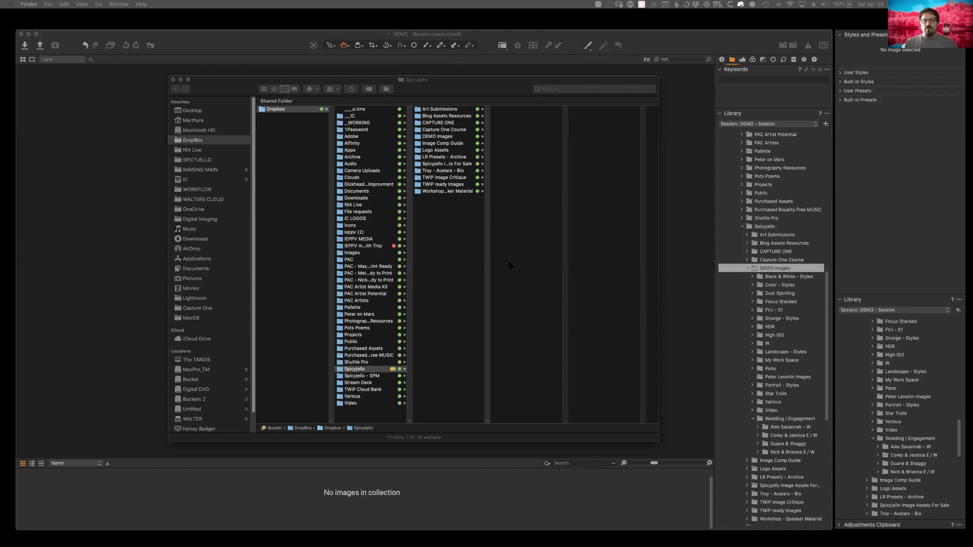
Step: In Finder, go from DEMO Images to IMAGING MAIN › 2019 SHOOTS and open a client shoot folder
{"action": "left_click", "coordinate": [487, 420]}
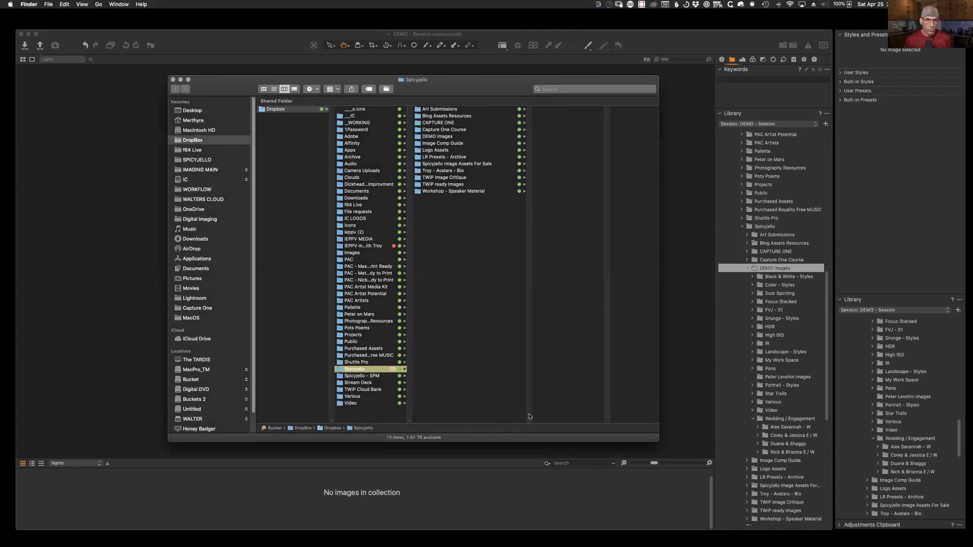
{"action": "left_click", "coordinate": [425, 137]}
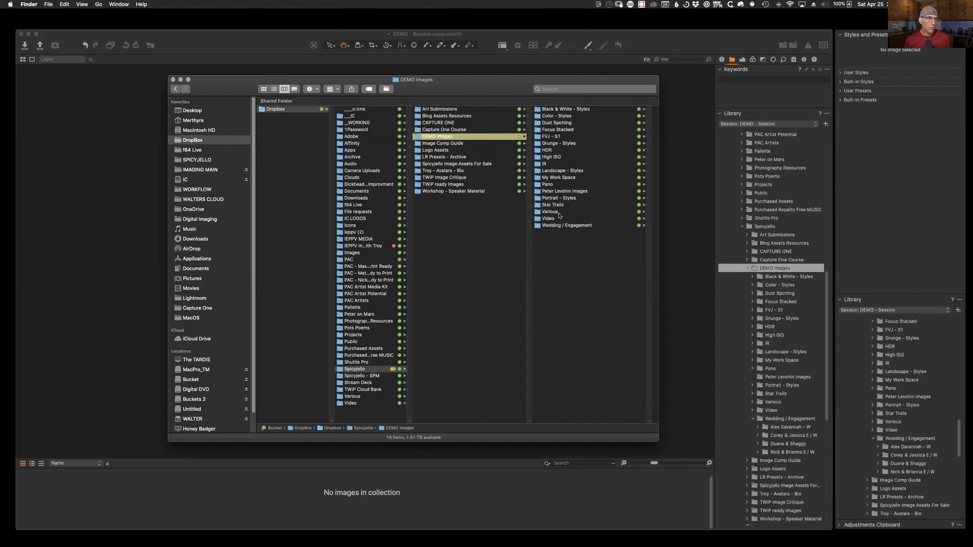
{"action": "left_click", "coordinate": [193, 170]}
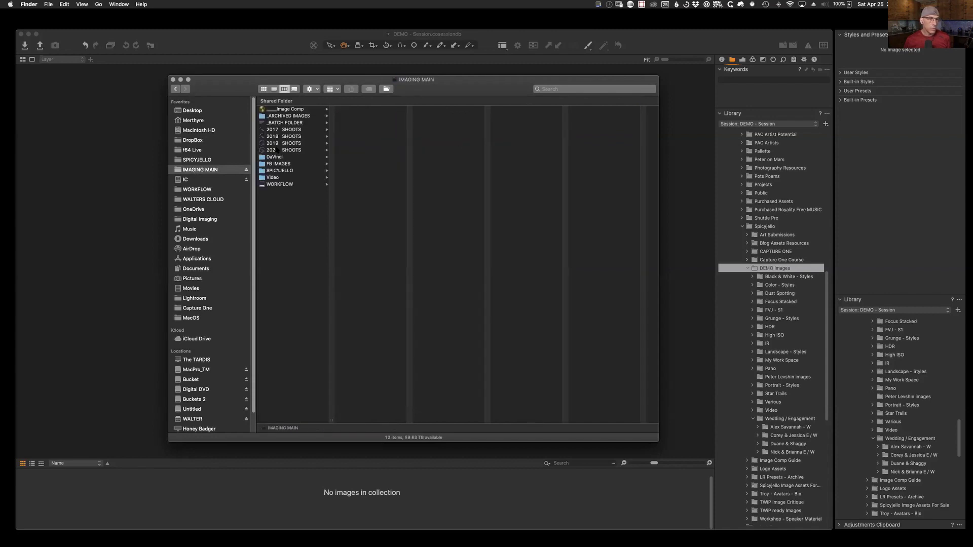
{"action": "left_click", "coordinate": [277, 144]}
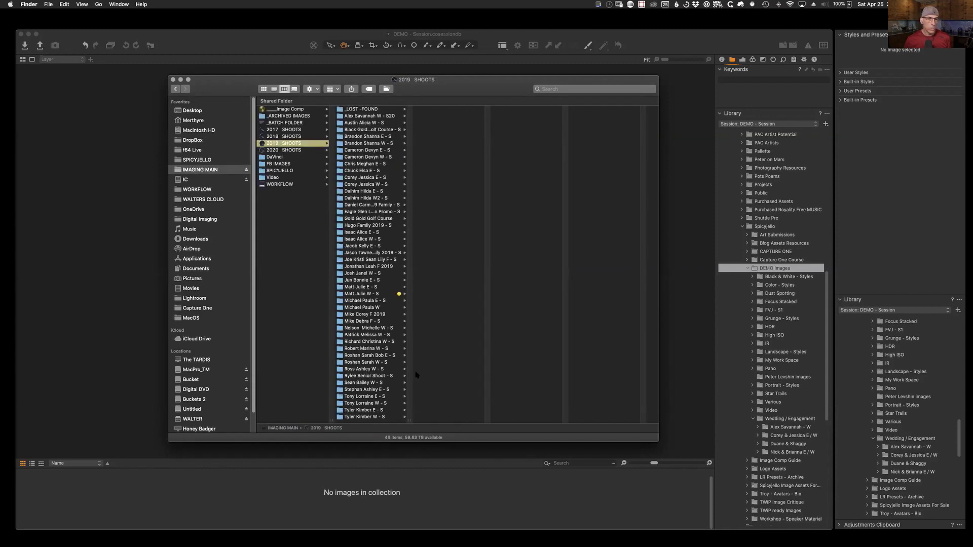
{"action": "left_click", "coordinate": [364, 239]}
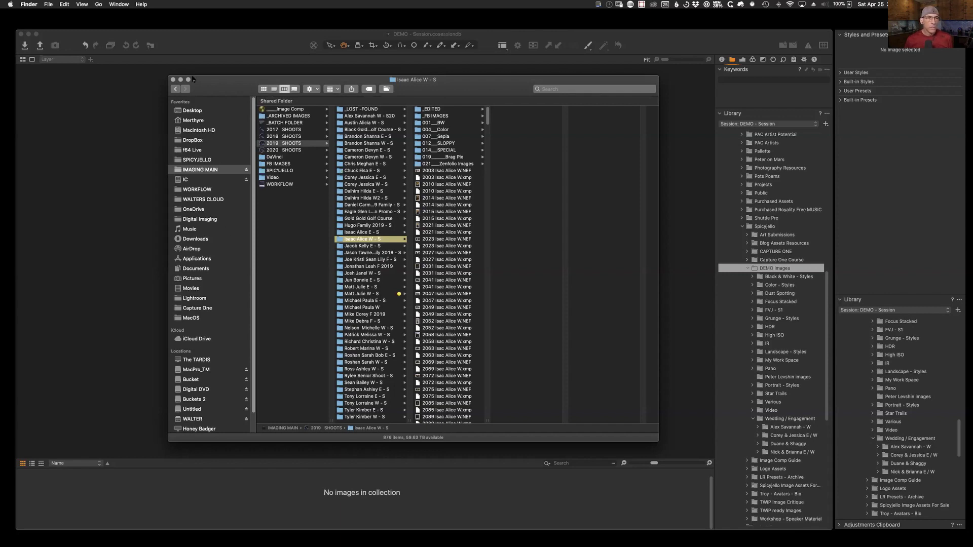
Step: Step Finder back three folders to Dropbox's DEMO Images, then bring Capture One to the front
{"action": "left_click", "coordinate": [175, 88]}
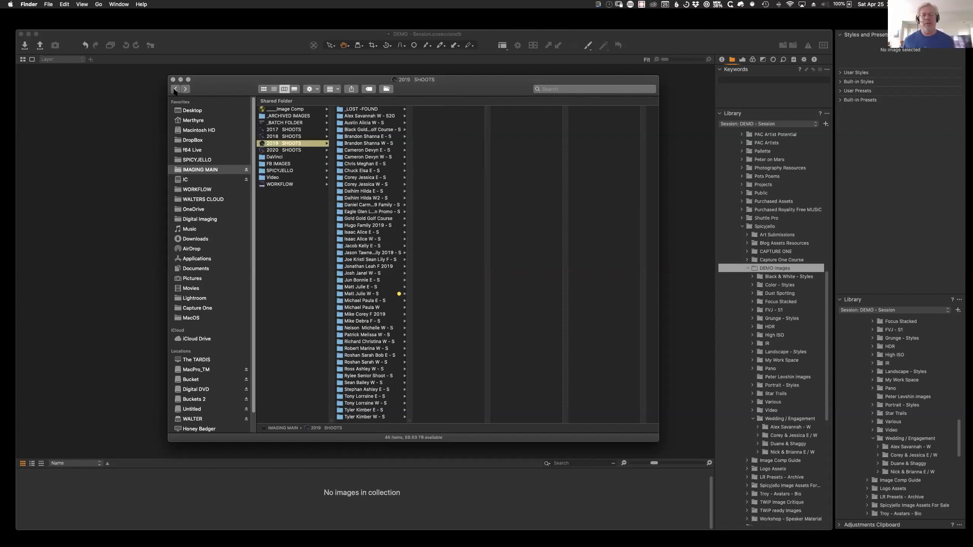
{"action": "left_click", "coordinate": [175, 90]}
{"action": "left_click", "coordinate": [176, 89]}
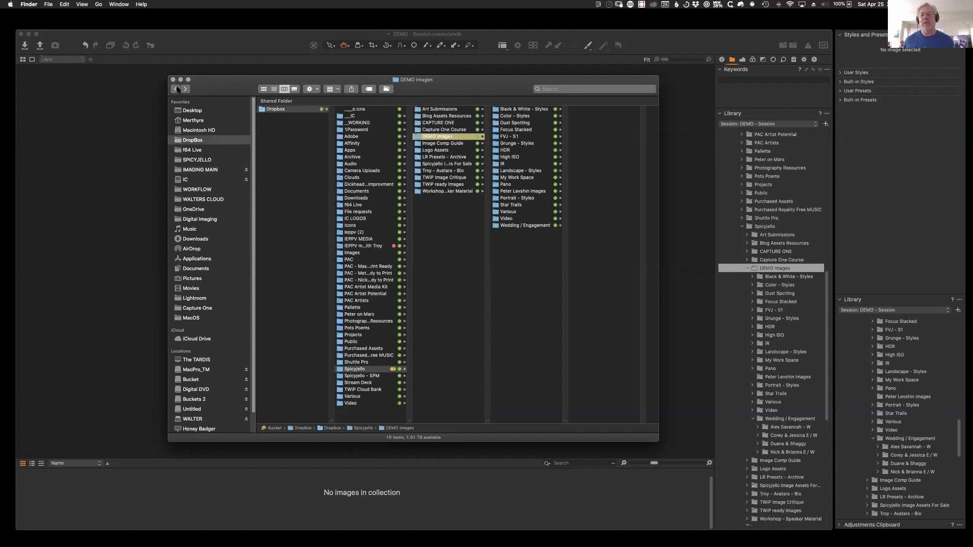
{"action": "mouse_move", "coordinate": [497, 91]}
{"action": "left_mouse_down"}
{"action": "mouse_move", "coordinate": [517, 92]}
{"action": "mouse_move", "coordinate": [509, 92]}
{"action": "left_mouse_up"}
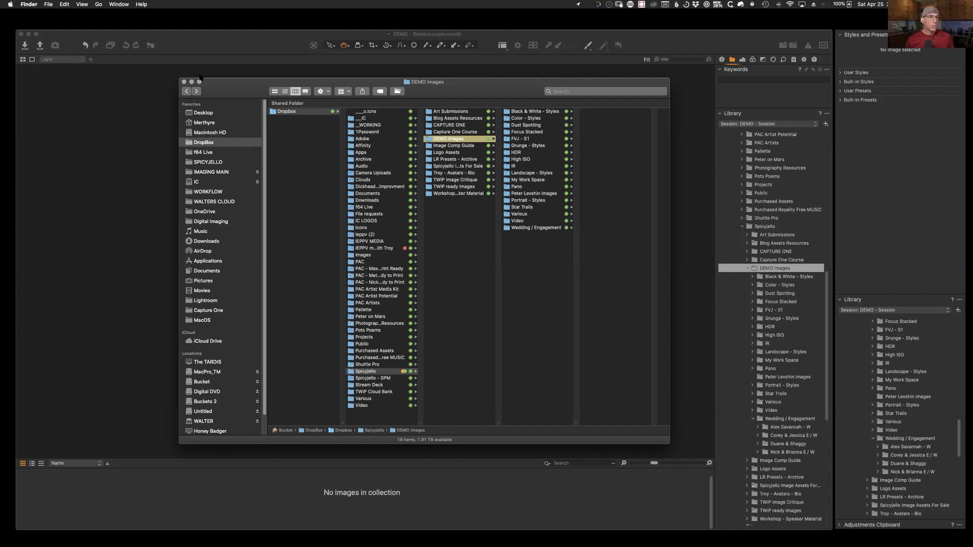
{"action": "left_click", "coordinate": [175, 70]}
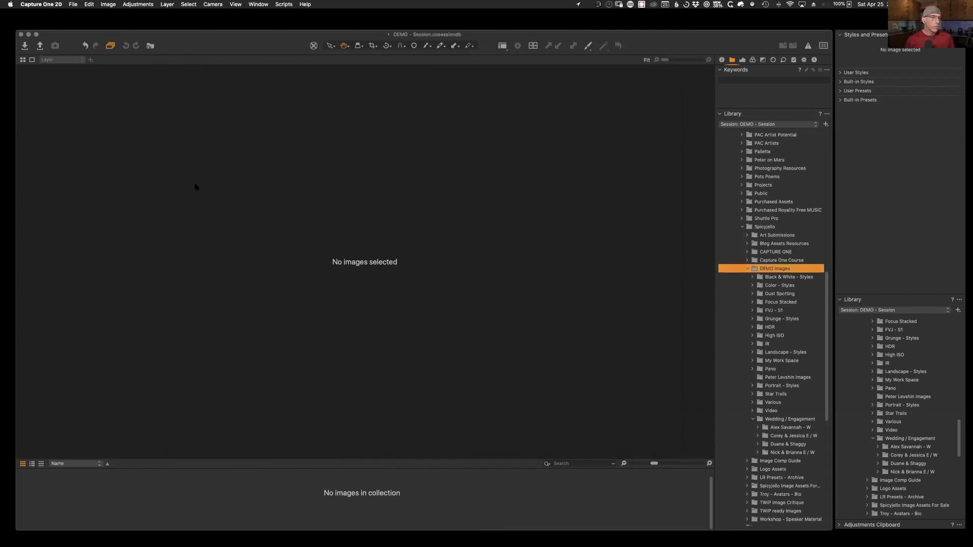
Step: Create a new catalog named TEST from the File menu and enlarge its window
{"action": "left_click", "coordinate": [73, 5]}
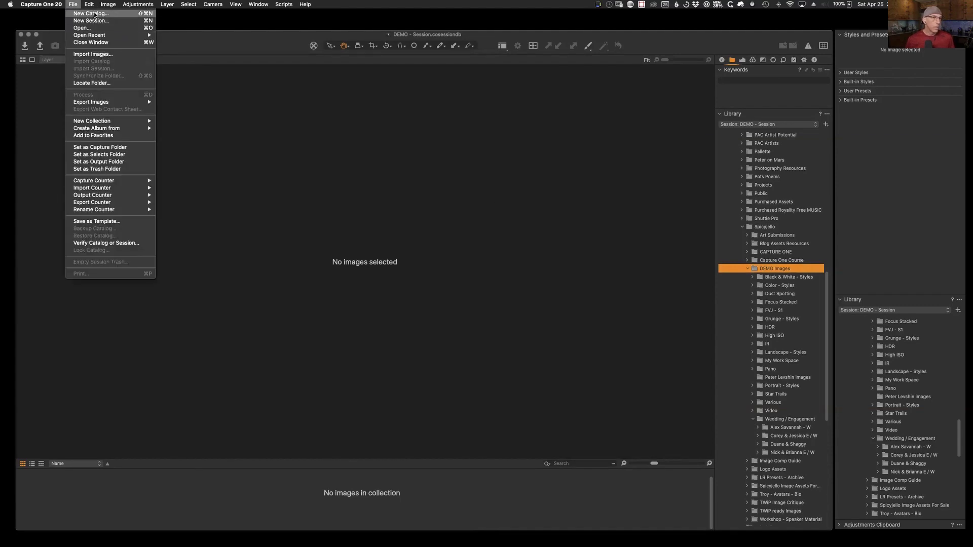
{"action": "left_click", "coordinate": [93, 13]}
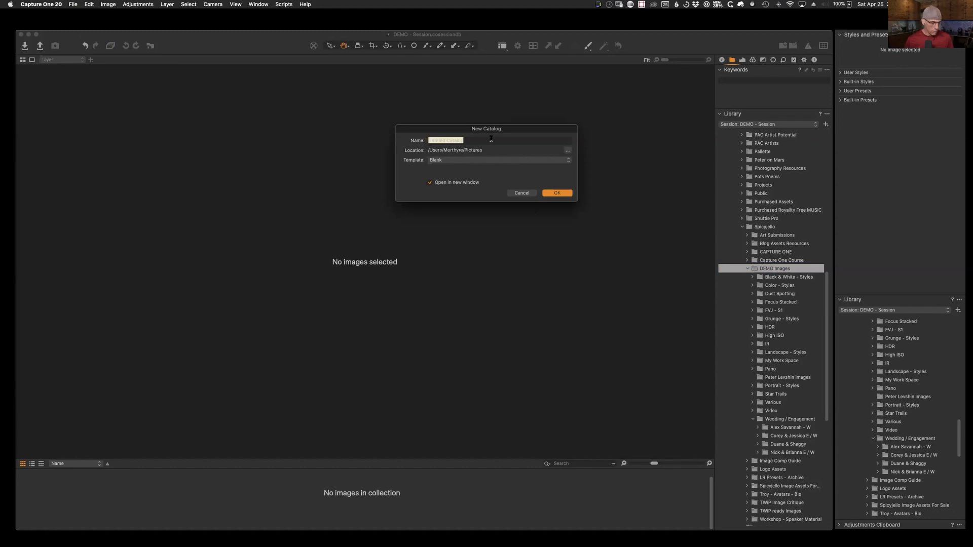
{"action": "type", "text": "TEST"}
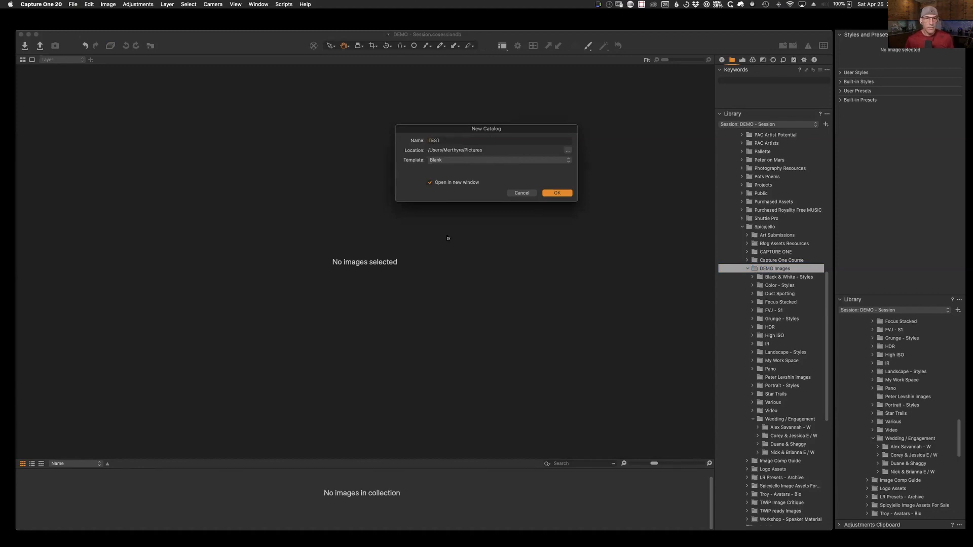
{"action": "left_click", "coordinate": [557, 193]}
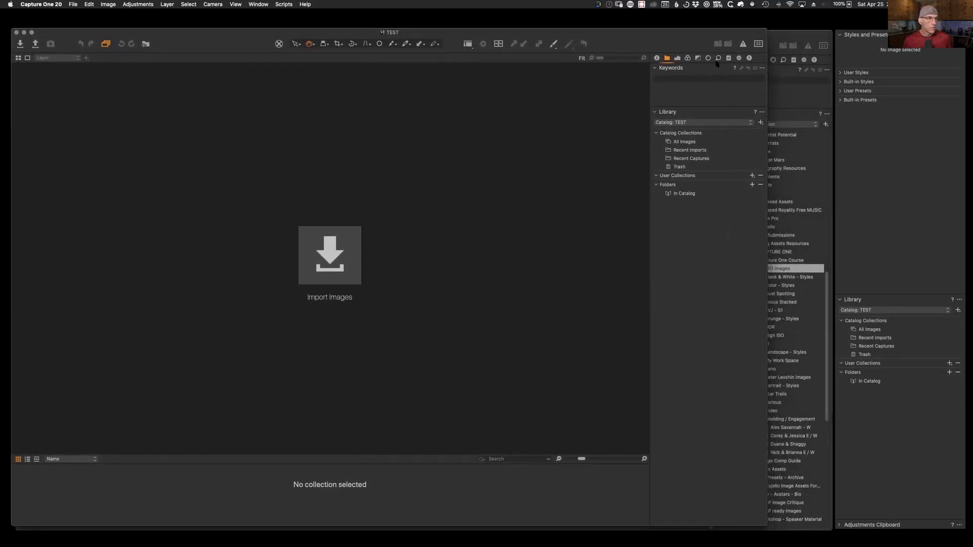
{"action": "left_click_drag", "start_coordinate": [766, 526], "coordinate": [827, 531]}
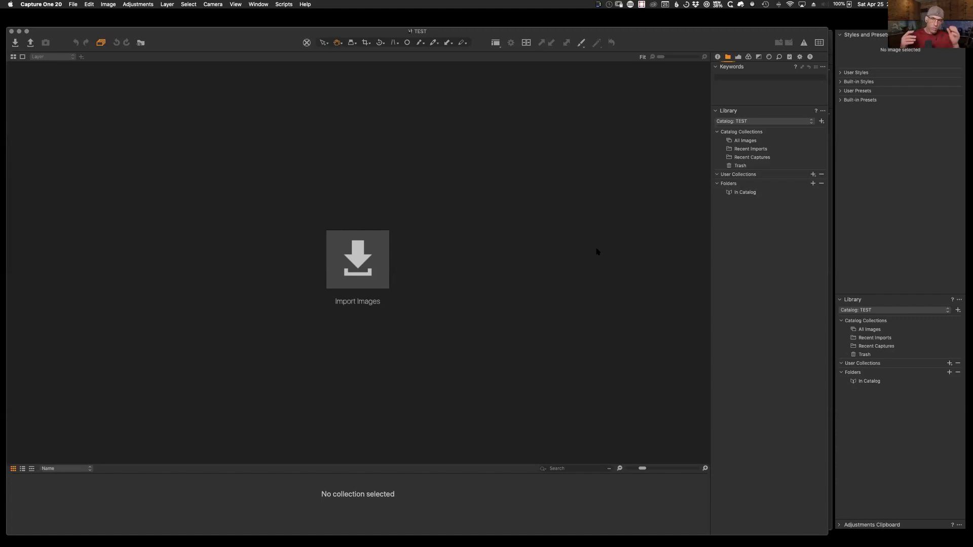
{"action": "left_click_drag", "start_coordinate": [647, 42], "coordinate": [648, 40]}
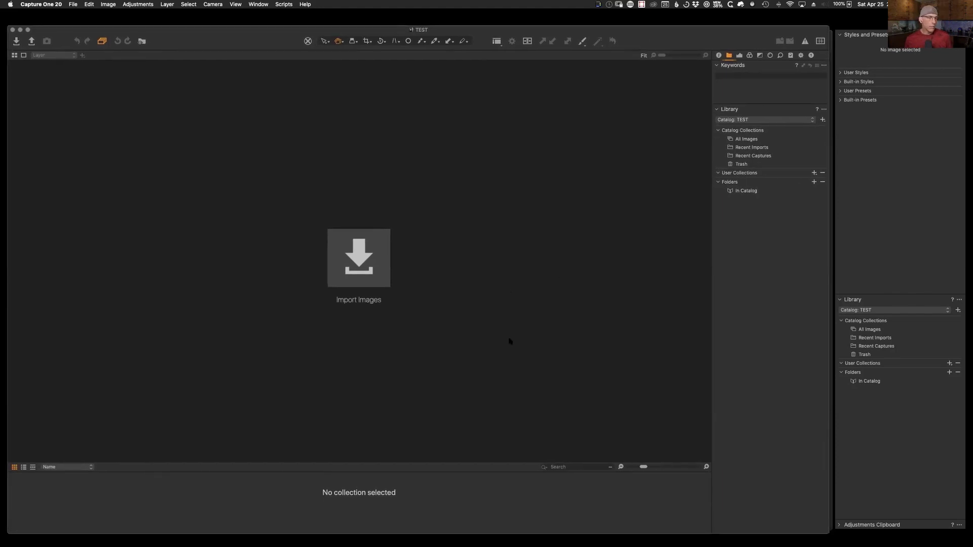
Step: Start an import with a chosen-folder source, trying the SPICYJELLO and IMAGING MAIN drives
{"action": "left_click", "coordinate": [360, 260]}
{"action": "left_click", "coordinate": [379, 100]}
{"action": "left_click", "coordinate": [367, 102]}
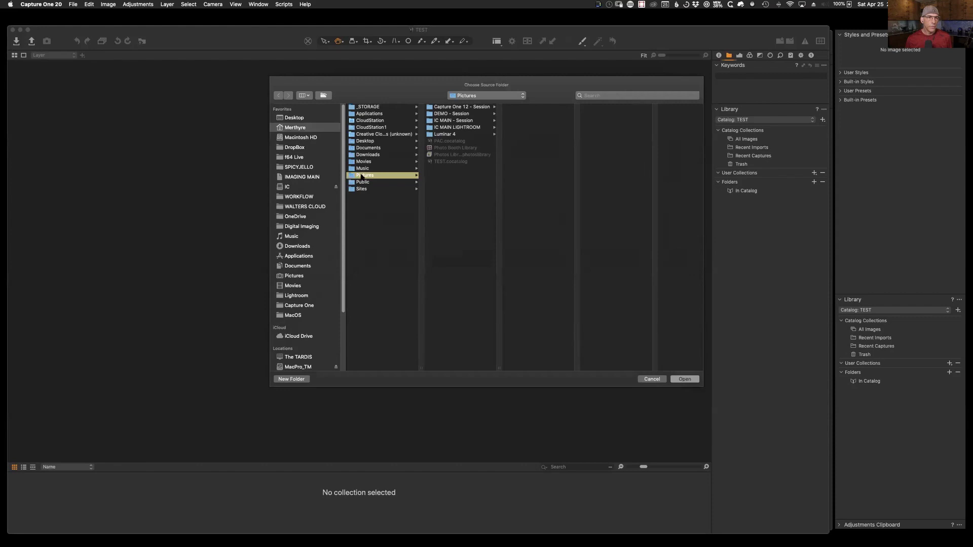
{"action": "left_click", "coordinate": [301, 167]}
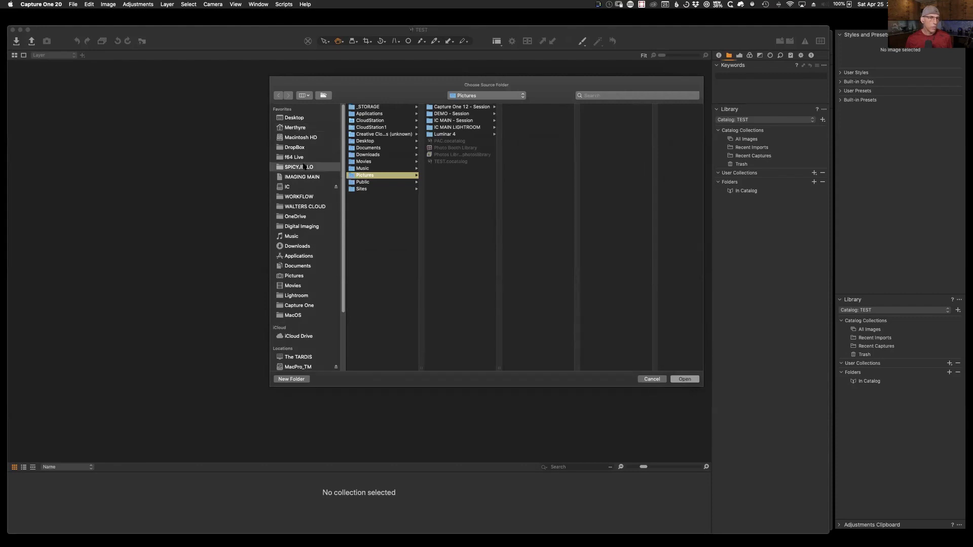
{"action": "left_click", "coordinate": [363, 137]}
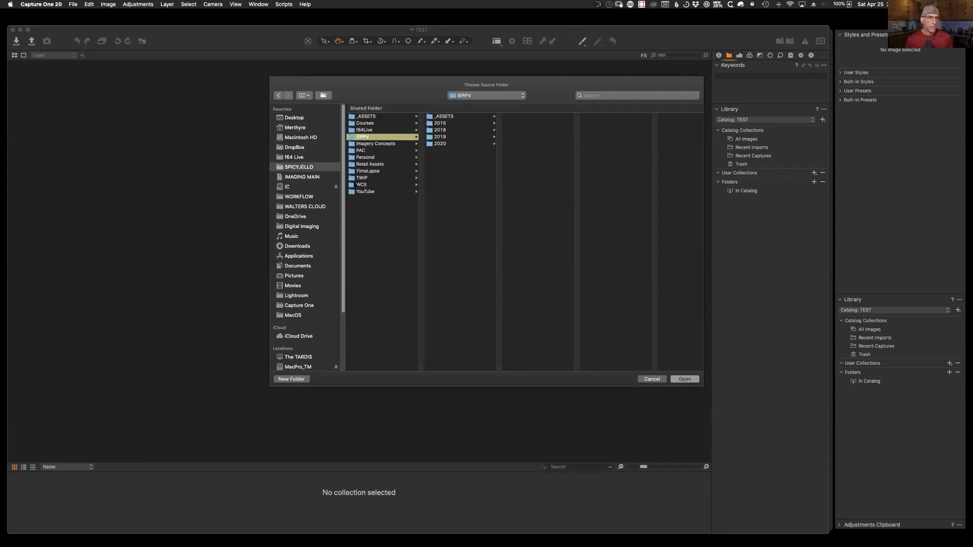
{"action": "left_click", "coordinate": [360, 197]}
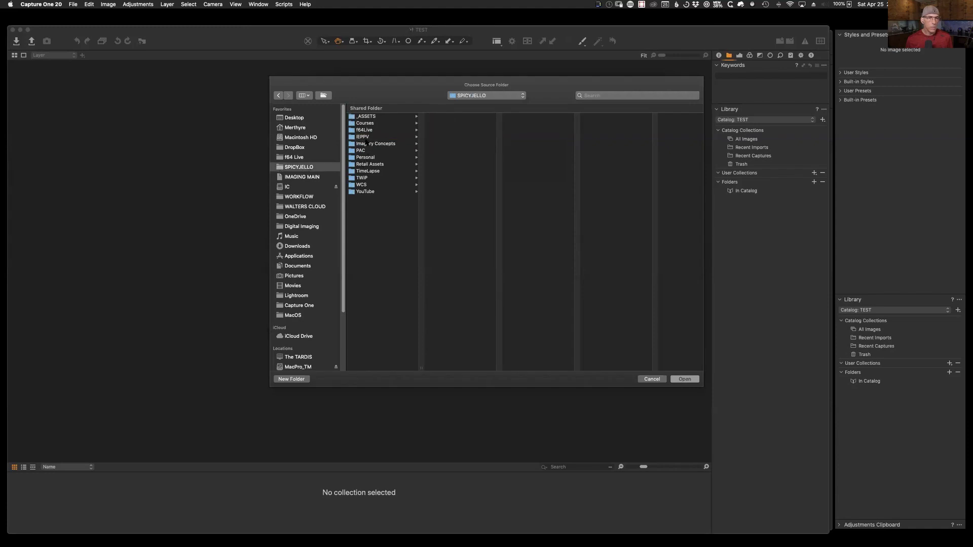
{"action": "left_click", "coordinate": [298, 178]}
{"action": "left_click", "coordinate": [544, 177]}
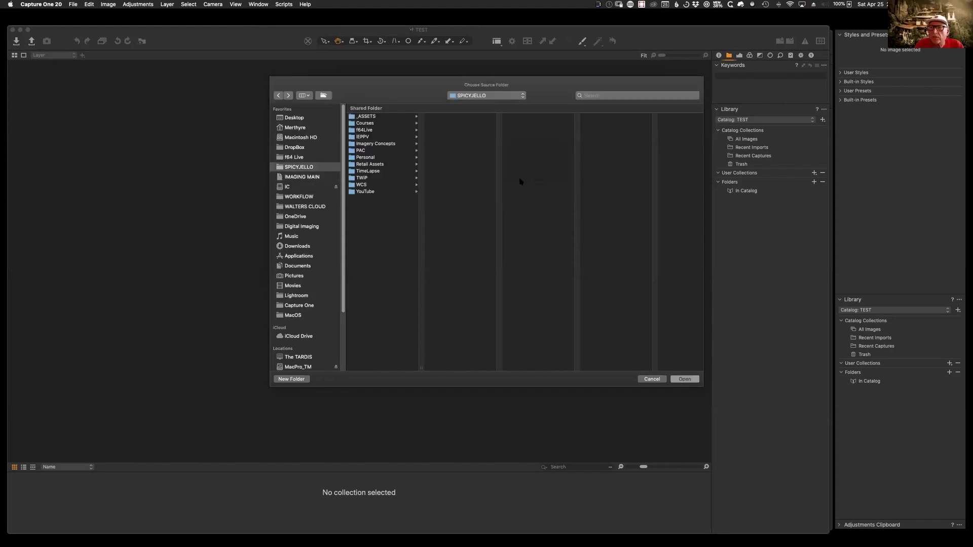
Step: Browse into the Dropbox shared folder, dismissing another IMAGING MAIN can't-be-opened warning
{"action": "left_click", "coordinate": [298, 148]}
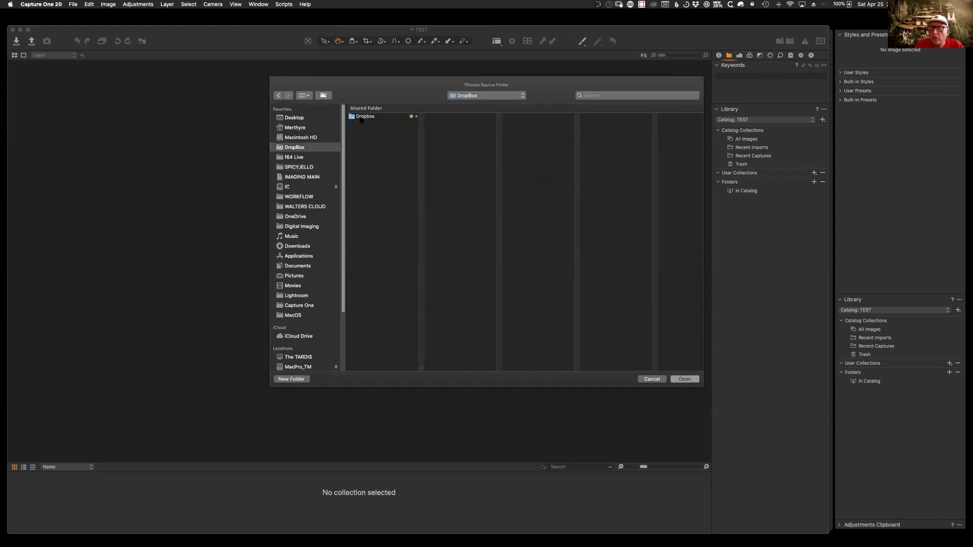
{"action": "left_click", "coordinate": [361, 117]}
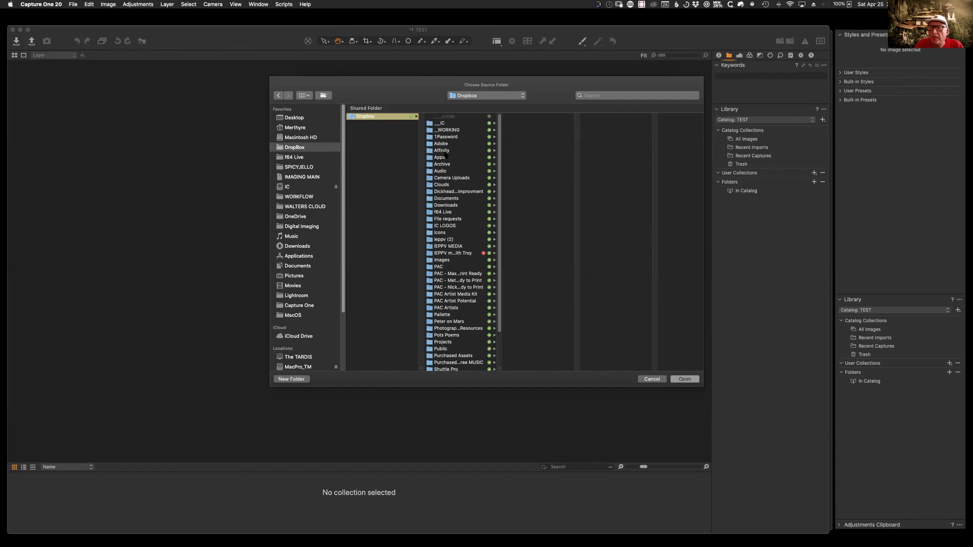
{"action": "scroll", "coordinate": [461, 243], "scroll_direction": "down", "scroll_amount": 2}
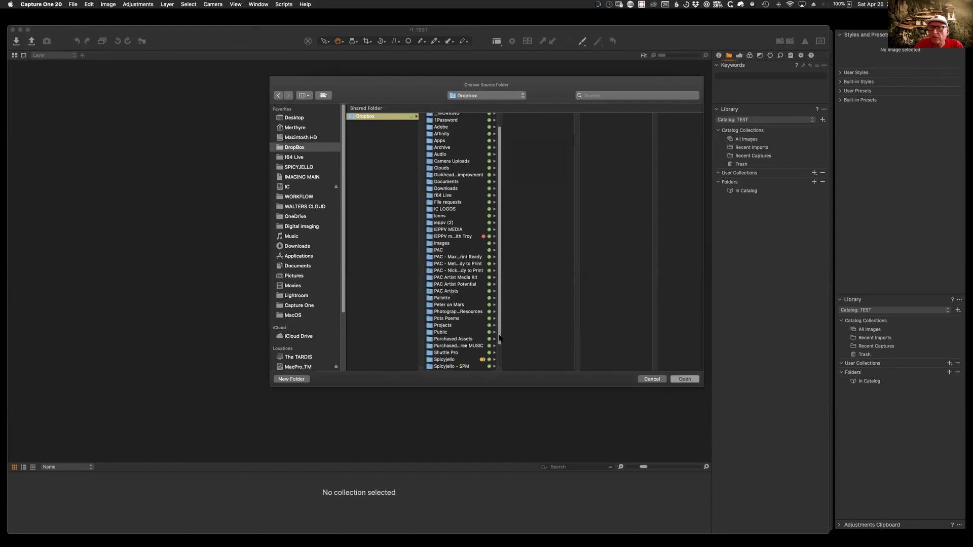
{"action": "left_click", "coordinate": [308, 177]}
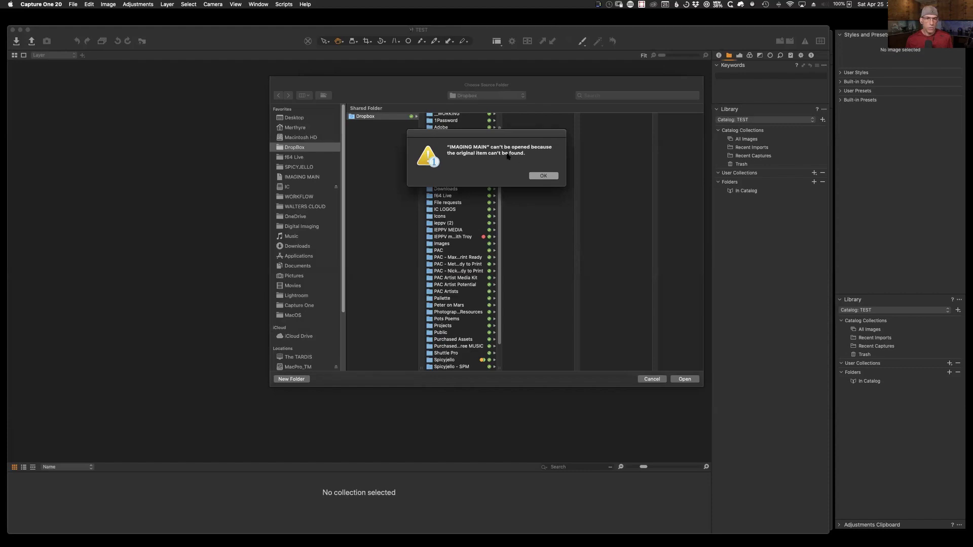
{"action": "left_click", "coordinate": [550, 176]}
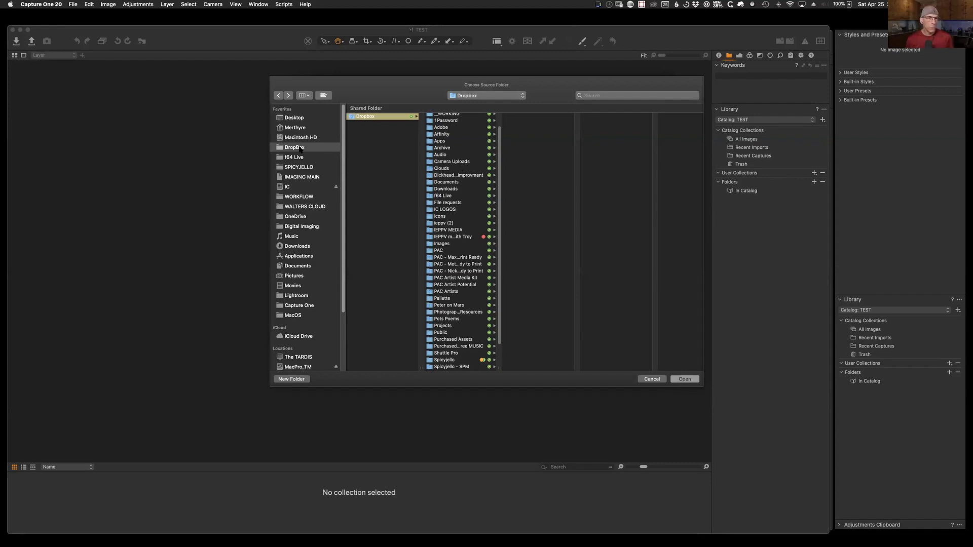
{"action": "scroll", "coordinate": [456, 243], "scroll_direction": "down", "scroll_amount": 3}
Step: Pick Spicyjello › DEMO Images › FVJ - S1 as the source and import all images
{"action": "left_click", "coordinate": [455, 334]}
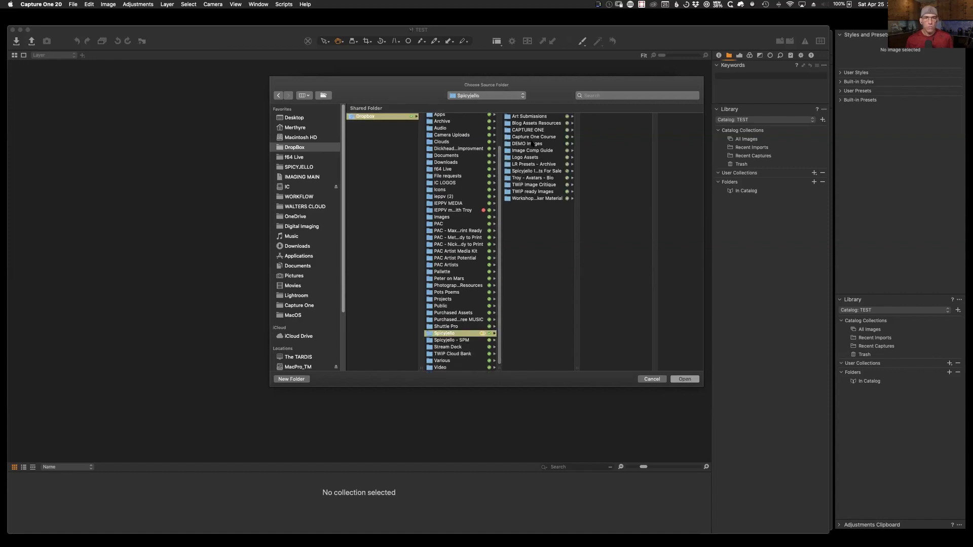
{"action": "left_click", "coordinate": [533, 143]}
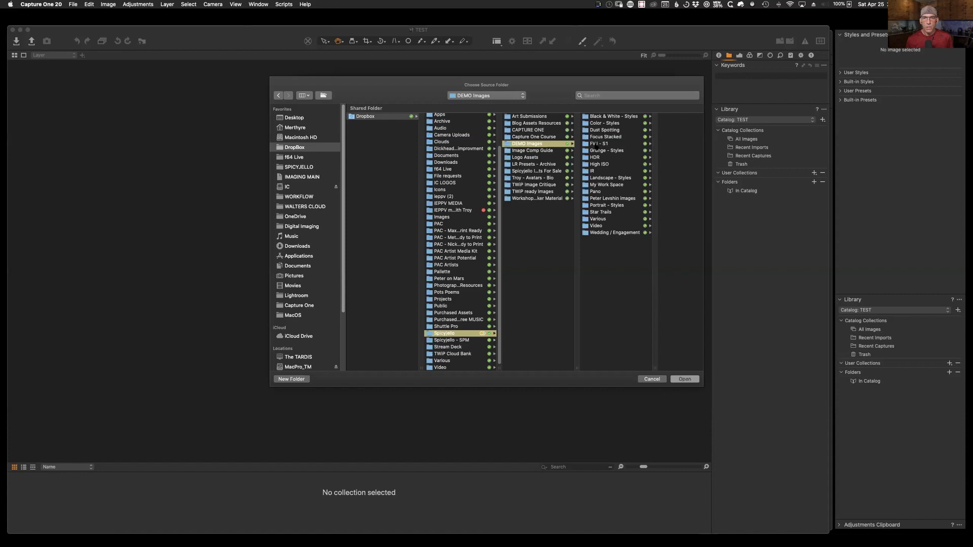
{"action": "left_click", "coordinate": [598, 144]}
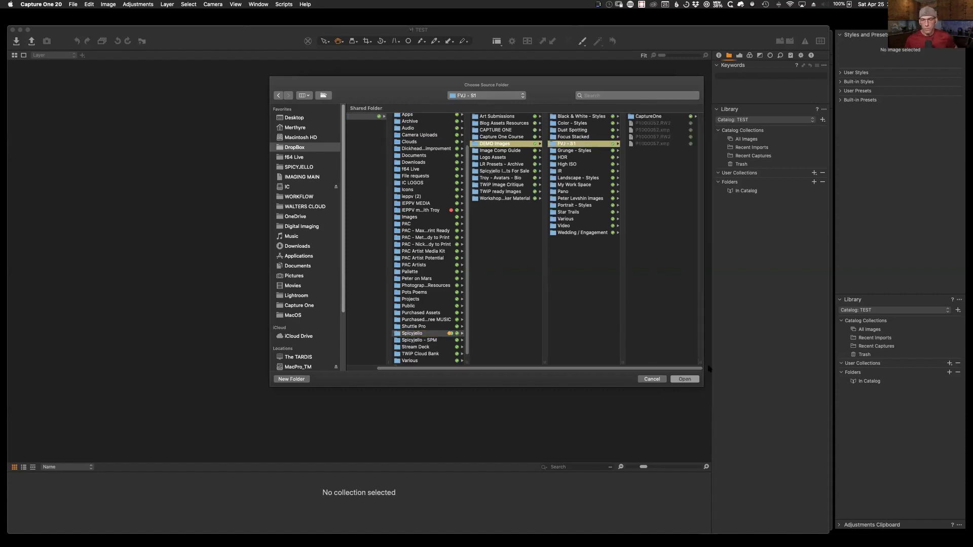
{"action": "left_click", "coordinate": [684, 379]}
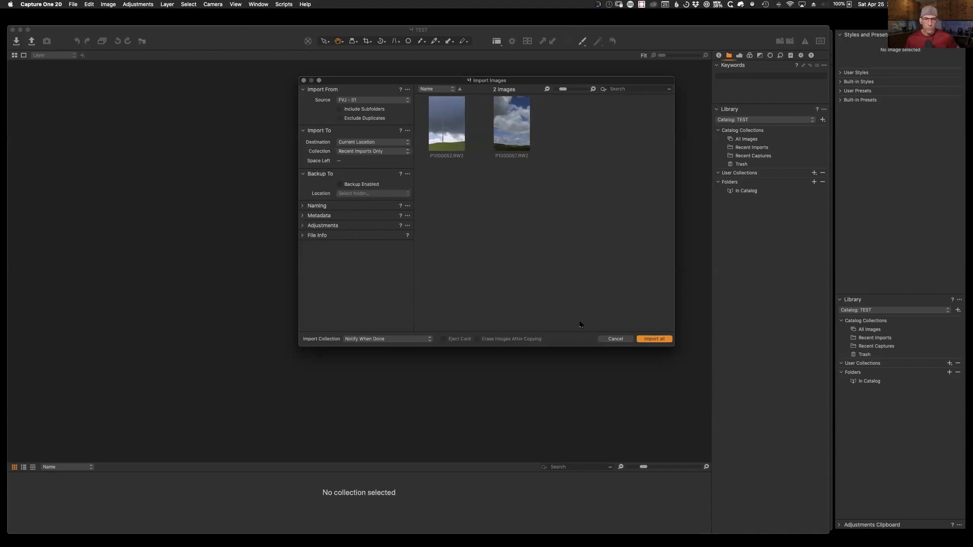
{"action": "left_click", "coordinate": [659, 339]}
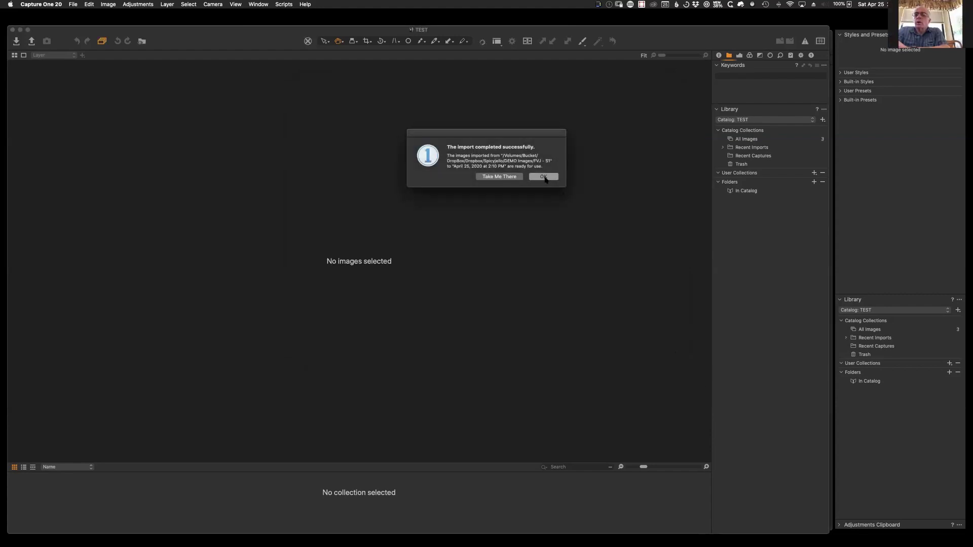
Step: Close the 'import completed successfully' alert with Return
{"action": "key", "text": "Return"}
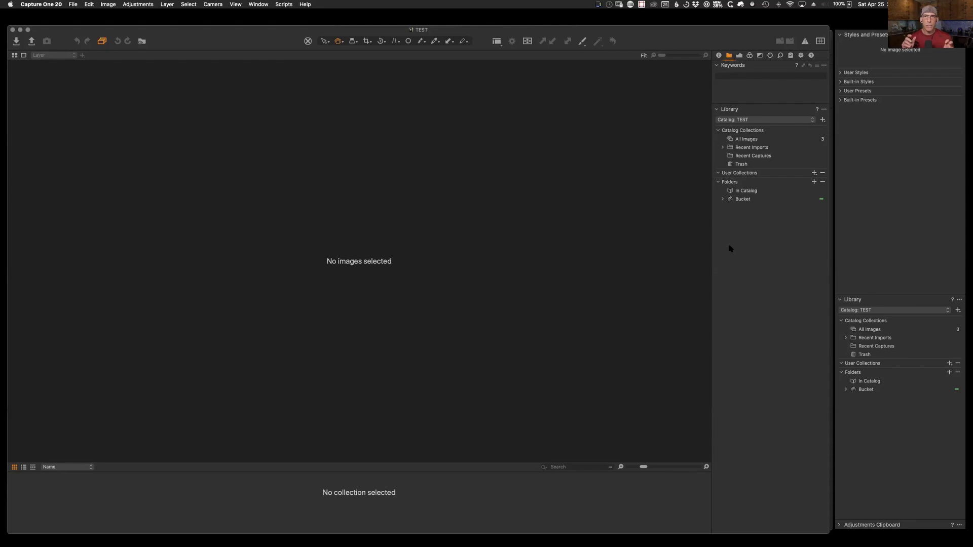
Step: Expand Bucket › DropBox › Dropbox › Spicyjello › DEMO Images and show FVJ - S1's images with the viewer hidden
{"action": "left_click", "coordinate": [723, 199]}
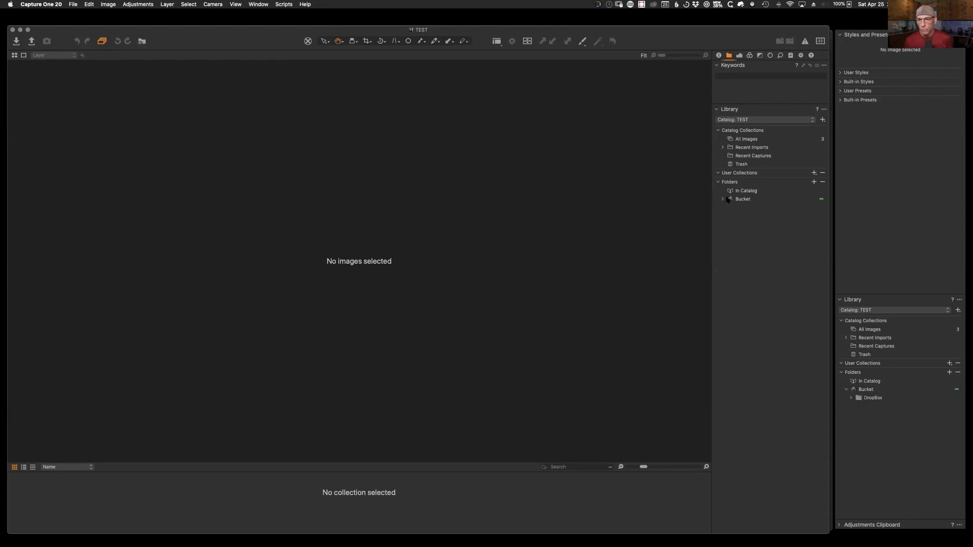
{"action": "left_click", "coordinate": [729, 207]}
{"action": "left_click", "coordinate": [734, 216]}
{"action": "left_click", "coordinate": [739, 224]}
{"action": "left_click", "coordinate": [744, 232]}
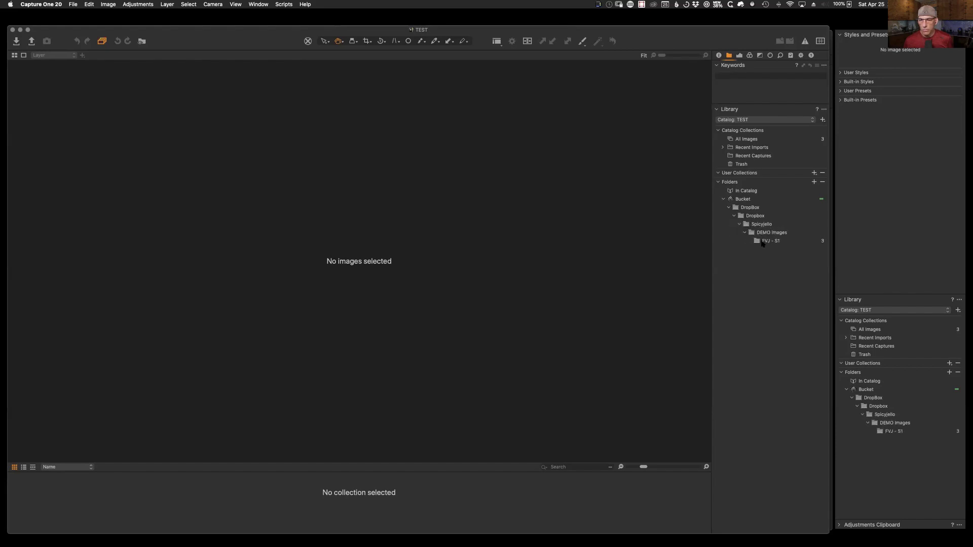
{"action": "left_click", "coordinate": [766, 242]}
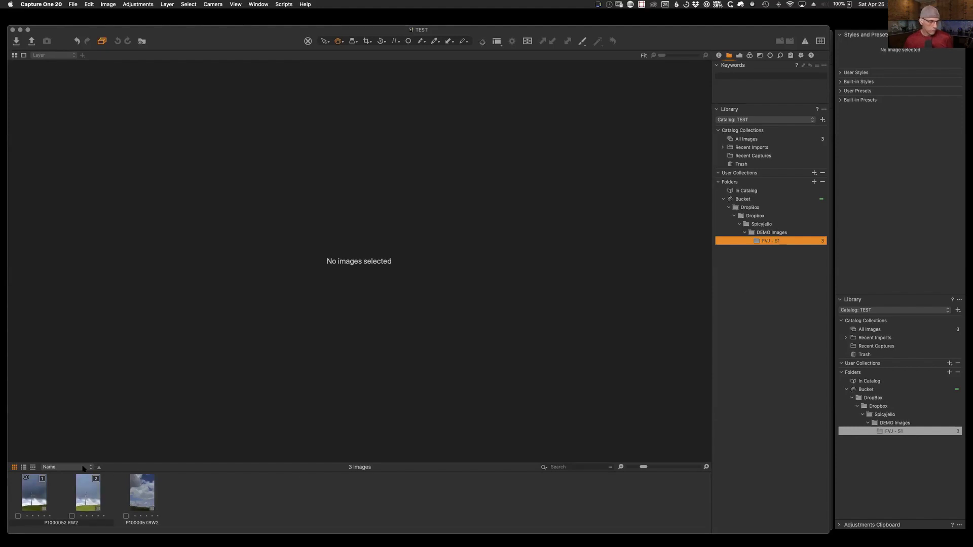
{"action": "key", "text": "super+alt+v"}
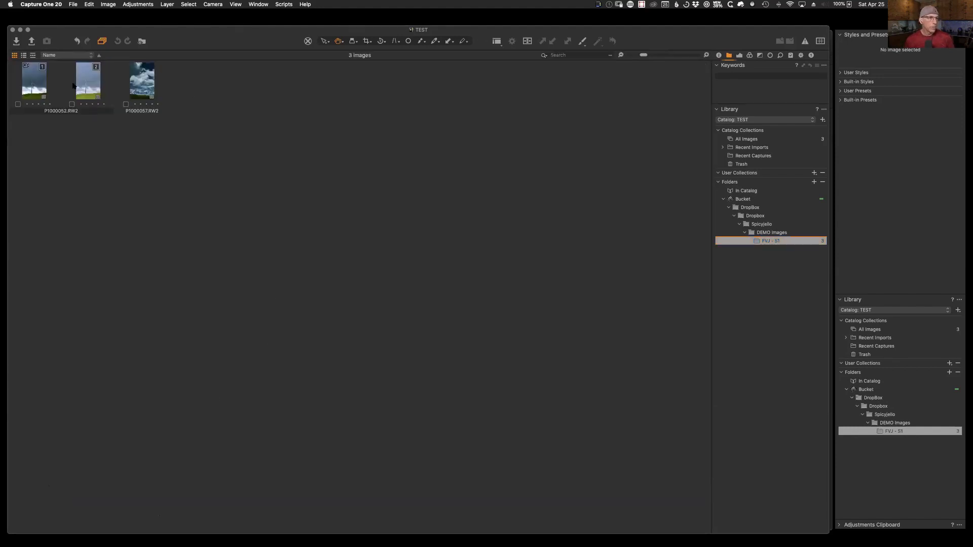
Step: Select P1000057.RW2 and reveal the FVJ - S1 folder in Finder
{"action": "left_click", "coordinate": [150, 82]}
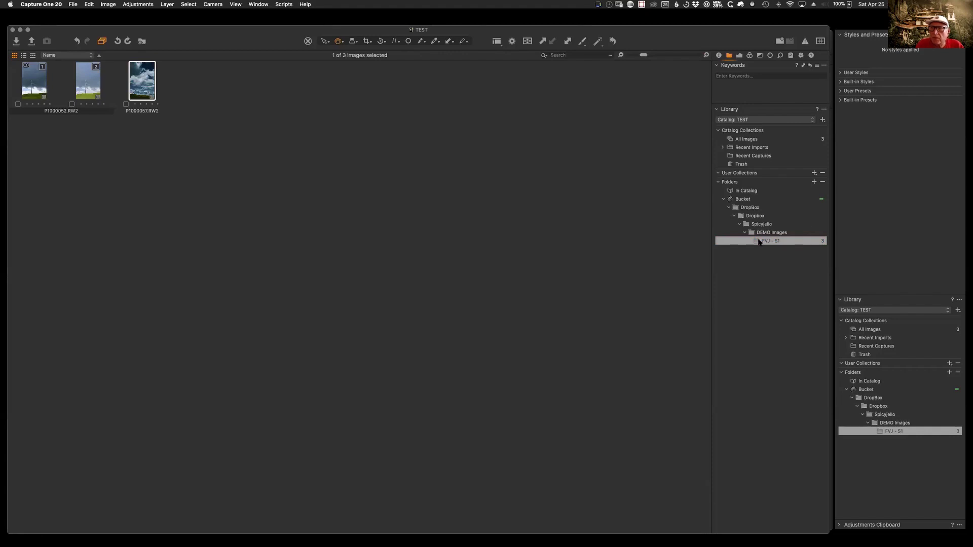
{"action": "right_click", "coordinate": [759, 240]}
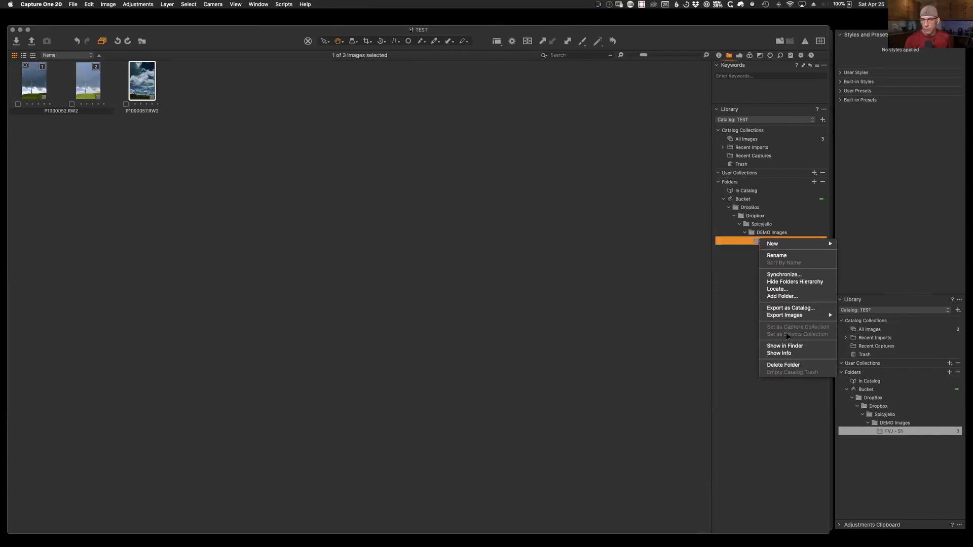
{"action": "left_click", "coordinate": [785, 346]}
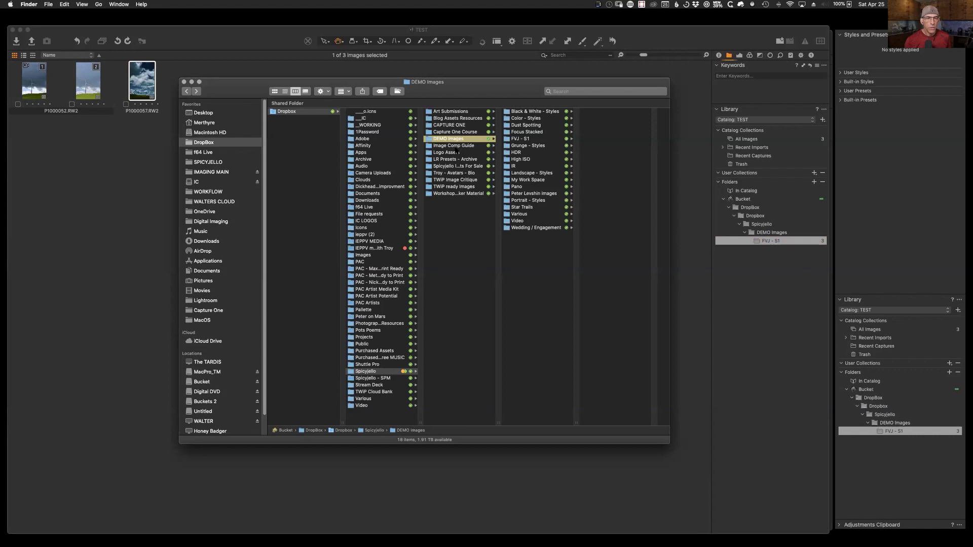
Step: Rename the FVJ - S1 folder in Finder to 'FVJ - S1 - MOVED', then return to Capture One
{"action": "left_click", "coordinate": [513, 140]}
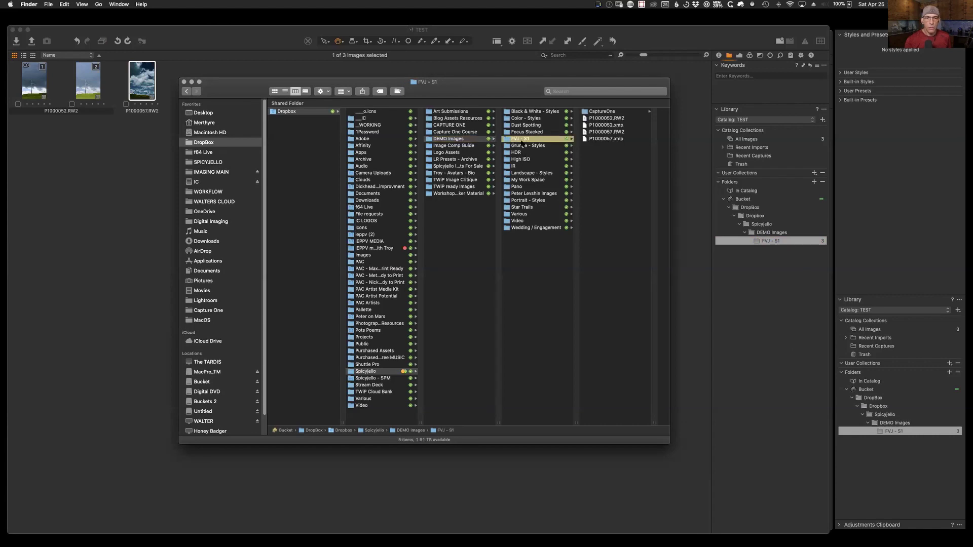
{"action": "left_click", "coordinate": [528, 140]}
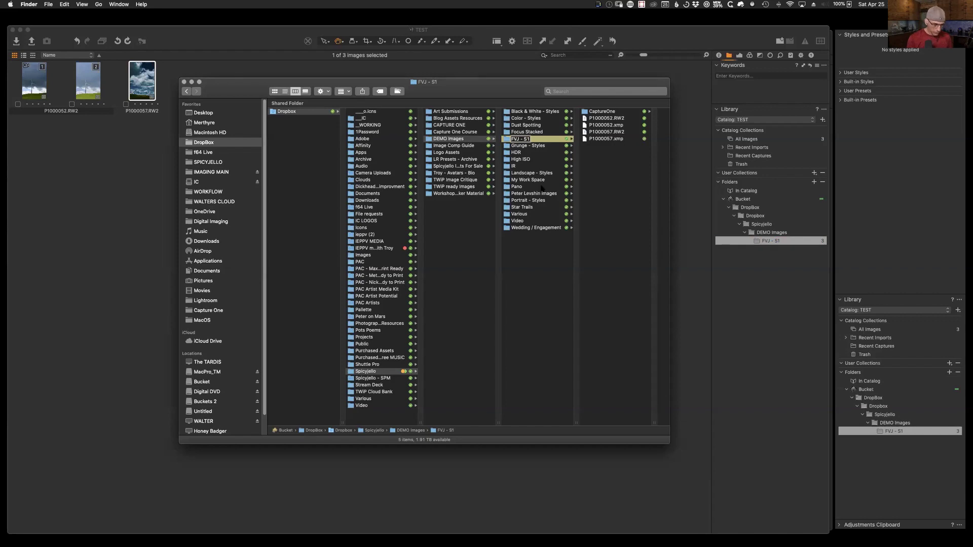
{"action": "key", "text": "Right"}
{"action": "type", "text": "- MOVED"}
{"action": "key", "text": "Return"}
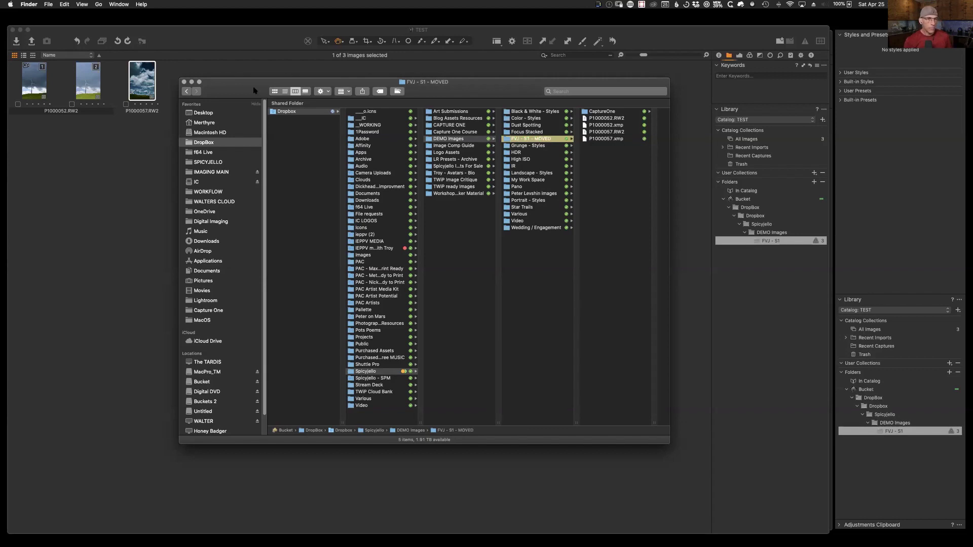
{"action": "left_click", "coordinate": [656, 37]}
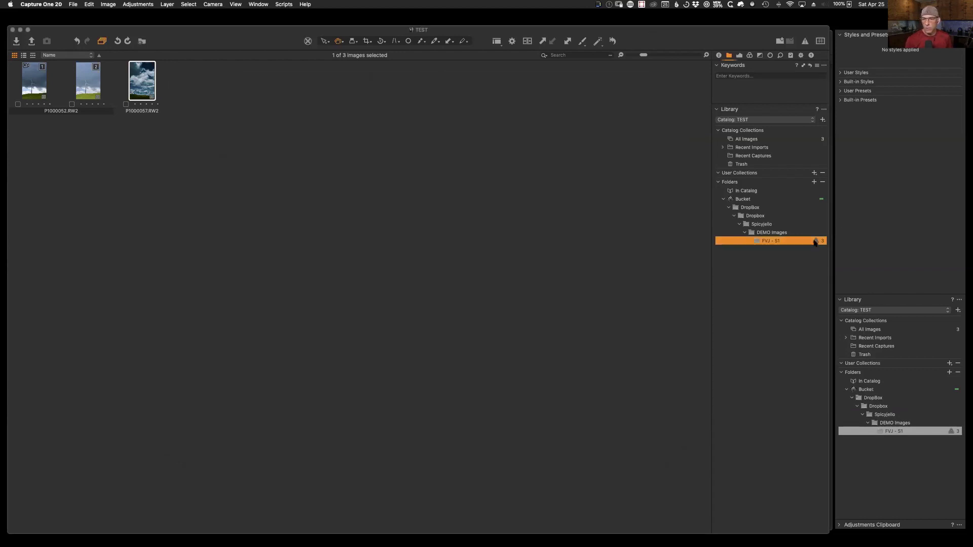
Step: Locate the missing folder at Dropbox › Spicyjello › DEMO Images › FVJ - S1 - MOVED
{"action": "right_click", "coordinate": [768, 242]}
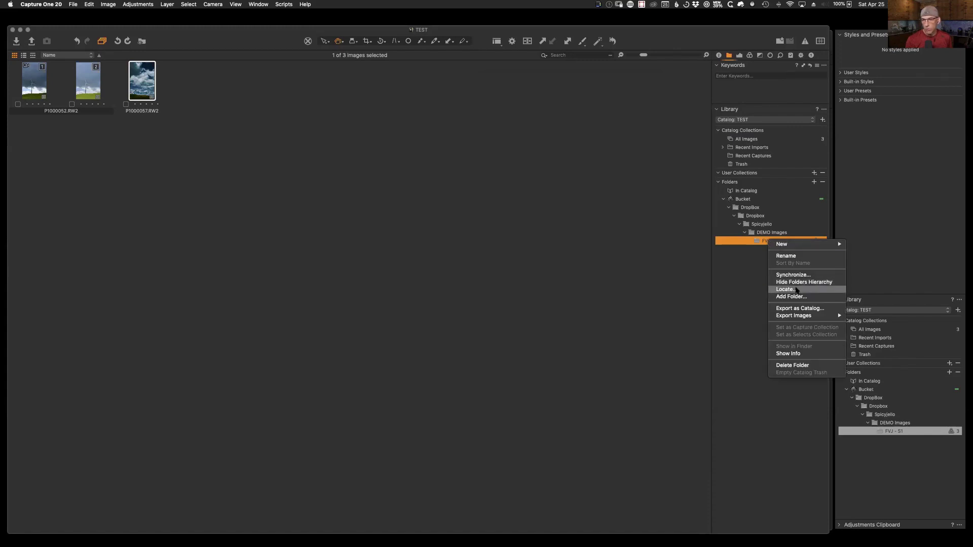
{"action": "left_click", "coordinate": [784, 289]}
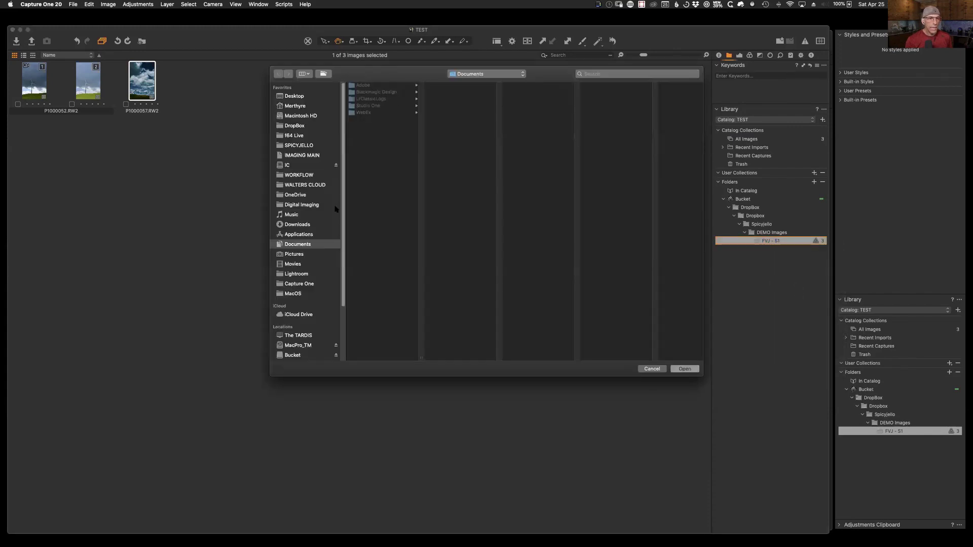
{"action": "left_click", "coordinate": [298, 128]}
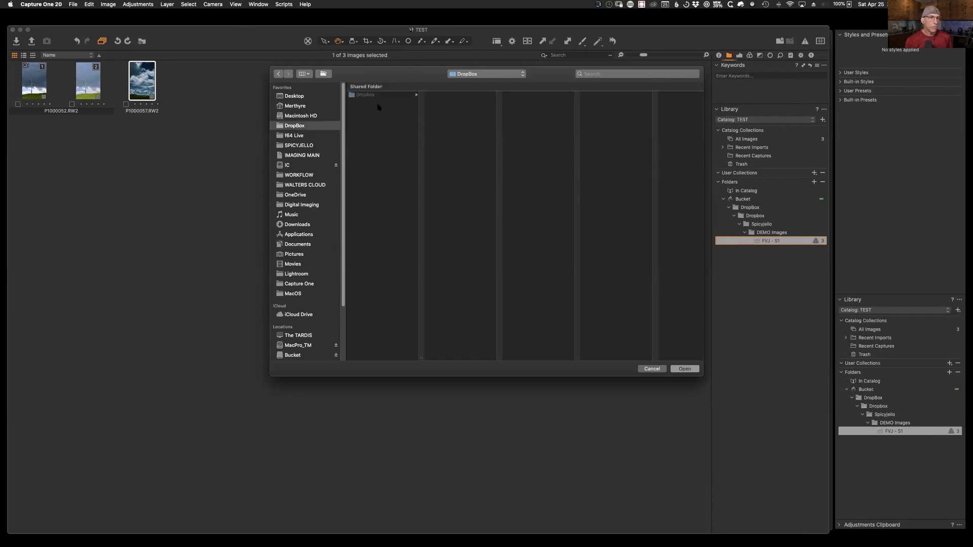
{"action": "left_click", "coordinate": [364, 95]}
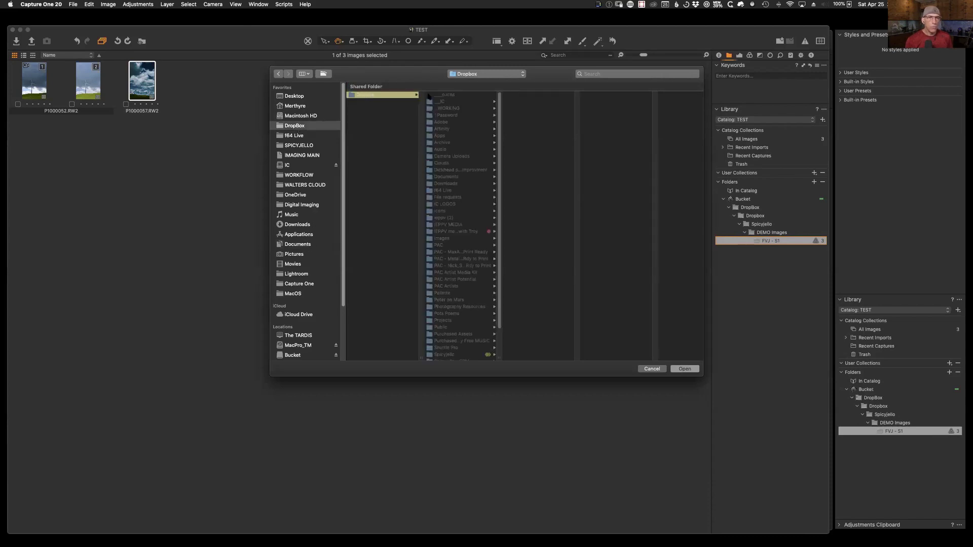
{"action": "left_click", "coordinate": [465, 333]}
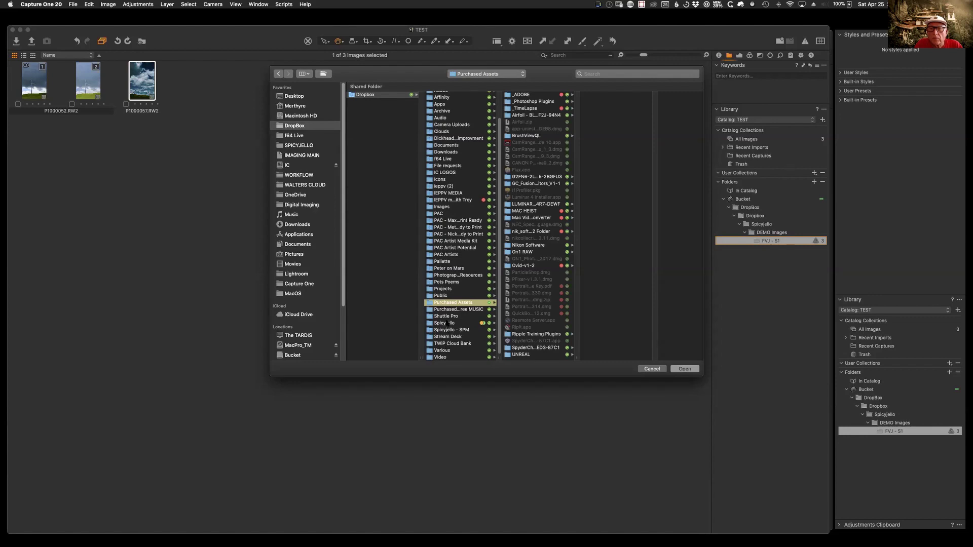
{"action": "left_click", "coordinate": [447, 323]}
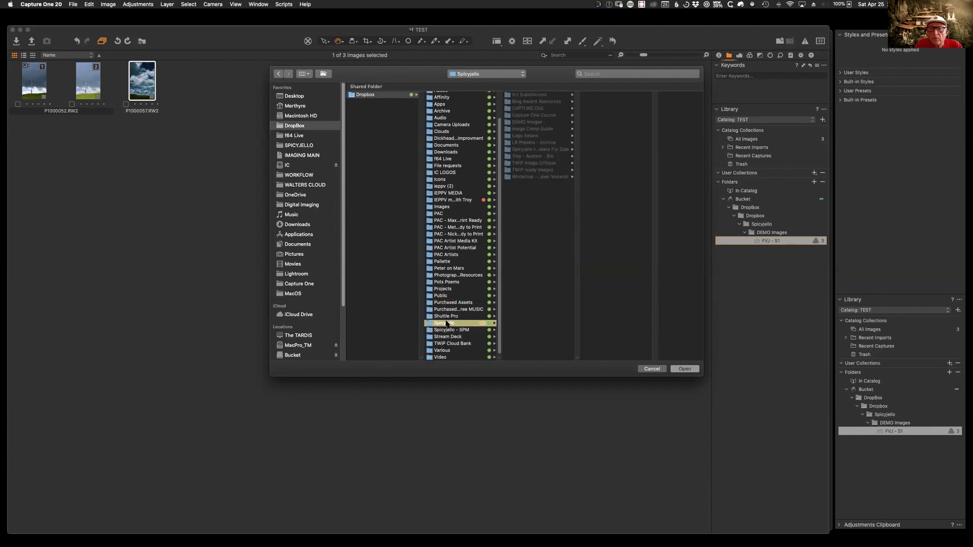
{"action": "left_click", "coordinate": [525, 122]}
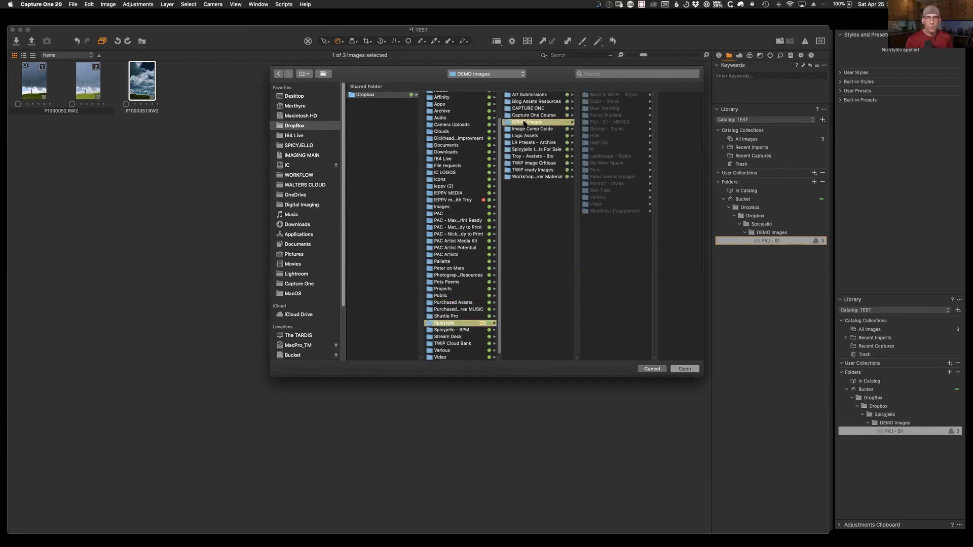
{"action": "left_click", "coordinate": [616, 123]}
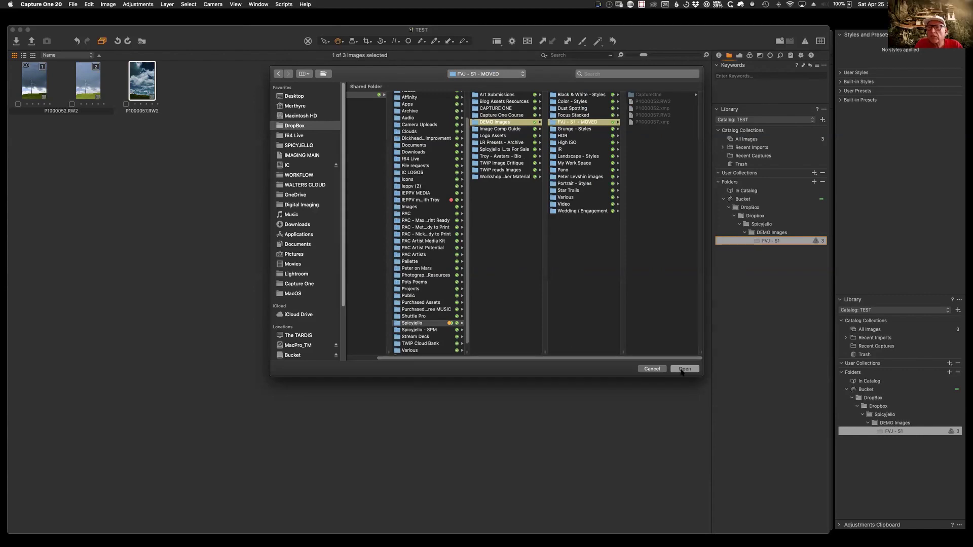
{"action": "left_click", "coordinate": [683, 369]}
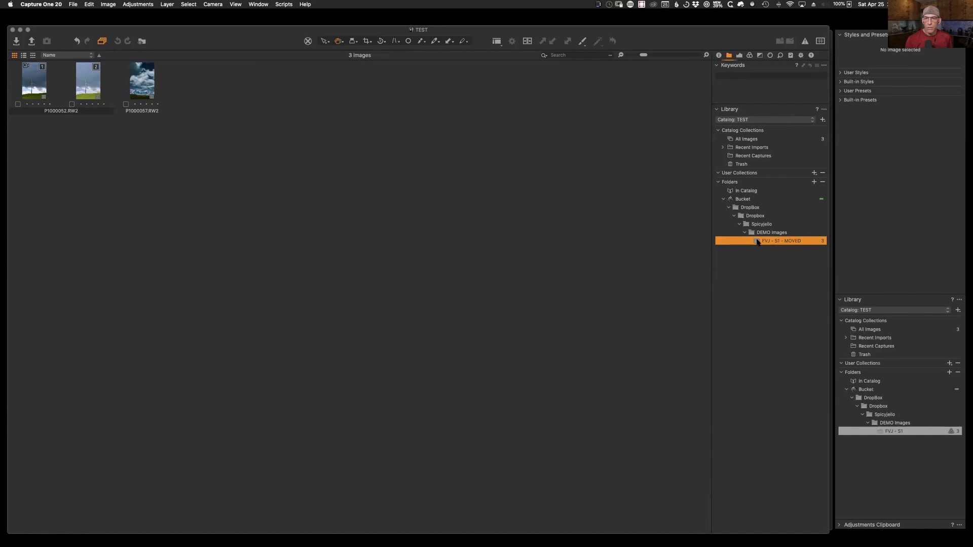
Step: Reveal FVJ - S1 - MOVED in Finder and move Marjorie.dng into it from Grunge - Styles
{"action": "right_click", "coordinate": [758, 241]}
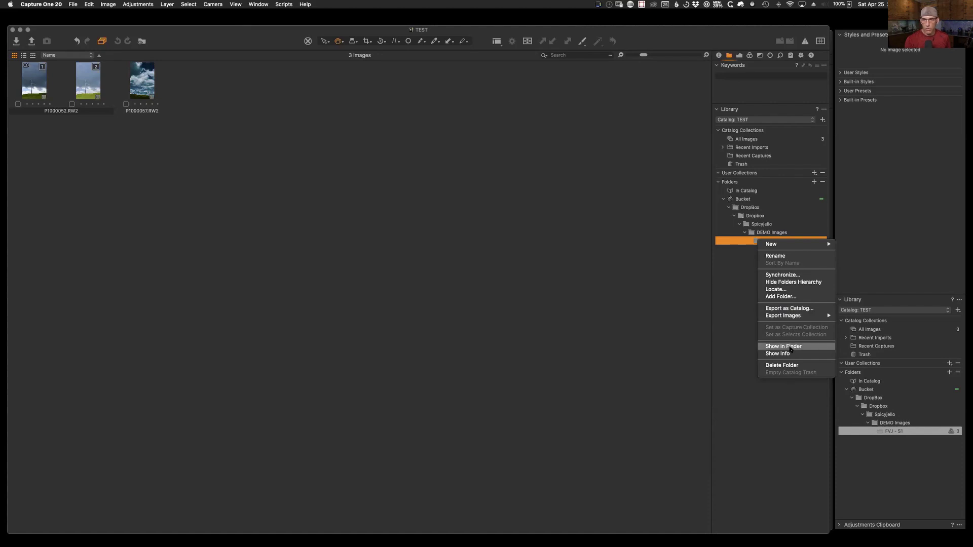
{"action": "left_click", "coordinate": [790, 346]}
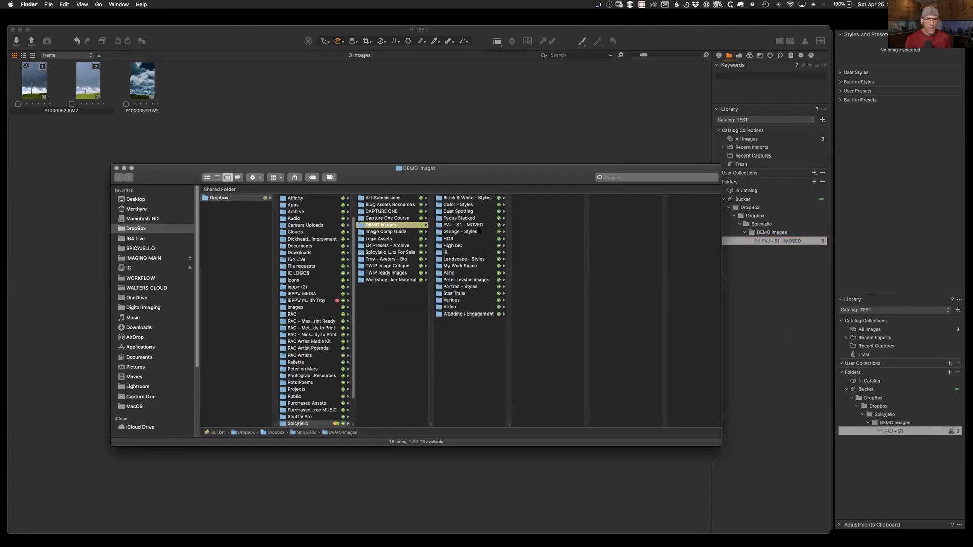
{"action": "left_click", "coordinate": [476, 231]}
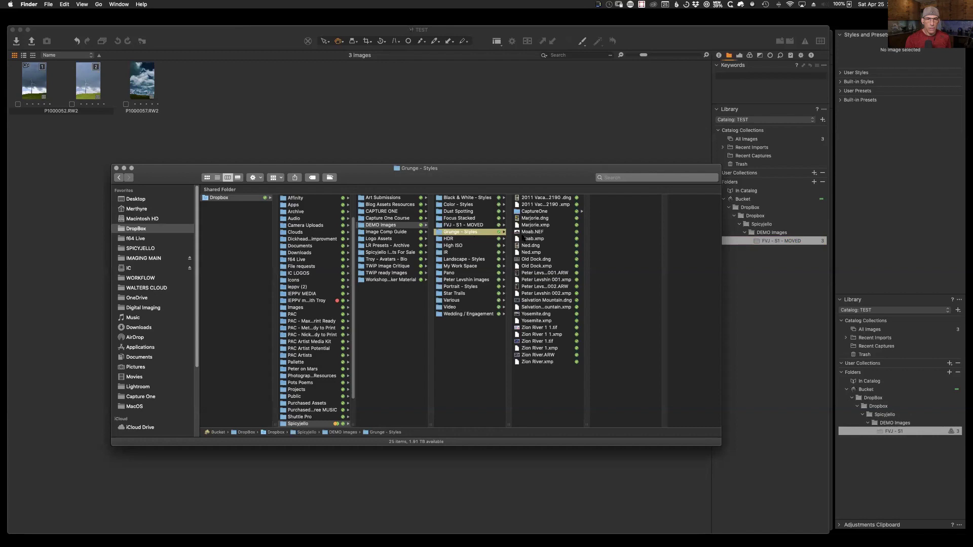
{"action": "left_click_drag", "start_coordinate": [525, 219], "coordinate": [480, 226]}
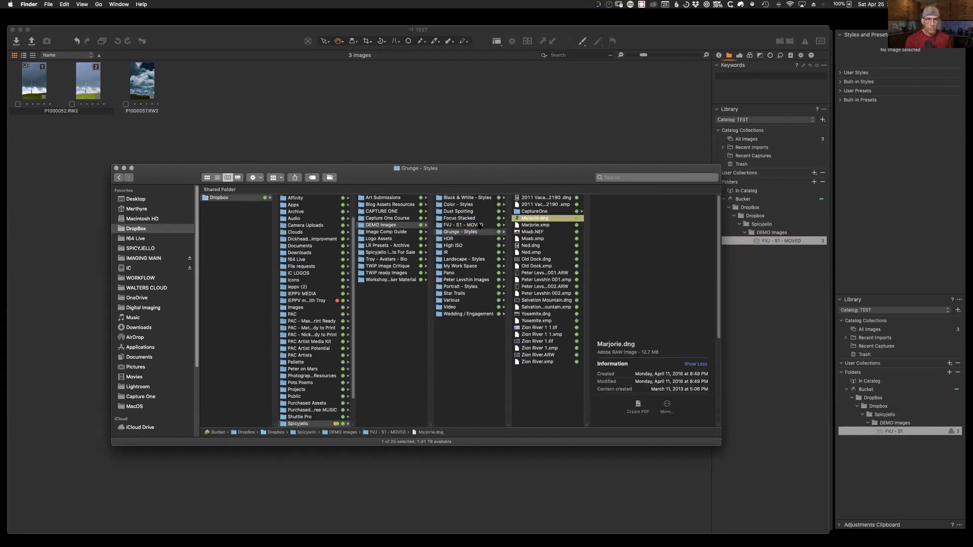
{"action": "left_click", "coordinate": [479, 226]}
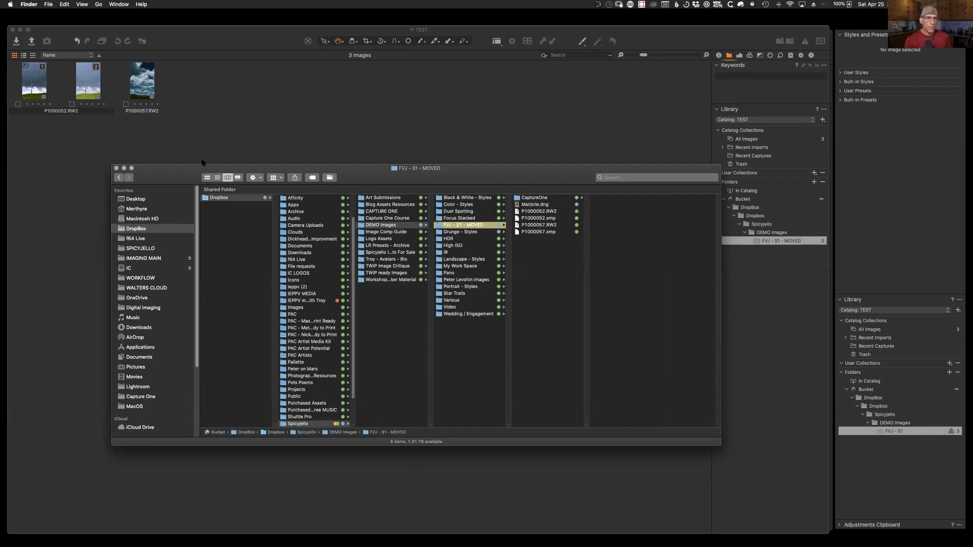
{"action": "left_click", "coordinate": [332, 105]}
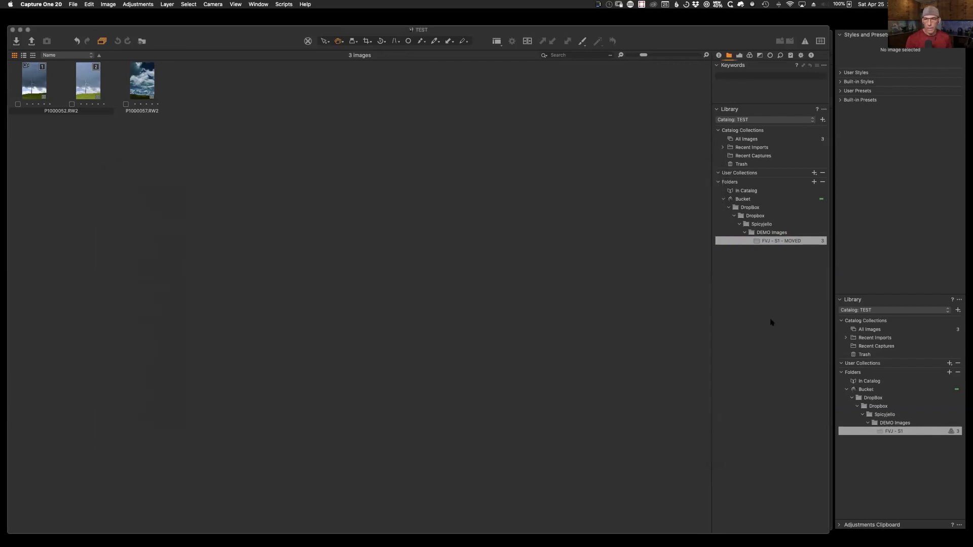
Step: Synchronize the FVJ - S1 - MOVED folder and import the newly added Marjorie.dng
{"action": "right_click", "coordinate": [786, 241]}
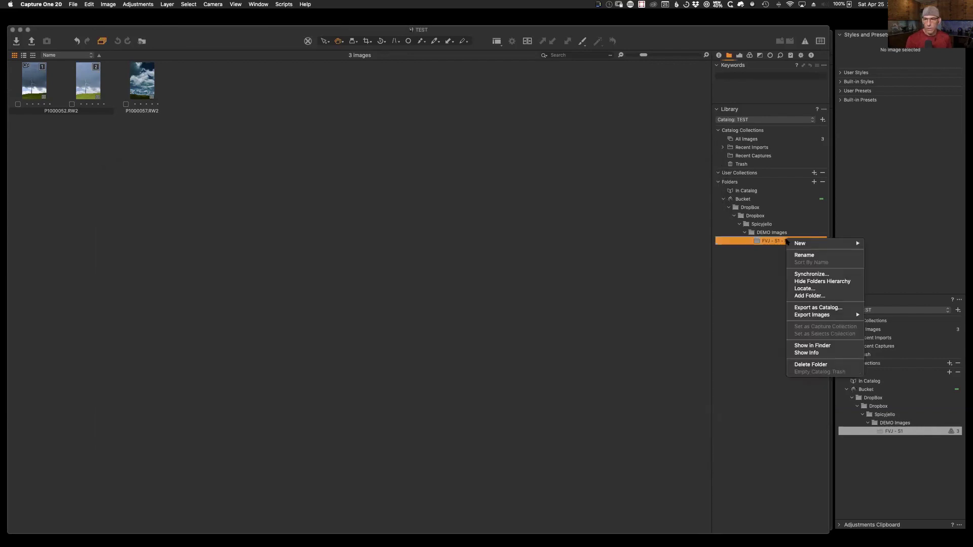
{"action": "left_click", "coordinate": [815, 276]}
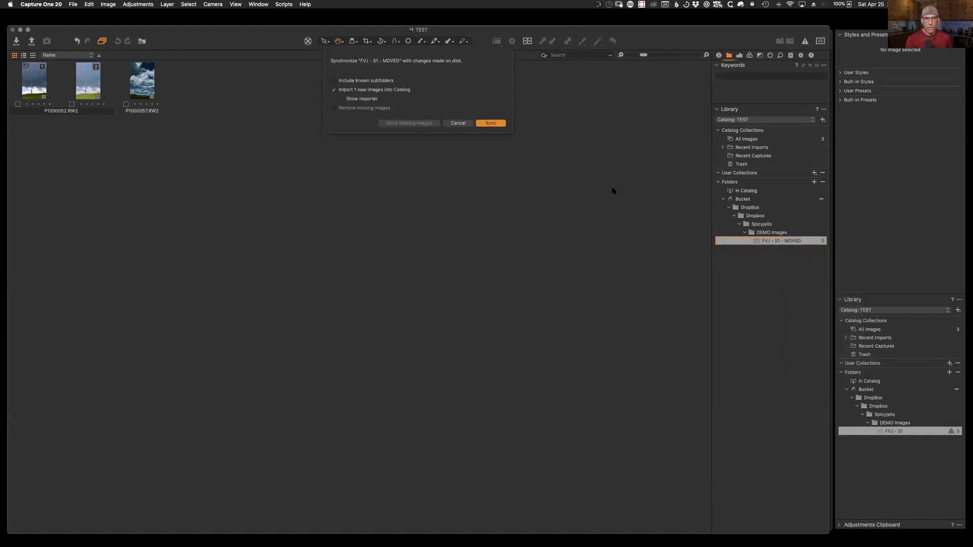
{"action": "left_click", "coordinate": [491, 123]}
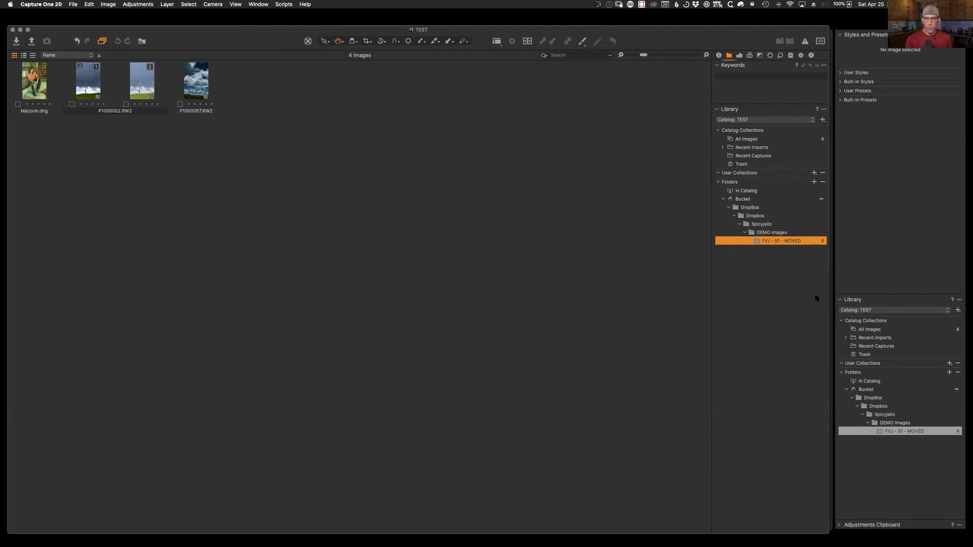
Step: View DEMO Images' contents, then reselect FVJ - S1 - MOVED and bring up its options
{"action": "left_click", "coordinate": [759, 233]}
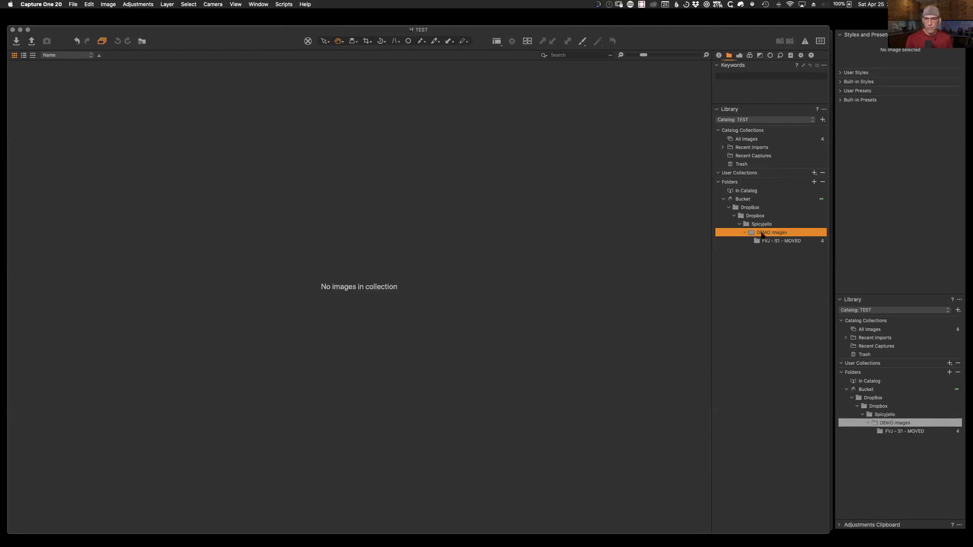
{"action": "right_click", "coordinate": [763, 234]}
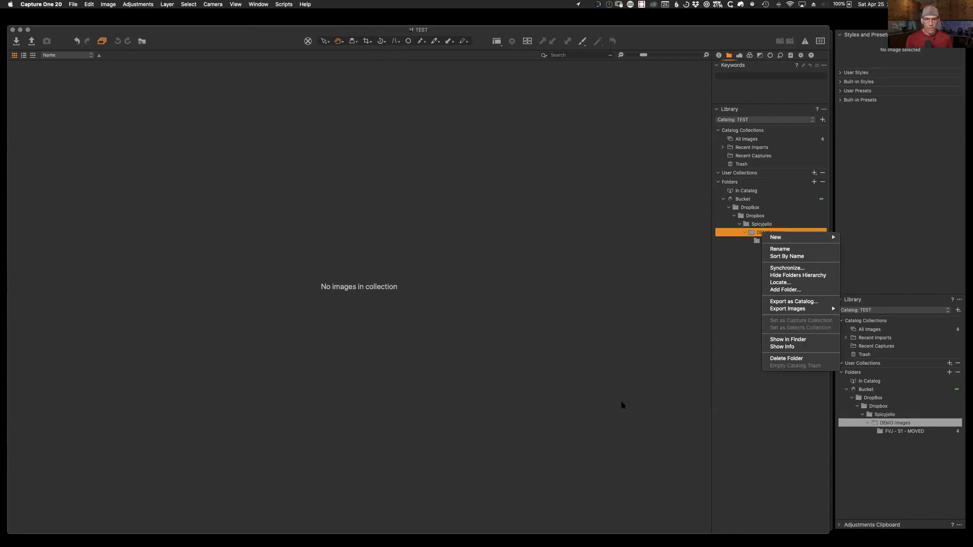
{"action": "left_click", "coordinate": [793, 452]}
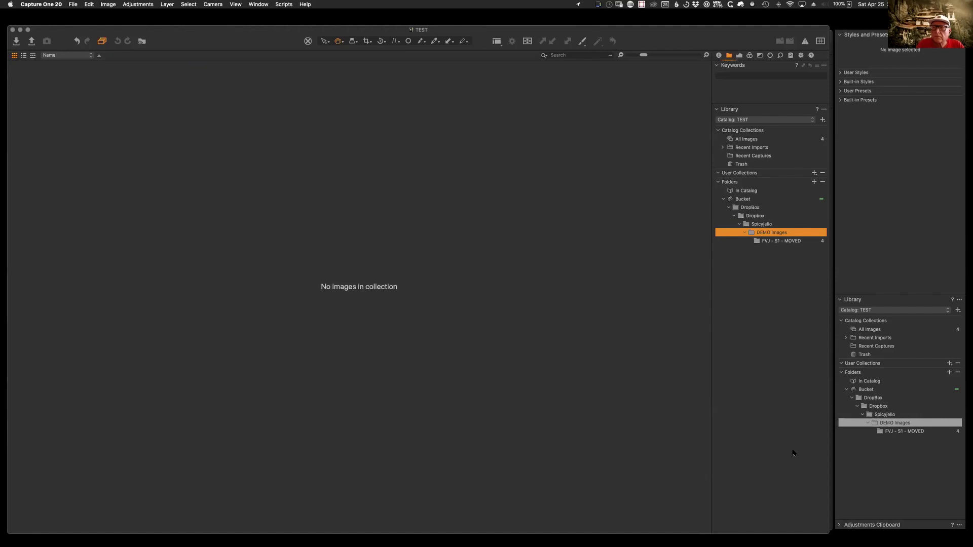
{"action": "right_click", "coordinate": [757, 240]}
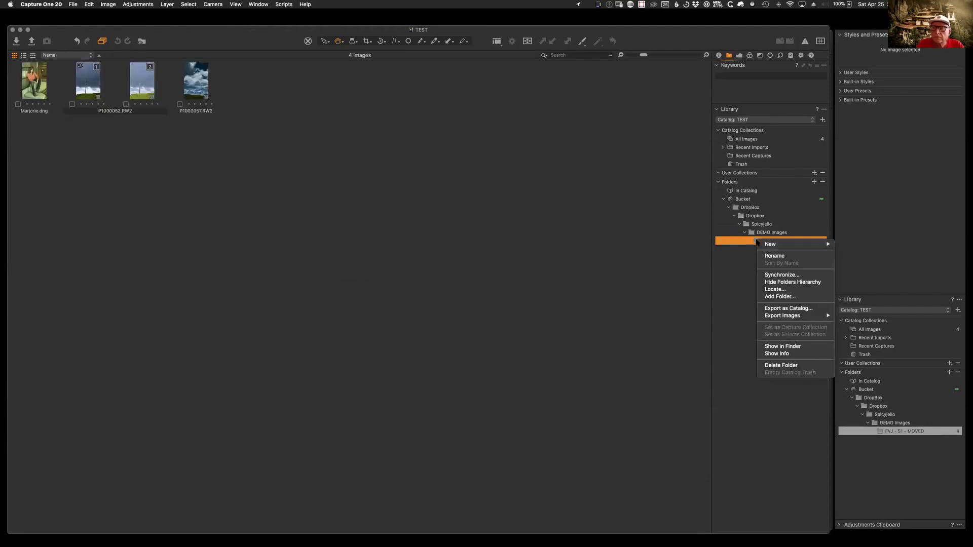
Step: Reveal the FVJ - S1 - MOVED folder in Finder and show its contents
{"action": "left_click", "coordinate": [787, 347]}
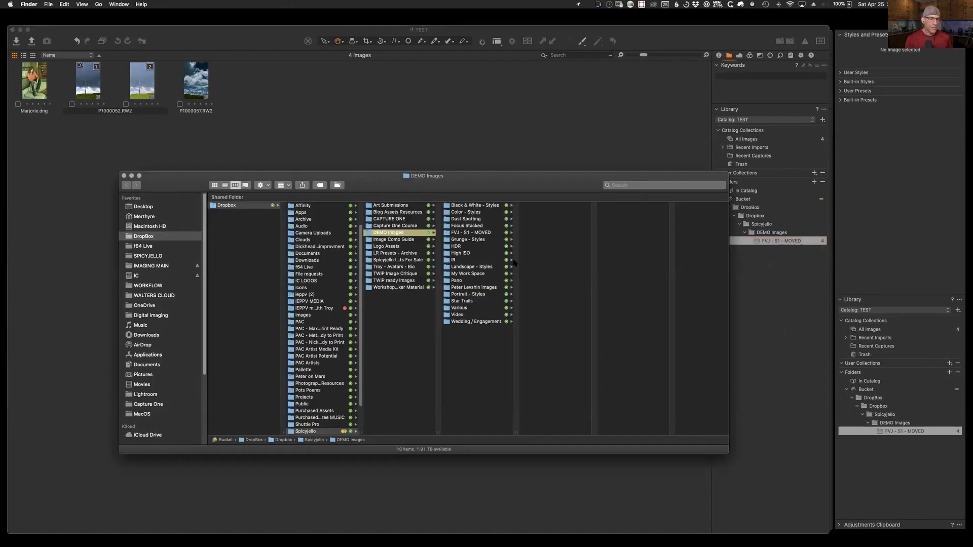
{"action": "left_click_drag", "start_coordinate": [519, 192], "coordinate": [489, 223]}
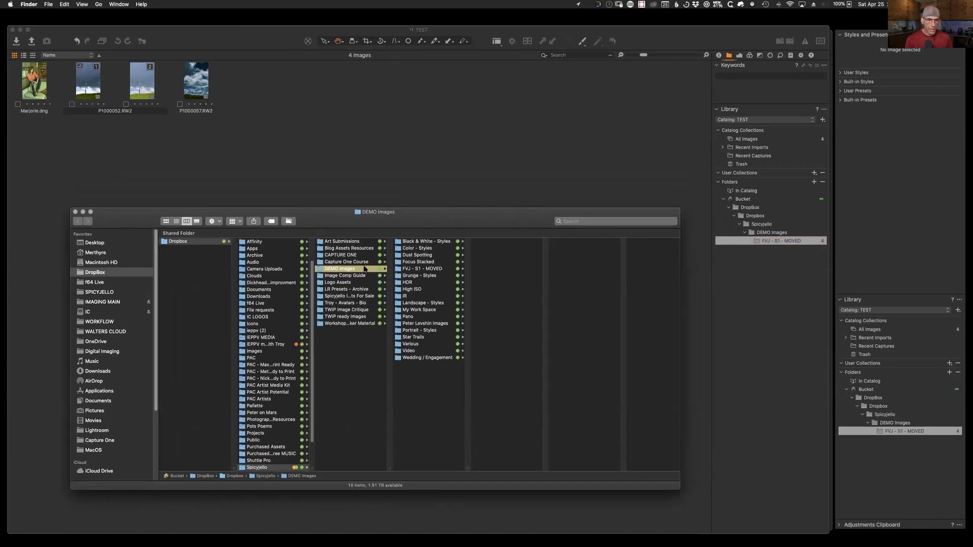
{"action": "left_click", "coordinate": [407, 270]}
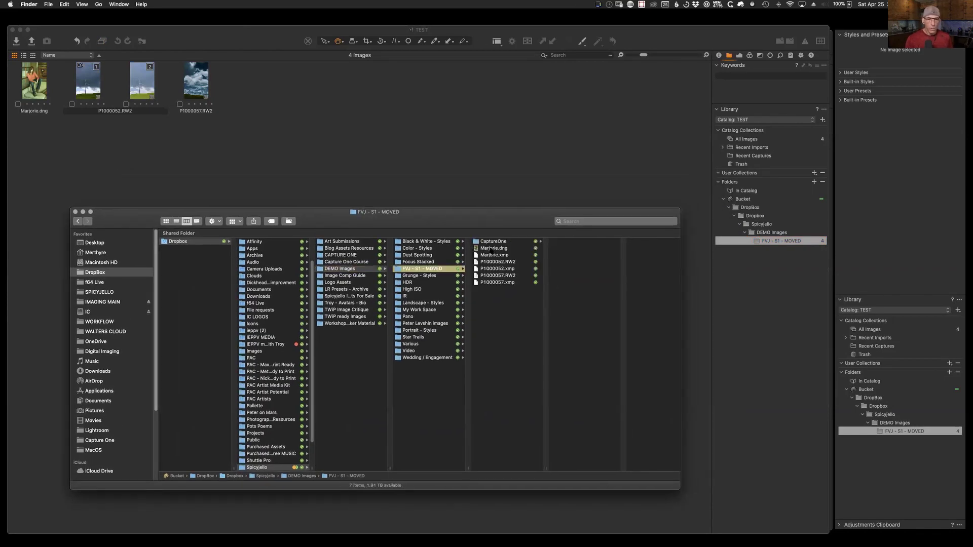
Step: Move Marjorie.dng up into the DEMO Images folder, then return to Capture One
{"action": "left_click", "coordinate": [490, 251]}
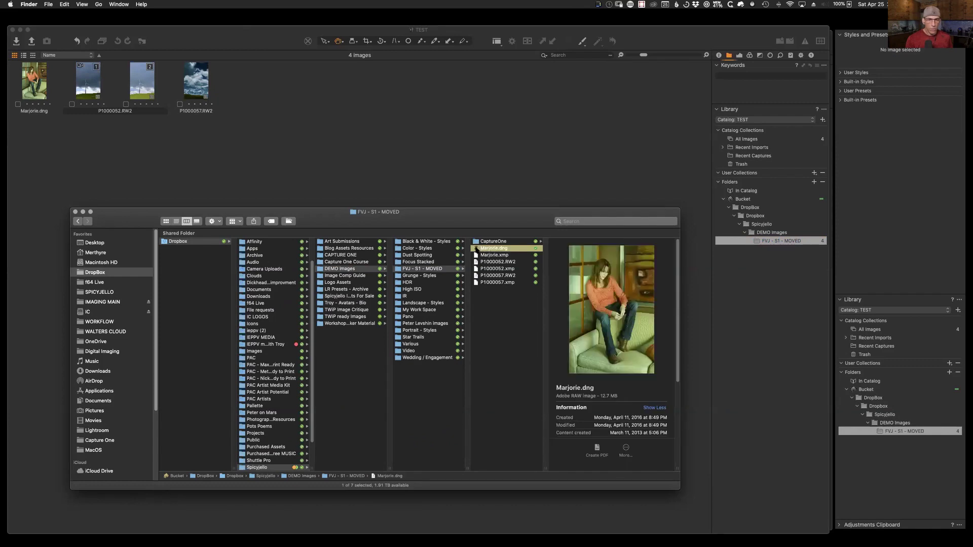
{"action": "left_click_drag", "start_coordinate": [476, 249], "coordinate": [347, 373]}
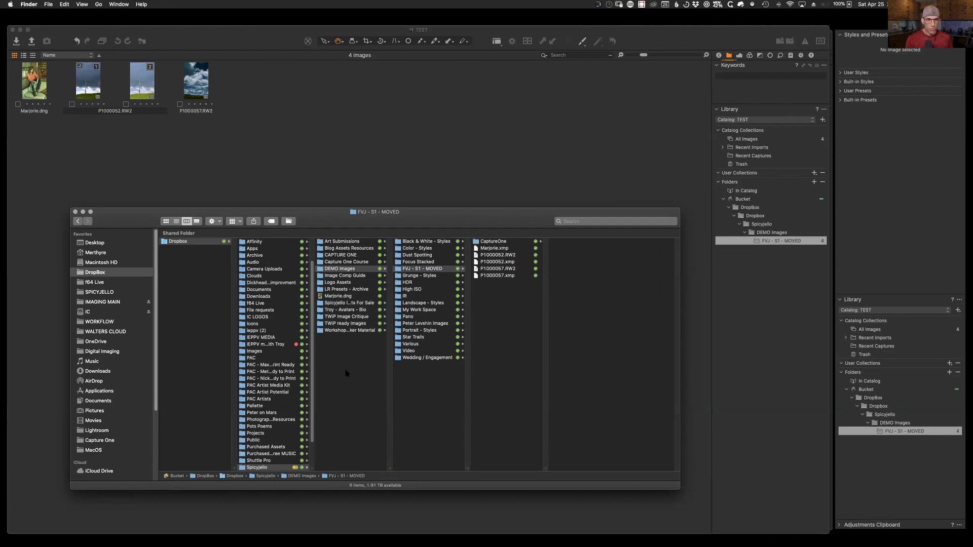
{"action": "left_click_drag", "start_coordinate": [79, 213], "coordinate": [120, 169]}
{"action": "left_click", "coordinate": [475, 147]}
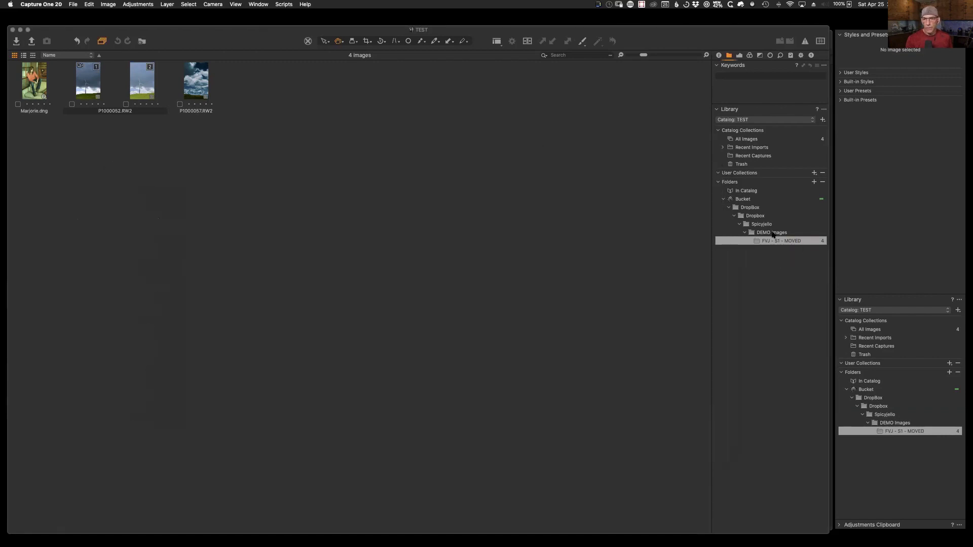
Step: Try synchronizing the DEMO Images folder, then dismiss the sync prompt
{"action": "left_click", "coordinate": [766, 232]}
{"action": "right_click", "coordinate": [766, 233]}
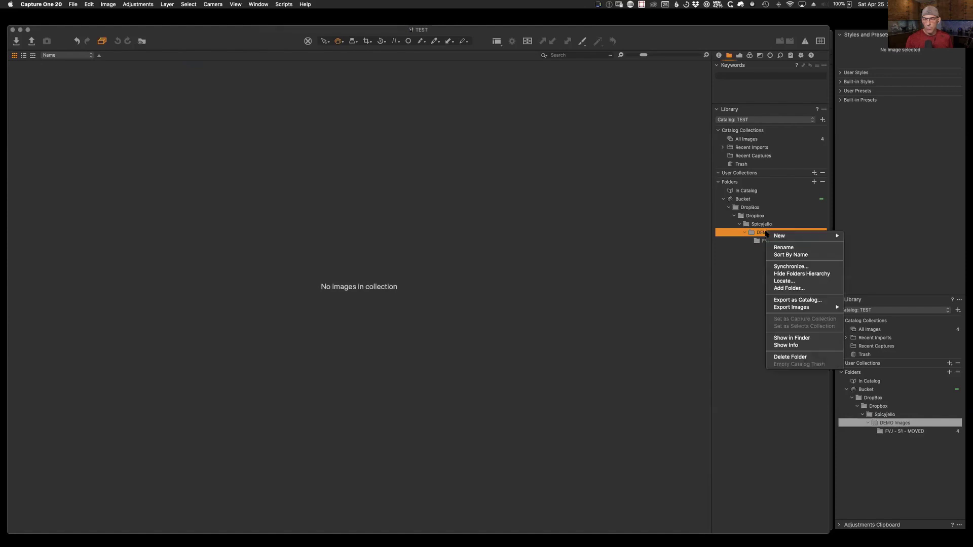
{"action": "left_click", "coordinate": [792, 267]}
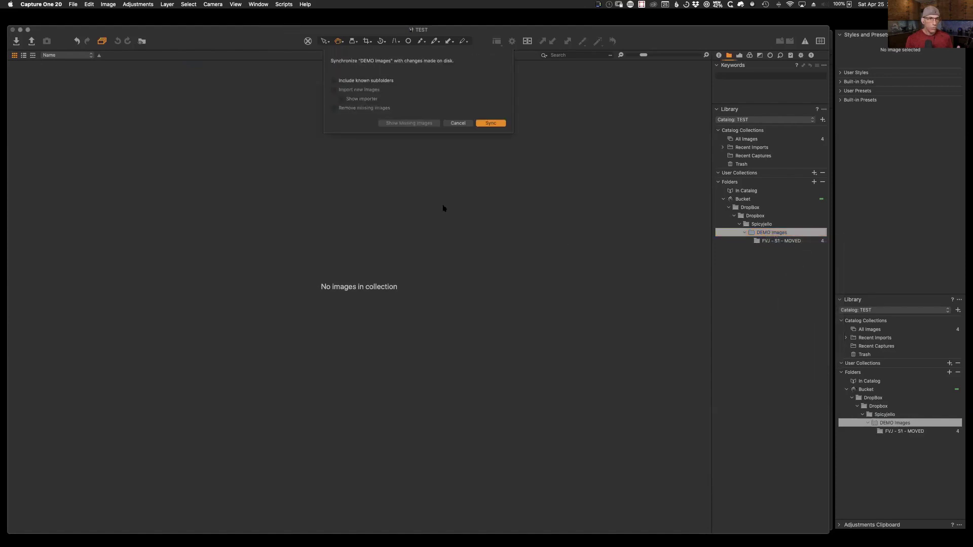
{"action": "left_click", "coordinate": [464, 123]}
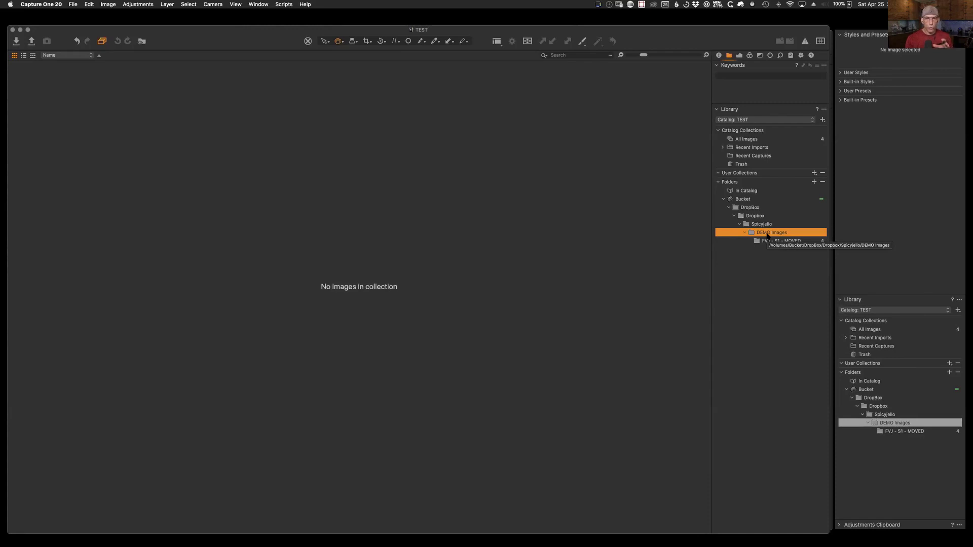
Step: Relink DEMO Images to its folder on disk with Locate…
{"action": "right_click", "coordinate": [768, 236]}
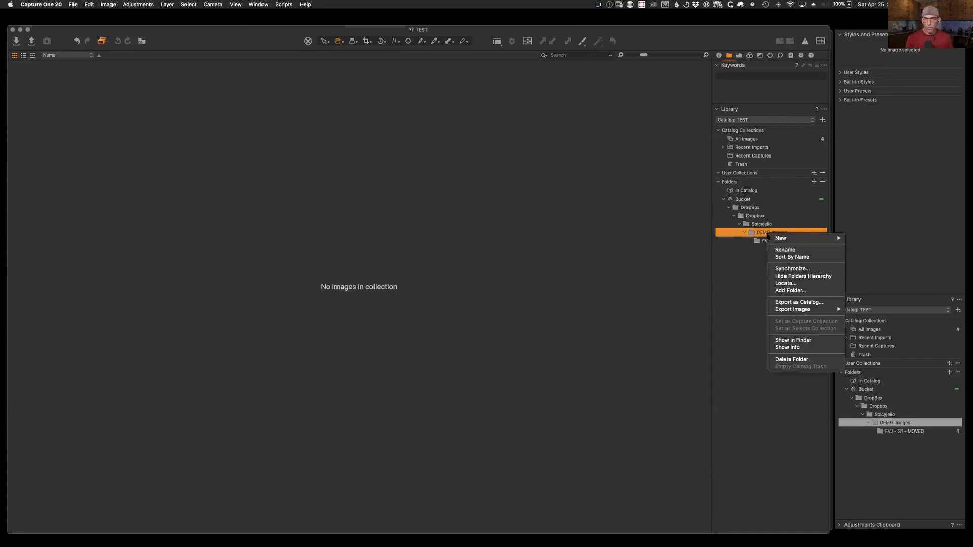
{"action": "left_click", "coordinate": [791, 291]}
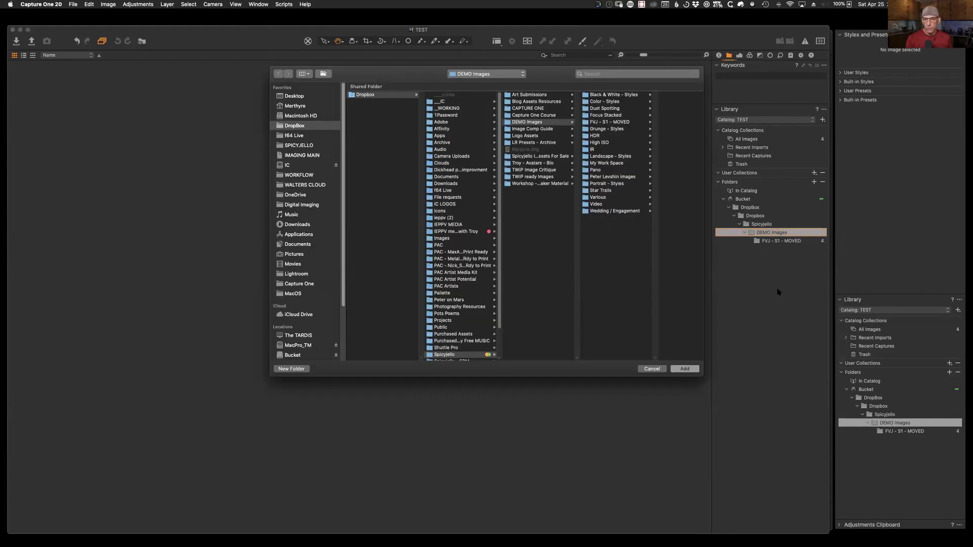
{"action": "left_click", "coordinate": [508, 123]}
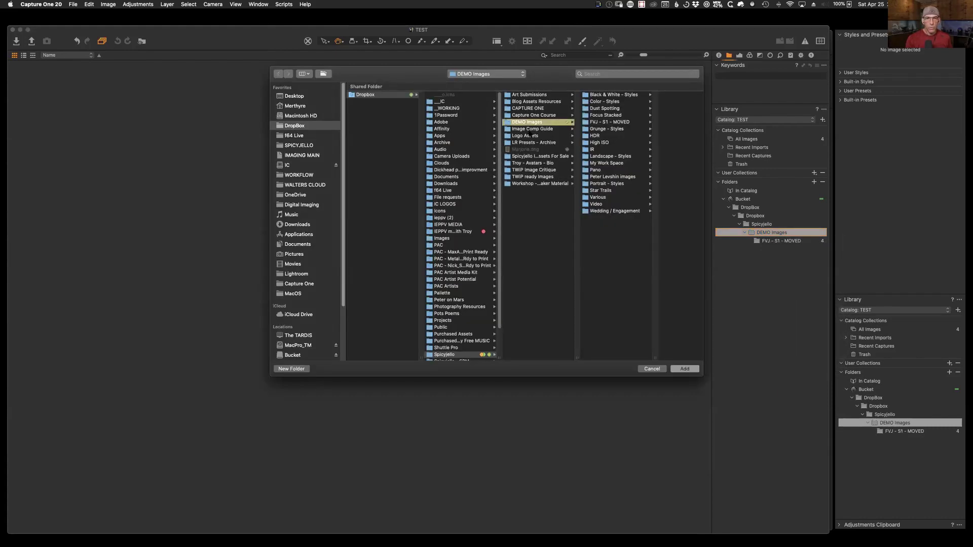
{"action": "left_click", "coordinate": [685, 369]}
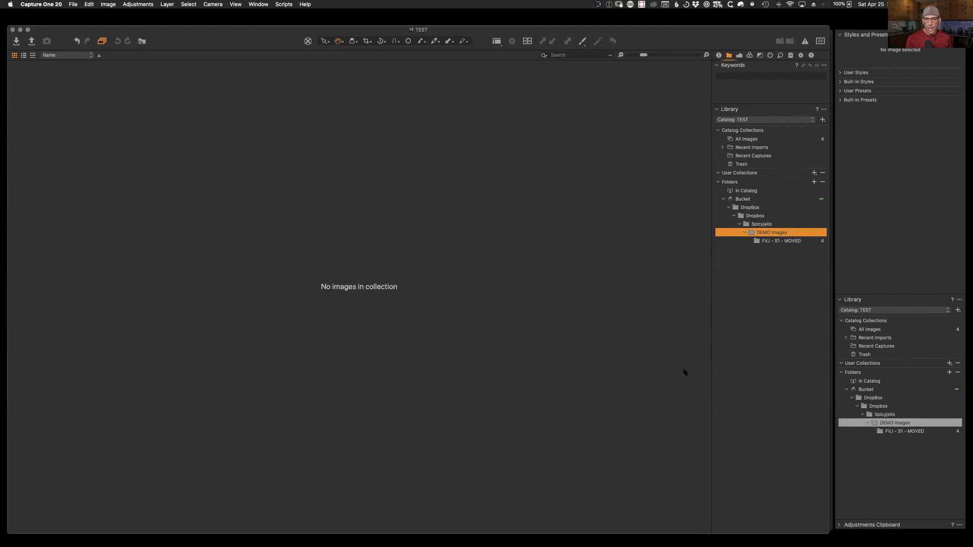
Step: Run Synchronize on DEMO Images with Sync
{"action": "right_click", "coordinate": [750, 234]}
{"action": "left_click", "coordinate": [769, 269]}
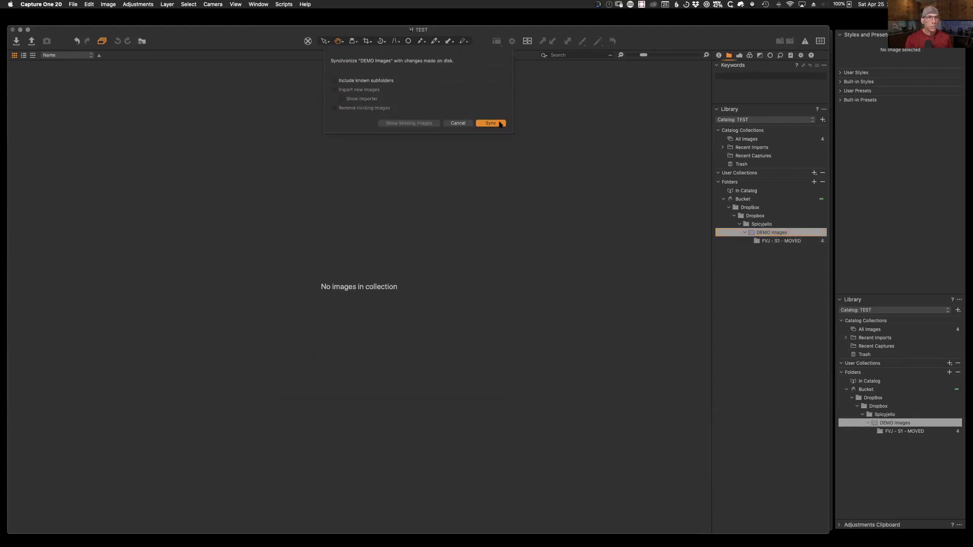
{"action": "left_click", "coordinate": [494, 123]}
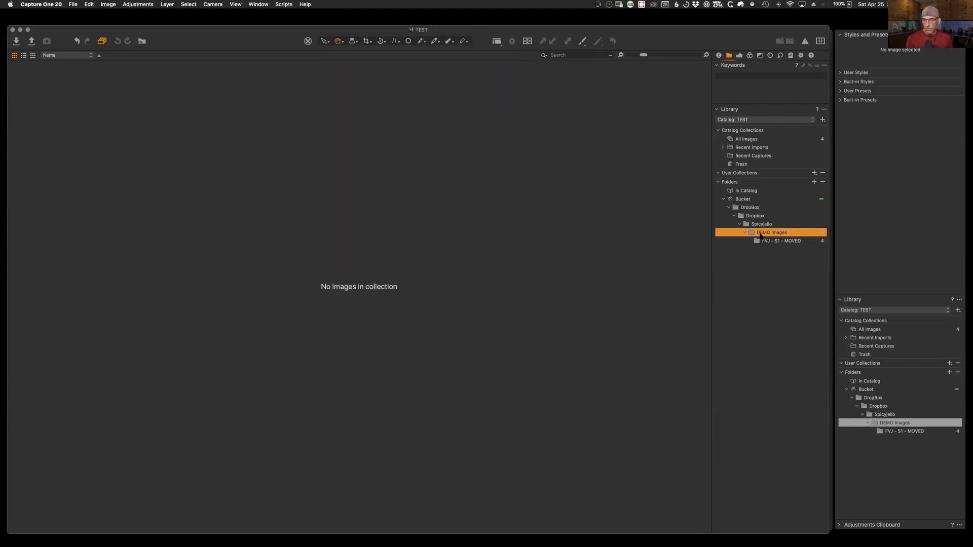
{"action": "right_click", "coordinate": [761, 232]}
Step: Drag Marjorie.dng from Finder into the catalog and Import All, bringing All Images to 5
{"action": "key", "text": "ctrl+Up"}
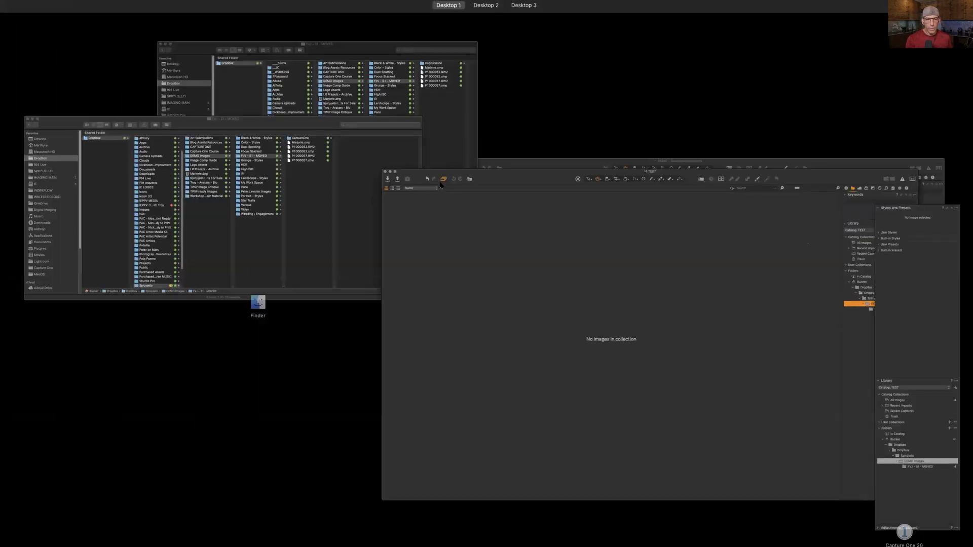
{"action": "left_click", "coordinate": [250, 162]}
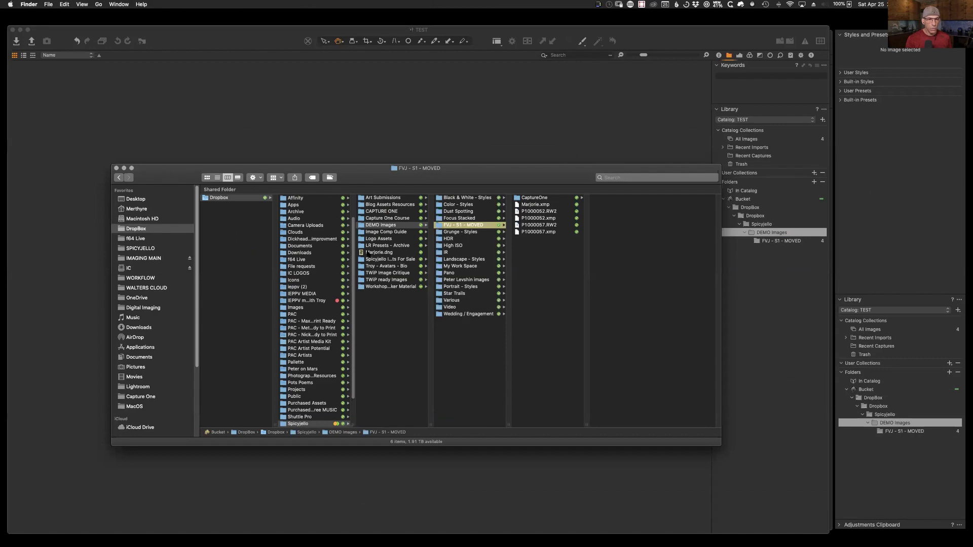
{"action": "left_click_drag", "start_coordinate": [362, 253], "coordinate": [439, 127]}
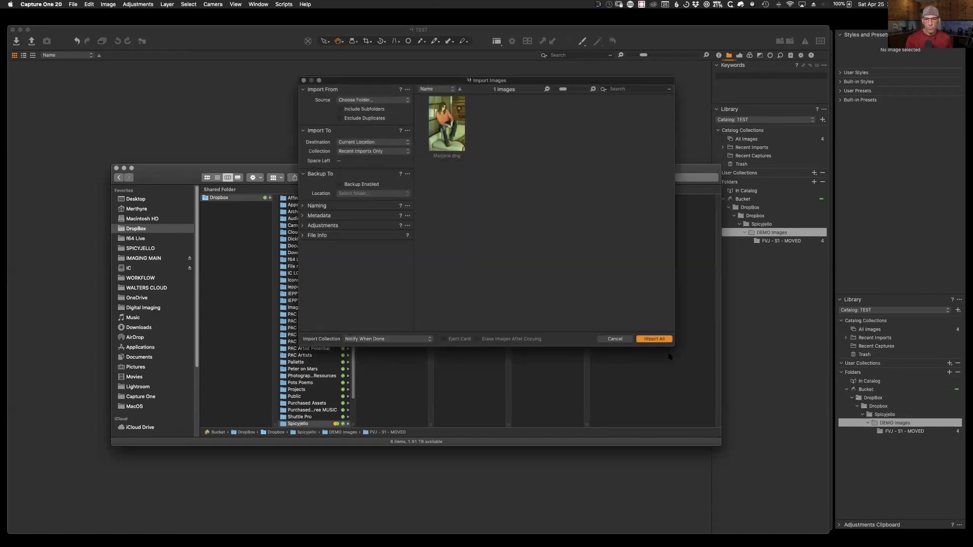
{"action": "left_click", "coordinate": [665, 341]}
{"action": "left_click", "coordinate": [541, 179]}
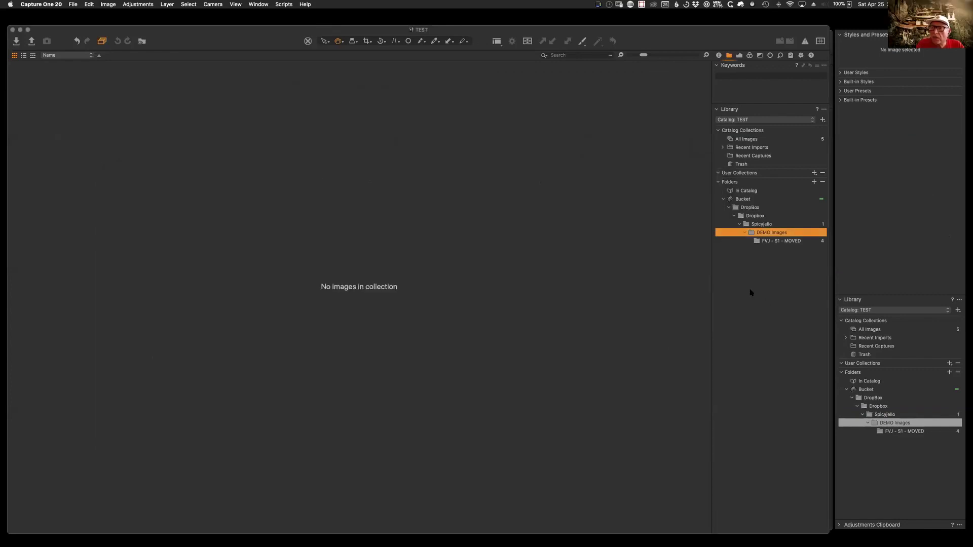
{"action": "double_click", "coordinate": [752, 233]}
{"action": "left_click", "coordinate": [753, 234]}
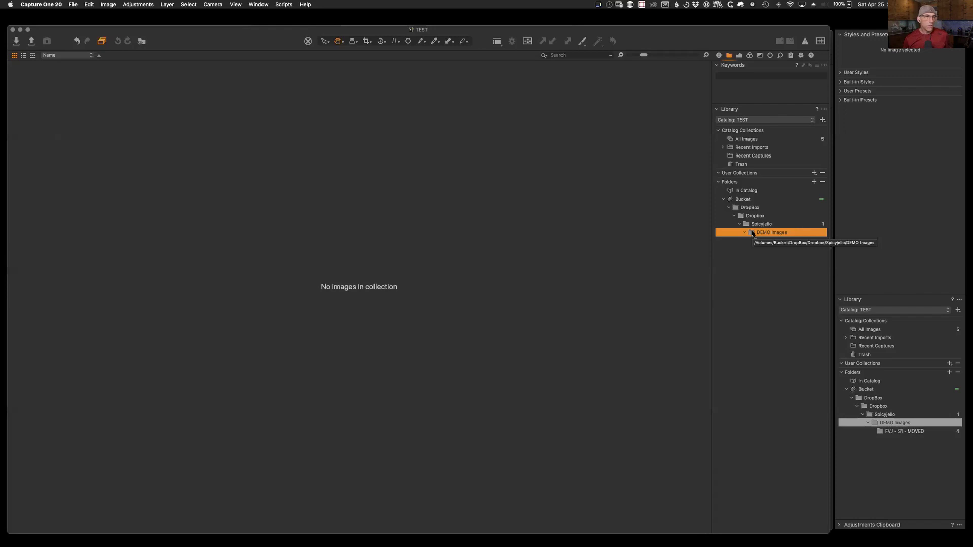
{"action": "left_click", "coordinate": [752, 233]}
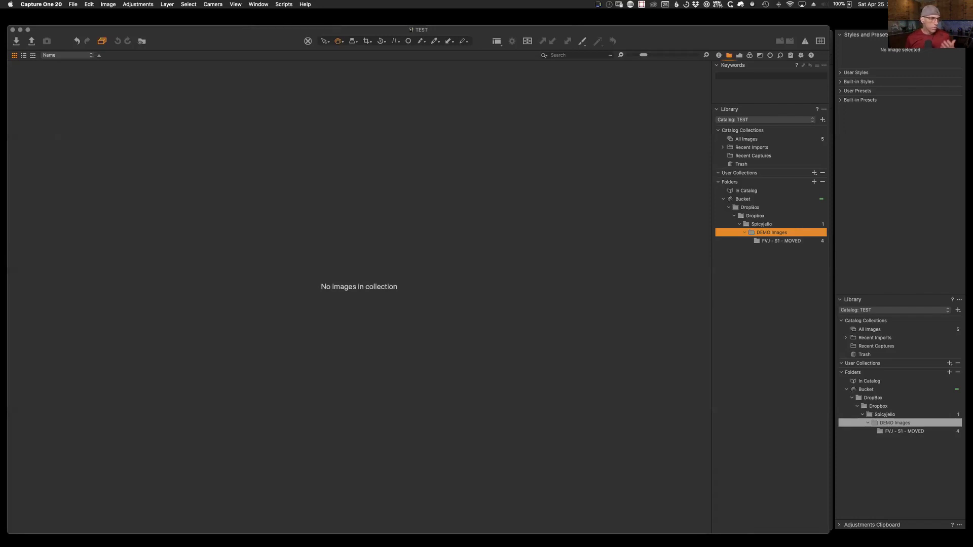
{"action": "left_click_drag", "start_coordinate": [236, 43], "coordinate": [238, 43]}
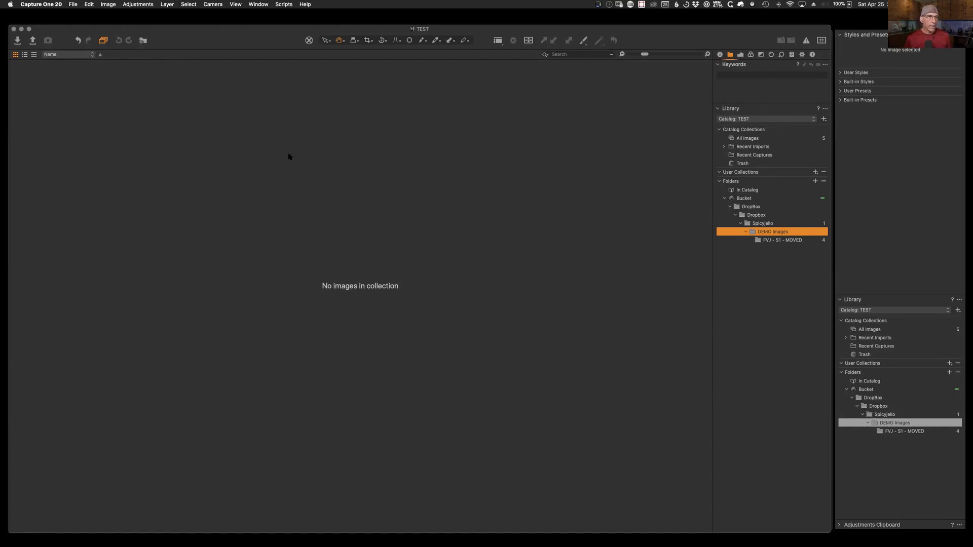
Step: Close the TEST catalog window, leaving the DEMO - Session showing
{"action": "key", "text": "ctrl+alt+Return"}
{"action": "left_click", "coordinate": [15, 27]}
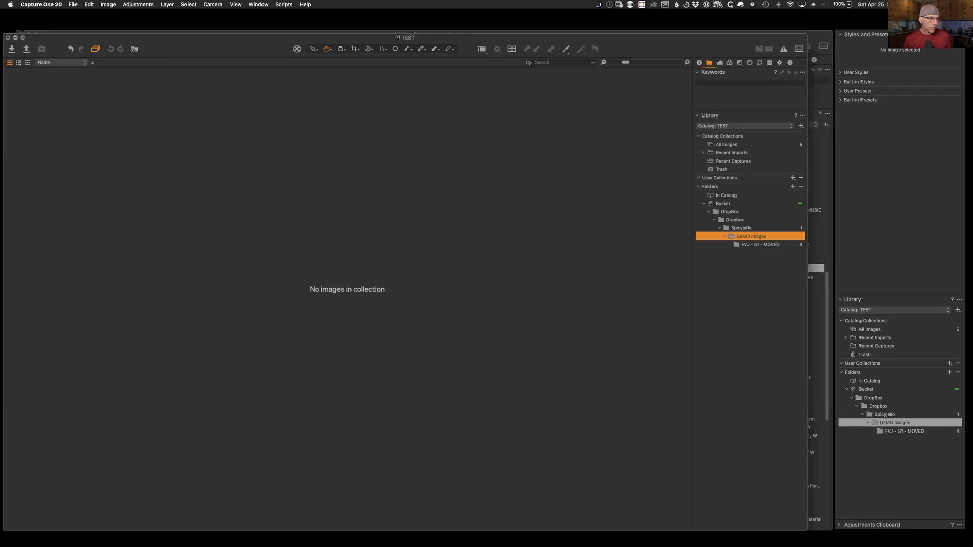
{"action": "left_click_drag", "start_coordinate": [665, 44], "coordinate": [664, 45]}
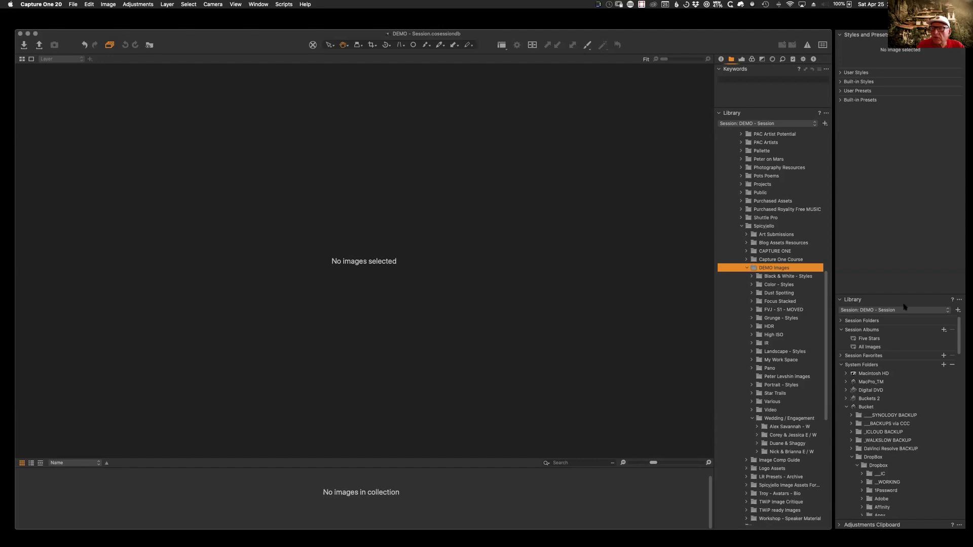
Step: Show the 13 Color - Styles images, then reveal that folder in Finder
{"action": "left_click", "coordinate": [773, 285]}
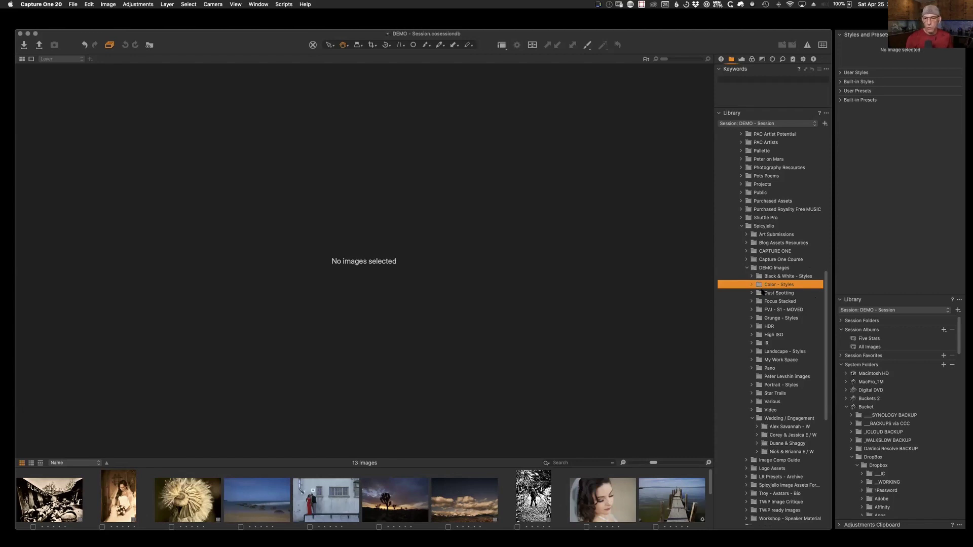
{"action": "right_click", "coordinate": [759, 286]}
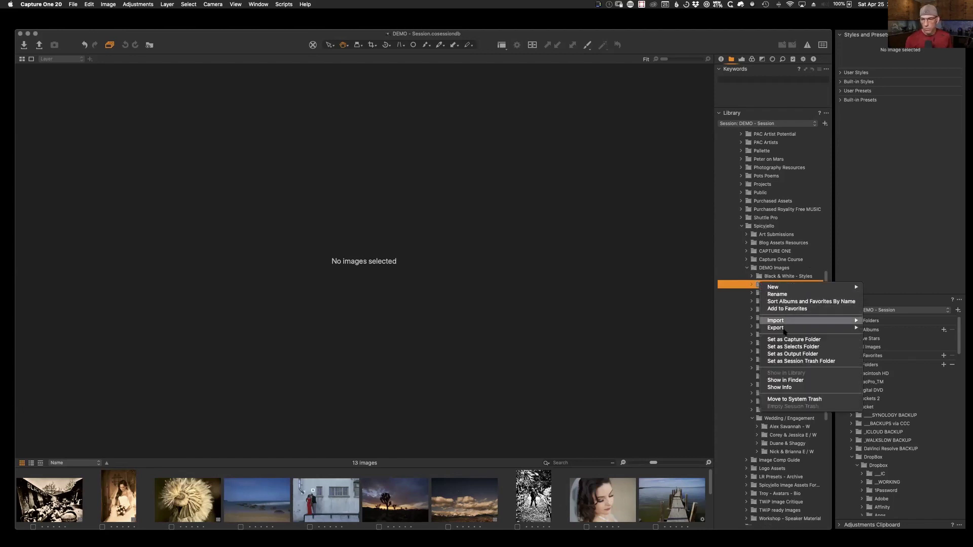
{"action": "left_click", "coordinate": [794, 381]}
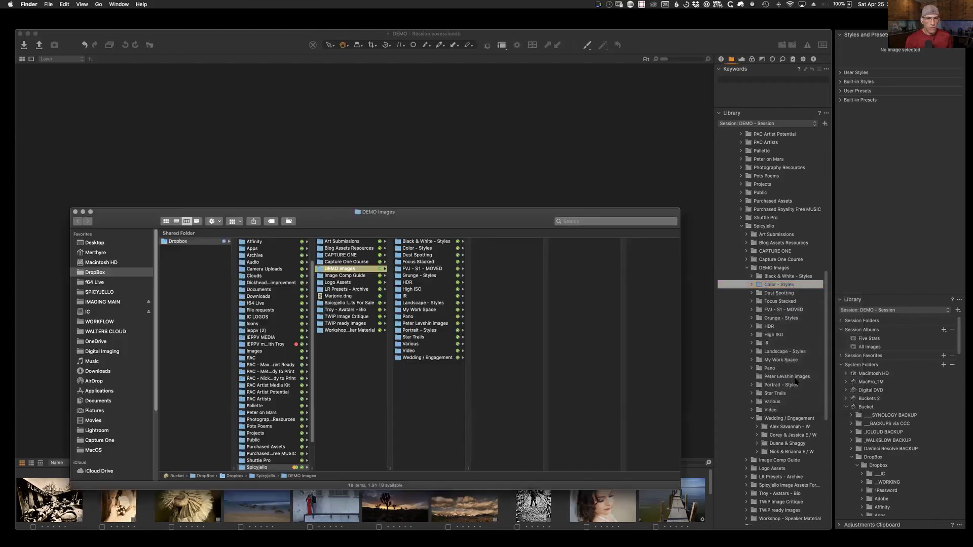
Step: Move the Finder window to inspect DEMO Images, then return to the DEMO - Session
{"action": "left_click_drag", "start_coordinate": [421, 213], "coordinate": [396, 106]}
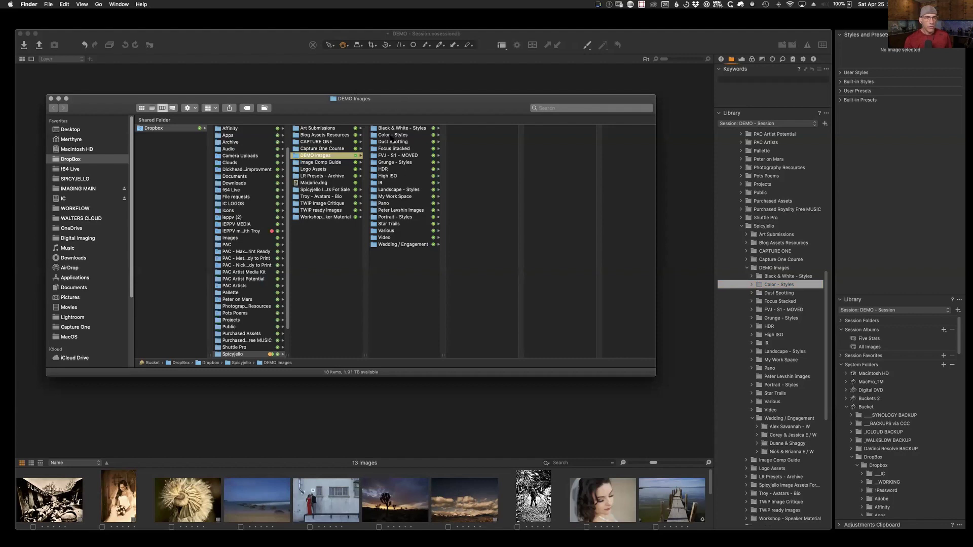
{"action": "left_click", "coordinate": [664, 41]}
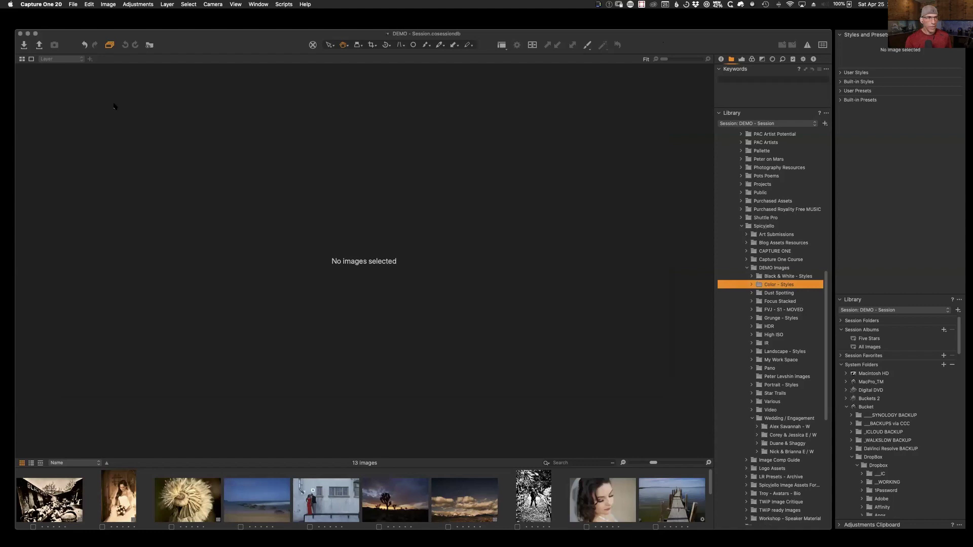
Step: Begin a new session but cancel it, then switch to Finder
{"action": "left_click", "coordinate": [76, 4]}
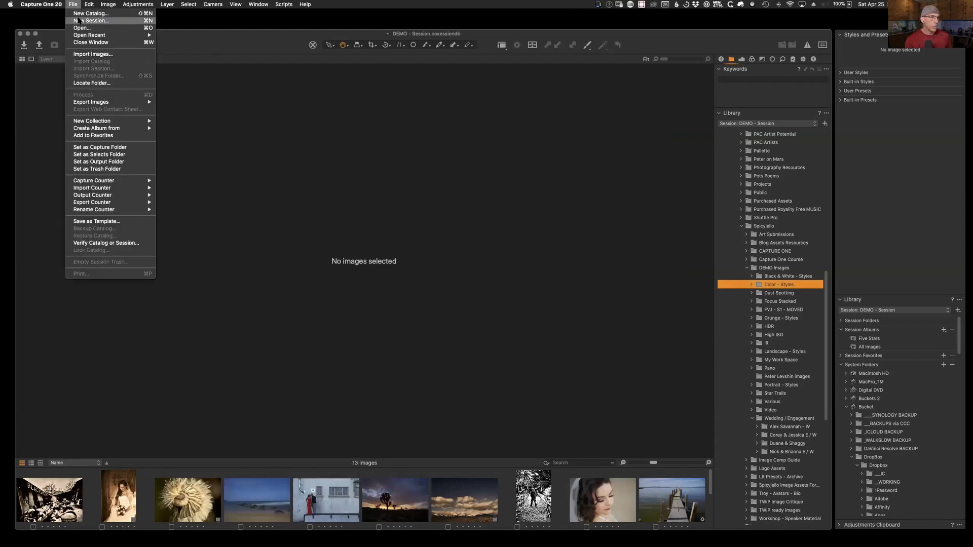
{"action": "left_click", "coordinate": [79, 22]}
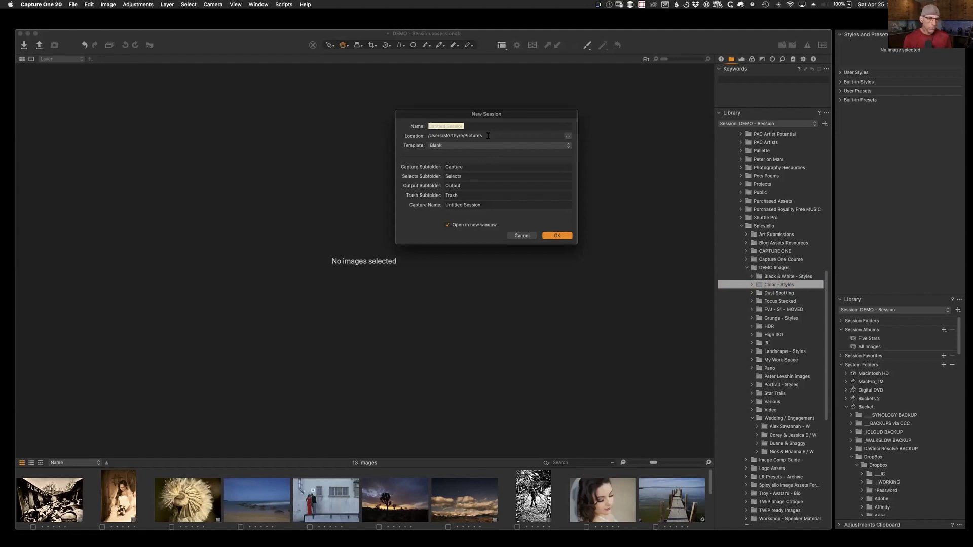
{"action": "left_click", "coordinate": [520, 235]}
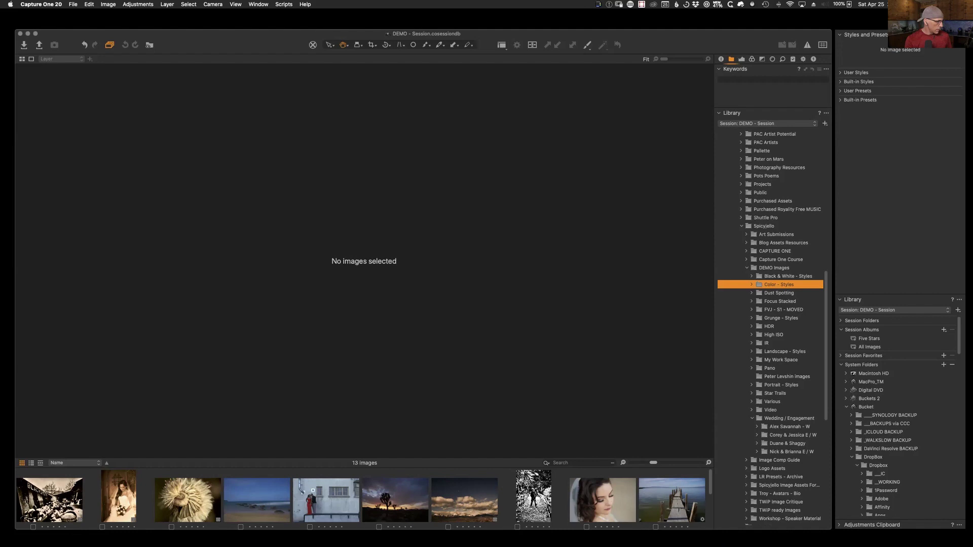
{"action": "key", "text": "super+Tab"}
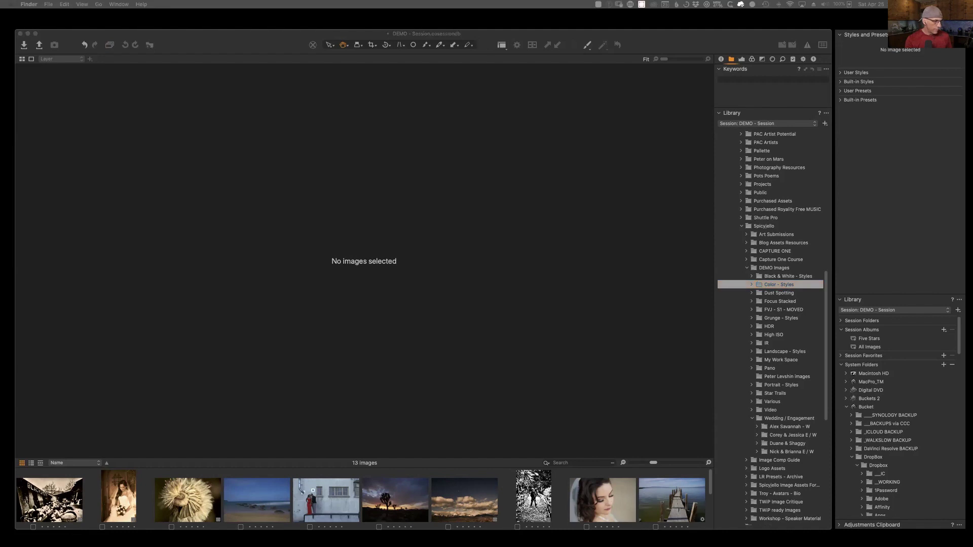
{"action": "key", "text": "super+n"}
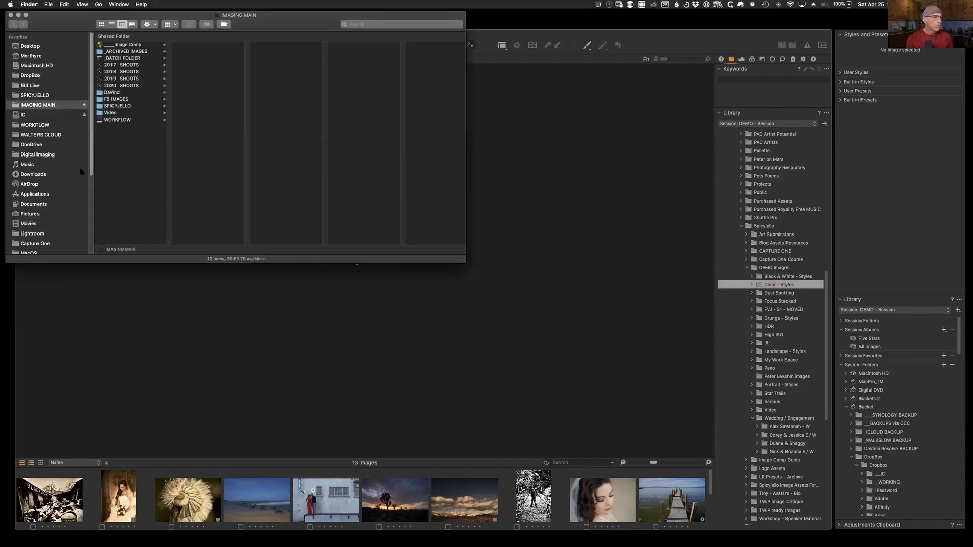
{"action": "left_click_drag", "start_coordinate": [187, 15], "coordinate": [375, 110]}
{"action": "scroll", "coordinate": [243, 280], "scroll_direction": "down", "scroll_amount": 3}
{"action": "scroll", "coordinate": [243, 280], "scroll_direction": "up", "scroll_amount": 3}
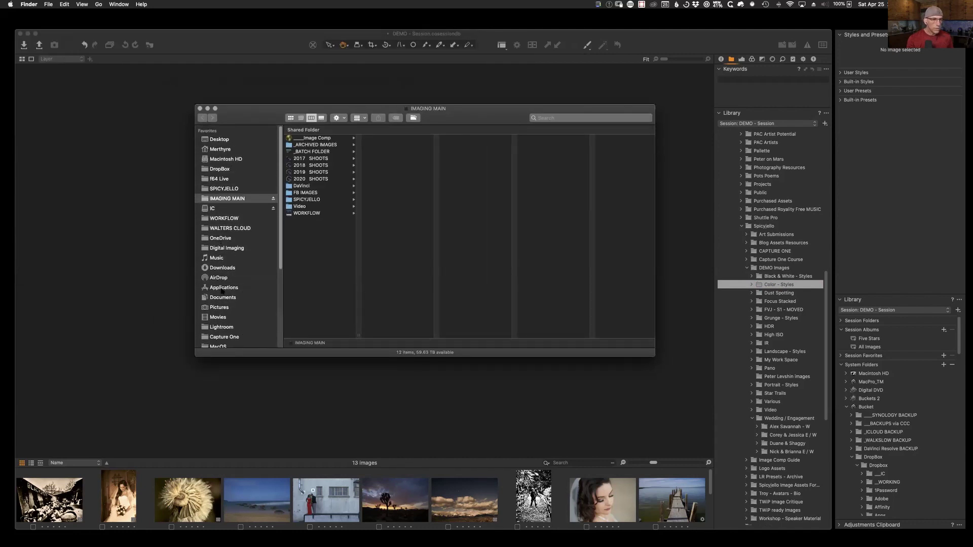
{"action": "left_click", "coordinate": [223, 308]}
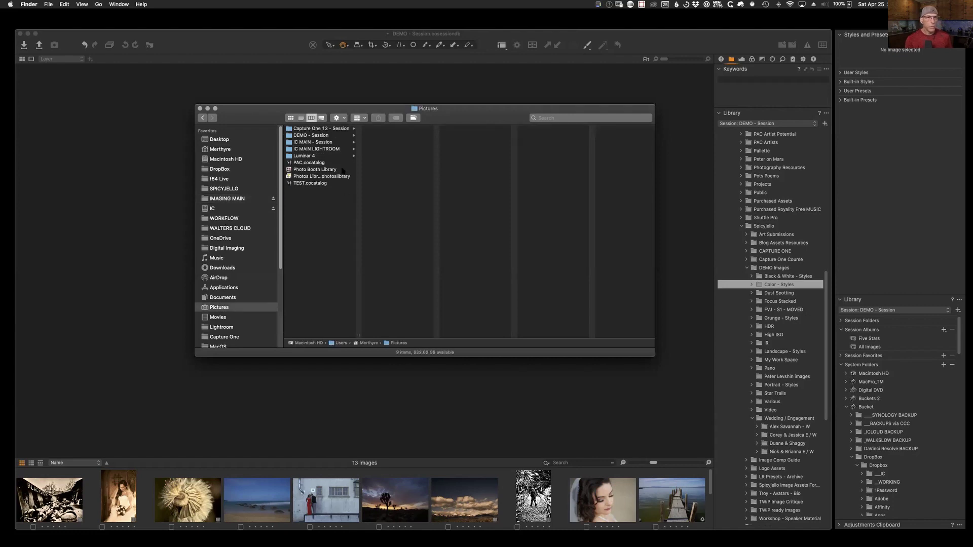
{"action": "left_click", "coordinate": [318, 130]}
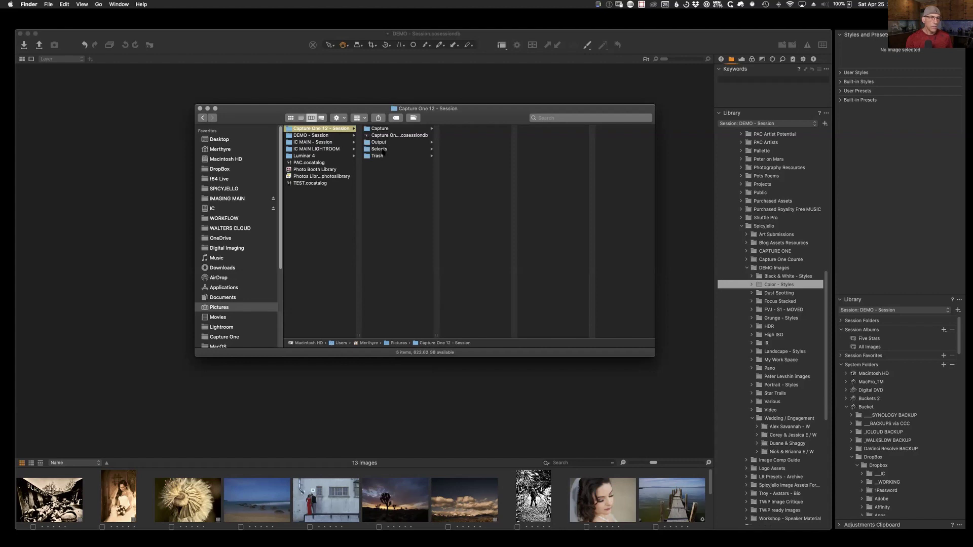
{"action": "left_click", "coordinate": [322, 143]}
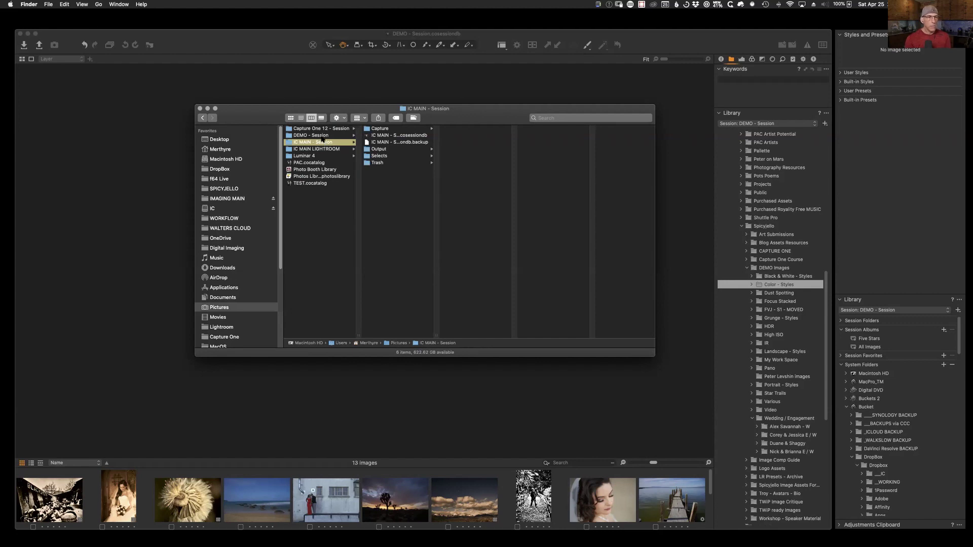
{"action": "left_click", "coordinate": [322, 136]}
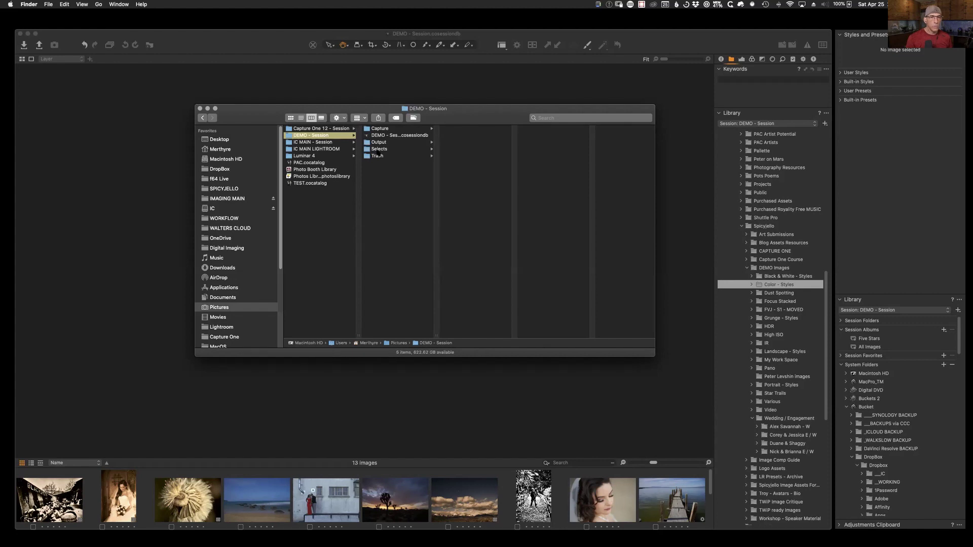
{"action": "left_click", "coordinate": [403, 135]}
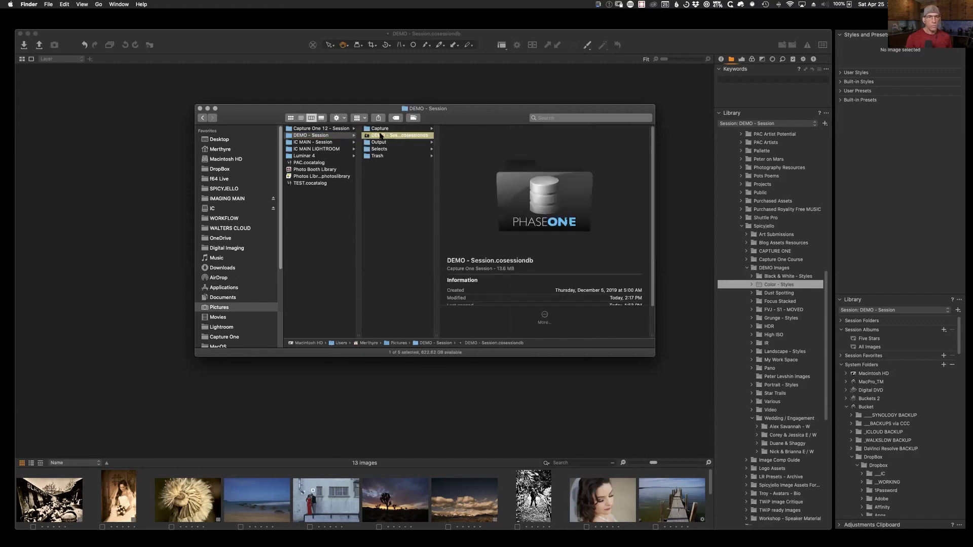
{"action": "left_click", "coordinate": [404, 155]}
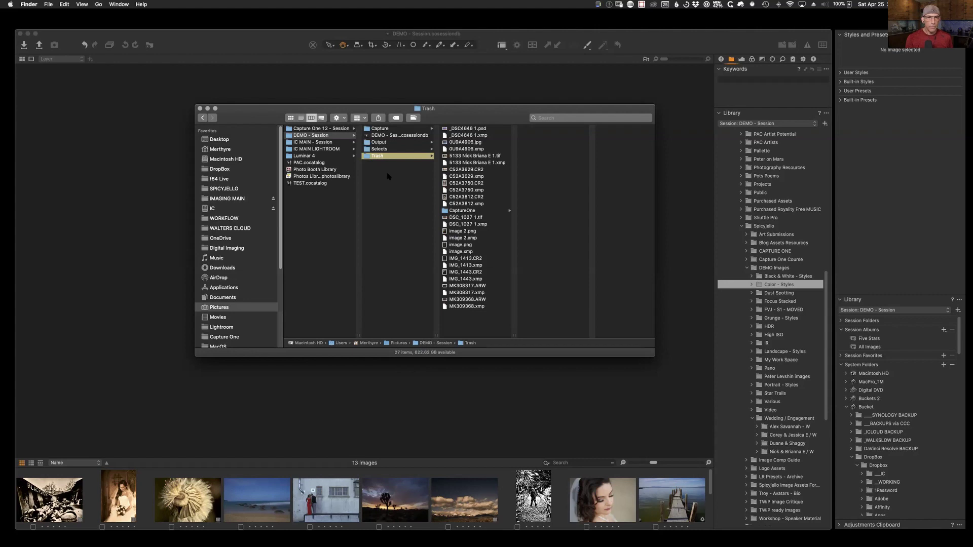
{"action": "left_click", "coordinate": [401, 135]}
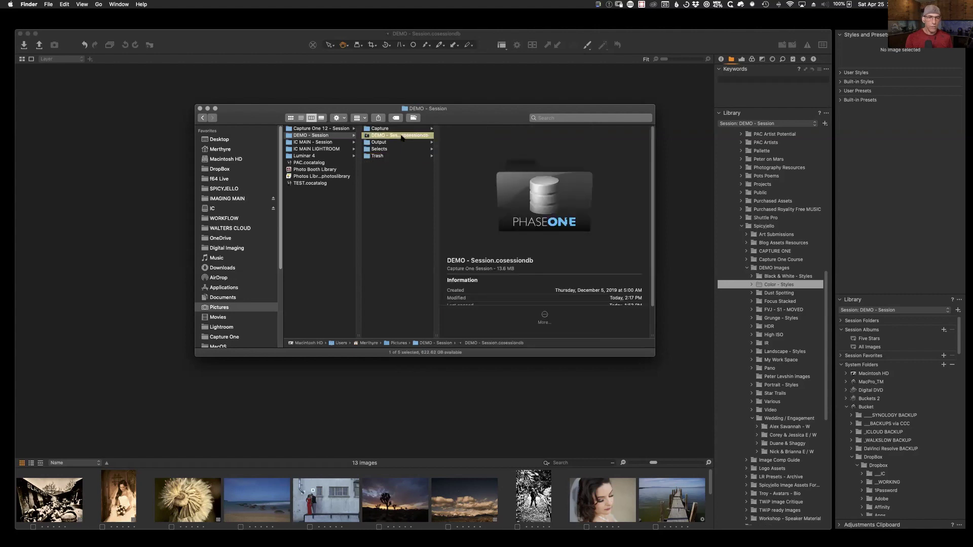
{"action": "left_click", "coordinate": [199, 109]}
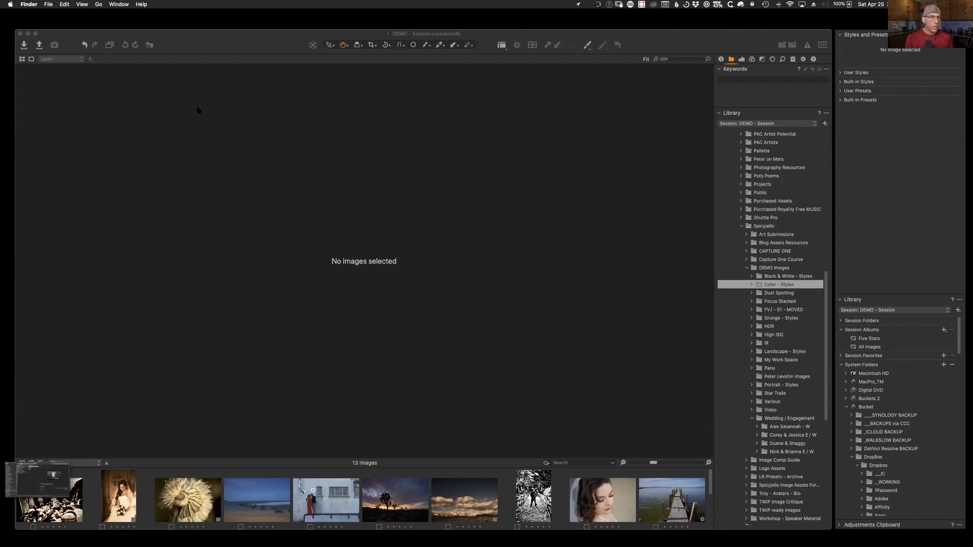
Step: Step through Dust Spotting and Focus Stacked to the FVJ - S1 - MOVED folder's 3 images
{"action": "left_click", "coordinate": [644, 49]}
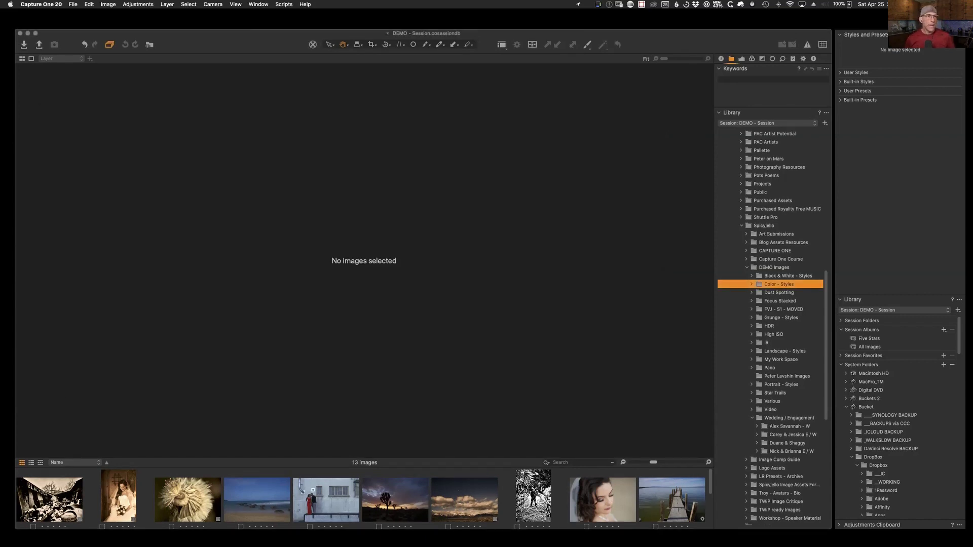
{"action": "left_click_drag", "start_coordinate": [235, 43], "coordinate": [237, 43]}
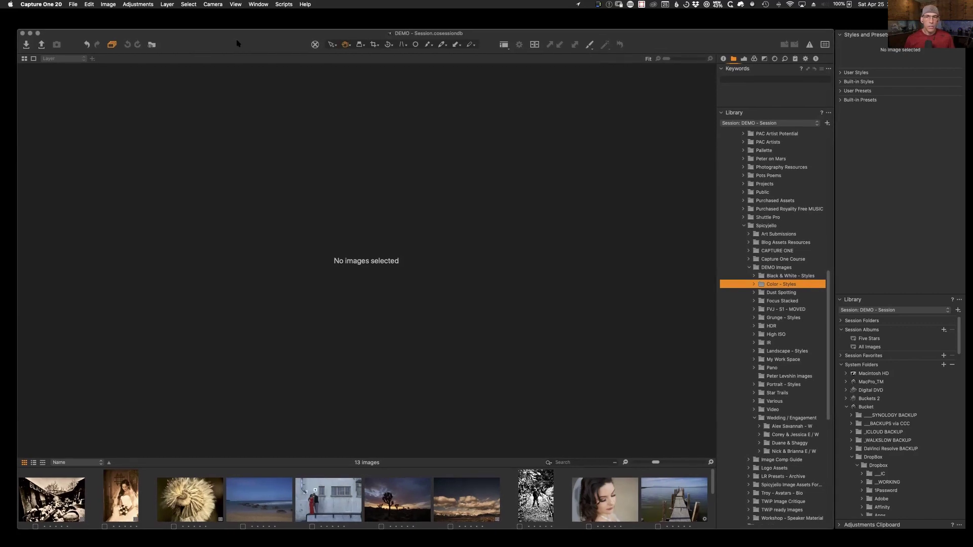
{"action": "left_click_drag", "start_coordinate": [827, 372], "coordinate": [827, 232]}
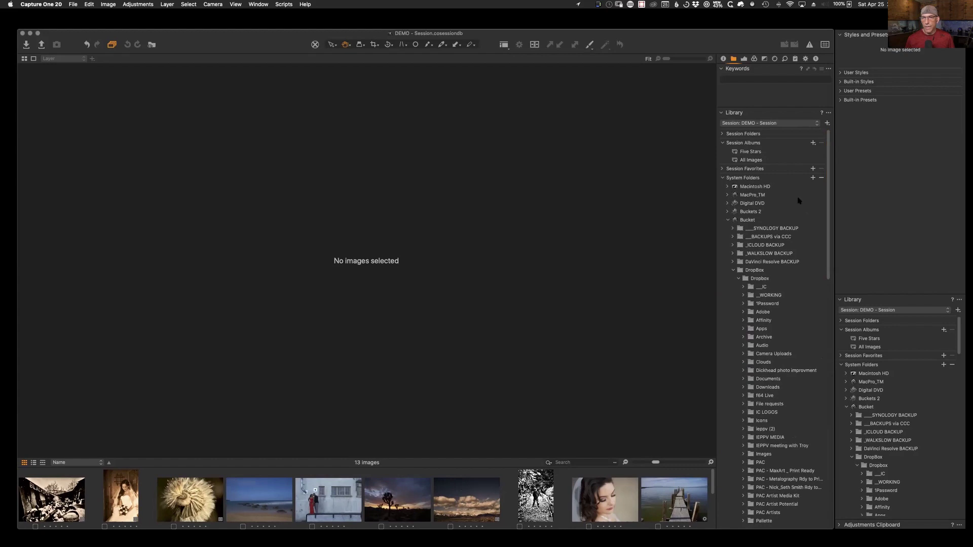
{"action": "left_click", "coordinate": [734, 59]}
{"action": "left_click_drag", "start_coordinate": [826, 230], "coordinate": [828, 352]}
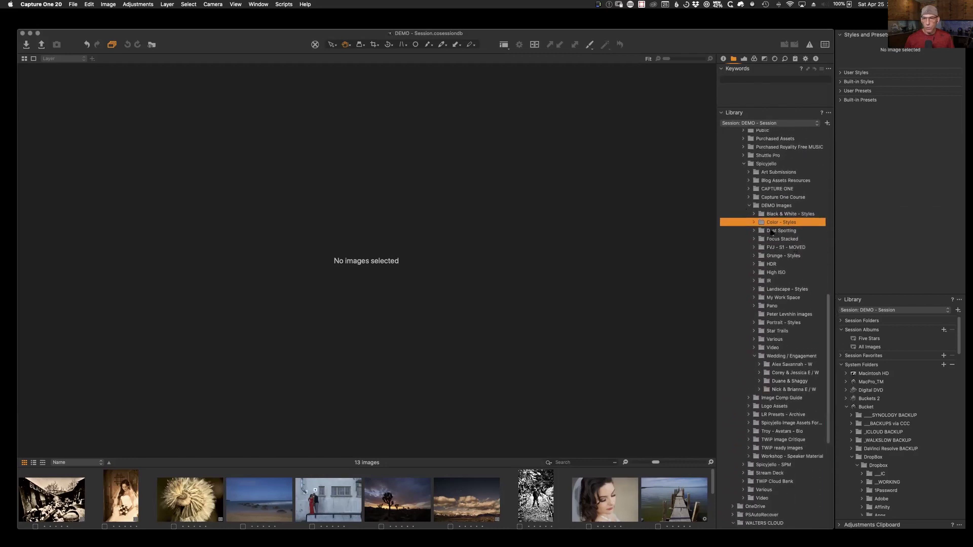
{"action": "left_click", "coordinate": [771, 231]}
{"action": "left_click", "coordinate": [768, 239]}
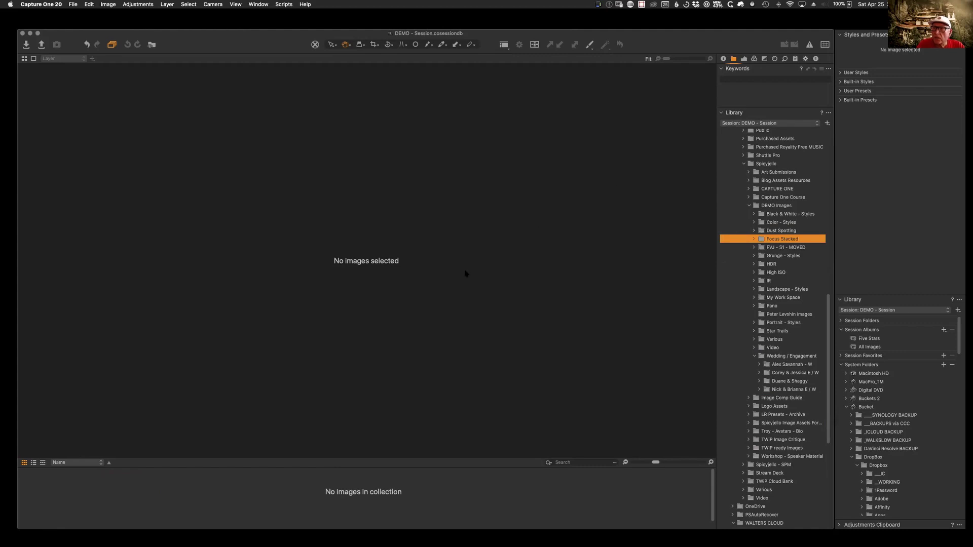
{"action": "left_click", "coordinate": [766, 248]}
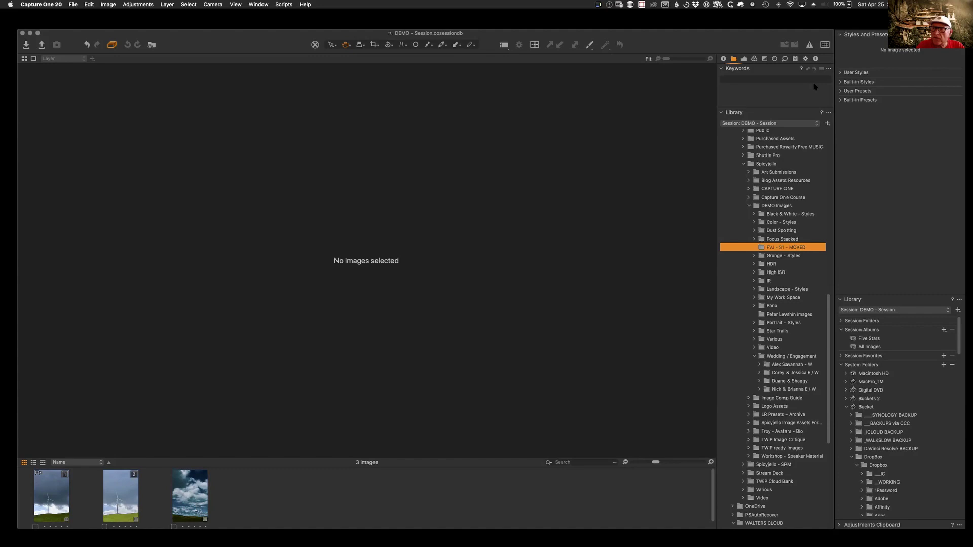
{"action": "left_click_drag", "start_coordinate": [304, 41], "coordinate": [303, 41]}
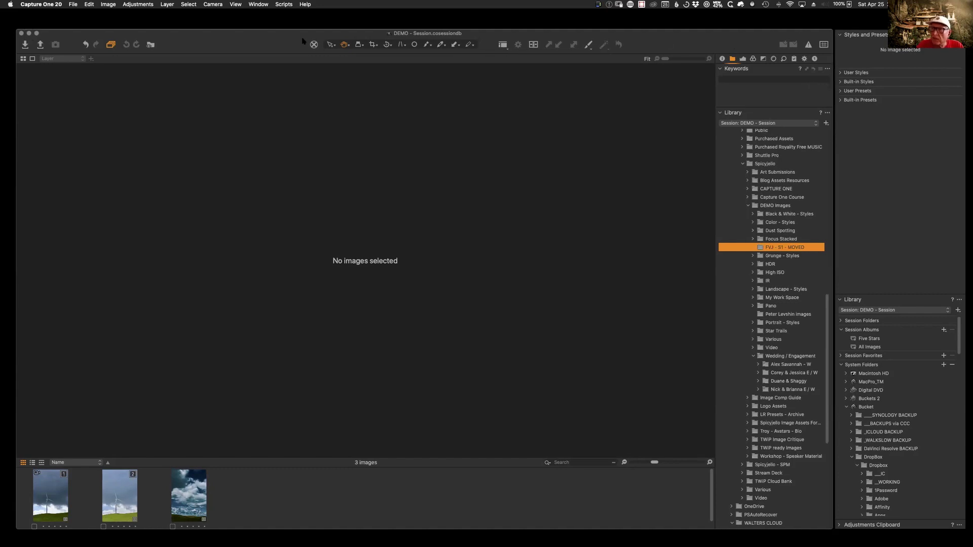
Step: Apply the Default workspace layout from Window > Workspace
{"action": "left_click", "coordinate": [251, 5]}
{"action": "mouse_move", "coordinate": [284, 14]}
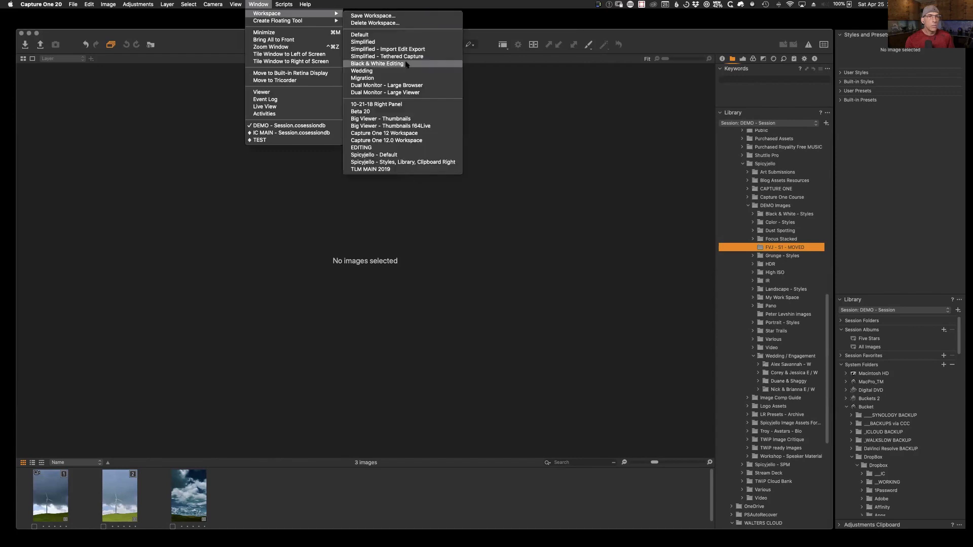
{"action": "left_click", "coordinate": [364, 35]}
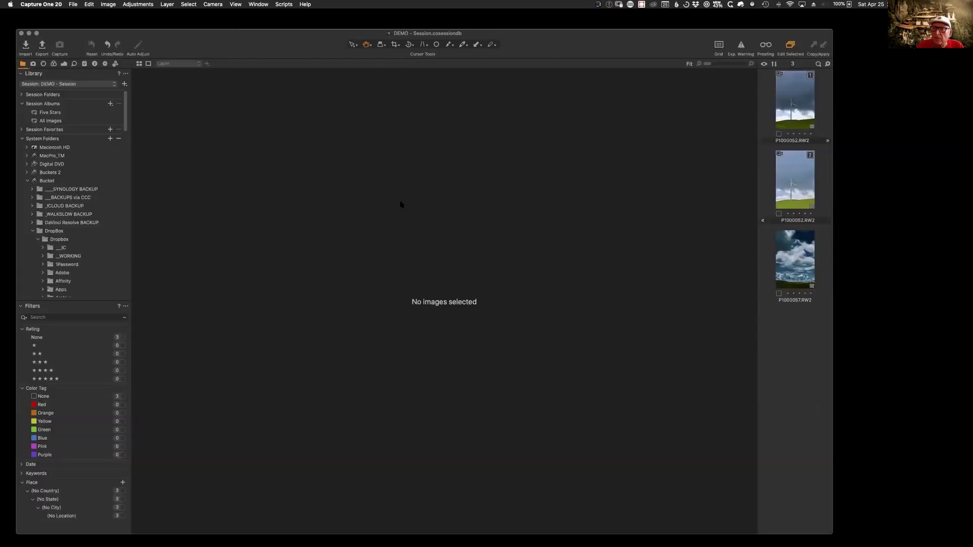
{"action": "left_click_drag", "start_coordinate": [254, 41], "coordinate": [264, 42]}
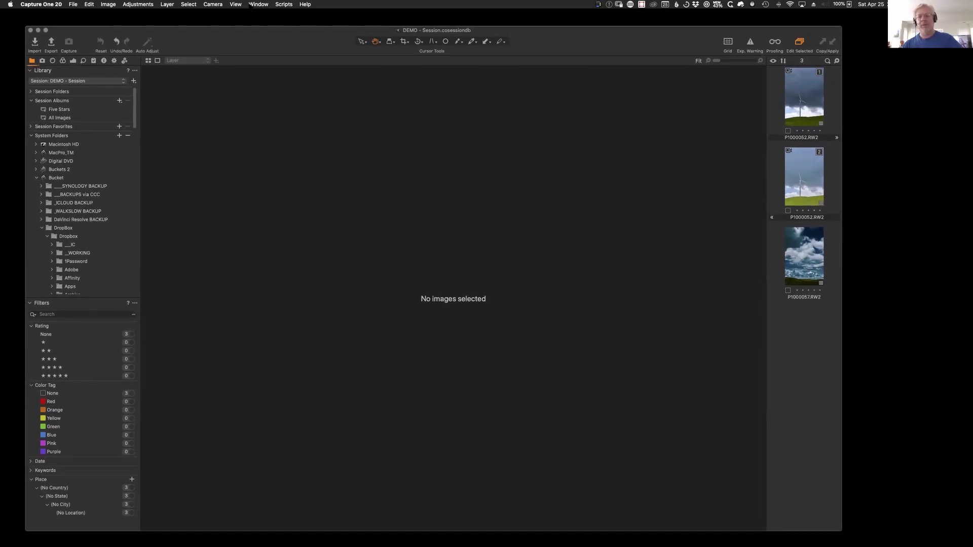
Step: Apply the Spicyjello - Styles, Library, Clipboard Right workspace
{"action": "left_click", "coordinate": [250, 5]}
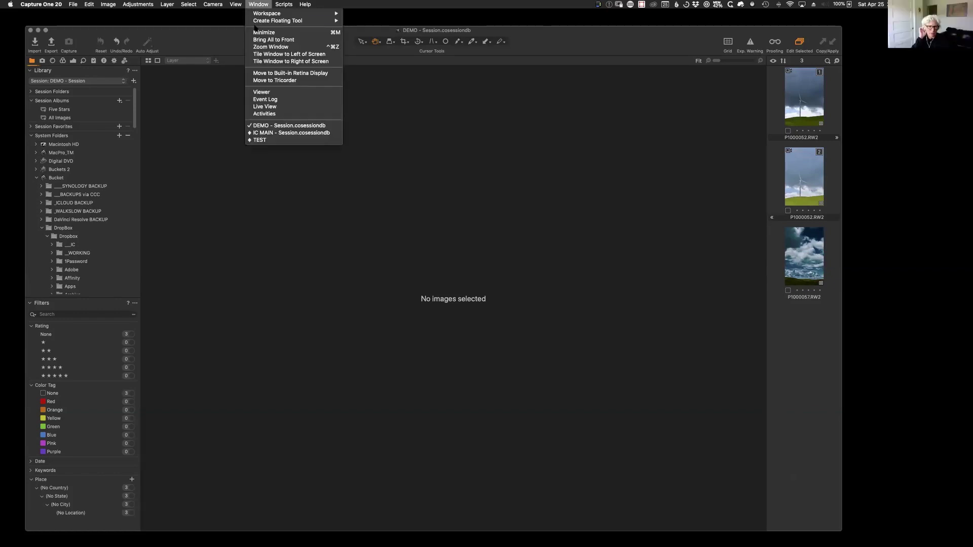
{"action": "mouse_move", "coordinate": [272, 14]}
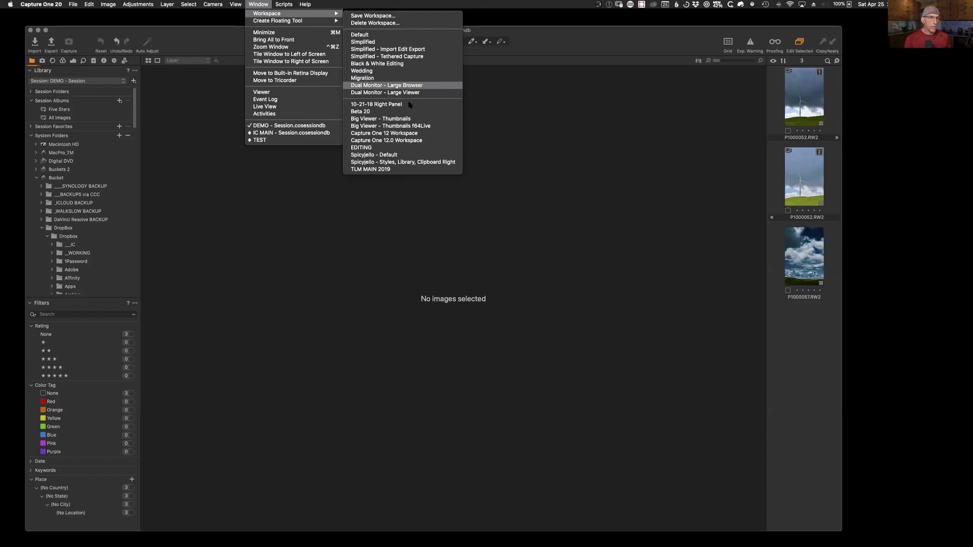
{"action": "left_click", "coordinate": [438, 162]}
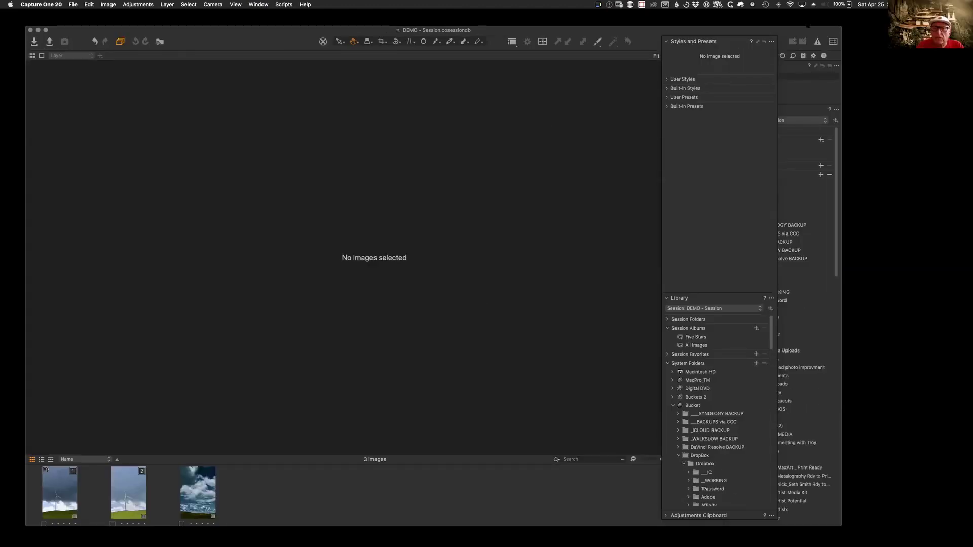
Step: Drag the Styles and Presets panel to the far right, then bring up toolbar display options
{"action": "left_click_drag", "start_coordinate": [712, 44], "coordinate": [898, 37]}
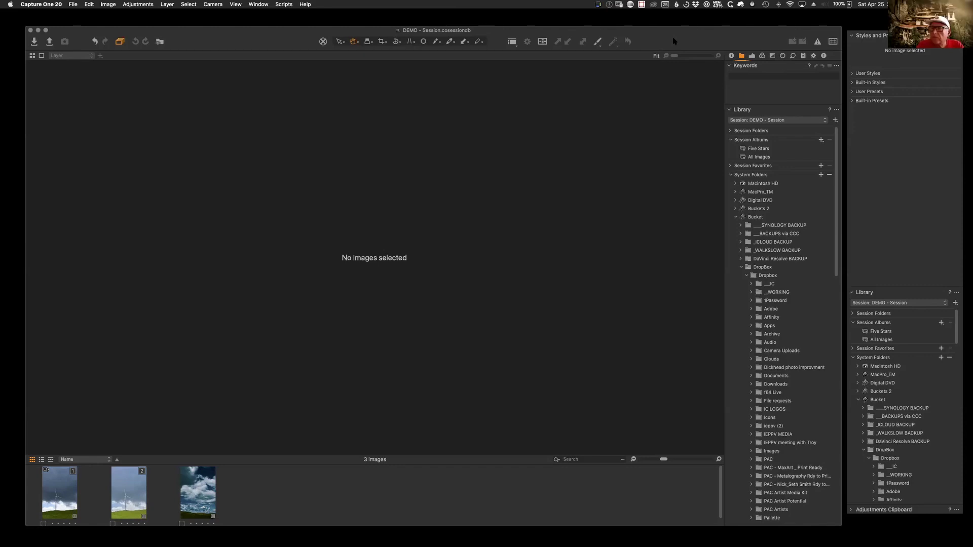
{"action": "right_click", "coordinate": [669, 41]}
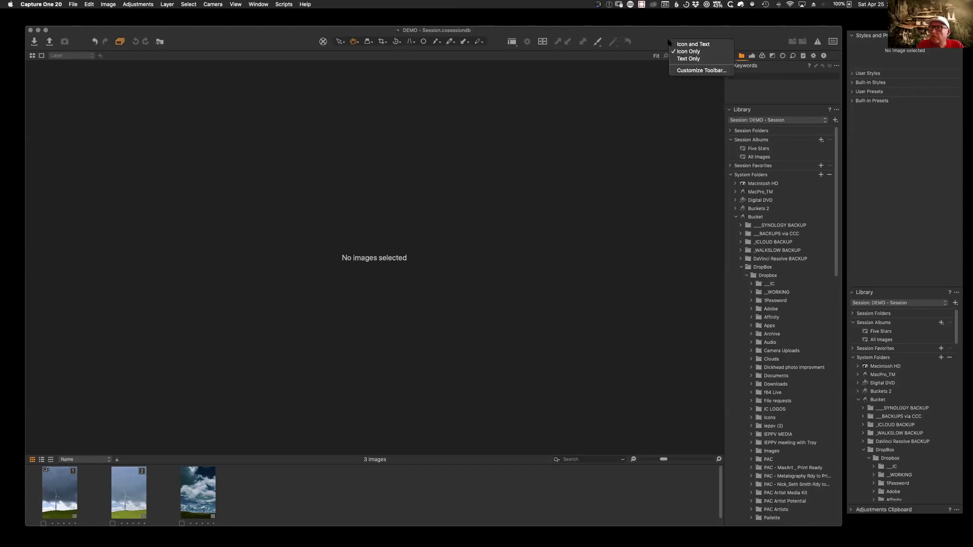
{"action": "left_click", "coordinate": [692, 71]}
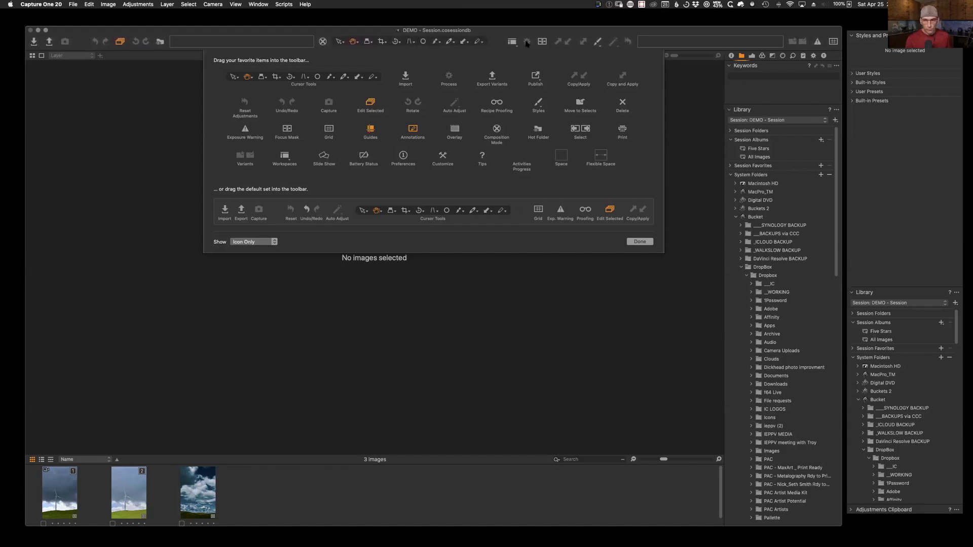
{"action": "left_click", "coordinate": [639, 242]}
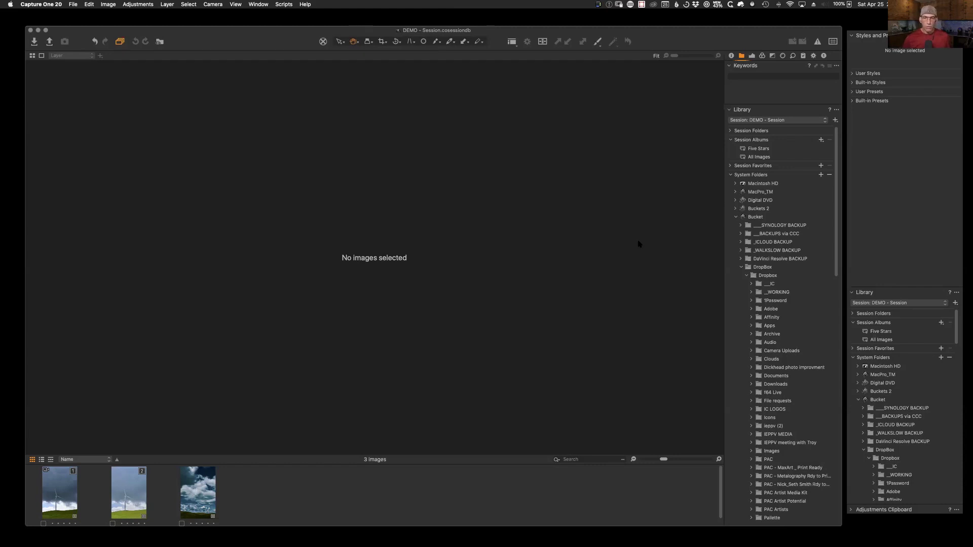
{"action": "left_click", "coordinate": [797, 120]}
Step: Bring up the IC MAIN window, resize and raise it, and expand _ARCHIVED IMAGES to 2016 SHOOTS
{"action": "left_click", "coordinate": [763, 116]}
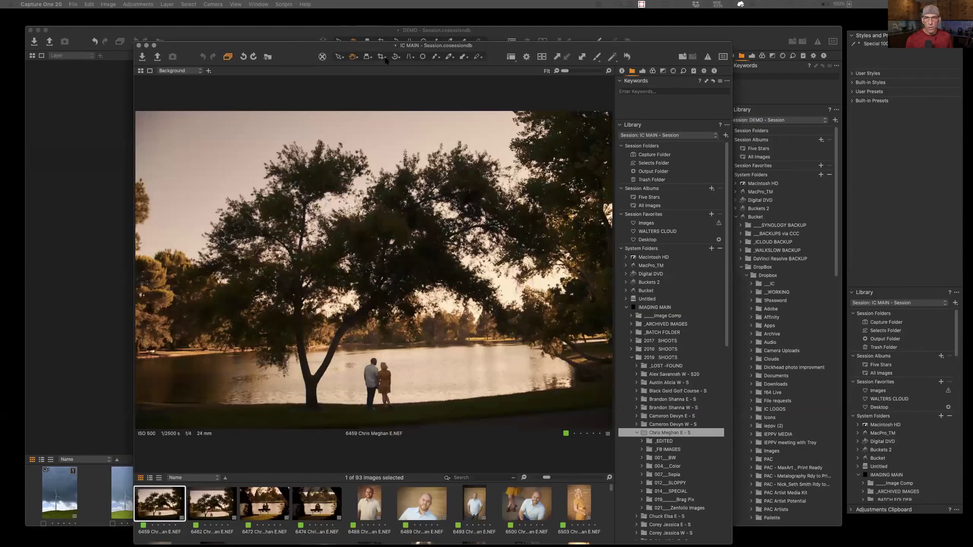
{"action": "left_click_drag", "start_coordinate": [728, 40], "coordinate": [717, 110]}
{"action": "left_click_drag", "start_coordinate": [655, 116], "coordinate": [647, 82]}
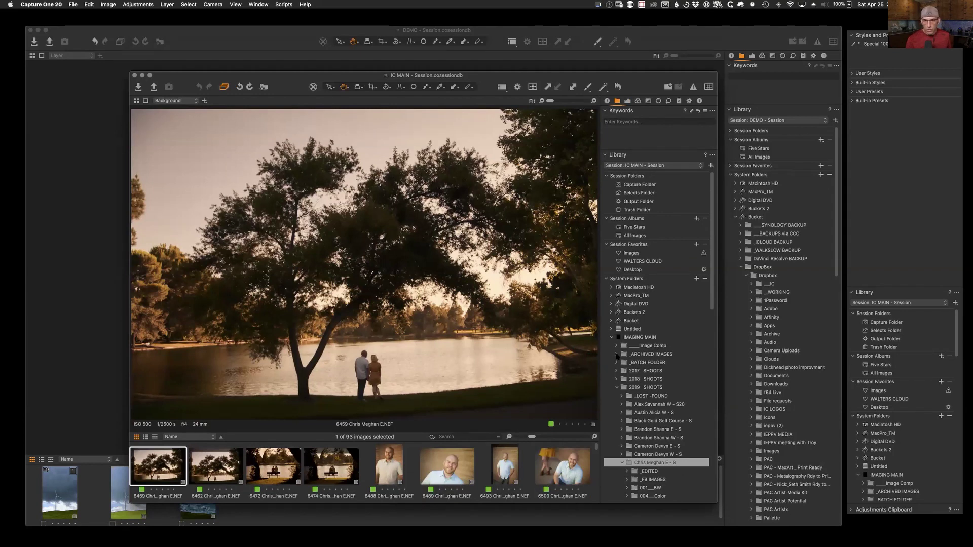
{"action": "left_click", "coordinate": [616, 354]}
{"action": "scroll", "coordinate": [660, 408], "scroll_direction": "down", "scroll_amount": 3}
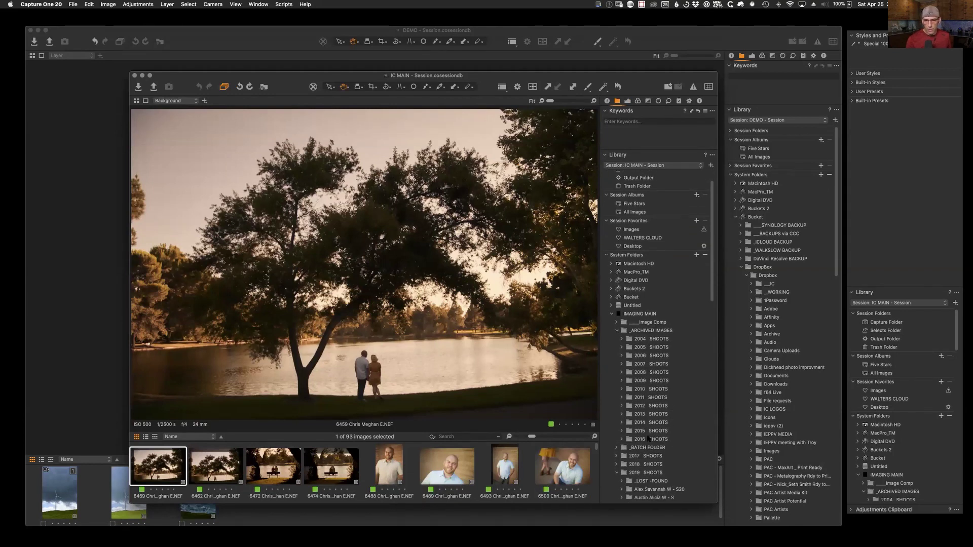
{"action": "left_click", "coordinate": [649, 439]}
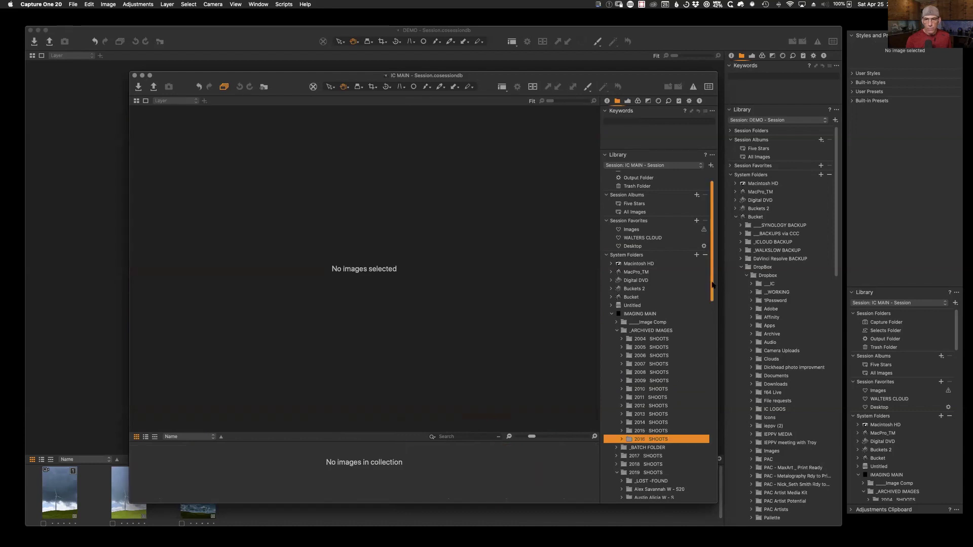
{"action": "left_click_drag", "start_coordinate": [713, 285], "coordinate": [708, 348]}
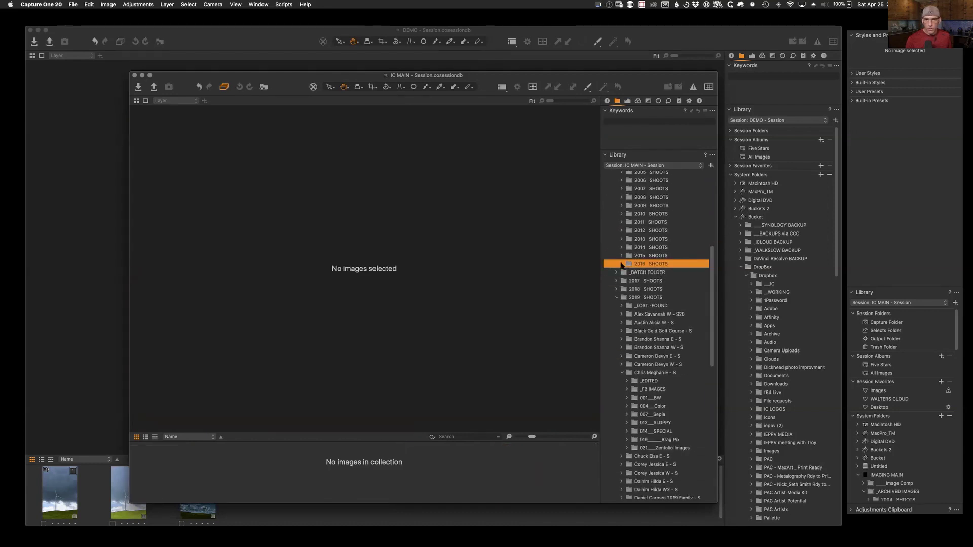
{"action": "left_click", "coordinate": [622, 265]}
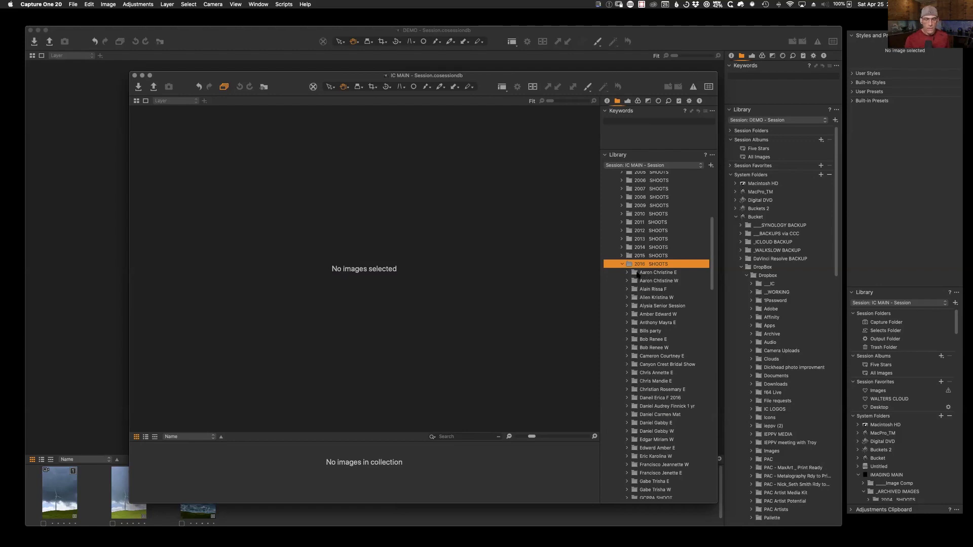
{"action": "left_click", "coordinate": [627, 273]}
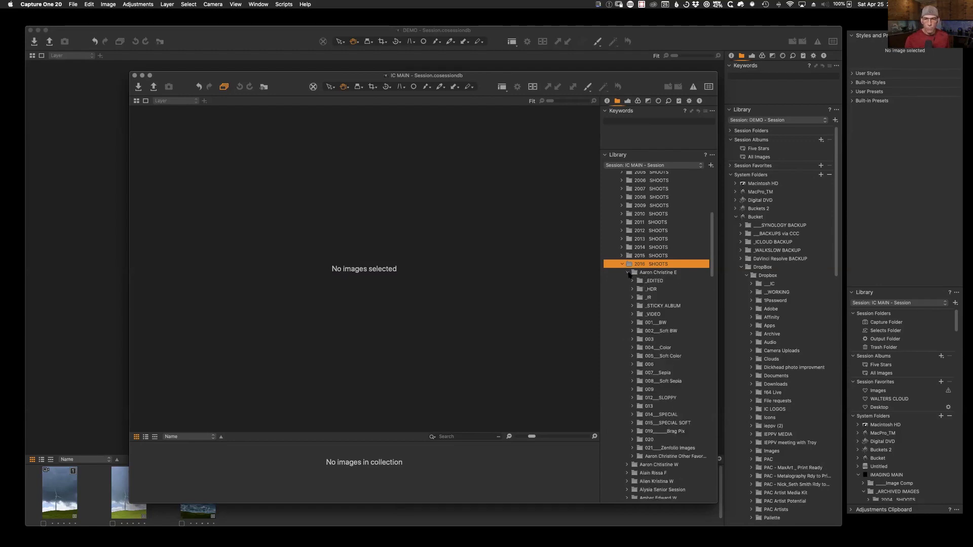
{"action": "left_click", "coordinate": [645, 274]}
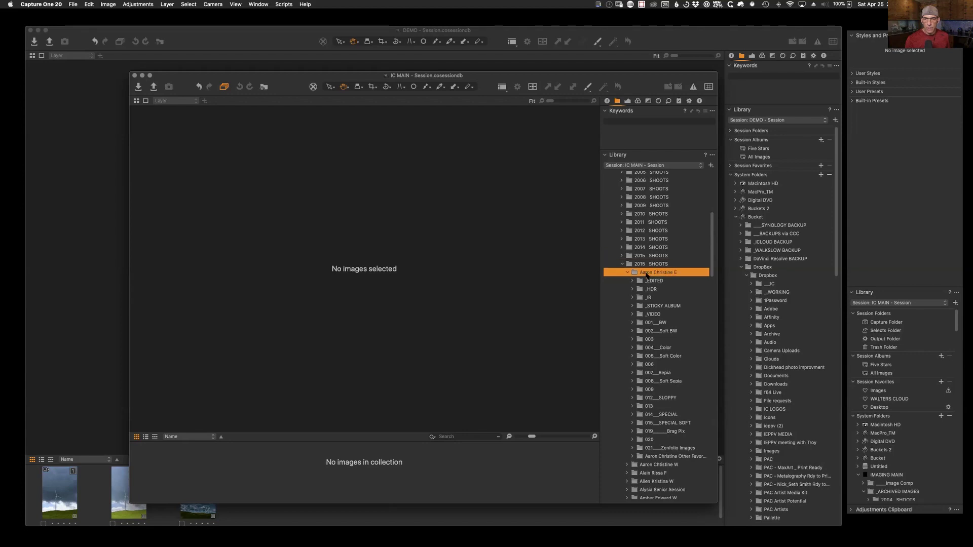
{"action": "left_click", "coordinate": [659, 323]}
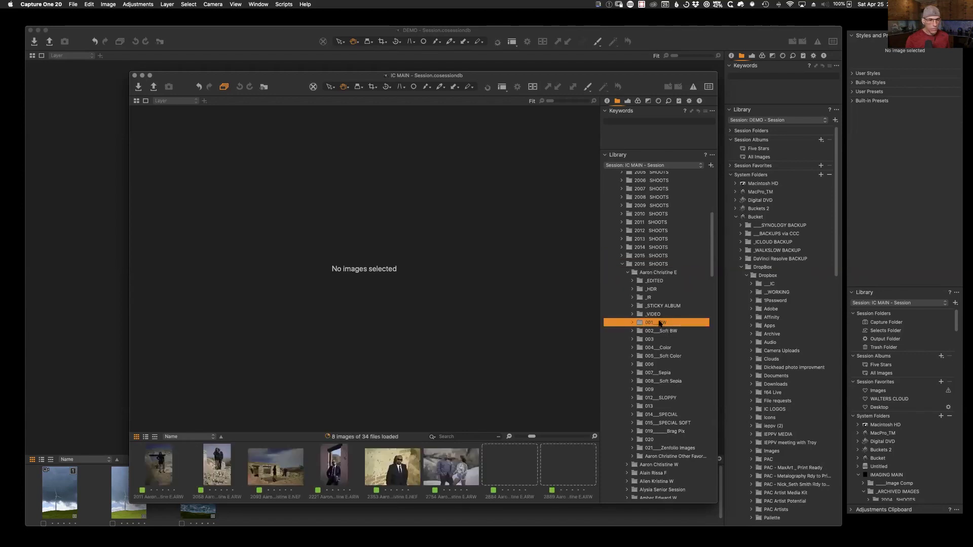
{"action": "key", "text": "super+alt+v"}
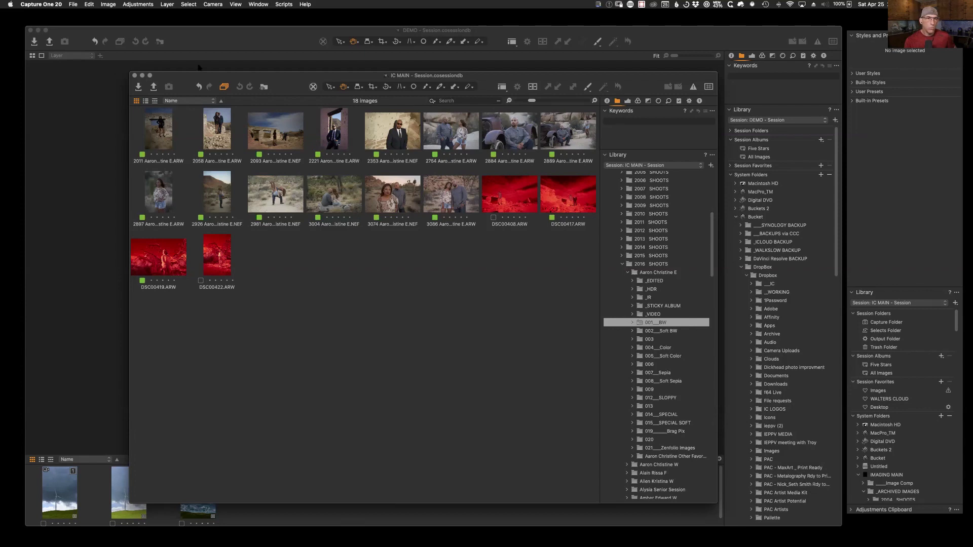
{"action": "left_click", "coordinate": [73, 4]}
{"action": "mouse_move", "coordinate": [40, 5]}
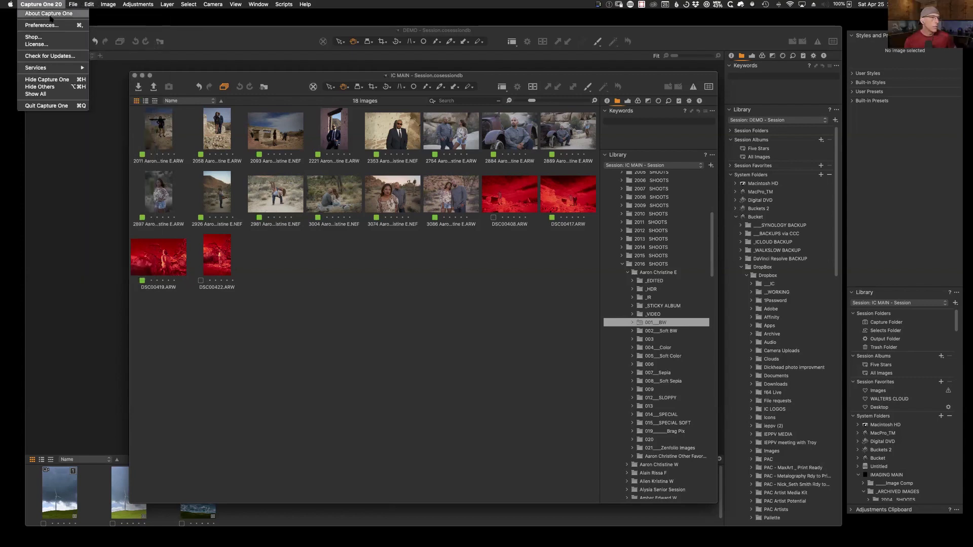
{"action": "left_click", "coordinate": [41, 25]}
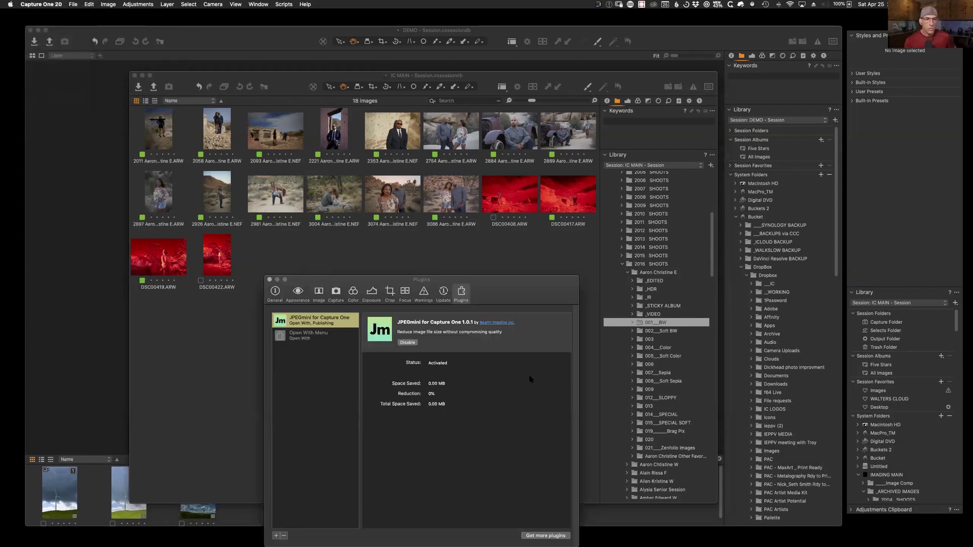
{"action": "left_click_drag", "start_coordinate": [522, 296], "coordinate": [530, 147]}
{"action": "left_click", "coordinate": [282, 145]}
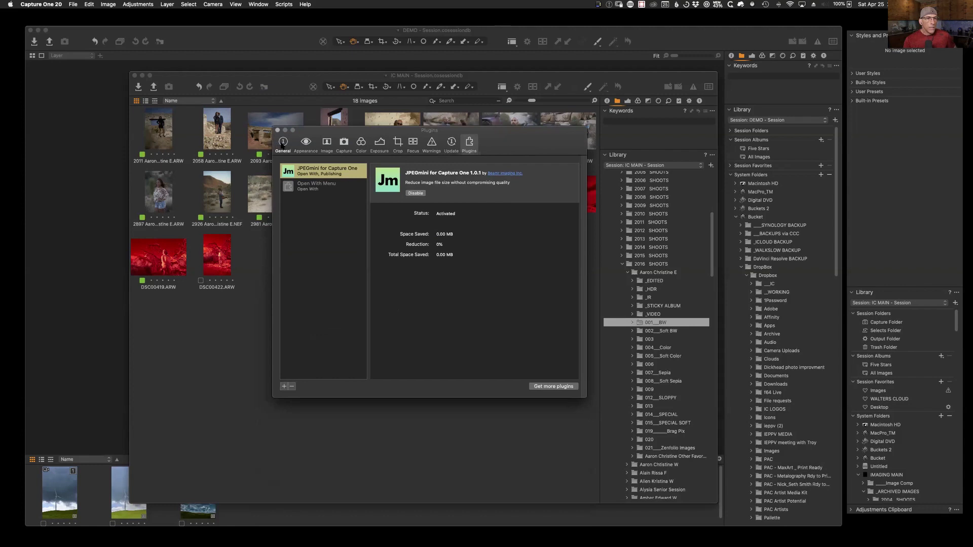
{"action": "left_click", "coordinate": [307, 144]}
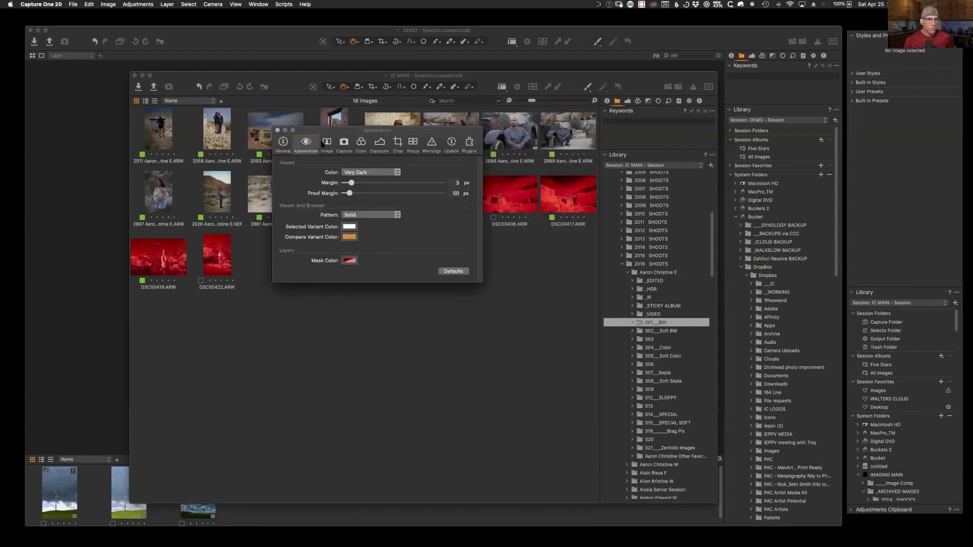
{"action": "left_click", "coordinate": [325, 144]}
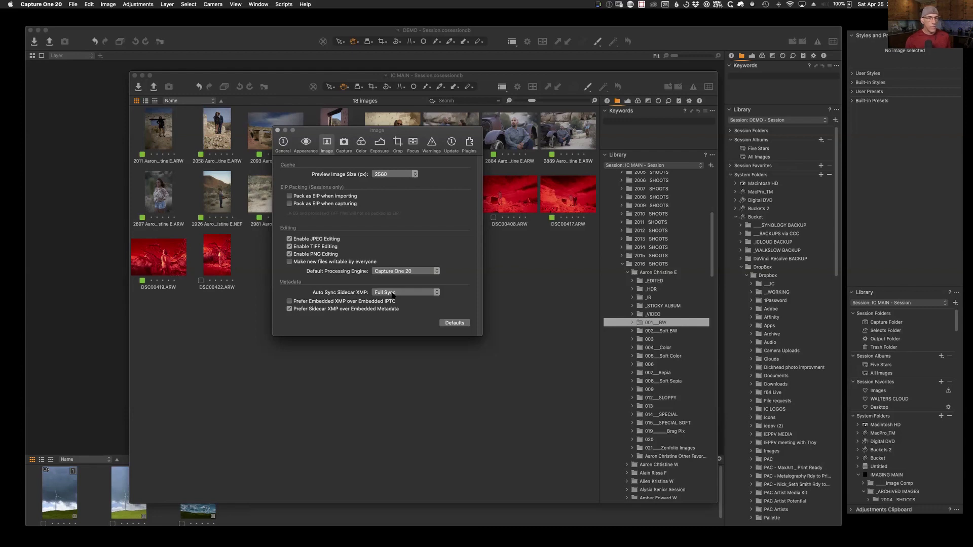
{"action": "left_click", "coordinate": [277, 131]}
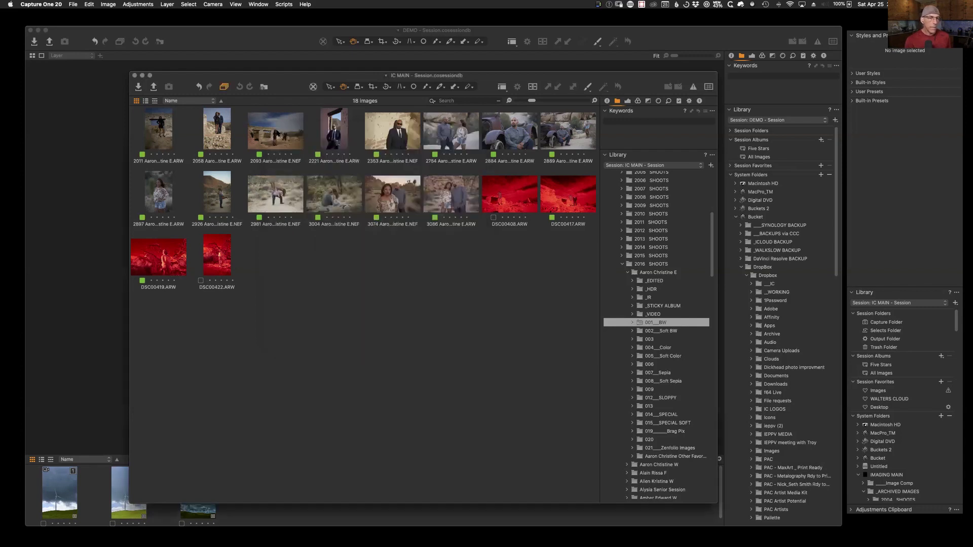
{"action": "left_click_drag", "start_coordinate": [637, 78], "coordinate": [618, 75]}
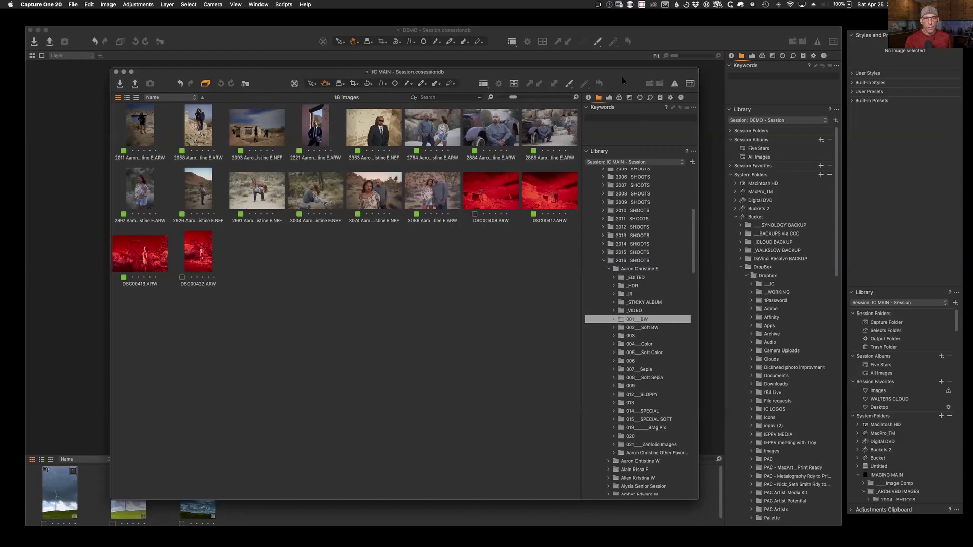
Step: Minimize IC MAIN and use Show in Finder on the DEMO library's FVJ - S1 - MOVED folder
{"action": "left_click", "coordinate": [123, 72]}
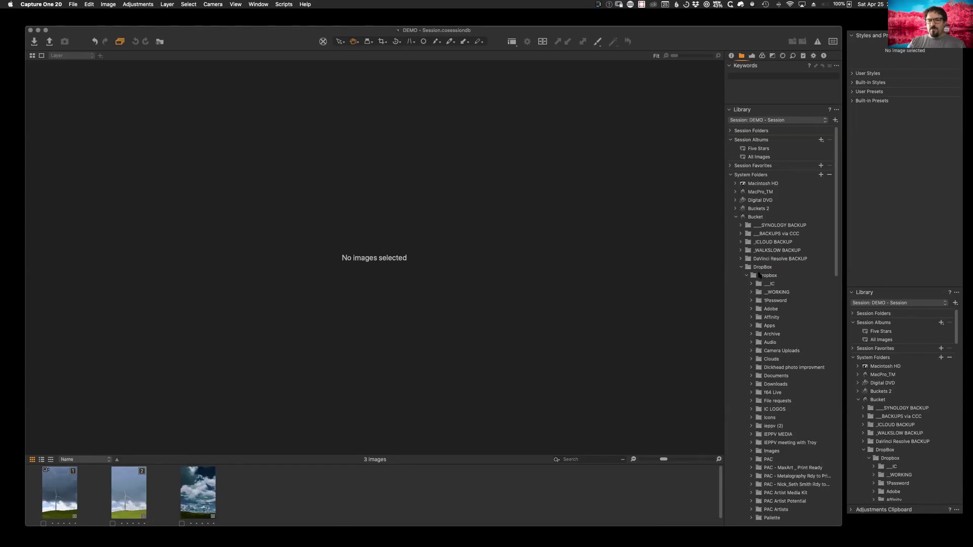
{"action": "scroll", "coordinate": [760, 342], "scroll_direction": "down", "scroll_amount": 10}
{"action": "scroll", "coordinate": [770, 336], "scroll_direction": "down", "scroll_amount": 3}
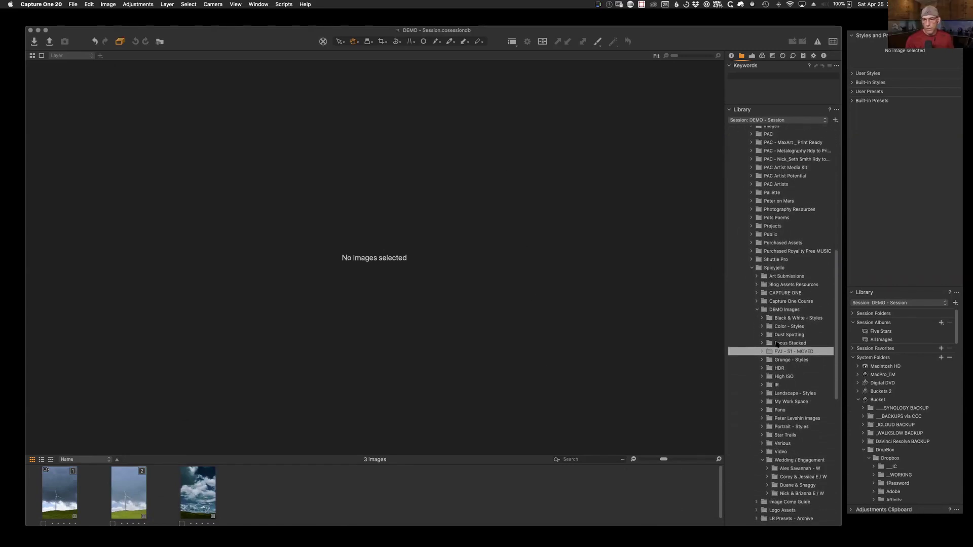
{"action": "right_click", "coordinate": [771, 351]}
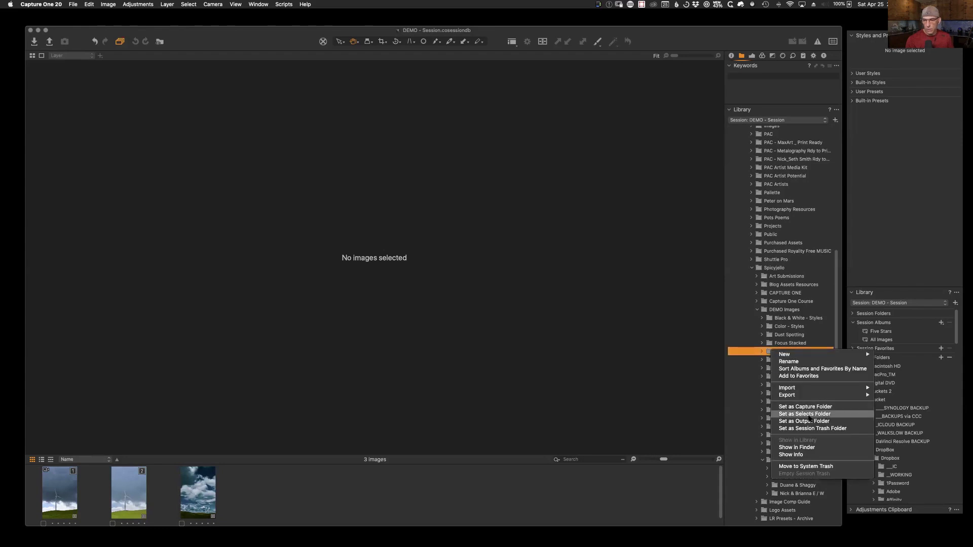
{"action": "left_click", "coordinate": [810, 448]}
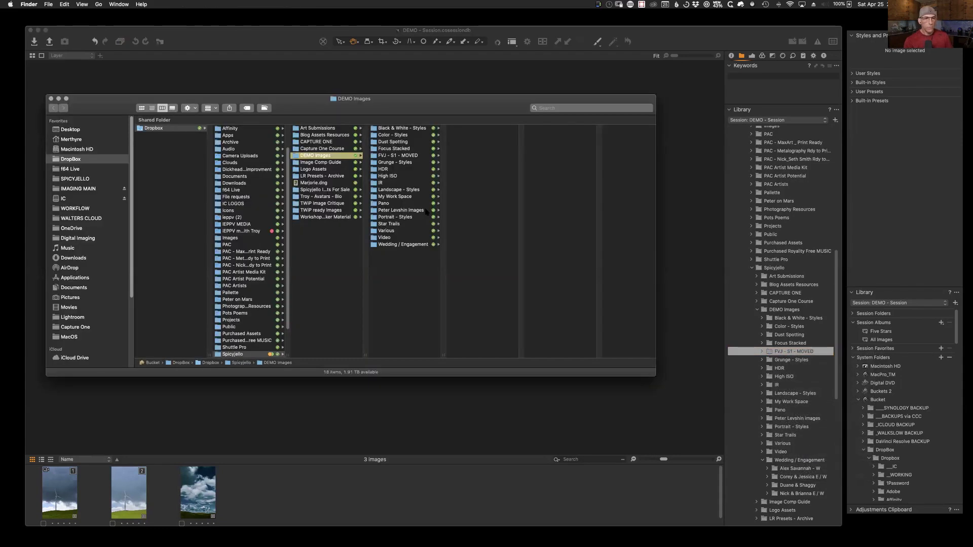
Step: View the CaptureOne subfolder of FVJ - S1 - MOVED in Finder's column view and reposition the window
{"action": "left_click", "coordinate": [398, 155]}
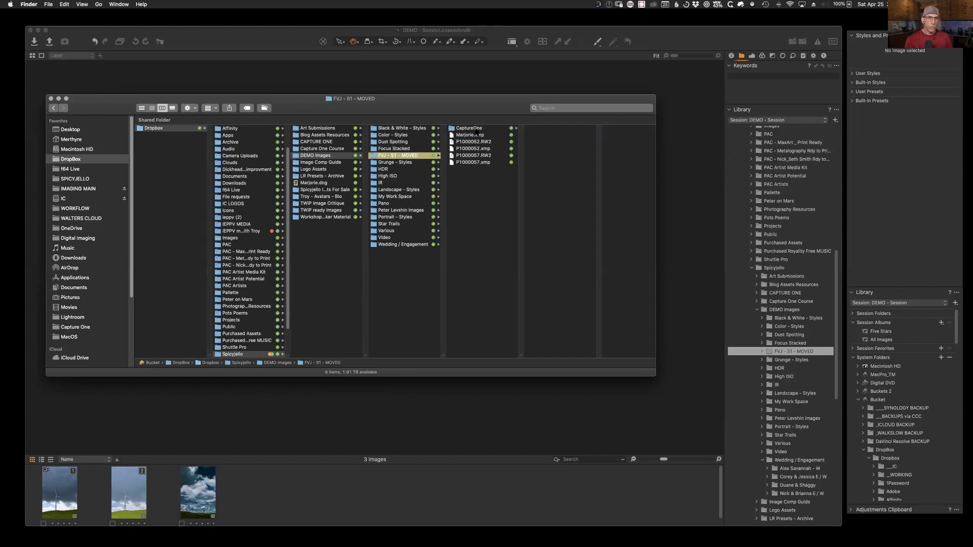
{"action": "left_click", "coordinate": [475, 129]}
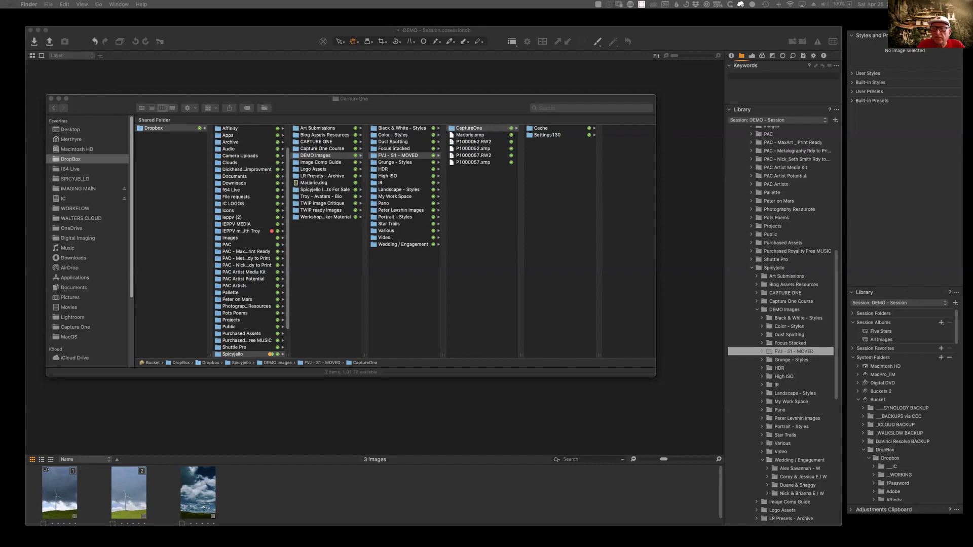
{"action": "left_click_drag", "start_coordinate": [483, 106], "coordinate": [519, 95]}
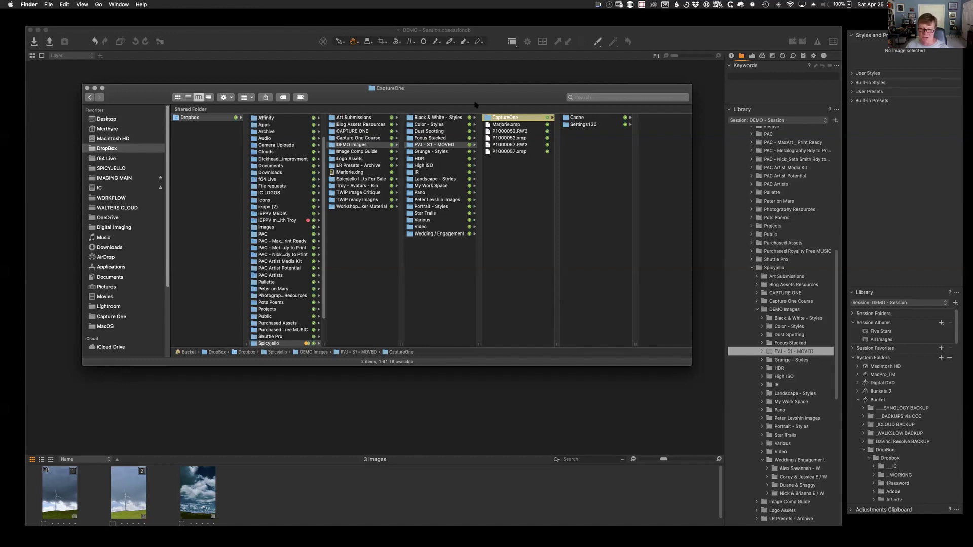
{"action": "mouse_move", "coordinate": [476, 105]}
{"action": "left_mouse_down"}
{"action": "mouse_move", "coordinate": [477, 119]}
{"action": "mouse_move", "coordinate": [471, 106]}
{"action": "left_mouse_up"}
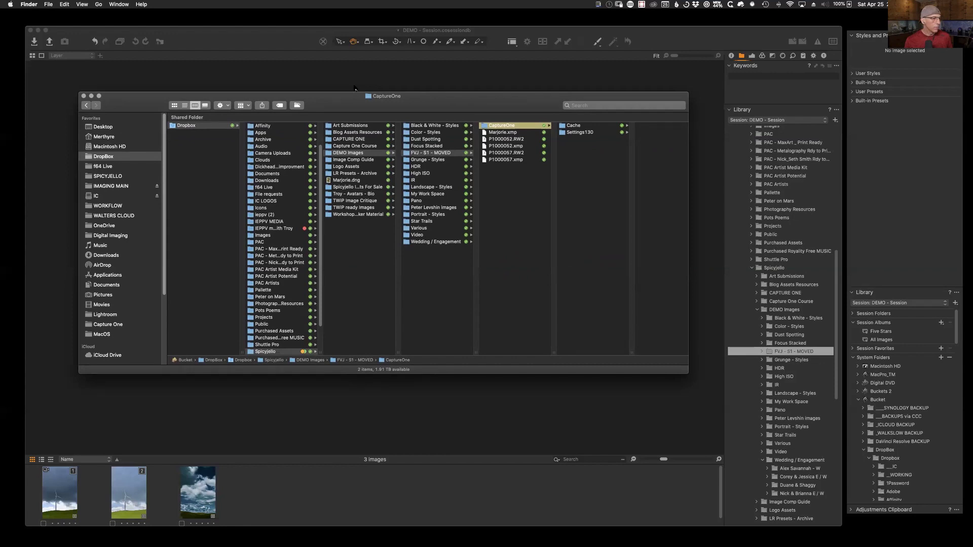
Step: Close the CaptureOne and FVJ - S1 - MOVED Finder windows one by one
{"action": "left_click", "coordinate": [84, 96]}
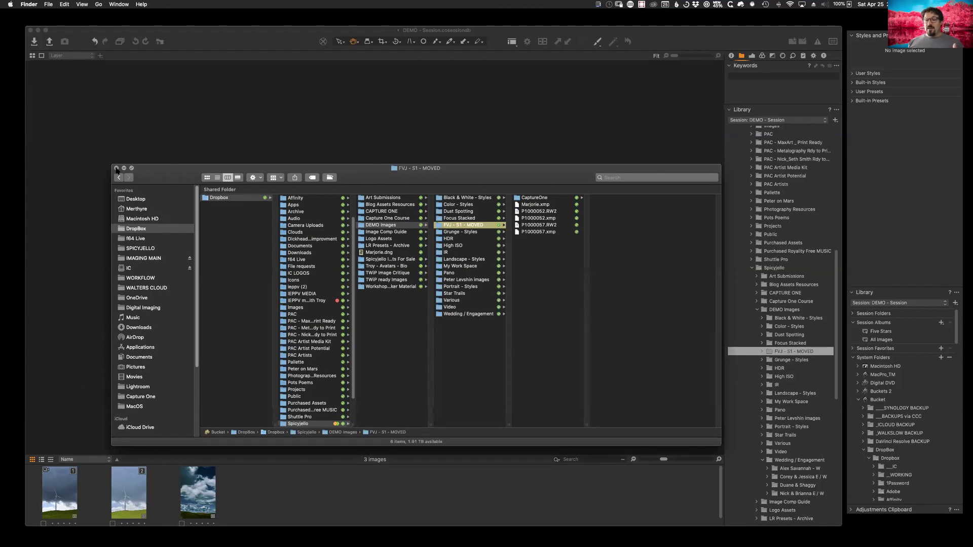
{"action": "left_click", "coordinate": [116, 168]}
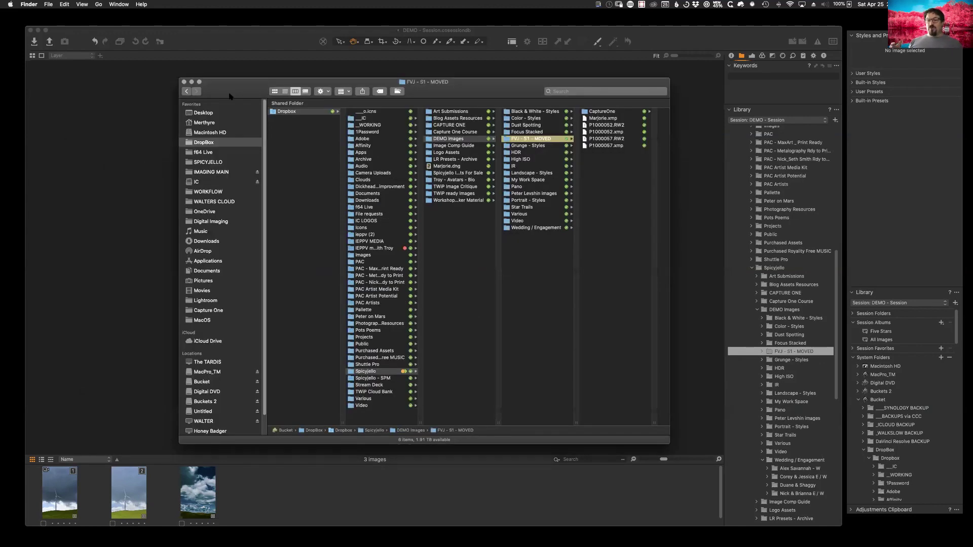
{"action": "left_click", "coordinate": [184, 82]}
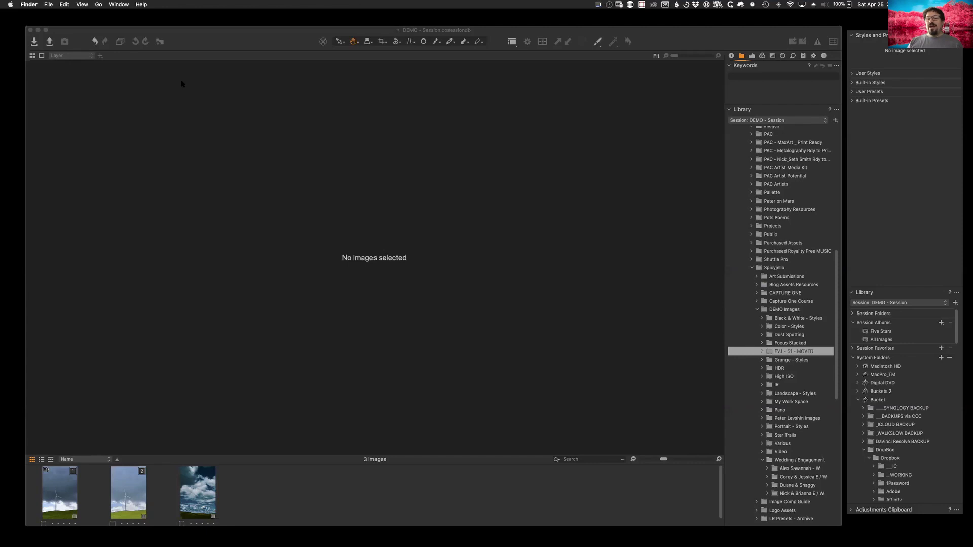
Step: Return to the DEMO session and expand Session Folders to show Capture, Selects, Output and Trash
{"action": "scroll", "coordinate": [781, 304], "scroll_direction": "up", "scroll_amount": 10}
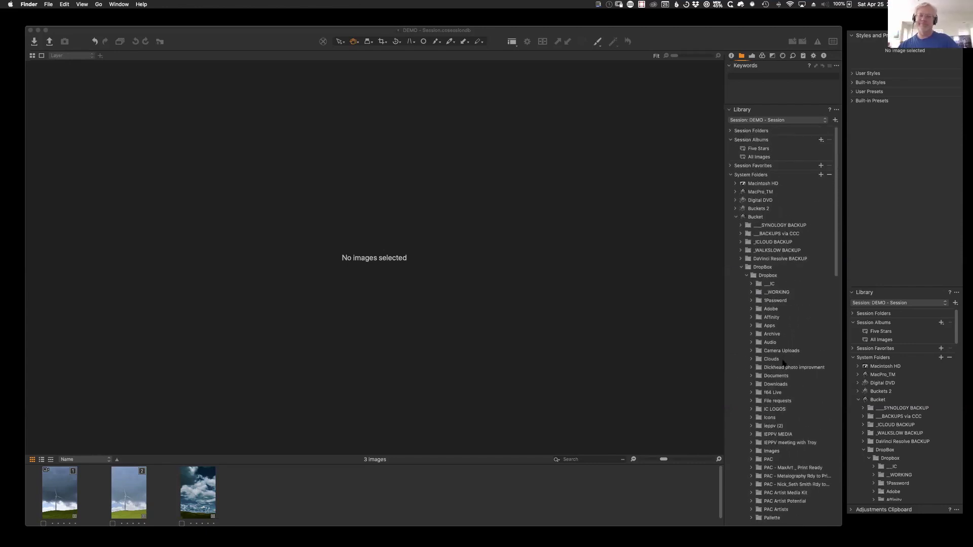
{"action": "left_click", "coordinate": [730, 167]}
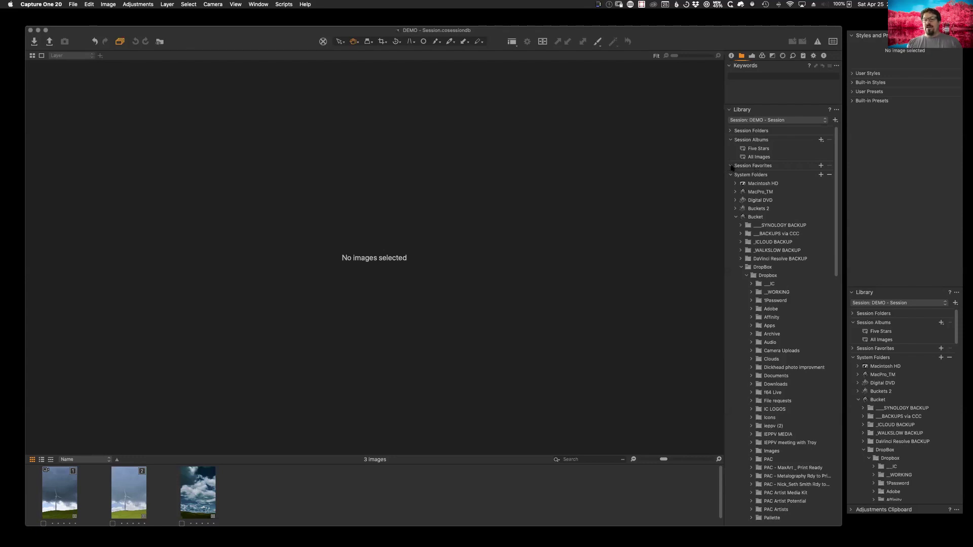
{"action": "left_click", "coordinate": [730, 131]}
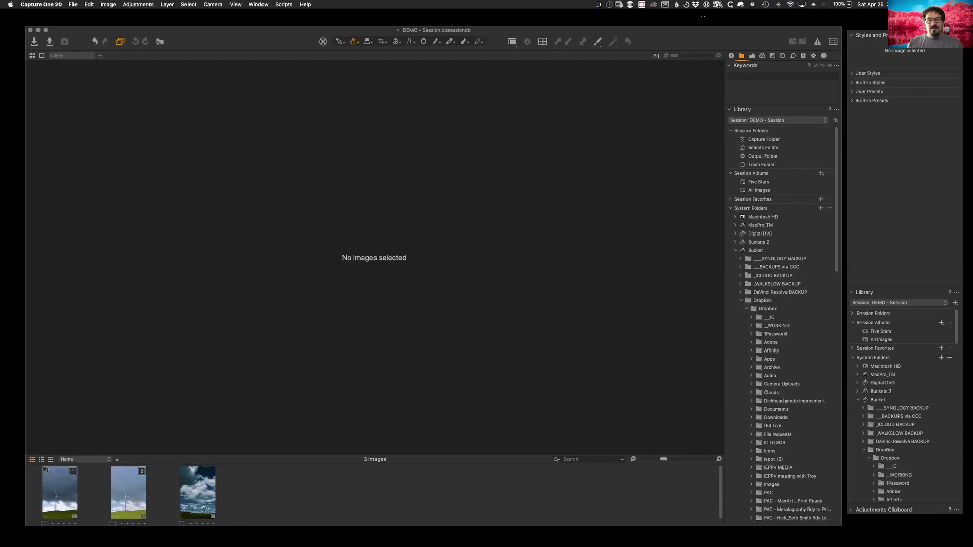
{"action": "left_click", "coordinate": [695, 4]}
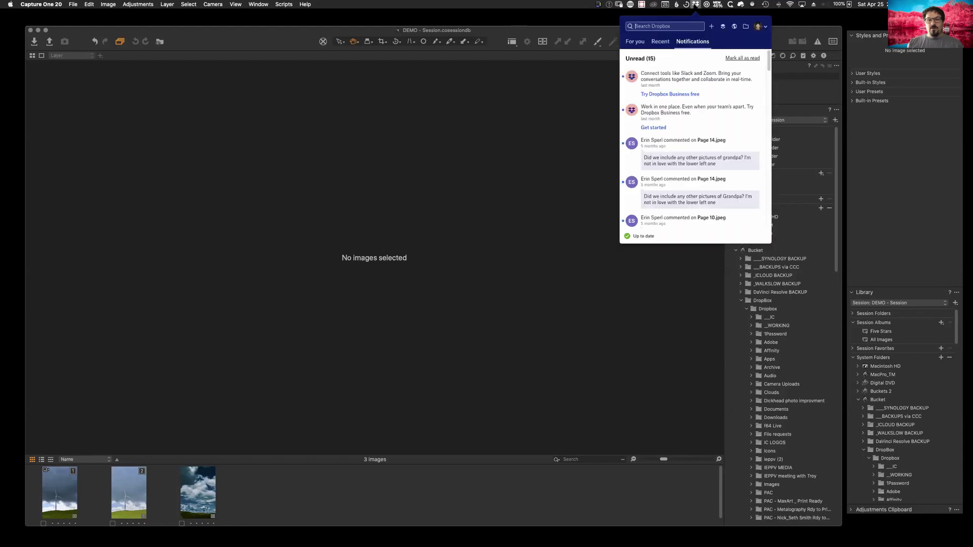
{"action": "left_click", "coordinate": [763, 26]}
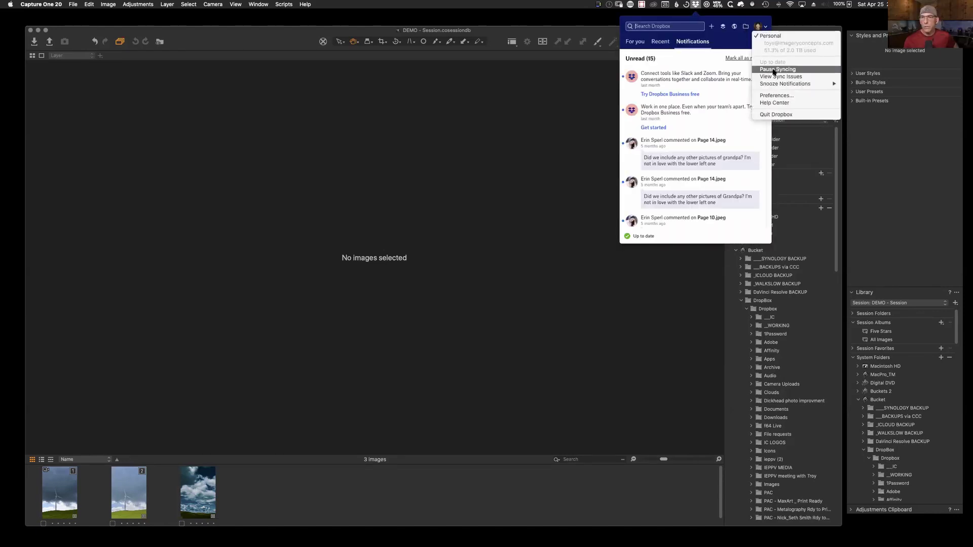
{"action": "left_click", "coordinate": [732, 66]}
{"action": "left_click", "coordinate": [586, 141]}
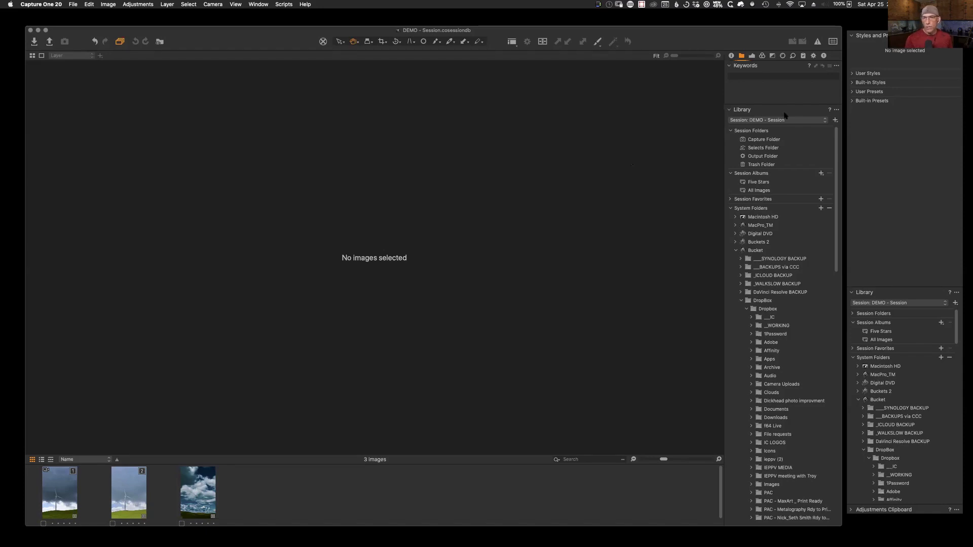
{"action": "left_click", "coordinate": [730, 131]}
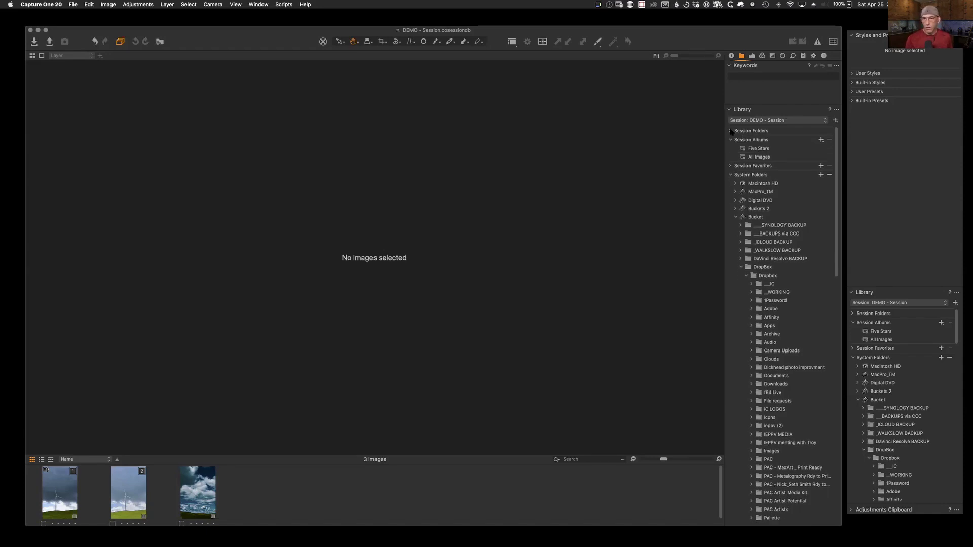
{"action": "left_click", "coordinate": [731, 140]}
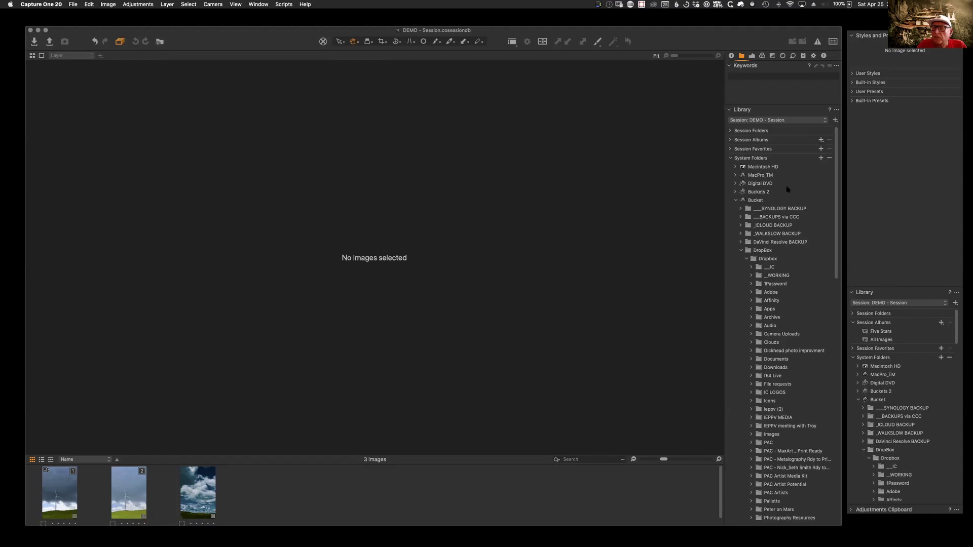
{"action": "right_click", "coordinate": [767, 184]}
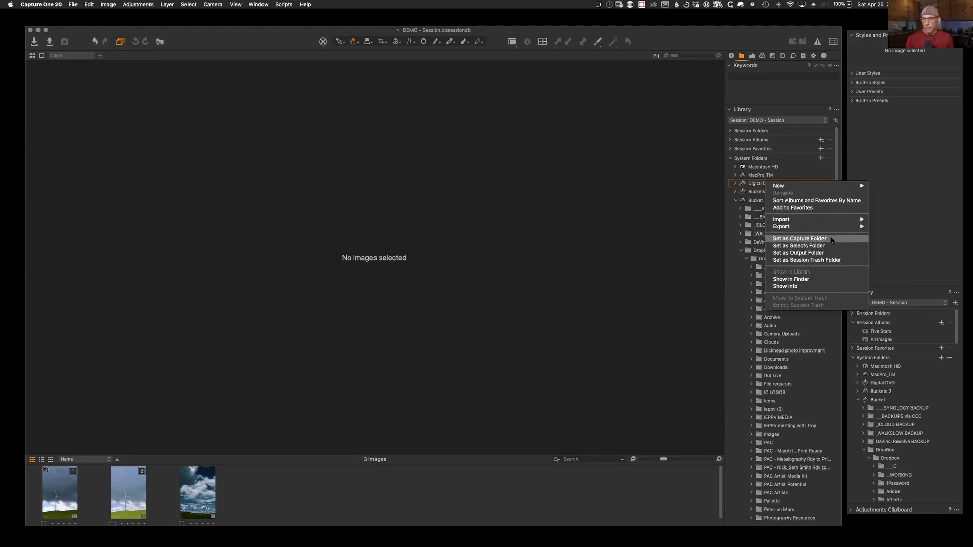
{"action": "left_click", "coordinate": [657, 196]}
{"action": "left_click", "coordinate": [730, 131]}
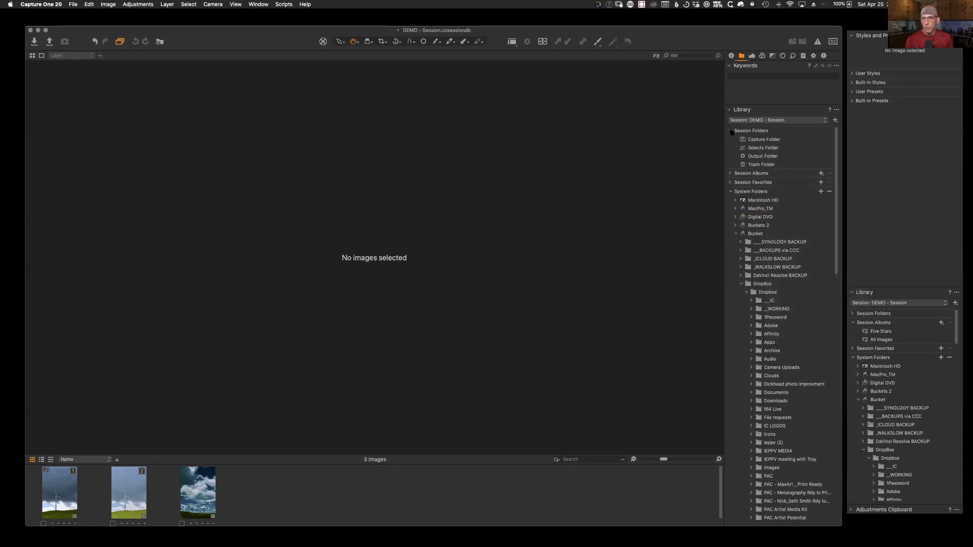
{"action": "right_click", "coordinate": [760, 165]}
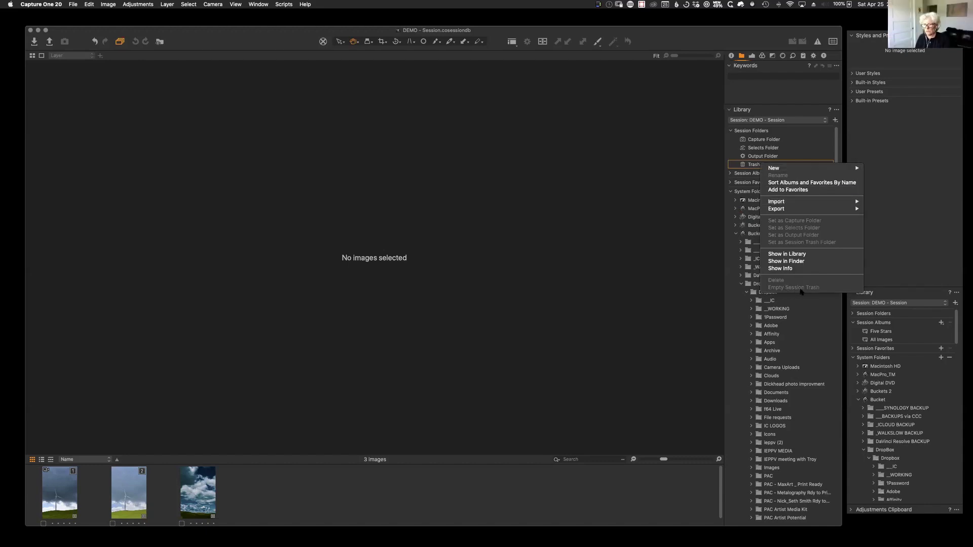
{"action": "left_click", "coordinate": [618, 274]}
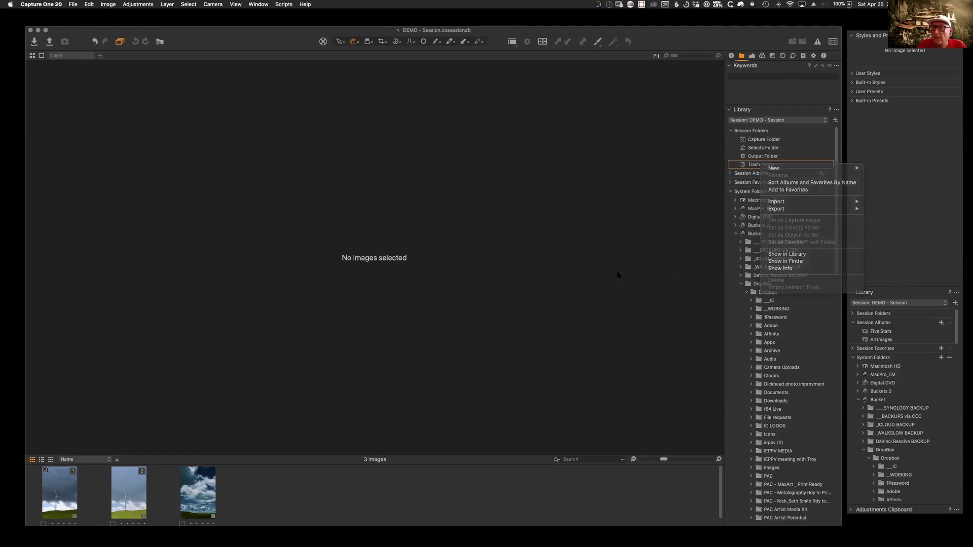
{"action": "left_click", "coordinate": [731, 131]}
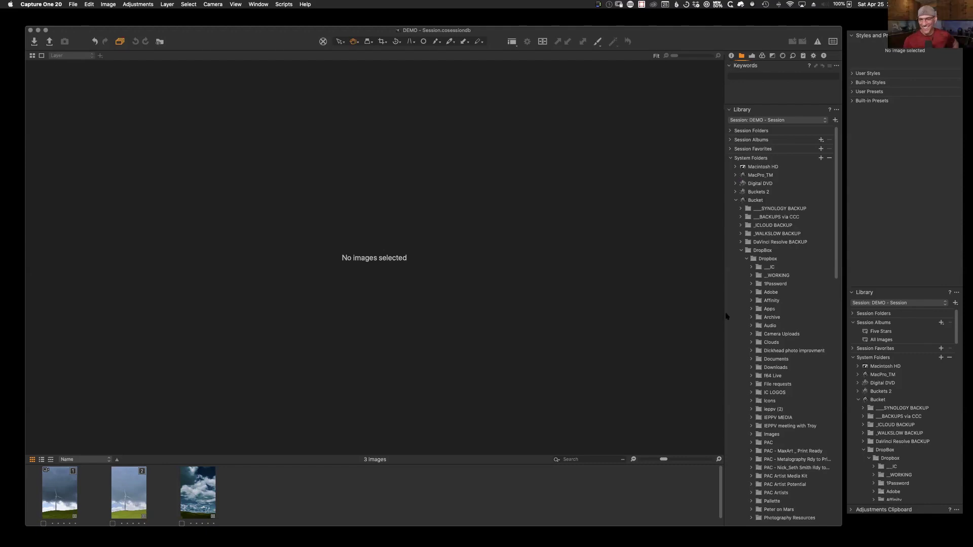
{"action": "scroll", "coordinate": [797, 405], "scroll_direction": "down", "scroll_amount": 10}
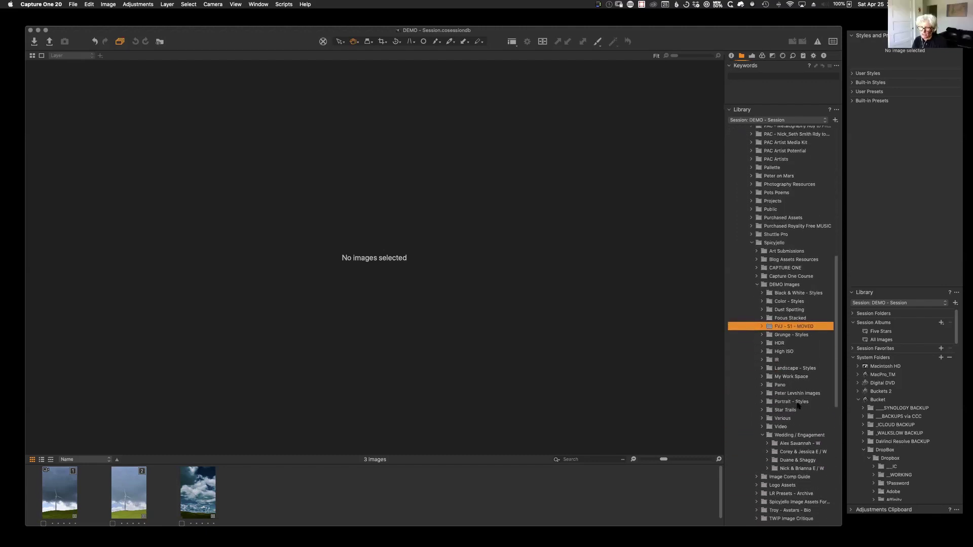
Step: Select the Various folder under DEMO Images and hide the viewer to grid its 71 images
{"action": "left_click", "coordinate": [783, 443]}
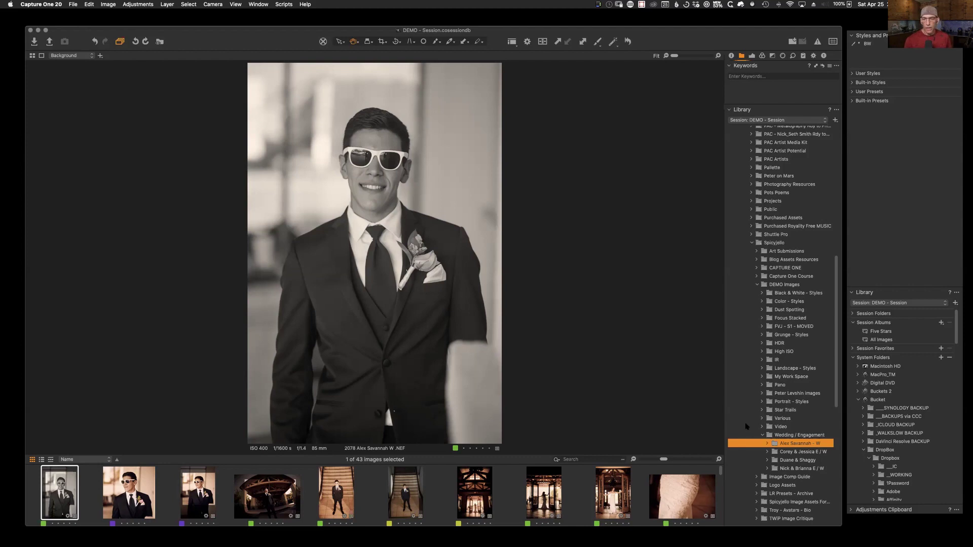
{"action": "left_click", "coordinate": [796, 418]}
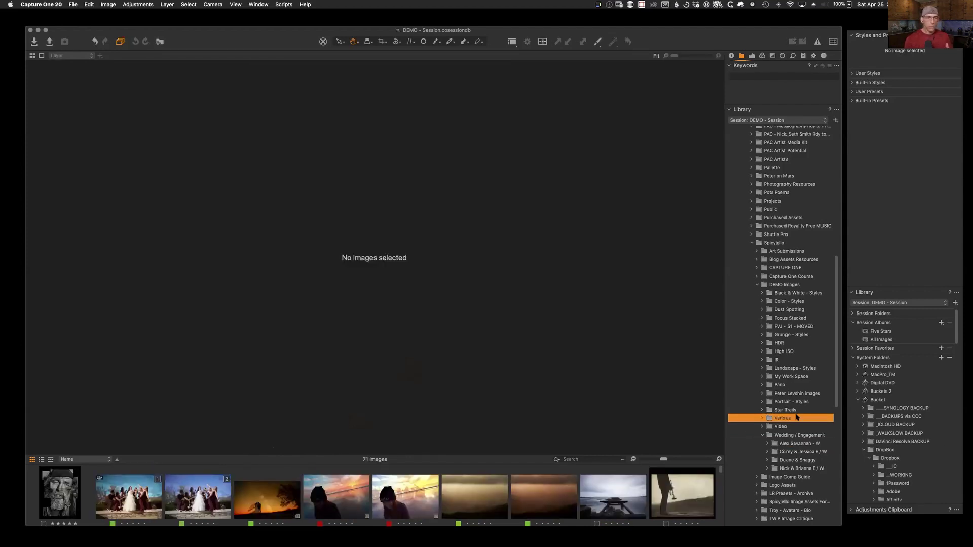
{"action": "key", "text": "super+alt+v"}
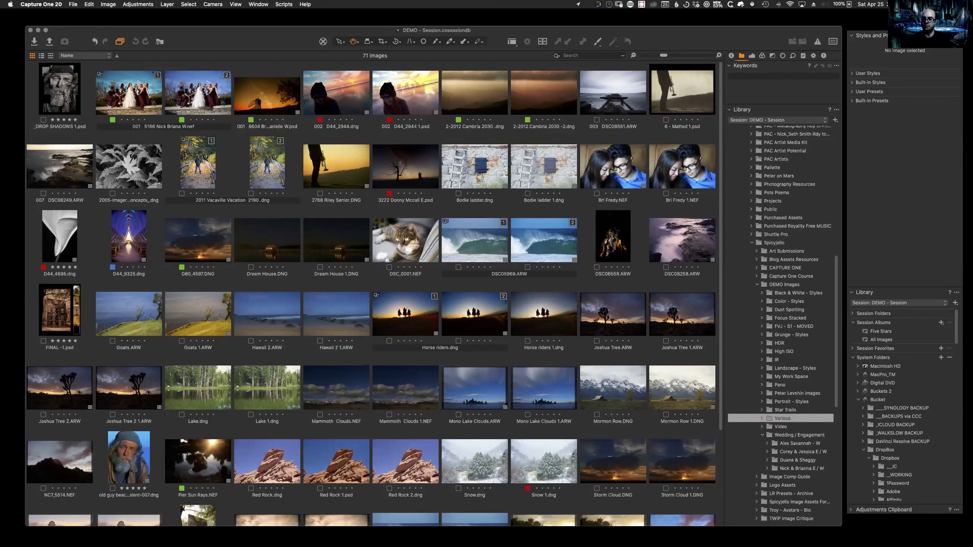
Step: Open a fresh Finder window on IMAGING MAIN's 2017 SHOOTS folder
{"action": "key", "text": "super+Tab"}
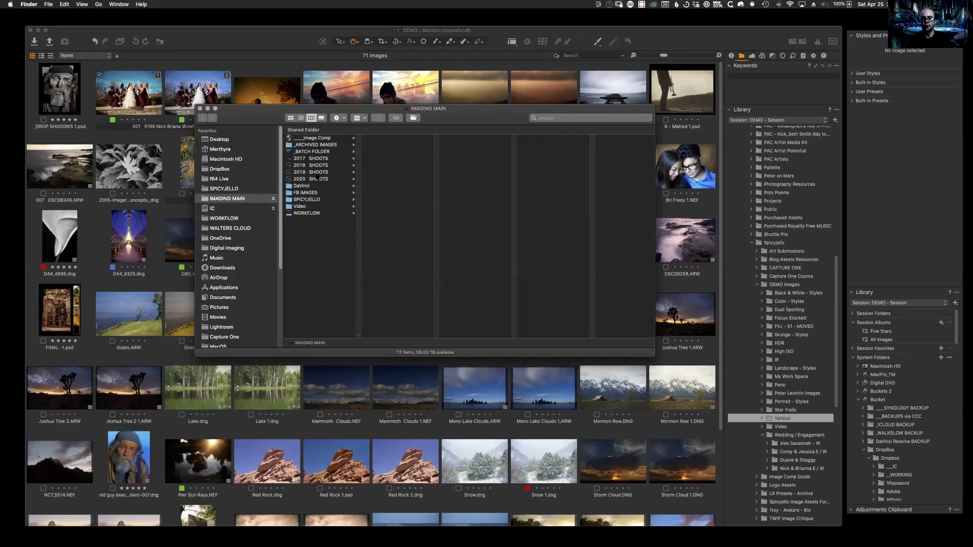
{"action": "left_click", "coordinate": [315, 172]}
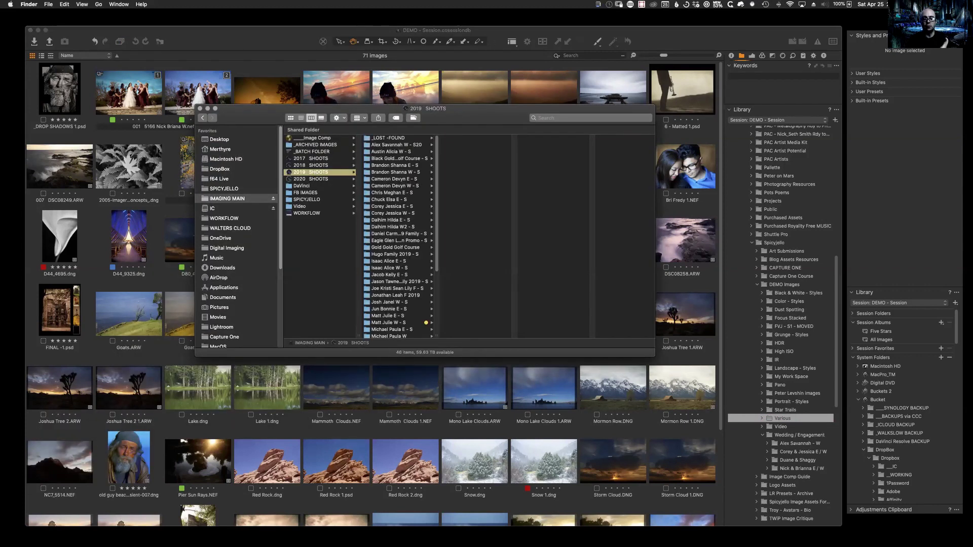
{"action": "left_click", "coordinate": [200, 109]}
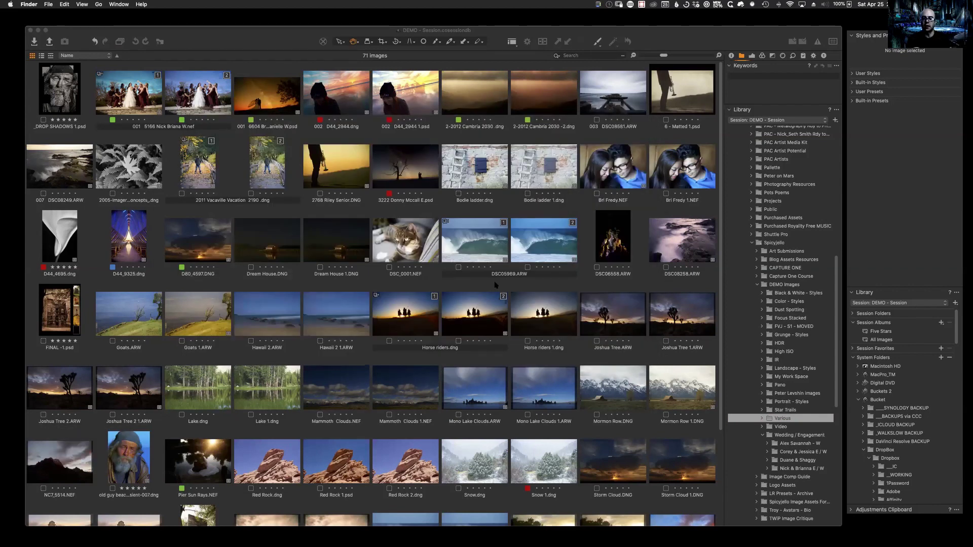
{"action": "left_click", "coordinate": [63, 523]}
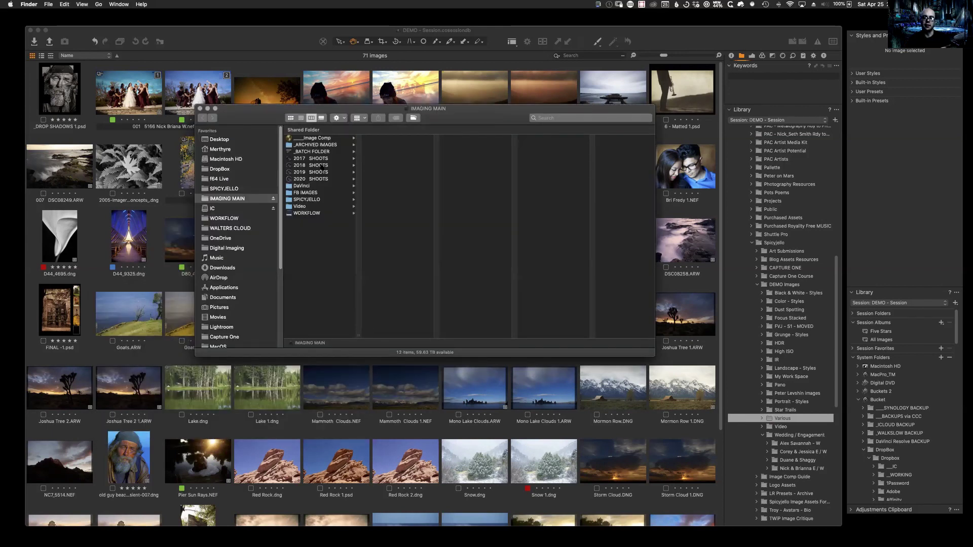
{"action": "left_click", "coordinate": [318, 159]}
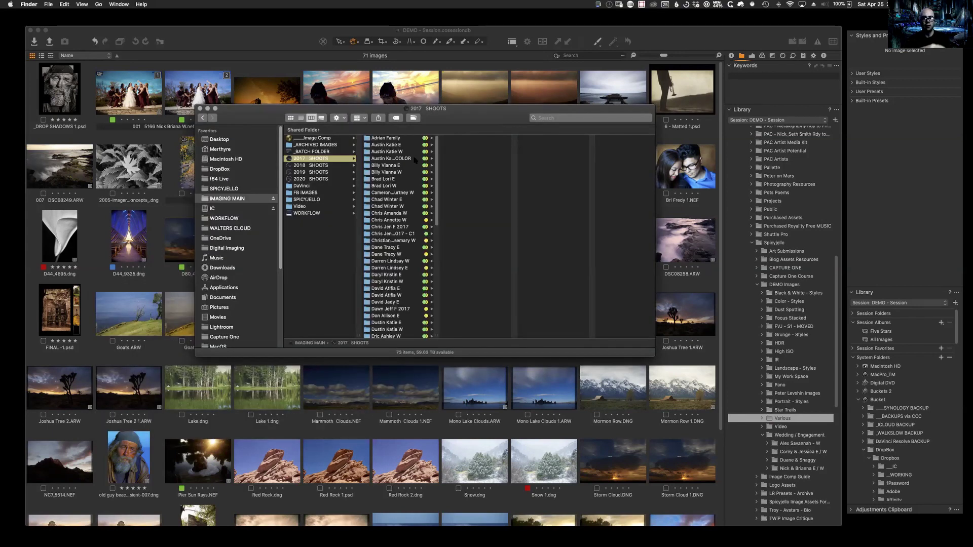
Step: Open the client shoot's 004_Color folder and drag it onto Capture One's browser
{"action": "left_click", "coordinate": [393, 165]}
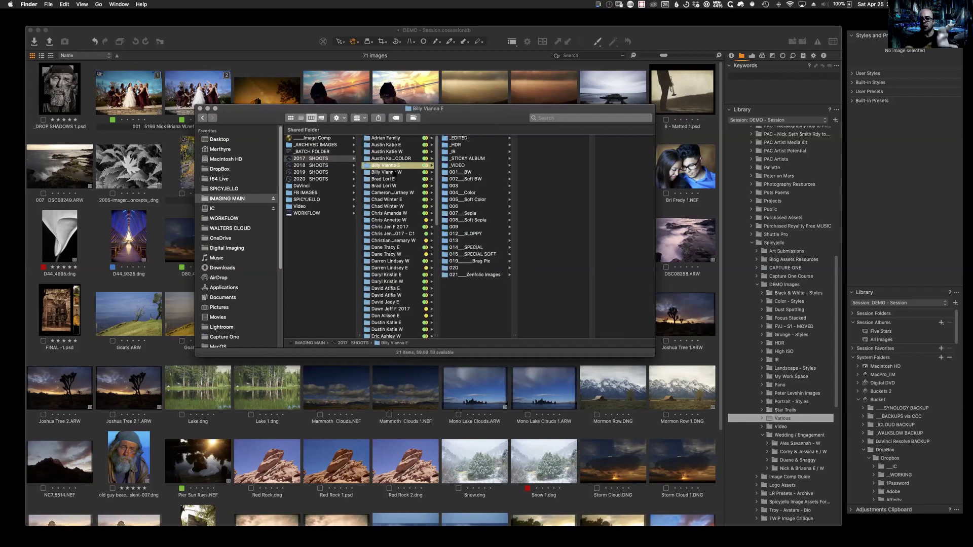
{"action": "left_click", "coordinate": [387, 302]}
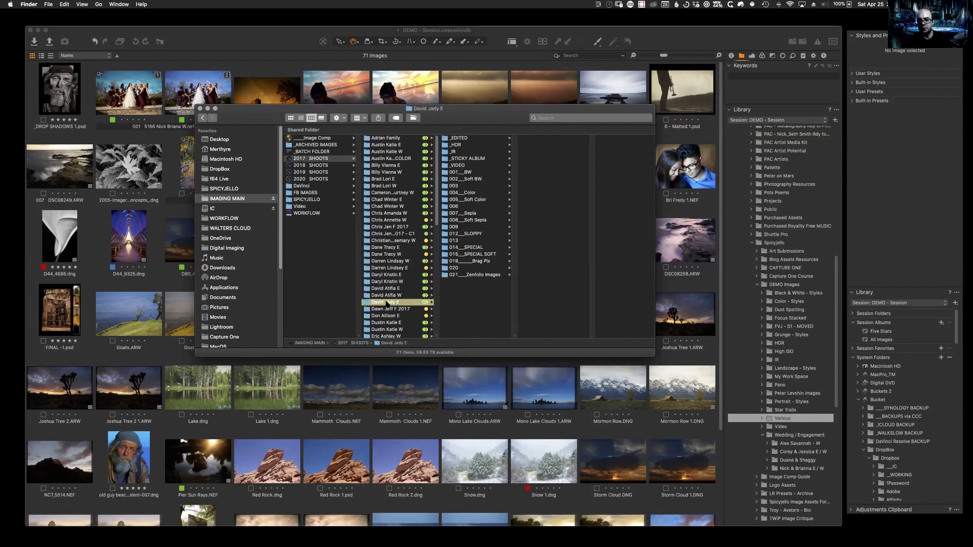
{"action": "left_click", "coordinate": [476, 193]}
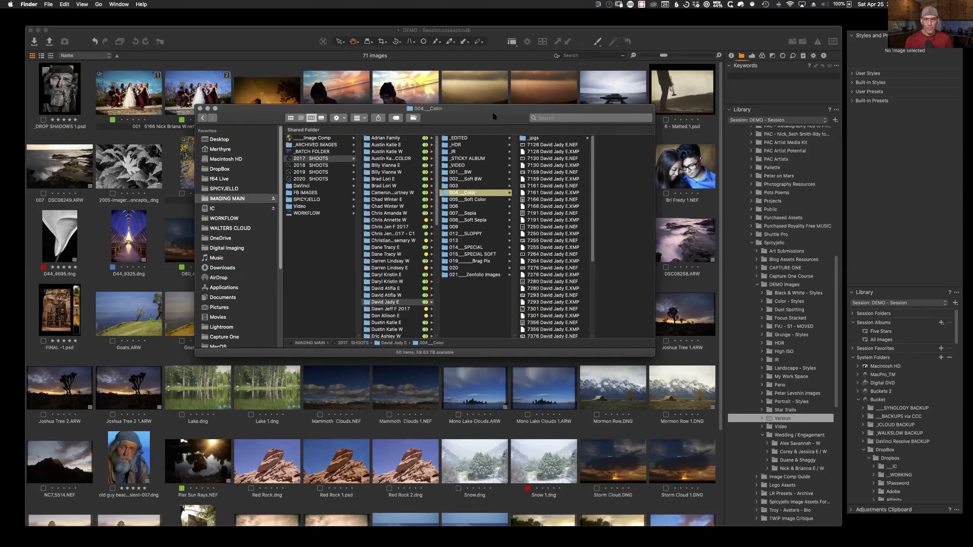
{"action": "left_click_drag", "start_coordinate": [485, 117], "coordinate": [525, 137]}
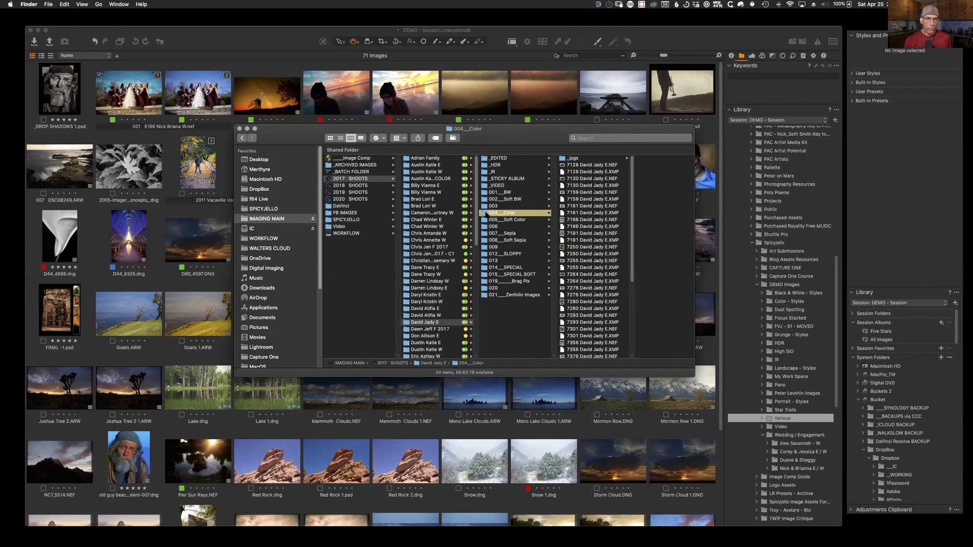
{"action": "left_click_drag", "start_coordinate": [329, 272], "coordinate": [162, 315]}
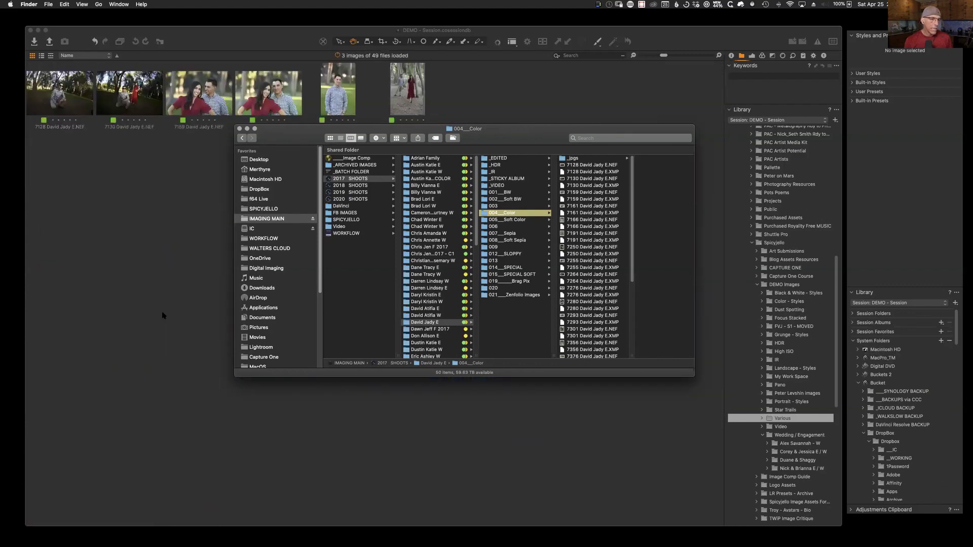
Step: Close Finder and scroll the Library tree to check the added 004___Color folder with 25 images
{"action": "left_click", "coordinate": [240, 129]}
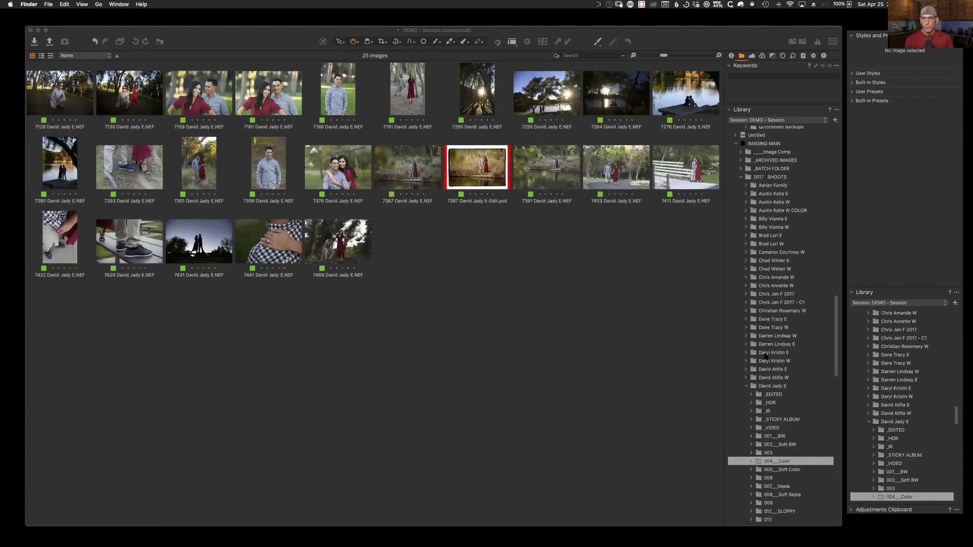
{"action": "scroll", "coordinate": [765, 356], "scroll_direction": "down", "scroll_amount": 3}
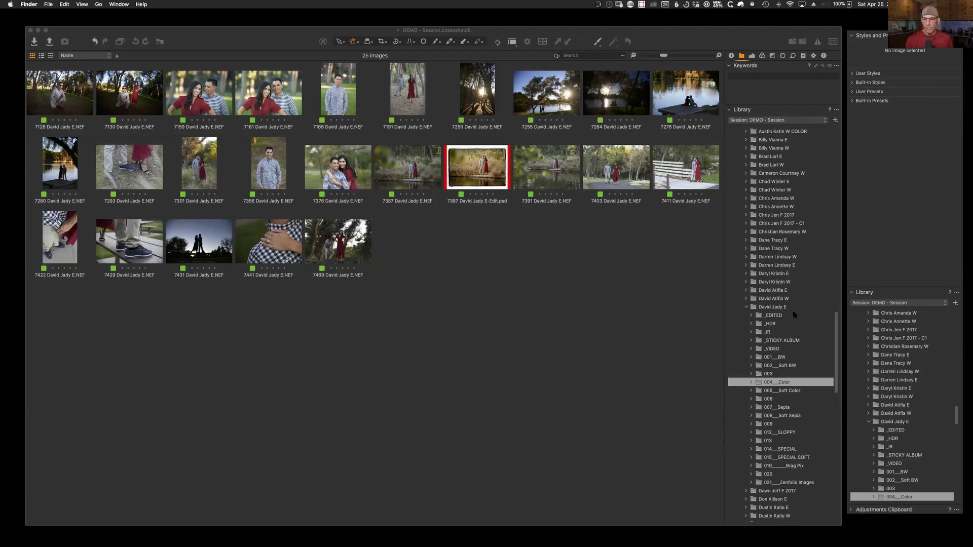
{"action": "scroll", "coordinate": [794, 314], "scroll_direction": "down", "scroll_amount": 20}
{"action": "scroll", "coordinate": [793, 314], "scroll_direction": "up", "scroll_amount": 20}
{"action": "scroll", "coordinate": [793, 315], "scroll_direction": "up", "scroll_amount": 10}
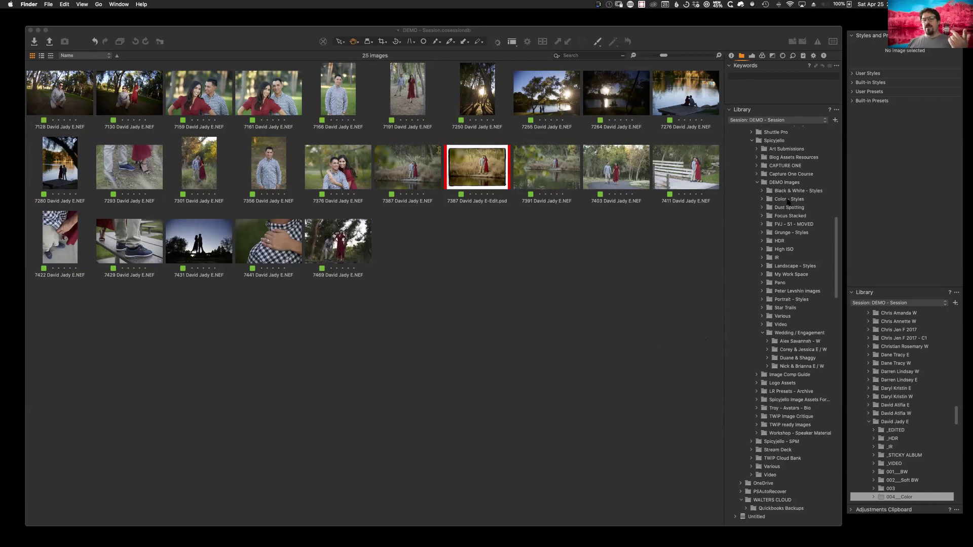
Step: Browse Black & White - Styles, Focus Stacked and Dust Spotting, ending on Grunge - Styles' 20 images
{"action": "left_click", "coordinate": [784, 193]}
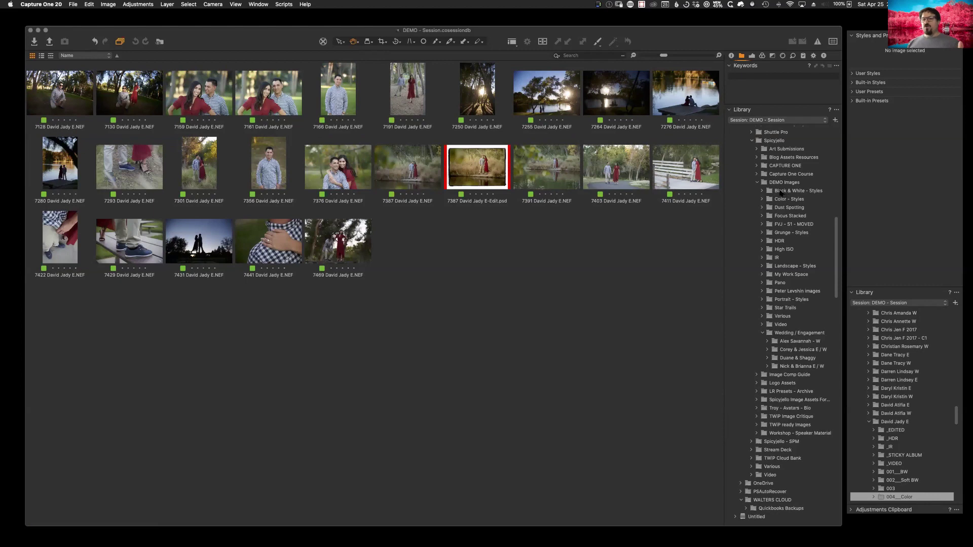
{"action": "left_click", "coordinate": [783, 193]}
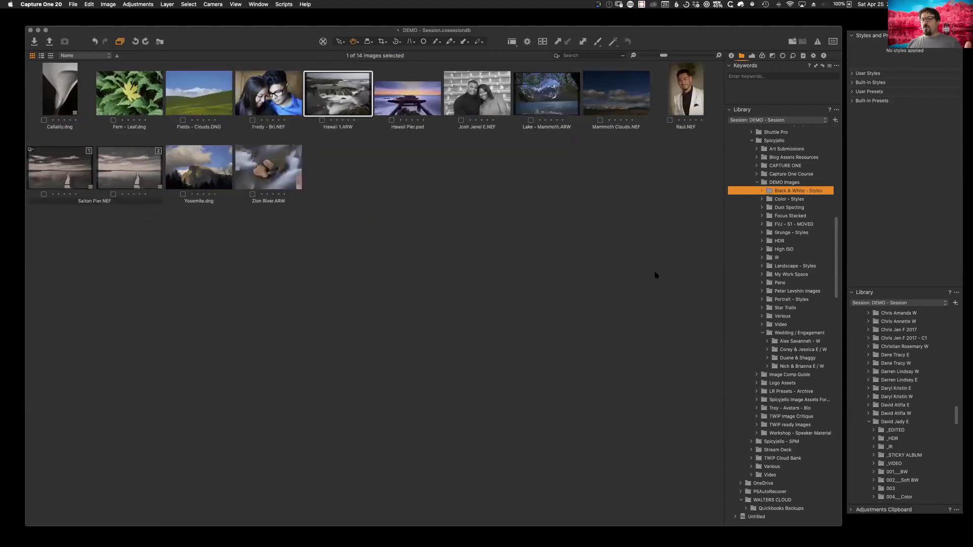
{"action": "left_click", "coordinate": [777, 213]}
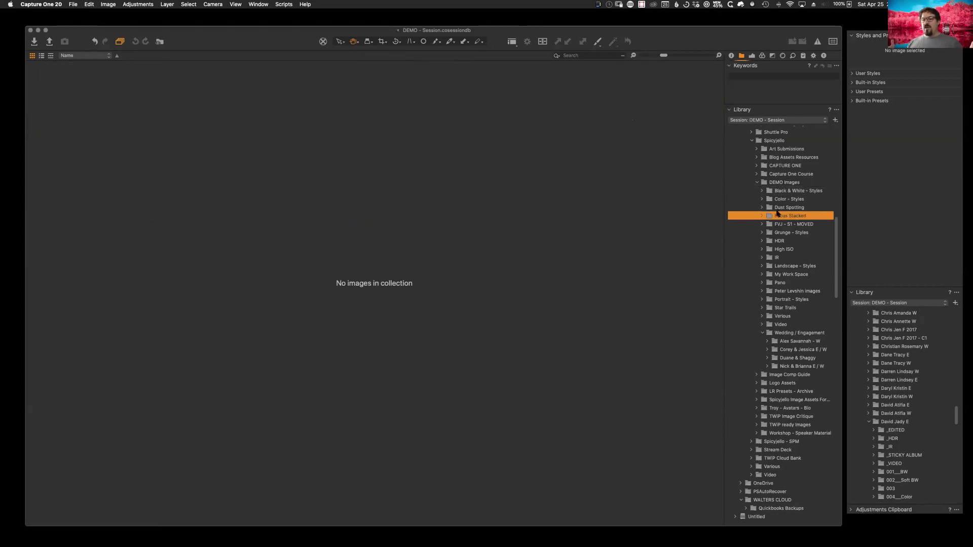
{"action": "left_click", "coordinate": [776, 207]}
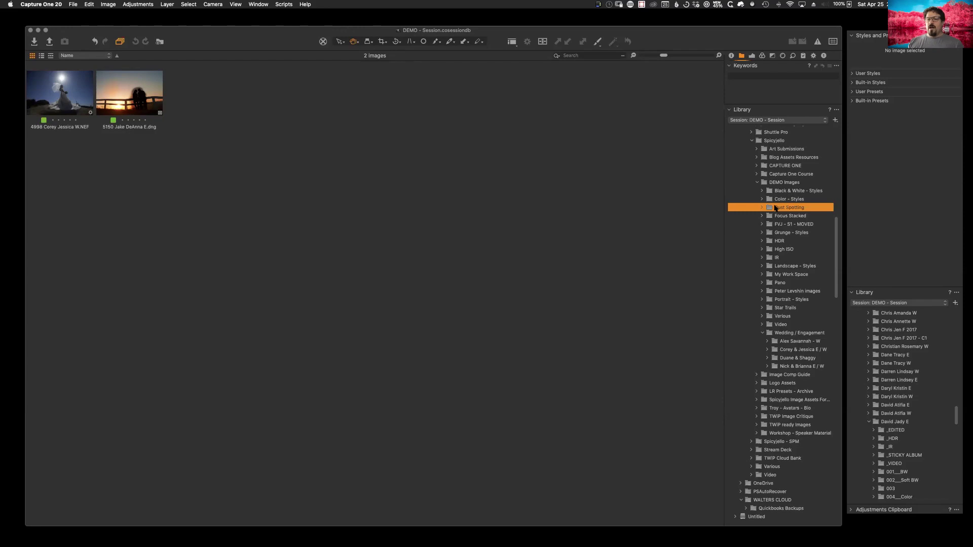
{"action": "left_click", "coordinate": [773, 233]}
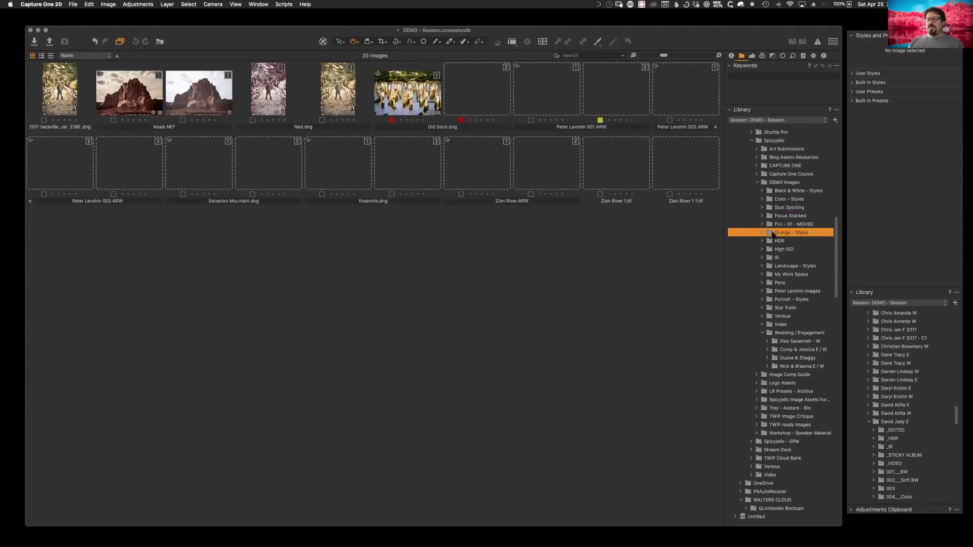
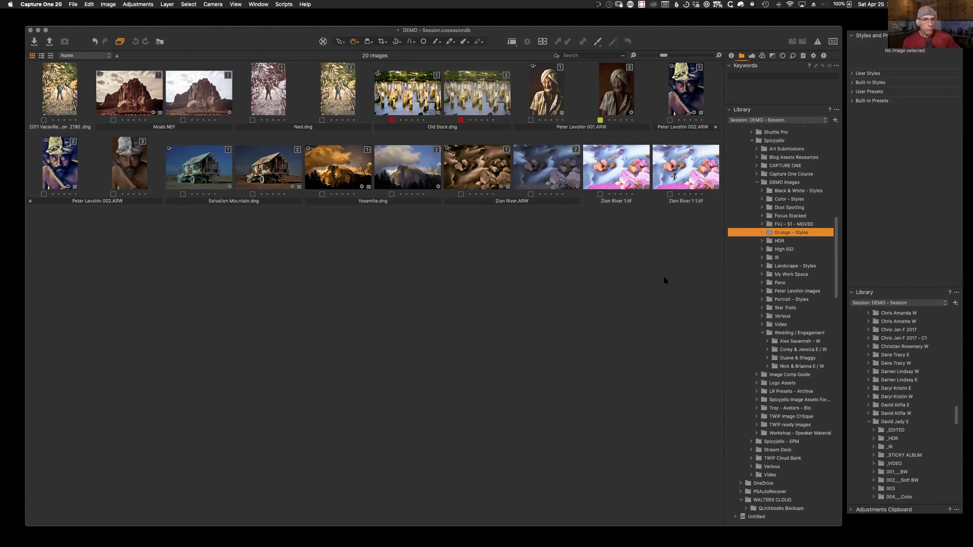
Step: Browse the HDR, High ISO, My Work Space and Pano folders, ending on Color - Styles' 13 images
{"action": "left_click", "coordinate": [777, 241]}
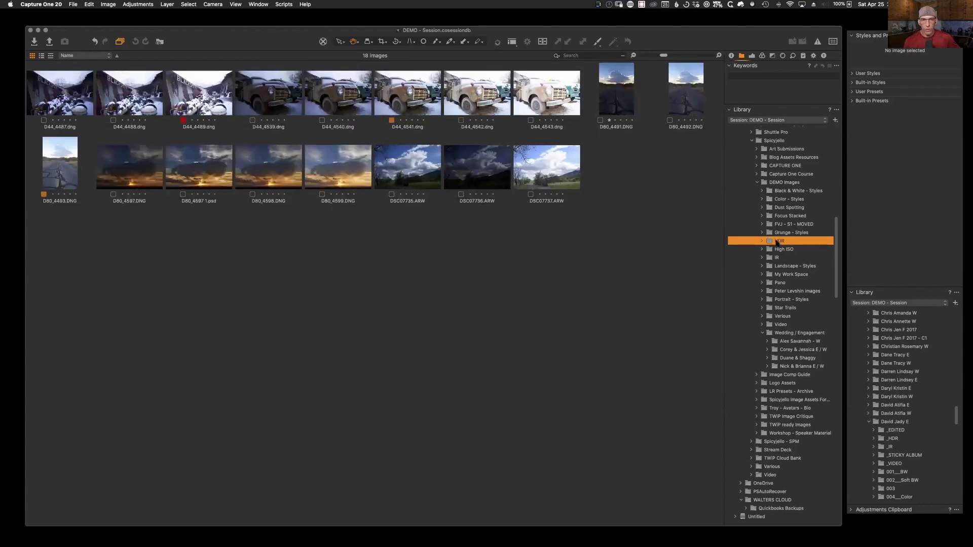
{"action": "left_click", "coordinate": [776, 250]}
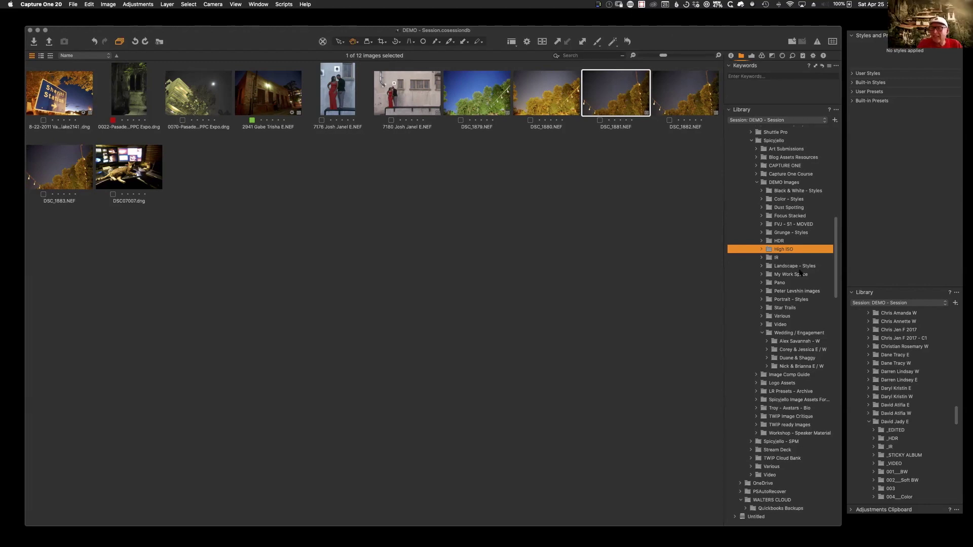
{"action": "left_click", "coordinate": [762, 276]}
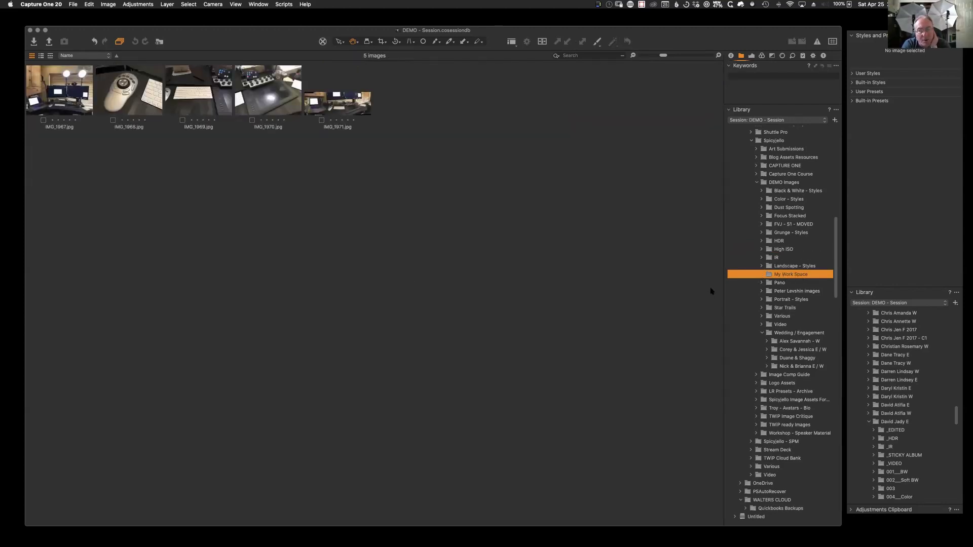
{"action": "left_click", "coordinate": [786, 282]}
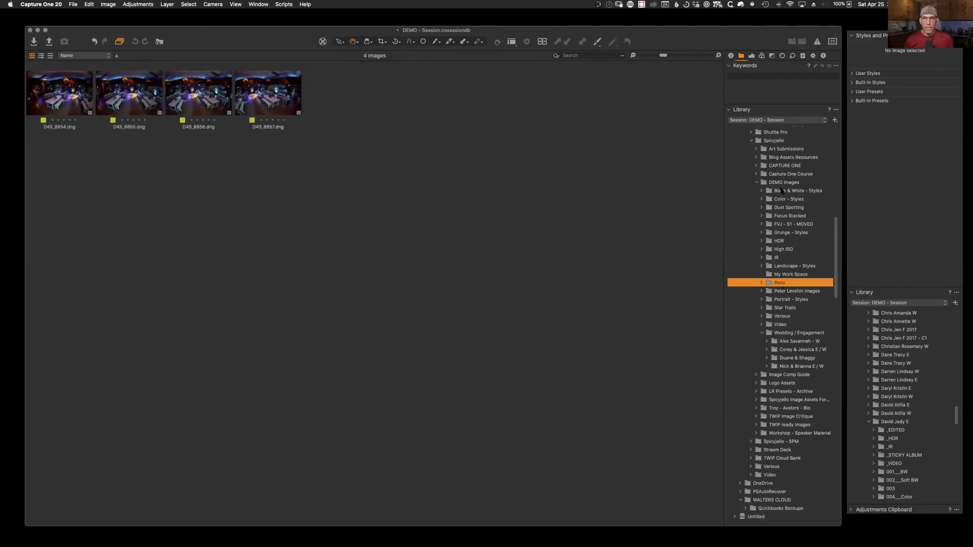
{"action": "left_click", "coordinate": [781, 200]}
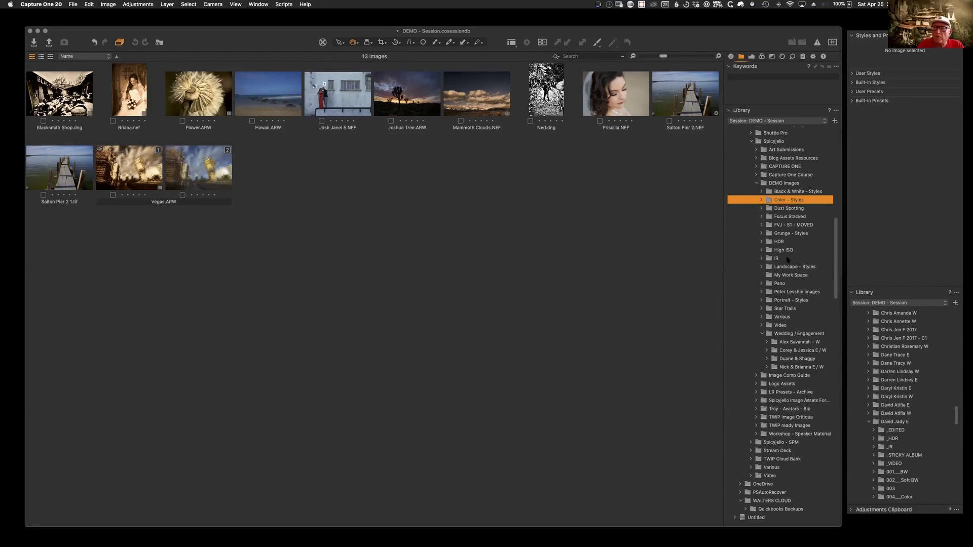
Step: Open the couple-by-the-wall photo, set a custom white balance sampled from it, and review its metadata
{"action": "double_click", "coordinate": [354, 105]}
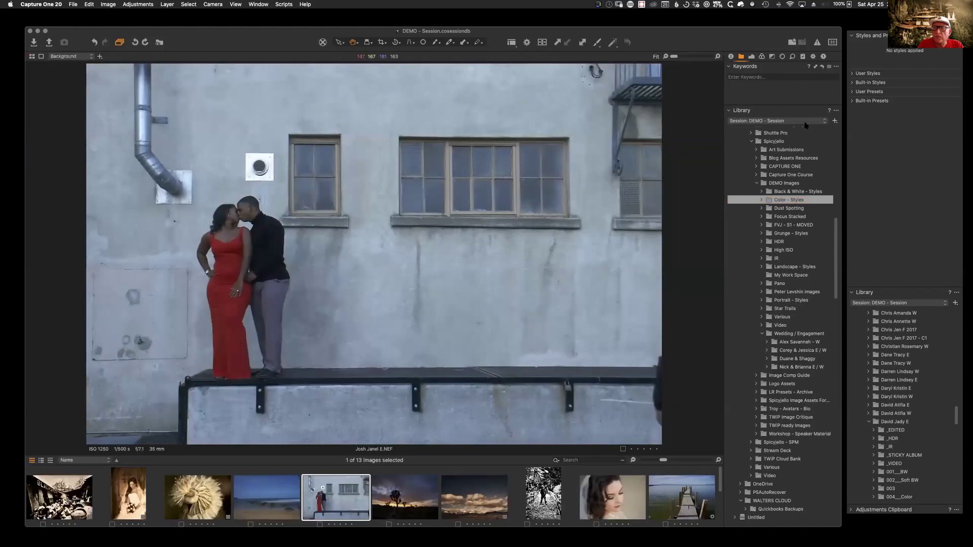
{"action": "left_click", "coordinate": [752, 56]}
{"action": "left_click", "coordinate": [835, 155]}
{"action": "left_click", "coordinate": [477, 293]}
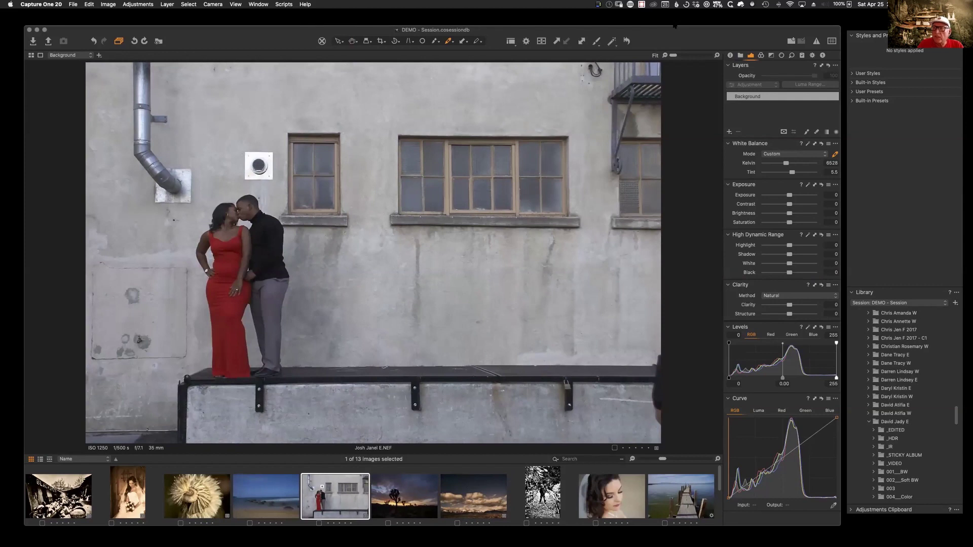
{"action": "left_click", "coordinate": [730, 55]}
{"action": "mouse_move", "coordinate": [832, 185]}
{"action": "left_mouse_down"}
{"action": "mouse_move", "coordinate": [832, 211]}
{"action": "mouse_move", "coordinate": [833, 182]}
{"action": "left_mouse_up"}
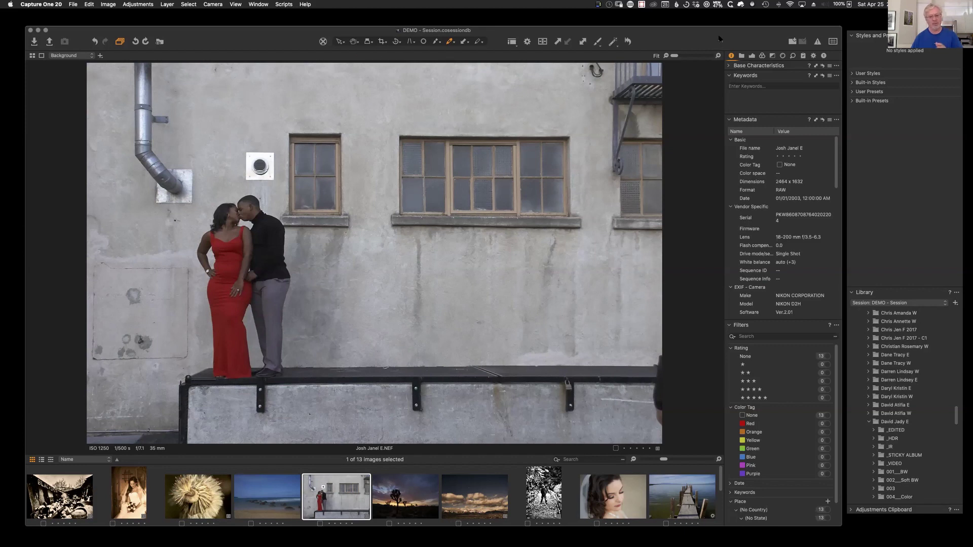
Step: Nudge the main window, scroll the filmstrip, and return to the Library tool tab
{"action": "left_click_drag", "start_coordinate": [720, 39], "coordinate": [721, 43]}
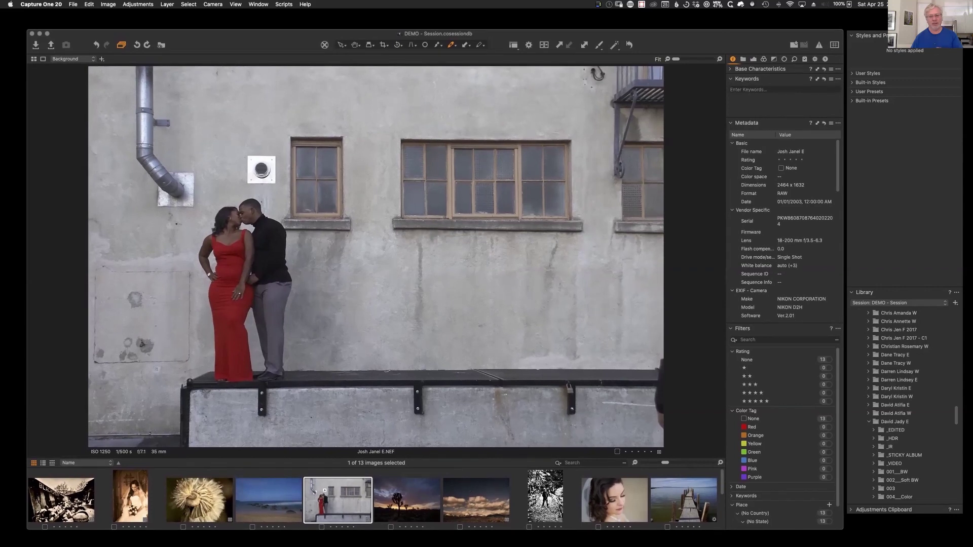
{"action": "left_click_drag", "start_coordinate": [705, 34], "coordinate": [704, 34]}
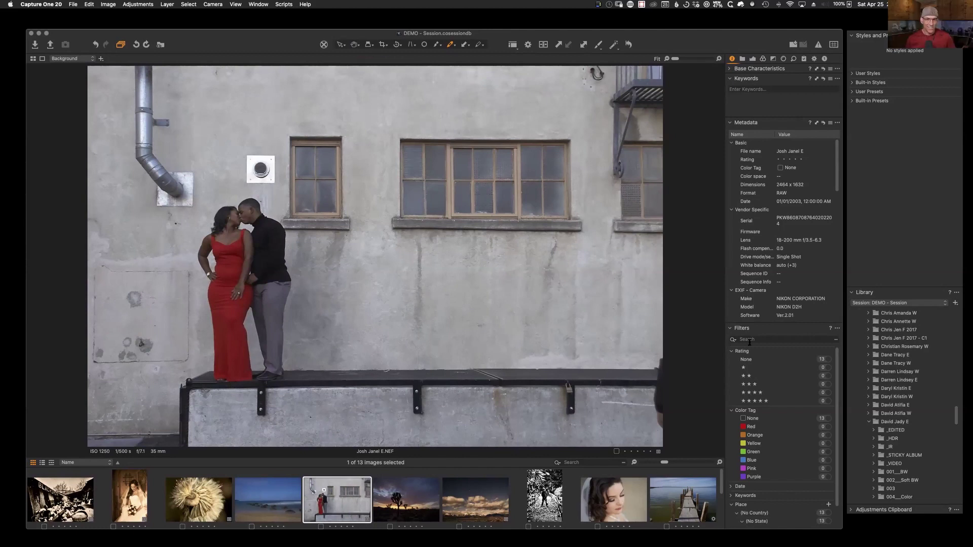
{"action": "mouse_move", "coordinate": [721, 493]}
{"action": "left_mouse_down"}
{"action": "mouse_move", "coordinate": [722, 520]}
{"action": "mouse_move", "coordinate": [722, 484]}
{"action": "left_mouse_up"}
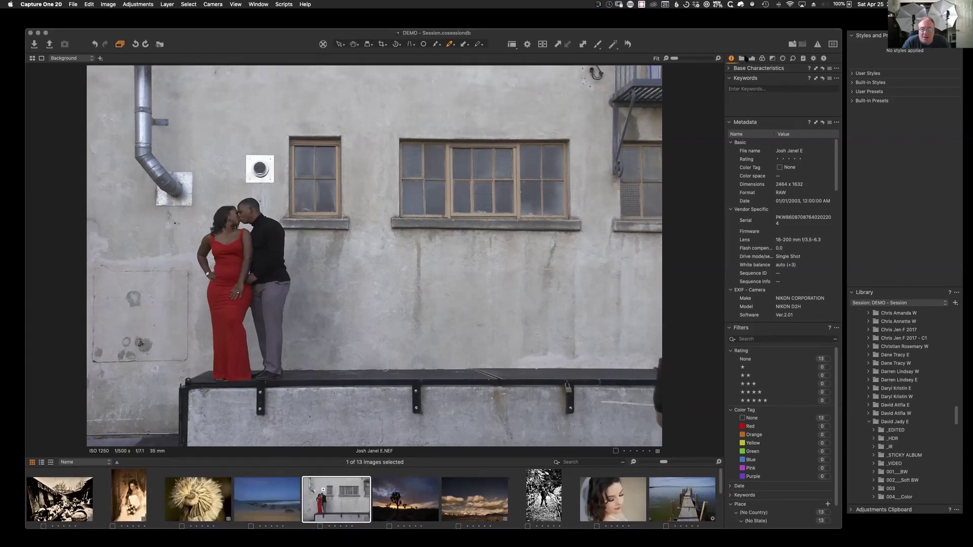
{"action": "left_click", "coordinate": [741, 59]}
{"action": "left_click", "coordinate": [752, 59]}
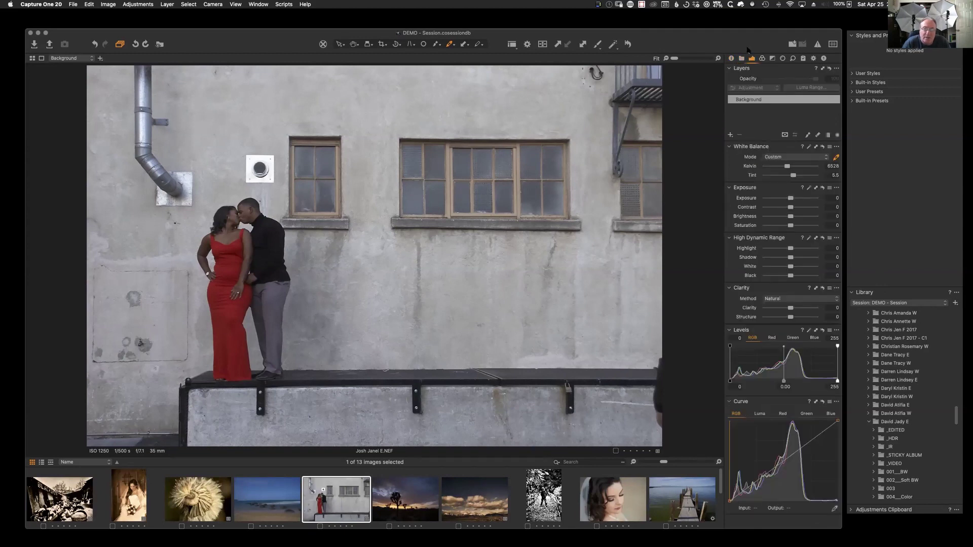
{"action": "left_click", "coordinate": [741, 59]}
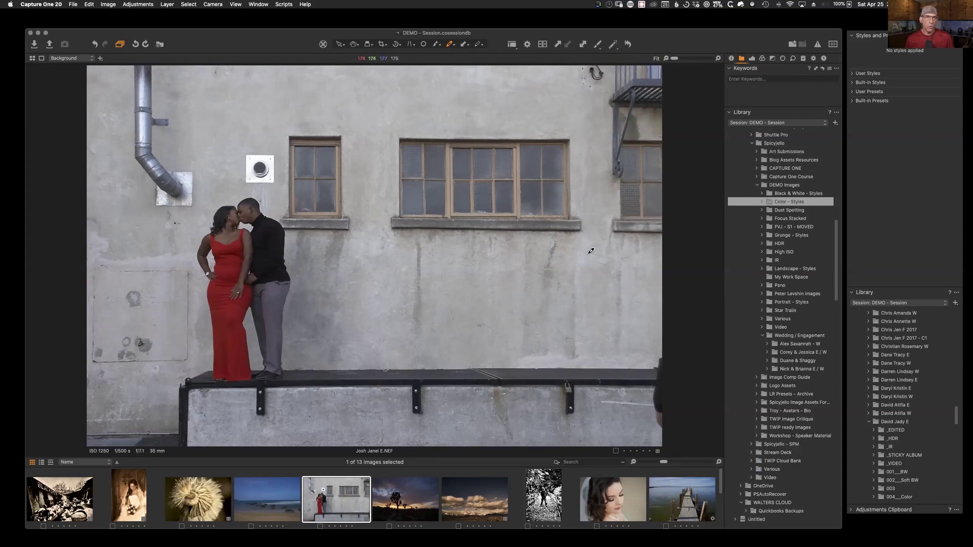
Step: Select the Hawaii beach image and try Edit With Adobe Photoshop 2020, then cancel the application chooser
{"action": "left_click", "coordinate": [271, 495]}
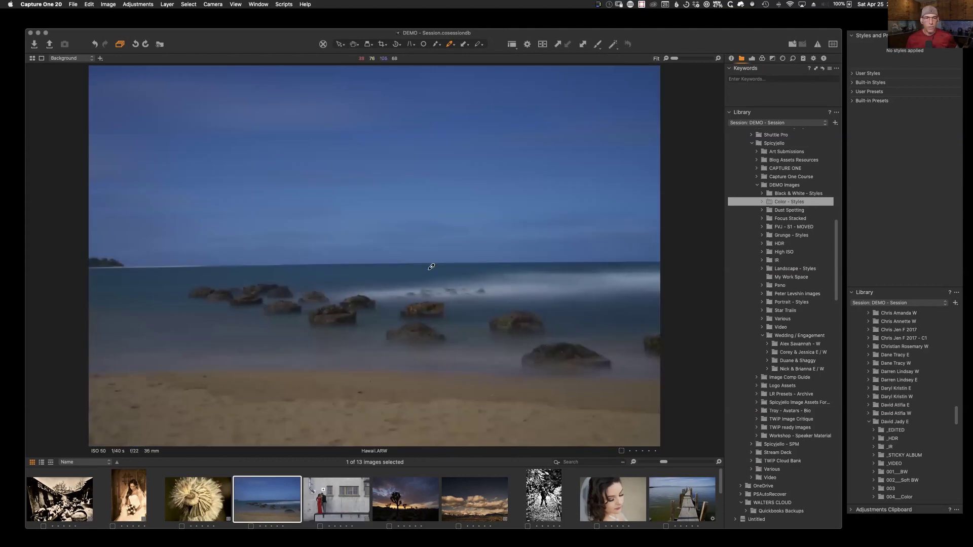
{"action": "right_click", "coordinate": [426, 250]}
{"action": "right_click", "coordinate": [277, 500]}
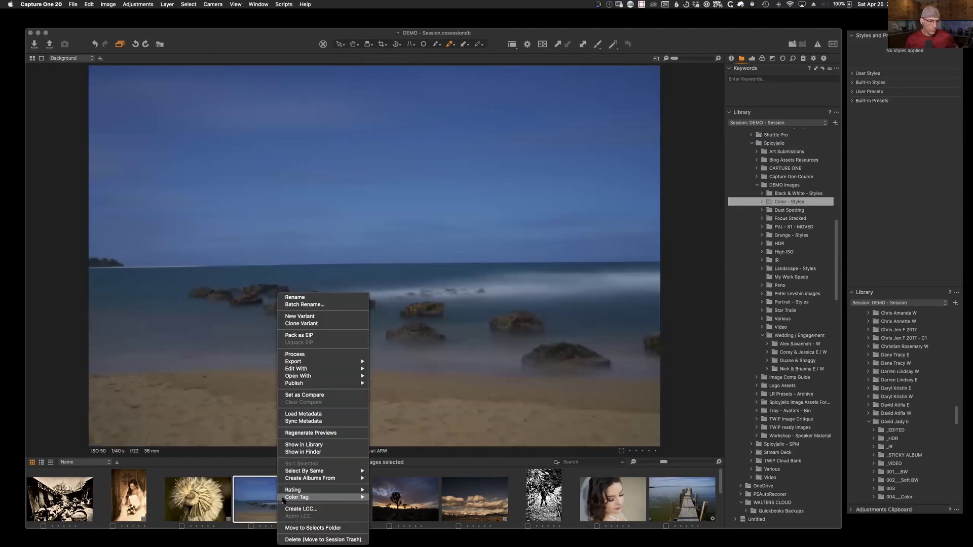
{"action": "mouse_move", "coordinate": [309, 376]}
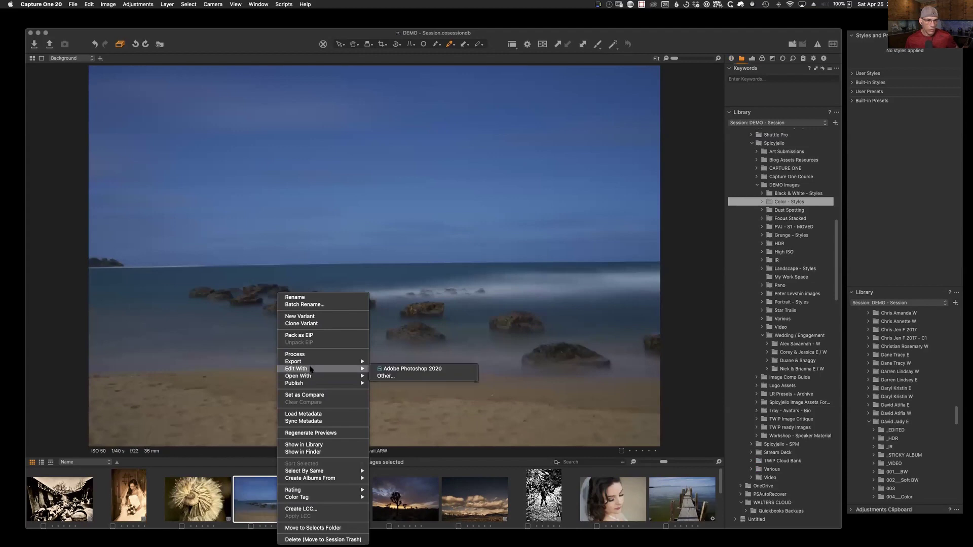
{"action": "left_click", "coordinate": [396, 380]}
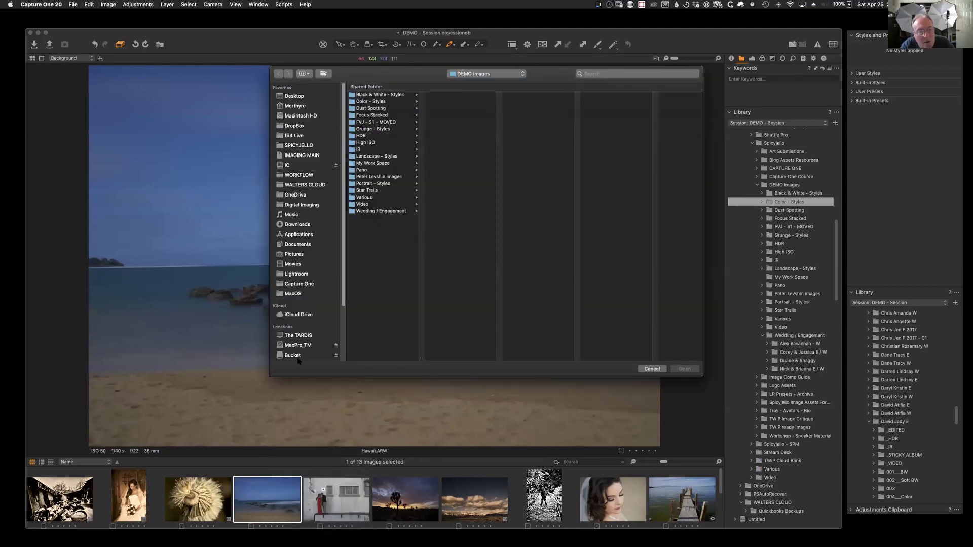
{"action": "left_click", "coordinate": [654, 368]}
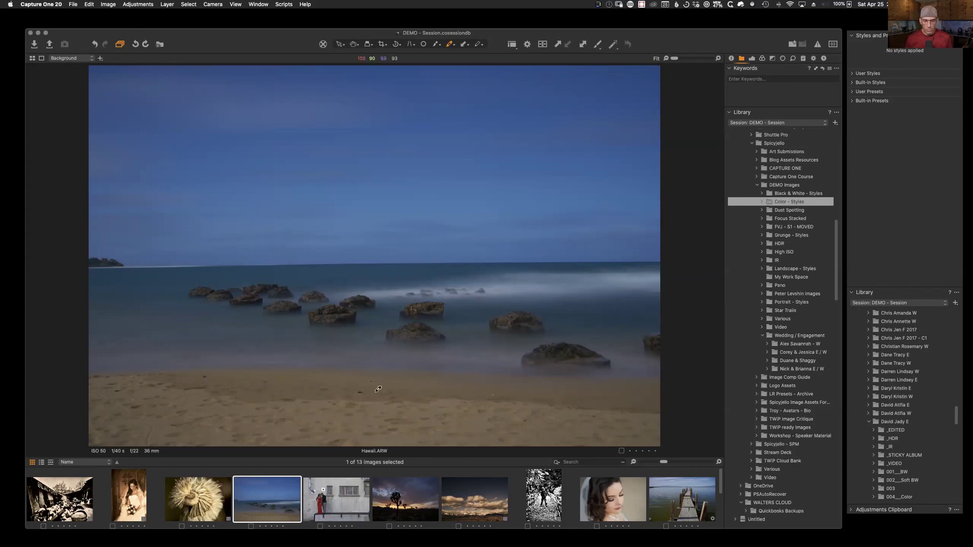
Step: Choose Applications > Adobe Photoshop 2020.app as the Hawaii image's external editor via Edit With > Other
{"action": "left_click", "coordinate": [350, 512]}
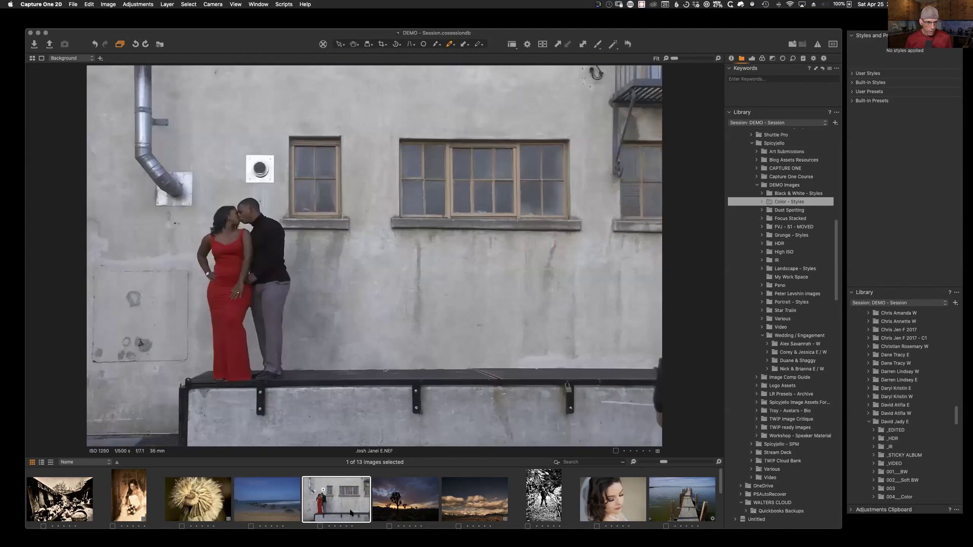
{"action": "left_click", "coordinate": [287, 517]}
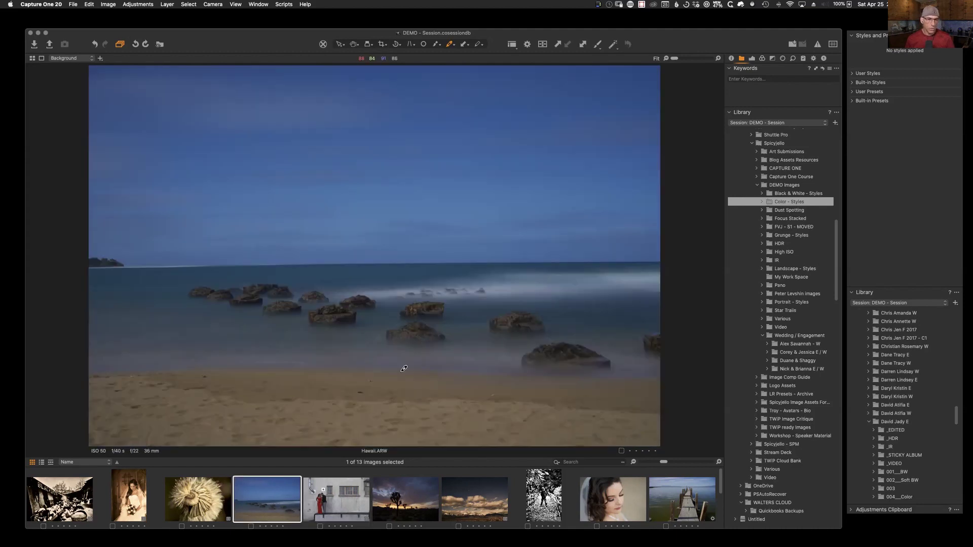
{"action": "right_click", "coordinate": [277, 489]}
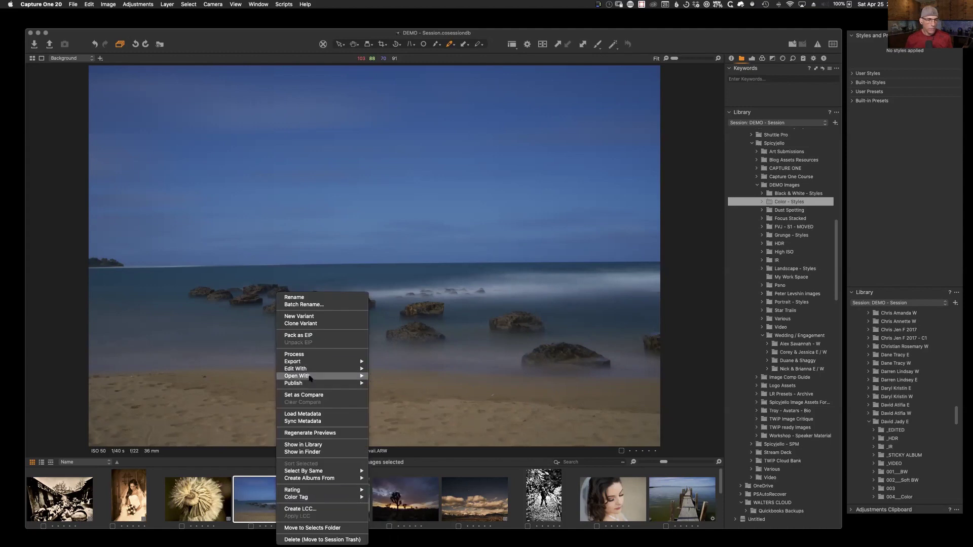
{"action": "mouse_move", "coordinate": [309, 373]}
{"action": "left_click", "coordinate": [383, 369]}
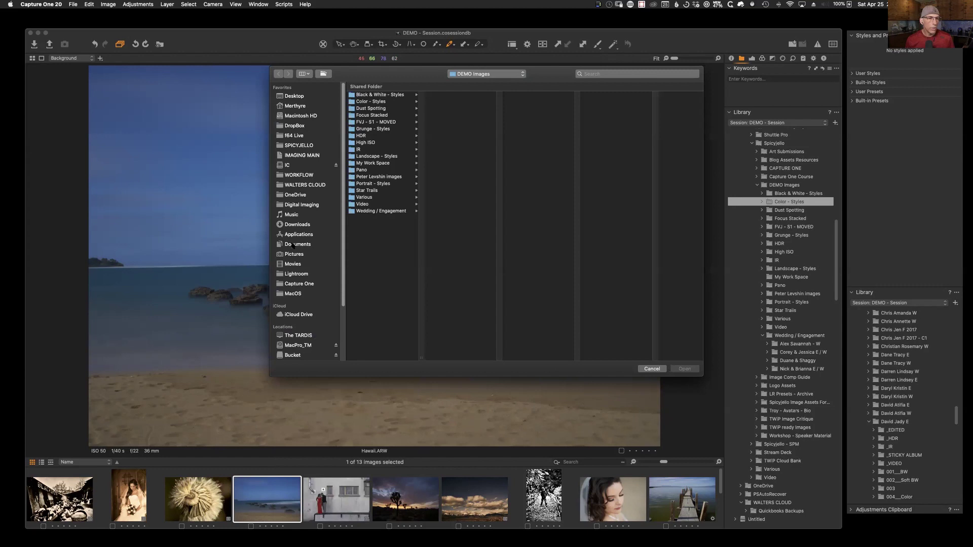
{"action": "left_click", "coordinate": [300, 234]}
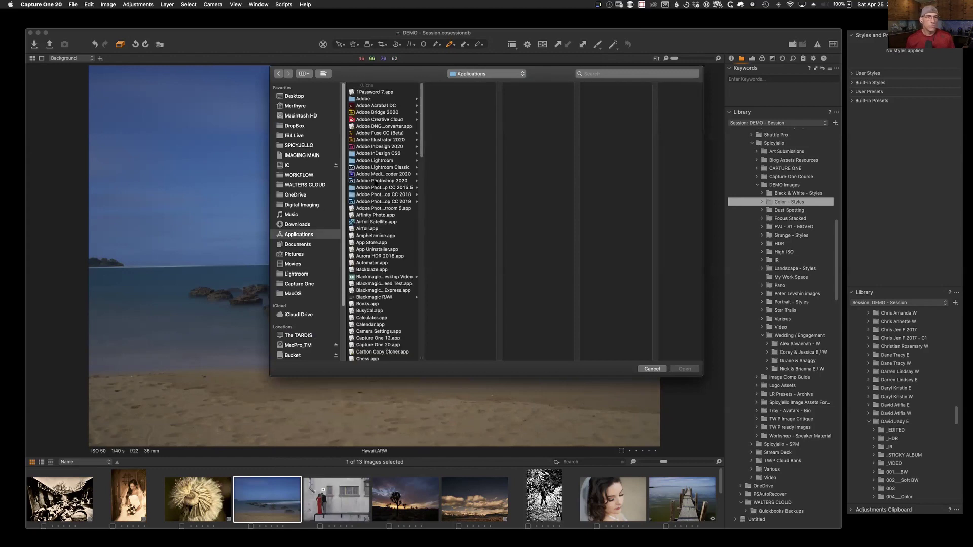
{"action": "double_click", "coordinate": [420, 358]}
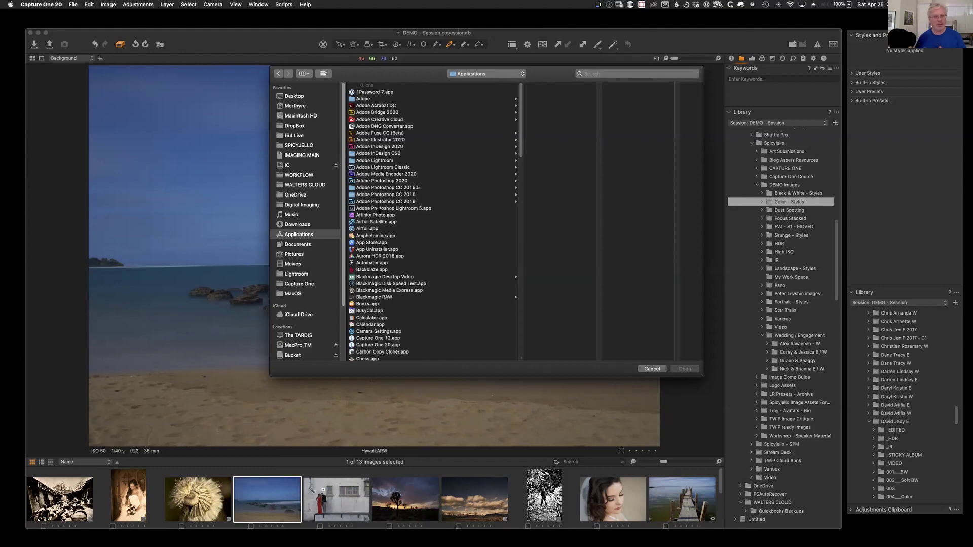
{"action": "left_click", "coordinate": [370, 181]}
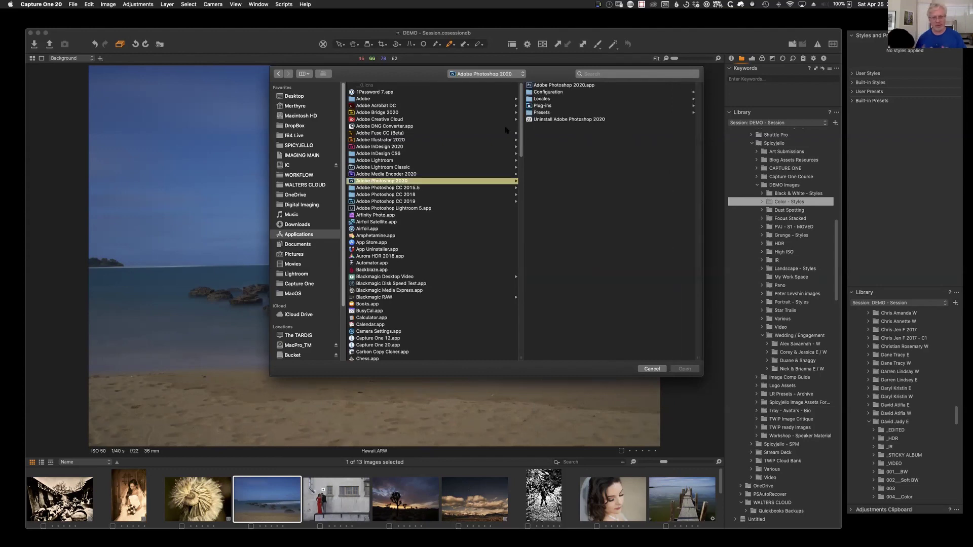
{"action": "left_click", "coordinate": [559, 85]}
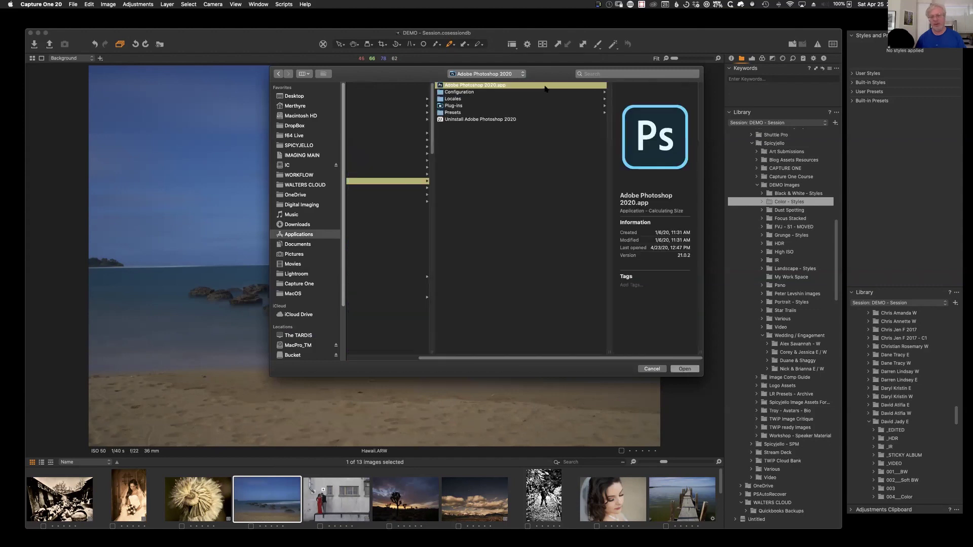
{"action": "left_click", "coordinate": [684, 369]}
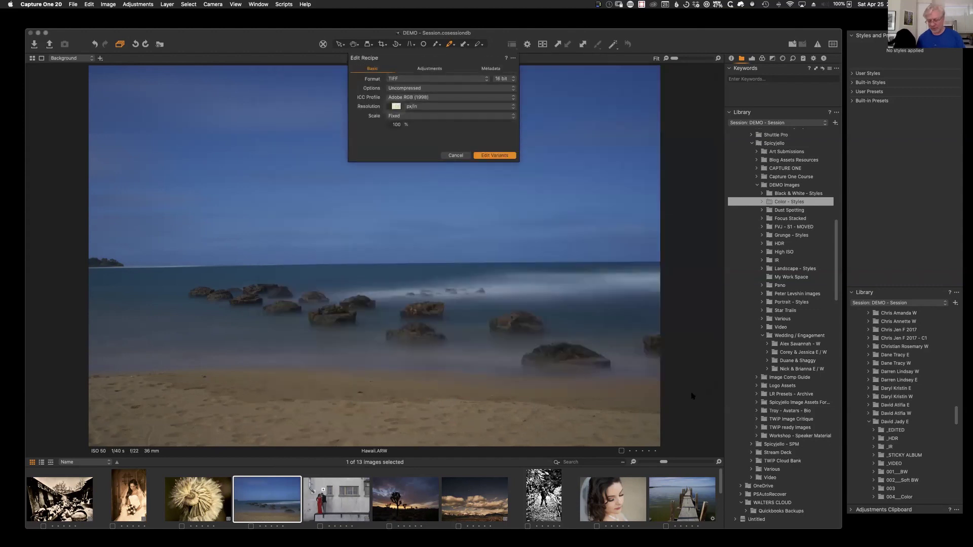
Step: Send the Hawaii image to Photoshop as a TIFF variant and start Adobe sign-in with Apple ID
{"action": "left_click", "coordinate": [493, 154]}
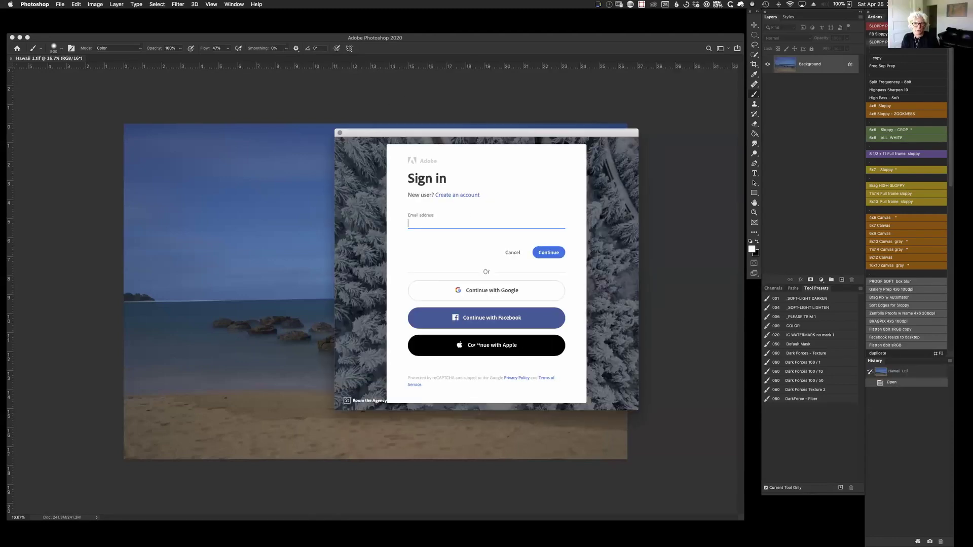
{"action": "left_click", "coordinate": [492, 349]}
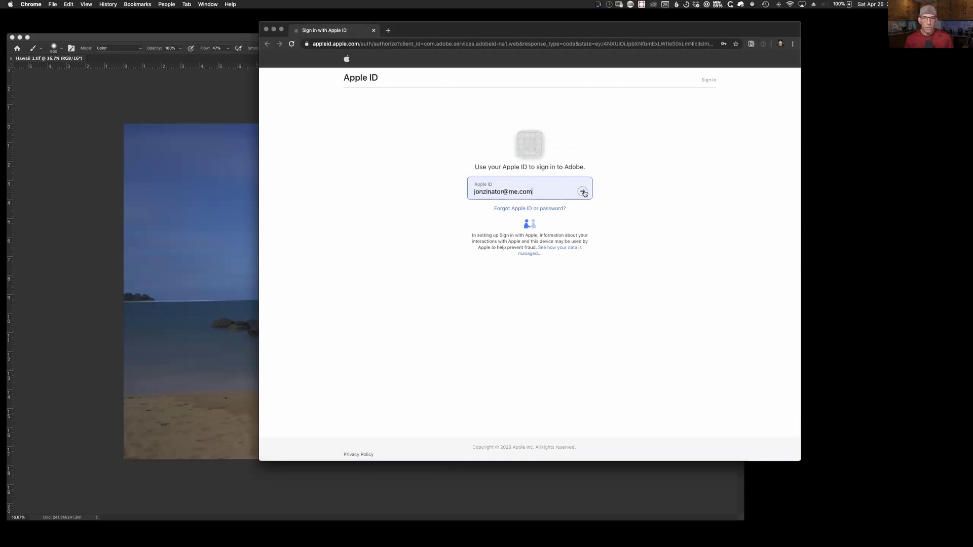
{"action": "left_click", "coordinate": [584, 194]}
Step: Complete the Apple ID sign-in to Adobe, saving the login in 1Password, then close Chrome
{"action": "left_click", "coordinate": [538, 215]}
{"action": "key", "text": "Return"}
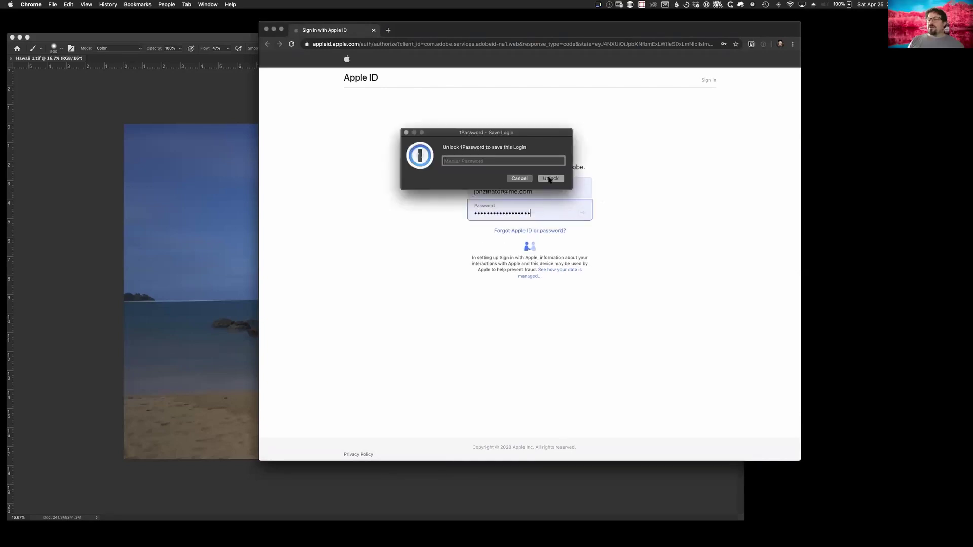
{"action": "type", "text": "••••••••••"}
{"action": "key", "text": "Return"}
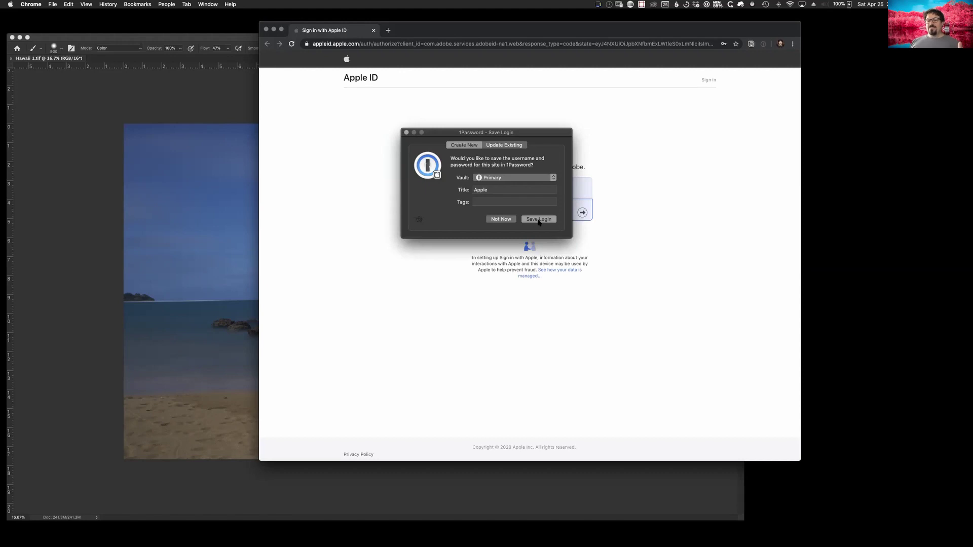
{"action": "left_click", "coordinate": [513, 220]}
{"action": "left_click", "coordinate": [582, 214]}
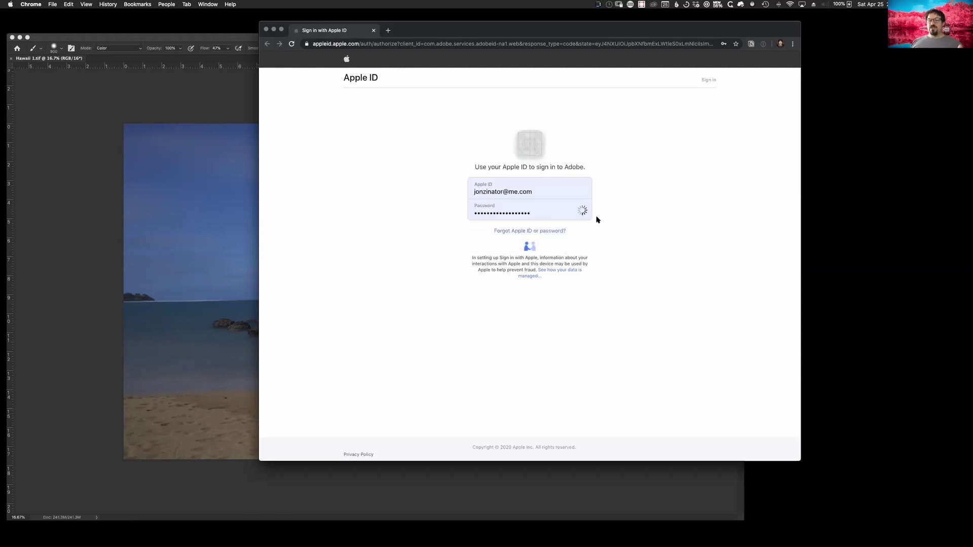
{"action": "left_click", "coordinate": [555, 191]}
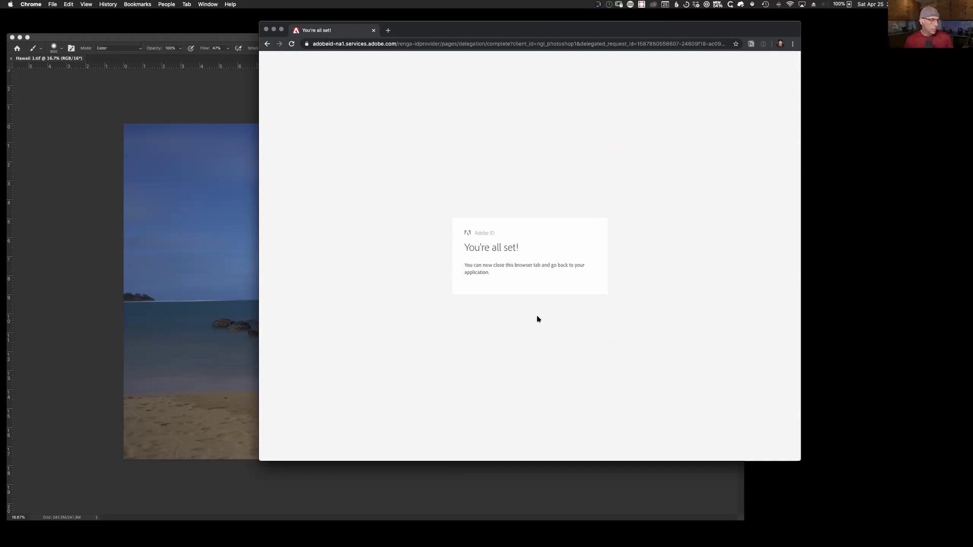
{"action": "left_click", "coordinate": [266, 29]}
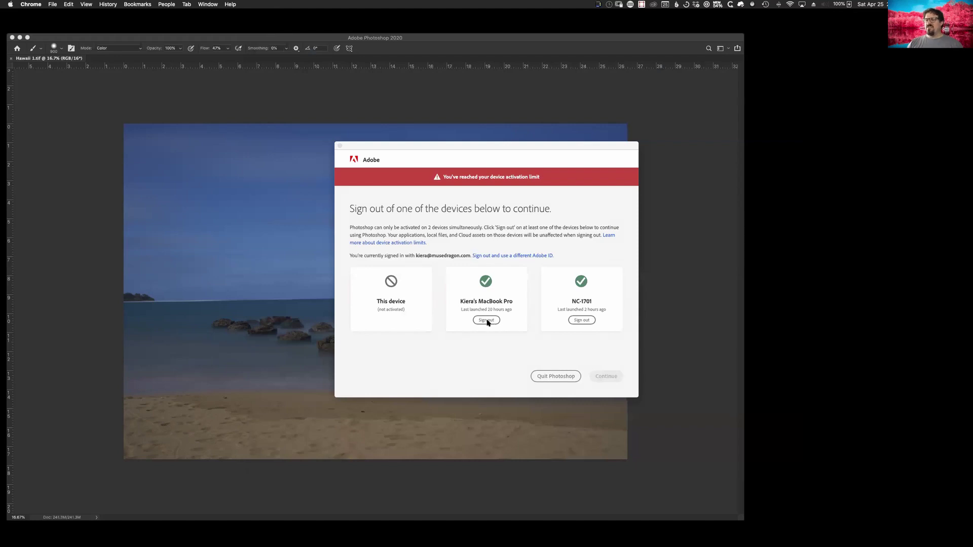
Step: Sign out the other MacBook Pro to free an activation and dismiss the extension warning
{"action": "left_click", "coordinate": [487, 320]}
{"action": "left_click", "coordinate": [612, 365]}
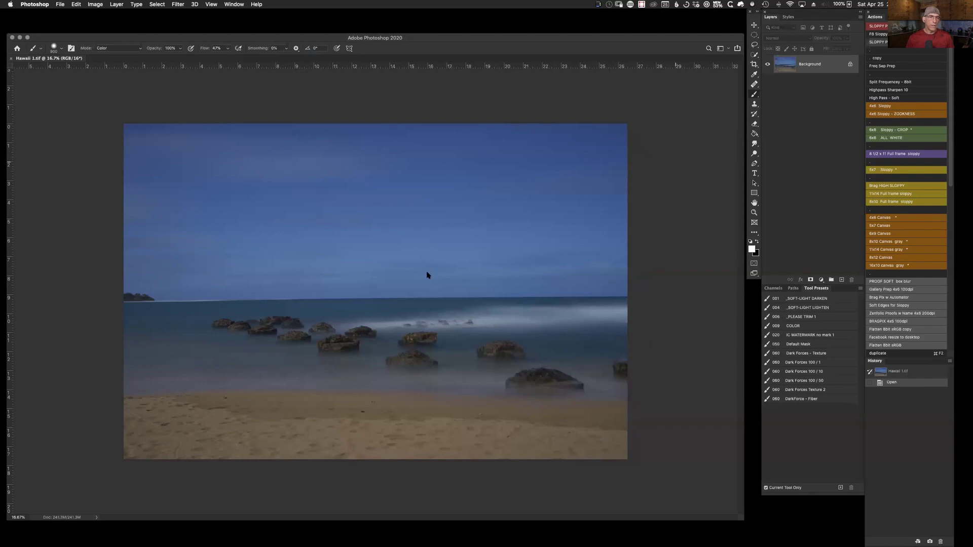
{"action": "left_click", "coordinate": [747, 403]}
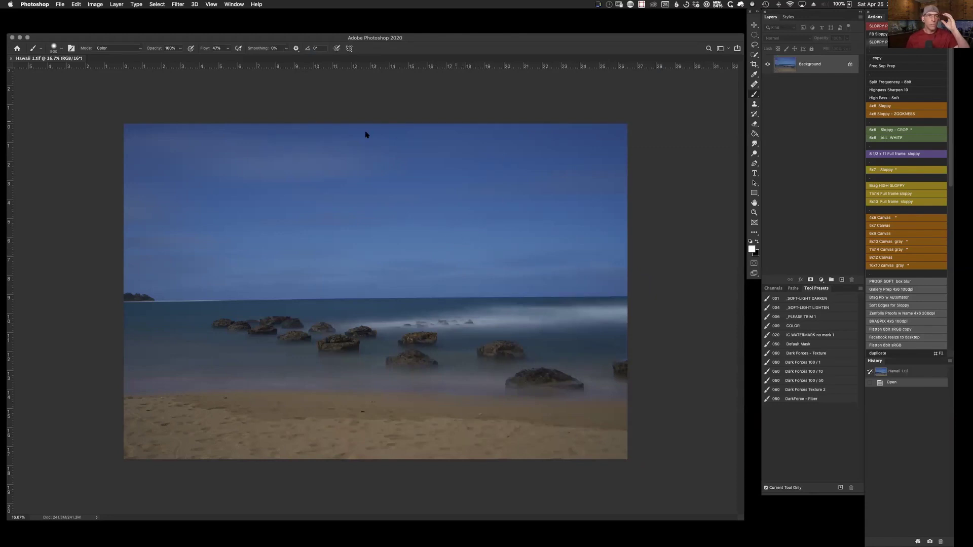
Step: Launch Filter > Skylum Software > Luminar 4 on the beach photo and show its Creative tools
{"action": "left_click_drag", "start_coordinate": [216, 38], "coordinate": [214, 40]}
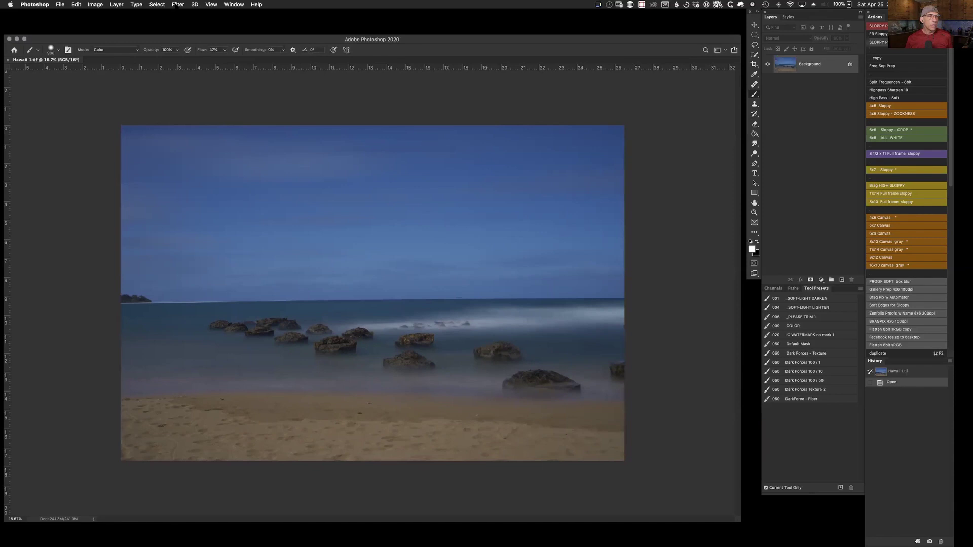
{"action": "left_click", "coordinate": [178, 5]}
{"action": "mouse_move", "coordinate": [188, 190]}
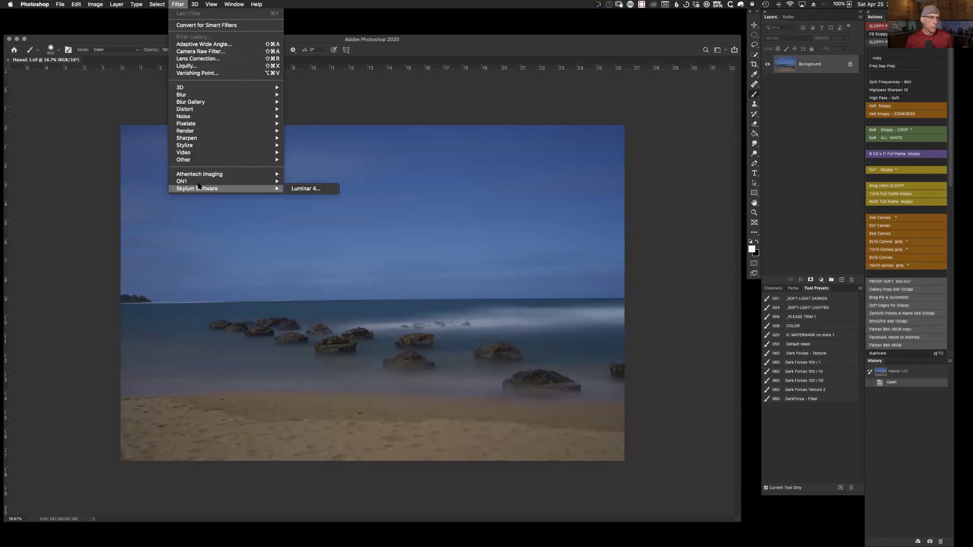
{"action": "left_click", "coordinate": [313, 188]}
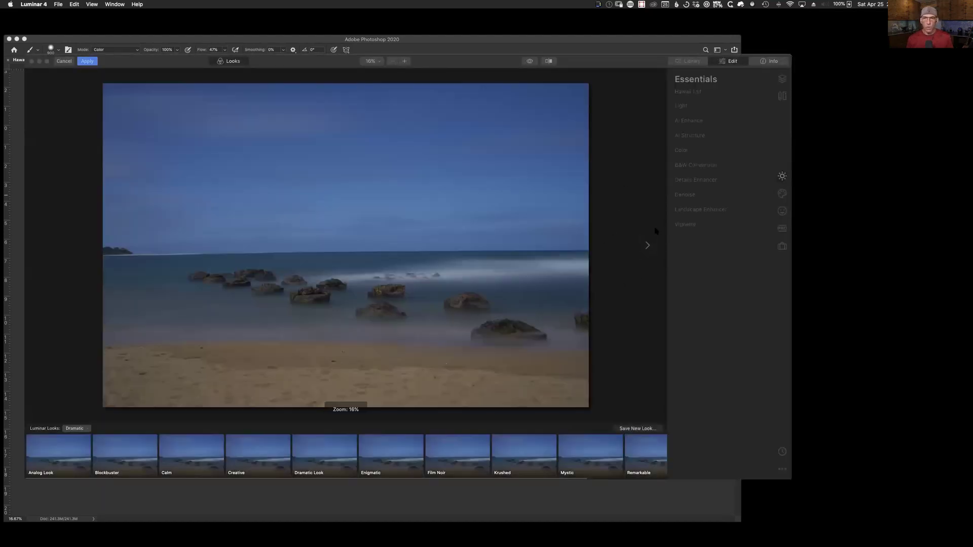
{"action": "left_click", "coordinate": [775, 199]}
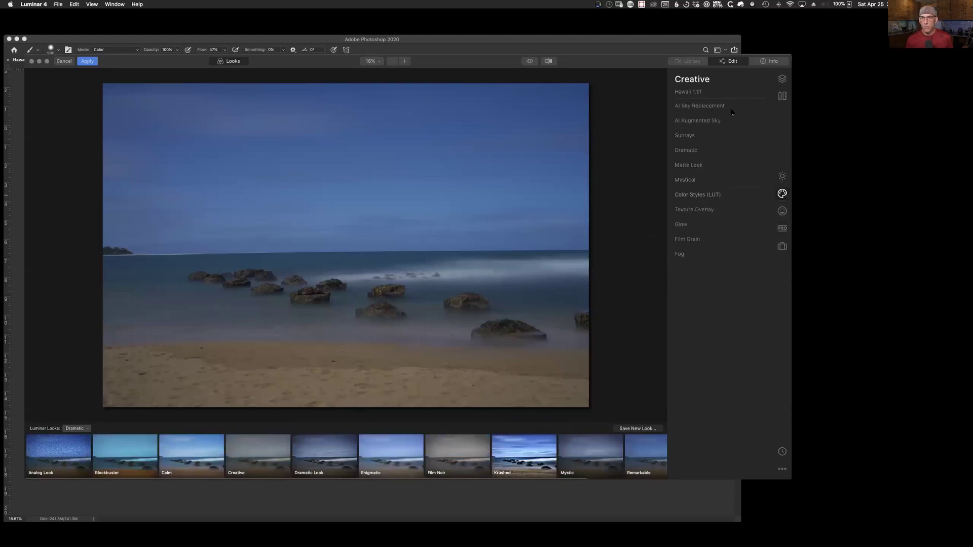
Step: Load Dramatic Skies (191).jpg as the custom sky in AI Sky Replacement
{"action": "left_click", "coordinate": [699, 106]}
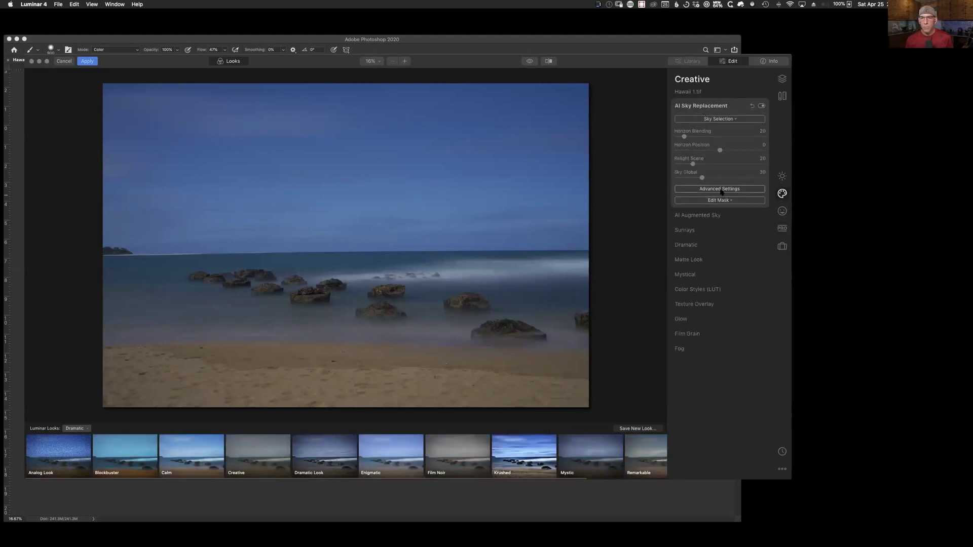
{"action": "left_click", "coordinate": [733, 120]}
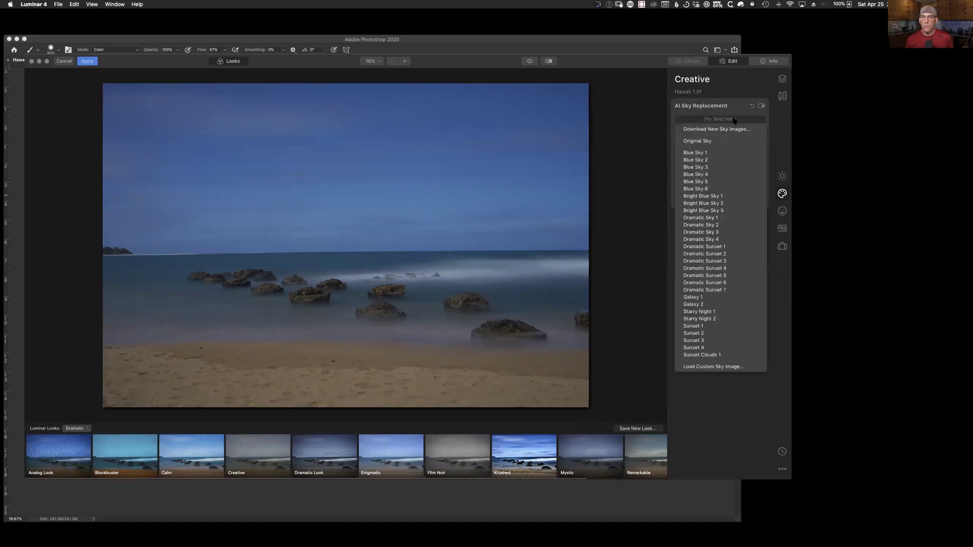
{"action": "left_click", "coordinate": [724, 363]}
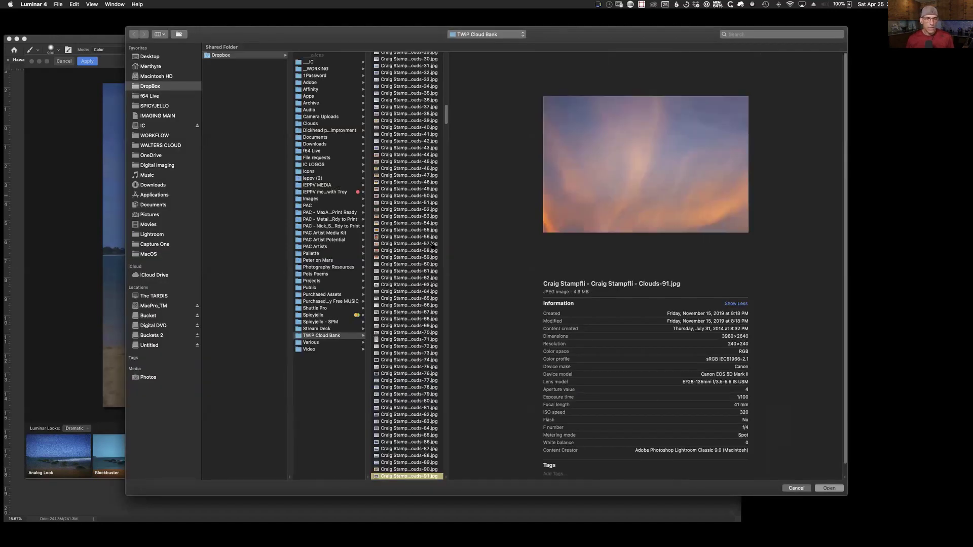
{"action": "scroll", "coordinate": [439, 113], "scroll_direction": "down", "scroll_amount": 15}
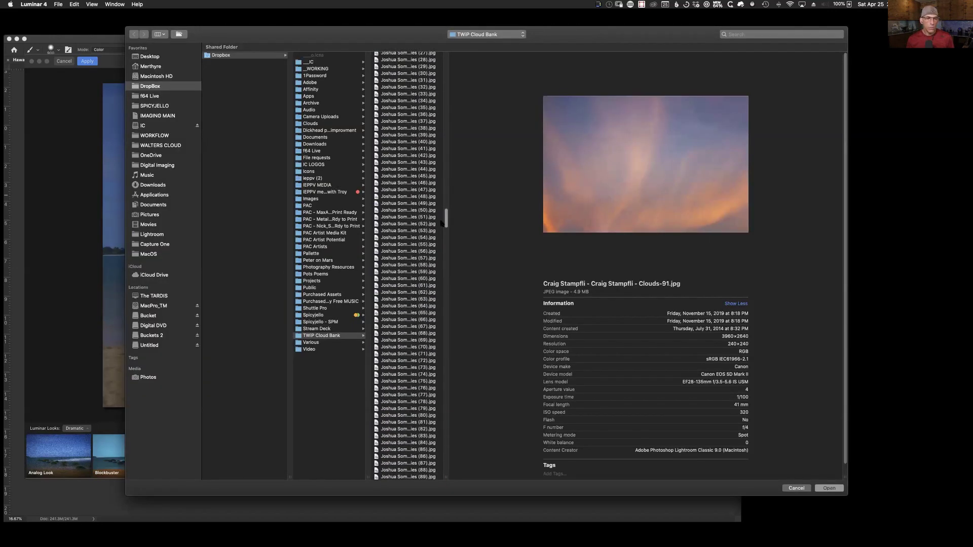
{"action": "scroll", "coordinate": [439, 259], "scroll_direction": "down", "scroll_amount": 15}
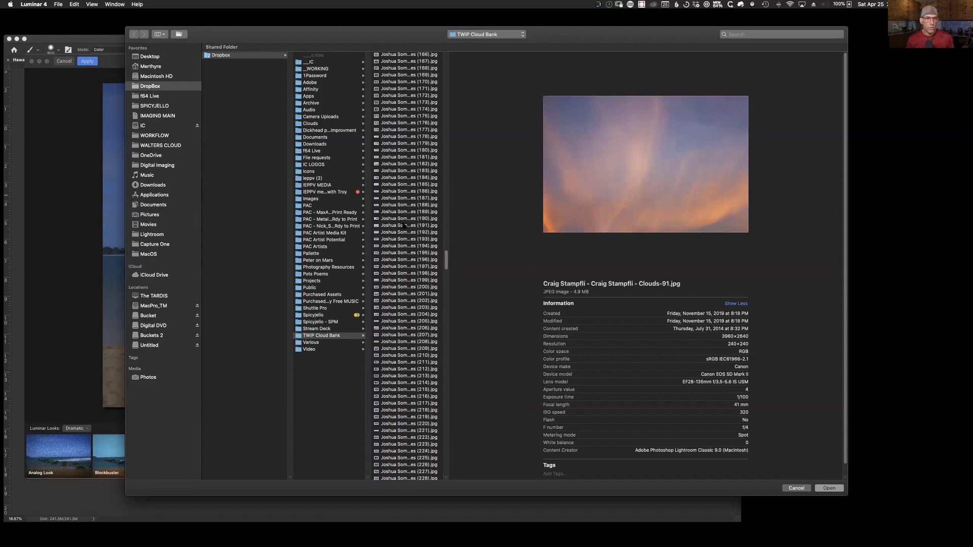
{"action": "left_click", "coordinate": [403, 226]}
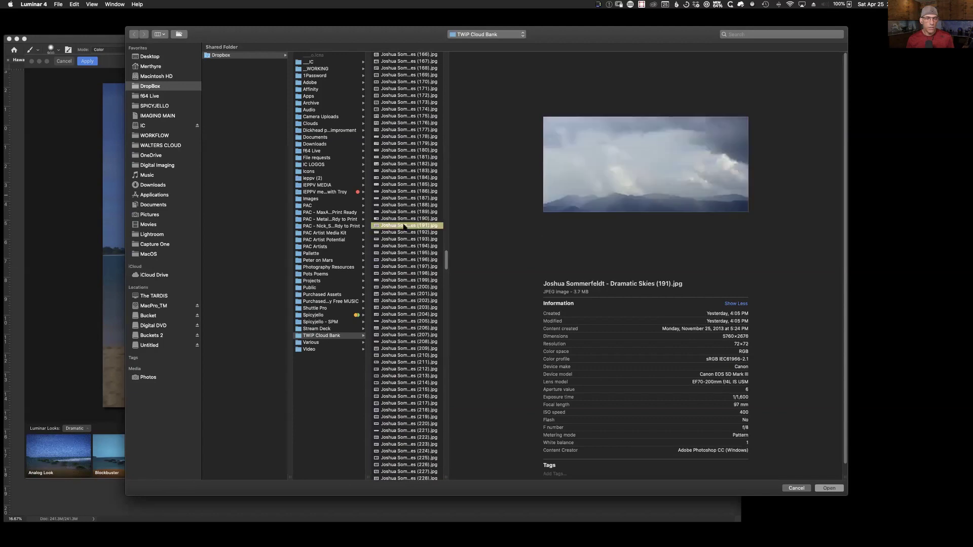
{"action": "left_click", "coordinate": [828, 488]}
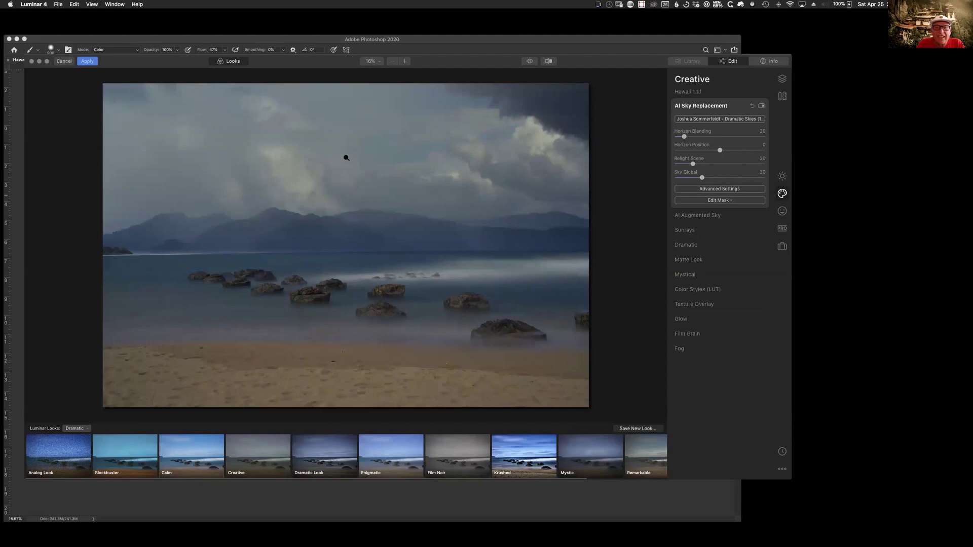
Step: Apply the Luminar edit, save and close Hawaii 1.tif, and view it back in Capture One
{"action": "left_click", "coordinate": [88, 61]}
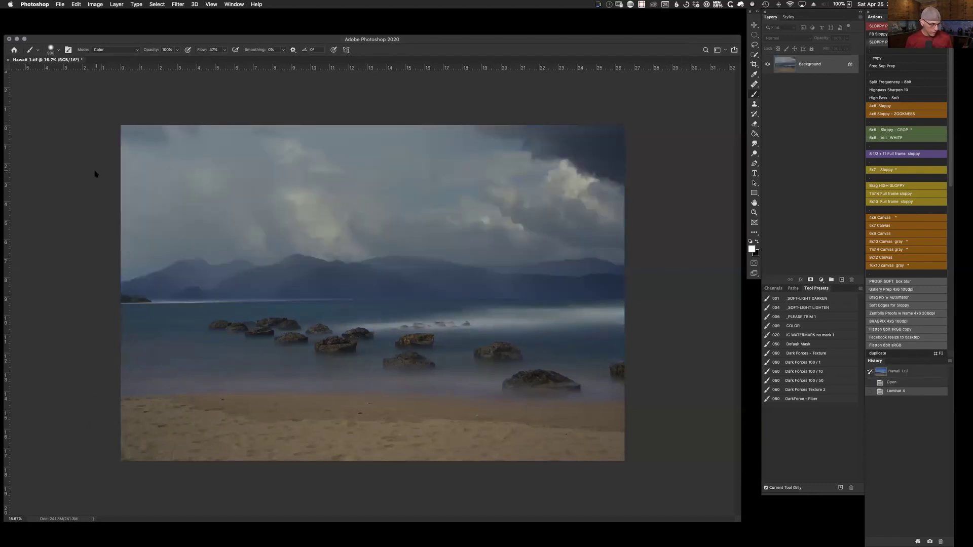
{"action": "key", "text": "super+s"}
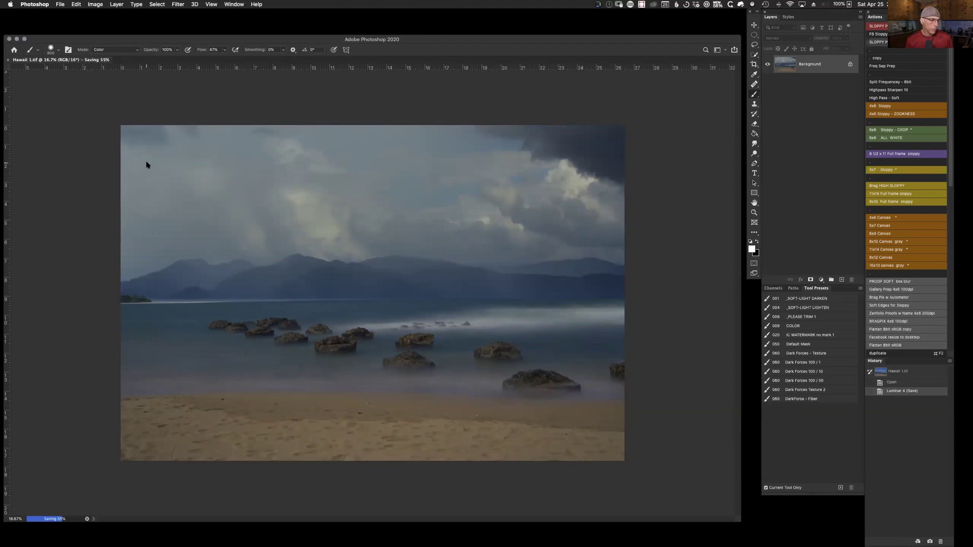
{"action": "key", "text": "super+w"}
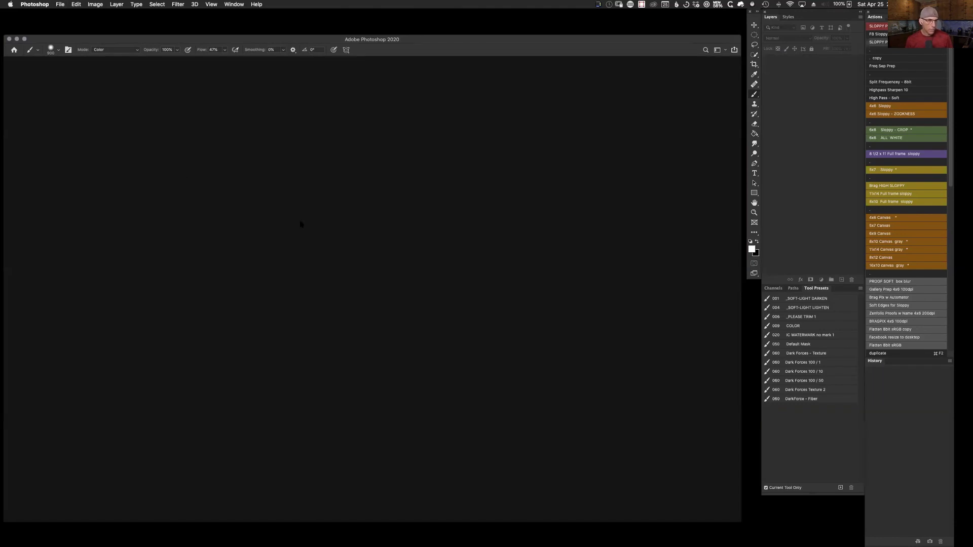
{"action": "key", "text": "super+Tab"}
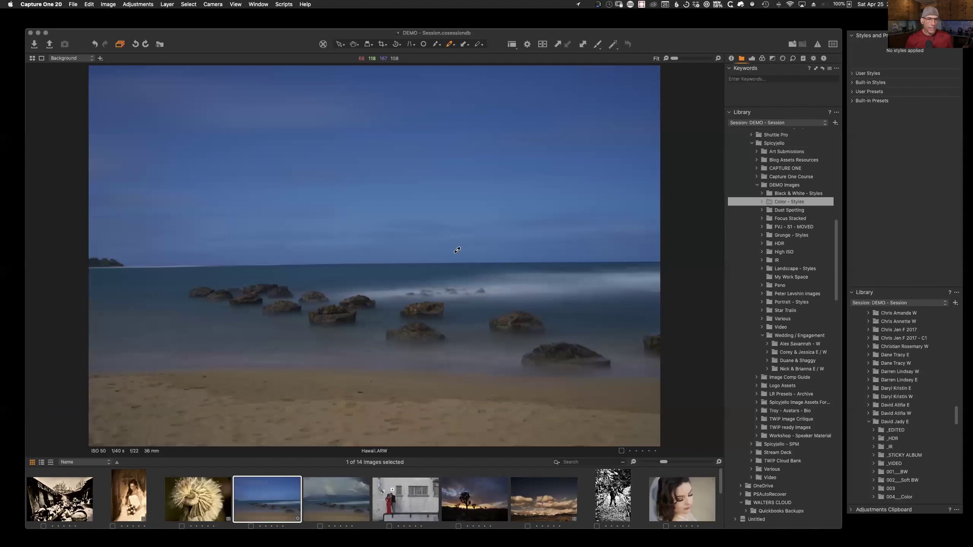
{"action": "left_click", "coordinate": [343, 508]}
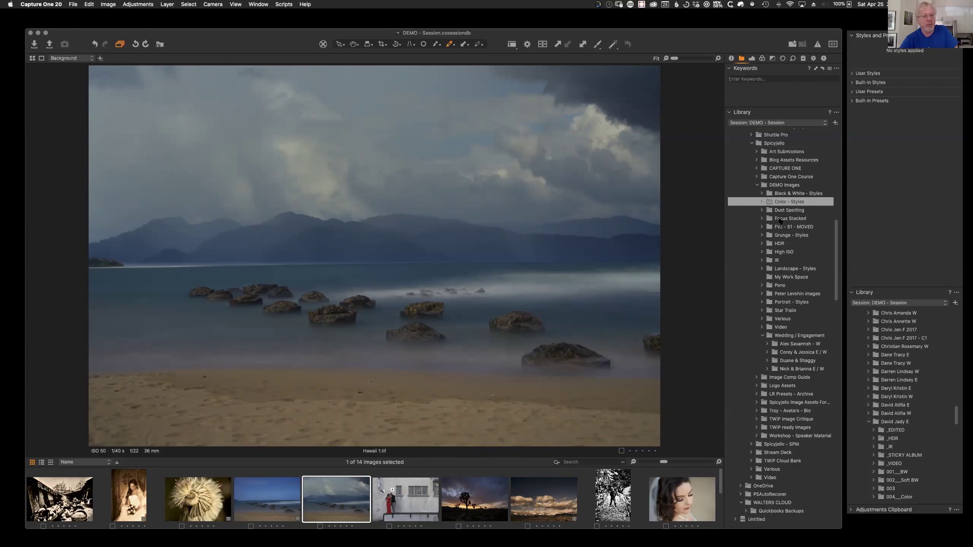
Step: Open the Grunge - Styles folder in the Library
{"action": "left_click", "coordinate": [781, 236]}
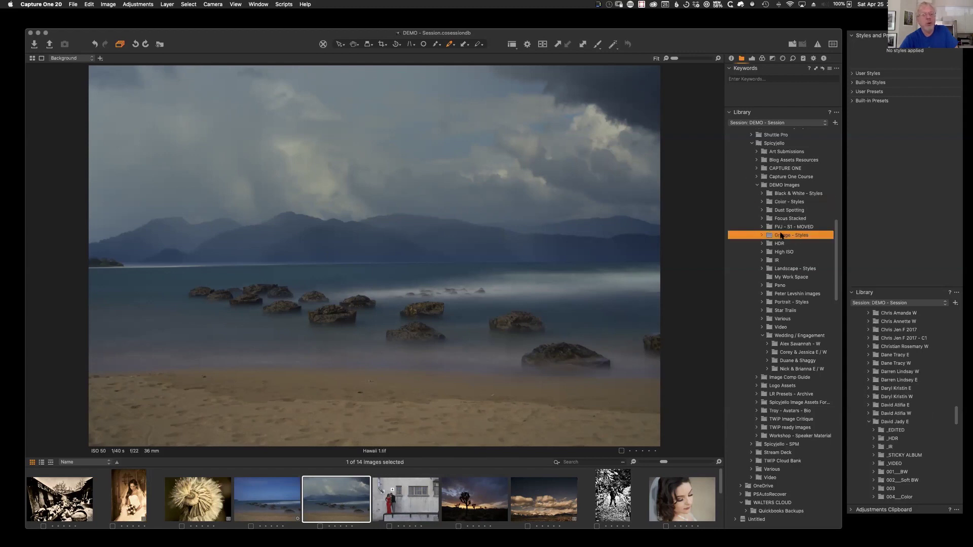
Step: Open the couple's Wedding subfolder and show its images as a full thumbnail grid
{"action": "left_click", "coordinate": [795, 353]}
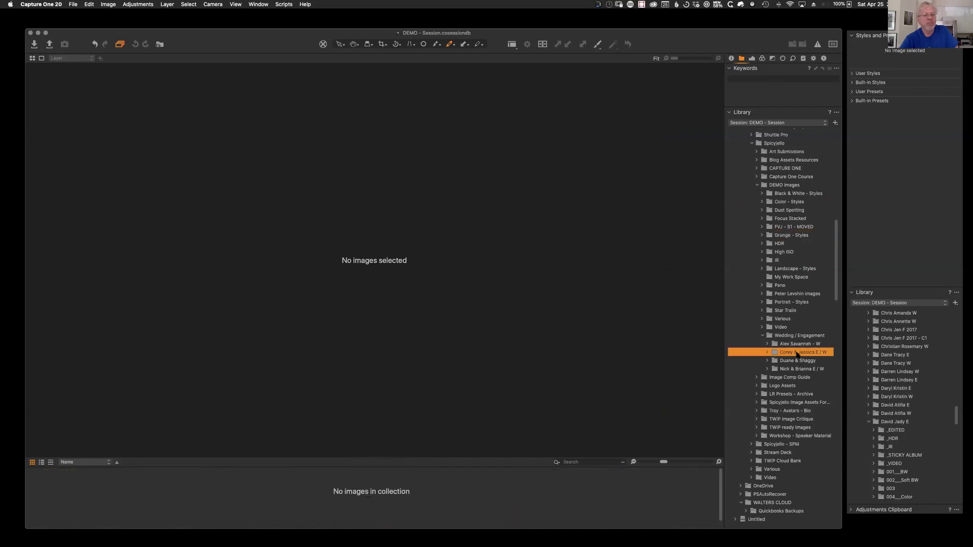
{"action": "left_click", "coordinate": [767, 352]}
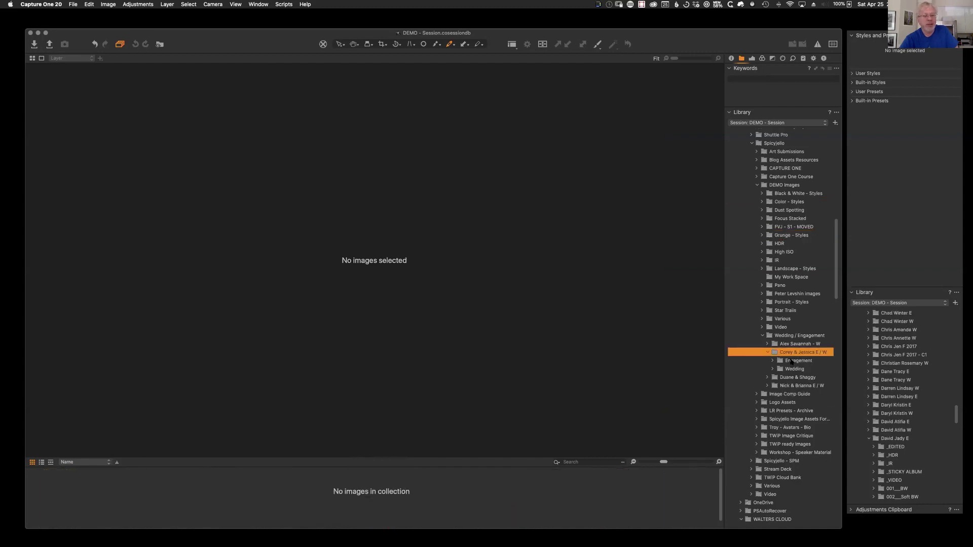
{"action": "left_click", "coordinate": [792, 370]}
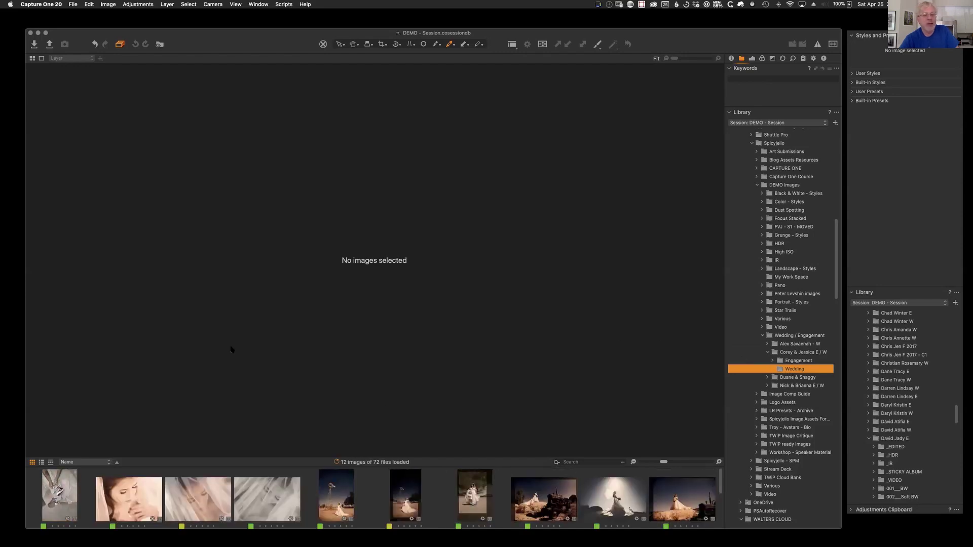
{"action": "key", "text": "alt+super+v"}
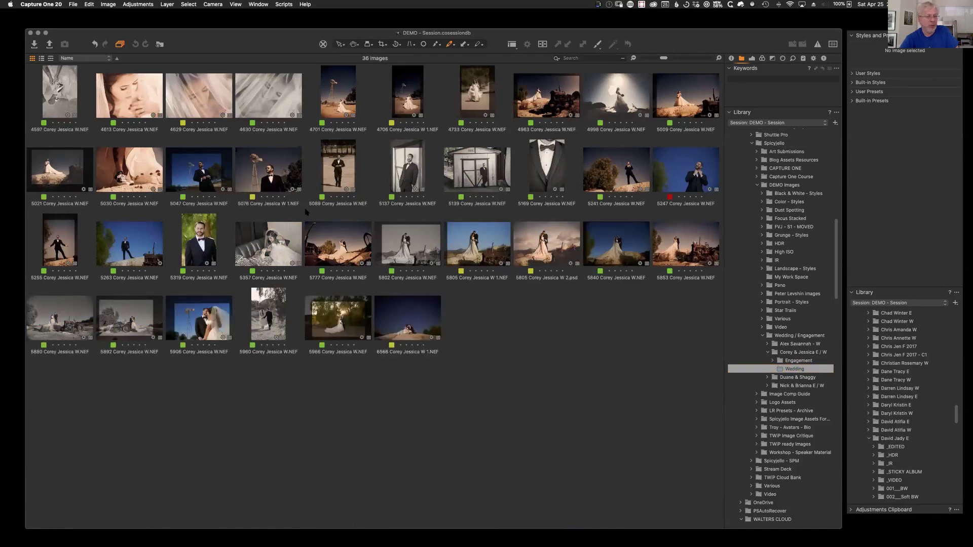
Step: Open photo 4706 in the viewer, then move on to the bride-and-tractor shot
{"action": "left_click", "coordinate": [409, 103]}
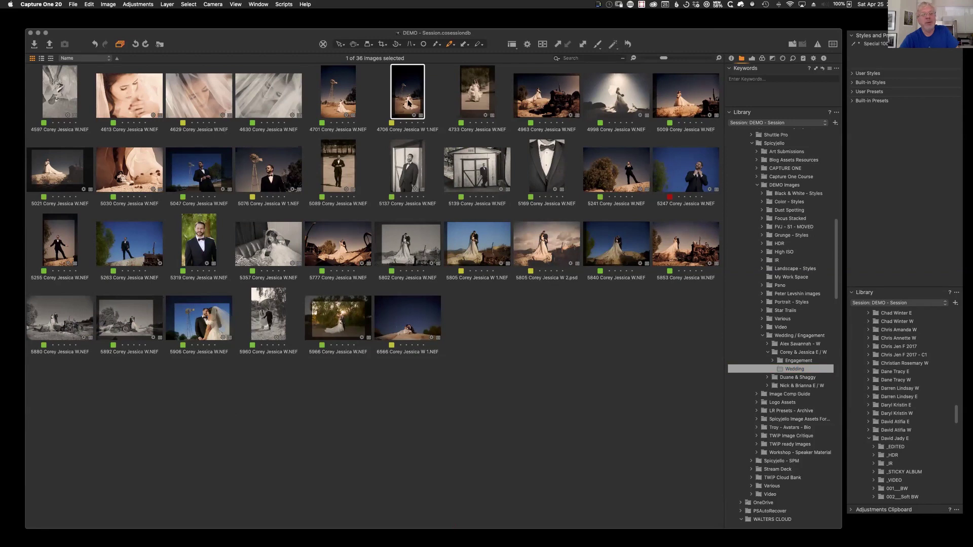
{"action": "double_click", "coordinate": [410, 103]}
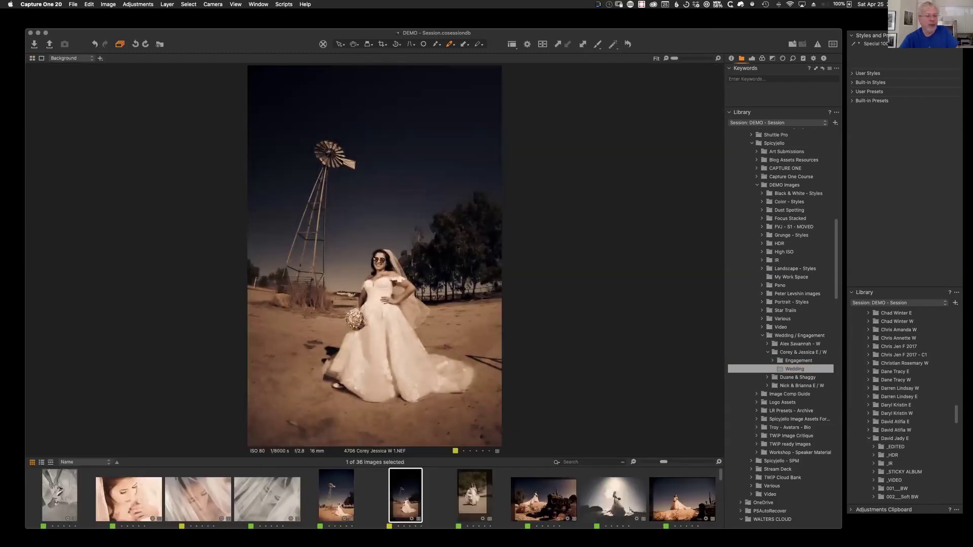
{"action": "key", "text": "Right"}
{"action": "key", "text": "Right"}
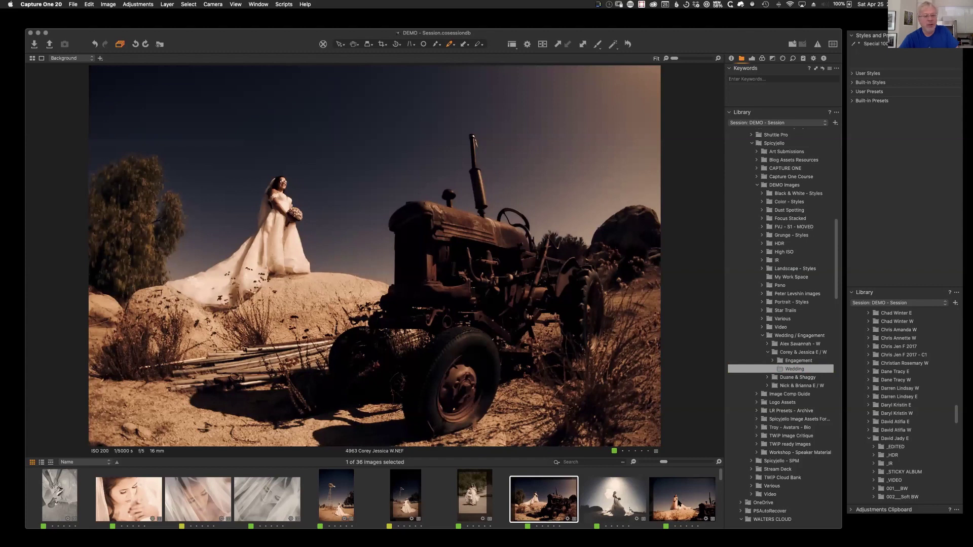
{"action": "left_click", "coordinate": [679, 501]}
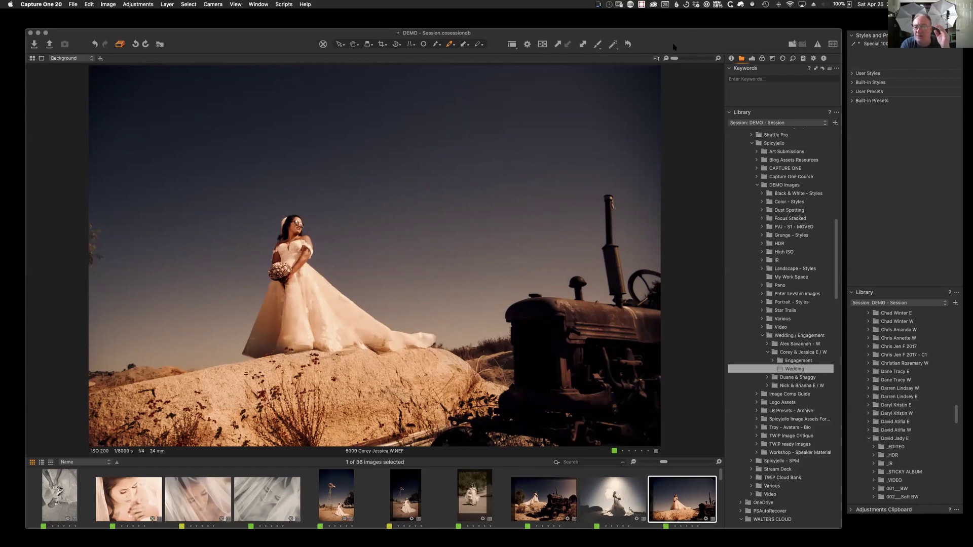
Step: Resize the Capture One main window slightly from its corner
{"action": "mouse_move", "coordinate": [839, 32]}
{"action": "left_mouse_down"}
{"action": "mouse_move", "coordinate": [823, 39]}
{"action": "mouse_move", "coordinate": [832, 34]}
{"action": "left_mouse_up"}
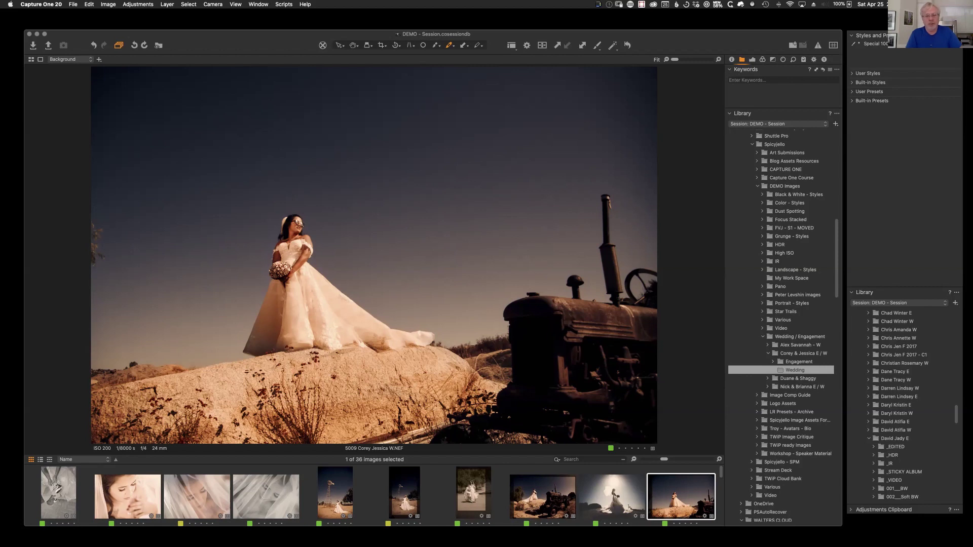
Step: Browse the Library folders through to the Various folder's 71 images
{"action": "left_click", "coordinate": [787, 237]}
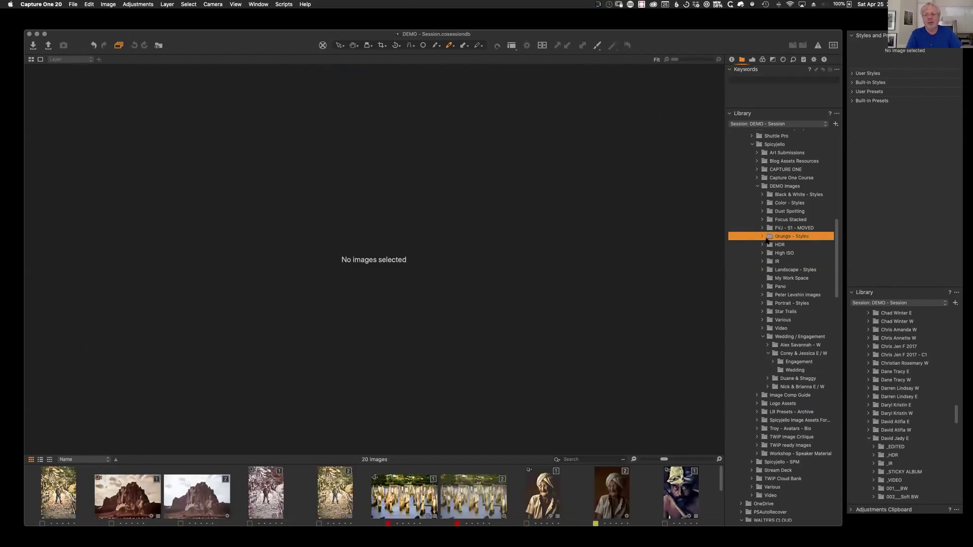
{"action": "left_click", "coordinate": [780, 228]}
{"action": "left_click", "coordinate": [778, 220]}
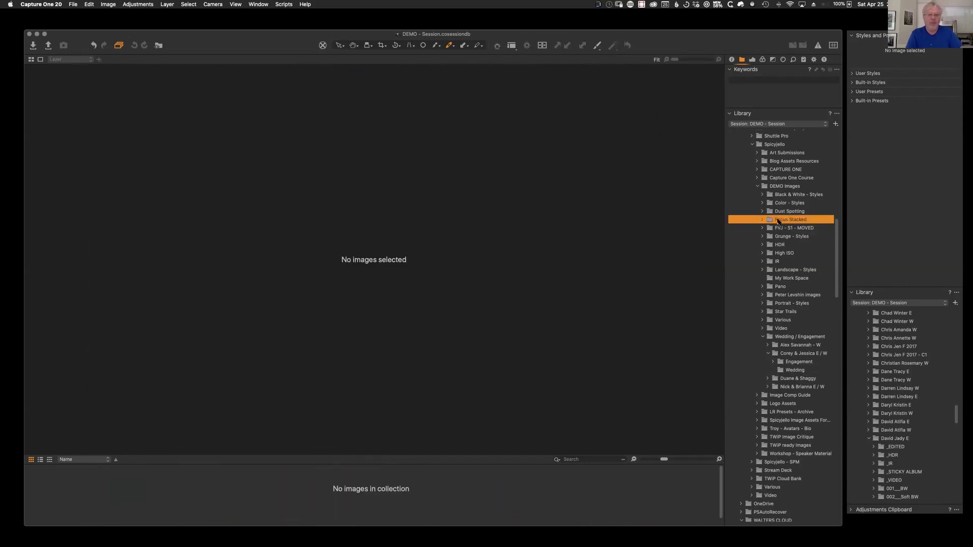
{"action": "left_click", "coordinate": [783, 319]}
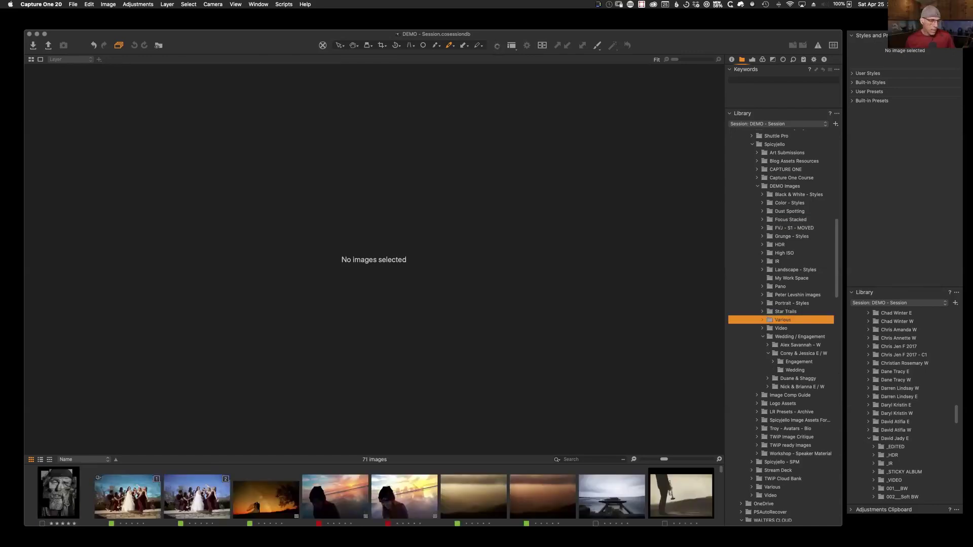
Step: View both wedding group photos, then open Mormon Row.DNG from the filmstrip
{"action": "left_click", "coordinate": [127, 496]}
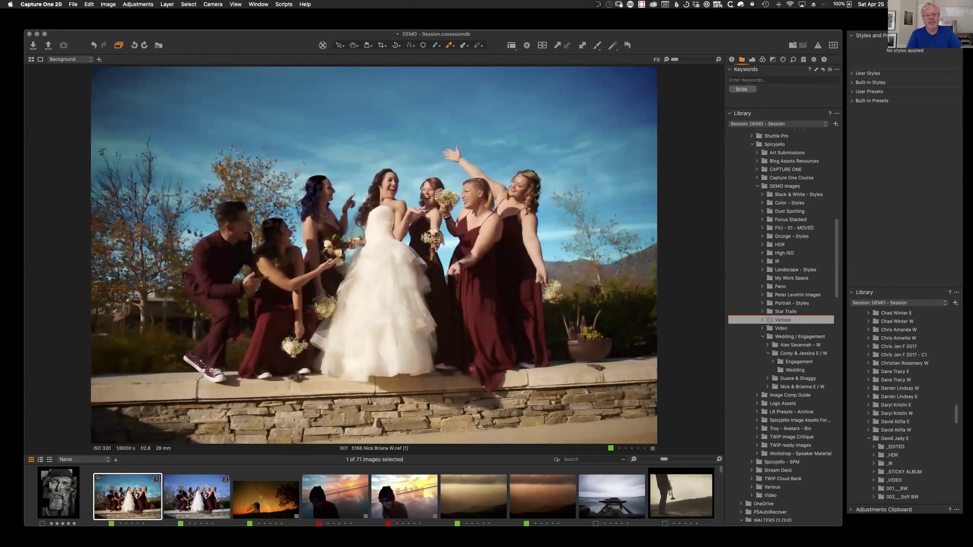
{"action": "left_click", "coordinate": [218, 497]}
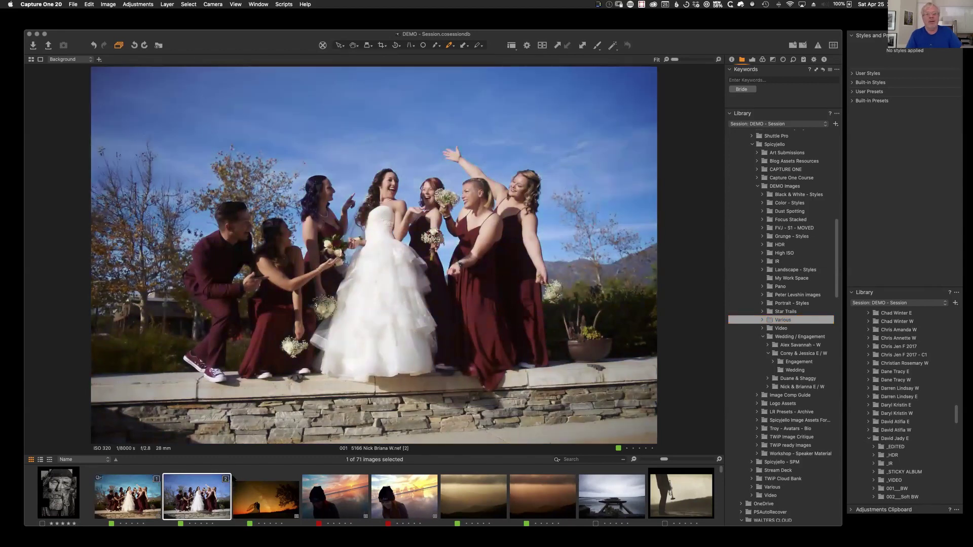
{"action": "left_click_drag", "start_coordinate": [721, 471], "coordinate": [722, 500]}
{"action": "left_click", "coordinate": [614, 491]}
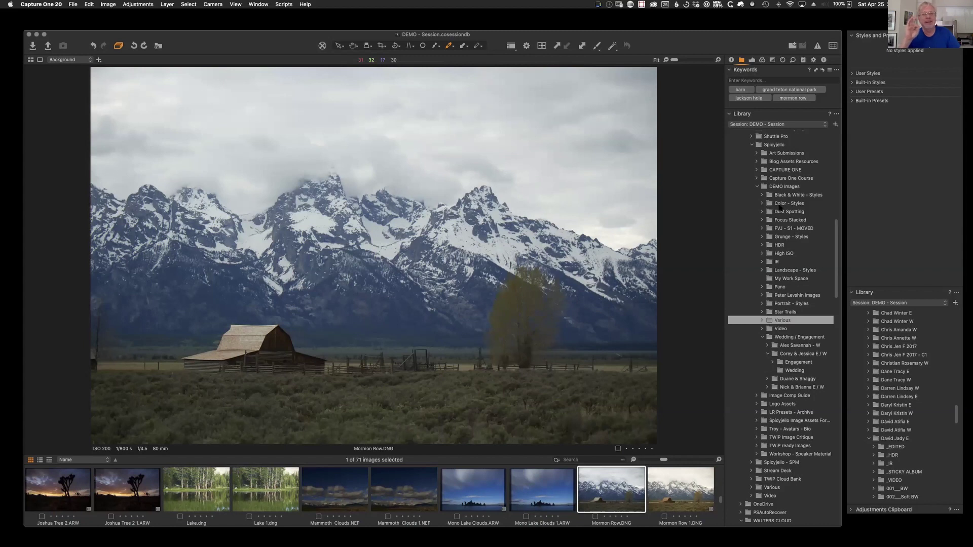
Step: Browse the Color, Landscape and Black & White Styles folders, then open Fern - Leaf.dng with colour tools
{"action": "left_click", "coordinate": [780, 206]}
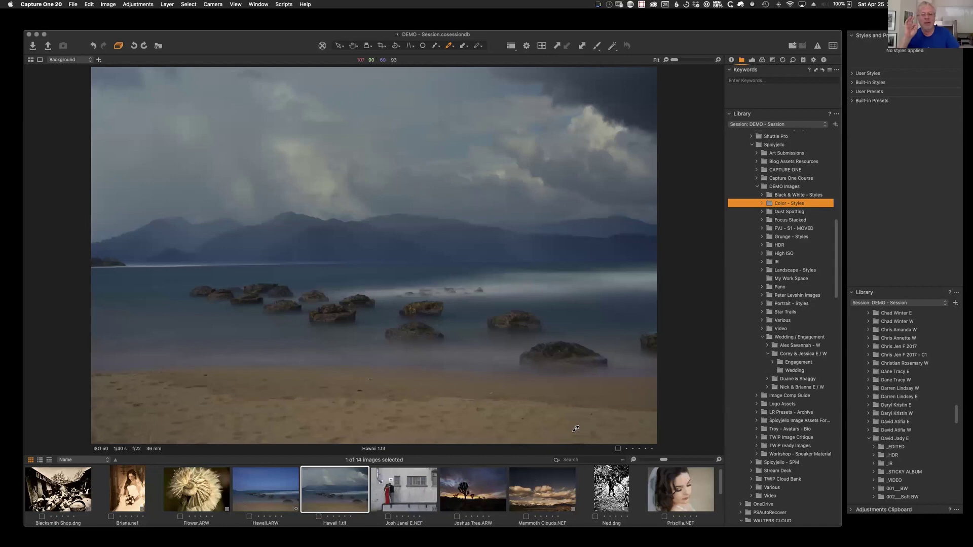
{"action": "scroll", "coordinate": [545, 489], "scroll_direction": "down", "scroll_amount": 3}
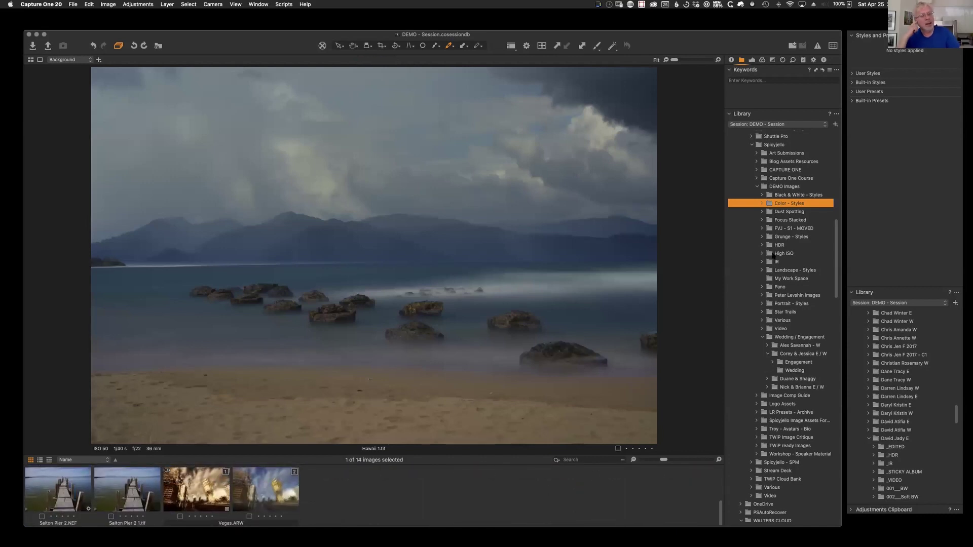
{"action": "left_click", "coordinate": [787, 272]}
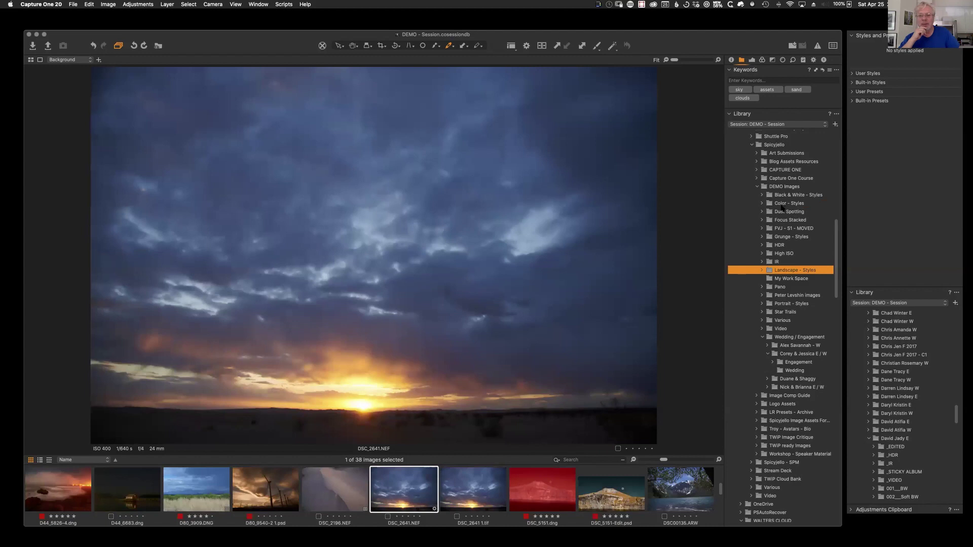
{"action": "left_click", "coordinate": [779, 195]}
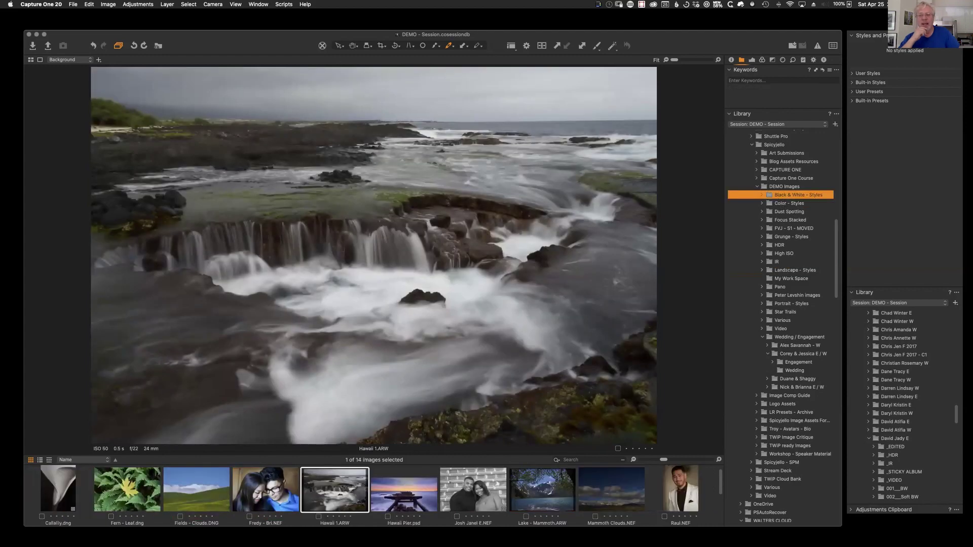
{"action": "left_click", "coordinate": [130, 501]}
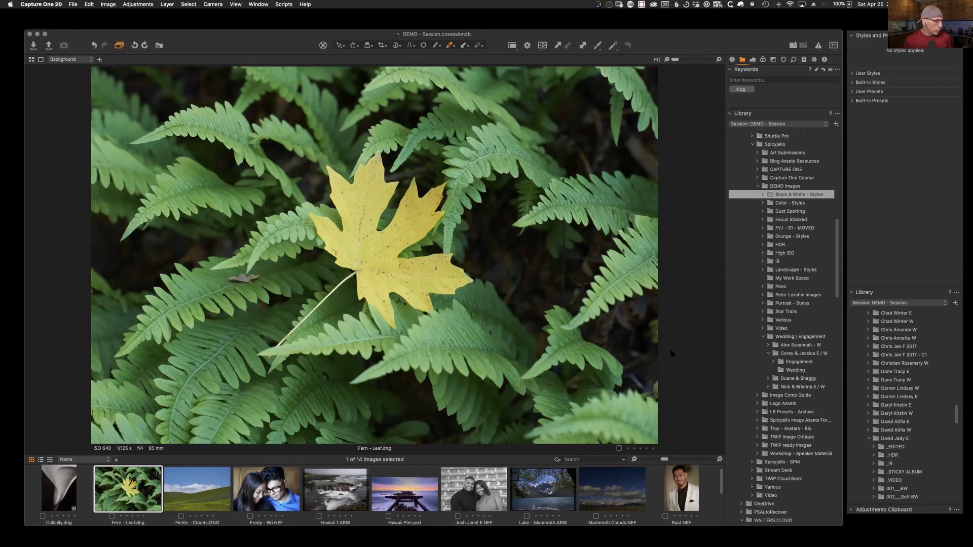
{"action": "left_click", "coordinate": [763, 60]}
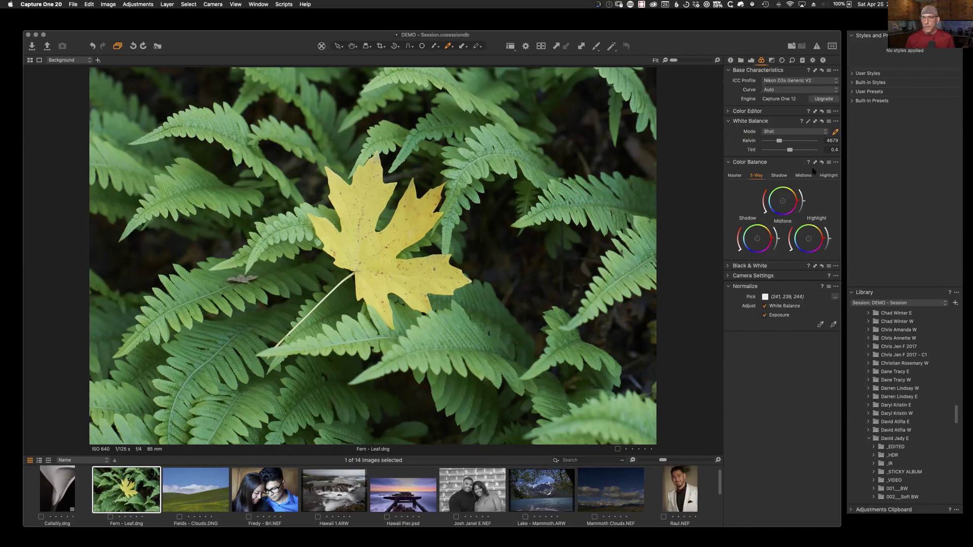
Step: Switch Color Balance to its single Master colour wheel
{"action": "left_click", "coordinate": [736, 175]}
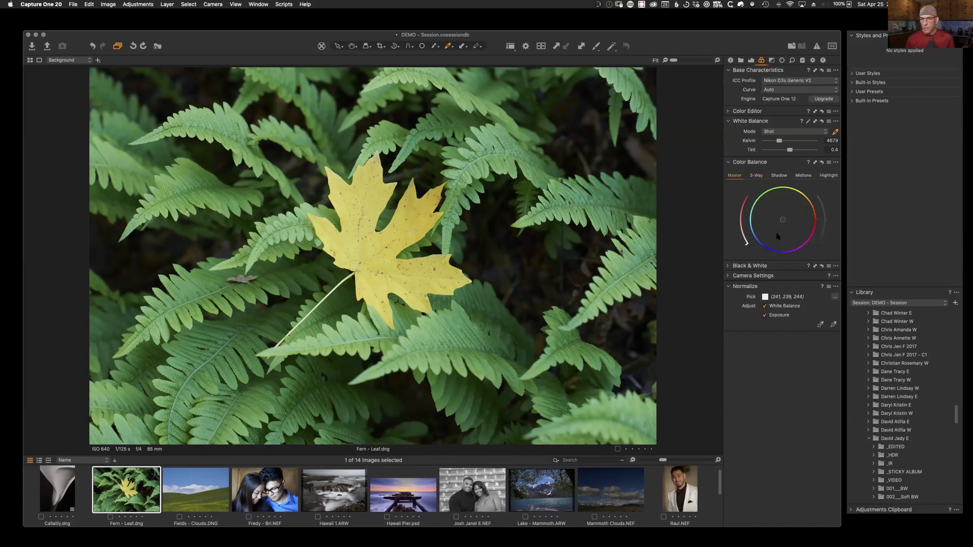
Step: In the basic Color Editor, try brightening, desaturating and re-saturating the fern's yellow leaf
{"action": "left_click", "coordinate": [729, 112]}
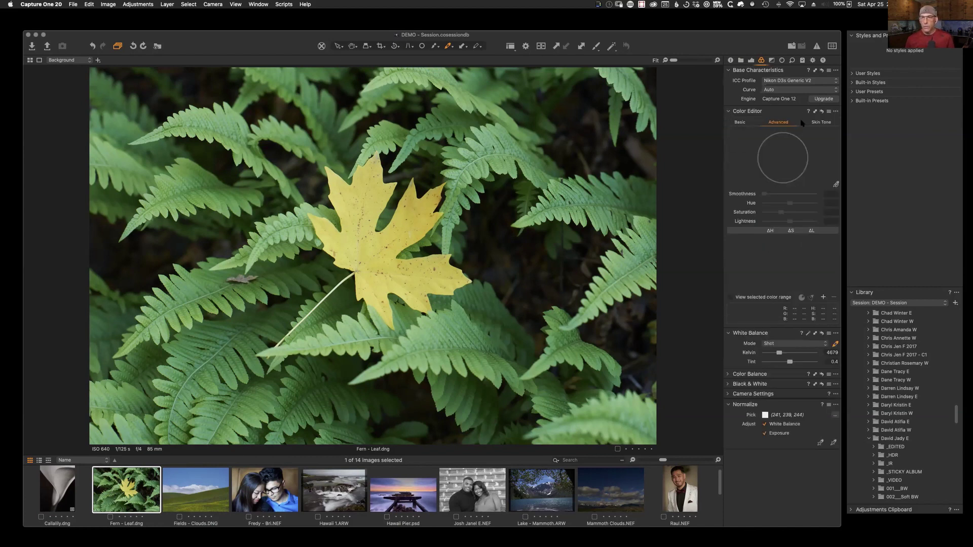
{"action": "left_click", "coordinate": [741, 123]}
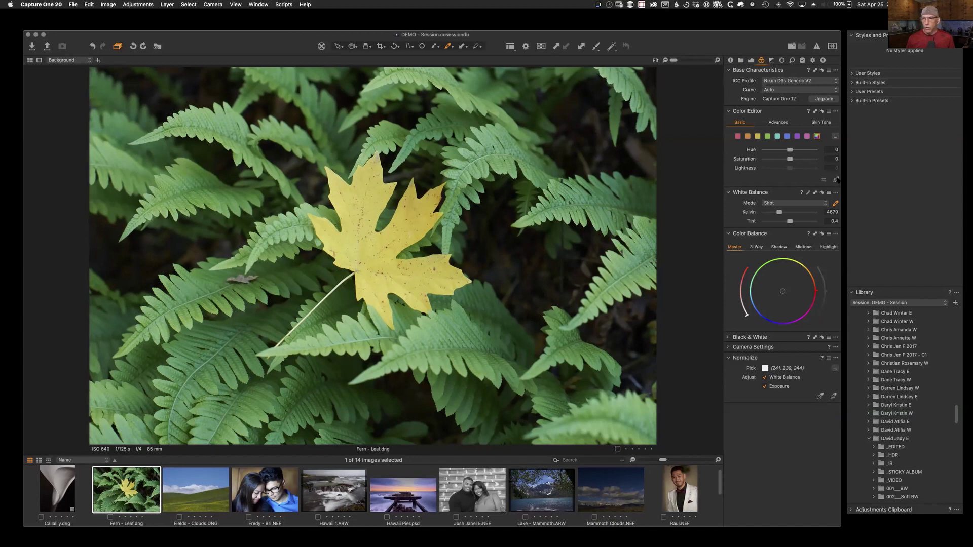
{"action": "left_click_drag", "start_coordinate": [415, 218], "coordinate": [411, 190]}
{"action": "key", "text": "super+z"}
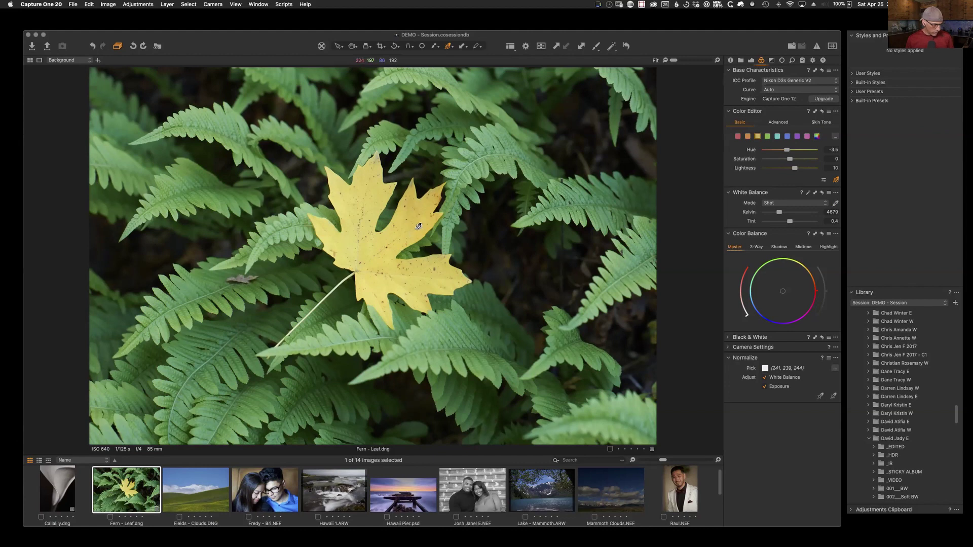
{"action": "left_click", "coordinate": [420, 208]}
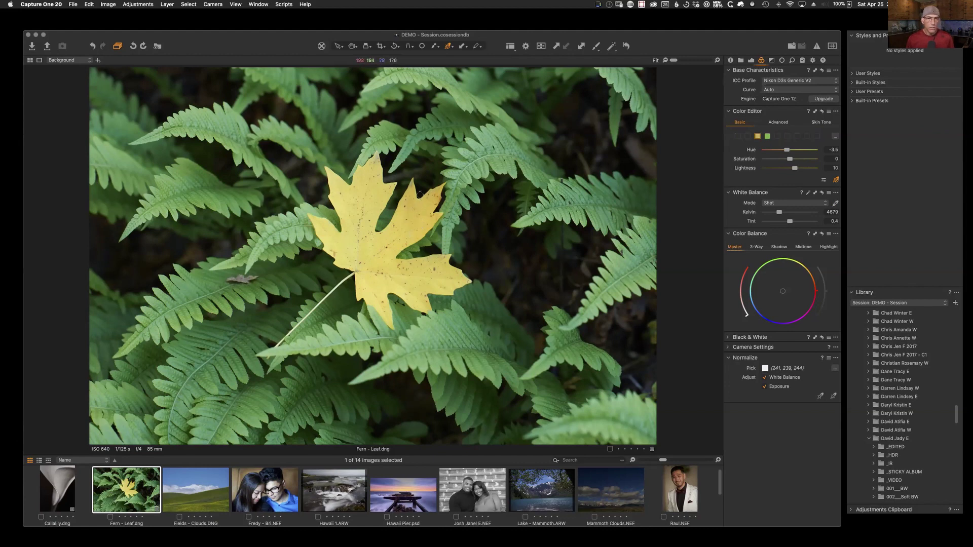
{"action": "left_click_drag", "start_coordinate": [418, 237], "coordinate": [304, 238]}
{"action": "left_click_drag", "start_coordinate": [422, 213], "coordinate": [512, 213]}
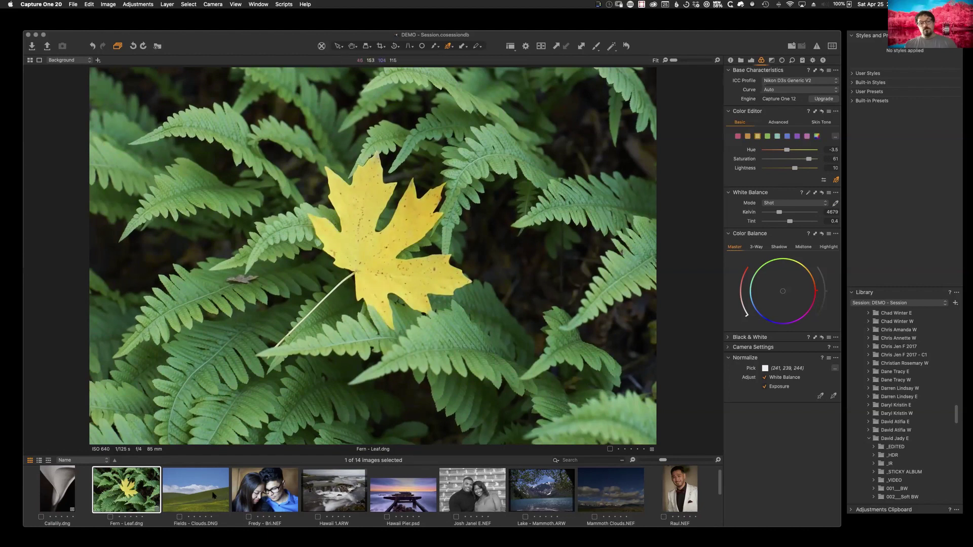
Step: Shift the blue sky's hue on Fields - Clouds, then edit Fern - Leaf in Advanced mode
{"action": "left_click", "coordinate": [214, 497]}
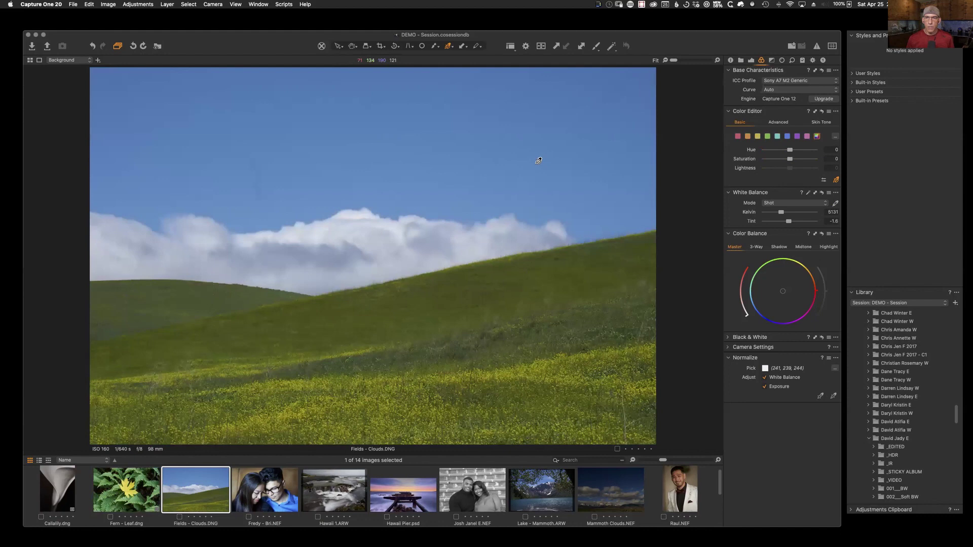
{"action": "left_click_drag", "start_coordinate": [516, 161], "coordinate": [499, 161]}
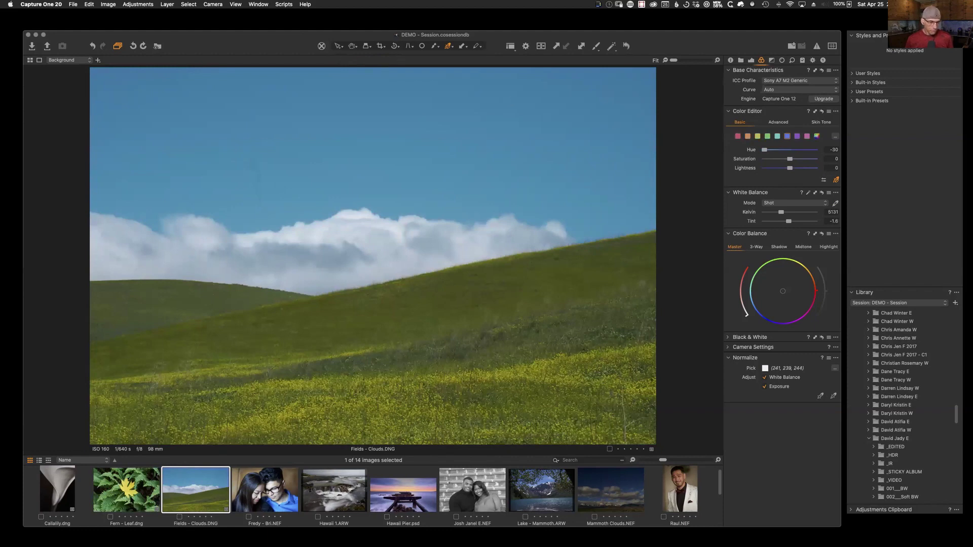
{"action": "left_click", "coordinate": [133, 498]}
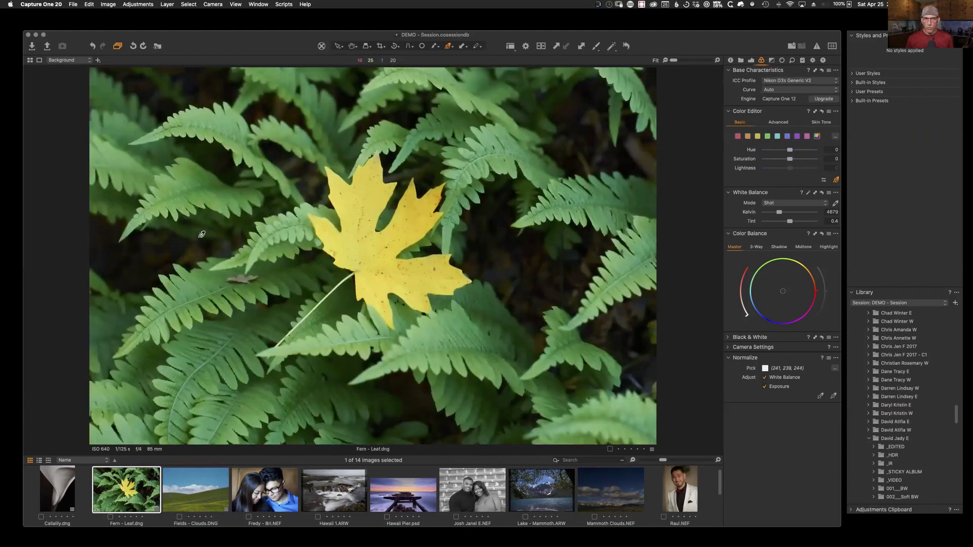
{"action": "left_click", "coordinate": [778, 122]}
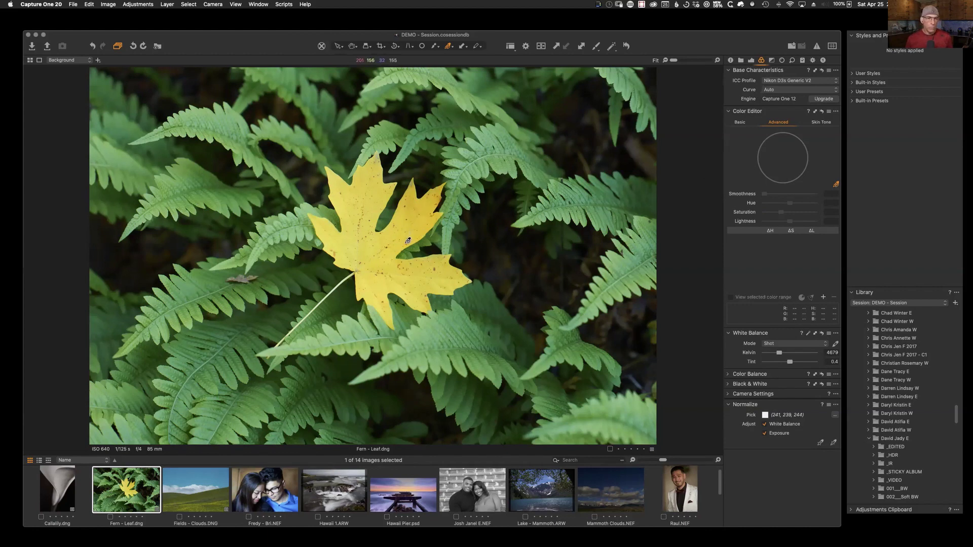
Step: Create a masked adjustment layer from the leaf's yellow colour range
{"action": "left_click", "coordinate": [394, 246]}
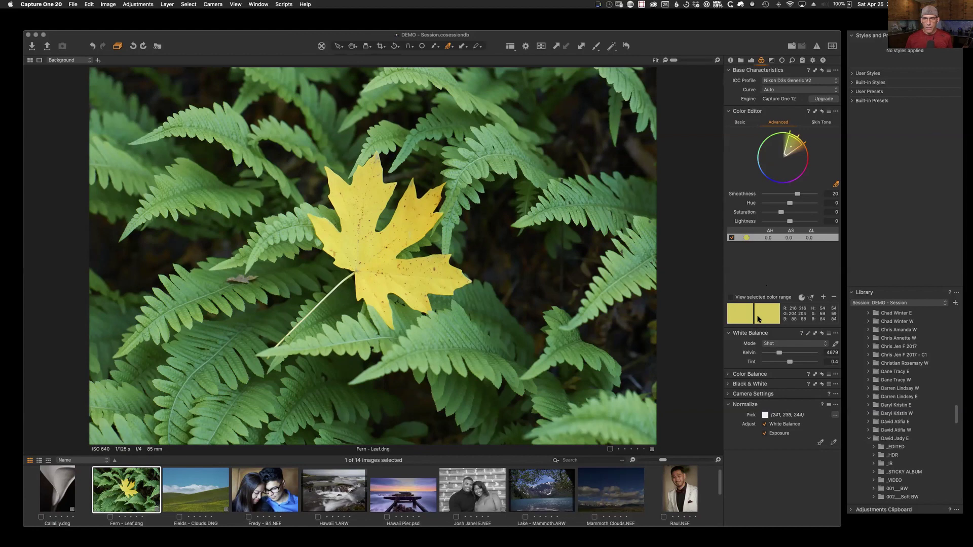
{"action": "left_click", "coordinate": [835, 112]}
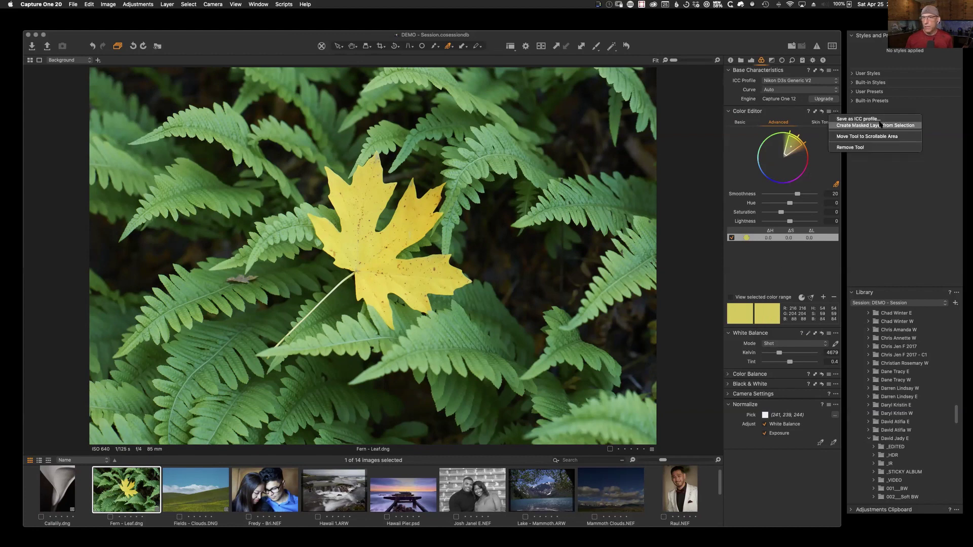
{"action": "left_click", "coordinate": [894, 126]}
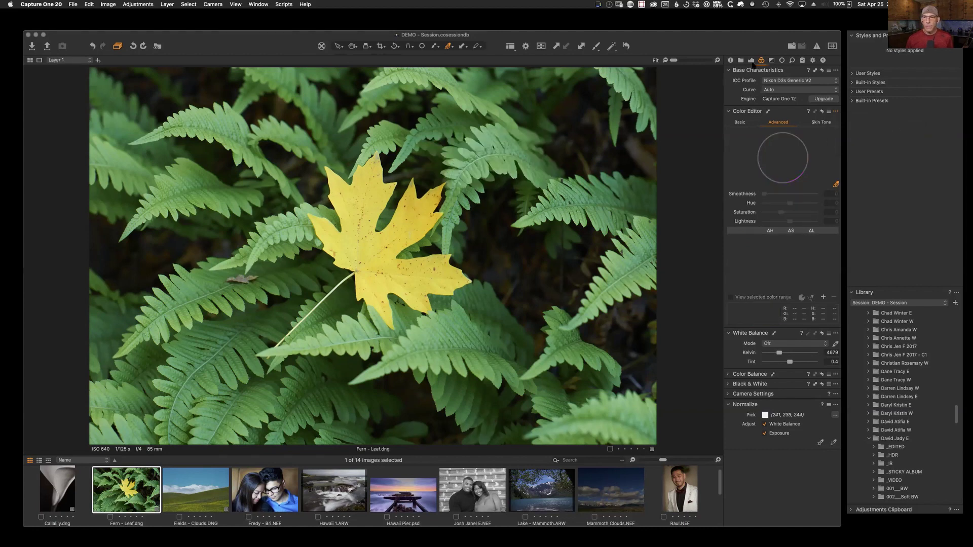
{"action": "left_click", "coordinate": [751, 60]}
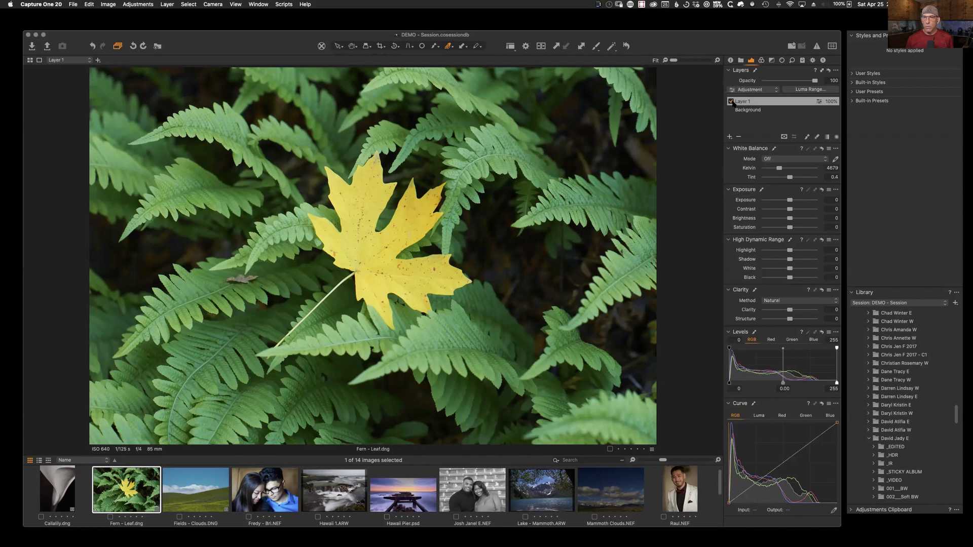
Step: Refine Layer 1's mask by painting and erasing the background, then raise Exposure to 0.23
{"action": "key", "text": "m"}
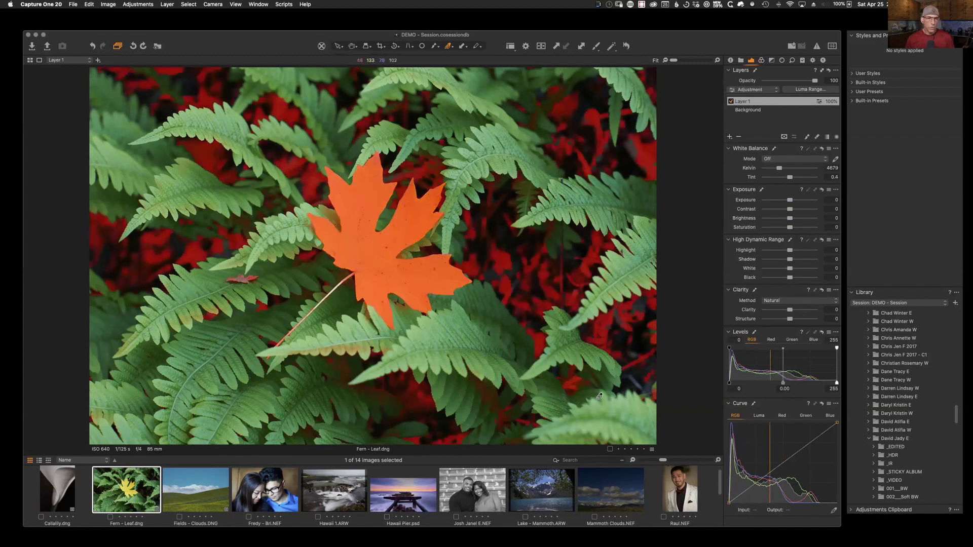
{"action": "key", "text": "m"}
{"action": "key", "text": "m"}
{"action": "key", "text": "m"}
{"action": "key", "text": "m"}
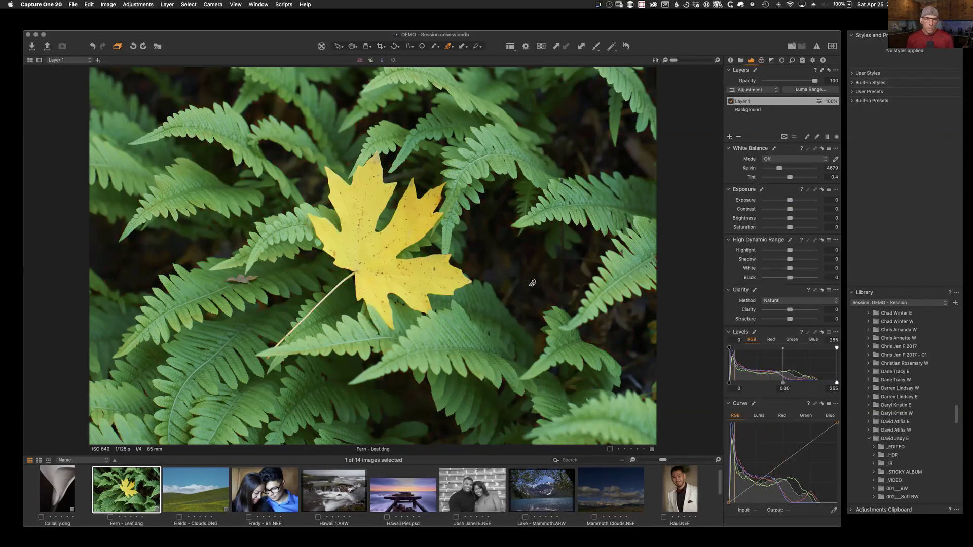
{"action": "key", "text": "m"}
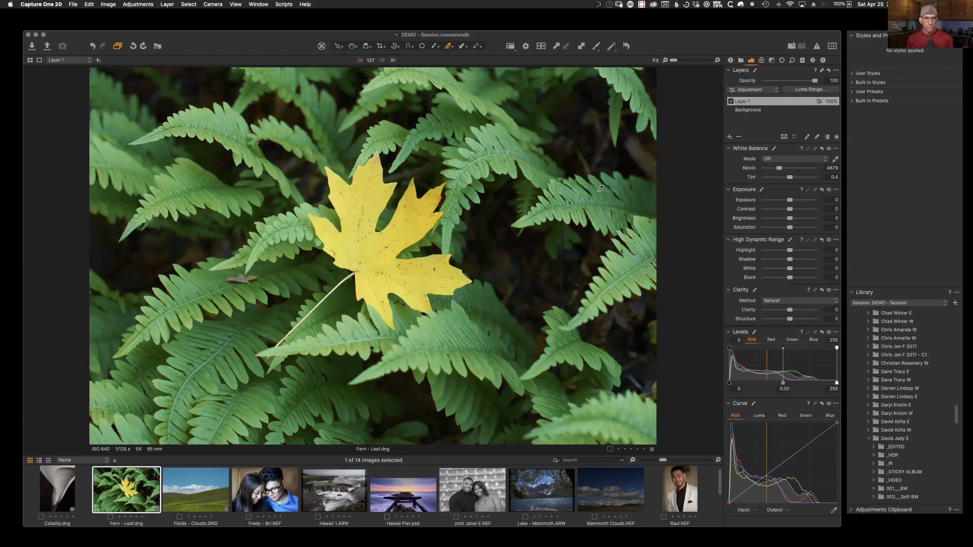
{"action": "key", "text": "m"}
{"action": "left_click", "coordinate": [816, 136]}
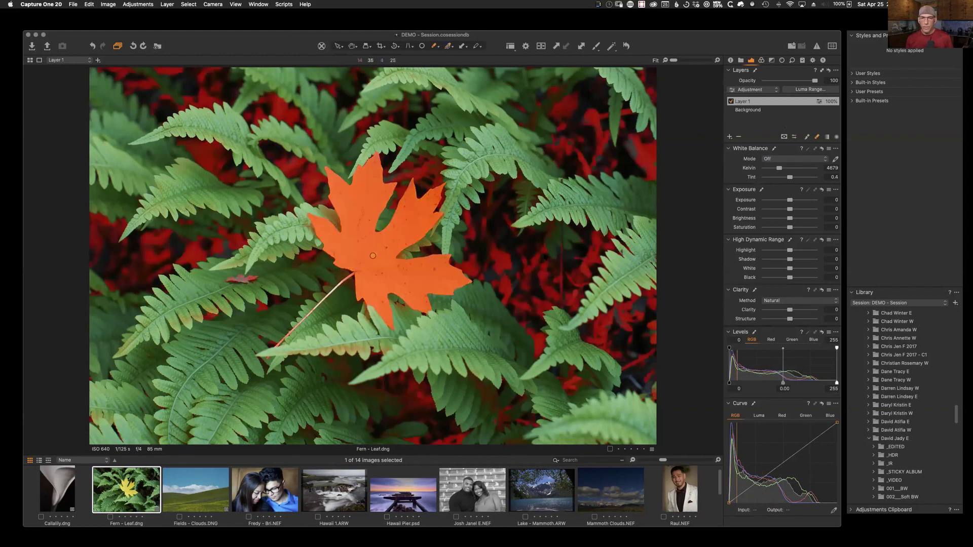
{"action": "left_click_drag", "start_coordinate": [563, 232], "coordinate": [559, 284]}
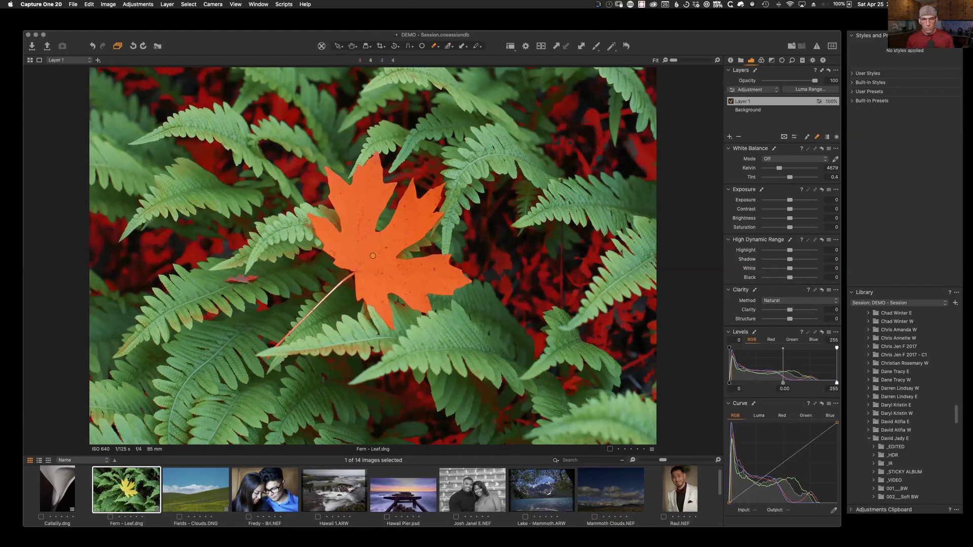
{"action": "right_click", "coordinate": [531, 265], "text": "alt"}
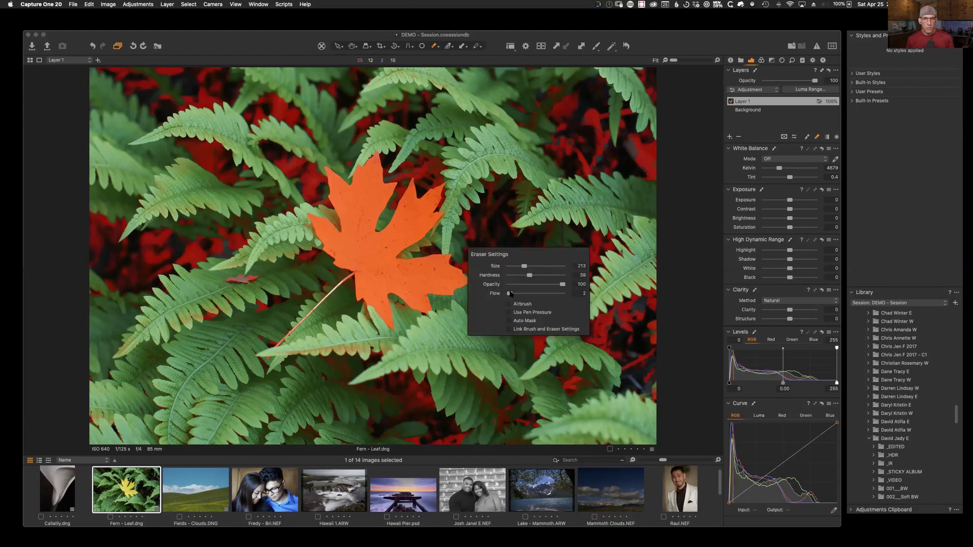
{"action": "key", "text": "super+z"}
{"action": "mouse_move", "coordinate": [563, 96]}
{"action": "left_mouse_down"}
{"action": "mouse_move", "coordinate": [527, 140]}
{"action": "mouse_move", "coordinate": [593, 172]}
{"action": "mouse_move", "coordinate": [588, 284]}
{"action": "mouse_move", "coordinate": [497, 291]}
{"action": "mouse_move", "coordinate": [471, 261]}
{"action": "mouse_move", "coordinate": [466, 267]}
{"action": "left_mouse_up"}
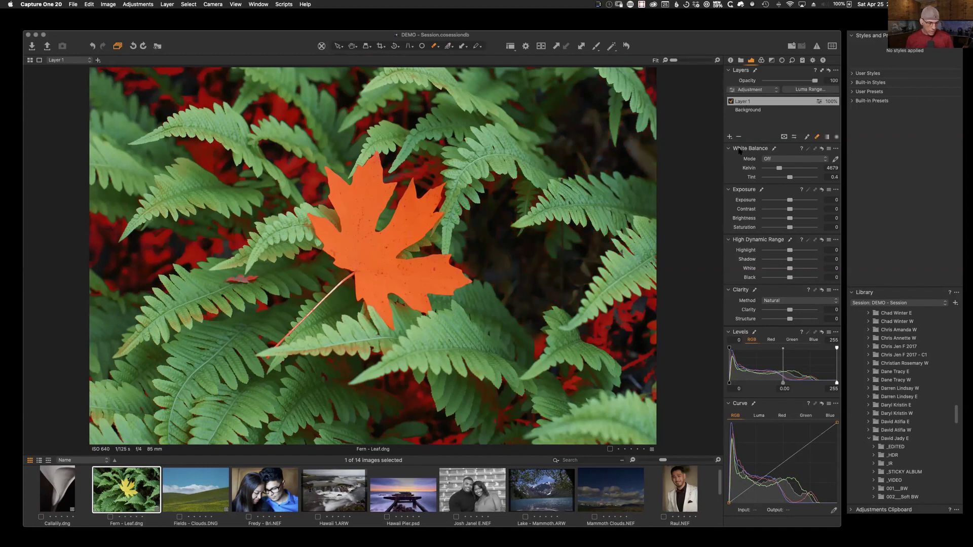
{"action": "mouse_move", "coordinate": [790, 201]}
{"action": "left_mouse_down"}
{"action": "mouse_move", "coordinate": [799, 207]}
{"action": "mouse_move", "coordinate": [790, 205]}
{"action": "left_mouse_up"}
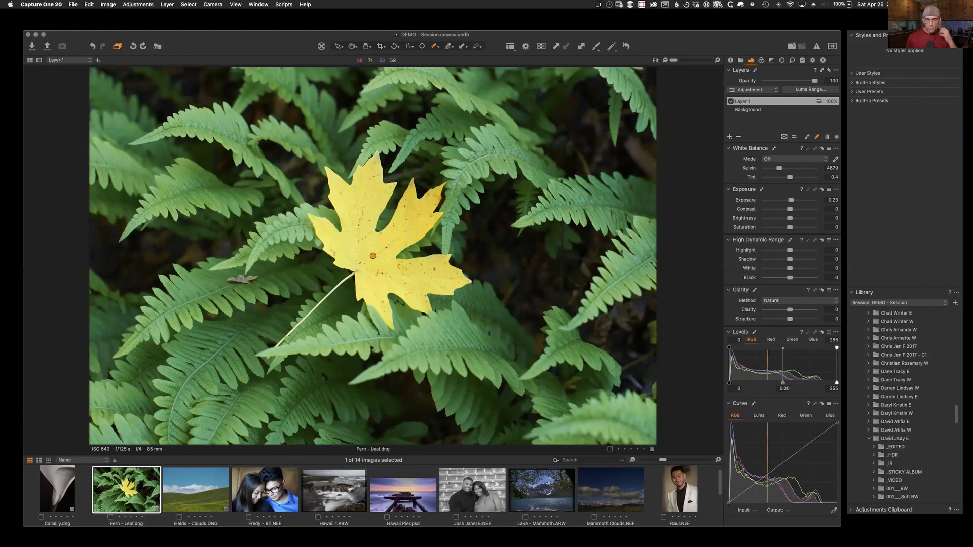
{"action": "scroll", "coordinate": [720, 472], "scroll_direction": "down", "scroll_amount": 3}
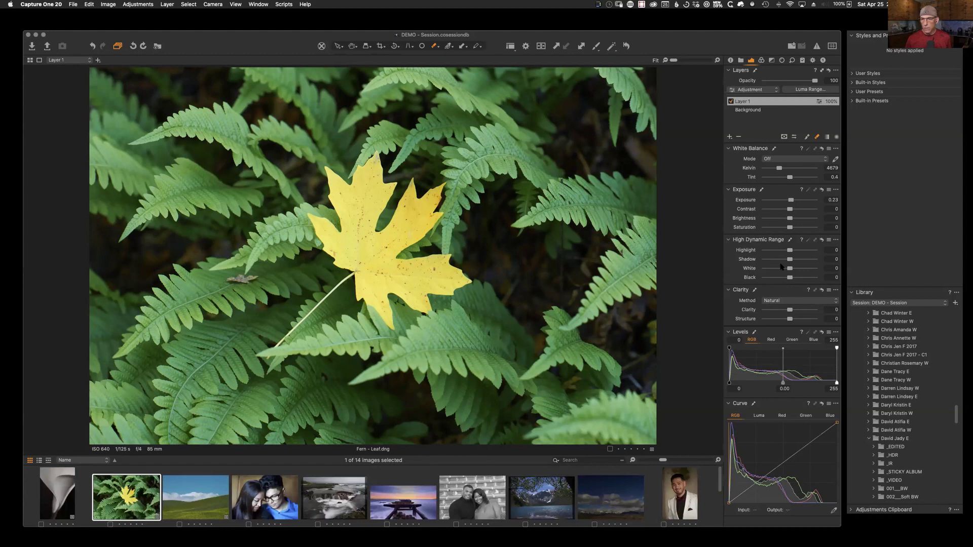
Step: Open Mormon Row.DNG from the Various folder and add an empty adjustment layer, Layer 1
{"action": "left_click", "coordinate": [741, 60]}
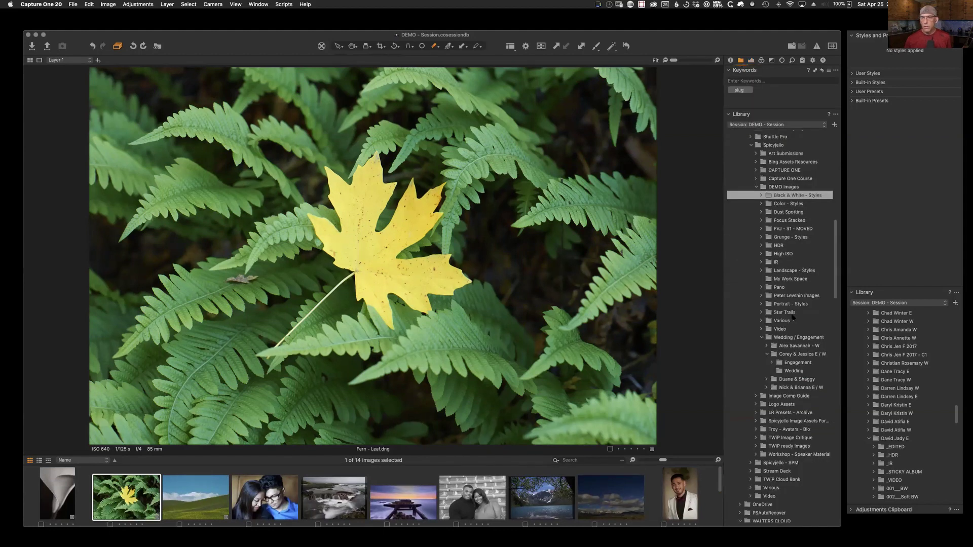
{"action": "left_click", "coordinate": [781, 320]}
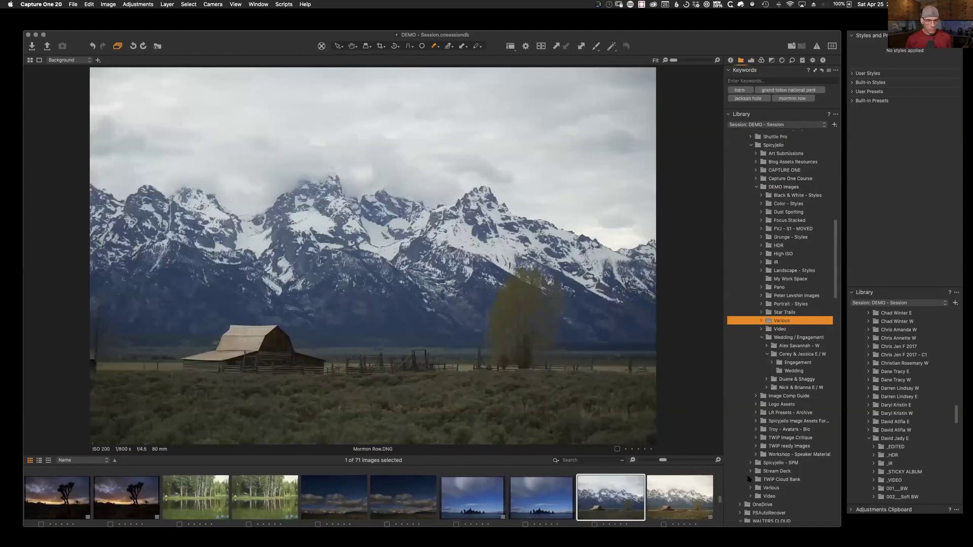
{"action": "left_click", "coordinate": [633, 508]}
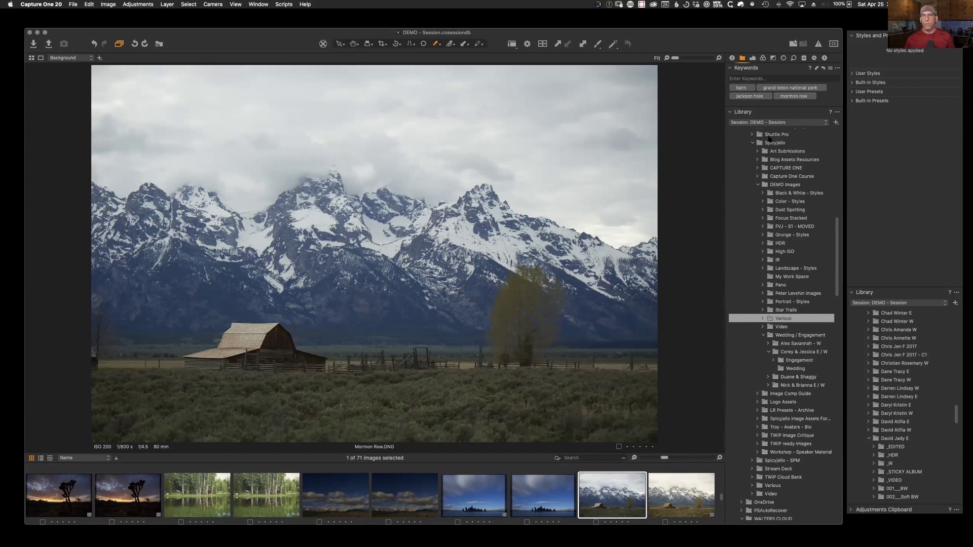
{"action": "left_click", "coordinate": [752, 58]}
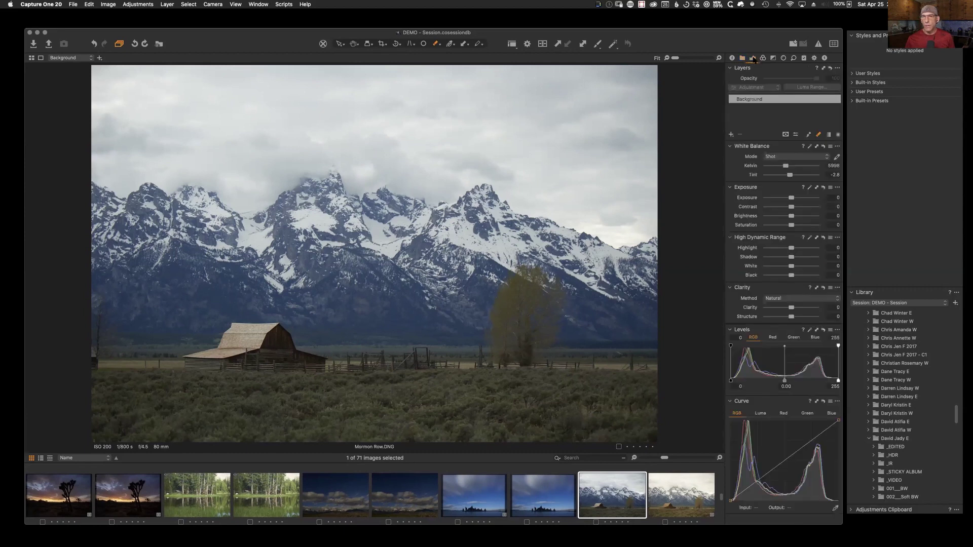
{"action": "left_click", "coordinate": [731, 135]}
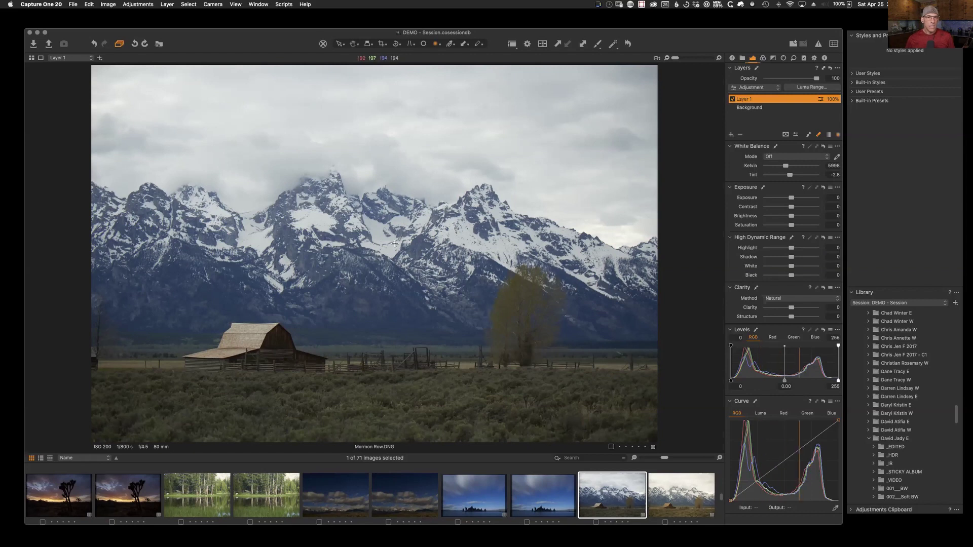
Step: Draw a top-down linear gradient mask over the sky and cool its white balance
{"action": "key", "text": "l"}
{"action": "left_click_drag", "start_coordinate": [369, 208], "coordinate": [371, 315]}
{"action": "left_click_drag", "start_coordinate": [370, 337], "coordinate": [434, 320]}
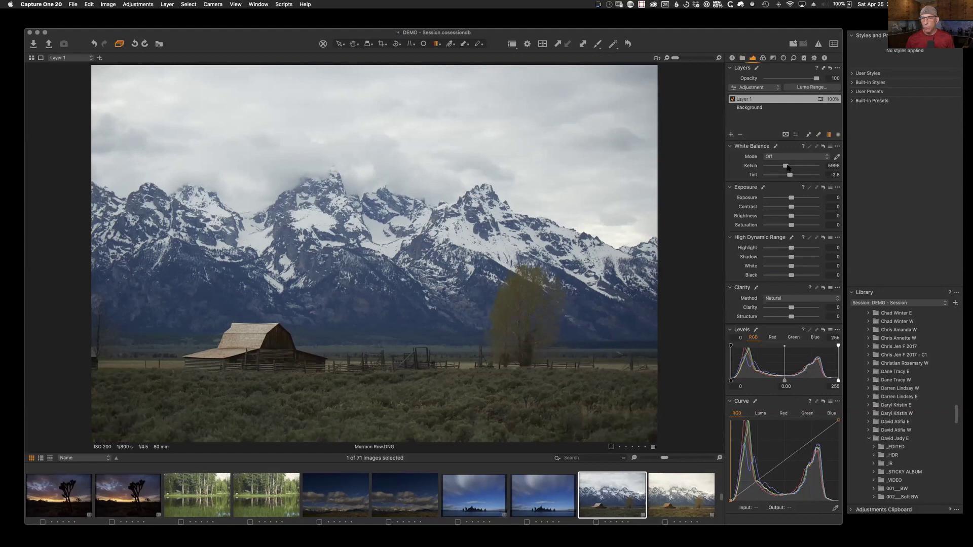
{"action": "left_click_drag", "start_coordinate": [785, 166], "coordinate": [781, 172]}
Step: Limit the sky mask to the brightest tones with Luma Range and fine-tune Kelvin to 3604
{"action": "left_click", "coordinate": [804, 88]}
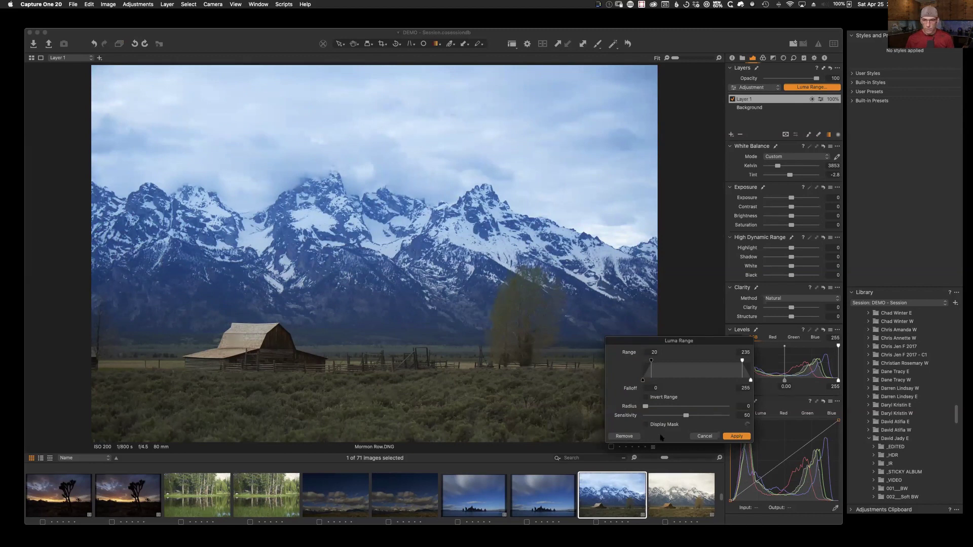
{"action": "left_click_drag", "start_coordinate": [652, 360], "coordinate": [716, 363]}
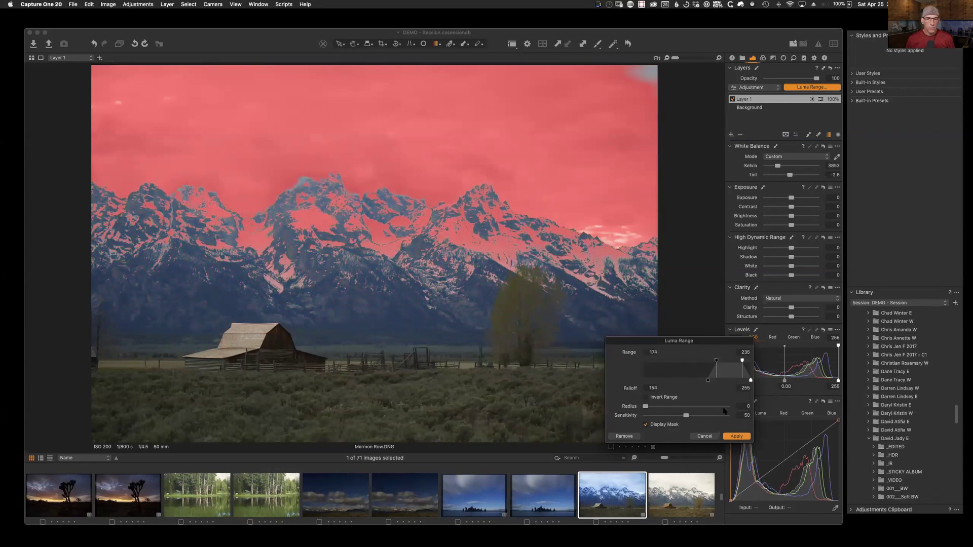
{"action": "left_click", "coordinate": [646, 425]}
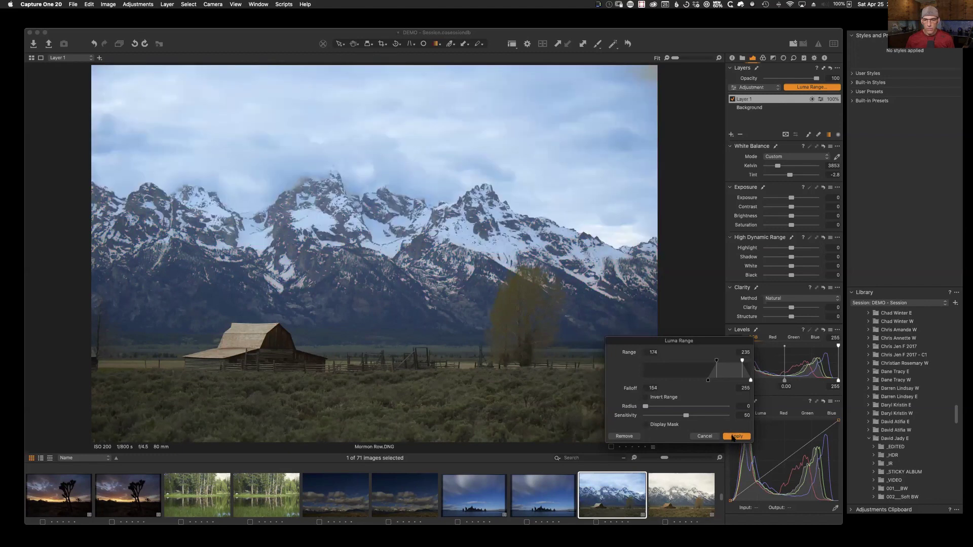
{"action": "left_click", "coordinate": [735, 436]}
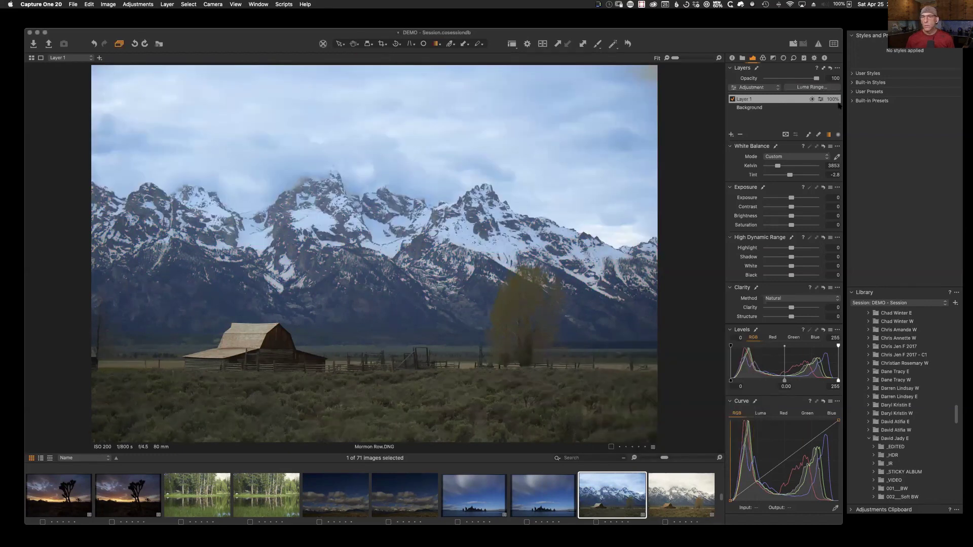
{"action": "left_click", "coordinate": [807, 88]}
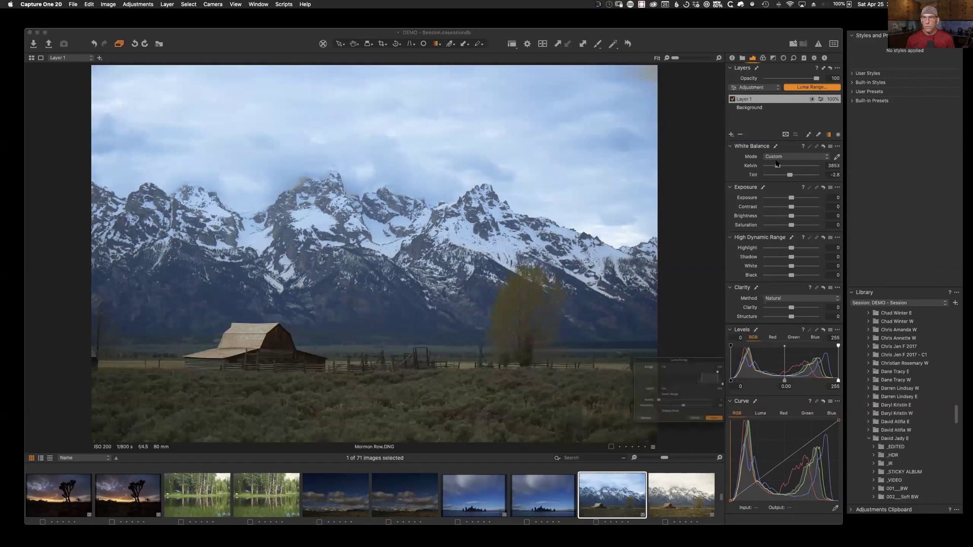
{"action": "left_click", "coordinate": [656, 426]}
{"action": "left_click", "coordinate": [654, 429]}
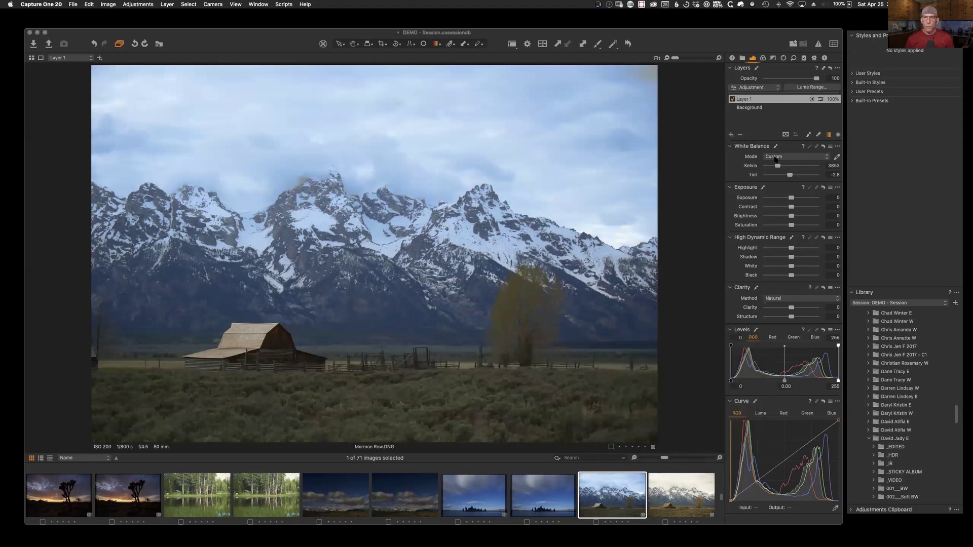
{"action": "left_click_drag", "start_coordinate": [778, 167], "coordinate": [781, 173]}
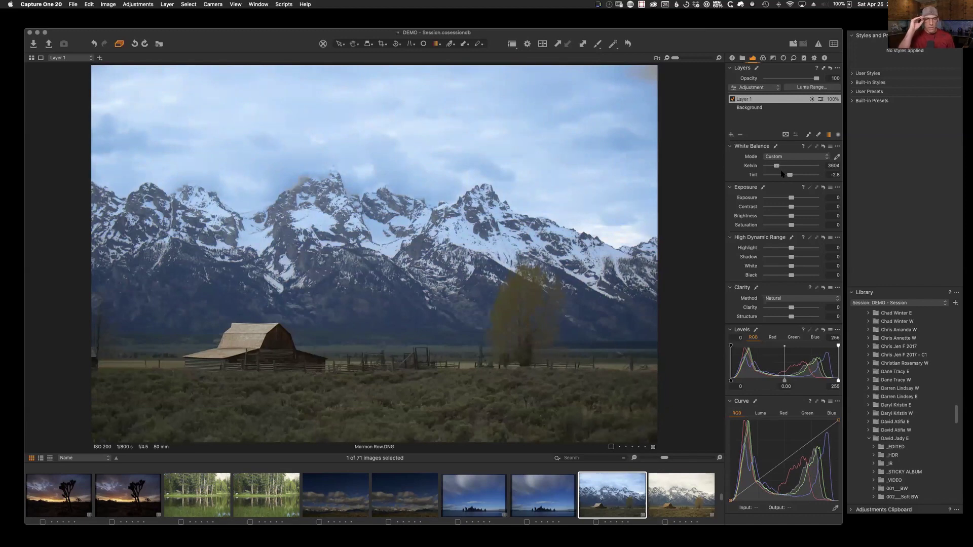
Step: Add Layer 2 and paint its mask over the barn roof
{"action": "left_click", "coordinate": [731, 135]}
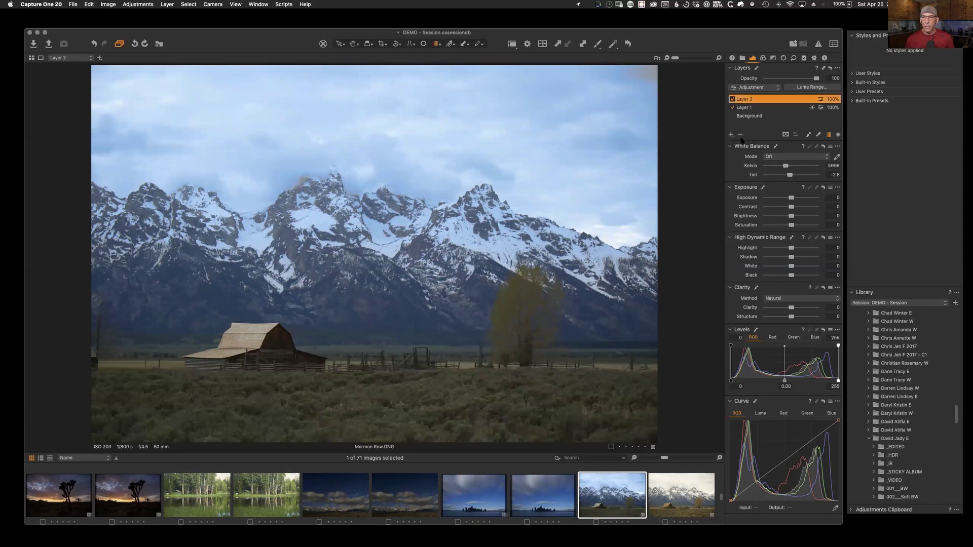
{"action": "left_click", "coordinate": [809, 136]}
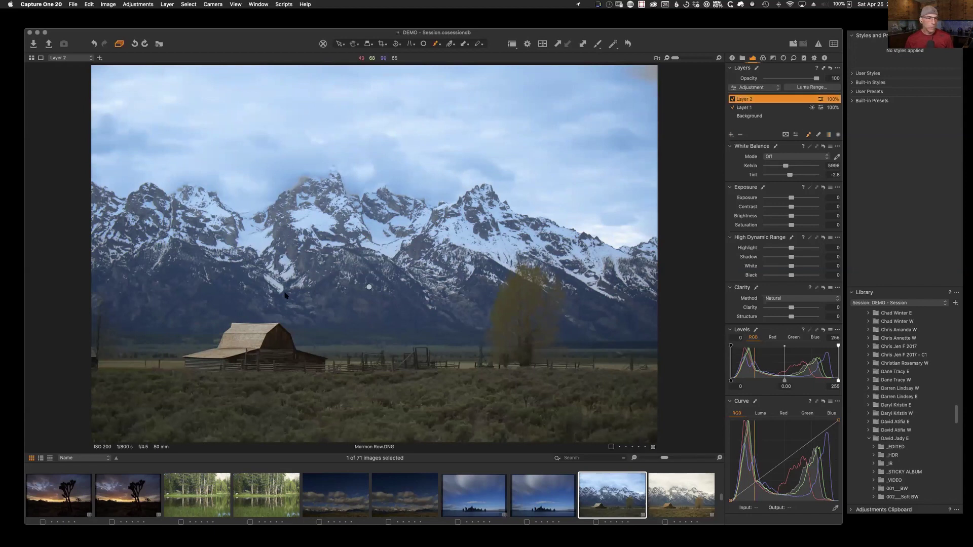
{"action": "left_click_drag", "start_coordinate": [241, 331], "coordinate": [215, 346]}
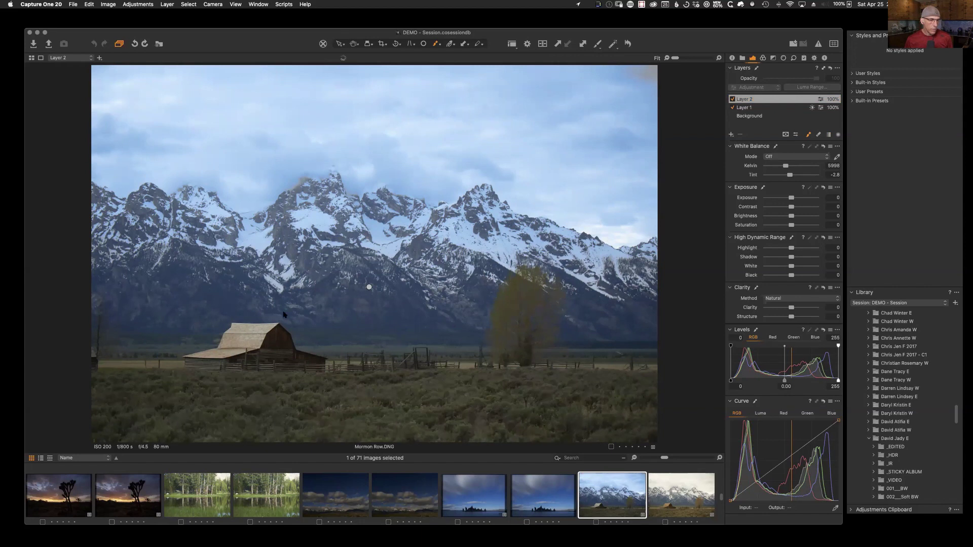
{"action": "left_click", "coordinate": [240, 329]}
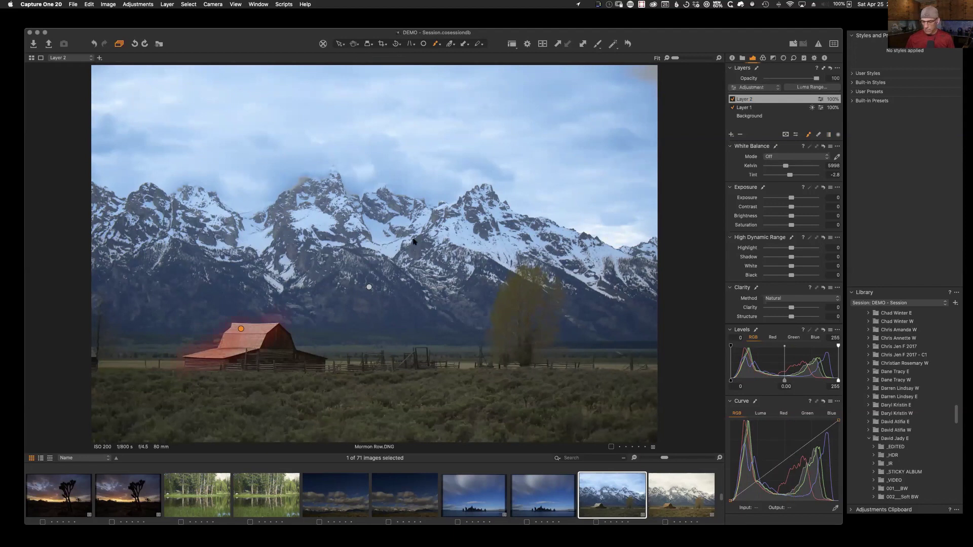
{"action": "right_click", "coordinate": [331, 357]}
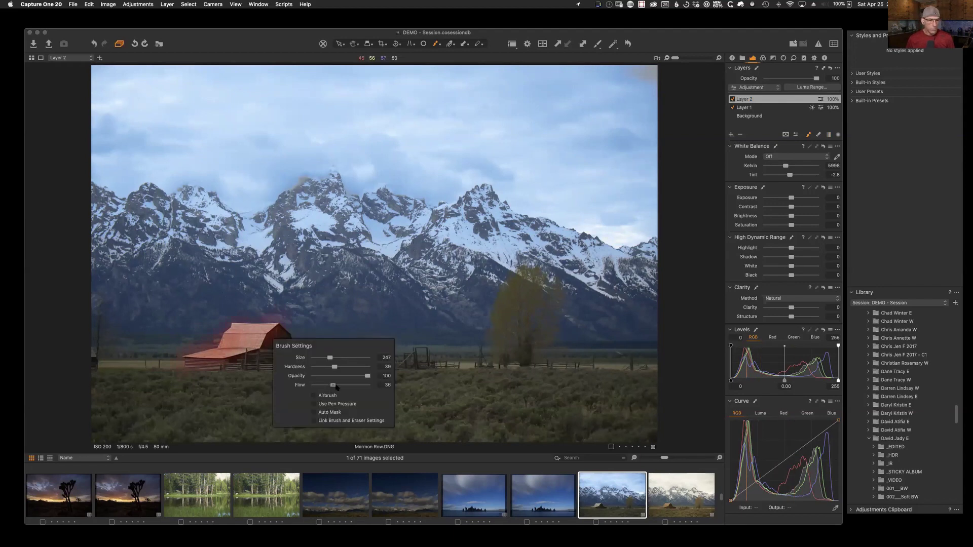
{"action": "mouse_move", "coordinate": [269, 338]}
{"action": "left_mouse_down"}
{"action": "mouse_move", "coordinate": [220, 341]}
{"action": "mouse_move", "coordinate": [218, 359]}
{"action": "mouse_move", "coordinate": [197, 361]}
{"action": "mouse_move", "coordinate": [255, 331]}
{"action": "left_mouse_up"}
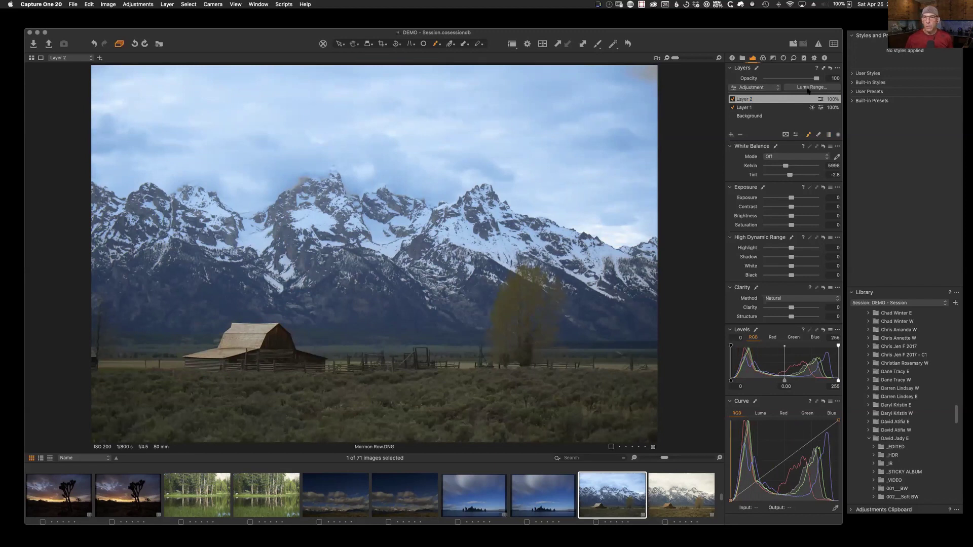
{"action": "key", "text": "m"}
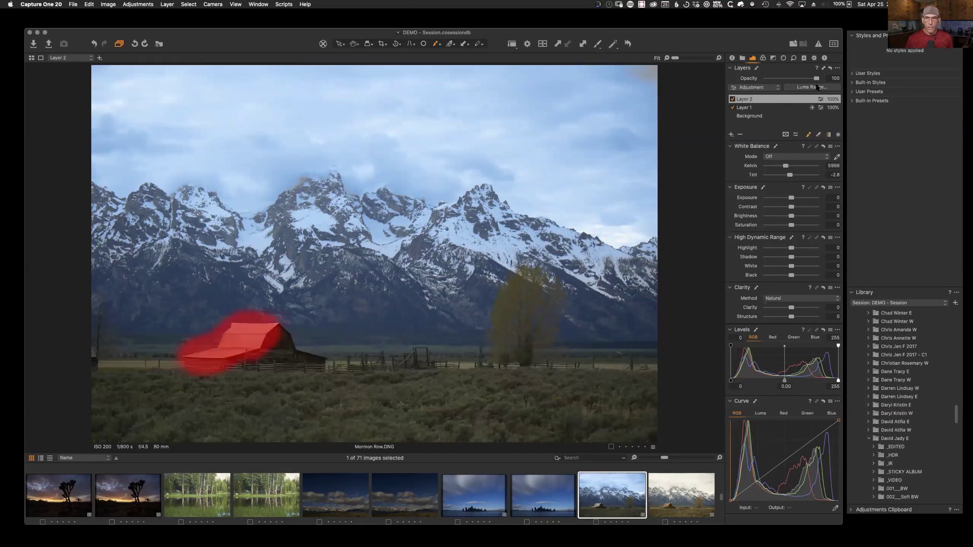
Step: Restrict the barn mask to the brighter roof tones with Luma Range
{"action": "left_click", "coordinate": [809, 88]}
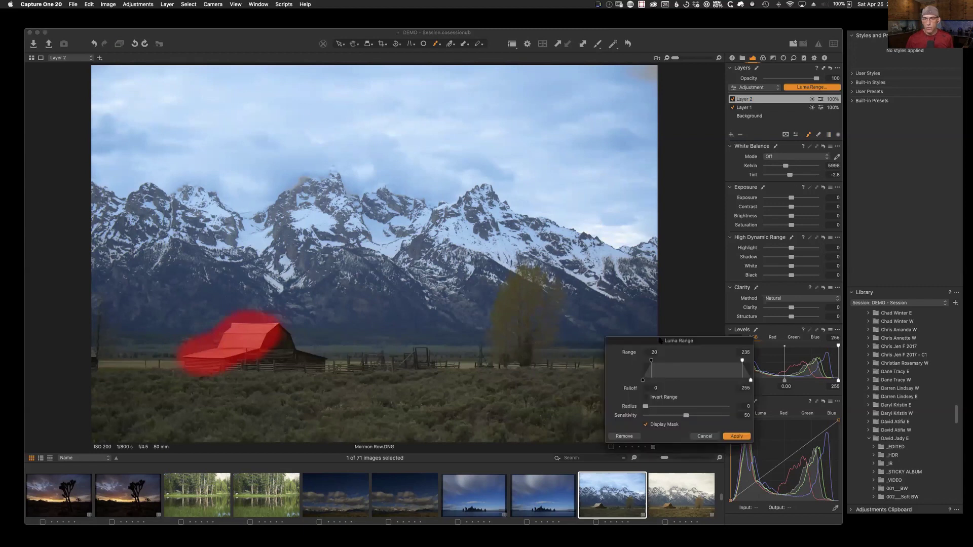
{"action": "left_click_drag", "start_coordinate": [651, 361], "coordinate": [698, 366]}
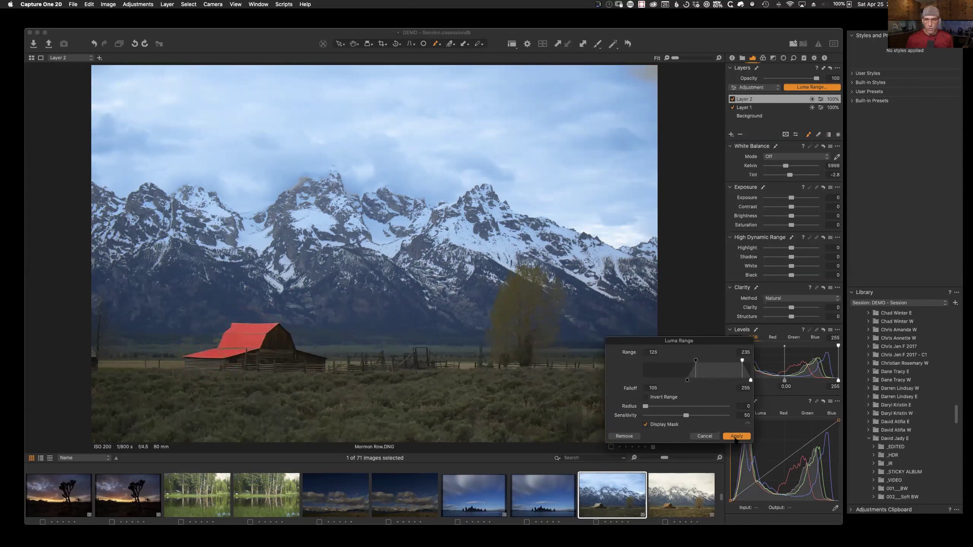
{"action": "left_click", "coordinate": [736, 437]}
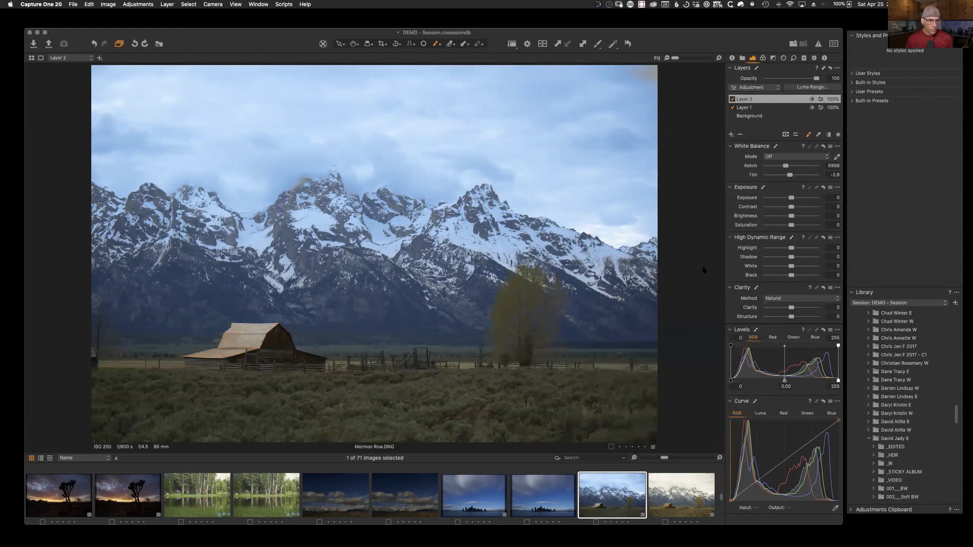
Step: Set the barn layer to Exposure 2.49, Kelvin 13009 and opacity 72%
{"action": "mouse_move", "coordinate": [791, 199]}
{"action": "left_mouse_down"}
{"action": "mouse_move", "coordinate": [803, 199]}
{"action": "mouse_move", "coordinate": [770, 199]}
{"action": "mouse_move", "coordinate": [804, 199]}
{"action": "mouse_move", "coordinate": [791, 208]}
{"action": "left_mouse_up"}
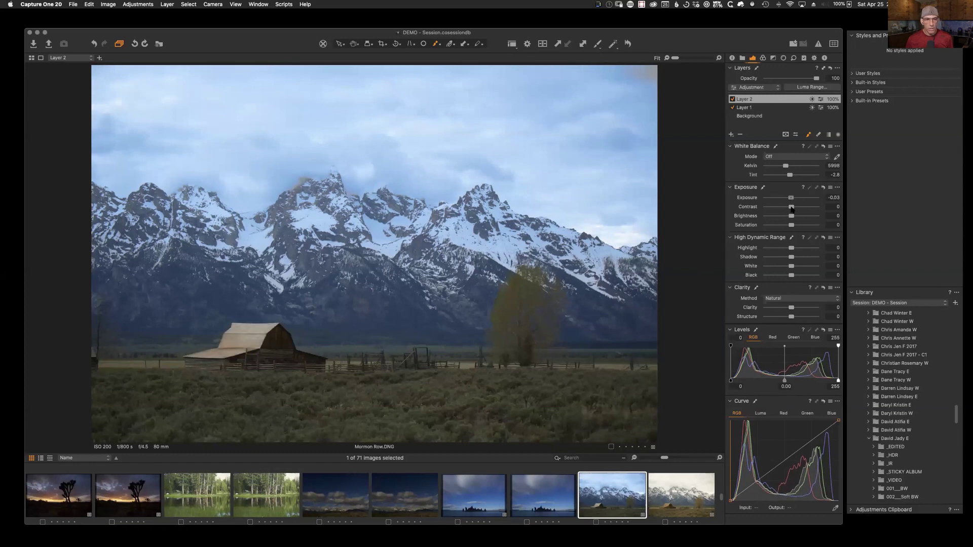
{"action": "left_click_drag", "start_coordinate": [785, 166], "coordinate": [799, 173]}
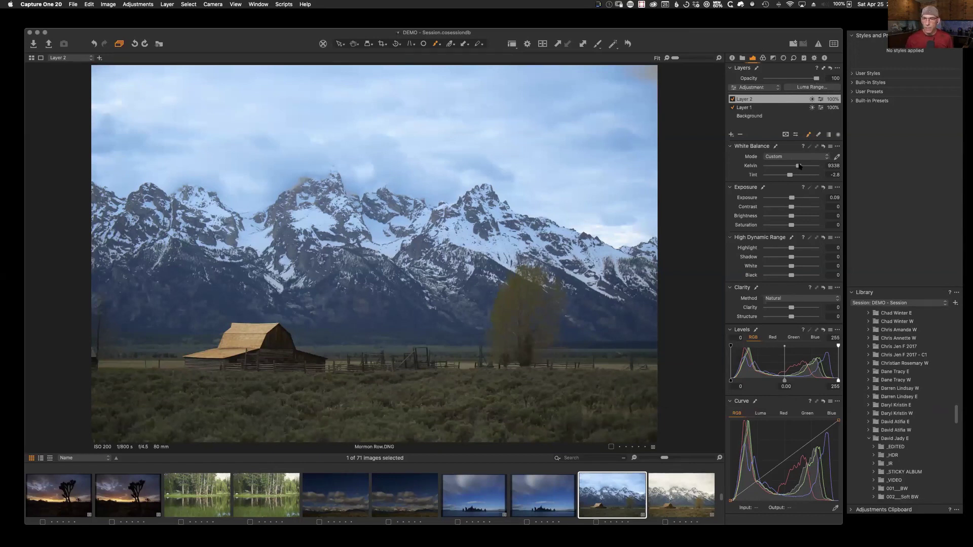
{"action": "left_click_drag", "start_coordinate": [791, 198], "coordinate": [812, 166]}
{"action": "mouse_move", "coordinate": [816, 79]}
{"action": "left_mouse_down"}
{"action": "mouse_move", "coordinate": [772, 79]}
{"action": "mouse_move", "coordinate": [803, 81]}
{"action": "left_mouse_up"}
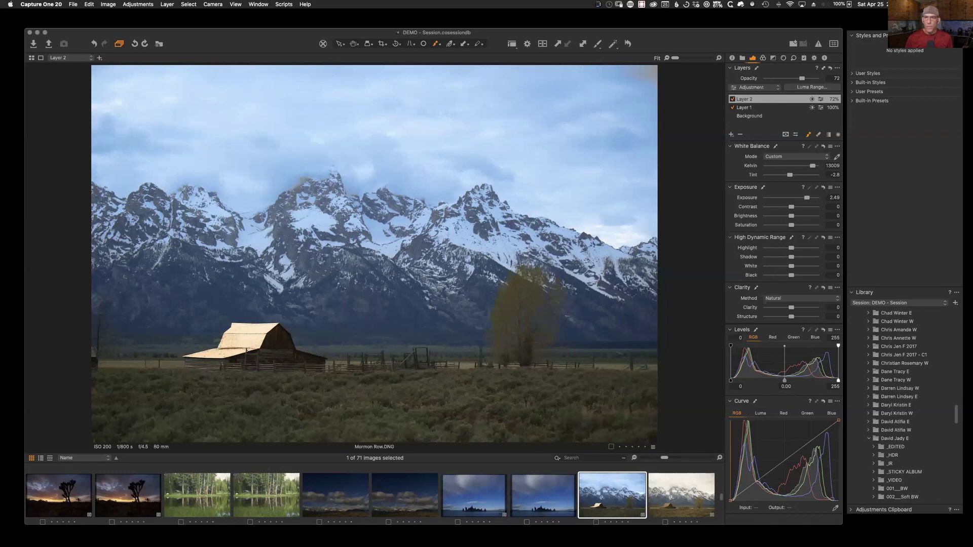
Step: Select the Background layer and browse the SPICYJELLO Grunge styles, previewing GRUNGE - Red Skies without applying
{"action": "left_click", "coordinate": [755, 116]}
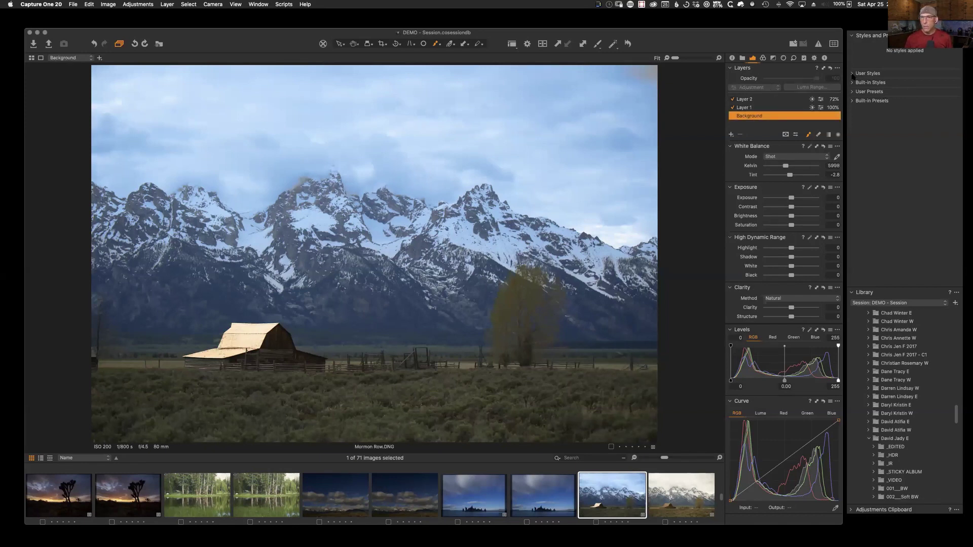
{"action": "left_click", "coordinate": [852, 74]}
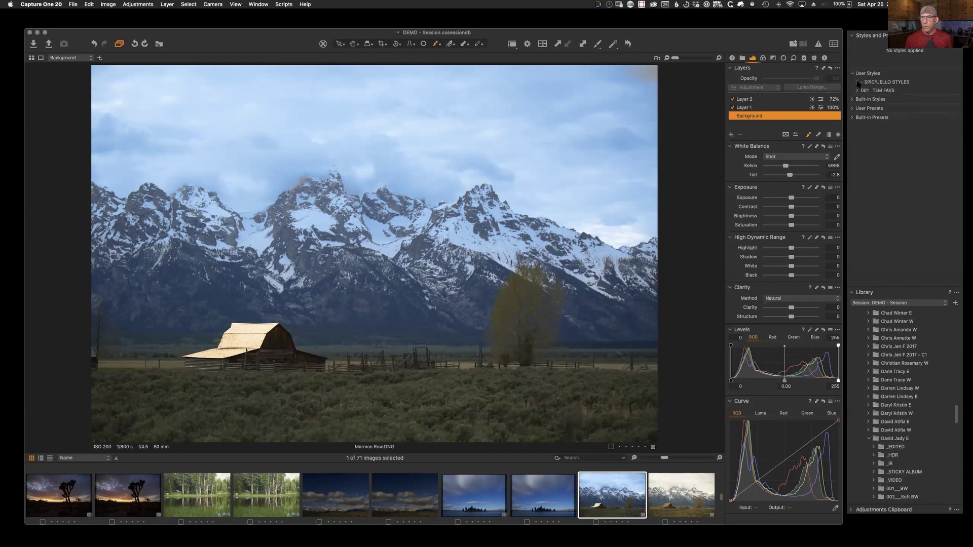
{"action": "left_click", "coordinate": [857, 90]}
{"action": "left_click", "coordinate": [857, 81]}
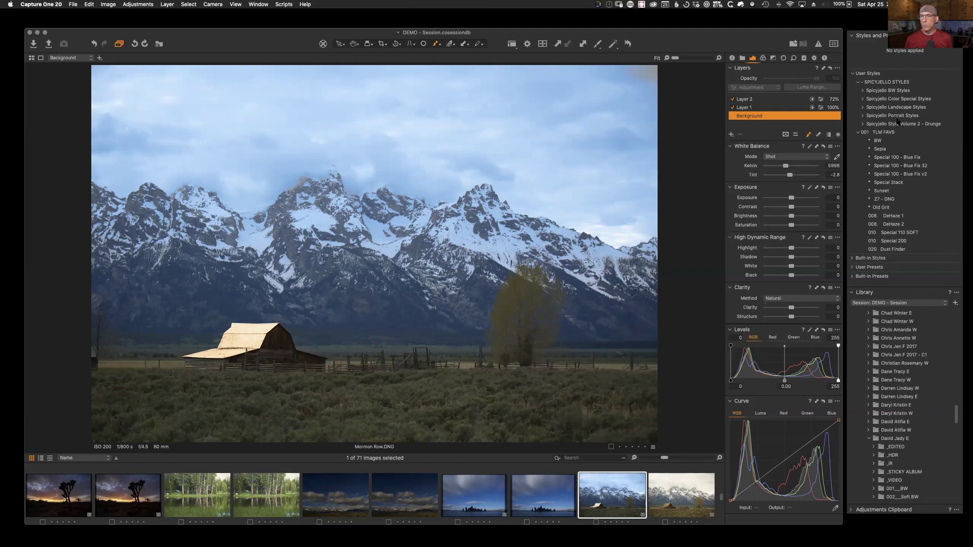
{"action": "left_click", "coordinate": [894, 125]}
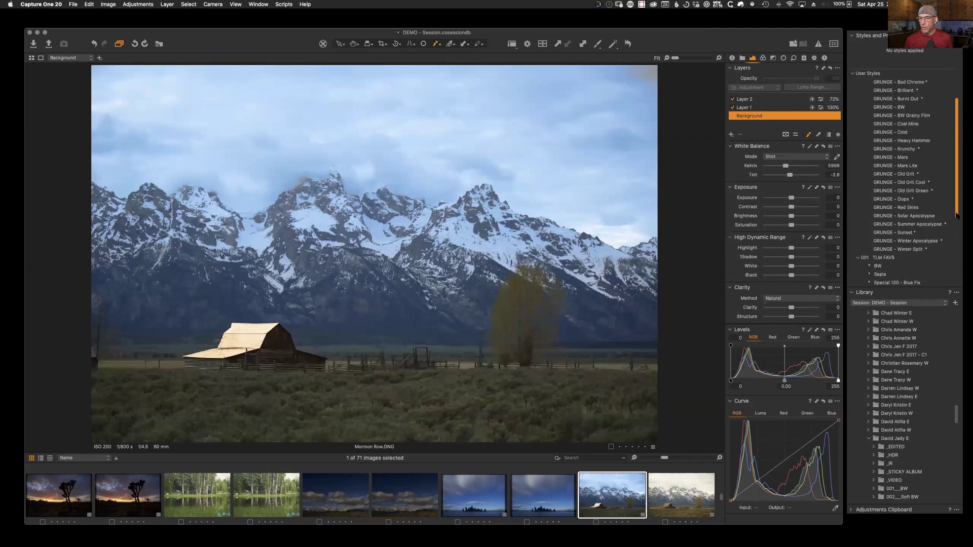
{"action": "left_click_drag", "start_coordinate": [955, 186], "coordinate": [951, 216]}
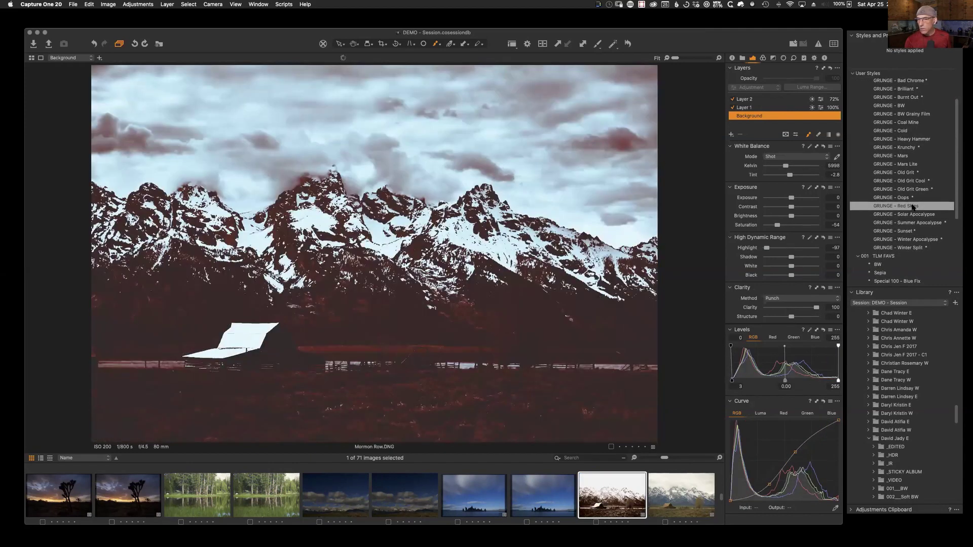
{"action": "right_click", "coordinate": [912, 205]}
{"action": "key", "text": "Escape"}
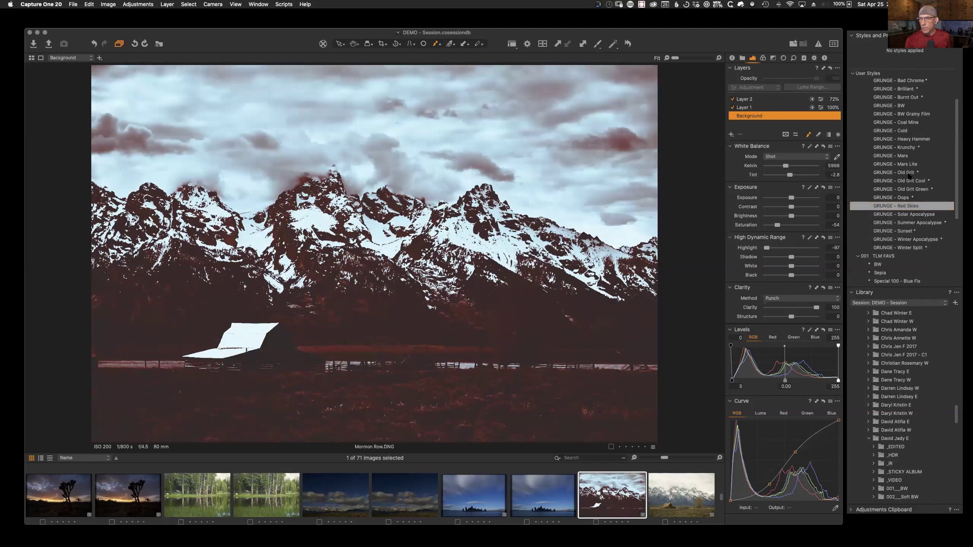
Step: Preview COLOR - 1945 from the Color Special styles and place the Styles panel beside the editor
{"action": "scroll", "coordinate": [902, 178], "scroll_direction": "up", "scroll_amount": 5}
{"action": "left_click", "coordinate": [862, 124]}
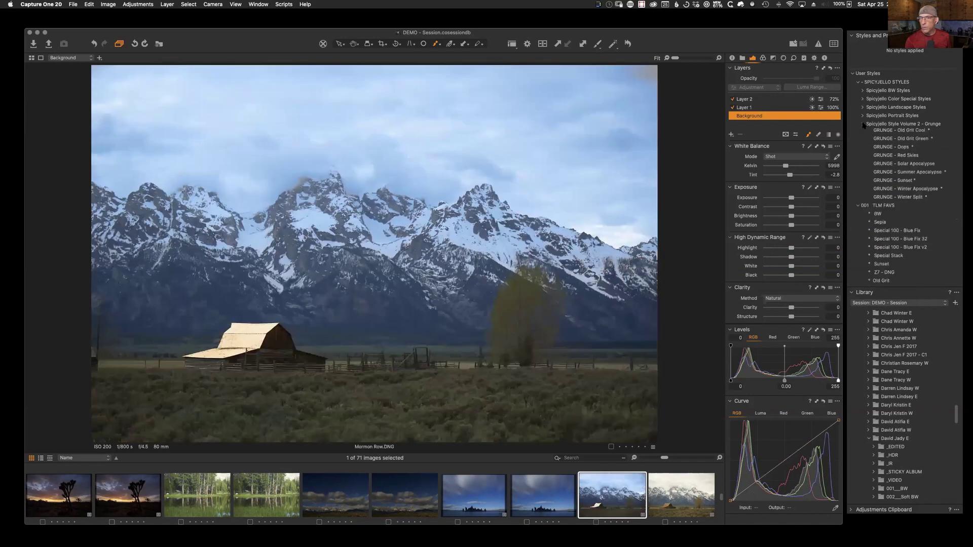
{"action": "left_click", "coordinate": [863, 99]}
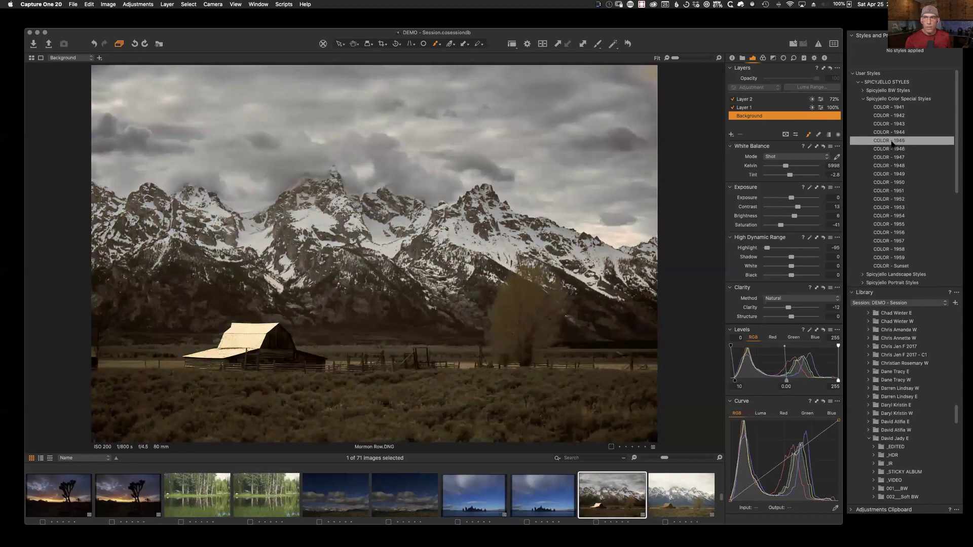
{"action": "right_click", "coordinate": [890, 142]}
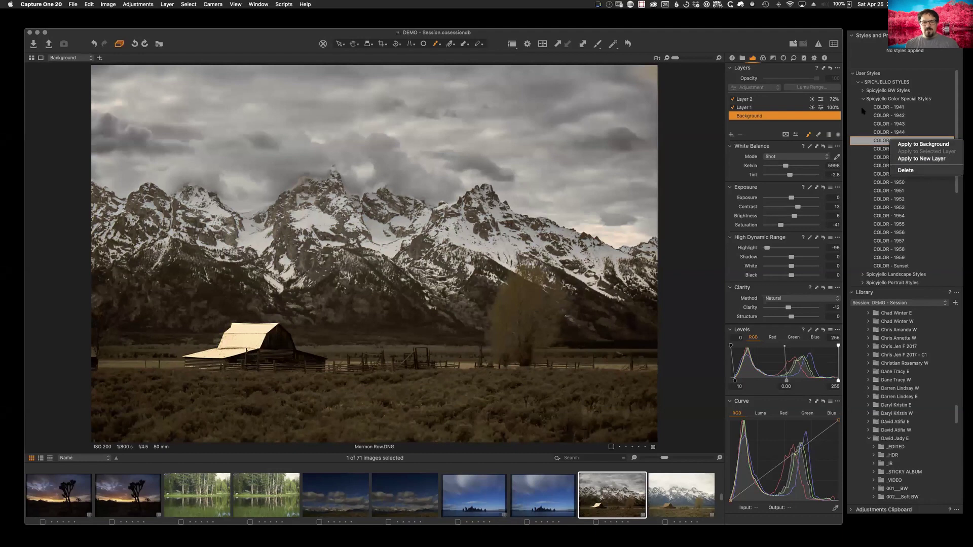
{"action": "left_click", "coordinate": [895, 108]}
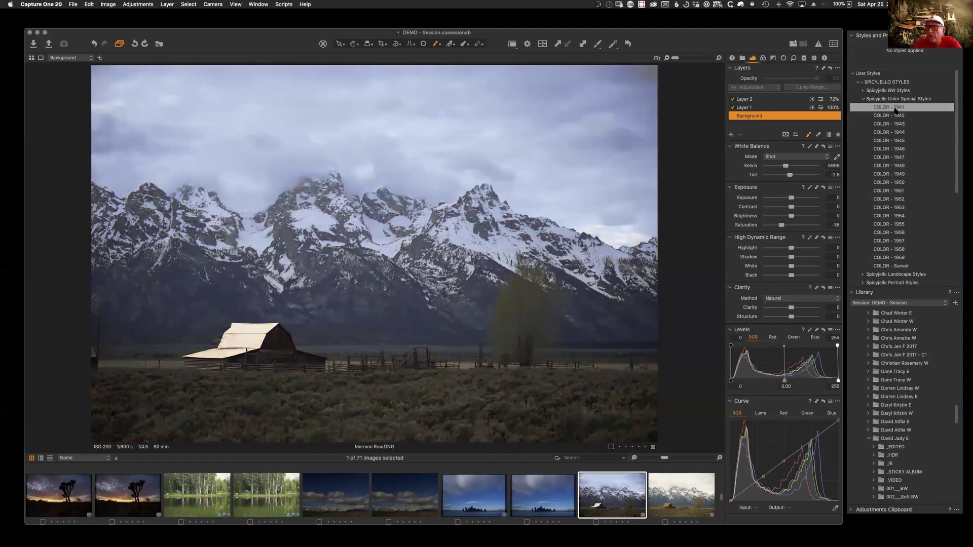
{"action": "left_click_drag", "start_coordinate": [779, 39], "coordinate": [629, 37]}
{"action": "left_click_drag", "start_coordinate": [926, 38], "coordinate": [714, 43]}
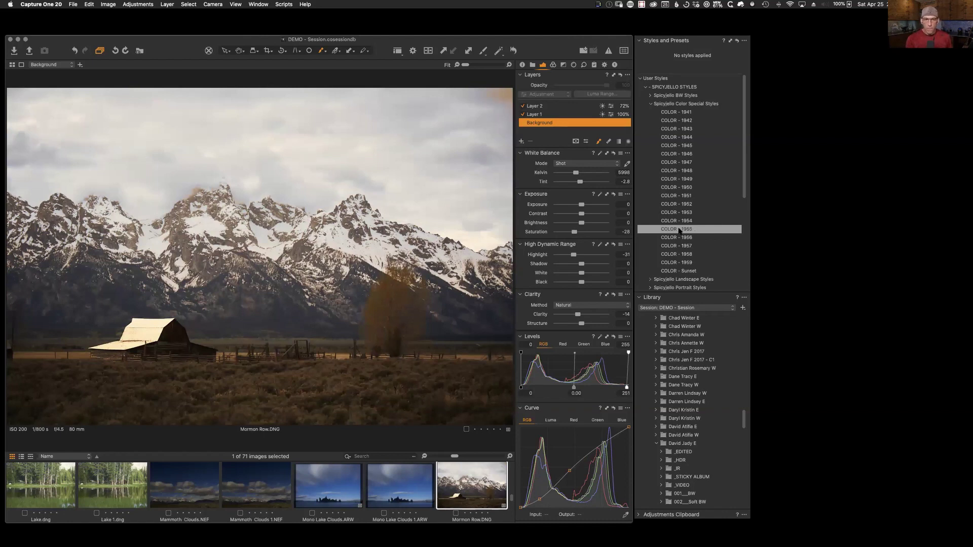
Step: Apply COLOR - 1955 partially on a new layer, restricted to luma range 20–65, with Layer 1 hidden
{"action": "right_click", "coordinate": [679, 230]}
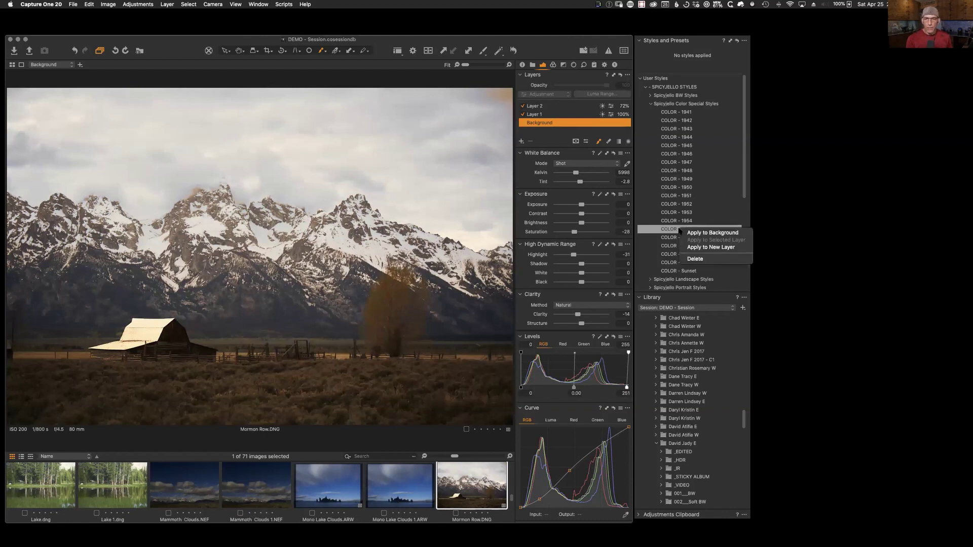
{"action": "left_click", "coordinate": [701, 247]}
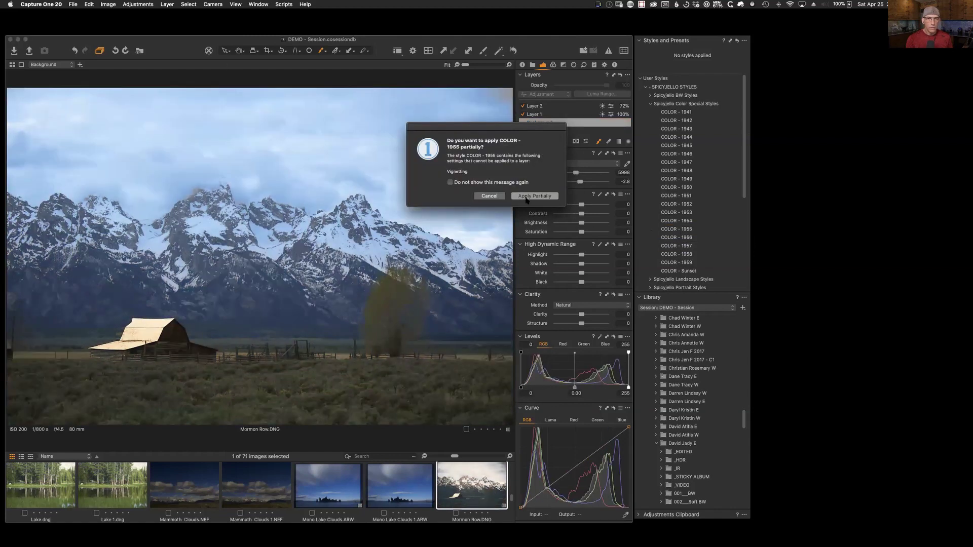
{"action": "left_click", "coordinate": [527, 196]}
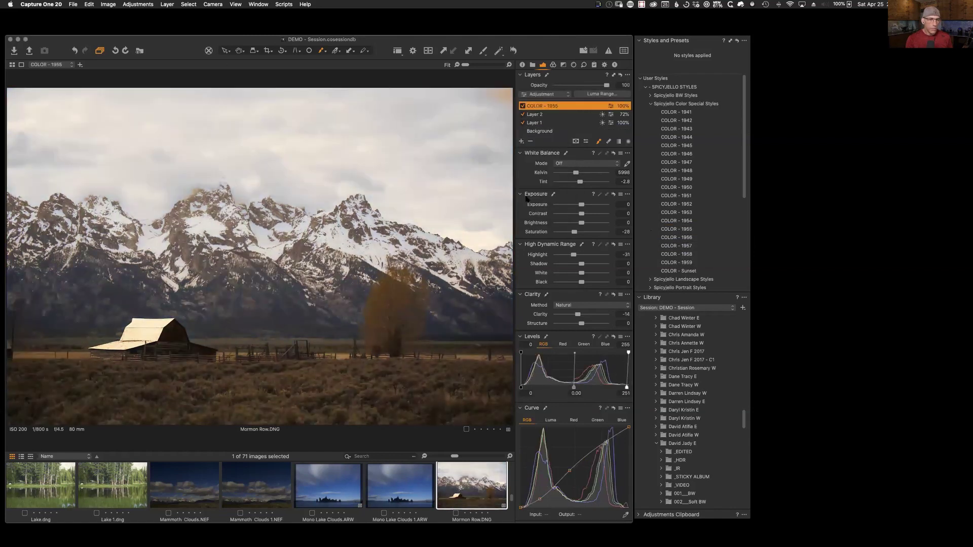
{"action": "left_click", "coordinate": [523, 123]}
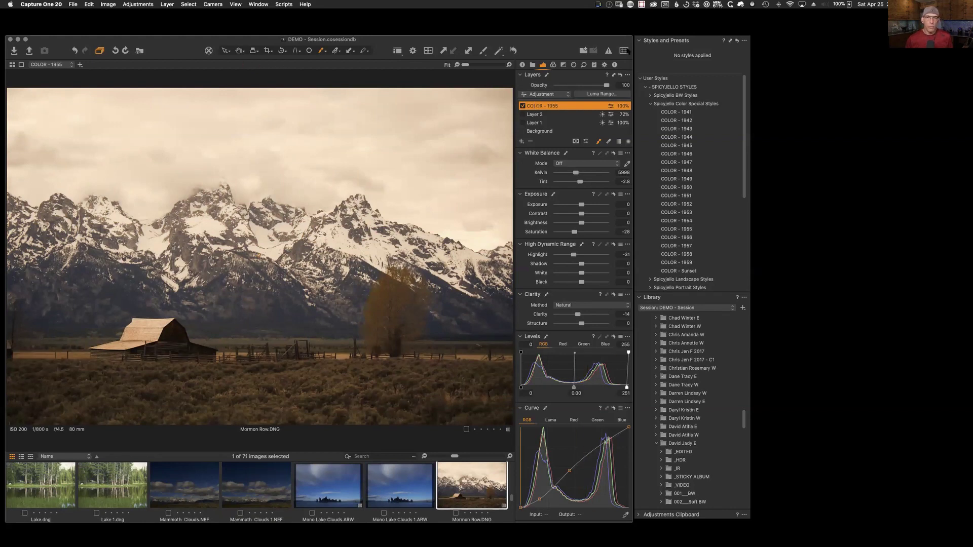
{"action": "left_click", "coordinate": [600, 93]}
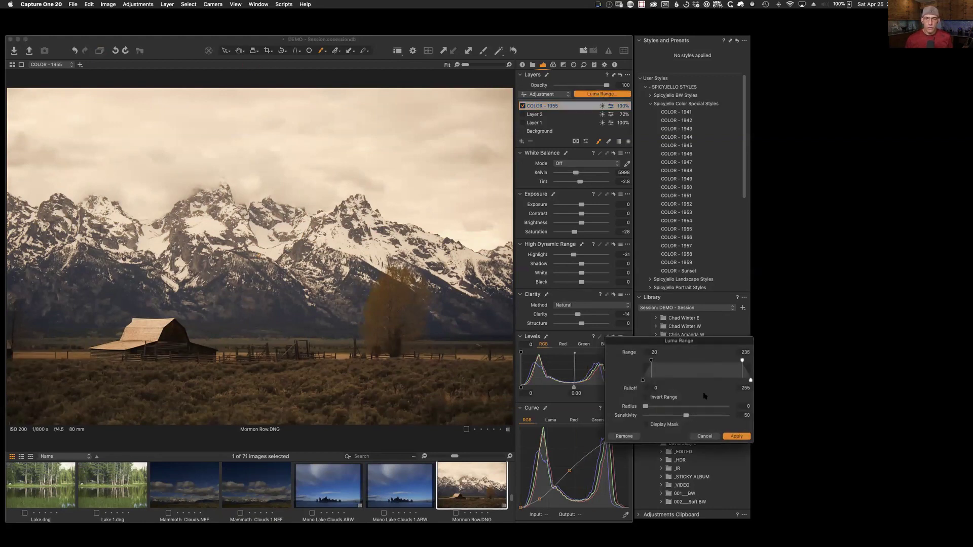
{"action": "left_click", "coordinate": [661, 425]}
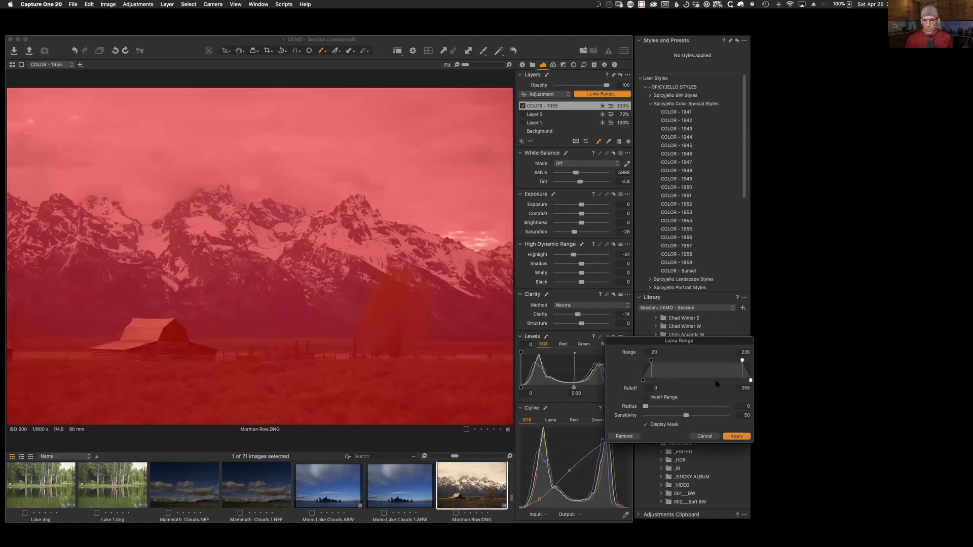
{"action": "left_click_drag", "start_coordinate": [742, 362], "coordinate": [667, 366]}
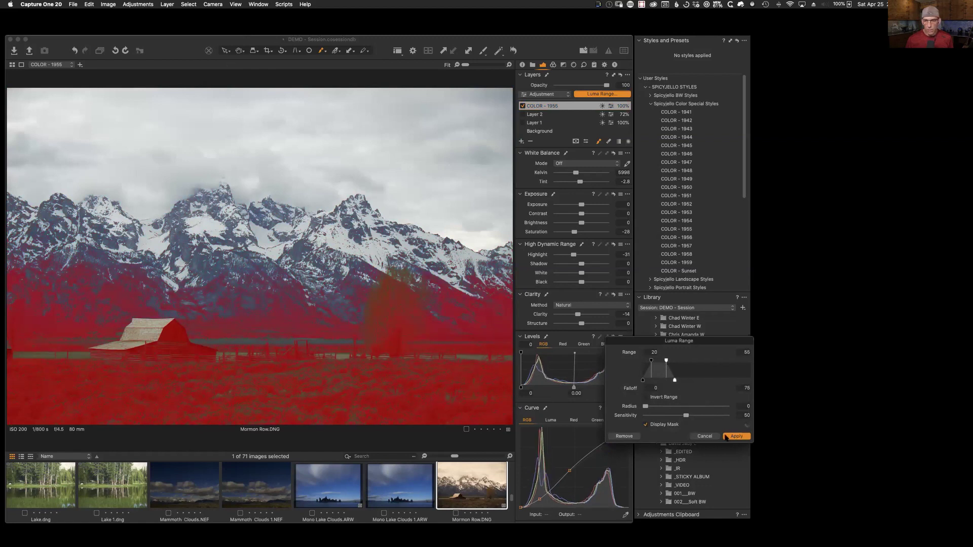
{"action": "left_click", "coordinate": [736, 436]}
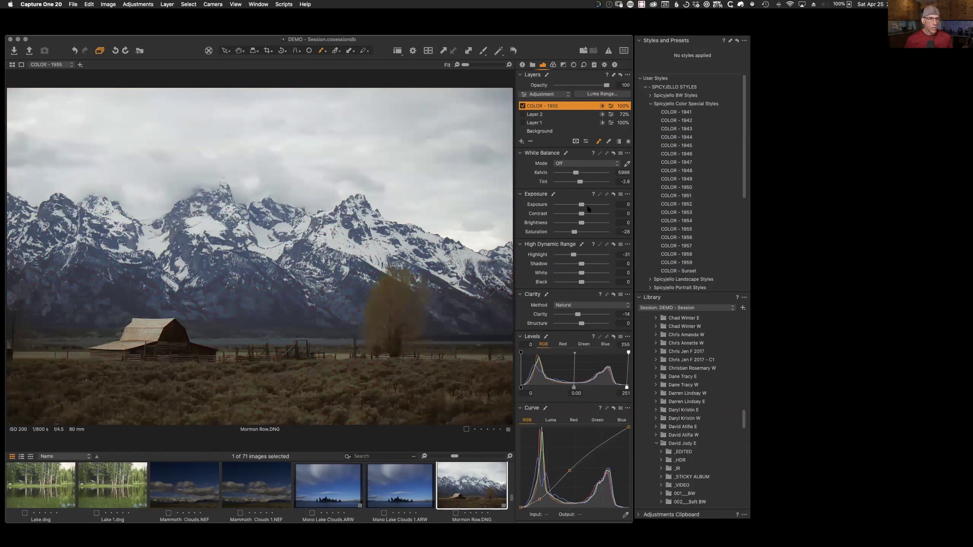
Step: Toggle the COLOR - 1955 layer and Layer 2 on and off to compare the image with and without them
{"action": "left_click", "coordinate": [522, 106]}
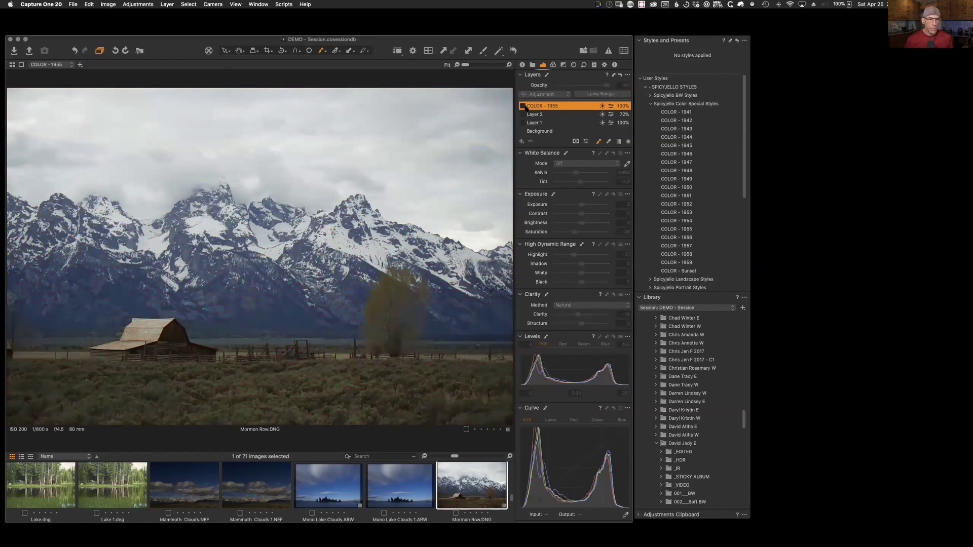
{"action": "left_click", "coordinate": [523, 106]}
{"action": "left_click", "coordinate": [522, 105]}
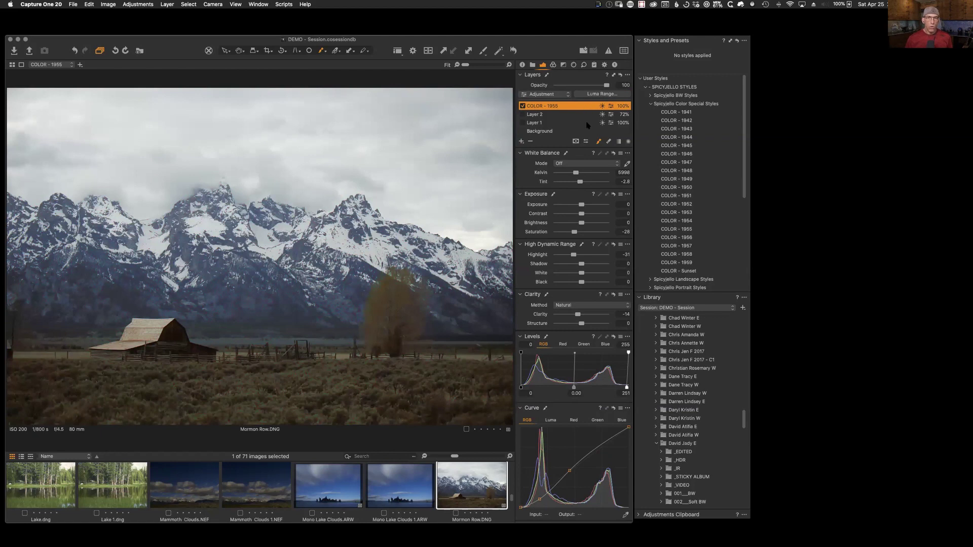
{"action": "left_click", "coordinate": [523, 122]}
{"action": "left_click", "coordinate": [522, 123]}
{"action": "left_click", "coordinate": [523, 114]}
{"action": "left_click", "coordinate": [534, 114]}
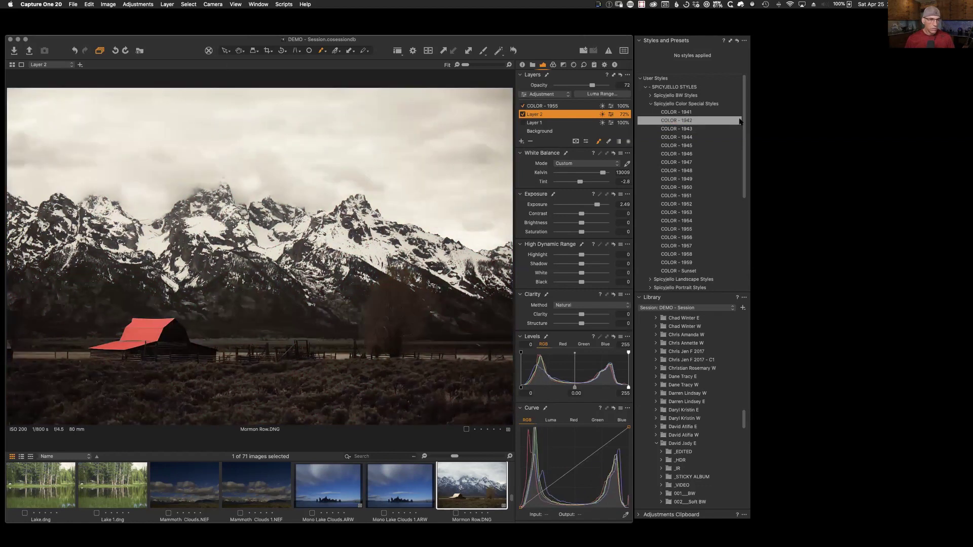
{"action": "left_click", "coordinate": [523, 114]}
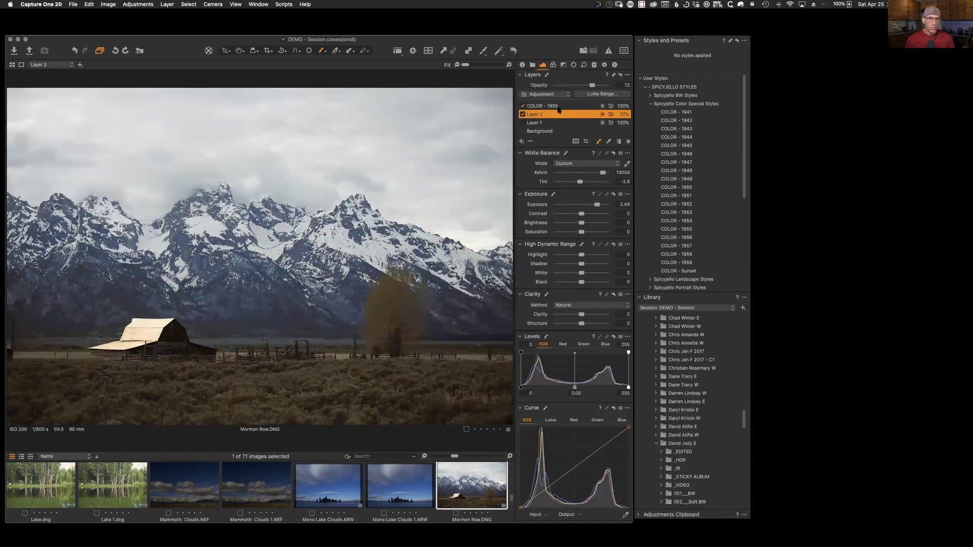
{"action": "left_click", "coordinate": [536, 123]}
Step: Re-enable Layer 1, check its sky mask, and reset its white balance to neutral
{"action": "left_click", "coordinate": [522, 123]}
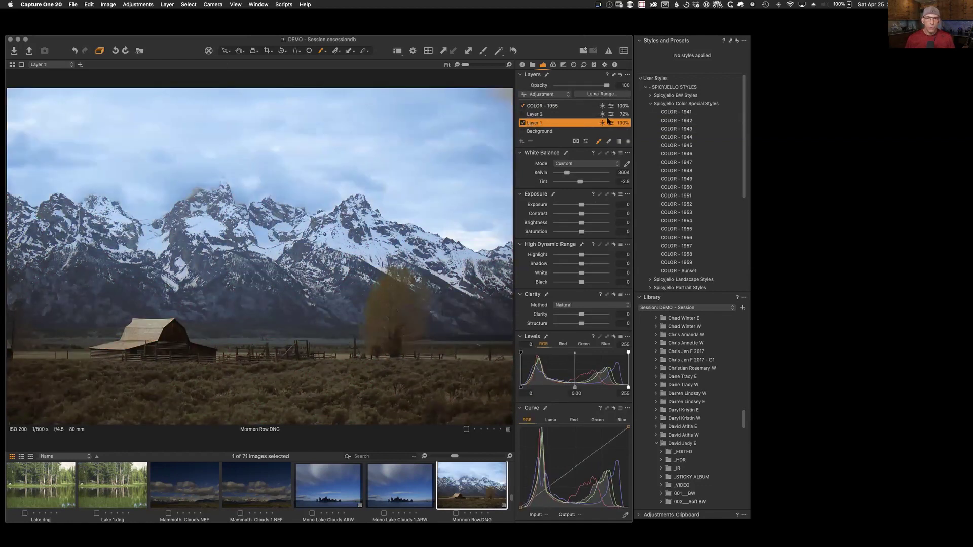
{"action": "key", "text": "m"}
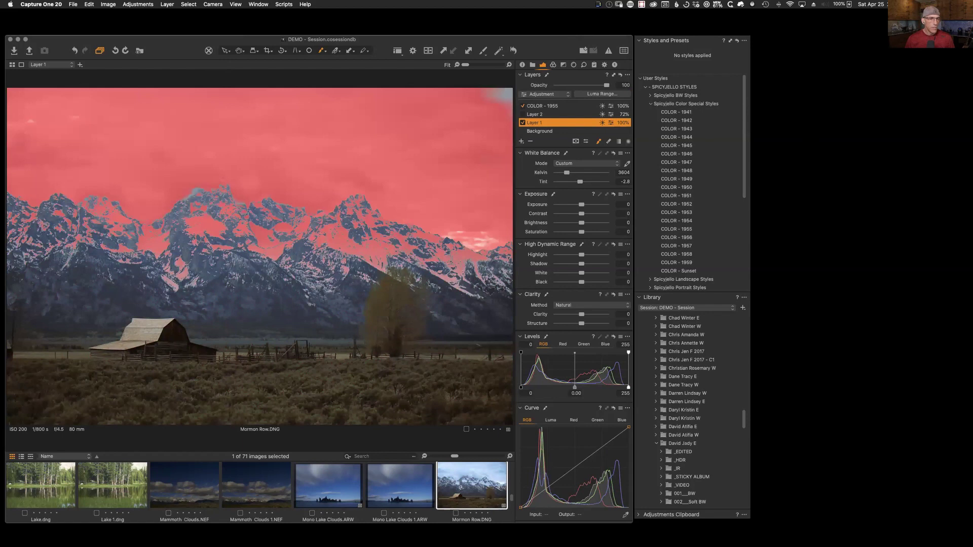
{"action": "key", "text": "m"}
{"action": "key", "text": "m"}
{"action": "key", "text": "m"}
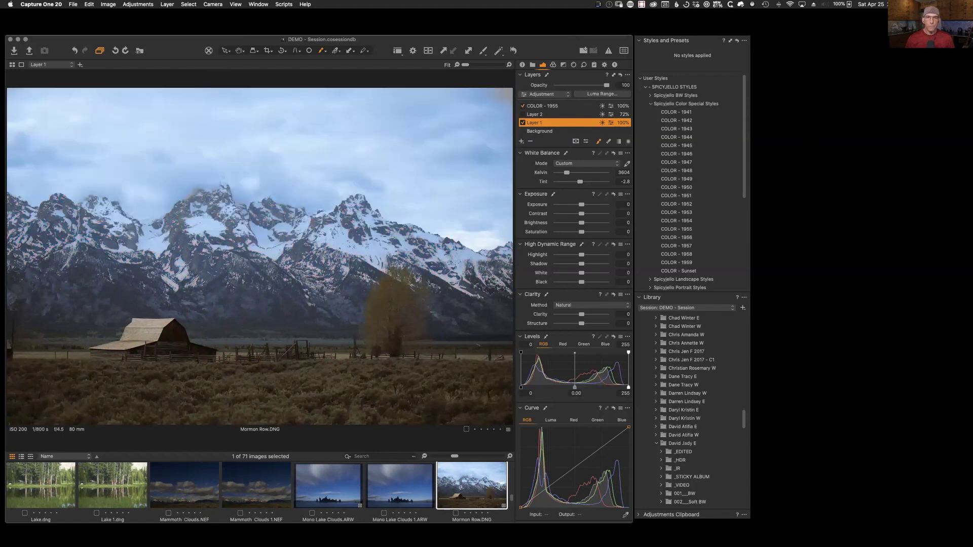
{"action": "left_click", "coordinate": [613, 153]}
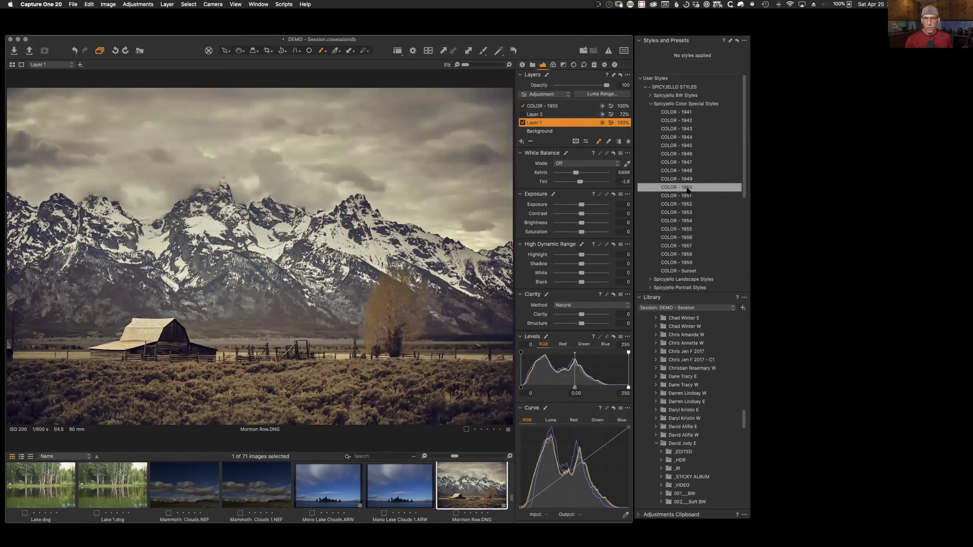
Step: Apply COLOR - 1950 partially to Layer 1 and toggle the layer to compare before and after
{"action": "right_click", "coordinate": [687, 188]}
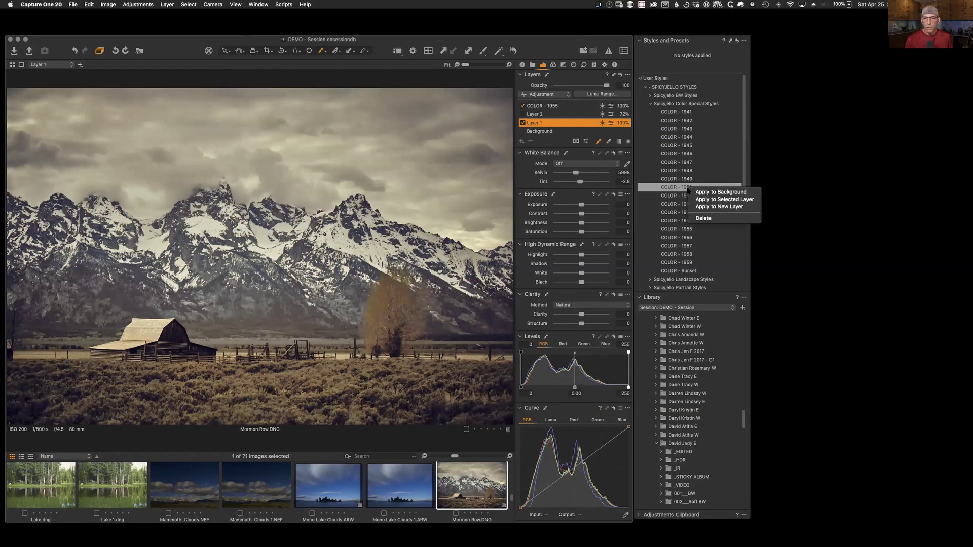
{"action": "left_click", "coordinate": [732, 199]}
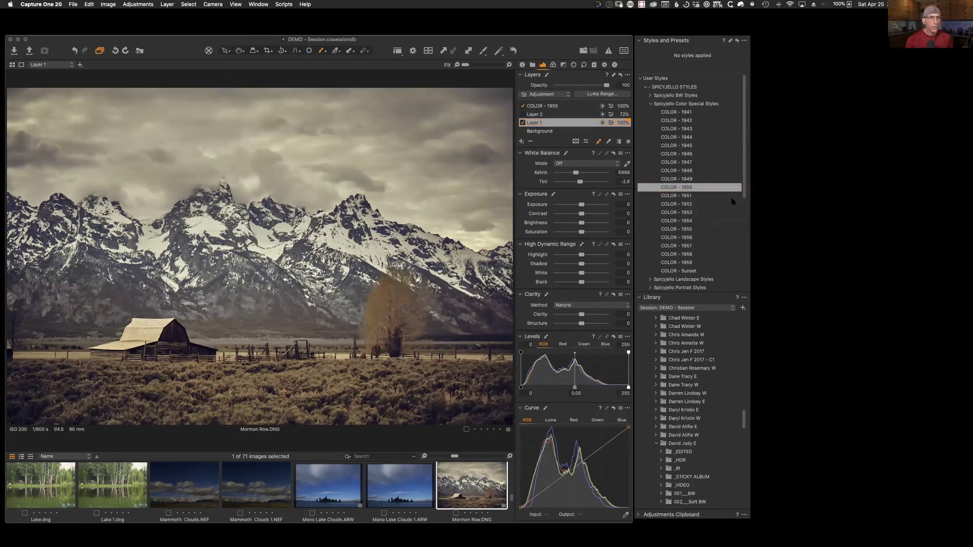
{"action": "left_click", "coordinate": [542, 196]}
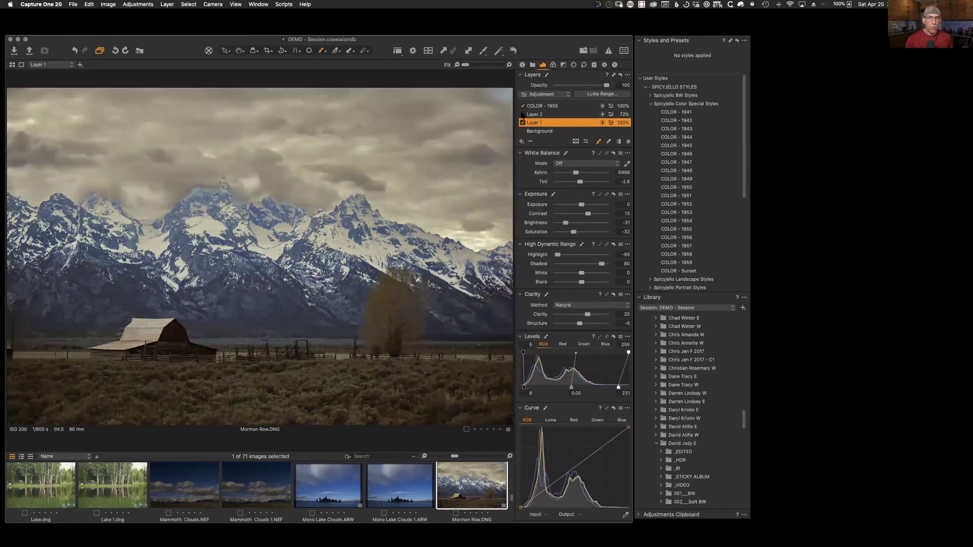
{"action": "left_click", "coordinate": [522, 123]}
{"action": "left_click", "coordinate": [523, 123]}
{"action": "left_click", "coordinate": [523, 123]}
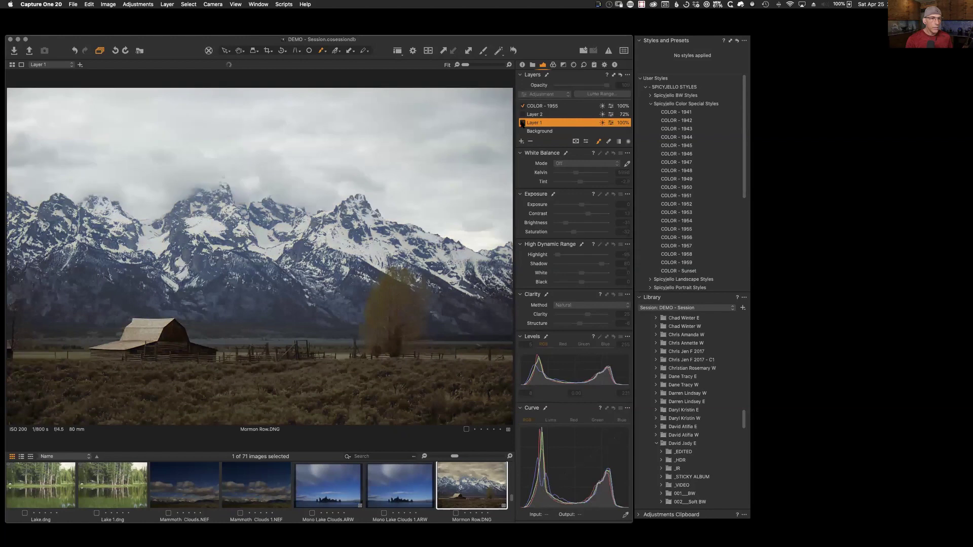
{"action": "left_click", "coordinate": [522, 122]}
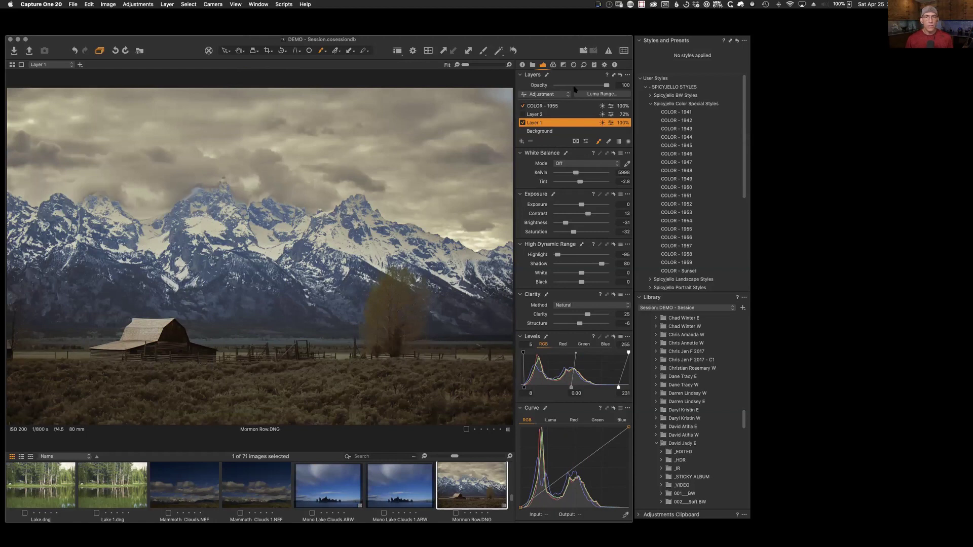
Step: Lower Layer 1's opacity to 18%, keeping its name unchanged
{"action": "left_click_drag", "start_coordinate": [606, 85], "coordinate": [564, 85]}
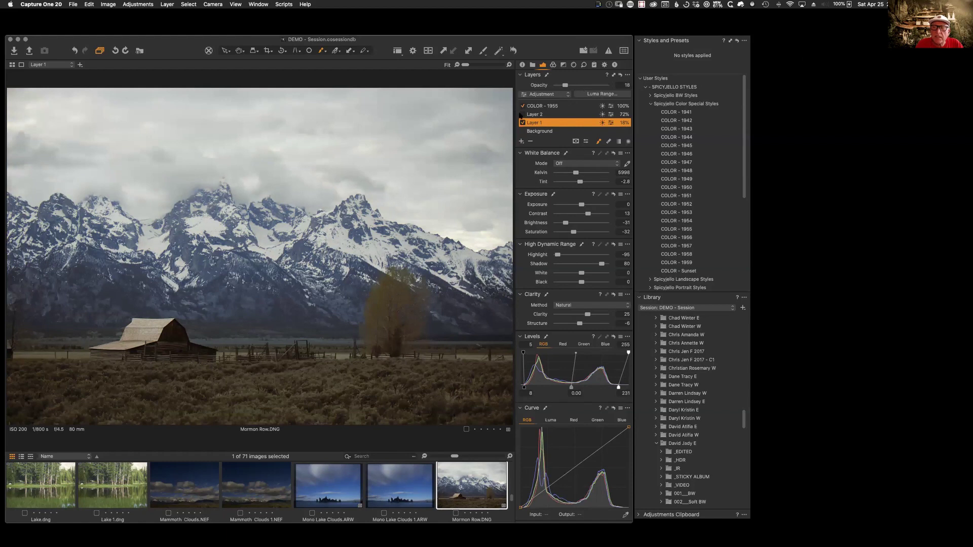
{"action": "double_click", "coordinate": [561, 123]}
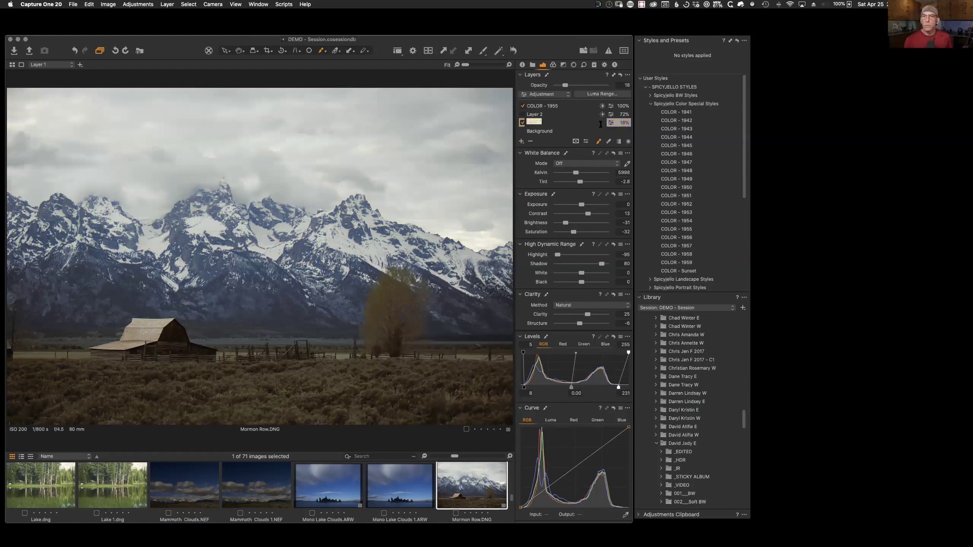
{"action": "key", "text": "Return"}
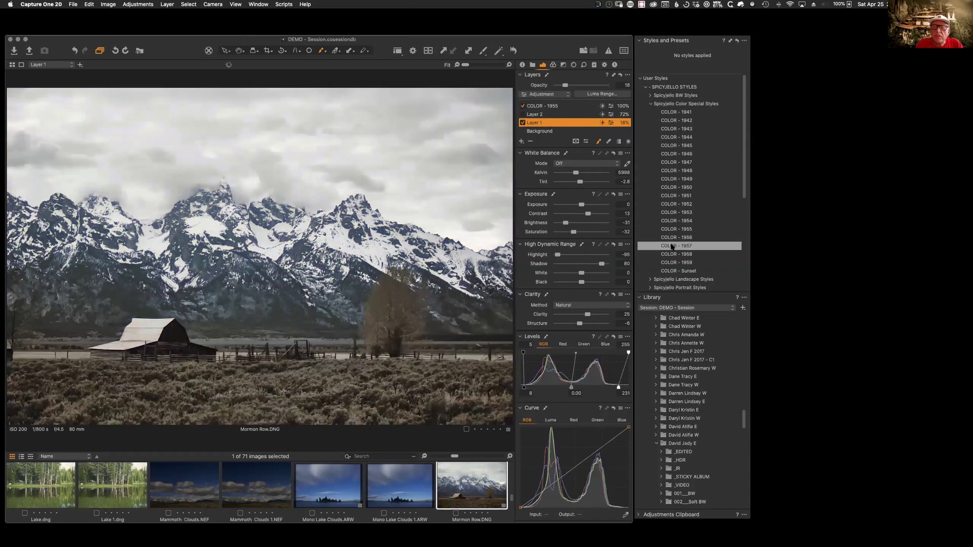
Step: Try the COLOR - 1951 style on the Background layer, then remove it
{"action": "left_click", "coordinate": [555, 132]}
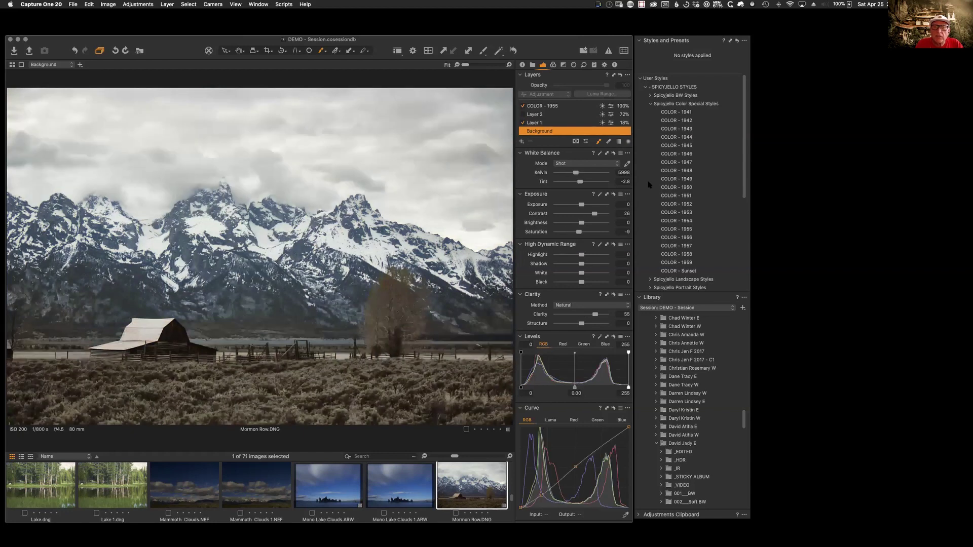
{"action": "left_click", "coordinate": [661, 198]}
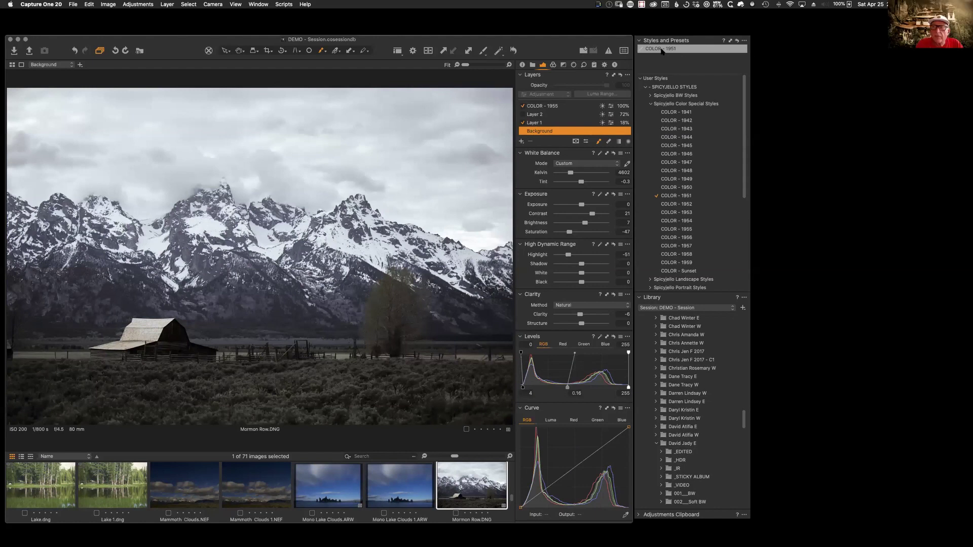
{"action": "left_click", "coordinate": [656, 197]}
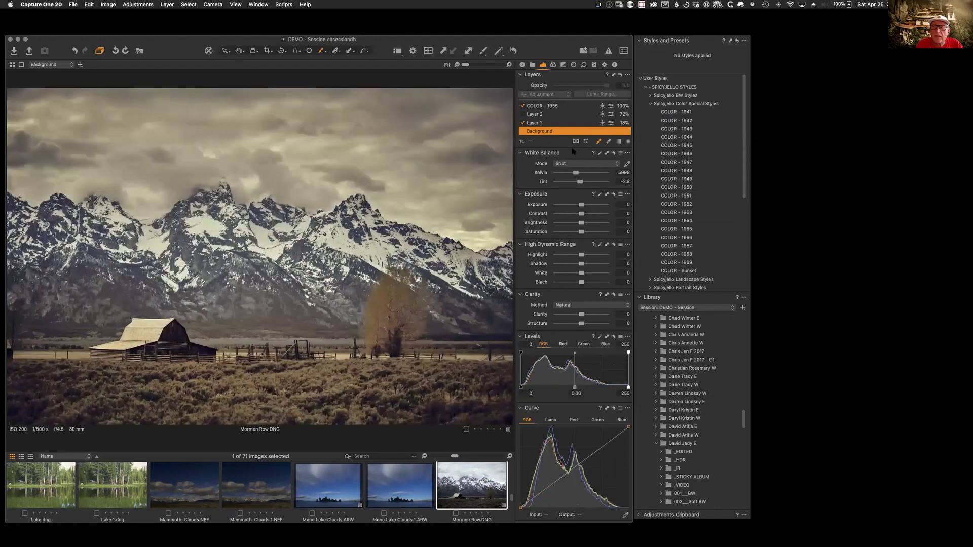
{"action": "left_click", "coordinate": [549, 124]}
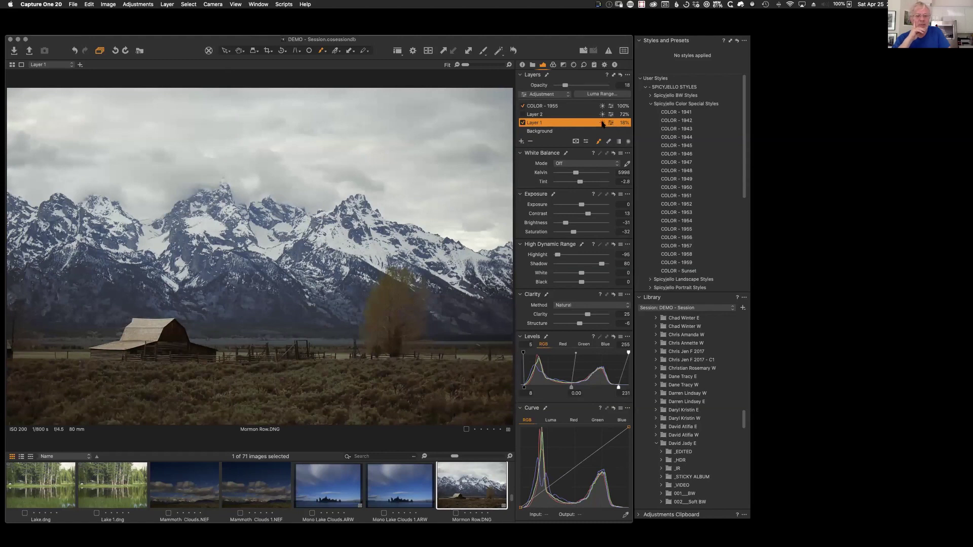
{"action": "double_click", "coordinate": [602, 123]}
{"action": "key", "text": "Return"}
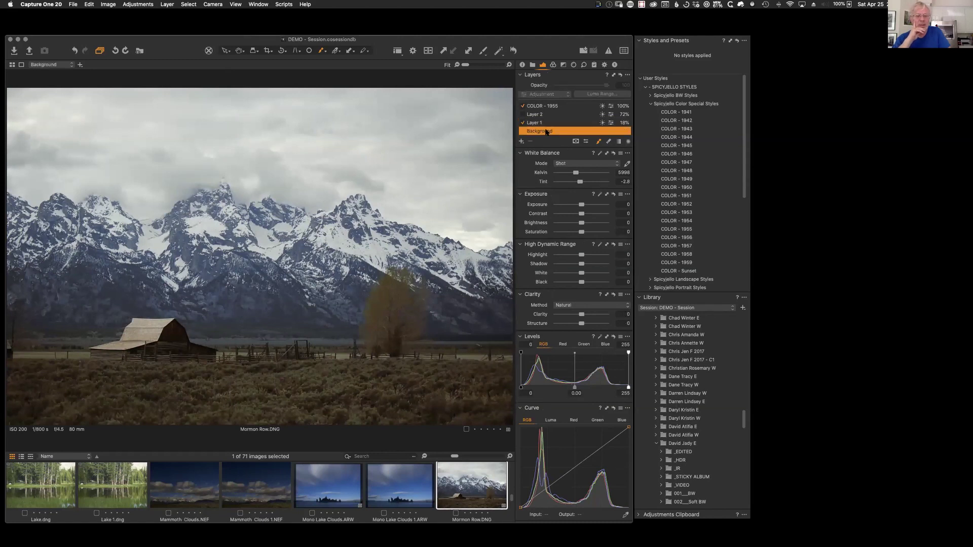
{"action": "left_click", "coordinate": [611, 123]}
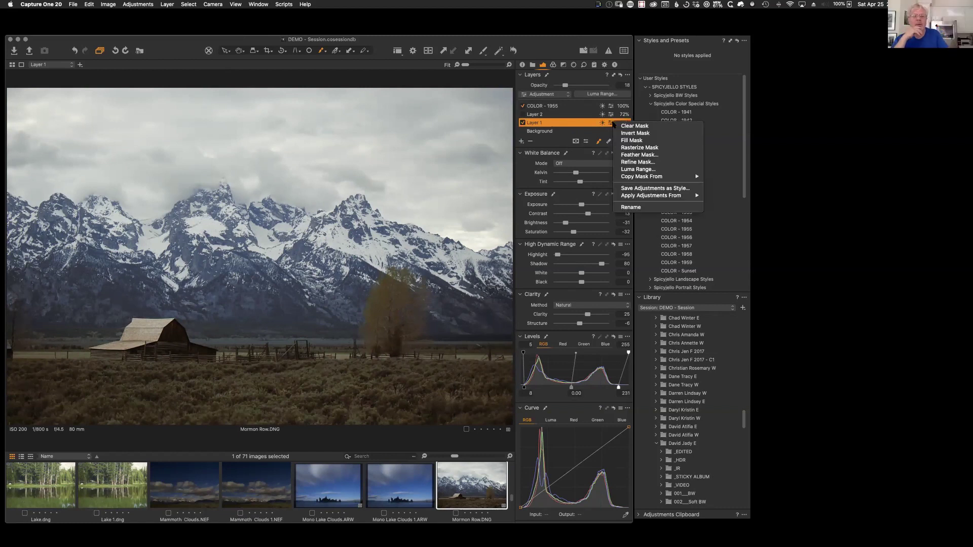
{"action": "mouse_move", "coordinate": [665, 196]}
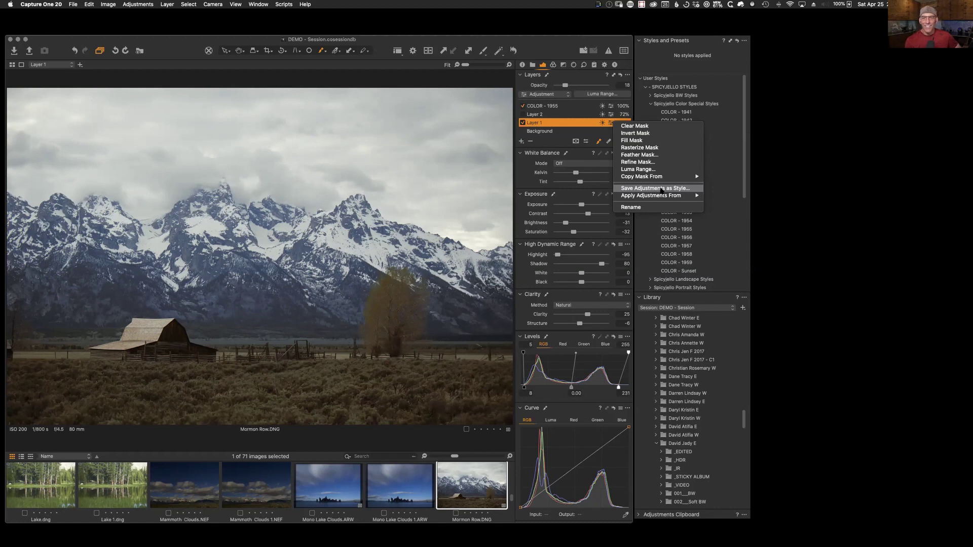
{"action": "left_click", "coordinate": [556, 44]}
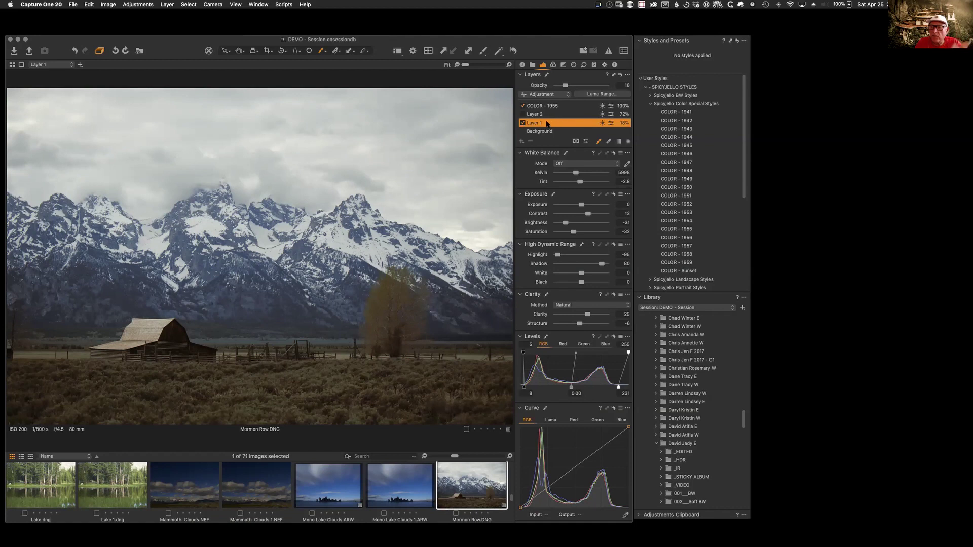
Step: Toggle Layer 1's mask display with M, ending with the red overlay over the sky and peaks
{"action": "key", "text": "m"}
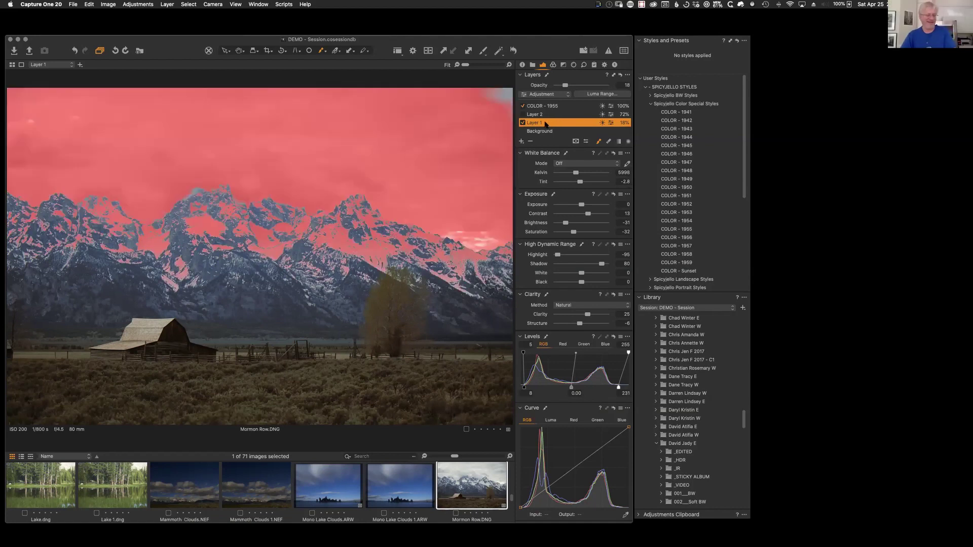
{"action": "key", "text": "m"}
{"action": "key", "text": "m"}
{"action": "key", "text": "m"}
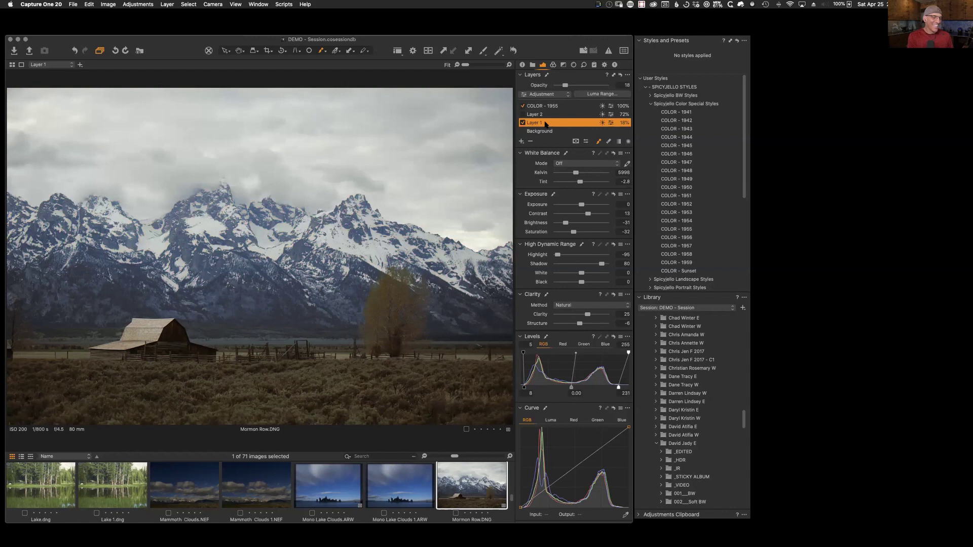
{"action": "key", "text": "m"}
{"action": "key", "text": "m"}
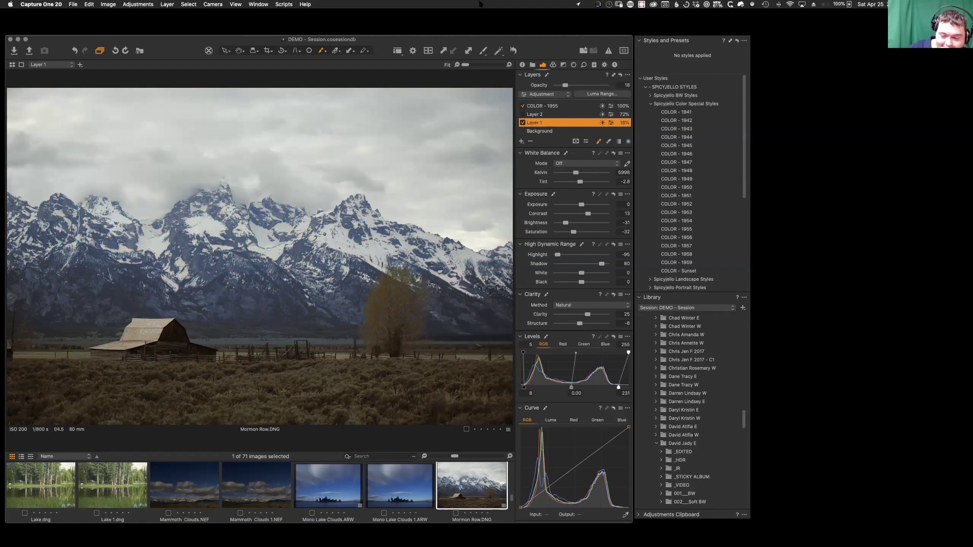
{"action": "key", "text": "m"}
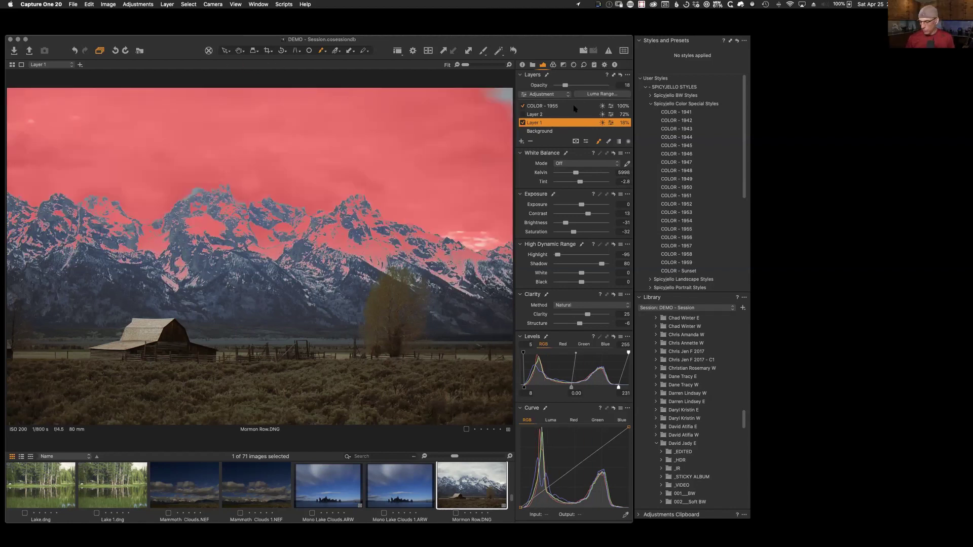
{"action": "right_click", "coordinate": [548, 124]}
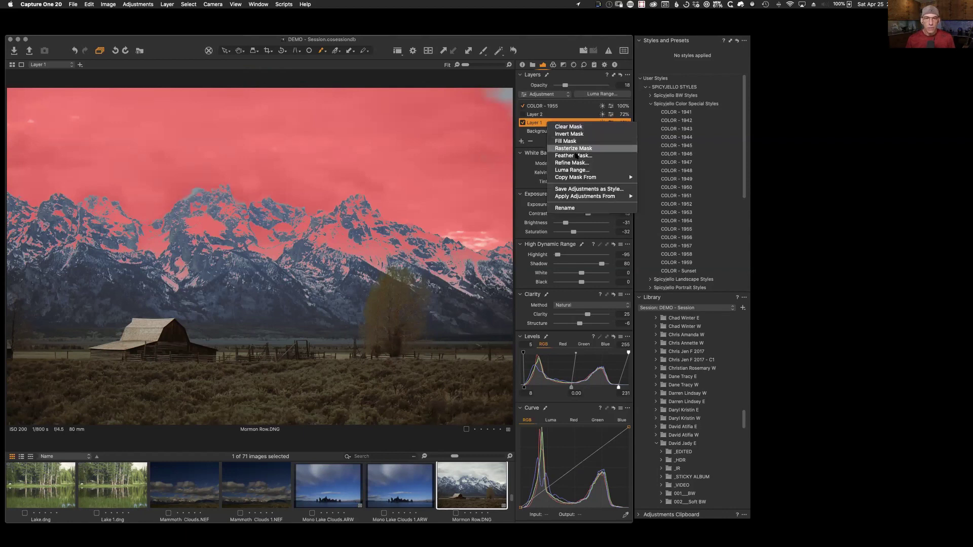
Step: Refine Layer 1's sky mask edges with radius 62 and hide the red mask overlay
{"action": "left_click", "coordinate": [574, 163]}
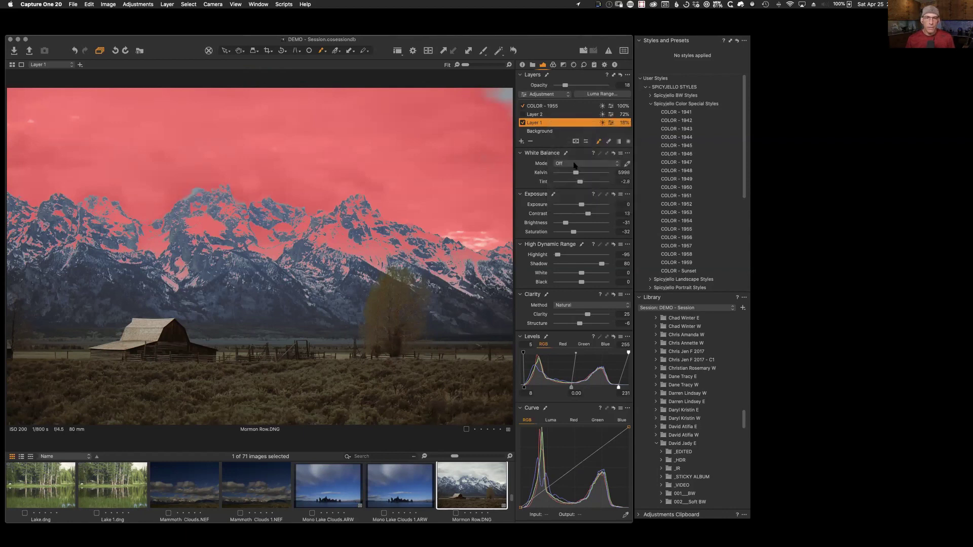
{"action": "left_click_drag", "start_coordinate": [484, 139], "coordinate": [429, 314]}
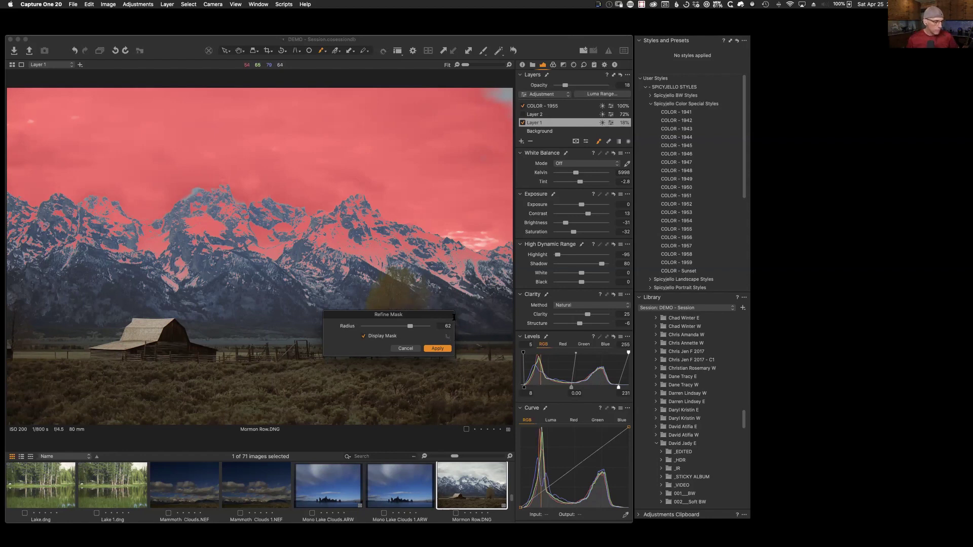
{"action": "key", "text": "m"}
{"action": "left_click", "coordinate": [412, 348]}
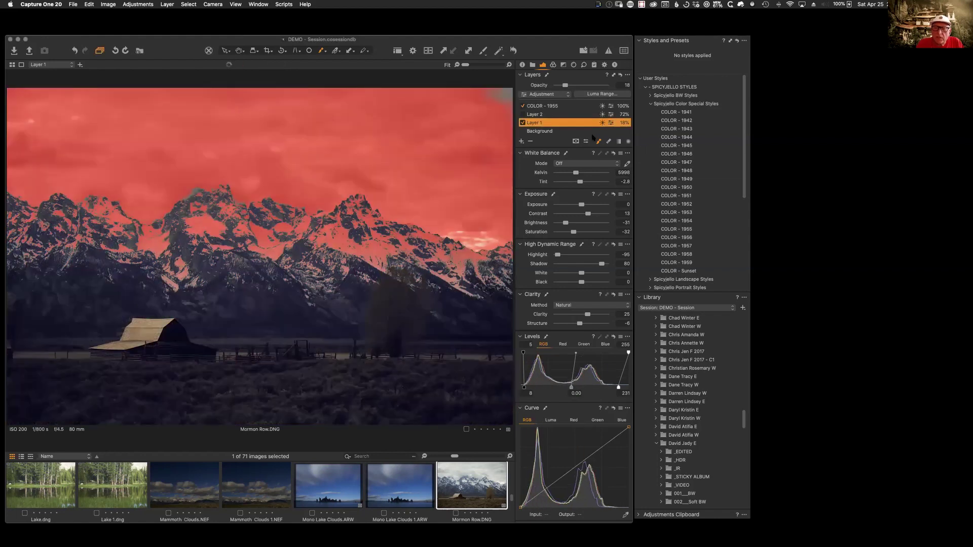
{"action": "key", "text": "m"}
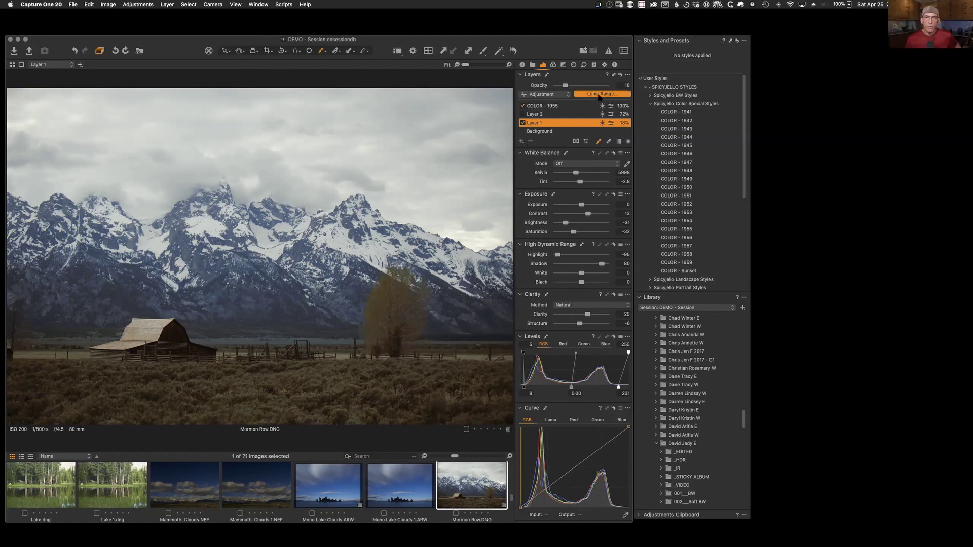
{"action": "left_click", "coordinate": [597, 95]}
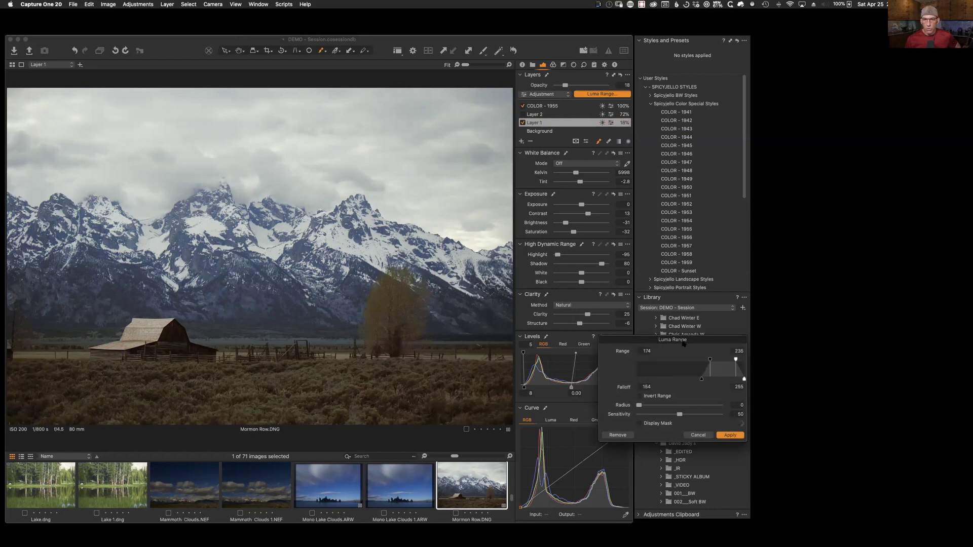
Step: Adjust Layer 1's luma range lower falloff and radius to about 25.8, then close the luma settings
{"action": "left_click_drag", "start_coordinate": [678, 340], "coordinate": [422, 176]}
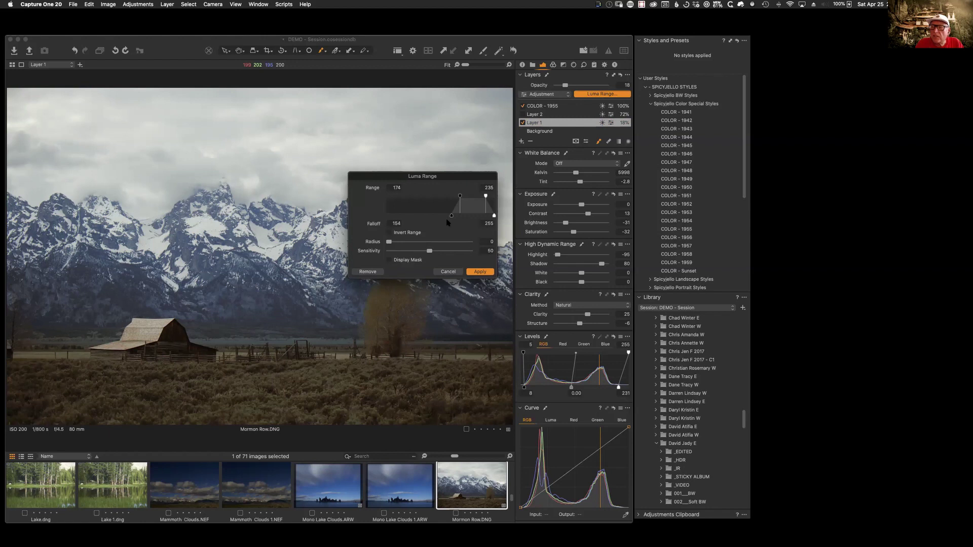
{"action": "left_click_drag", "start_coordinate": [451, 215], "coordinate": [422, 216]}
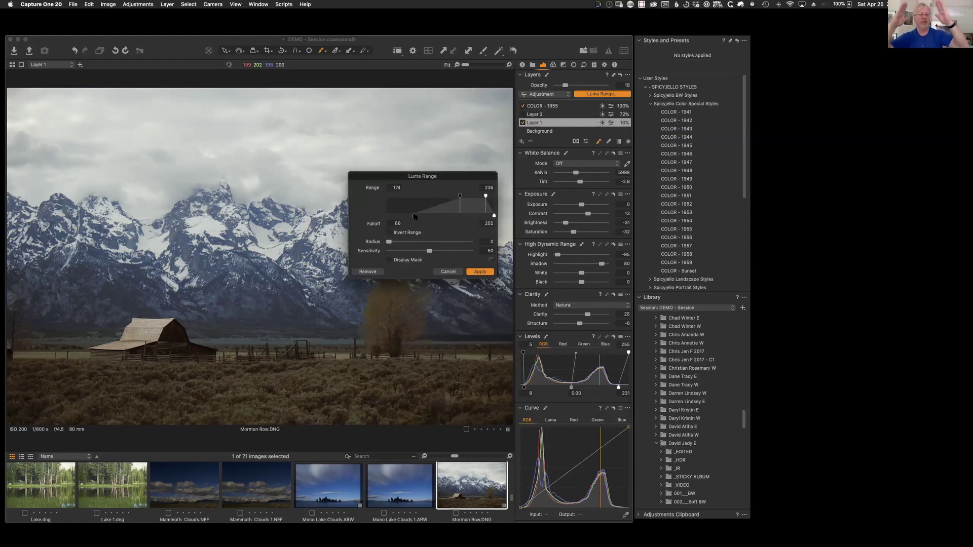
{"action": "left_click_drag", "start_coordinate": [449, 185], "coordinate": [412, 317]}
{"action": "left_click_drag", "start_coordinate": [398, 355], "coordinate": [434, 355]}
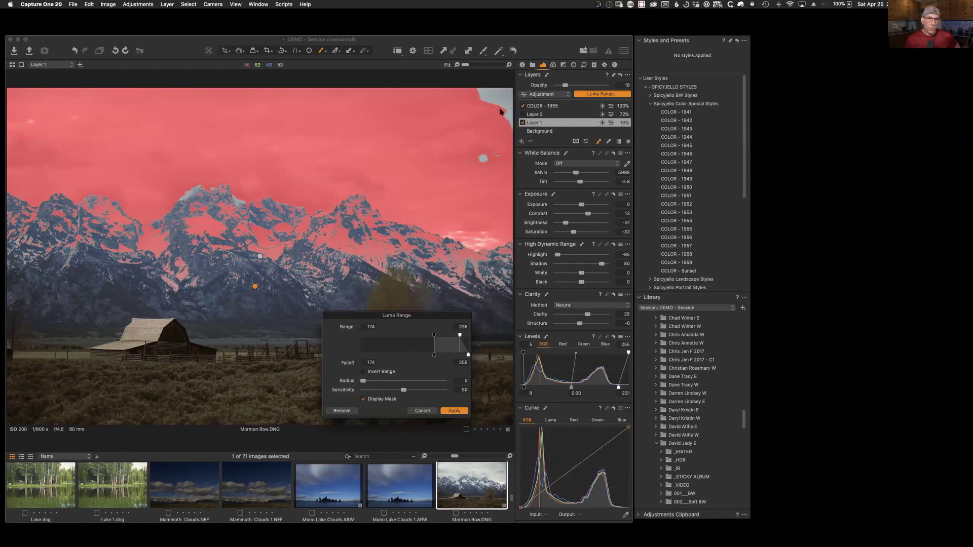
{"action": "left_click_drag", "start_coordinate": [433, 354], "coordinate": [409, 355]}
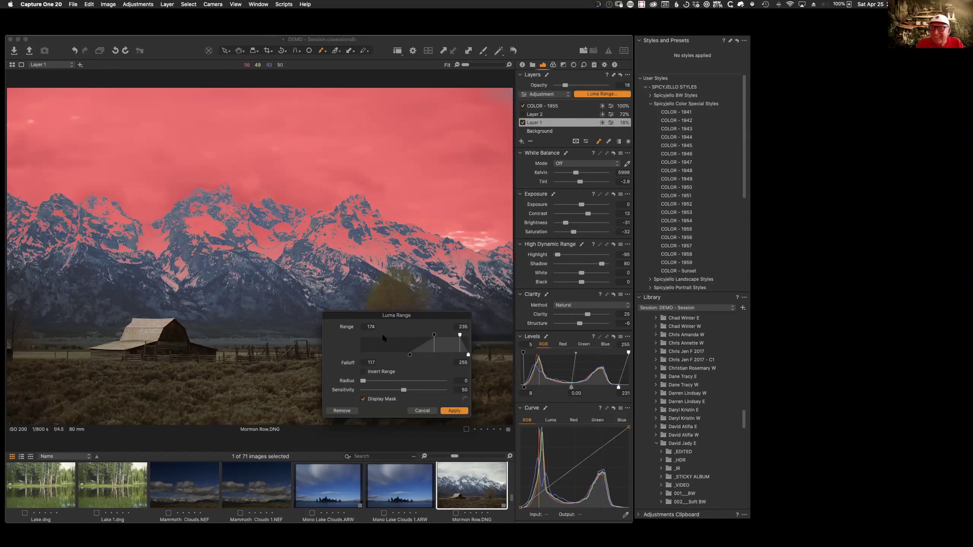
{"action": "left_click", "coordinate": [408, 384]}
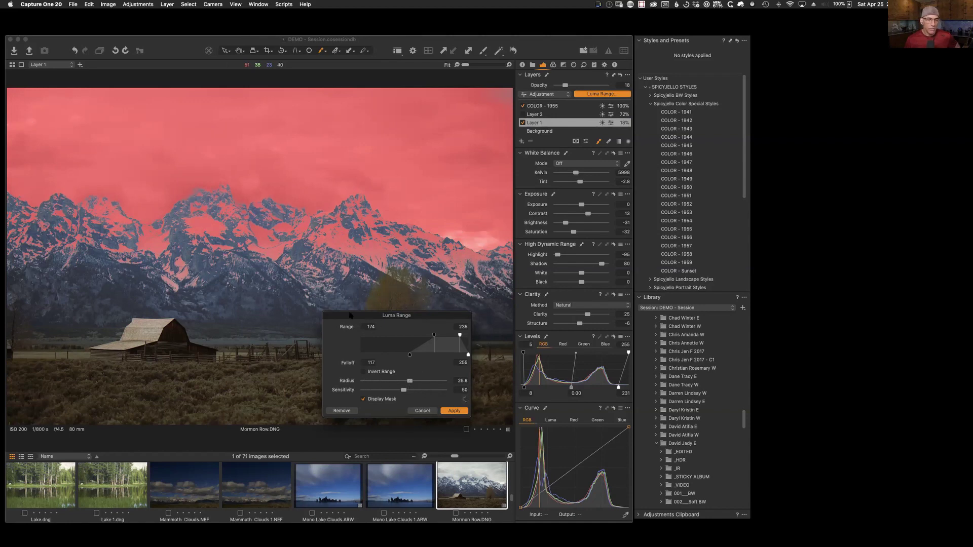
{"action": "left_click", "coordinate": [421, 411]}
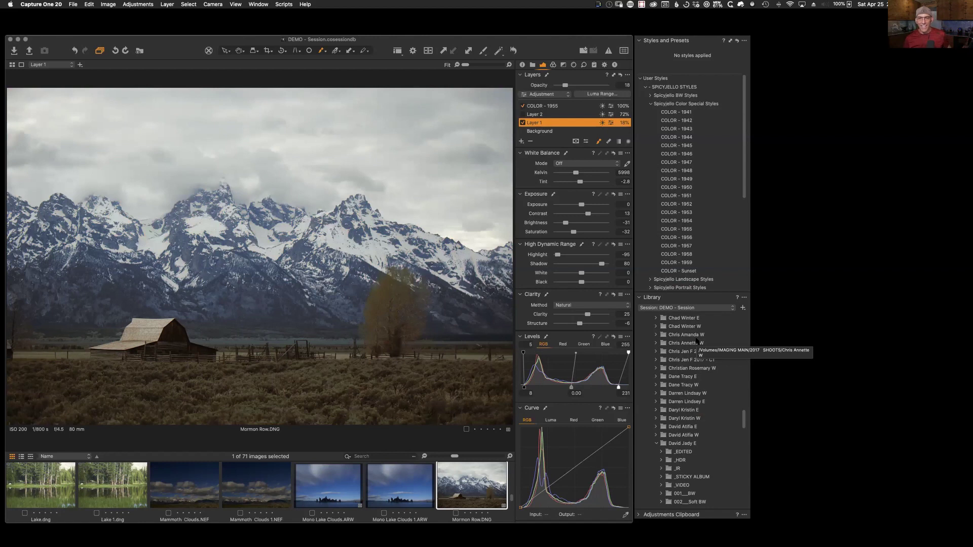
{"action": "left_click_drag", "start_coordinate": [561, 44], "coordinate": [562, 46]}
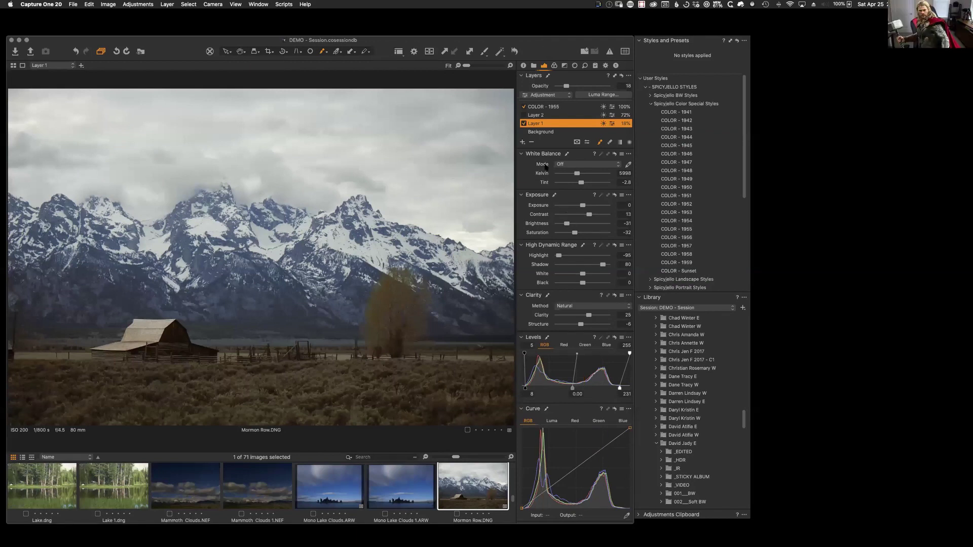
Step: Open the Black & White - Styles folder from the Library, showing Fern - Leaf.dng
{"action": "left_click", "coordinate": [534, 66]}
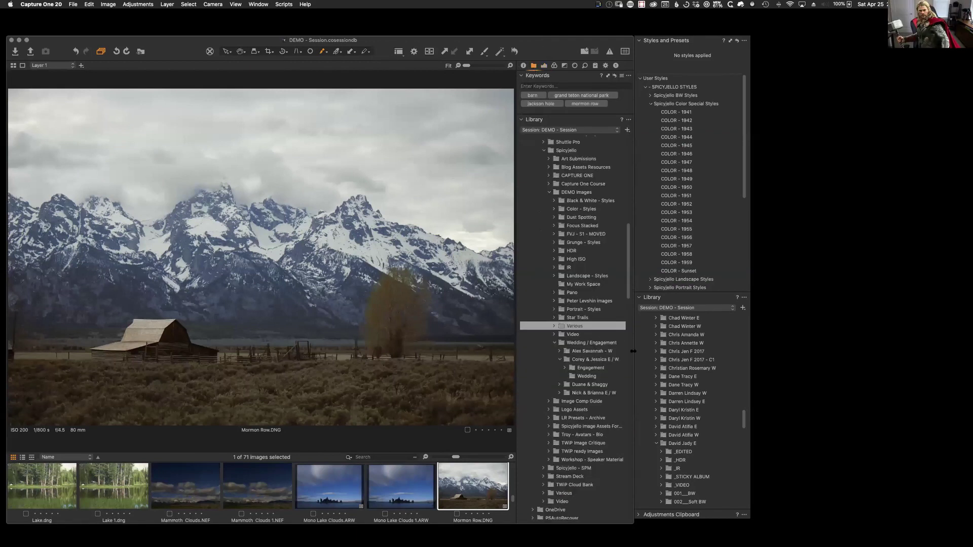
{"action": "left_click", "coordinate": [583, 201]}
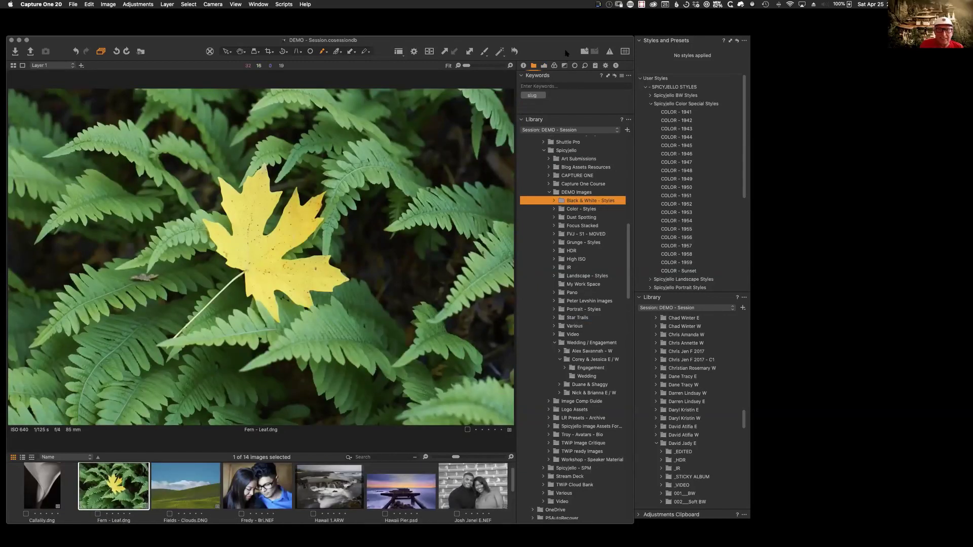
{"action": "left_click_drag", "start_coordinate": [564, 50], "coordinate": [561, 48]}
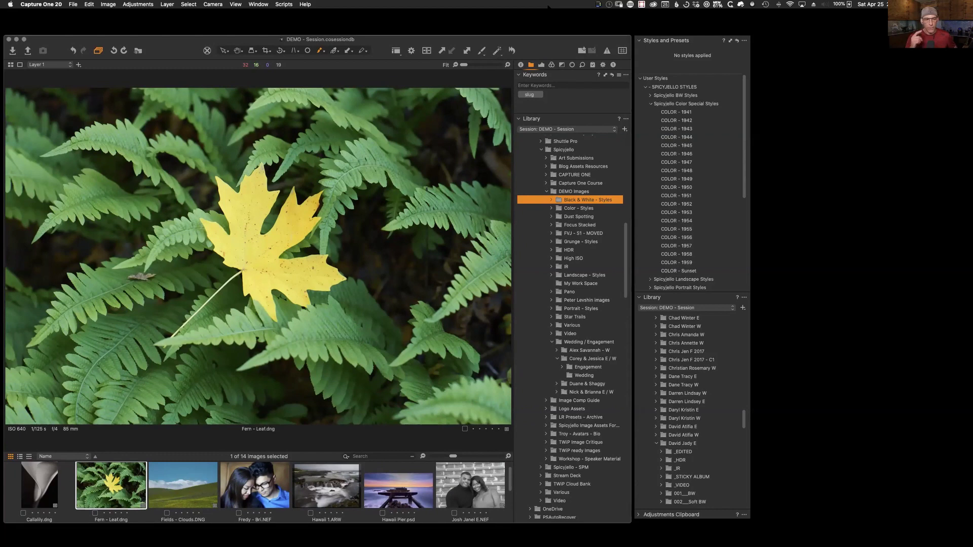
Step: Convert Fields - Clouds to black and white, darkening the blue sky and brightening the green-yellow grass
{"action": "left_click", "coordinate": [192, 492]}
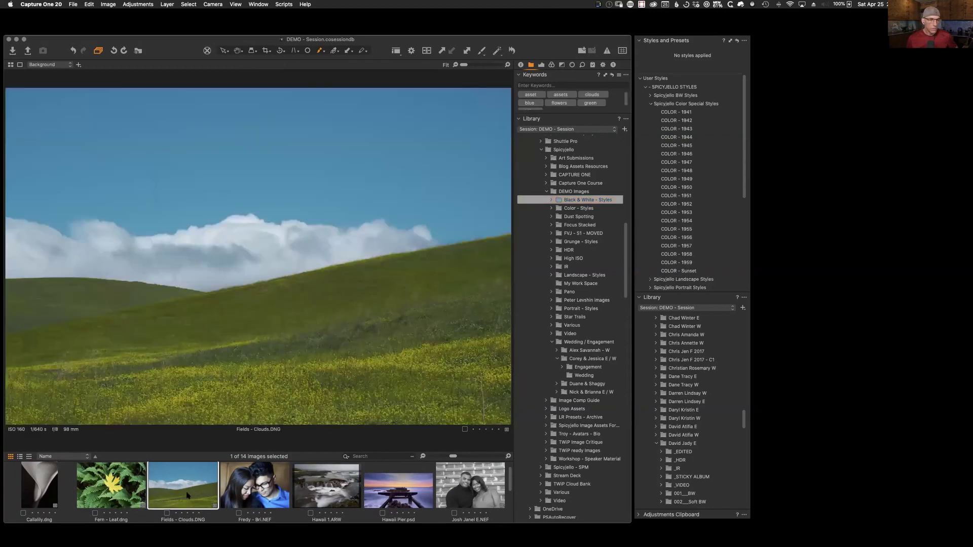
{"action": "left_click", "coordinate": [561, 65]}
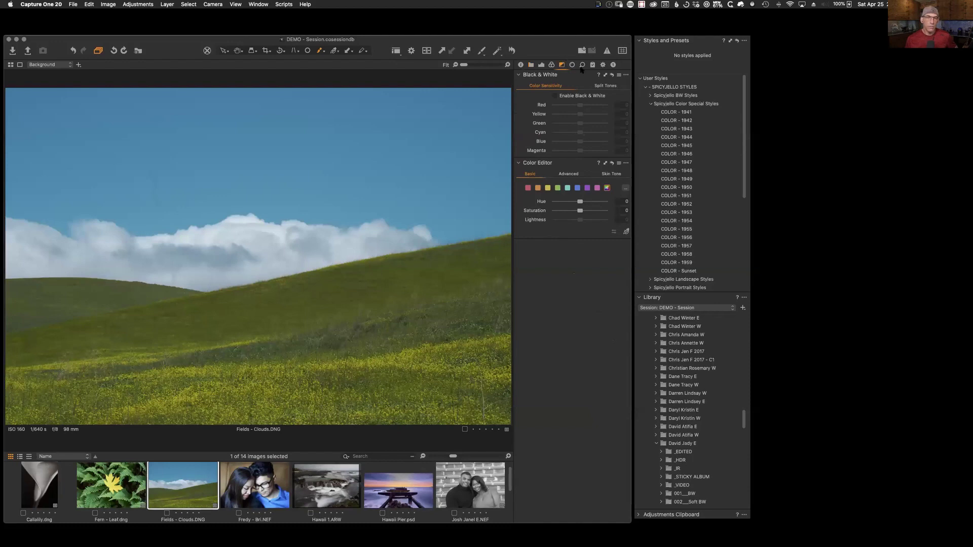
{"action": "left_click", "coordinate": [555, 95]}
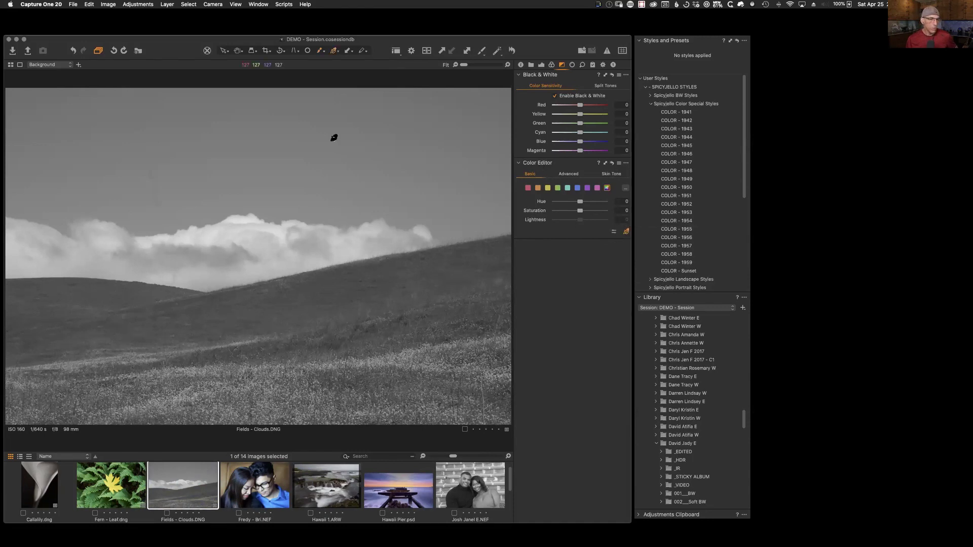
{"action": "left_click_drag", "start_coordinate": [358, 165], "coordinate": [372, 226]}
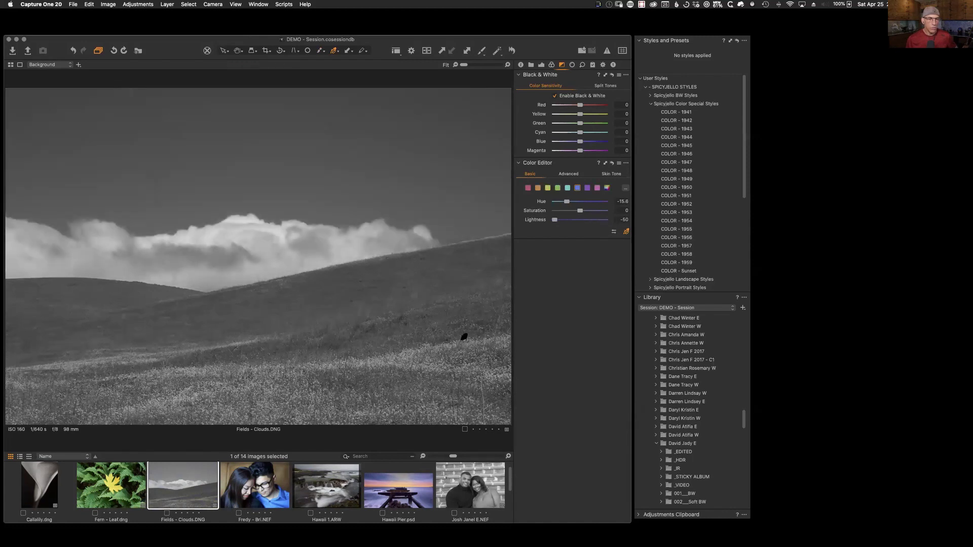
{"action": "left_click_drag", "start_coordinate": [434, 356], "coordinate": [599, 241]}
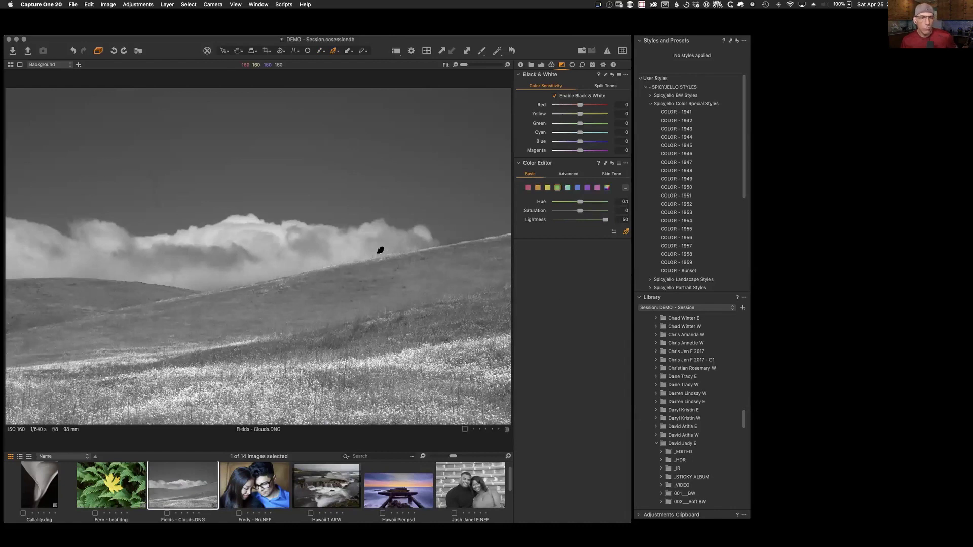
Step: Make Fern - Leaf black and white, tone down the leaf with the picker, and select Background
{"action": "key", "text": "Left"}
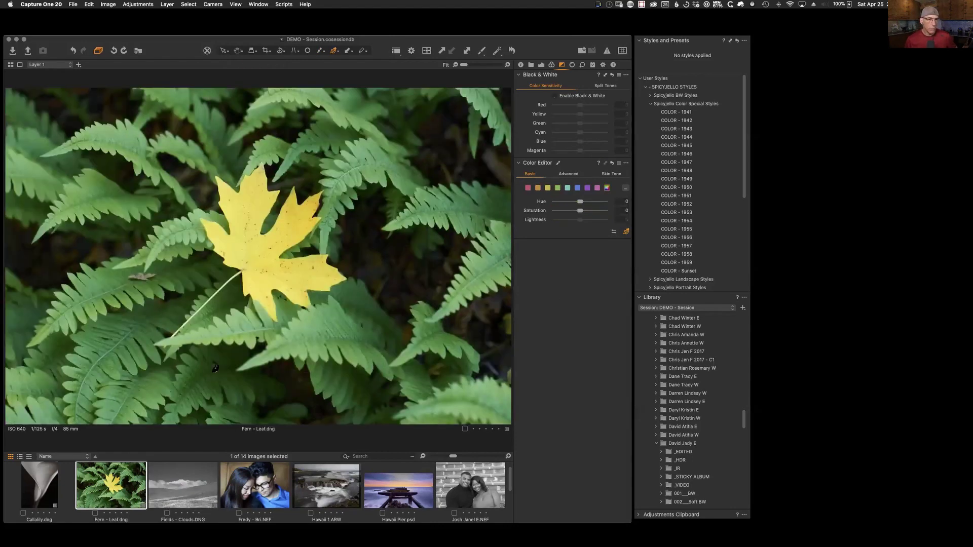
{"action": "left_click", "coordinate": [555, 96]}
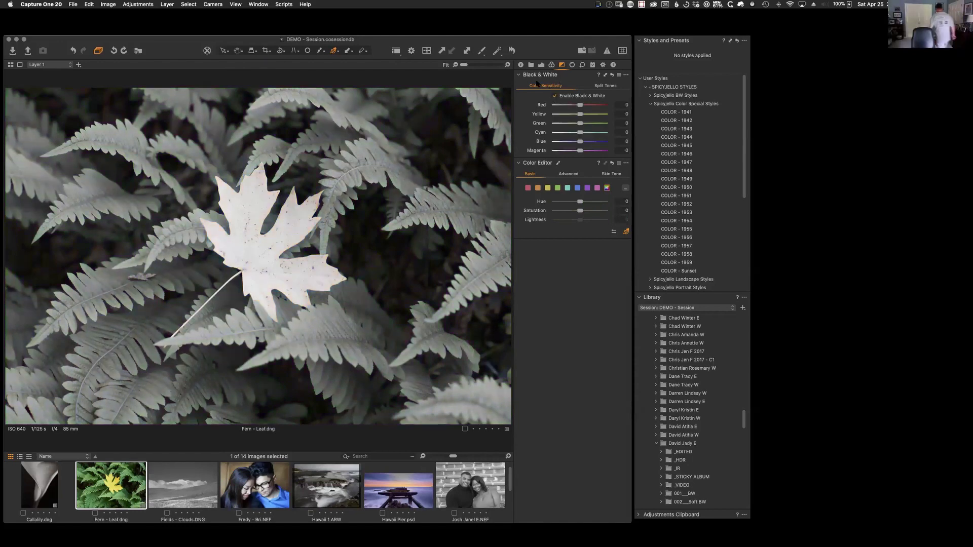
{"action": "left_click_drag", "start_coordinate": [296, 226], "coordinate": [297, 211]}
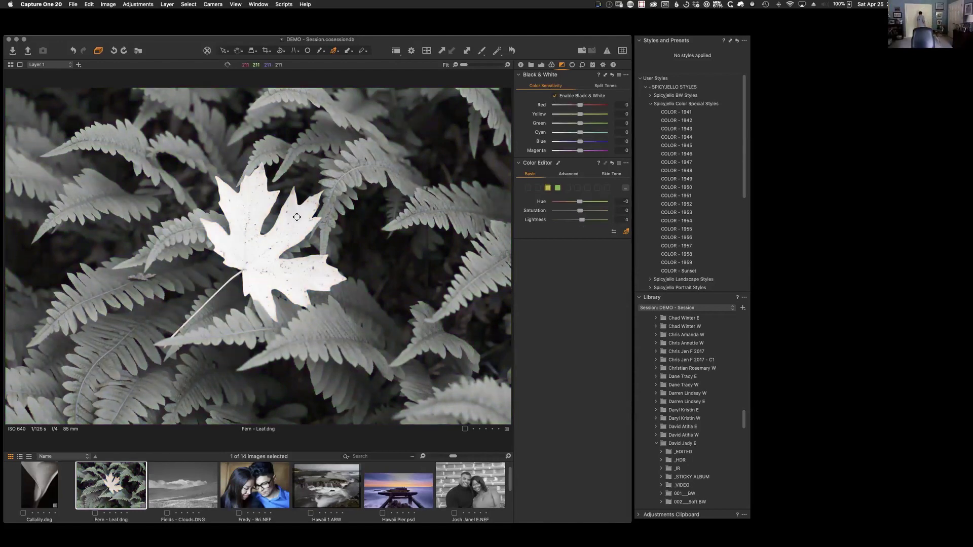
{"action": "left_click_drag", "start_coordinate": [223, 278], "coordinate": [221, 304]}
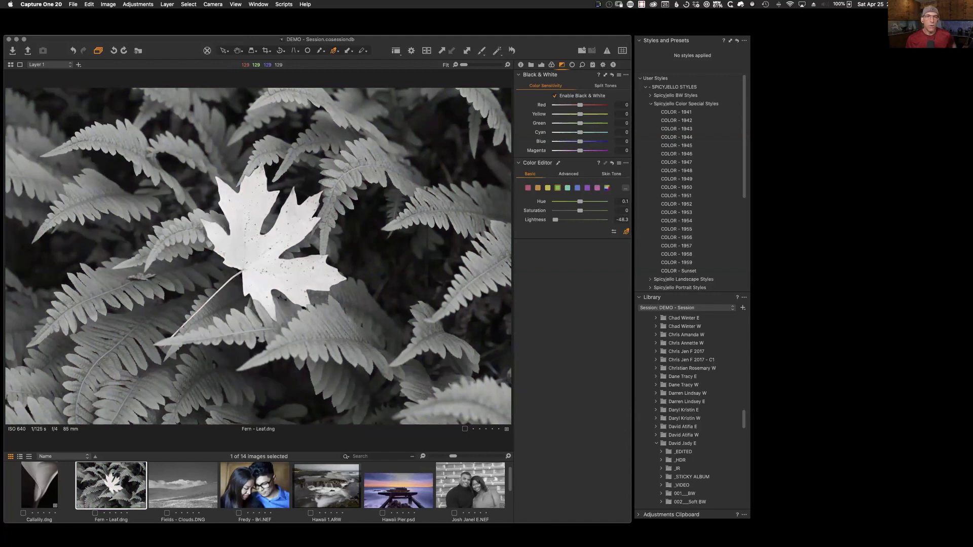
{"action": "left_click", "coordinate": [541, 64]}
{"action": "left_click", "coordinate": [545, 115]}
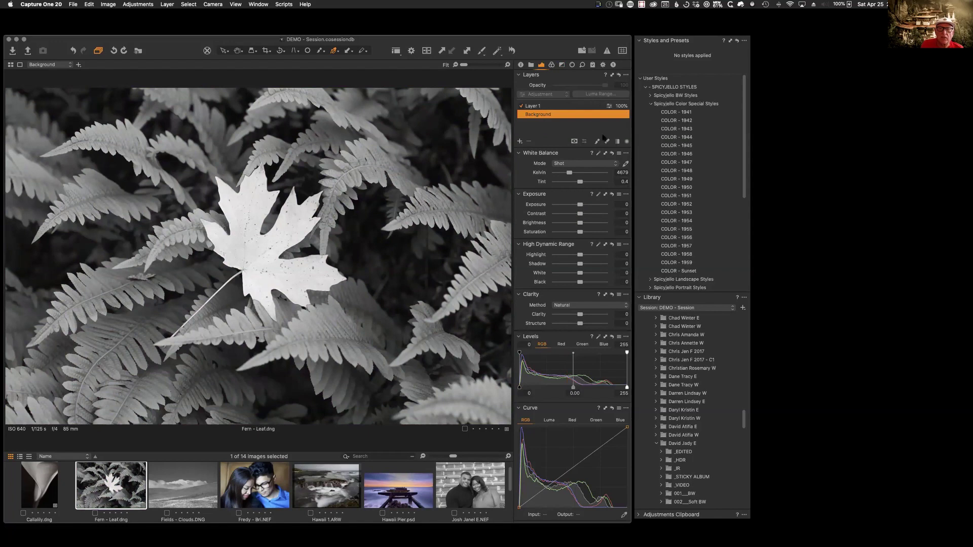
Step: Delete Layer 1 from the black-and-white fern image
{"action": "left_click", "coordinate": [568, 106]}
{"action": "left_click", "coordinate": [626, 142]}
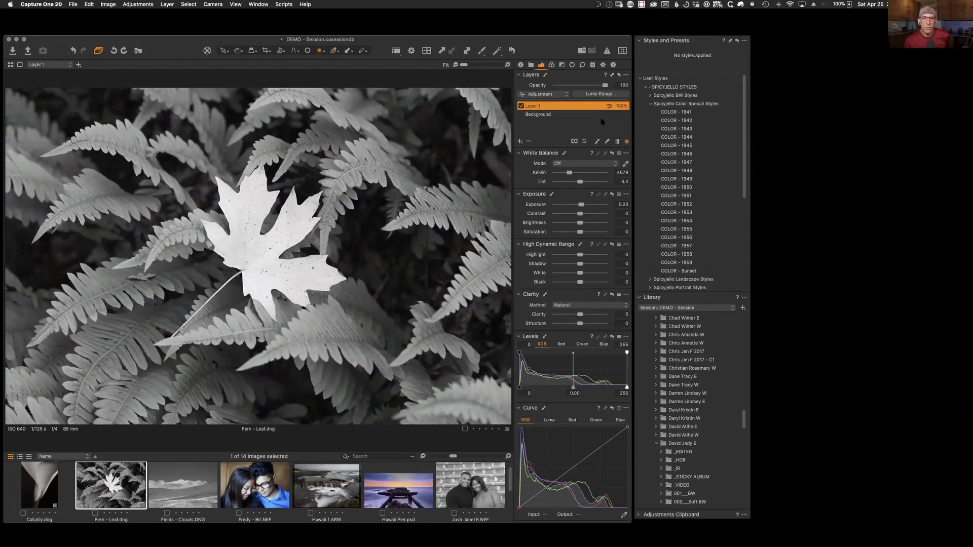
{"action": "left_click", "coordinate": [528, 142]}
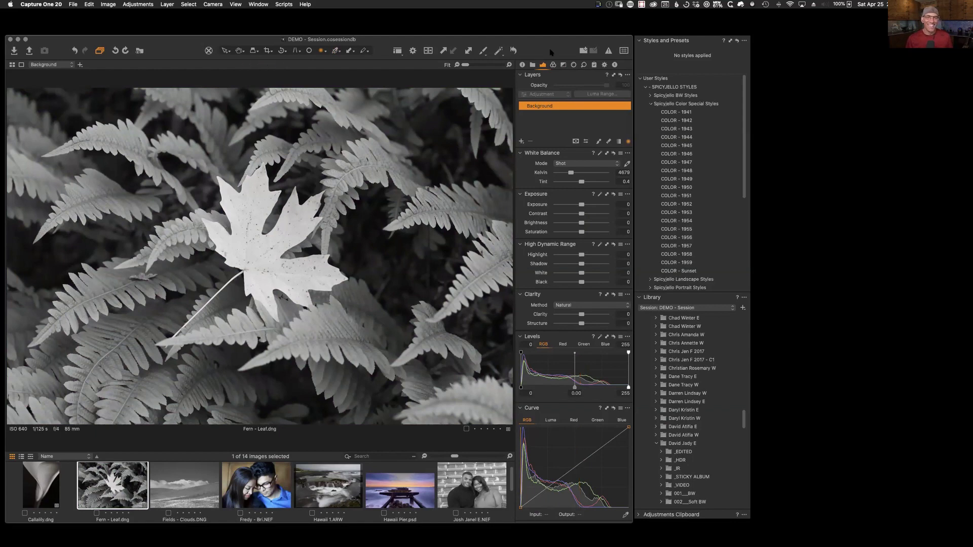
Step: Set the leaf's brightness and darken the green ferns, then open the couple portrait
{"action": "left_click", "coordinate": [562, 65]}
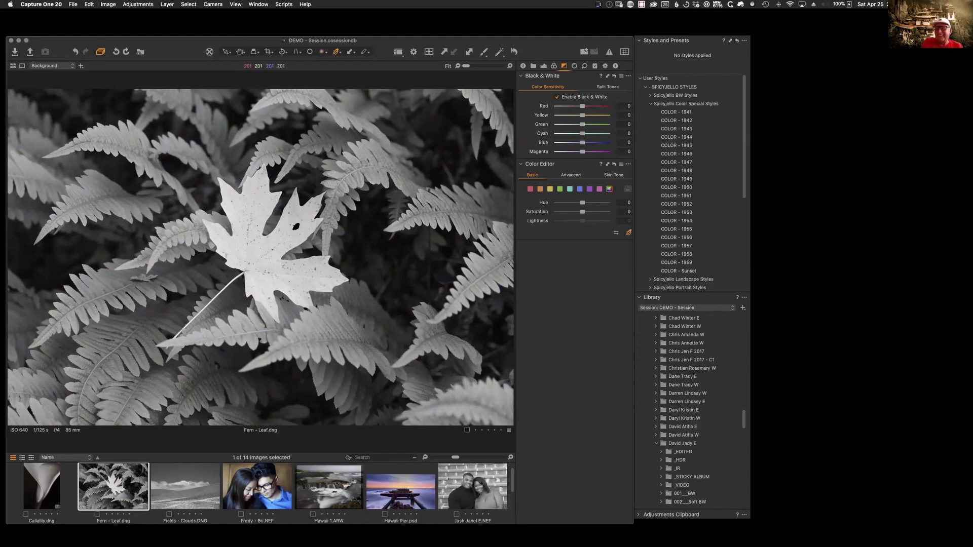
{"action": "left_click", "coordinate": [297, 227]}
{"action": "left_click_drag", "start_coordinate": [325, 226], "coordinate": [304, 226]}
{"action": "mouse_move", "coordinate": [458, 222]}
{"action": "left_mouse_down"}
{"action": "mouse_move", "coordinate": [385, 222]}
{"action": "mouse_move", "coordinate": [466, 222]}
{"action": "mouse_move", "coordinate": [449, 220]}
{"action": "left_mouse_up"}
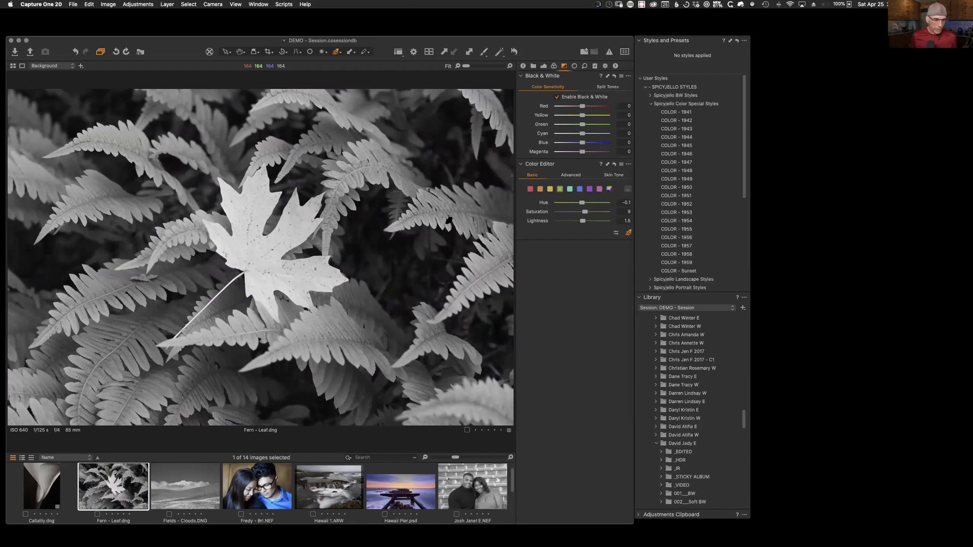
{"action": "left_click", "coordinate": [286, 499]}
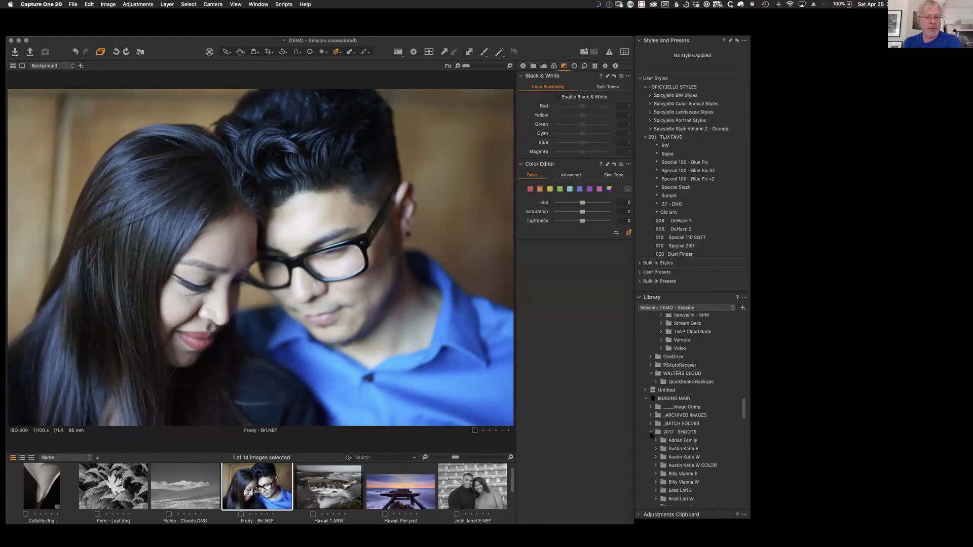
Step: Collapse 2017 SHOOTS and view the Lens tools, keeping the profile at Generic
{"action": "left_click", "coordinate": [651, 432]}
{"action": "left_click_drag", "start_coordinate": [747, 453], "coordinate": [743, 423]}
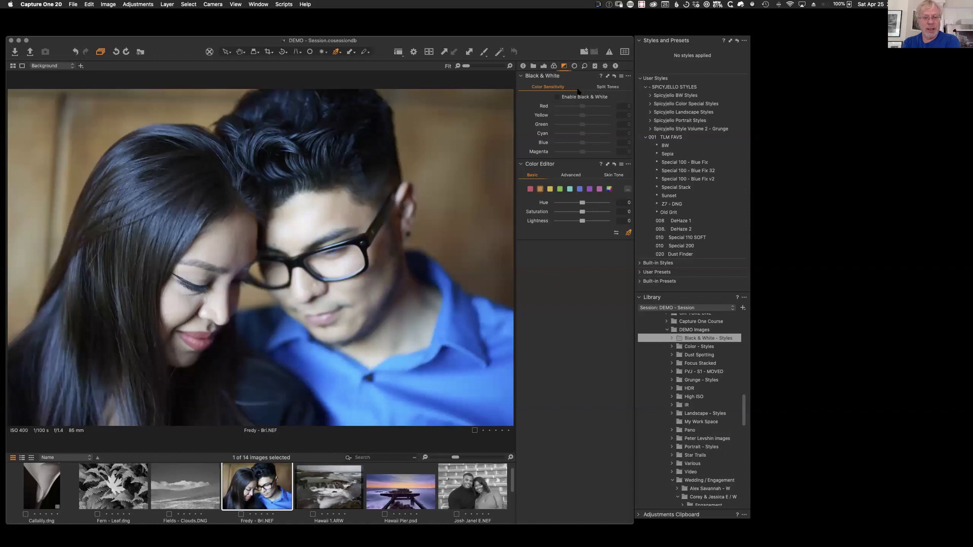
{"action": "left_click", "coordinate": [575, 66]}
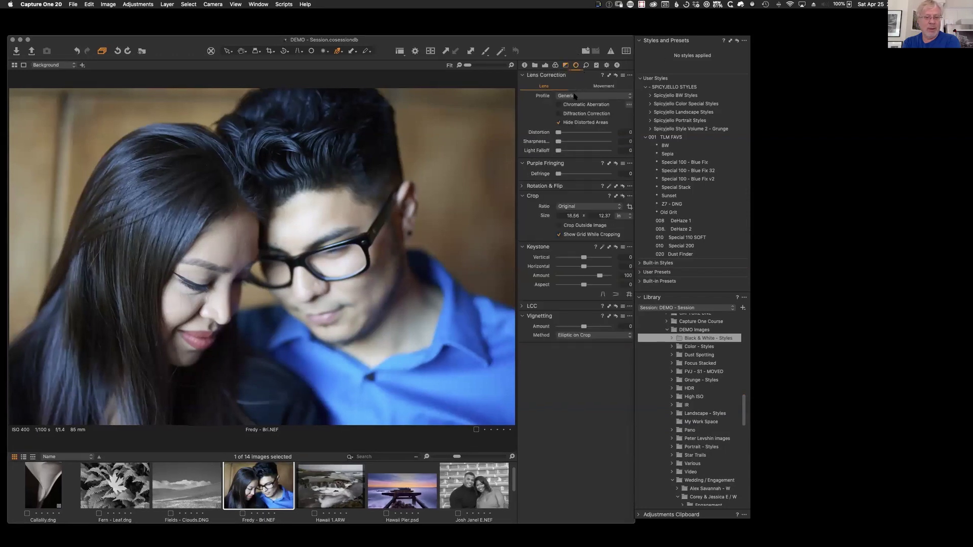
{"action": "left_click", "coordinate": [570, 96]}
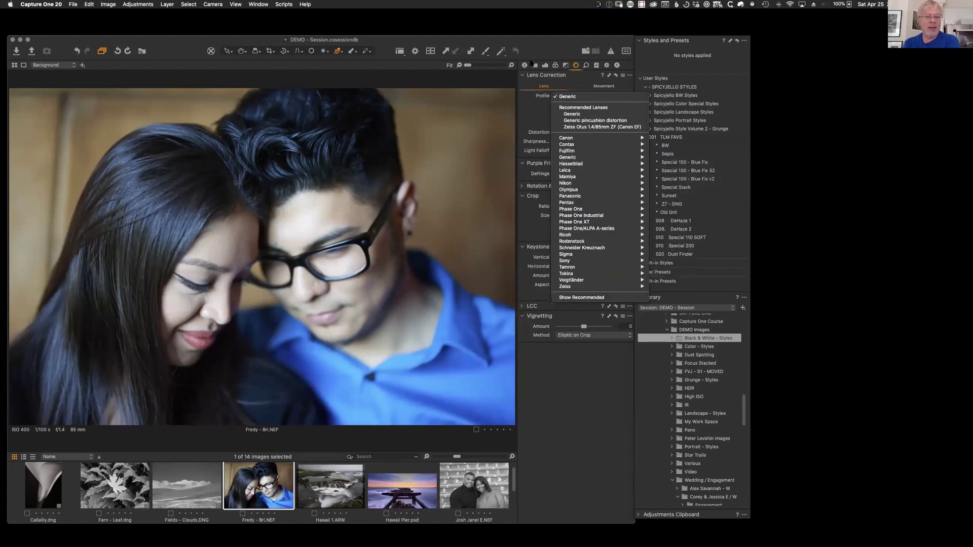
{"action": "left_click", "coordinate": [551, 49]}
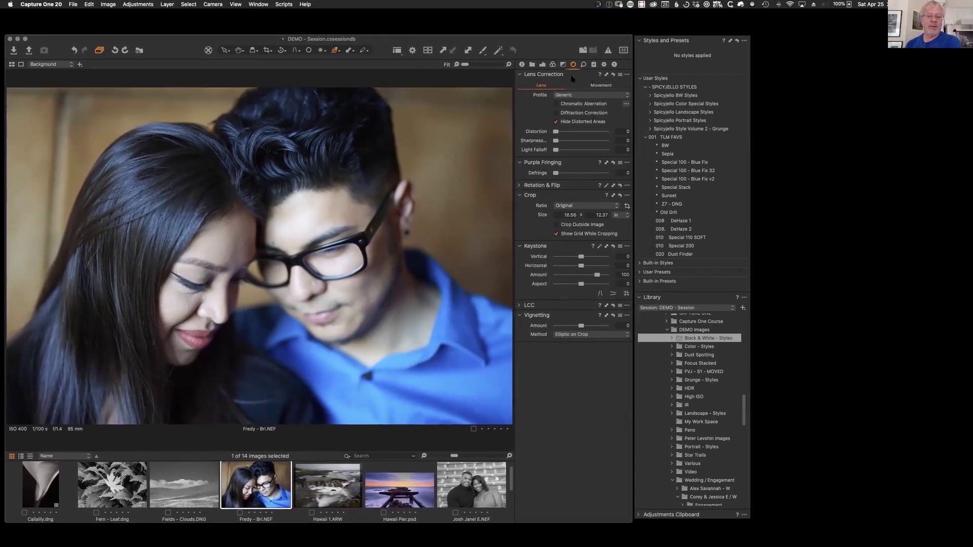
Step: Switch to the Color tools and hide the viewer to show all 14 thumbnails
{"action": "left_click", "coordinate": [552, 65]}
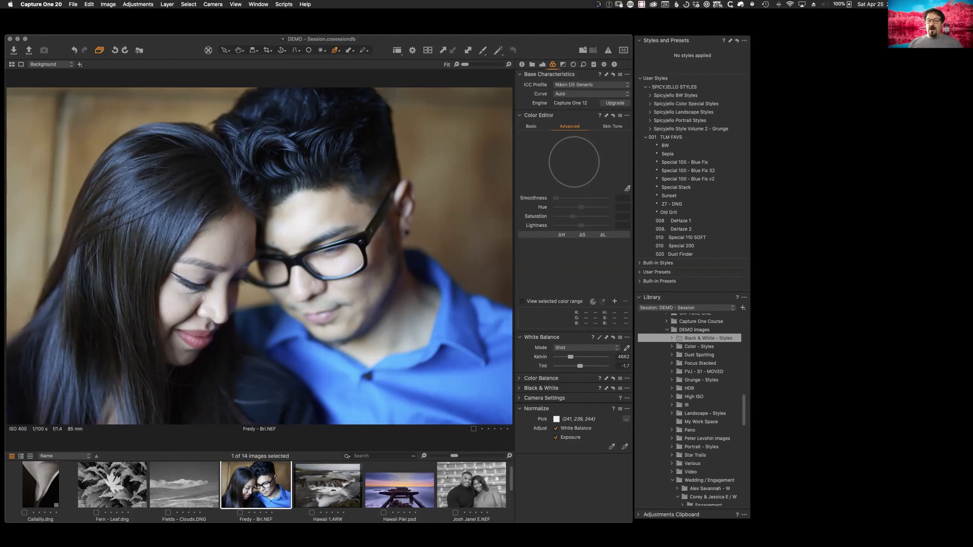
{"action": "left_click_drag", "start_coordinate": [744, 414], "coordinate": [744, 432]}
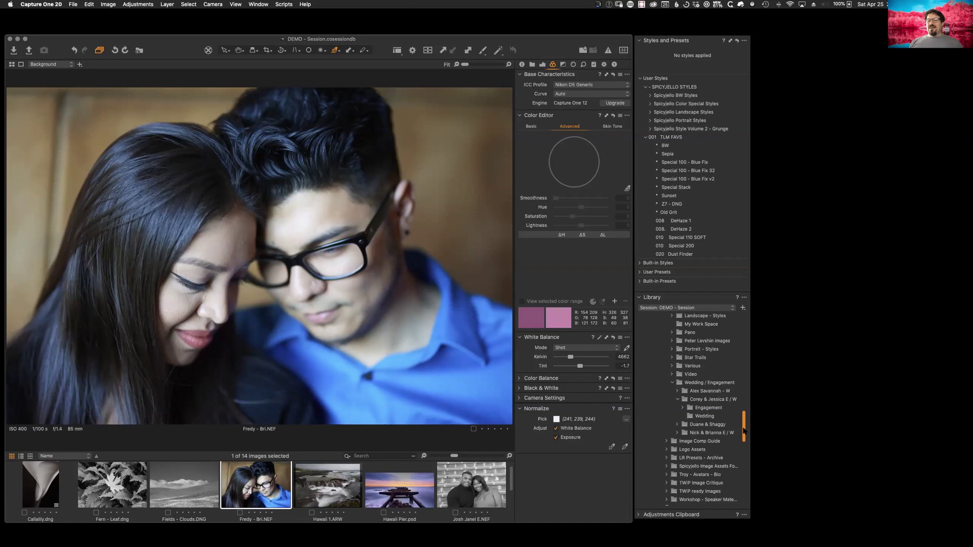
{"action": "key", "text": "alt+super+v"}
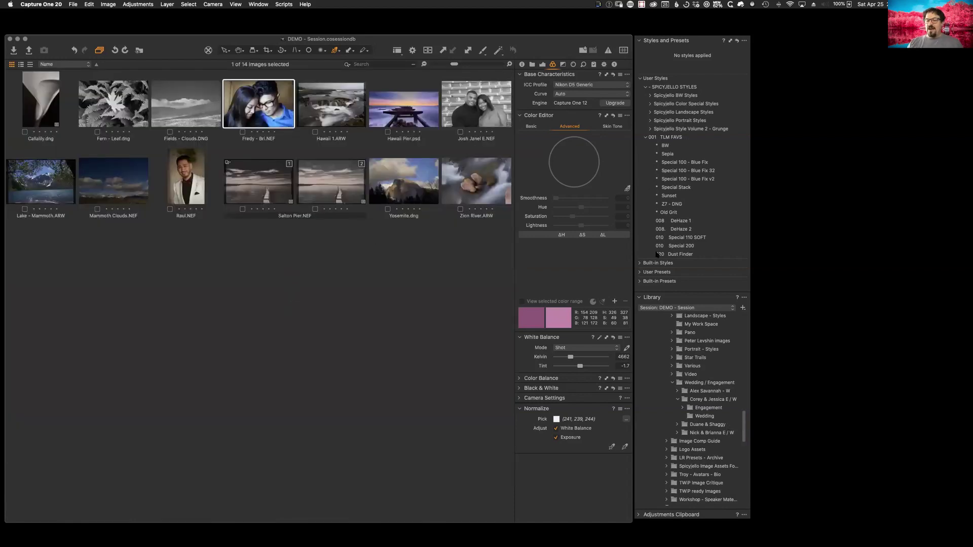
Step: Open the Color - Styles folder and show the couple-by-the-wall photo in the viewer
{"action": "left_click_drag", "start_coordinate": [742, 434], "coordinate": [741, 403]}
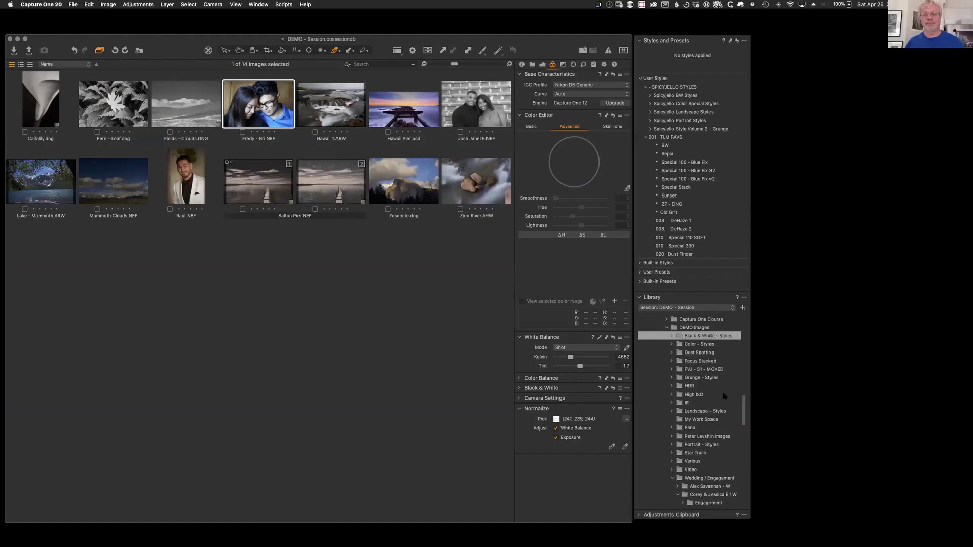
{"action": "left_click", "coordinate": [690, 345]}
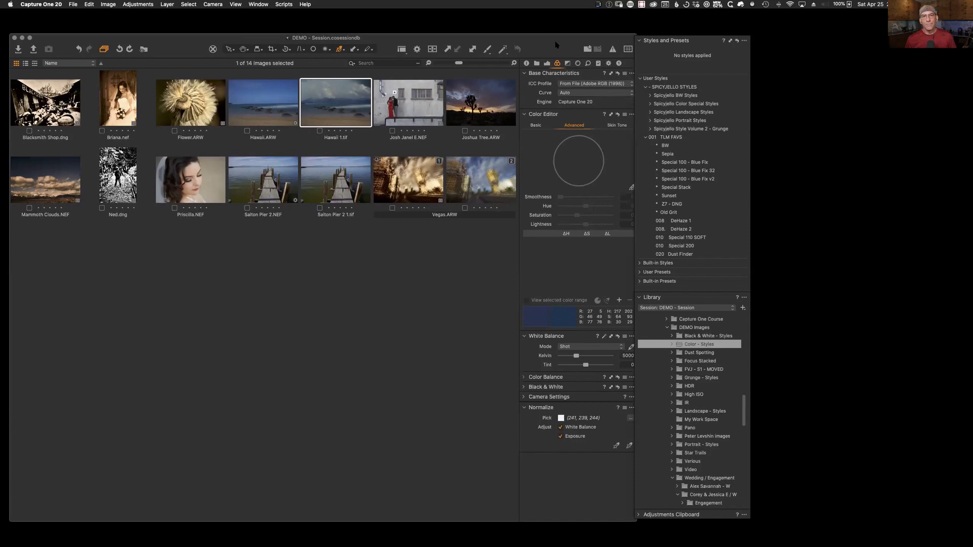
{"action": "left_click", "coordinate": [546, 63]}
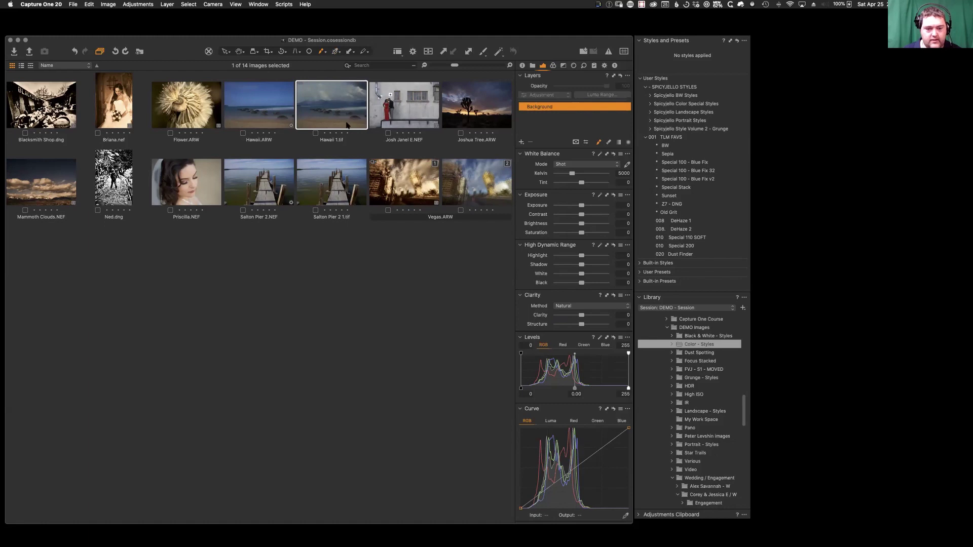
{"action": "double_click", "coordinate": [413, 111]}
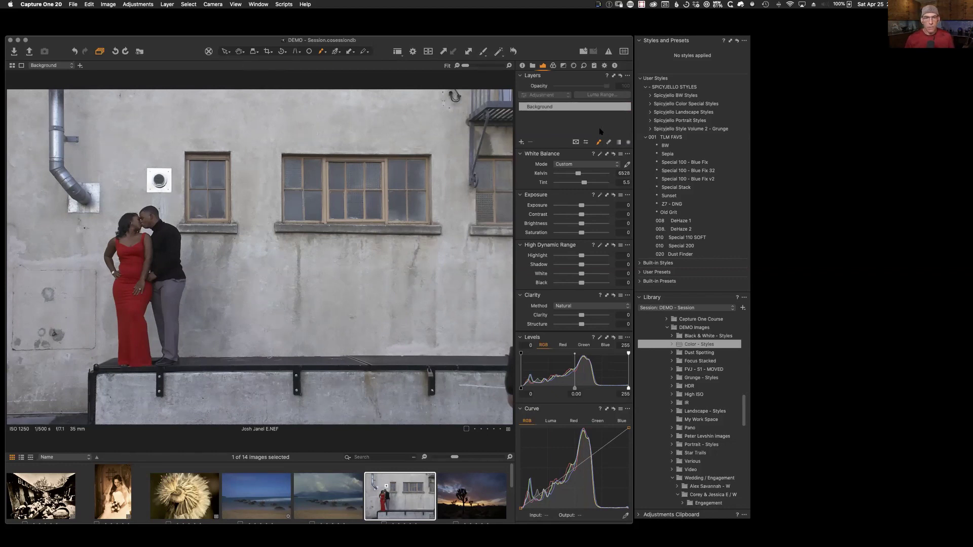
Step: Draw a radial gradient mask around the couple and tighten its inner falloff, checking it with M
{"action": "left_click", "coordinate": [628, 144]}
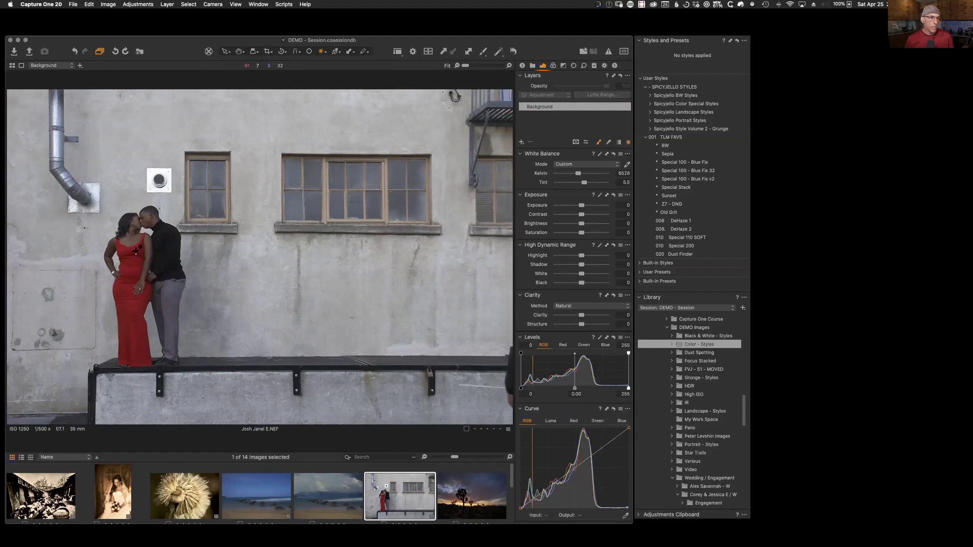
{"action": "left_click_drag", "start_coordinate": [140, 236], "coordinate": [233, 294]}
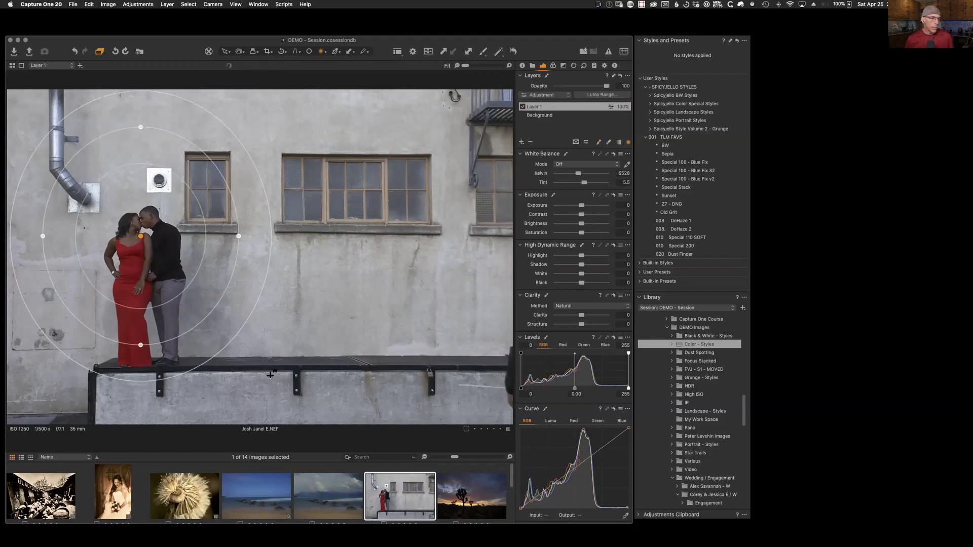
{"action": "key", "text": "m"}
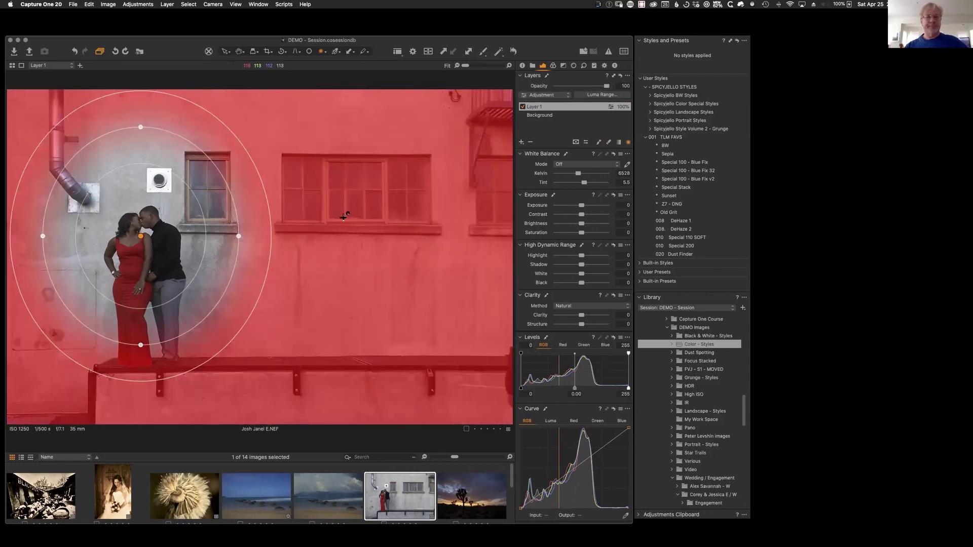
{"action": "left_click_drag", "start_coordinate": [207, 222], "coordinate": [179, 236]}
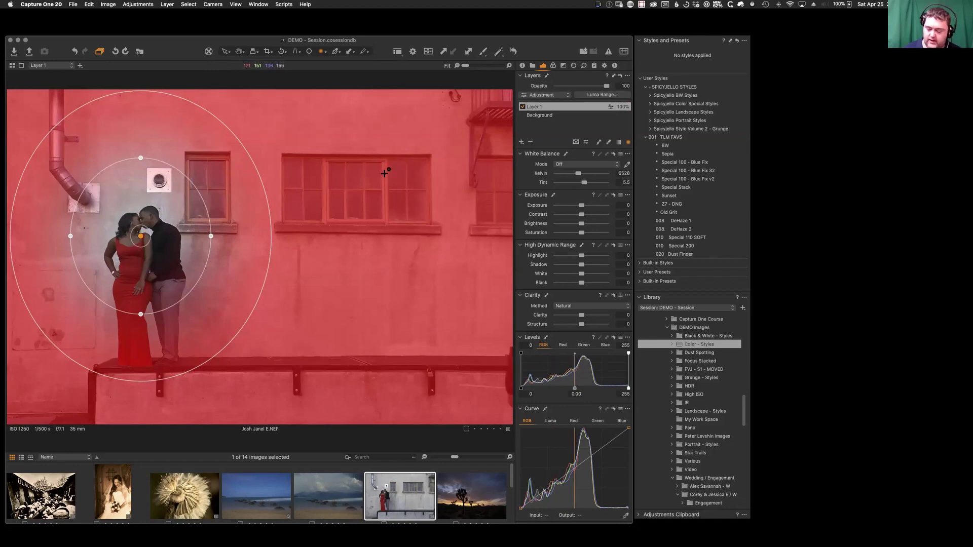
{"action": "key", "text": "m"}
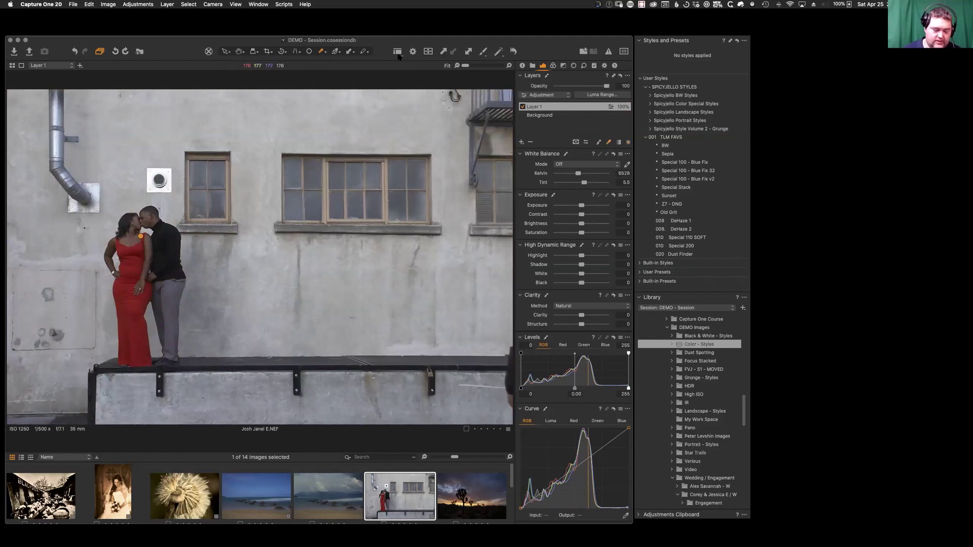
Step: Look at the brush and eraser settings, then bring up the colour tools
{"action": "right_click", "coordinate": [317, 266]}
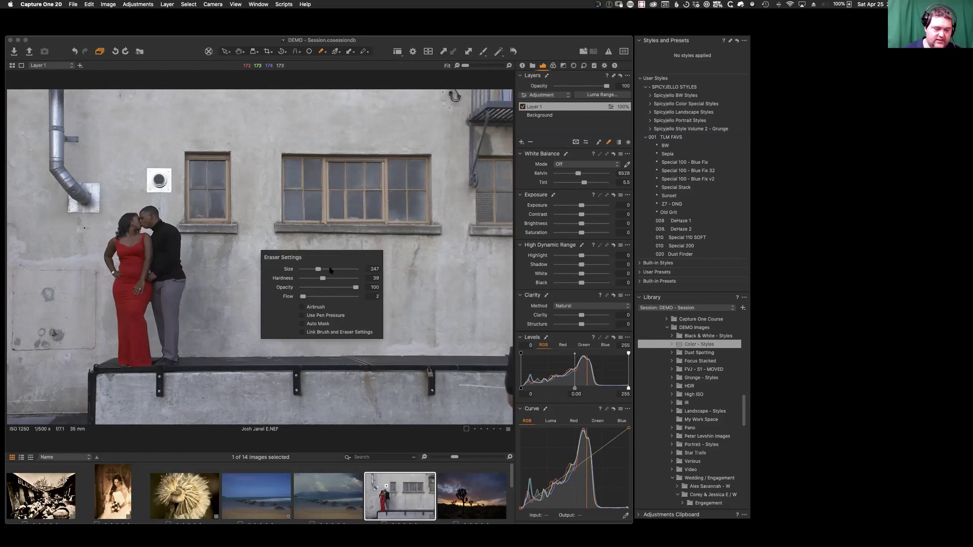
{"action": "right_click", "coordinate": [364, 331]}
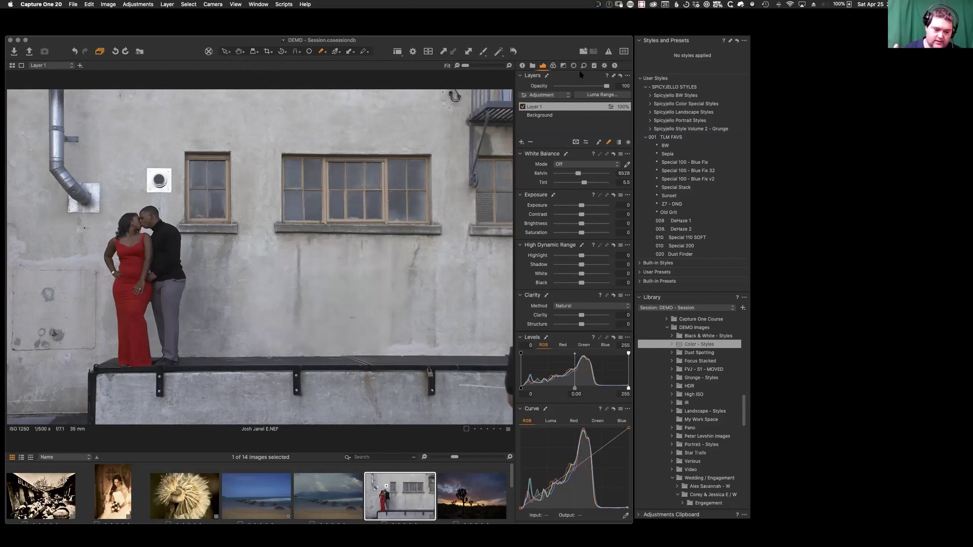
{"action": "left_click_drag", "start_coordinate": [550, 50], "coordinate": [549, 47]}
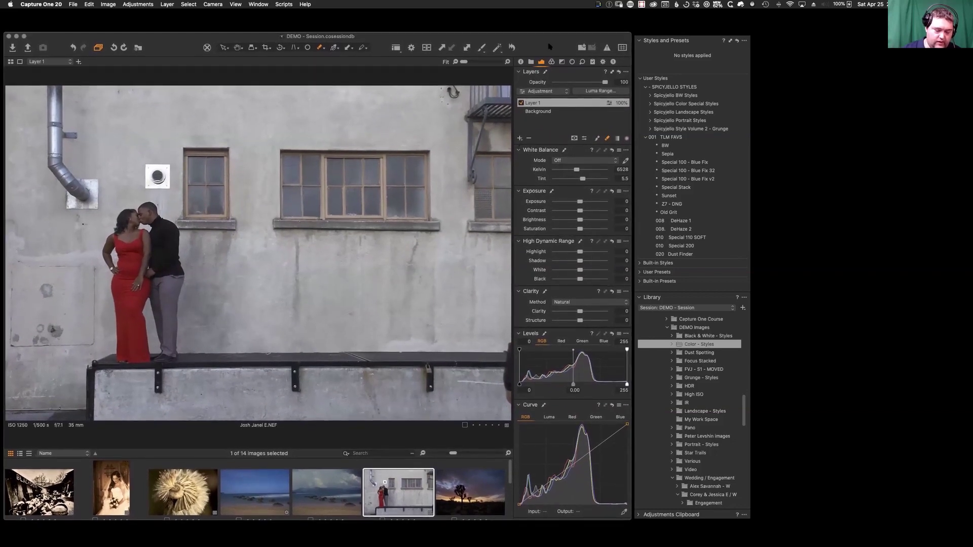
{"action": "left_click", "coordinate": [552, 61]}
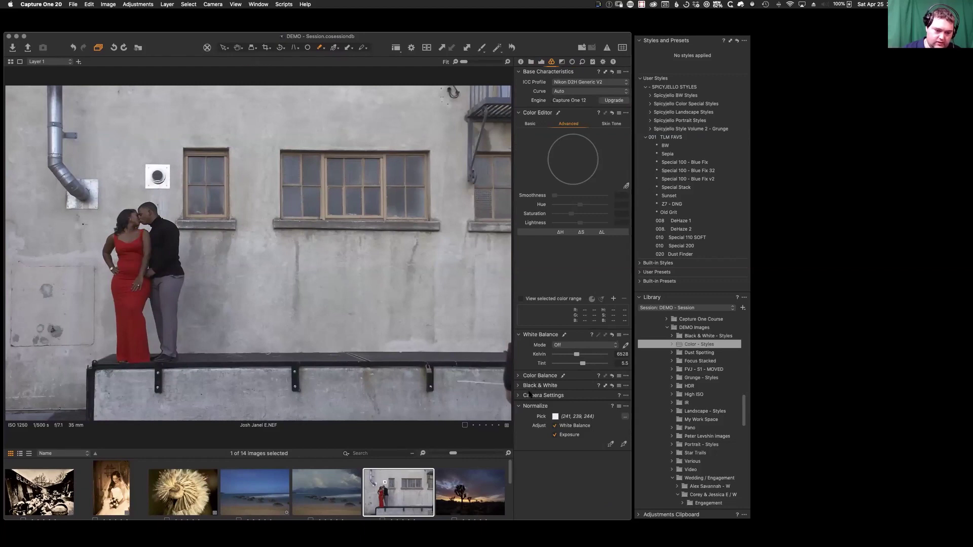
Step: Activate the Color Editor picker and sample several red ranges from the dress
{"action": "left_click", "coordinate": [518, 376]}
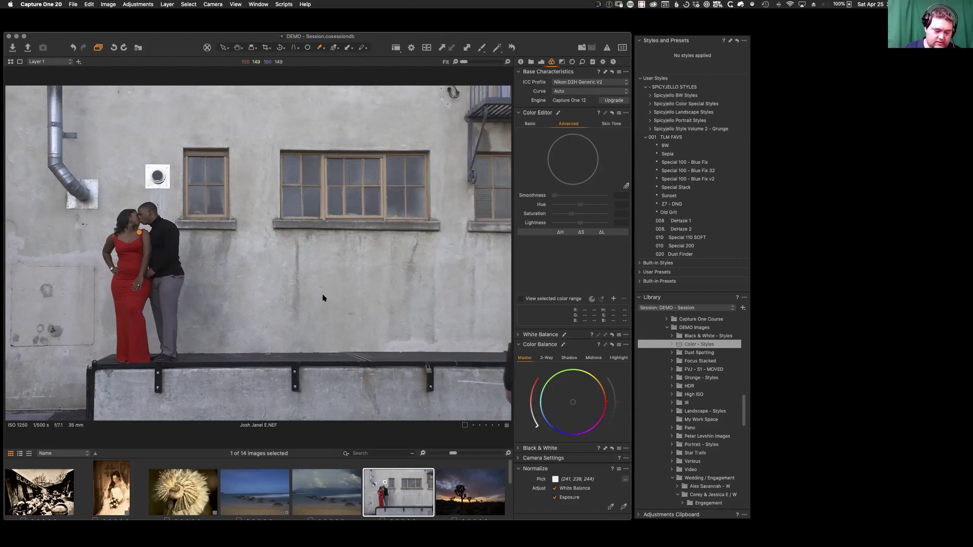
{"action": "left_click", "coordinate": [626, 186]}
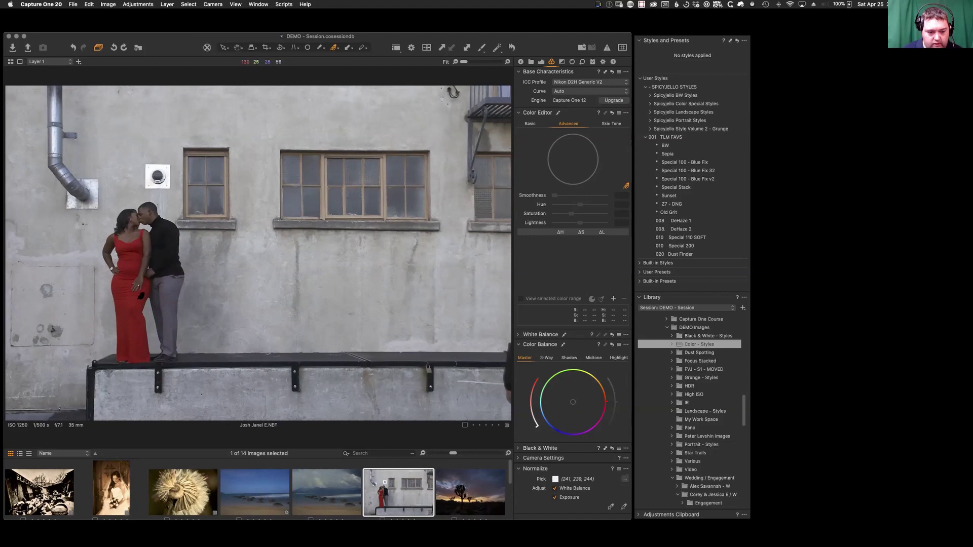
{"action": "left_click", "coordinate": [140, 302]}
{"action": "left_click", "coordinate": [139, 252]}
{"action": "left_click", "coordinate": [141, 243]}
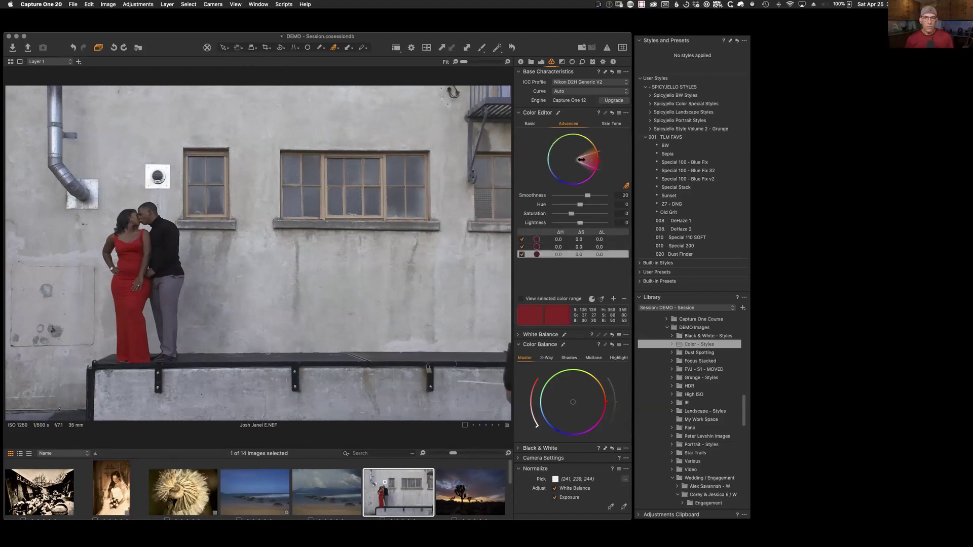
{"action": "left_click", "coordinate": [155, 298]}
Step: Add more dress ranges and one from the beige wall, then open Joshua Tree
{"action": "left_click", "coordinate": [140, 318]}
{"action": "left_click", "coordinate": [140, 338]}
{"action": "left_click", "coordinate": [137, 342]}
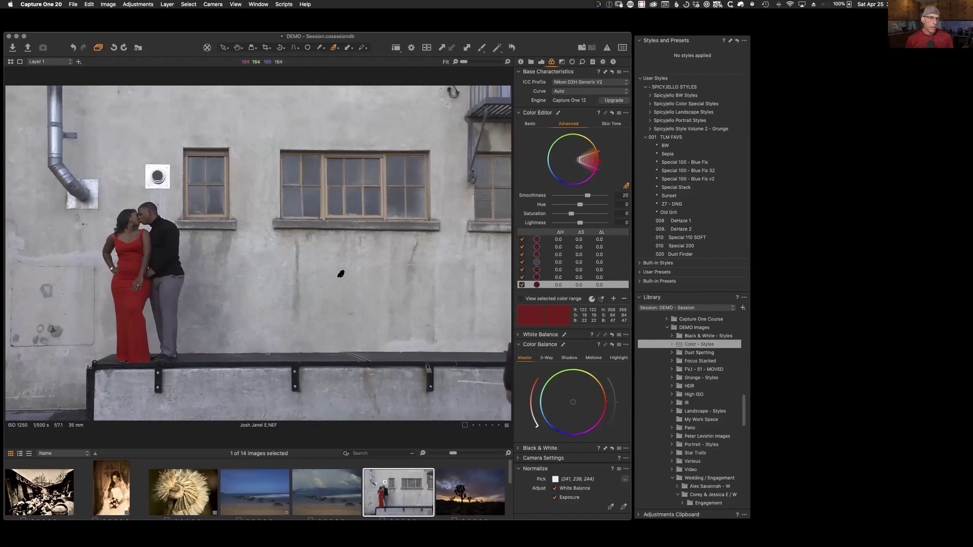
{"action": "left_click", "coordinate": [387, 197]}
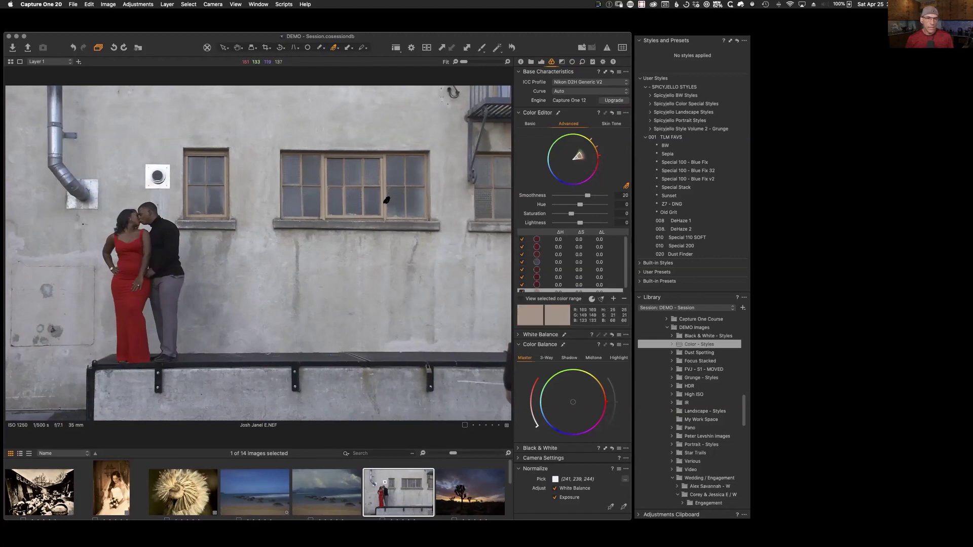
{"action": "left_click", "coordinate": [470, 487]}
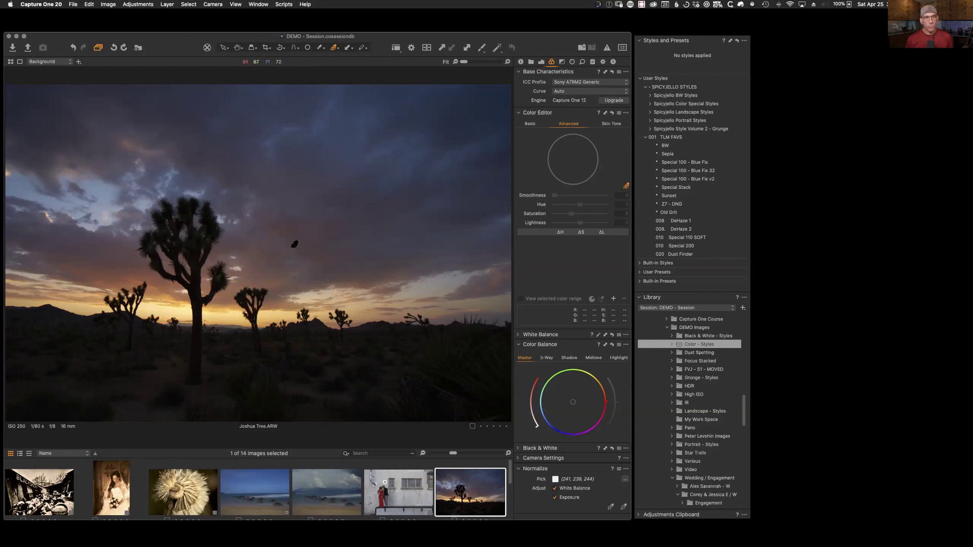
Step: Leave the picker mode unchanged and show the Library folder tree beside Joshua Tree
{"action": "left_click", "coordinate": [334, 50]}
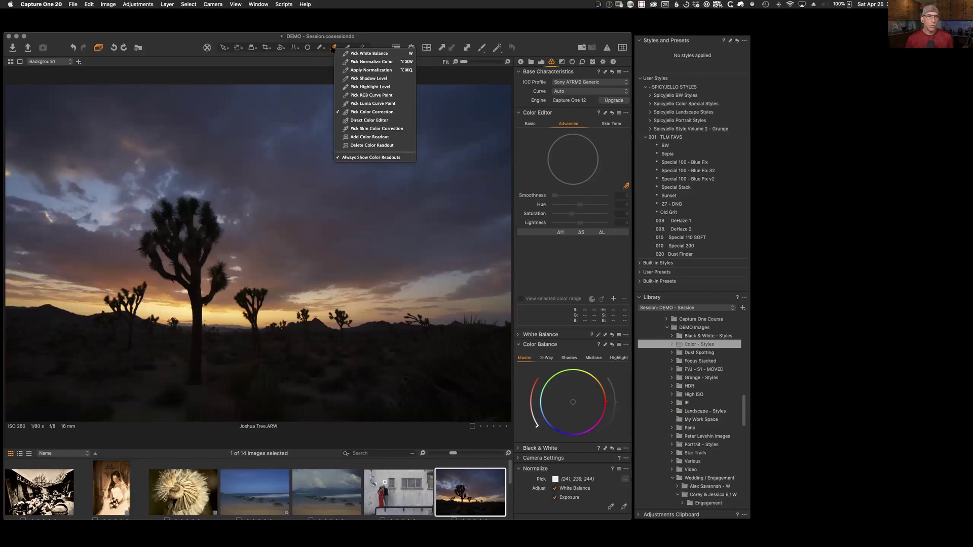
{"action": "left_click", "coordinate": [375, 111]}
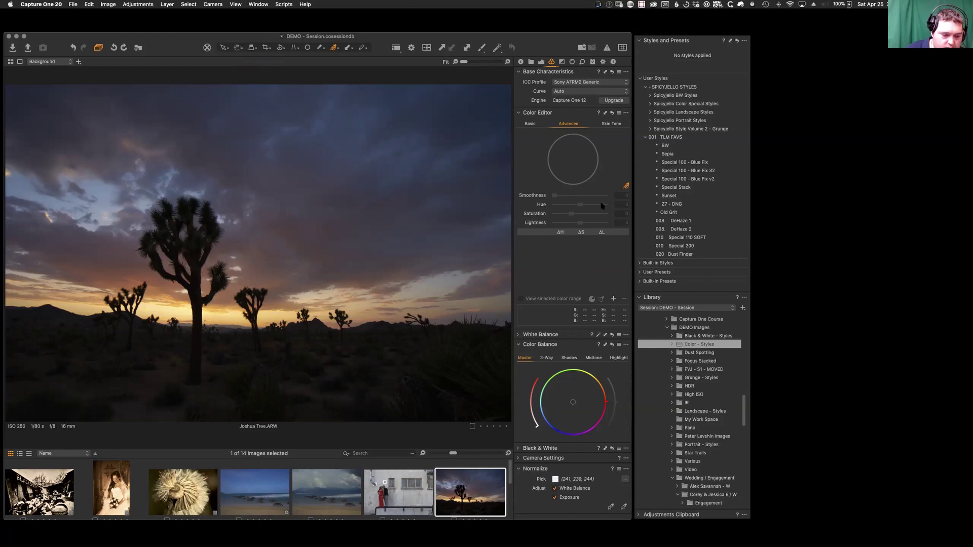
{"action": "left_click", "coordinate": [531, 61]}
{"action": "left_click", "coordinate": [541, 61]}
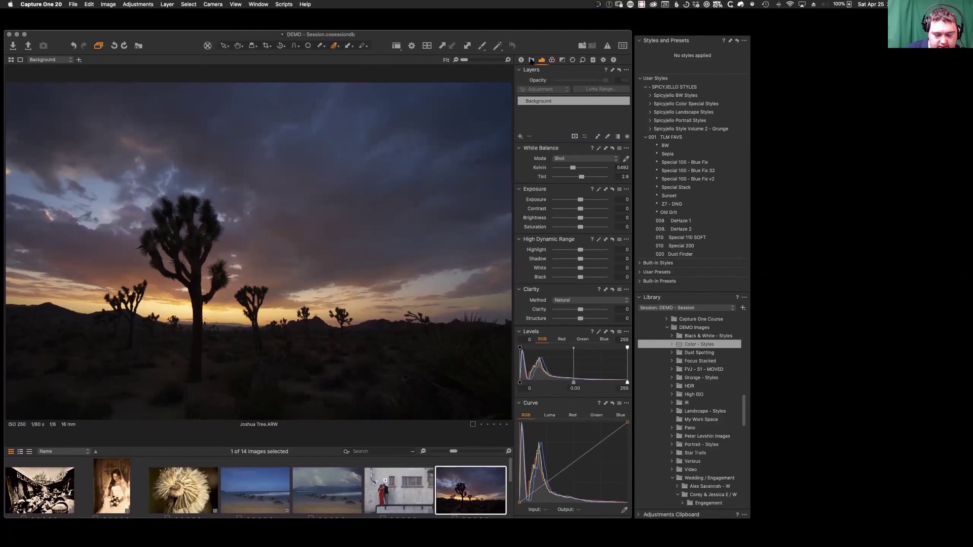
{"action": "left_click", "coordinate": [531, 60]}
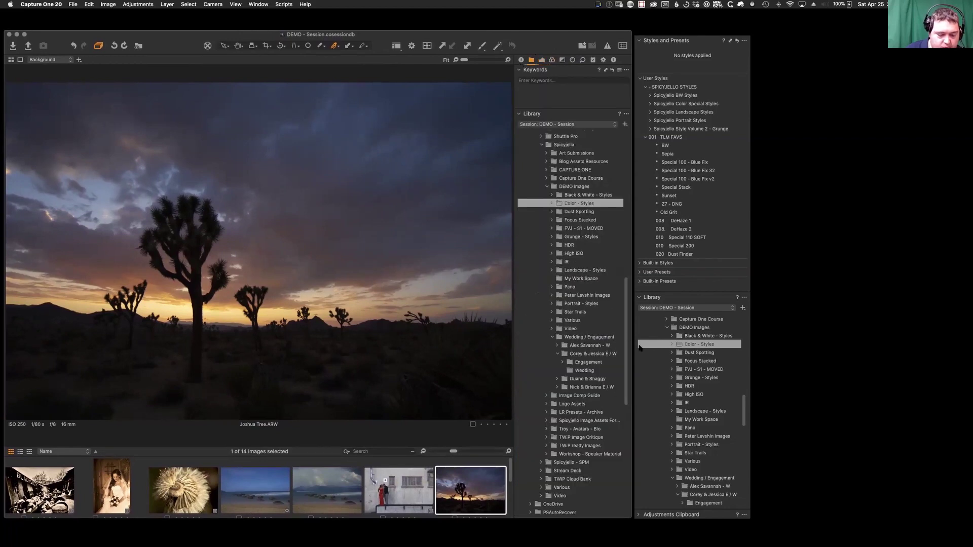
Step: Browse Focus Stacked, HDR, IR and My Work Space, ending on Portrait - Styles
{"action": "scroll", "coordinate": [626, 369], "scroll_direction": "down", "scroll_amount": 2}
{"action": "scroll", "coordinate": [626, 370], "scroll_direction": "up", "scroll_amount": 2}
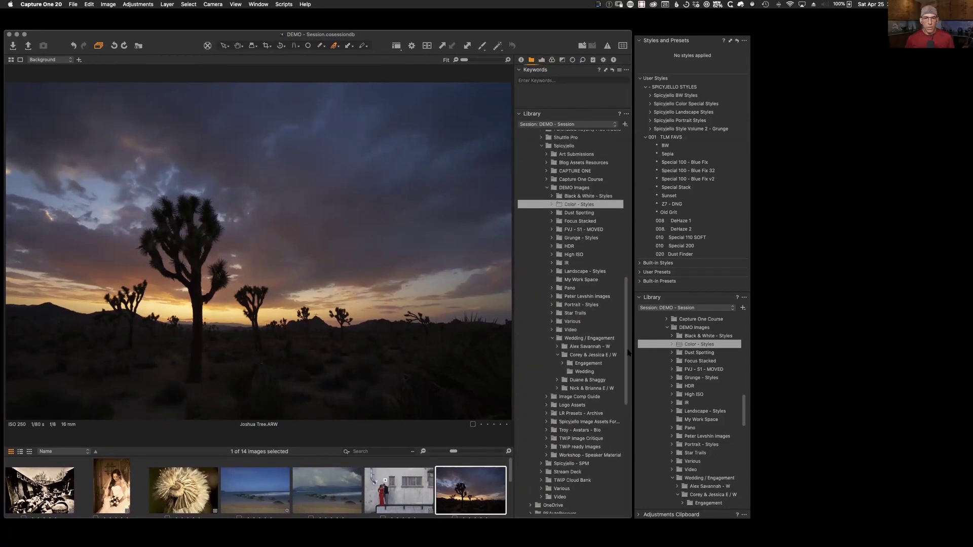
{"action": "left_click", "coordinate": [565, 238]}
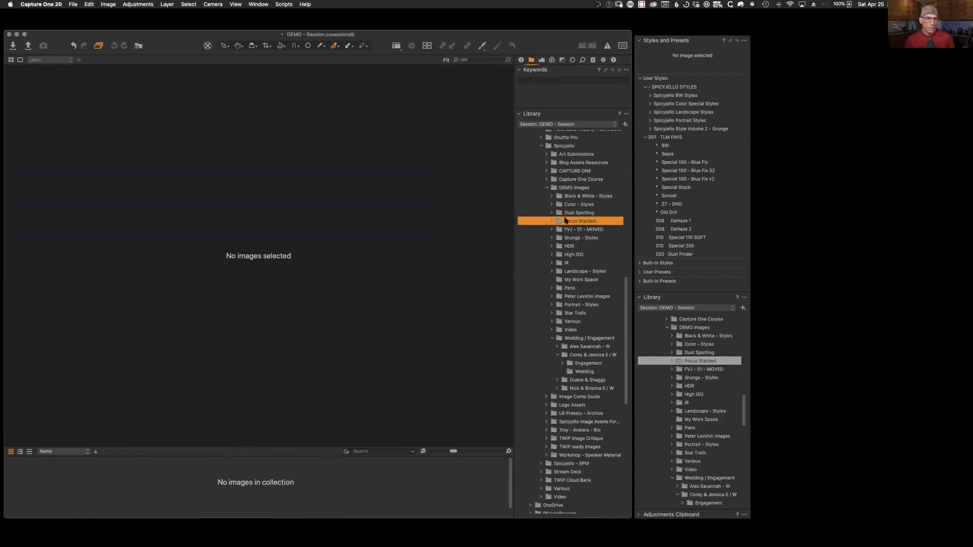
{"action": "left_click", "coordinate": [561, 248]}
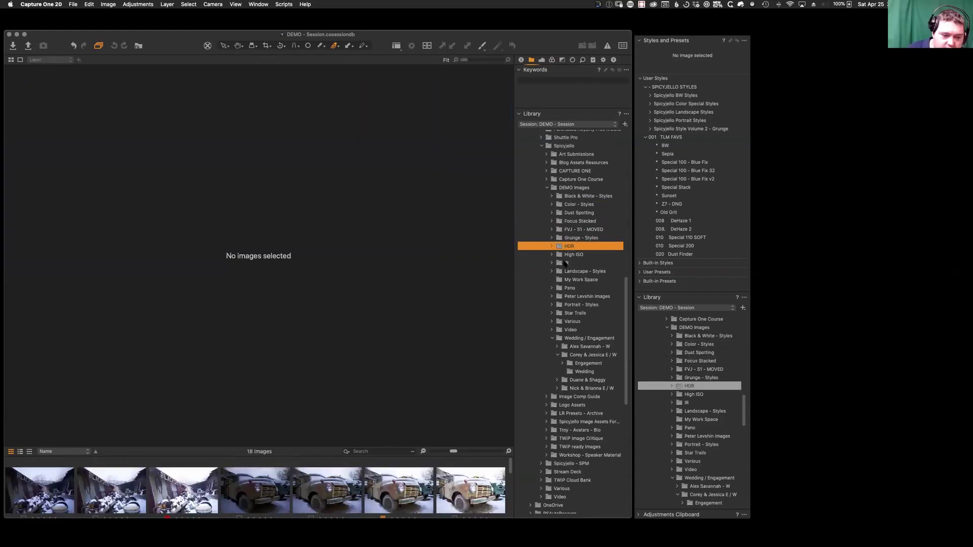
{"action": "left_click", "coordinate": [565, 264]}
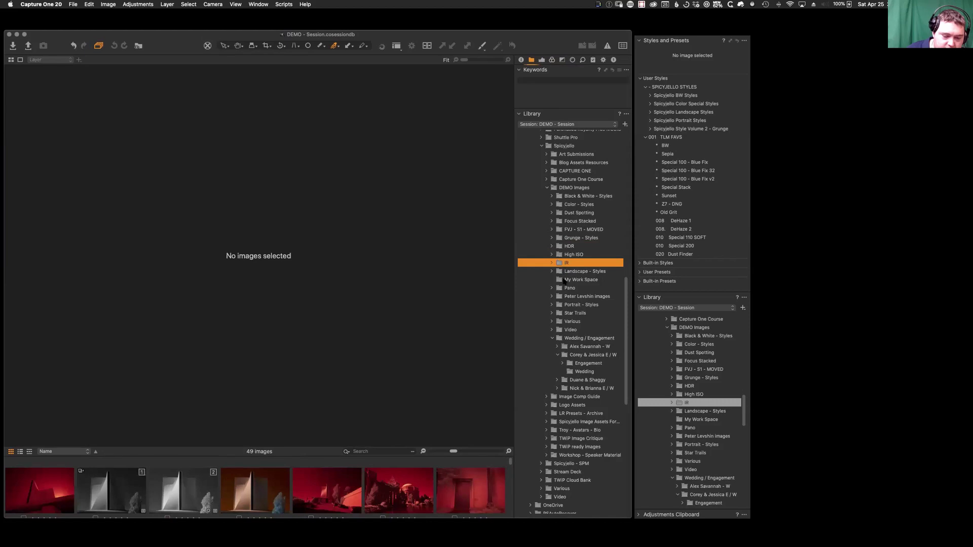
{"action": "left_click", "coordinate": [565, 280]}
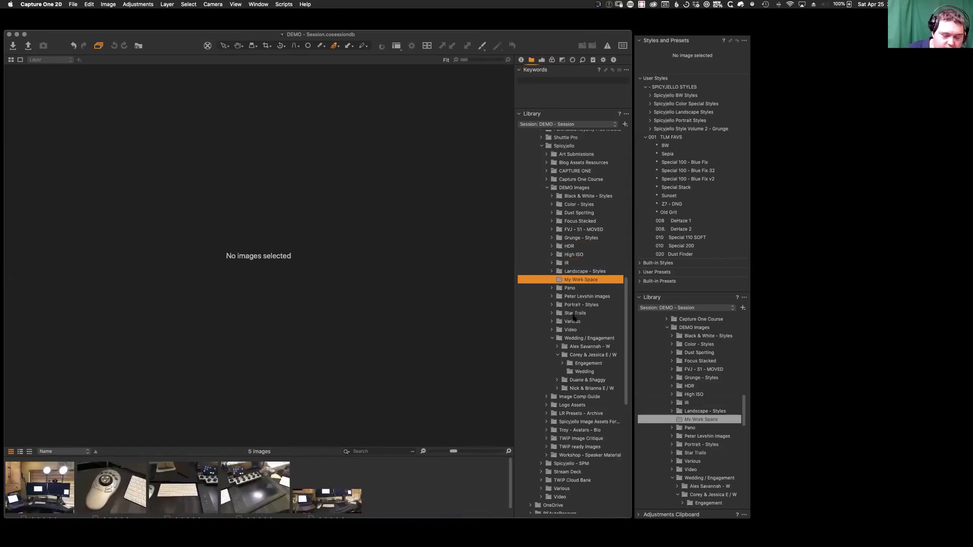
{"action": "left_click", "coordinate": [576, 305]}
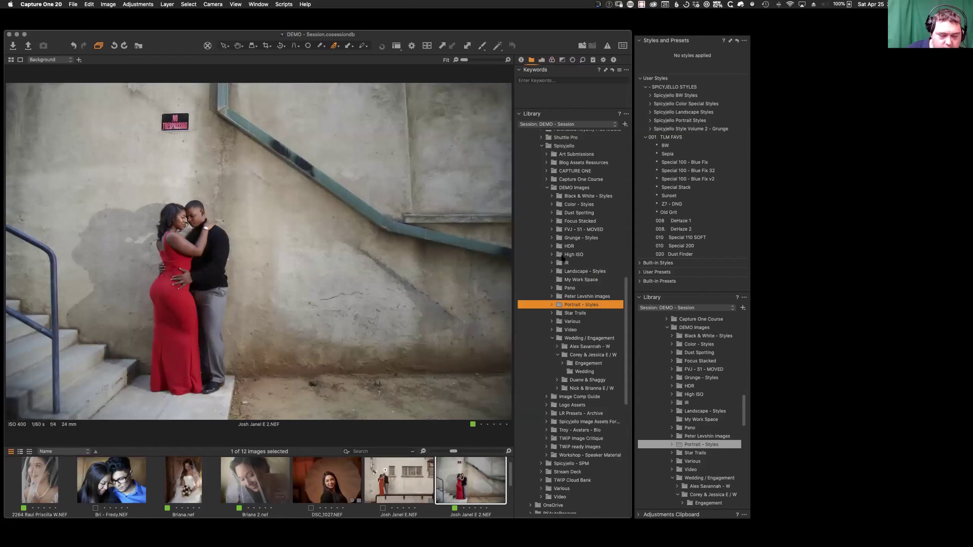
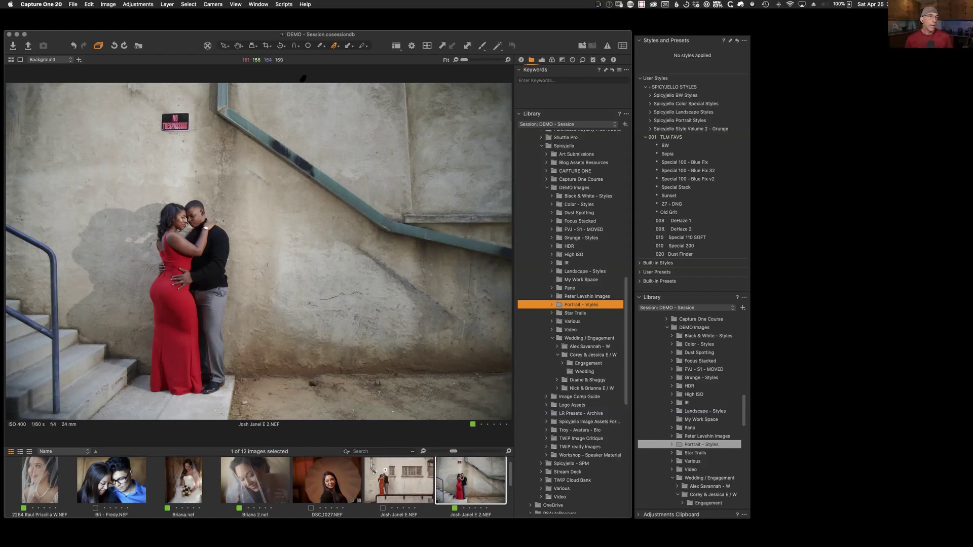
Step: Use Show in Finder on the Portrait - Styles library folder to reveal DEMO Images on disk
{"action": "left_click_drag", "start_coordinate": [176, 43], "coordinate": [177, 43]}
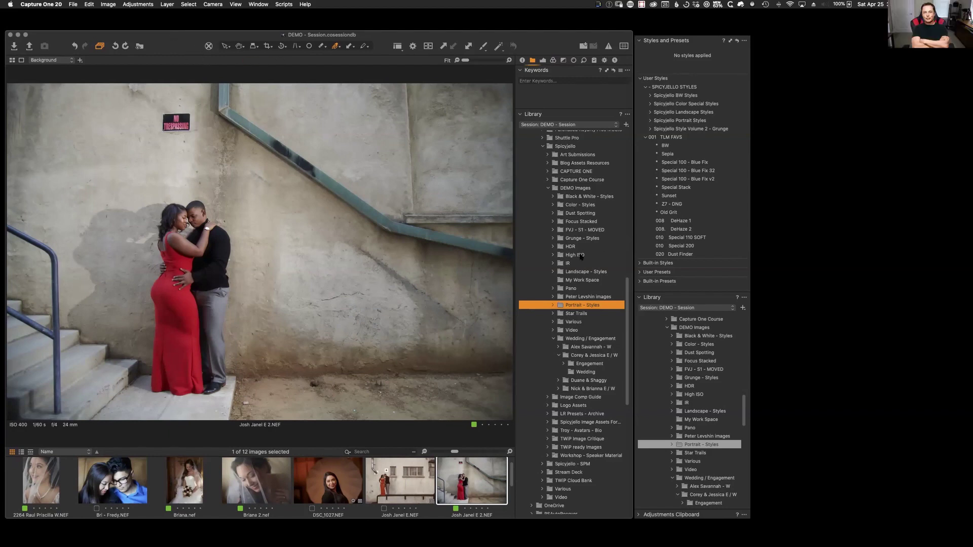
{"action": "right_click", "coordinate": [575, 305]}
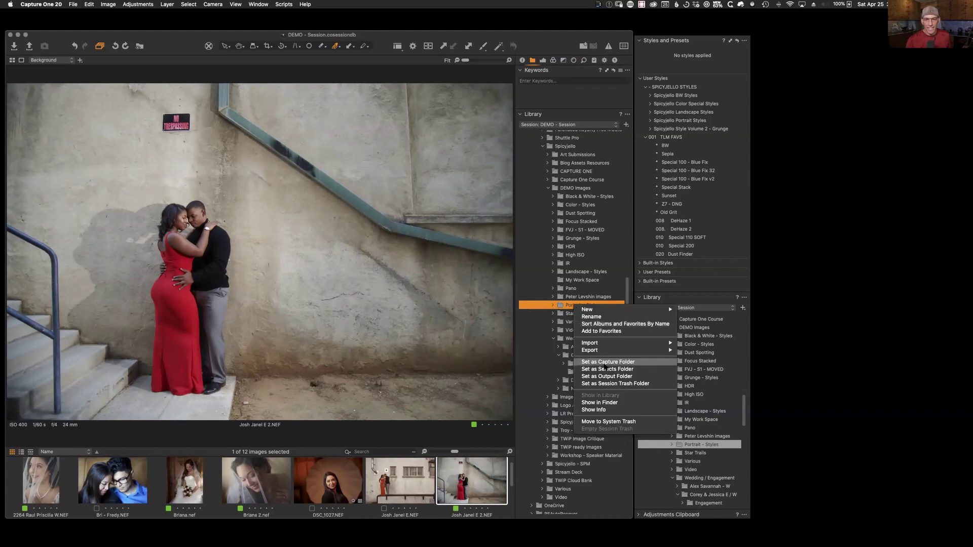
{"action": "left_click", "coordinate": [608, 403]}
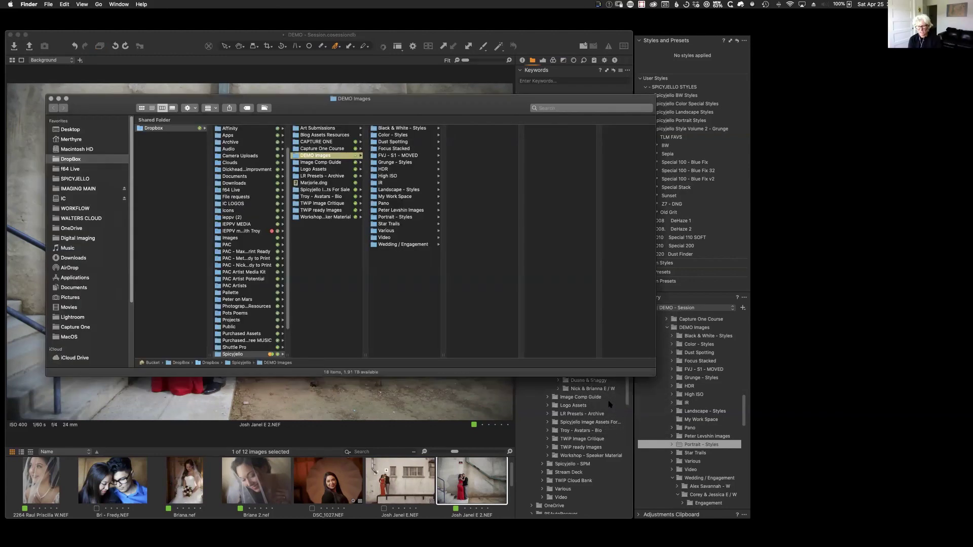
Step: In Finder, go to IMAGING MAIN > 2019 SHOOTS and drag the family shoot folder into Capture One
{"action": "left_click_drag", "start_coordinate": [449, 100], "coordinate": [762, 96]}
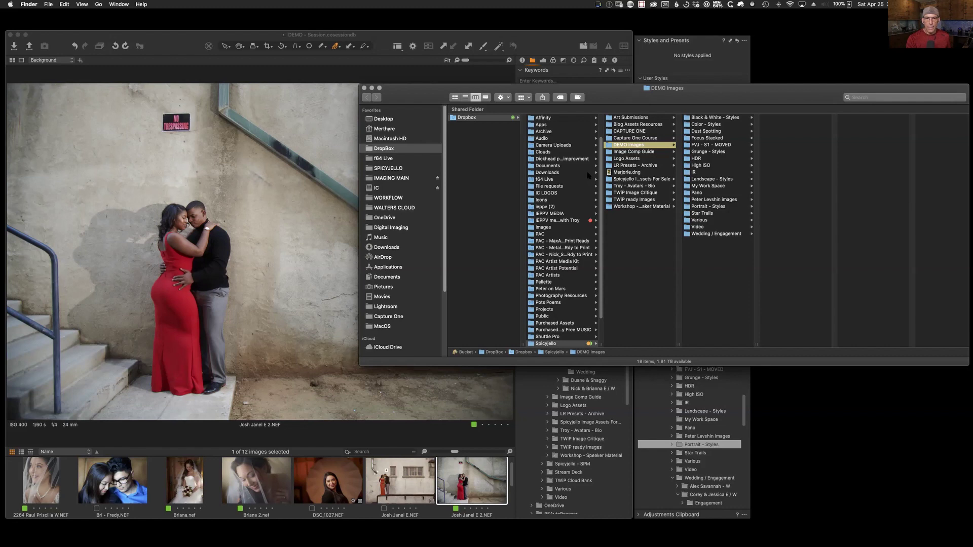
{"action": "scroll", "coordinate": [408, 152], "scroll_direction": "down", "scroll_amount": 1}
{"action": "left_click", "coordinate": [399, 175]}
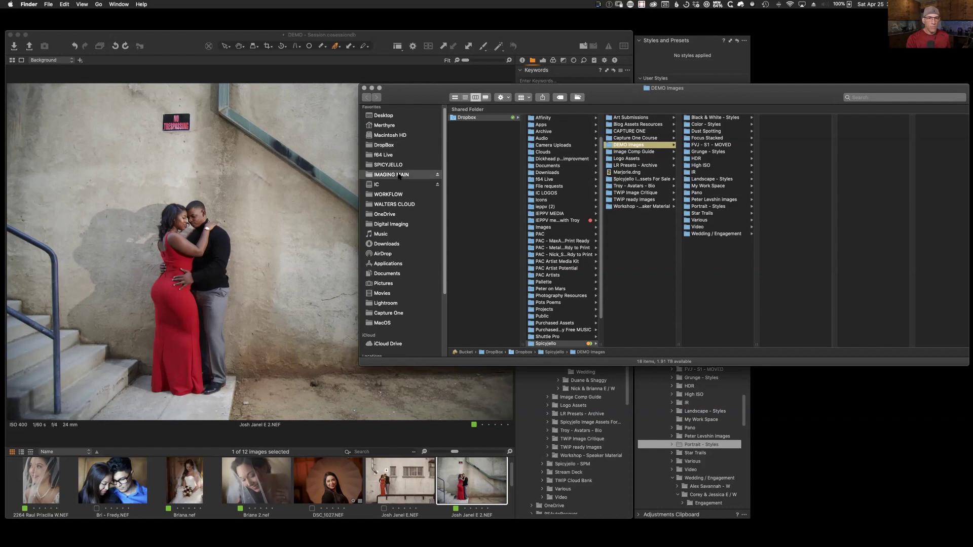
{"action": "left_click", "coordinate": [479, 151]}
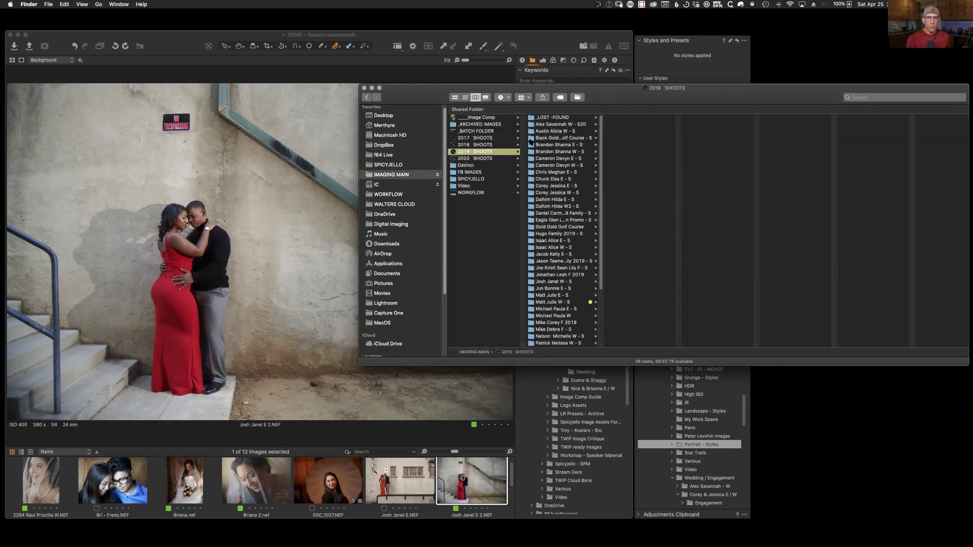
{"action": "left_click", "coordinate": [564, 215]}
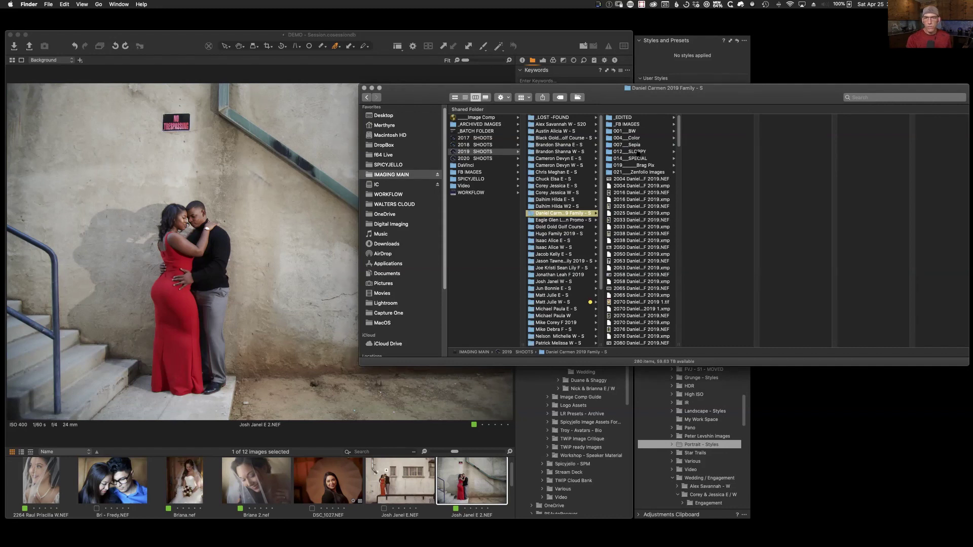
{"action": "left_click_drag", "start_coordinate": [530, 213], "coordinate": [266, 279]}
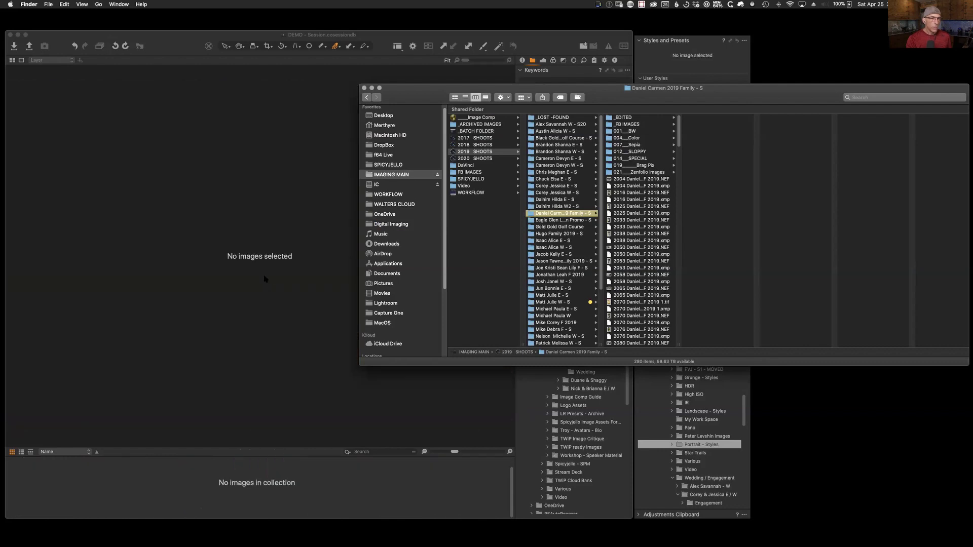
Step: Browse the HDR and Color - Styles folders, viewing the veiled bride close-up
{"action": "left_click", "coordinate": [175, 162]}
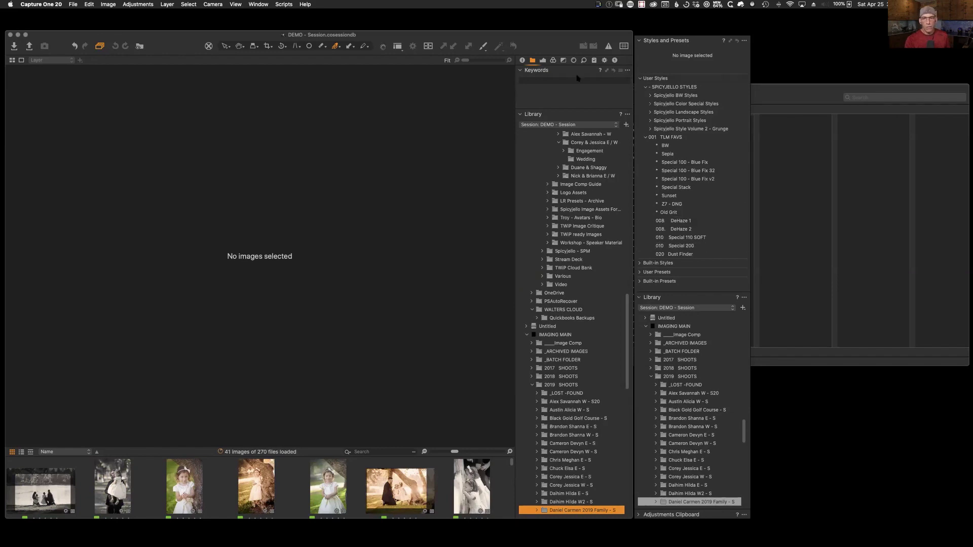
{"action": "scroll", "coordinate": [568, 329], "scroll_direction": "up", "scroll_amount": 3}
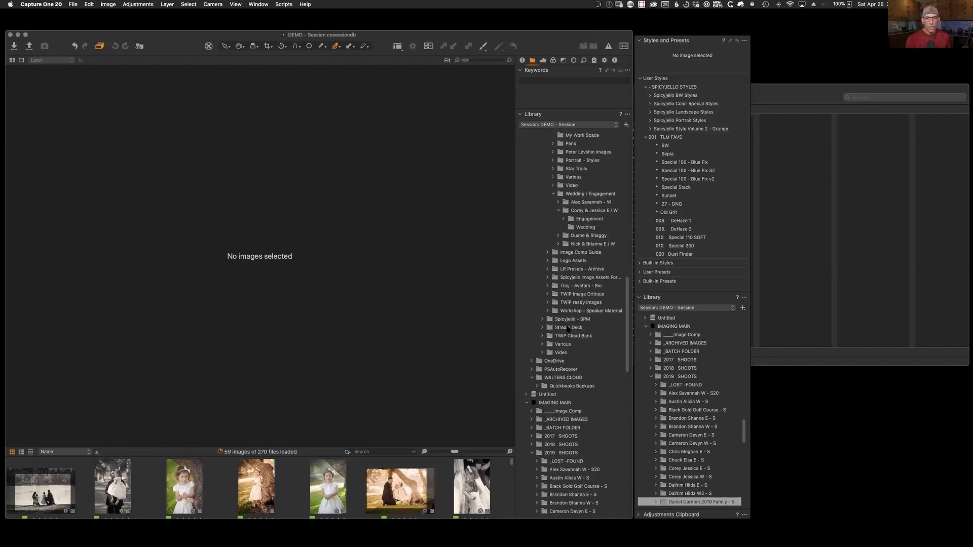
{"action": "scroll", "coordinate": [568, 329], "scroll_direction": "up", "scroll_amount": 3}
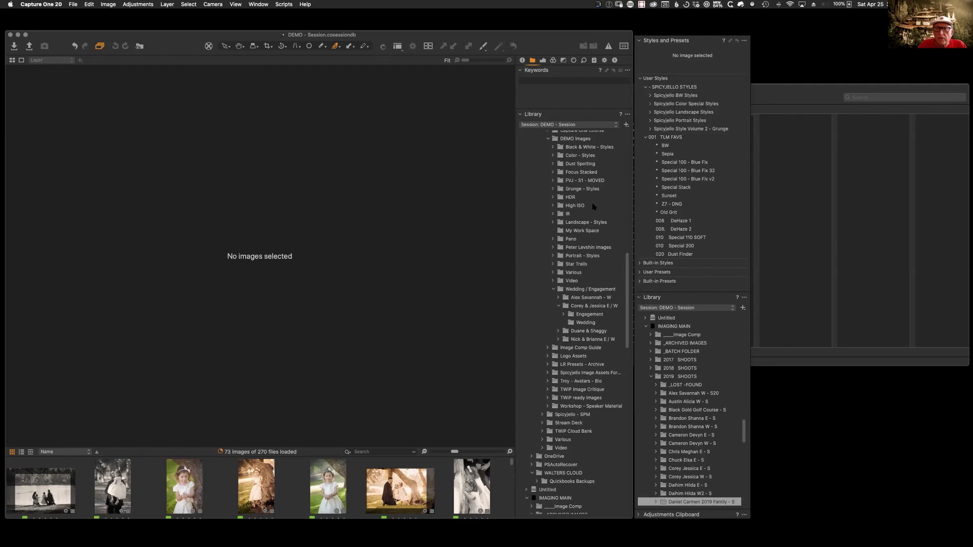
{"action": "left_click", "coordinate": [572, 197]}
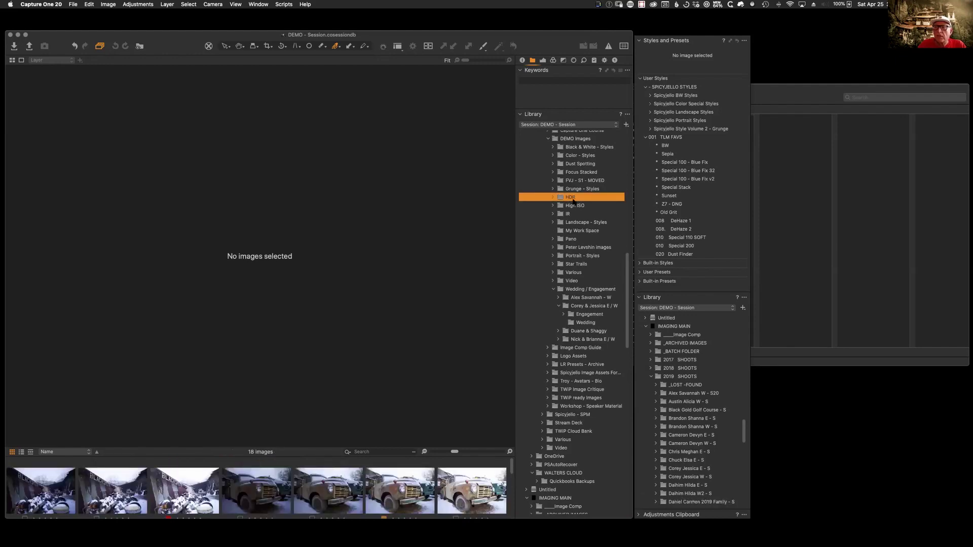
{"action": "left_click", "coordinate": [561, 157]}
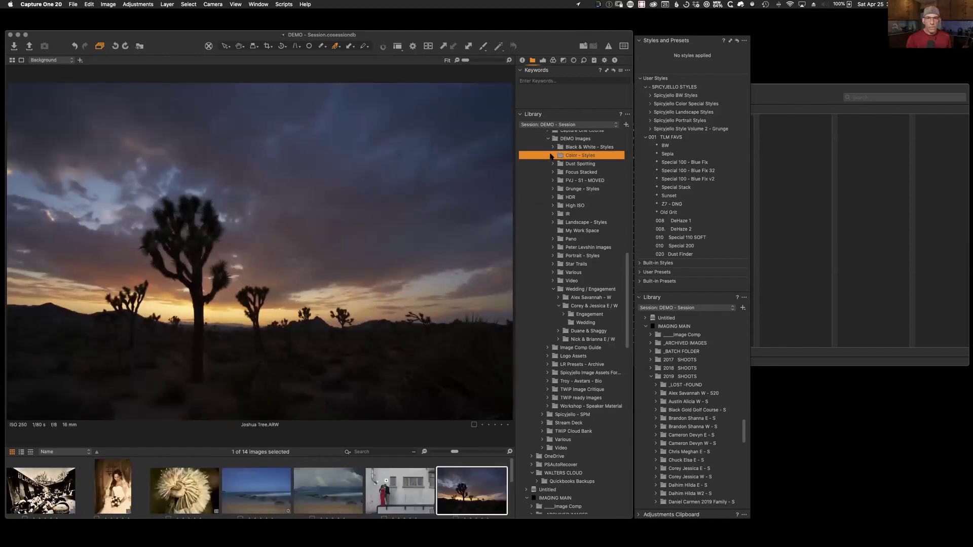
{"action": "scroll", "coordinate": [404, 499], "scroll_direction": "down", "scroll_amount": 5}
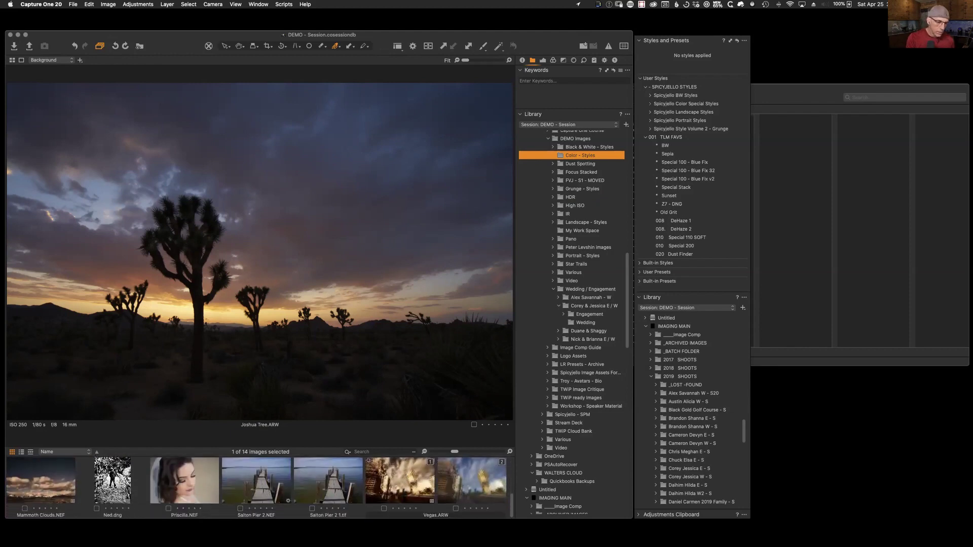
{"action": "left_click", "coordinate": [191, 469]}
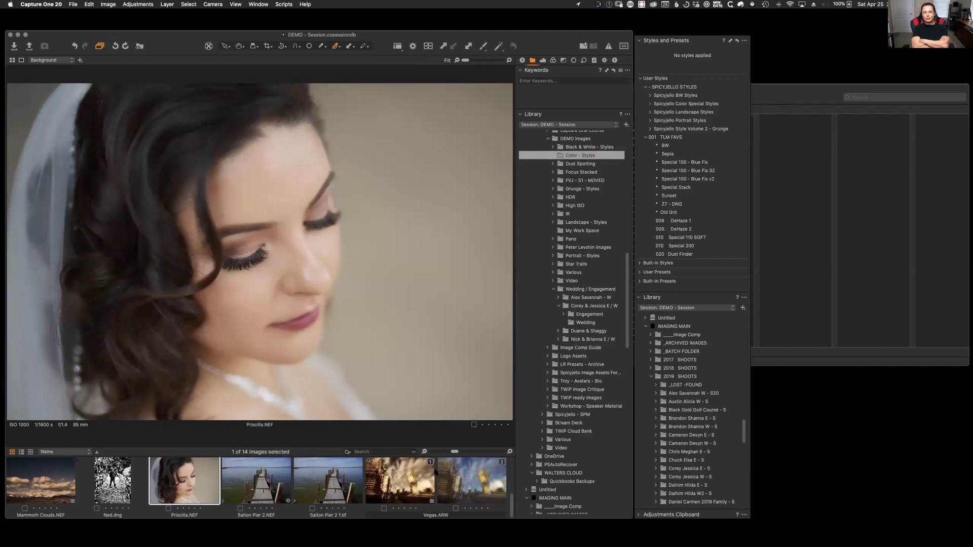
Step: Show the wedding folder's 43 images as a full grid and open the smiling bride portrait
{"action": "left_click", "coordinate": [572, 298]}
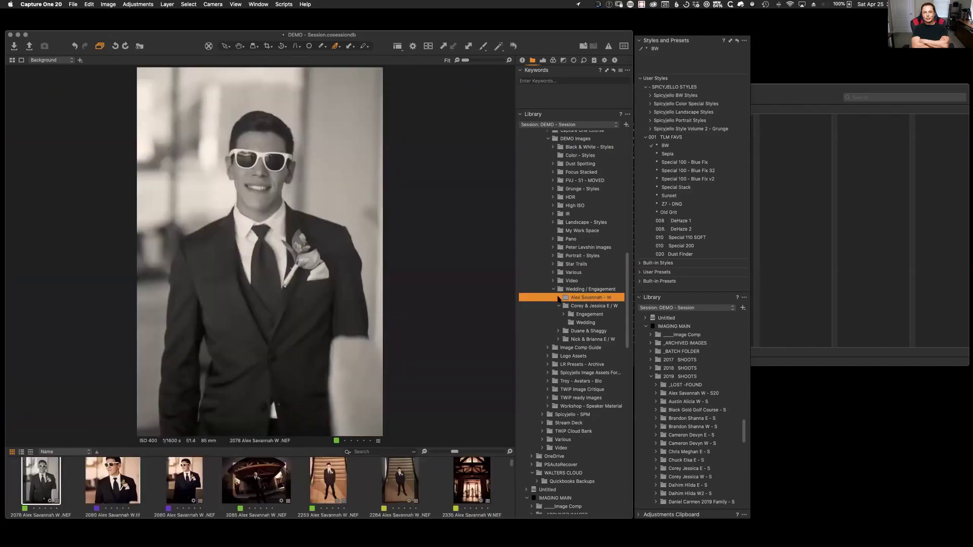
{"action": "left_click", "coordinate": [557, 299]}
{"action": "key", "text": "alt+super+v"}
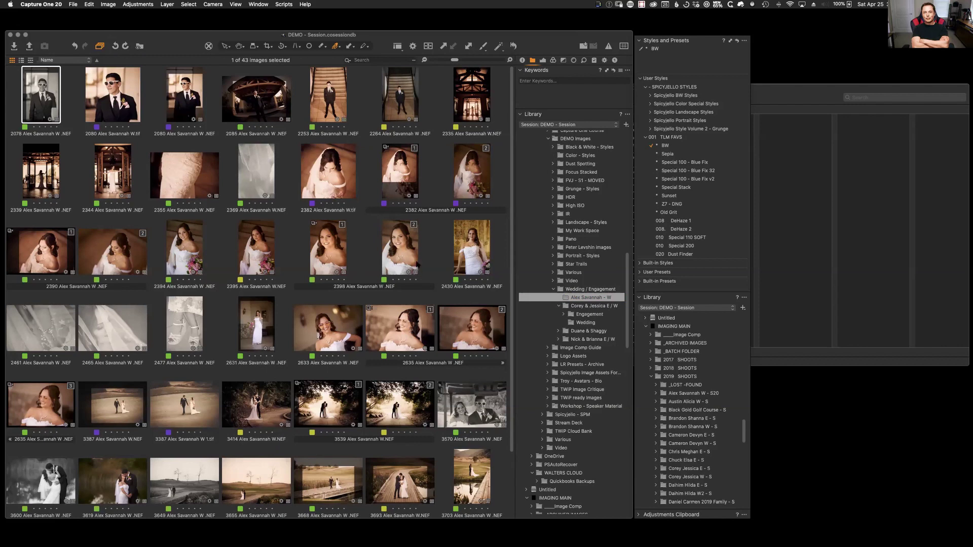
{"action": "double_click", "coordinate": [402, 249]}
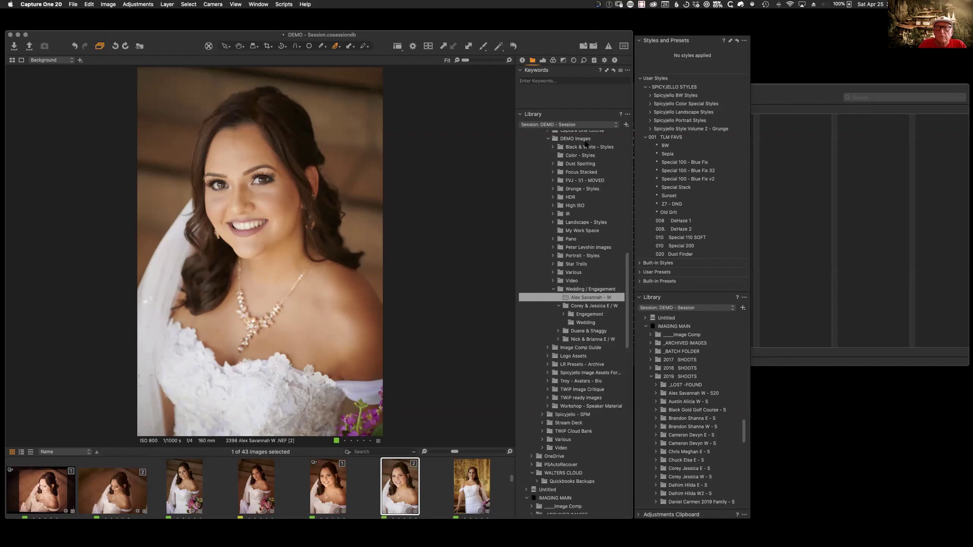
{"action": "left_click", "coordinate": [566, 124]}
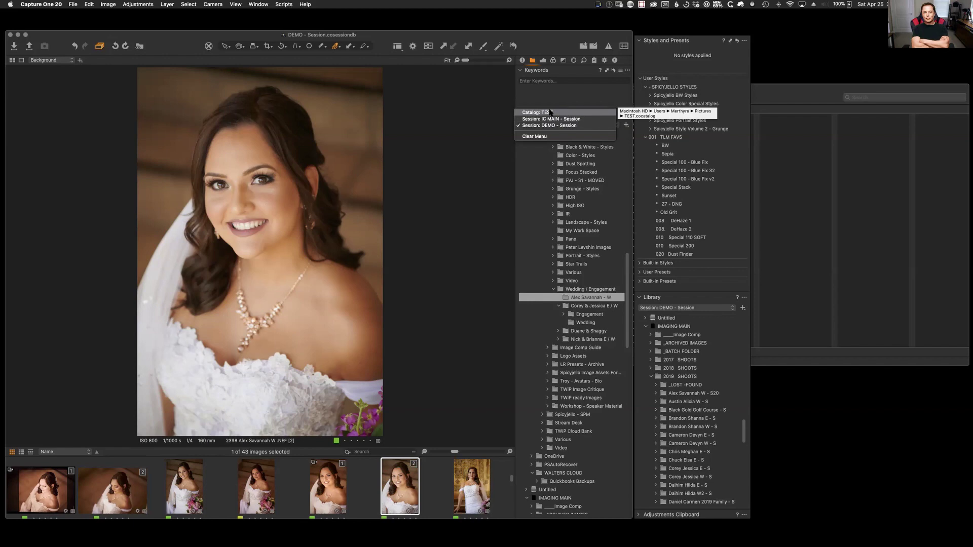
Step: Open the TEST catalog, view its FVJ - S1 - MOVED folder, then close the TEST window
{"action": "left_click", "coordinate": [550, 112]}
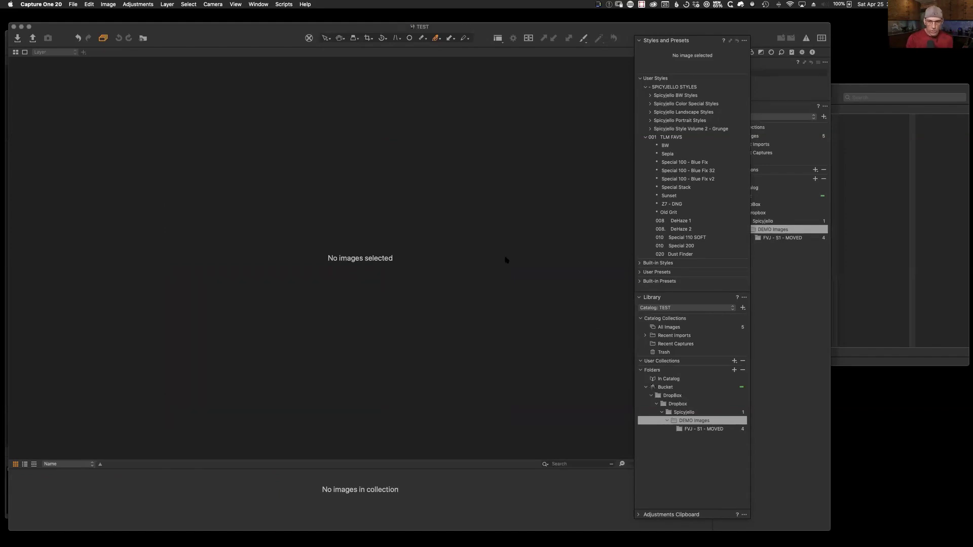
{"action": "left_click", "coordinate": [697, 430]}
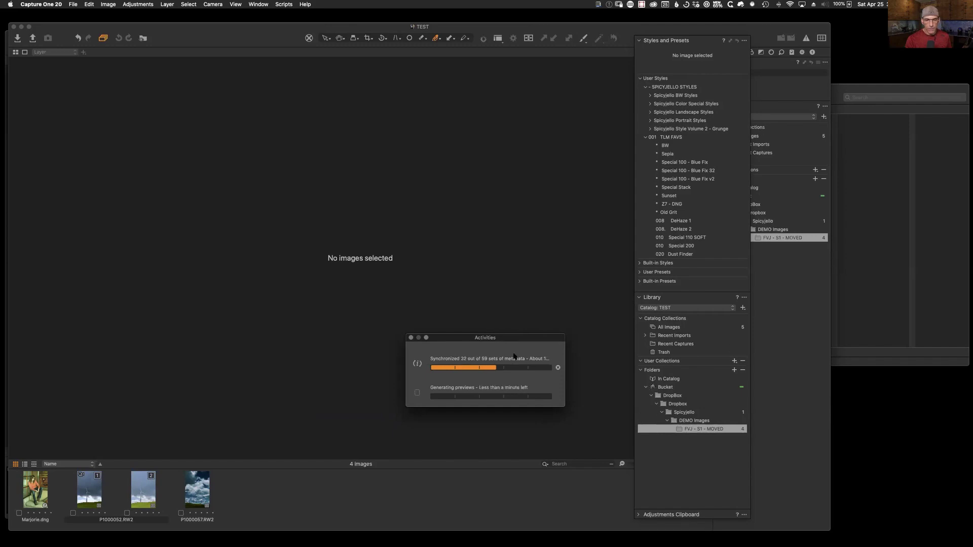
{"action": "left_click_drag", "start_coordinate": [499, 341], "coordinate": [0, 343]}
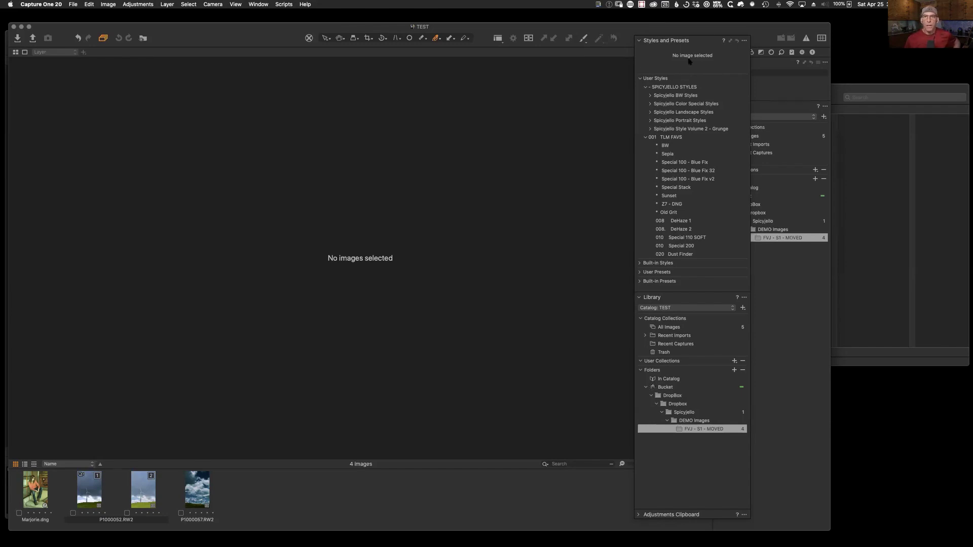
{"action": "left_click_drag", "start_coordinate": [711, 40], "coordinate": [919, 24]}
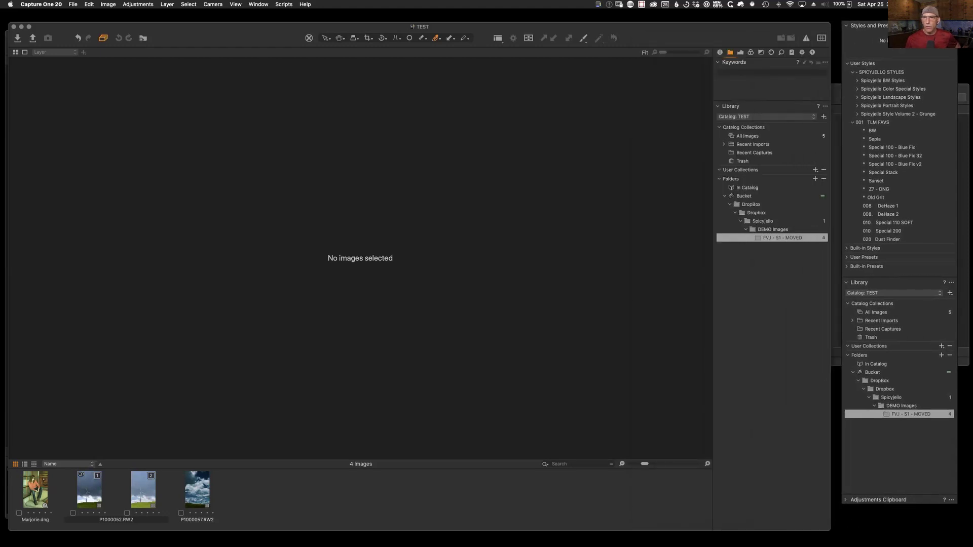
{"action": "left_click", "coordinate": [23, 26]}
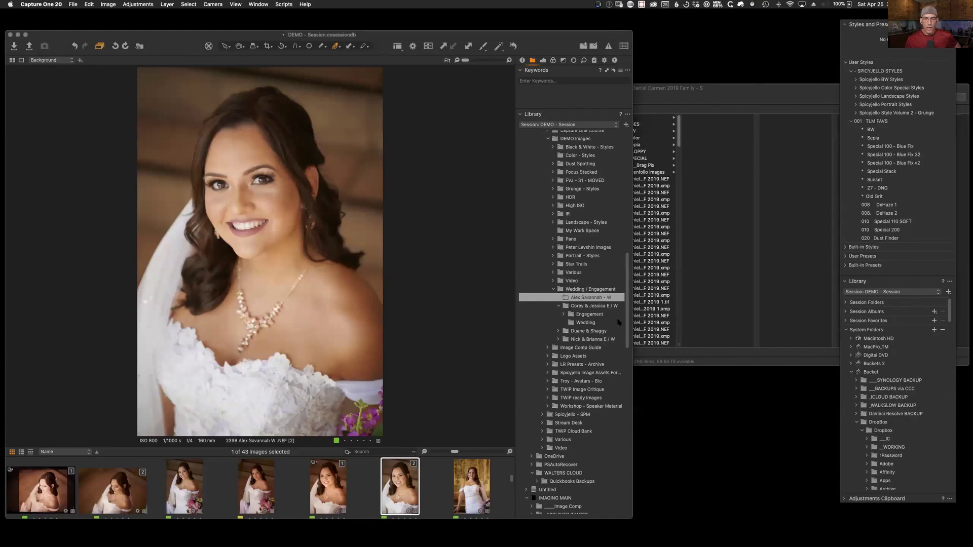
Step: Place the Styles panel beside the Library and Show in Finder the wedding shoot folder
{"action": "left_click_drag", "start_coordinate": [913, 24], "coordinate": [708, 36]}
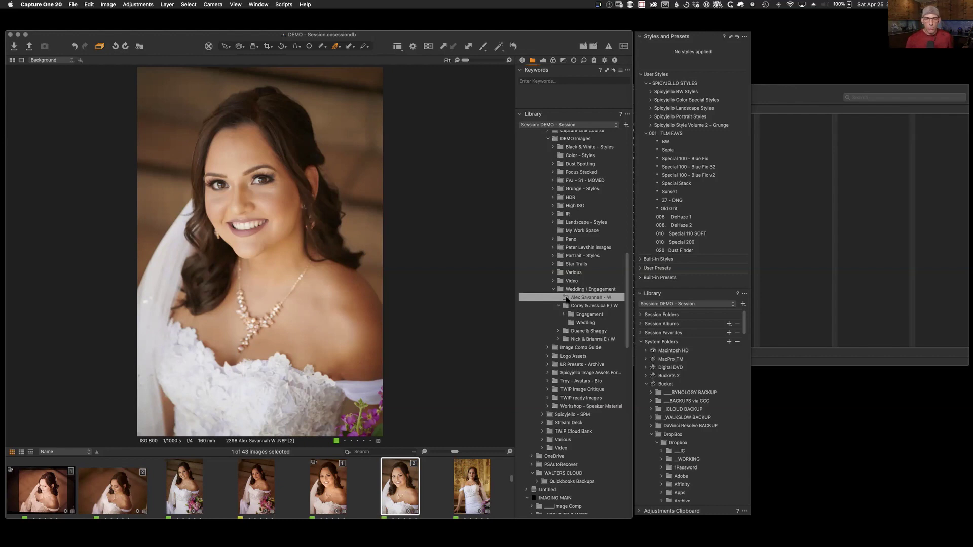
{"action": "right_click", "coordinate": [566, 299]}
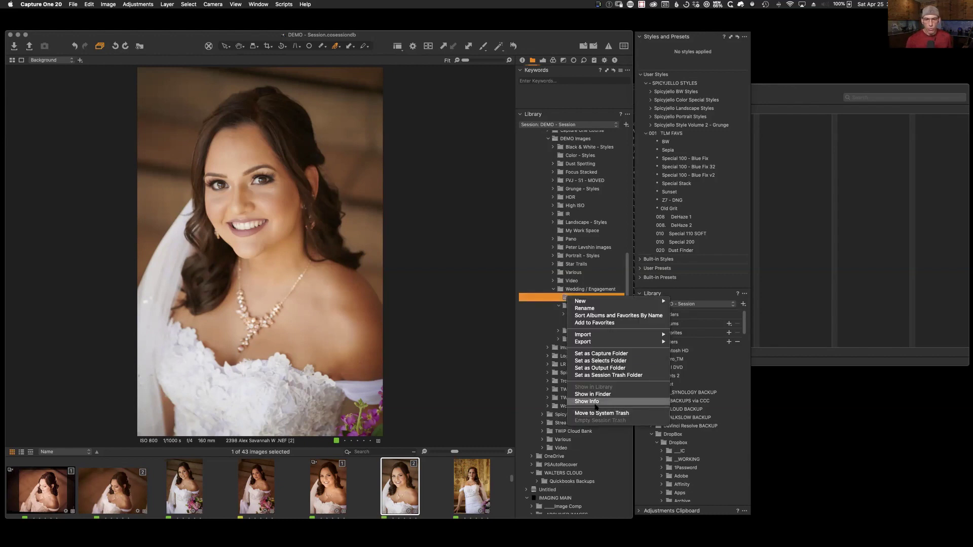
{"action": "left_click", "coordinate": [594, 394]}
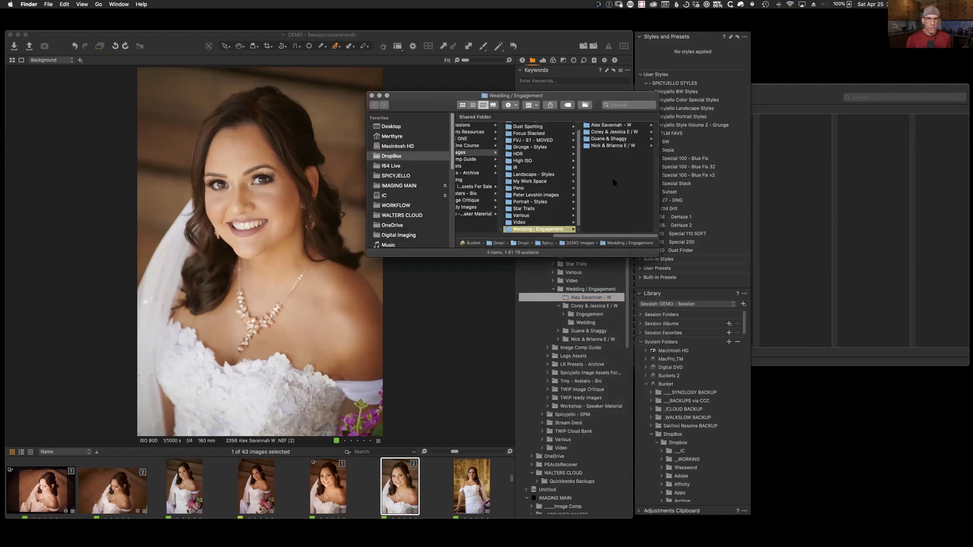
Step: Look over the wedding folder's files in an enlarged Finder window, then close it and return to Capture One
{"action": "left_click", "coordinate": [599, 125]}
{"action": "left_click_drag", "start_coordinate": [582, 96], "coordinate": [453, 157]}
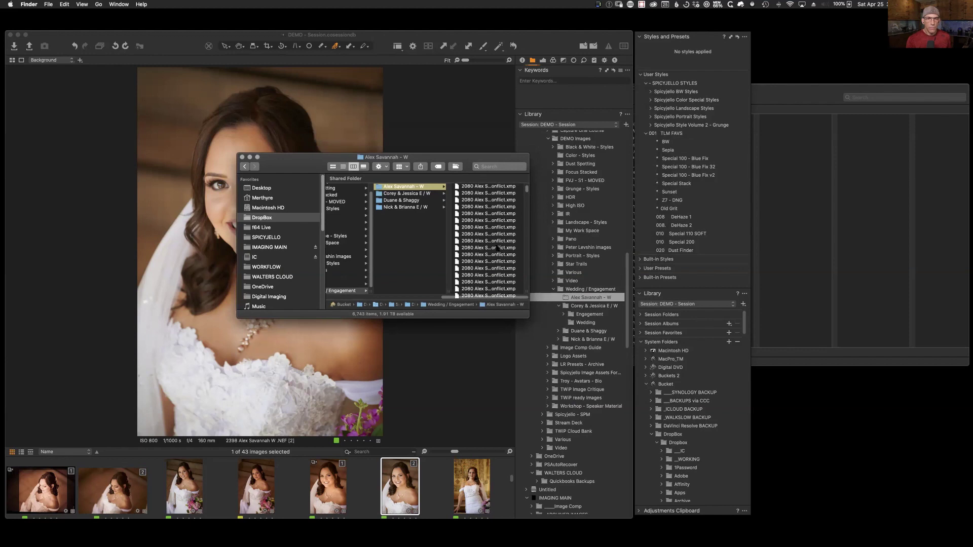
{"action": "left_click_drag", "start_coordinate": [528, 318], "coordinate": [569, 444]}
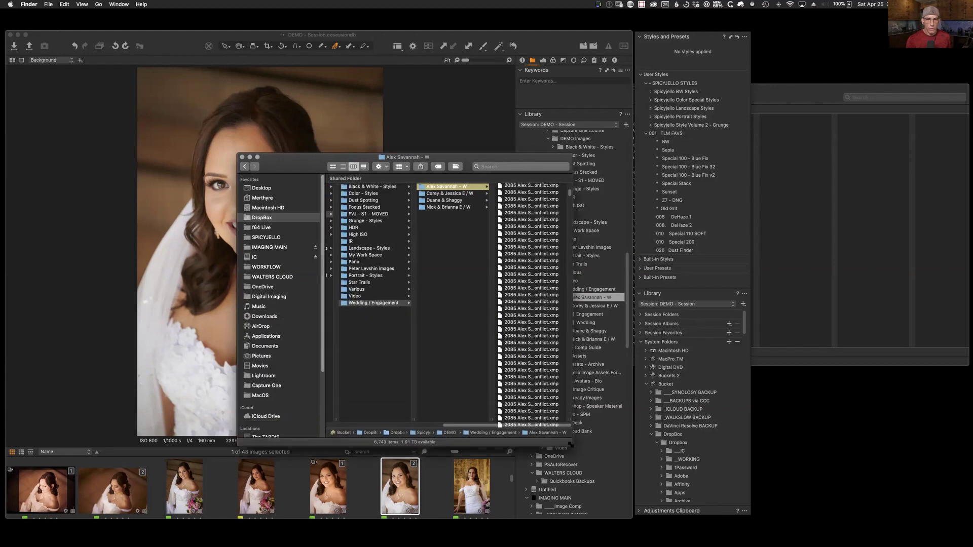
{"action": "left_click_drag", "start_coordinate": [570, 193], "coordinate": [561, 450]}
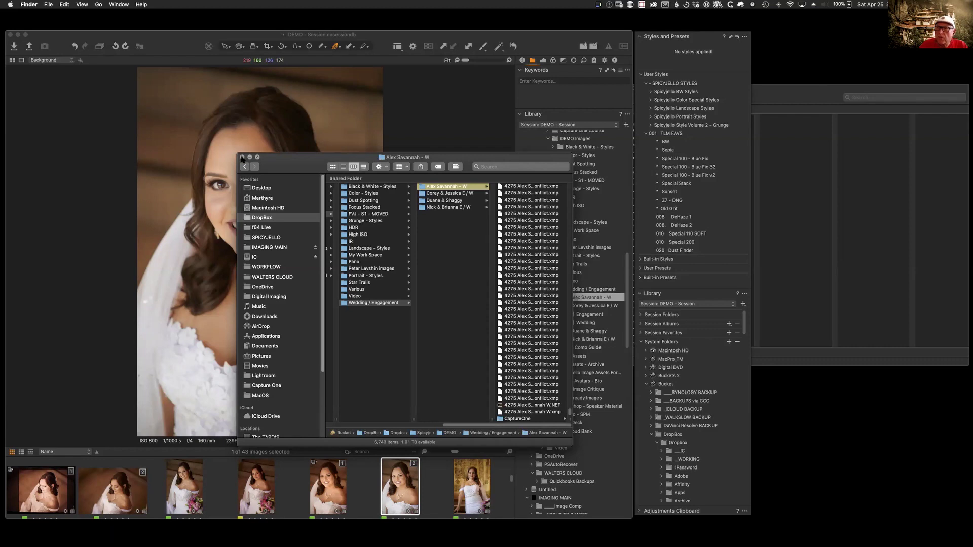
{"action": "left_click", "coordinate": [242, 158]}
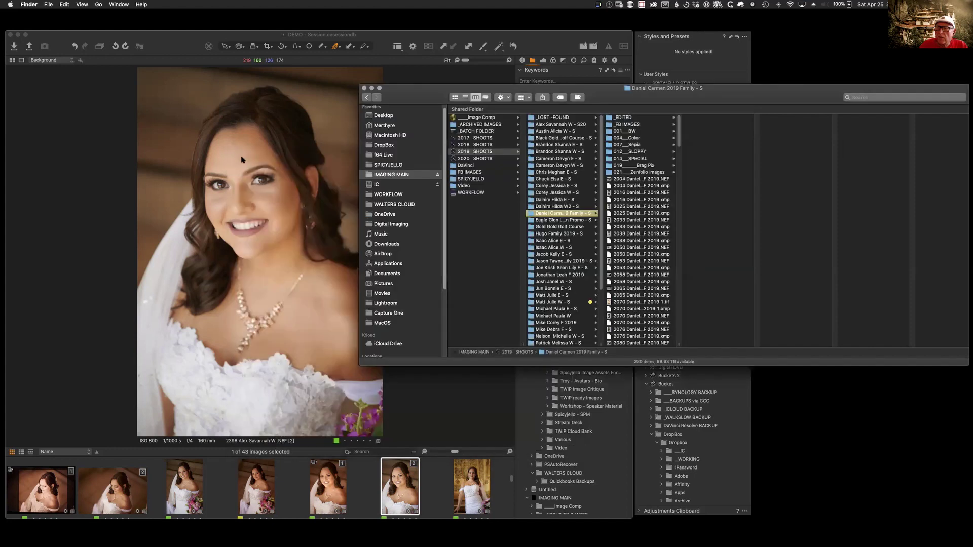
{"action": "left_click", "coordinate": [543, 47]}
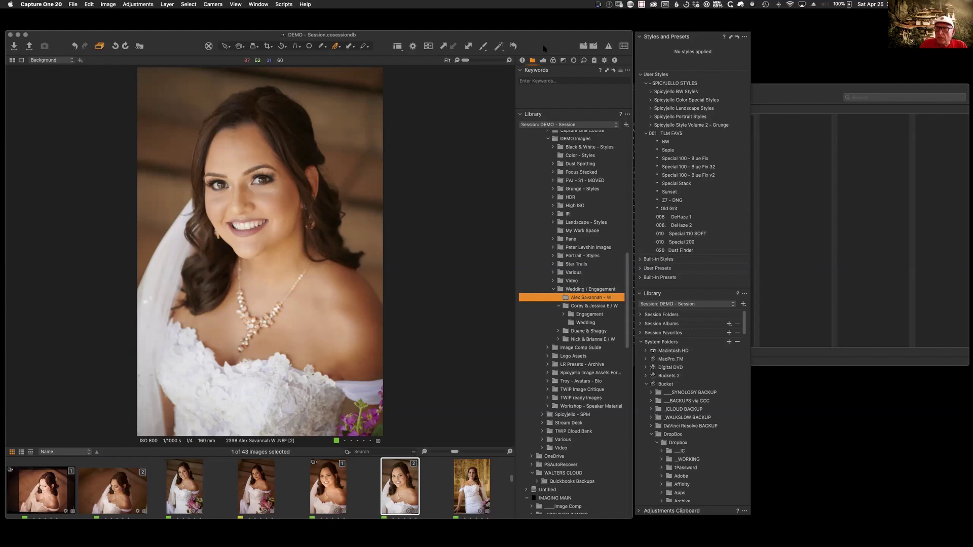
Step: Show the Color tab with Master color balance and the Skin Tone editor, zooming to 33% on the bride's face
{"action": "left_click_drag", "start_coordinate": [564, 55], "coordinate": [550, 48]}
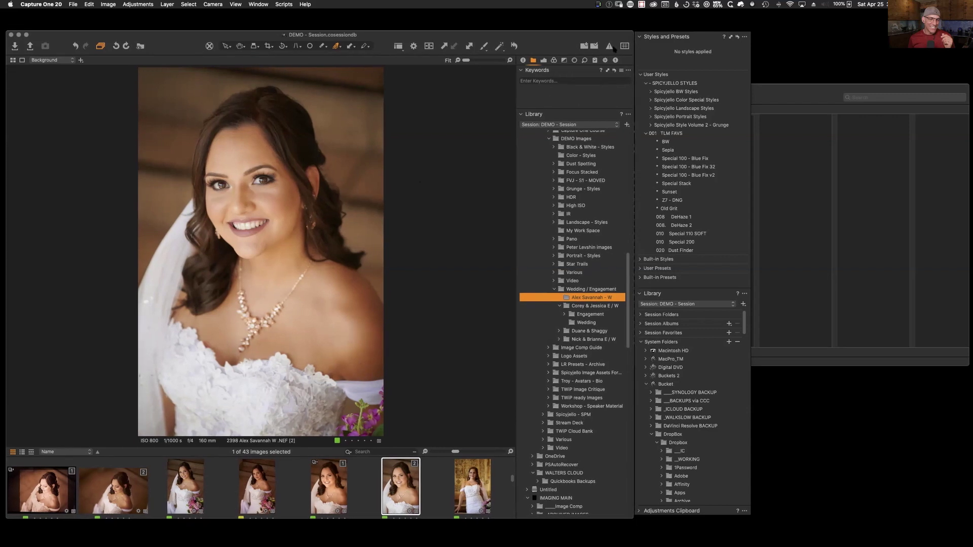
{"action": "left_click", "coordinate": [554, 61]}
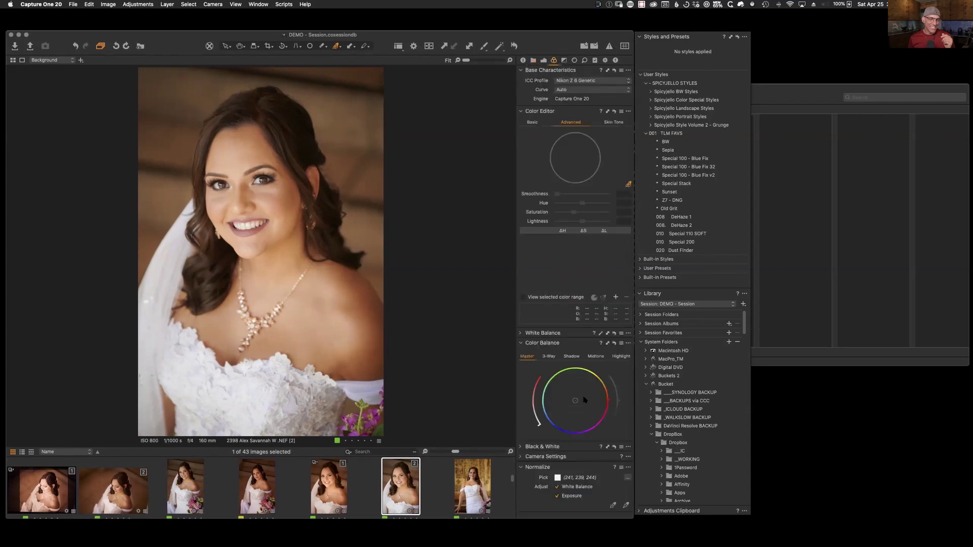
{"action": "left_click", "coordinate": [550, 358]}
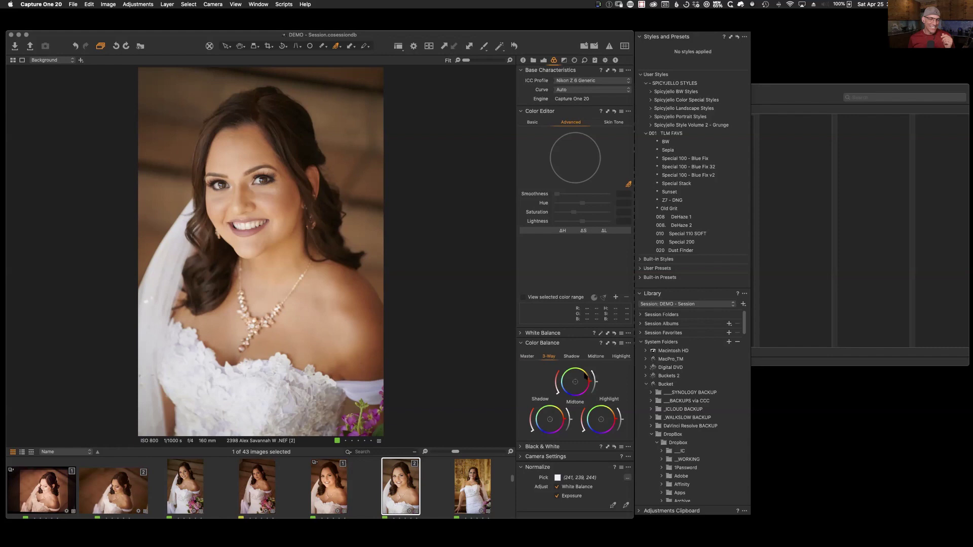
{"action": "left_click", "coordinate": [530, 356]}
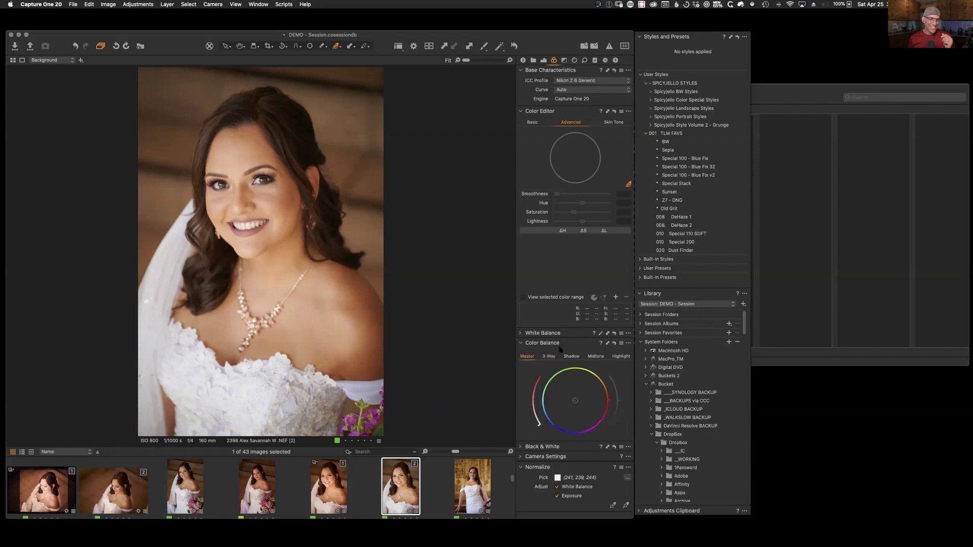
{"action": "left_click", "coordinate": [613, 122]}
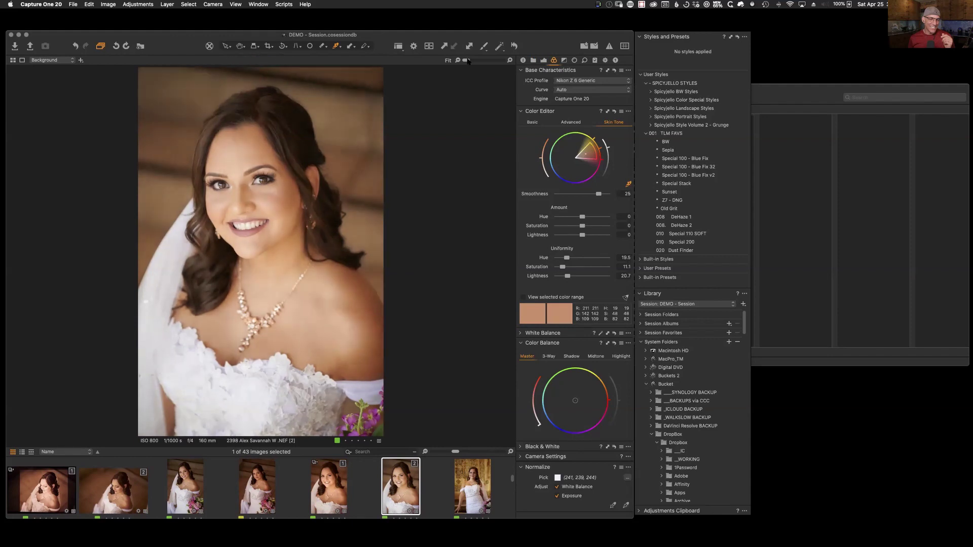
{"action": "left_click_drag", "start_coordinate": [467, 60], "coordinate": [474, 62]}
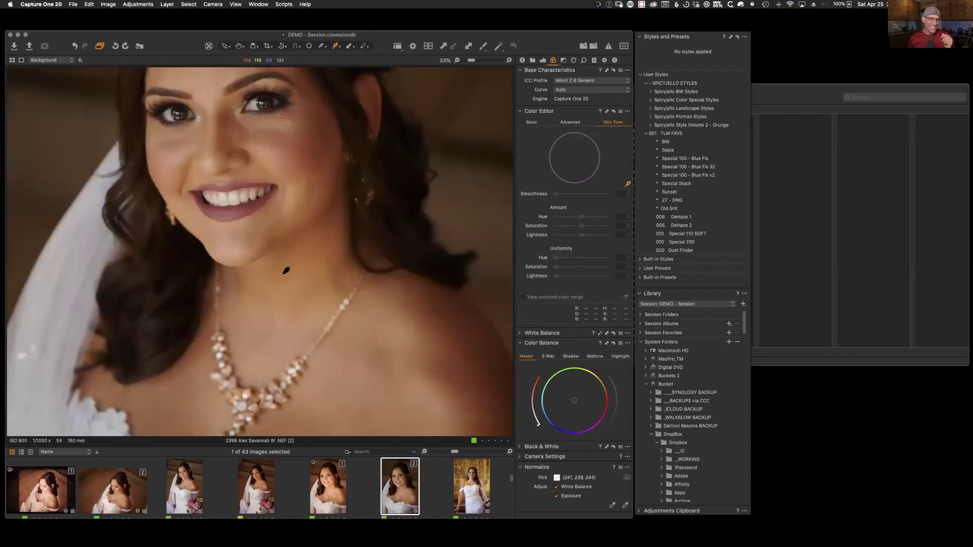
Step: Raise the portrait's Exposure and increase Skin Tone Uniformity Hue sampled from the bride's cheek
{"action": "left_click", "coordinate": [543, 60]}
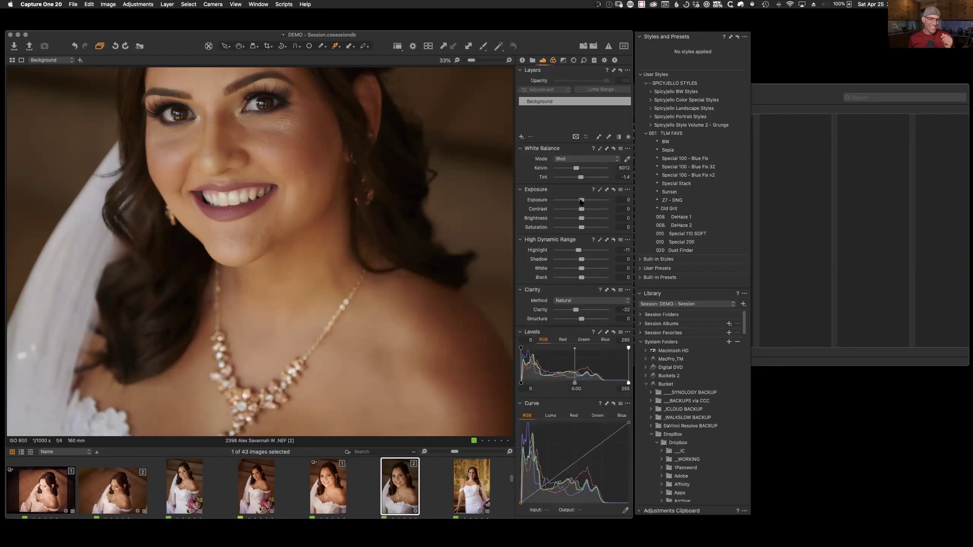
{"action": "left_click_drag", "start_coordinate": [582, 200], "coordinate": [586, 202]}
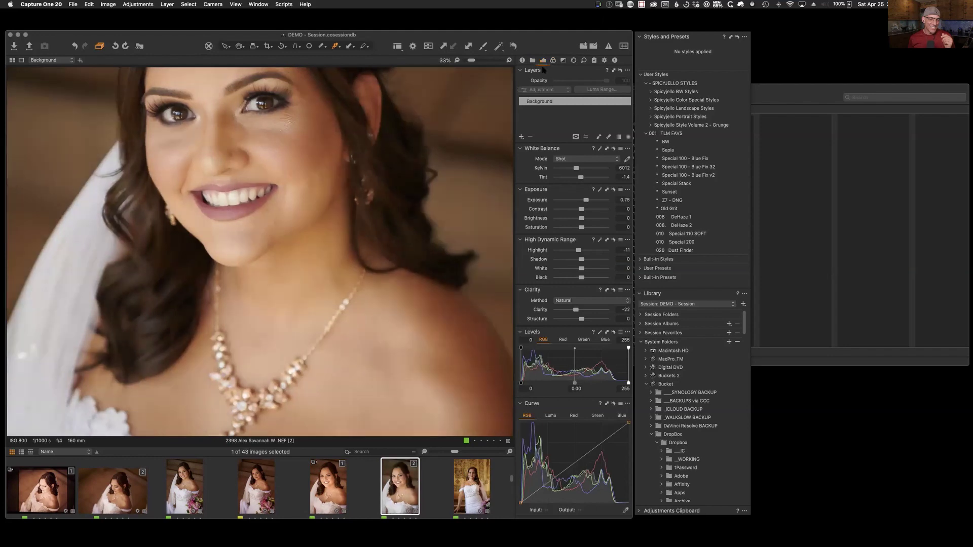
{"action": "key", "text": "super+alt+4"}
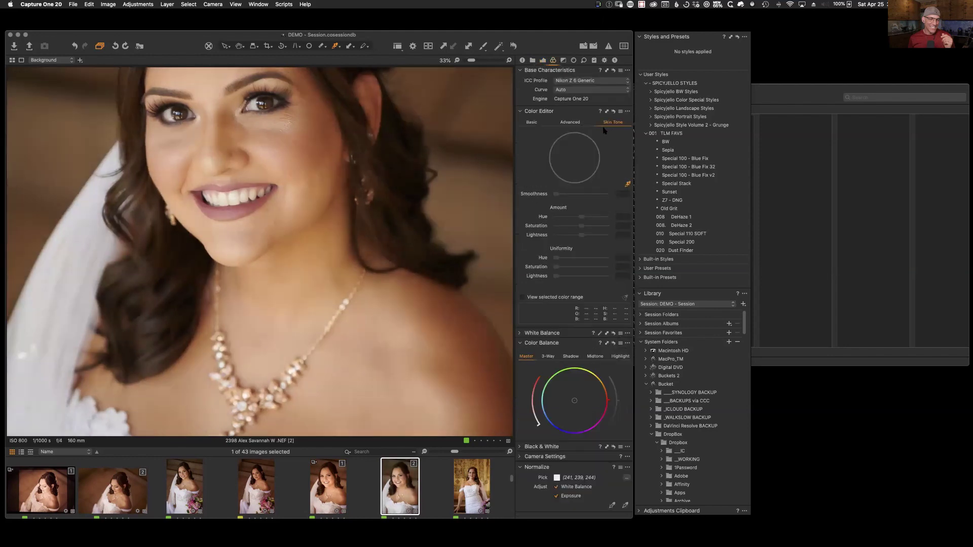
{"action": "left_click", "coordinate": [627, 184]}
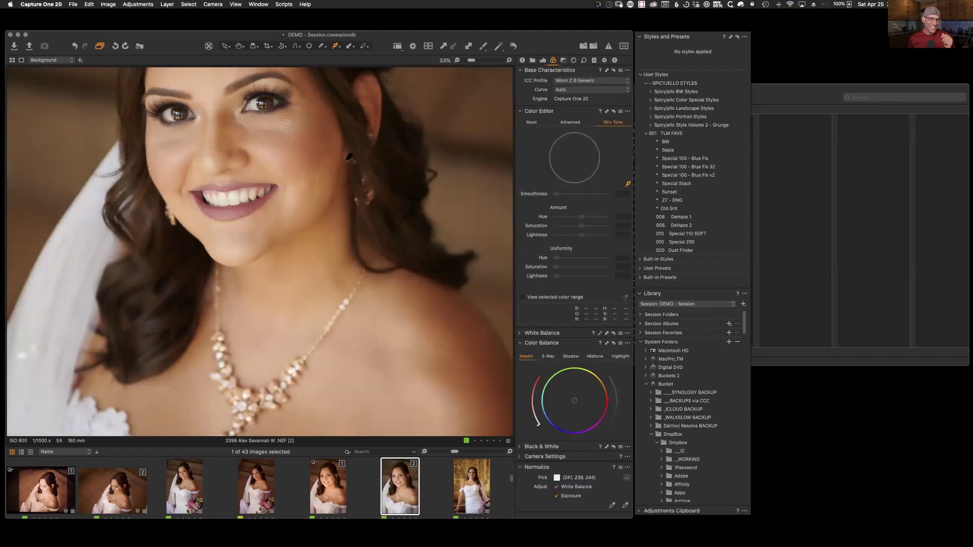
{"action": "left_click", "coordinate": [293, 150]}
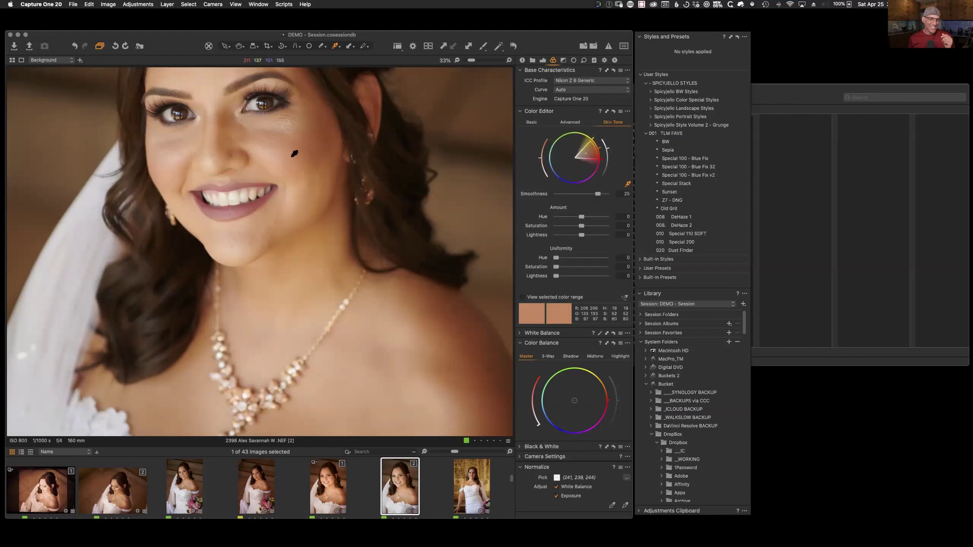
{"action": "left_click_drag", "start_coordinate": [556, 258], "coordinate": [587, 270]}
{"action": "left_click_drag", "start_coordinate": [584, 241], "coordinate": [599, 234]}
Step: Clone the portrait as a new variant and select variant 2
{"action": "key", "text": "F8"}
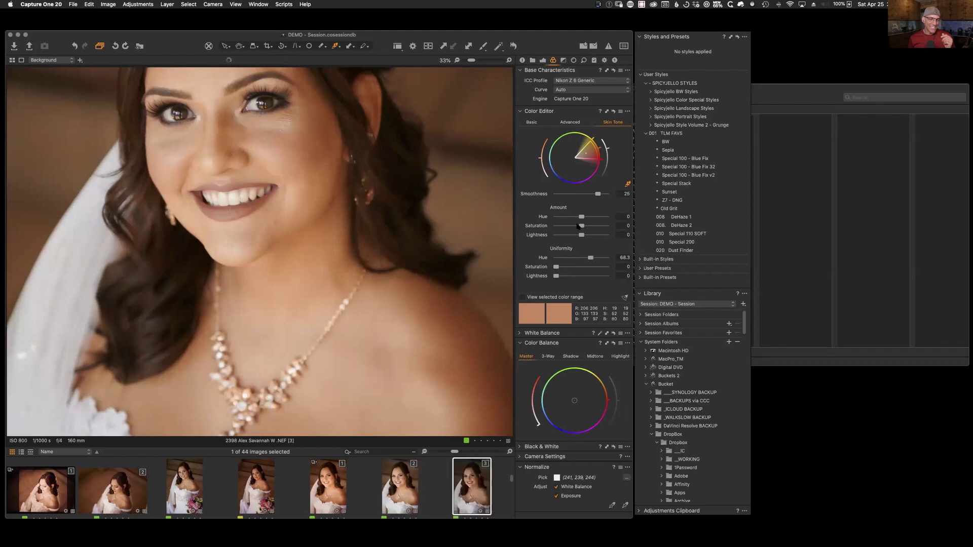
{"action": "left_click", "coordinate": [409, 495]}
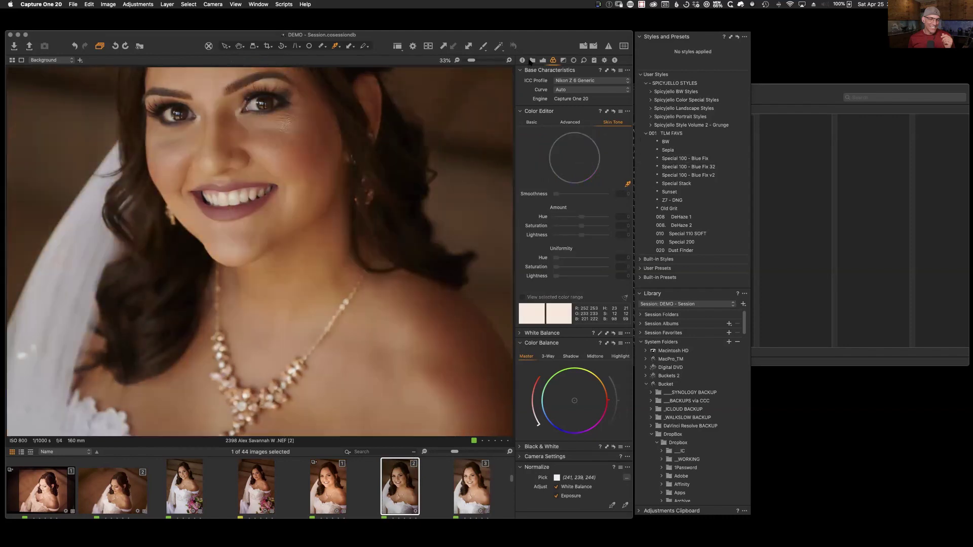
{"action": "left_click", "coordinate": [532, 61]}
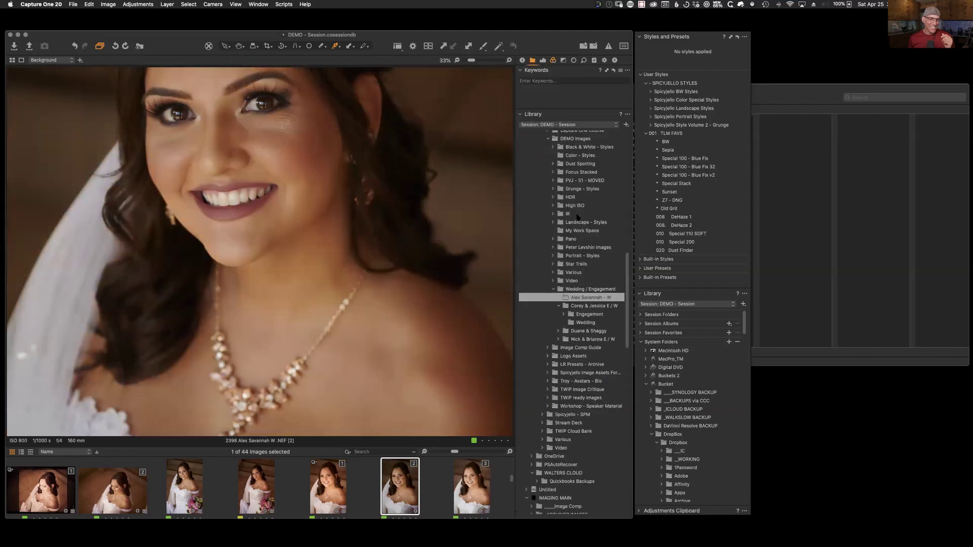
Step: Set variant 2's Exposure to 0.57 and flip between variants 2 and 3 to compare them
{"action": "left_click", "coordinate": [543, 60]}
{"action": "left_click_drag", "start_coordinate": [586, 204], "coordinate": [588, 203]}
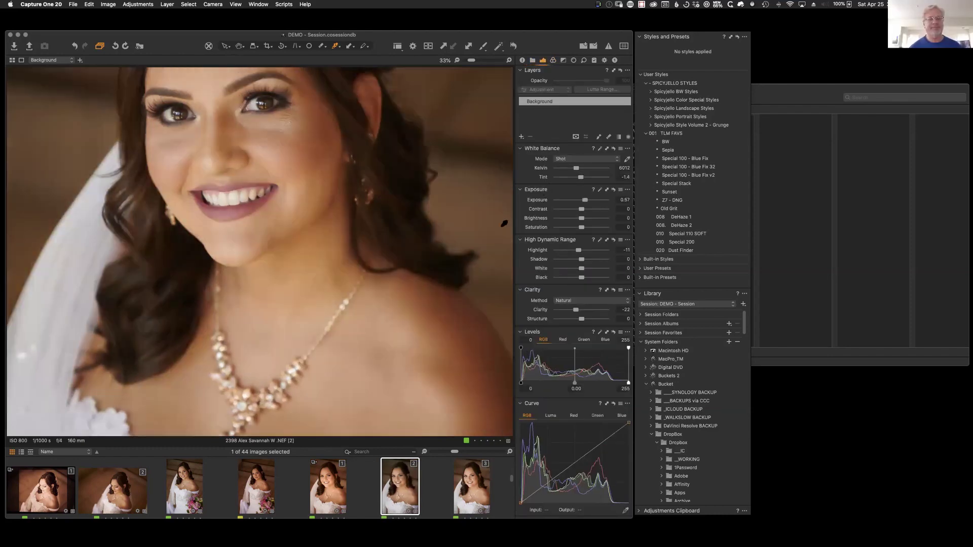
{"action": "key", "text": "super+Left"}
{"action": "key", "text": "super+Right"}
{"action": "key", "text": "super+Left"}
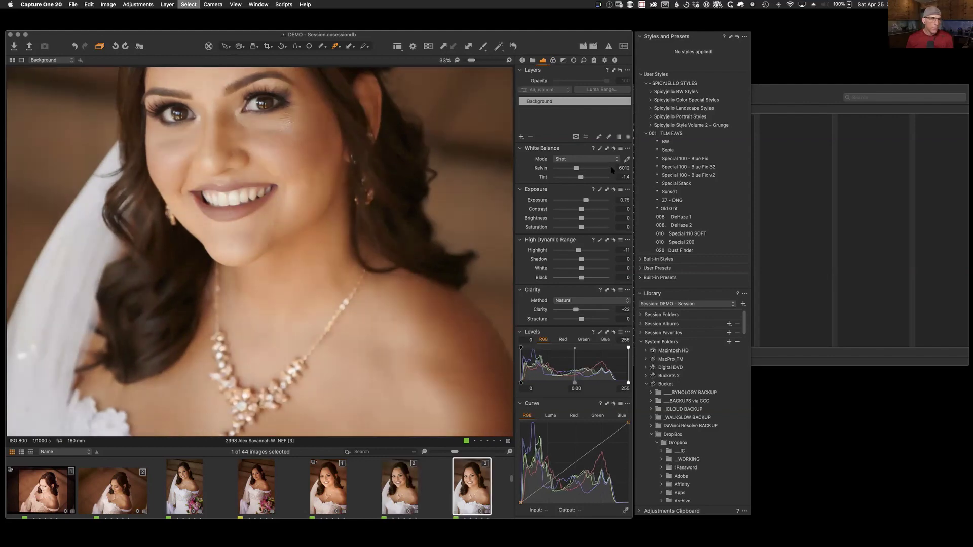
{"action": "key", "text": "super+Right"}
{"action": "key", "text": "super+Left"}
{"action": "key", "text": "super+Right"}
{"action": "key", "text": "super+Left"}
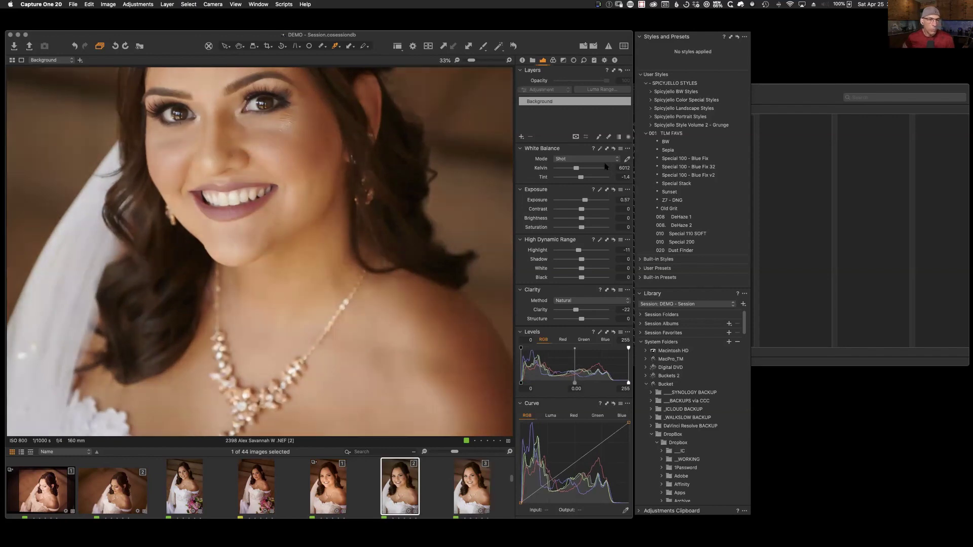
{"action": "key", "text": "super+Right"}
{"action": "key", "text": "super+Left"}
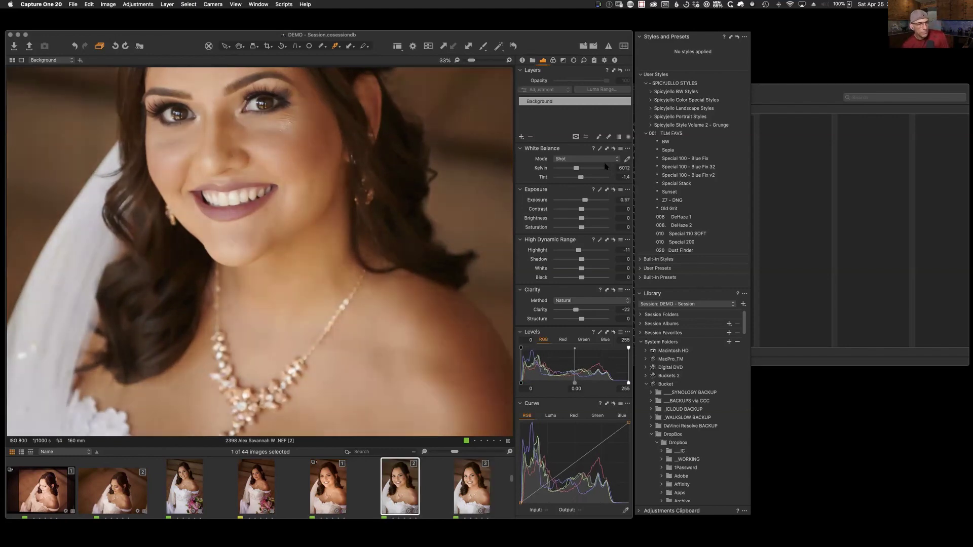
{"action": "key", "text": "super+Right"}
{"action": "key", "text": "super+Left"}
{"action": "left_click", "coordinate": [553, 60]}
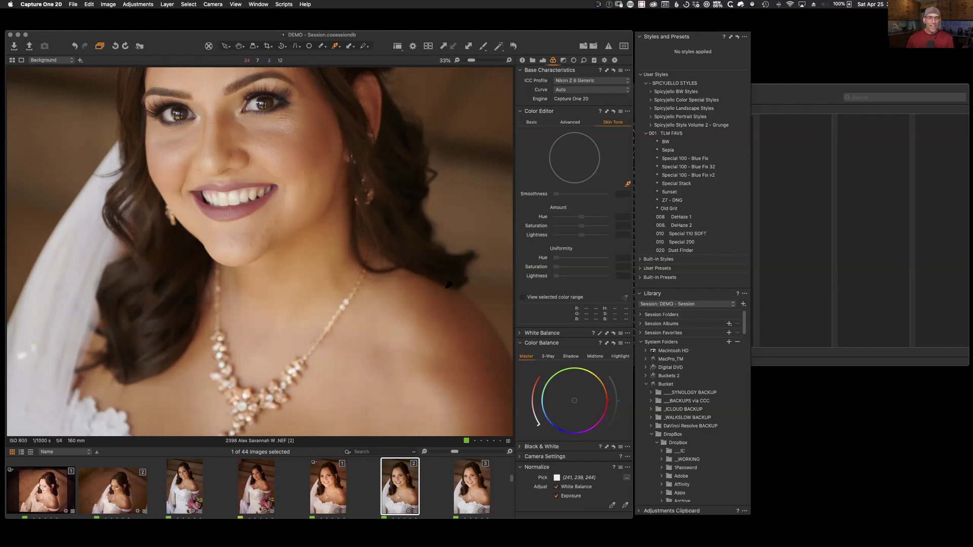
Step: In the Advanced Color Editor, sample the bride's skin and shift its Hue to -10.4
{"action": "left_click", "coordinate": [563, 127]}
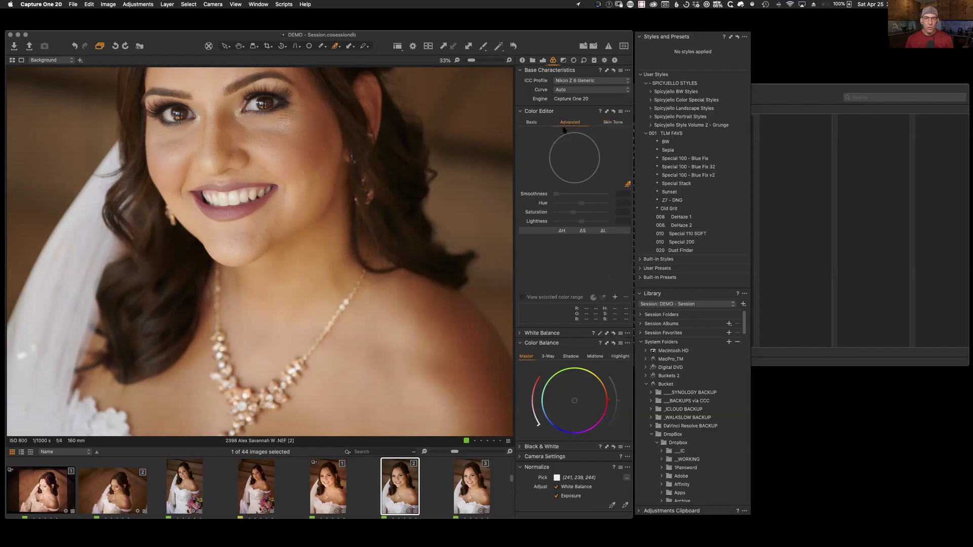
{"action": "left_click", "coordinate": [307, 261]}
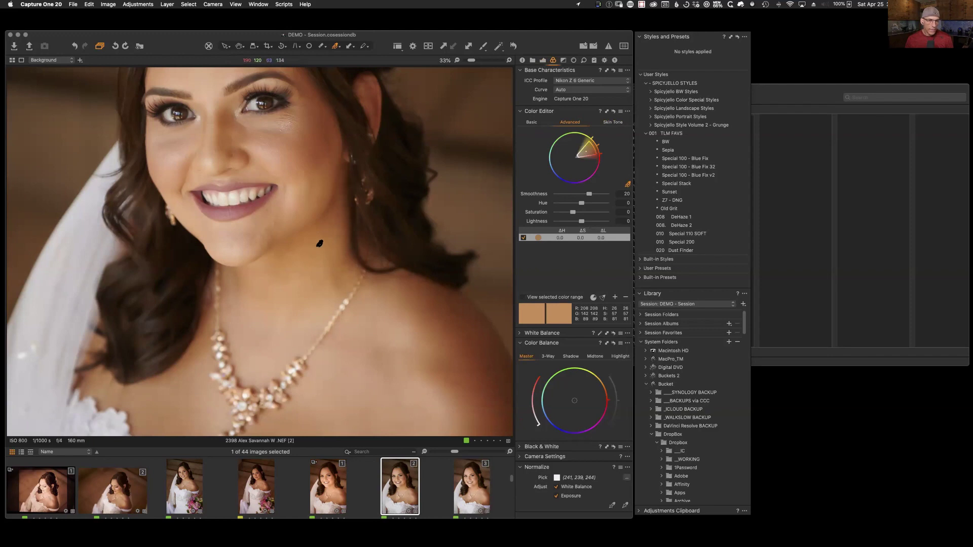
{"action": "left_click", "coordinate": [584, 202]}
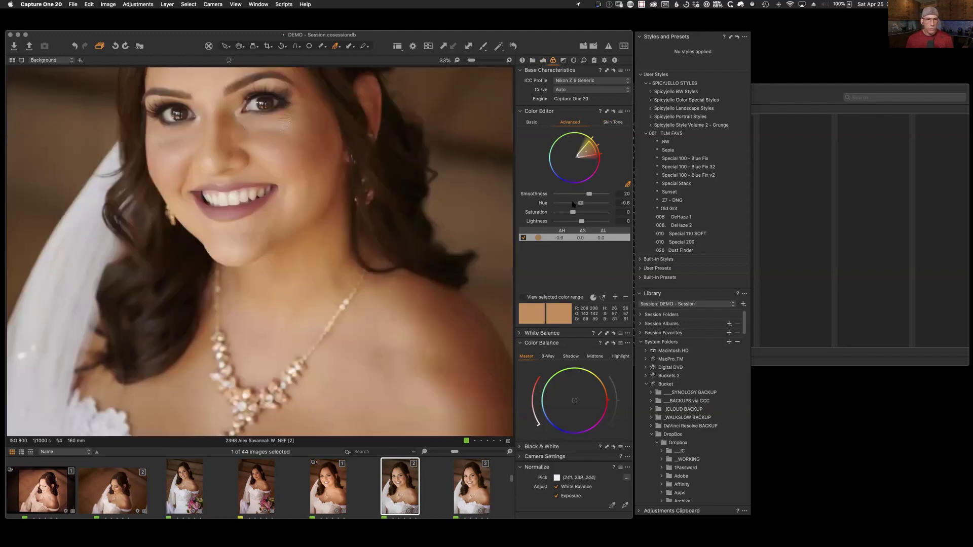
{"action": "mouse_move", "coordinate": [582, 204]}
{"action": "left_mouse_down"}
{"action": "mouse_move", "coordinate": [564, 204]}
{"action": "mouse_move", "coordinate": [582, 206]}
{"action": "mouse_move", "coordinate": [573, 205]}
{"action": "left_mouse_up"}
{"action": "mouse_move", "coordinate": [511, 479]}
{"action": "left_mouse_down"}
{"action": "mouse_move", "coordinate": [511, 463]}
{"action": "mouse_move", "coordinate": [514, 482]}
{"action": "left_mouse_up"}
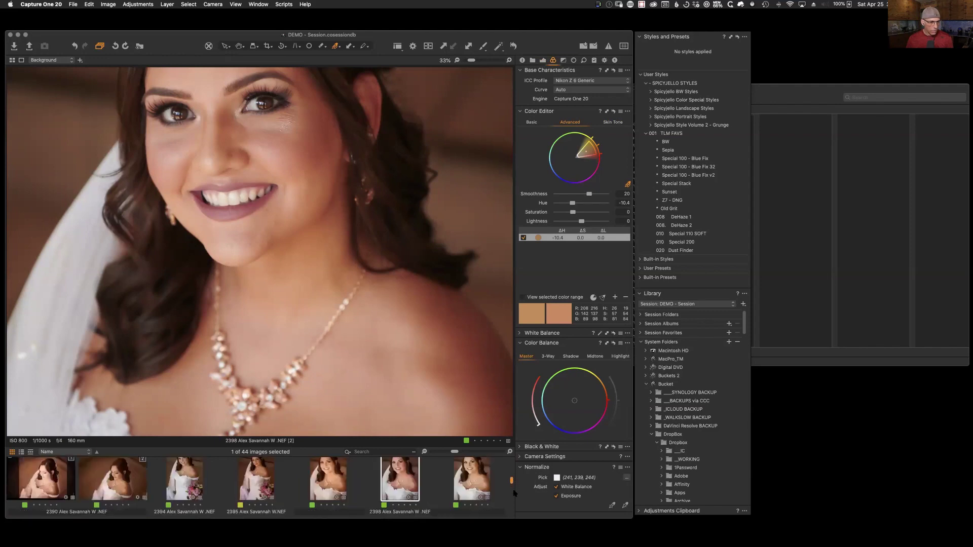
{"action": "scroll", "coordinate": [491, 493], "scroll_direction": "down", "scroll_amount": 2}
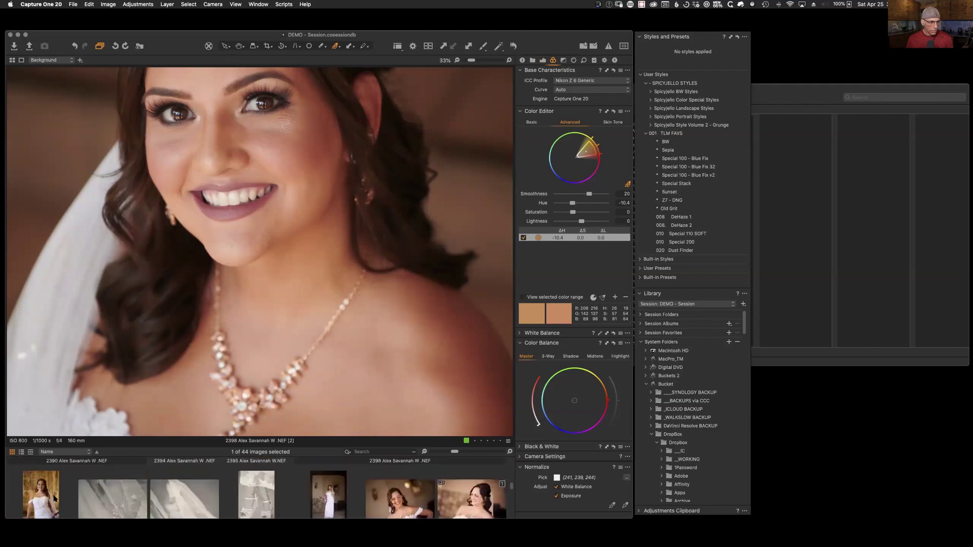
{"action": "left_click", "coordinate": [52, 494]}
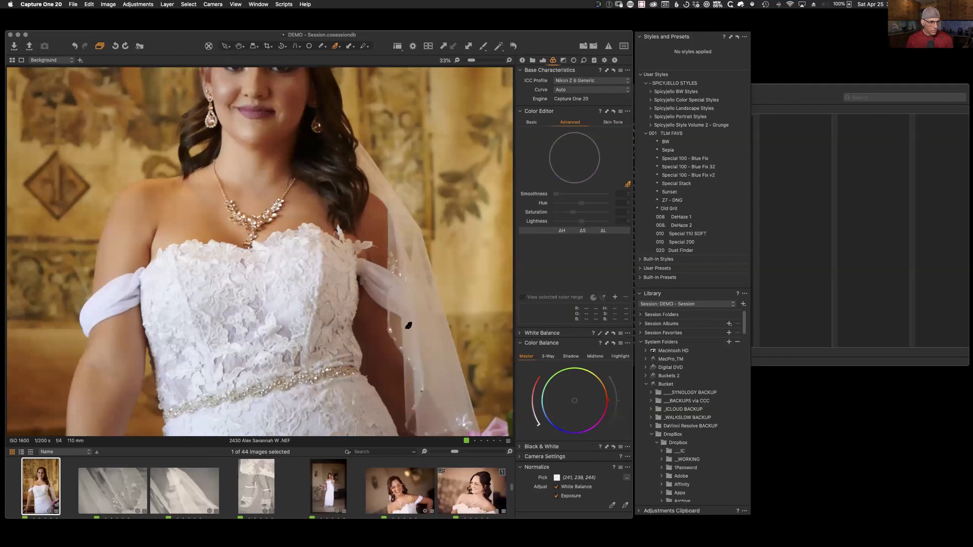
{"action": "left_click_drag", "start_coordinate": [473, 64], "coordinate": [462, 65]}
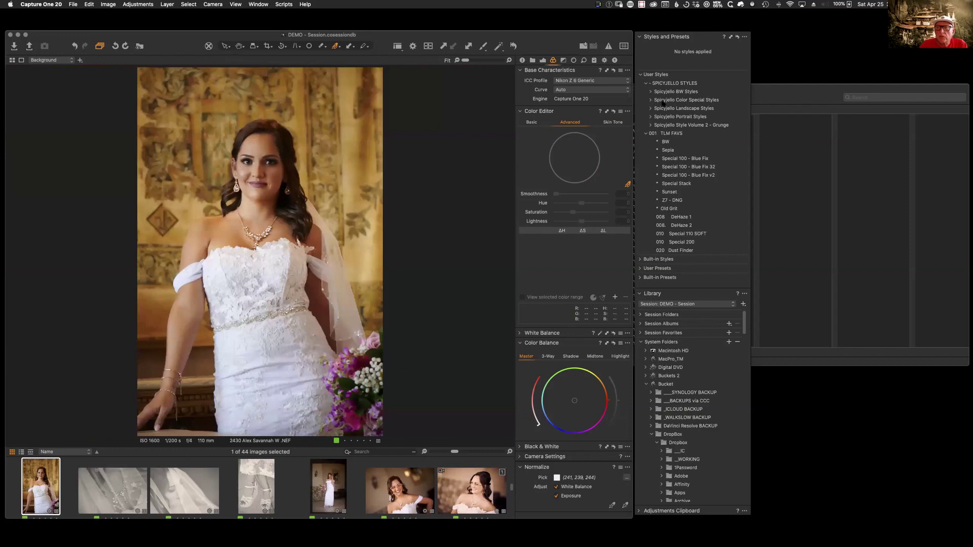
{"action": "left_click", "coordinate": [613, 123]}
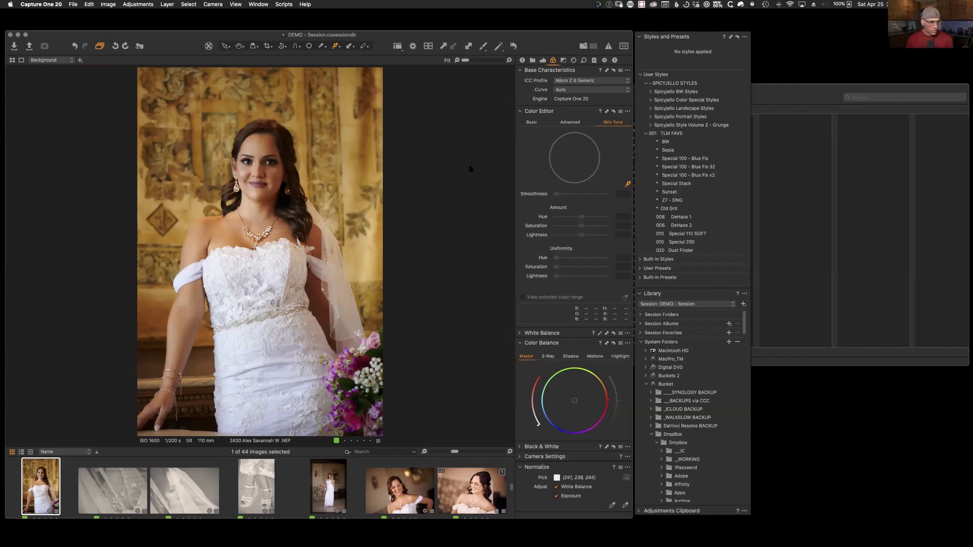
{"action": "left_click", "coordinate": [569, 122]}
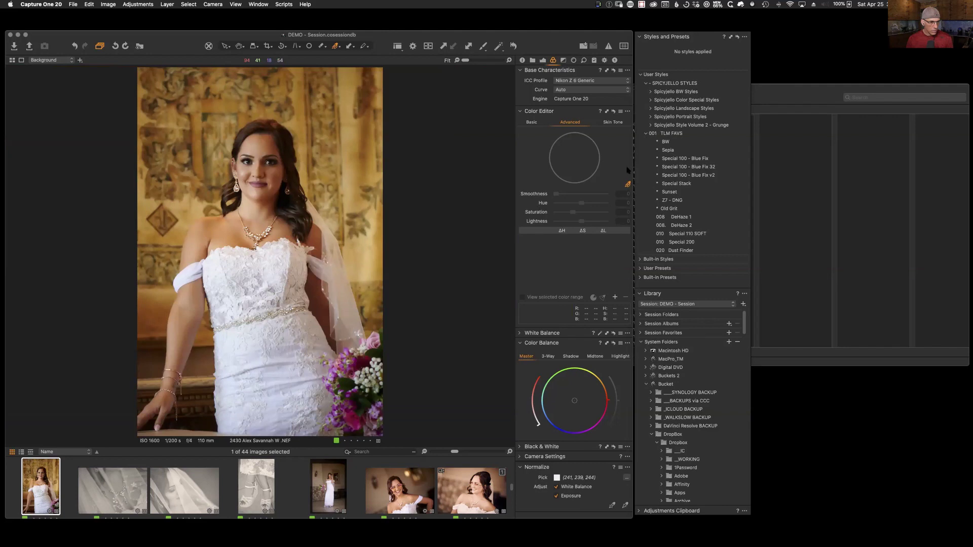
{"action": "left_click", "coordinate": [291, 355]}
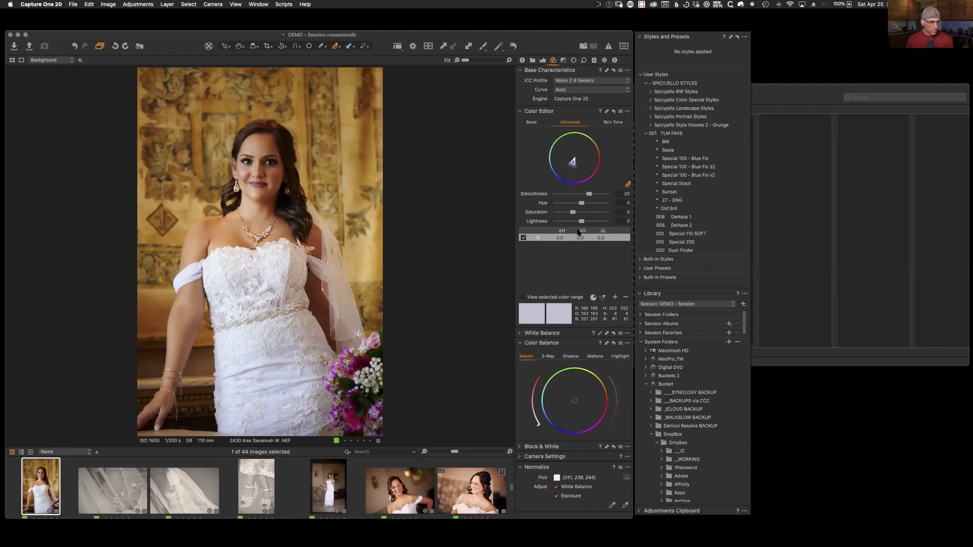
{"action": "left_click", "coordinate": [273, 380]}
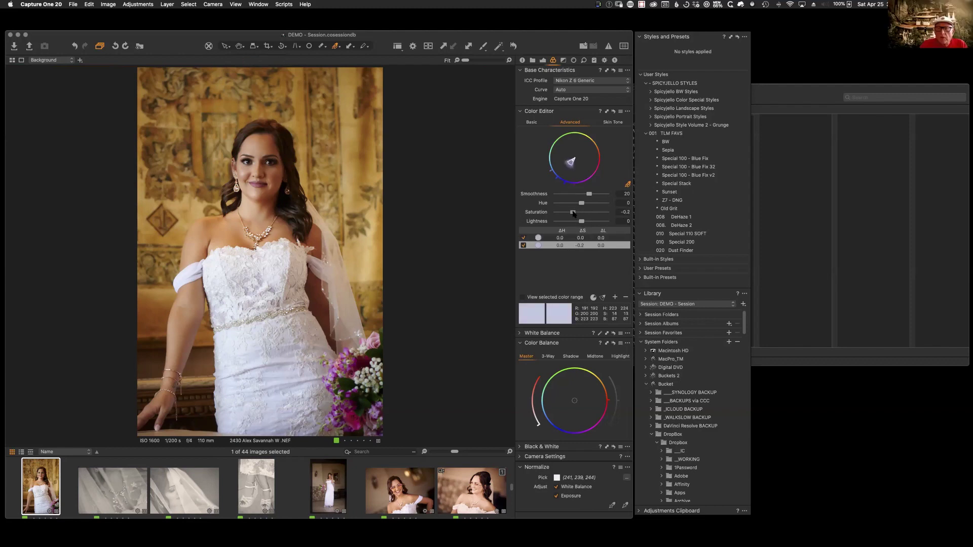
{"action": "left_click_drag", "start_coordinate": [573, 212], "coordinate": [533, 213]}
{"action": "mouse_move", "coordinate": [555, 212]}
{"action": "left_mouse_down"}
{"action": "mouse_move", "coordinate": [600, 215]}
{"action": "mouse_move", "coordinate": [538, 216]}
{"action": "mouse_move", "coordinate": [627, 218]}
{"action": "mouse_move", "coordinate": [552, 221]}
{"action": "left_mouse_up"}
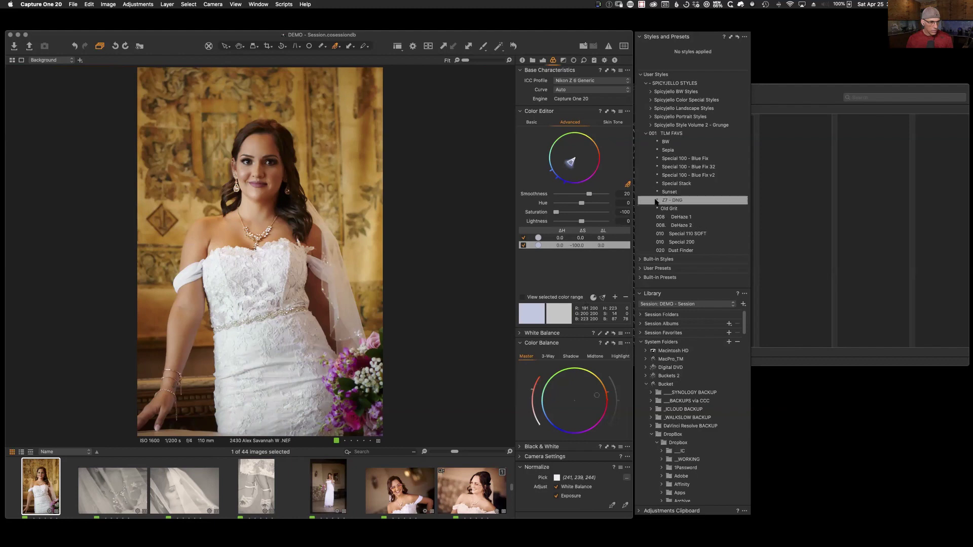
{"action": "left_click_drag", "start_coordinate": [557, 212], "coordinate": [567, 213]}
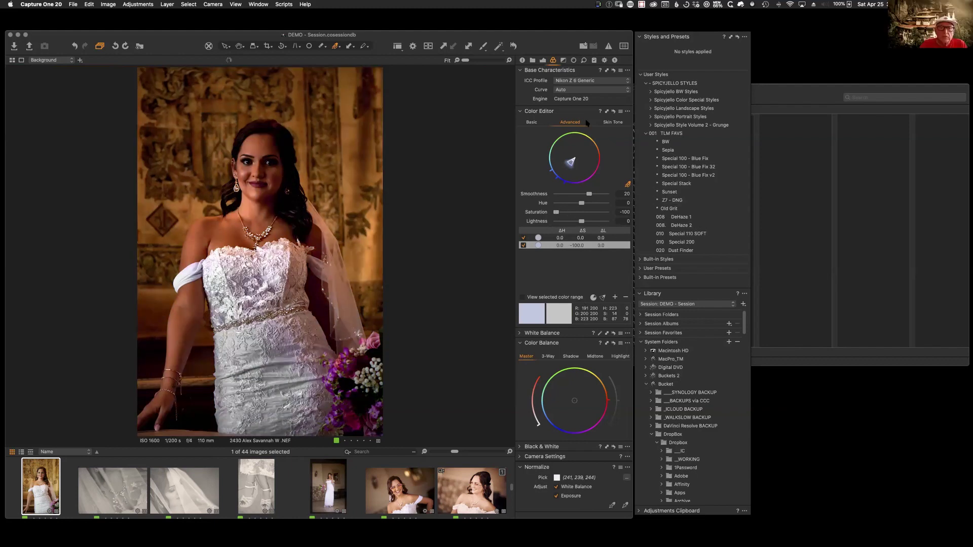
{"action": "left_click", "coordinate": [513, 46]}
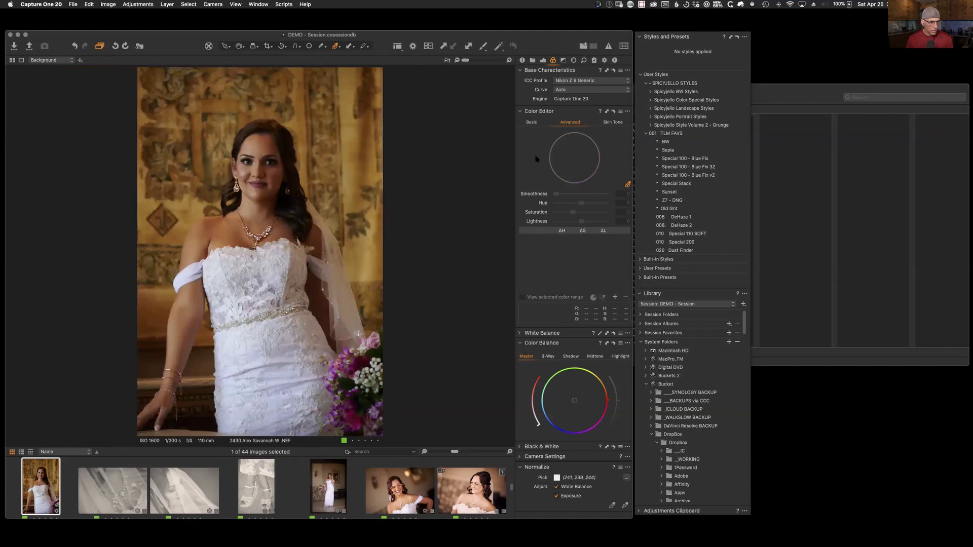
Step: In Basic Color Editor mode, edit the dress's bluish tones directly to Saturation -53.9, Lightness 25.6
{"action": "left_click", "coordinate": [535, 123]}
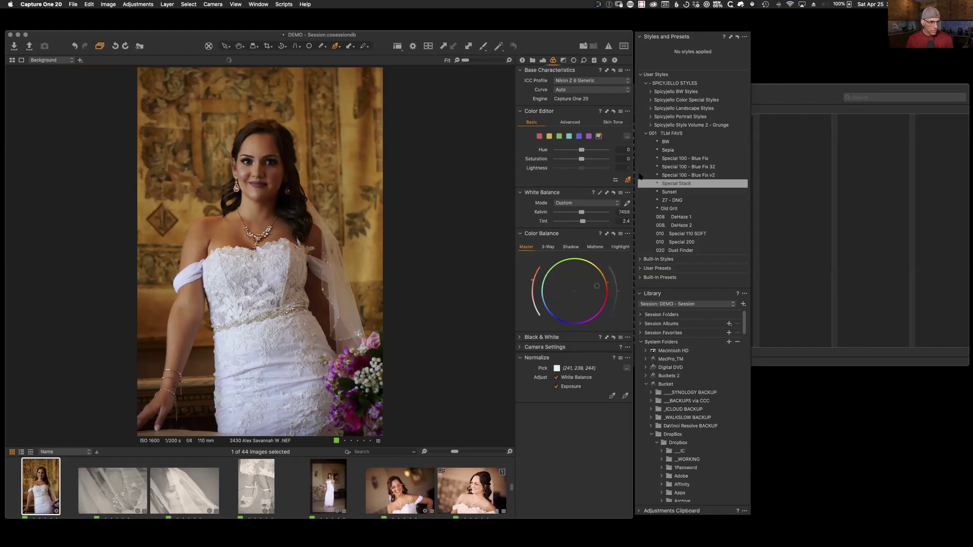
{"action": "left_click", "coordinate": [287, 364]}
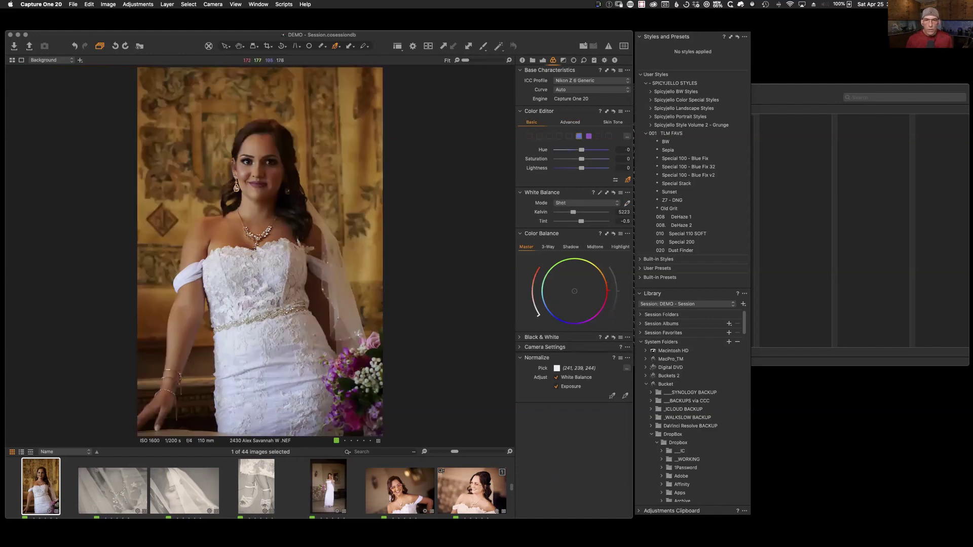
{"action": "left_click_drag", "start_coordinate": [299, 337], "coordinate": [259, 296]}
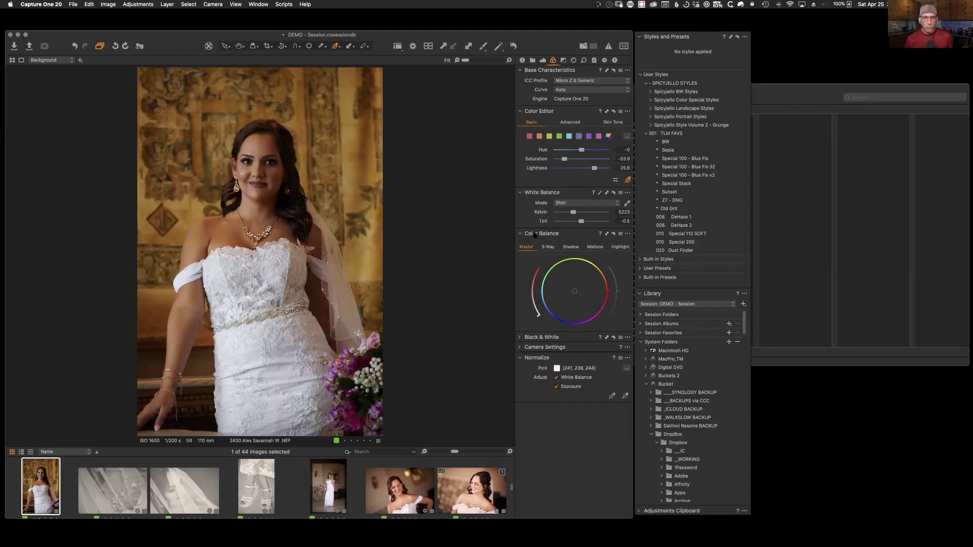
Step: Switch Color Balance to 3-Way wheels and begin creating a floating tool
{"action": "left_click", "coordinate": [552, 246]}
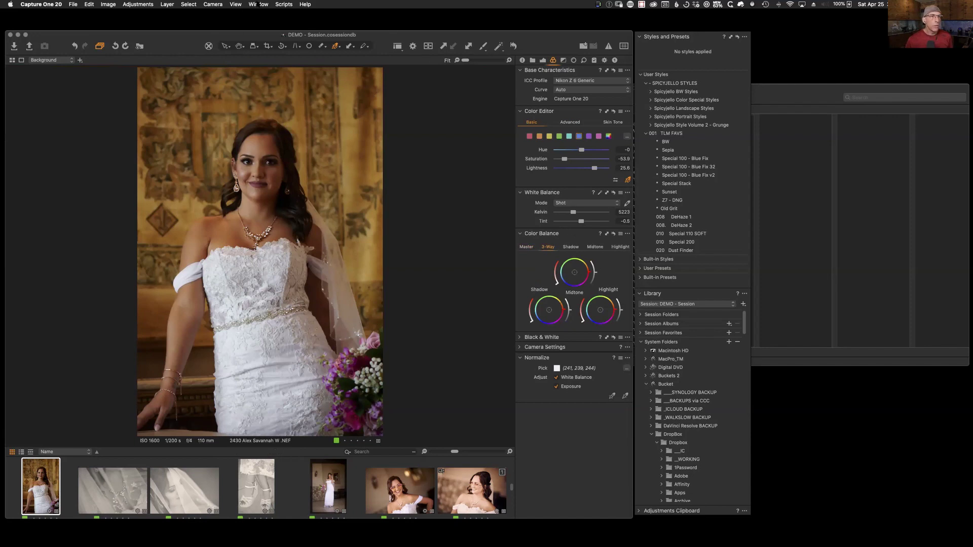
{"action": "left_click", "coordinate": [258, 4]}
{"action": "mouse_move", "coordinate": [273, 22]}
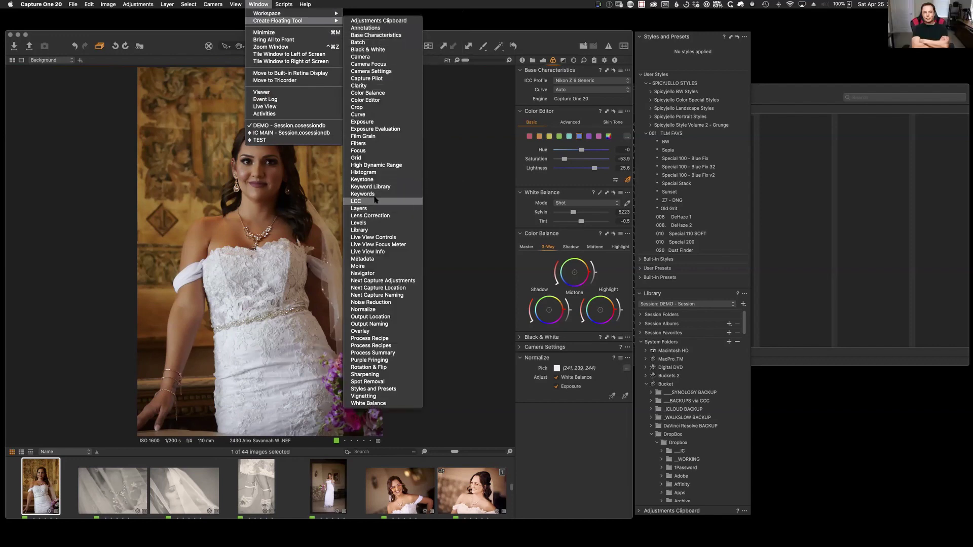
Step: Open a floating Color Balance panel showing a single master wheel set to Shadow
{"action": "left_click", "coordinate": [375, 93]}
{"action": "left_click_drag", "start_coordinate": [549, 152], "coordinate": [455, 76]}
{"action": "left_click", "coordinate": [392, 96]}
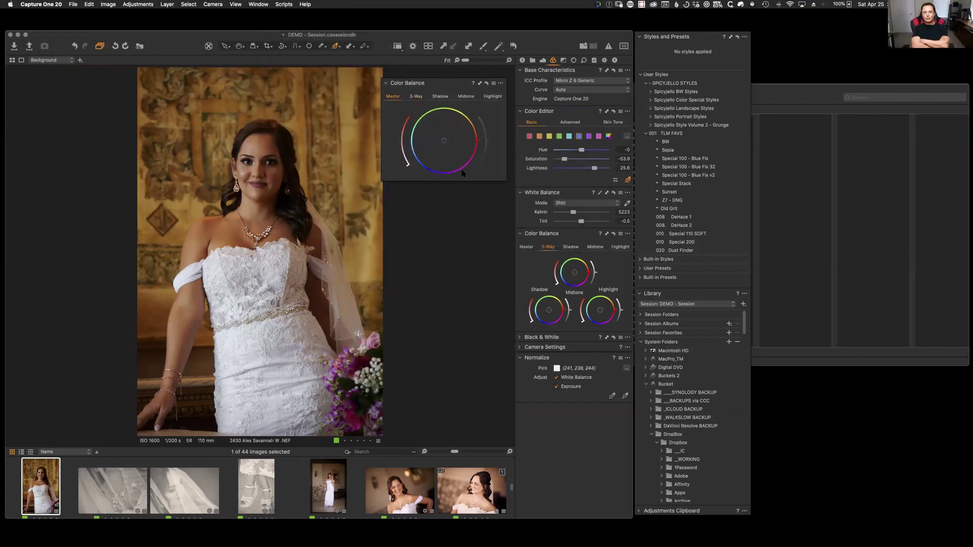
{"action": "left_click", "coordinate": [440, 96]}
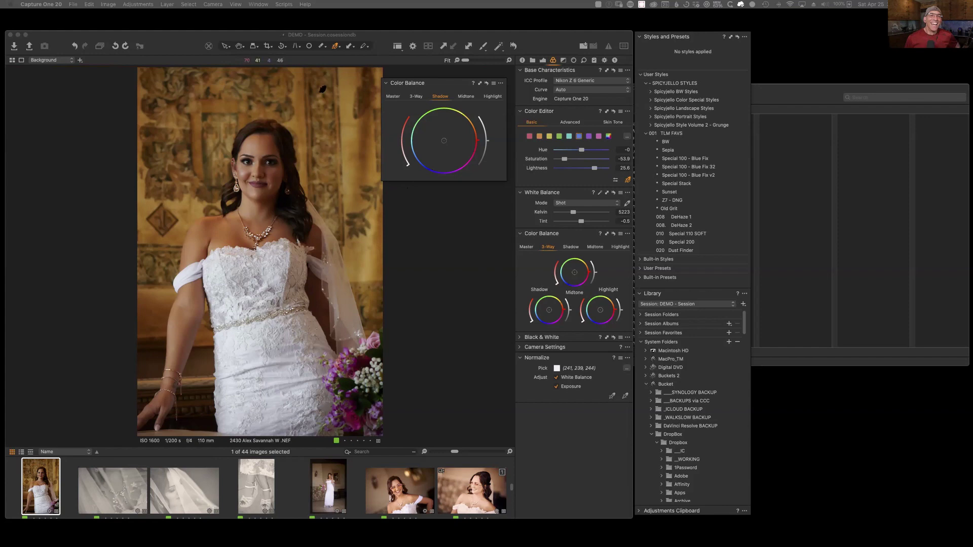
Step: Add a second floating Color Balance panel set to Midtone, stacked beneath the Shadow panel
{"action": "left_click", "coordinate": [258, 4]}
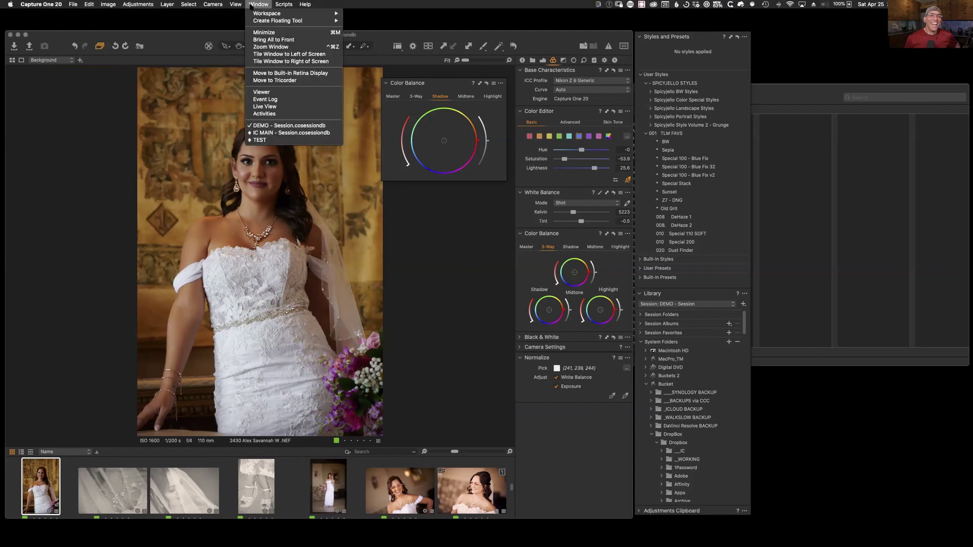
{"action": "mouse_move", "coordinate": [267, 22]}
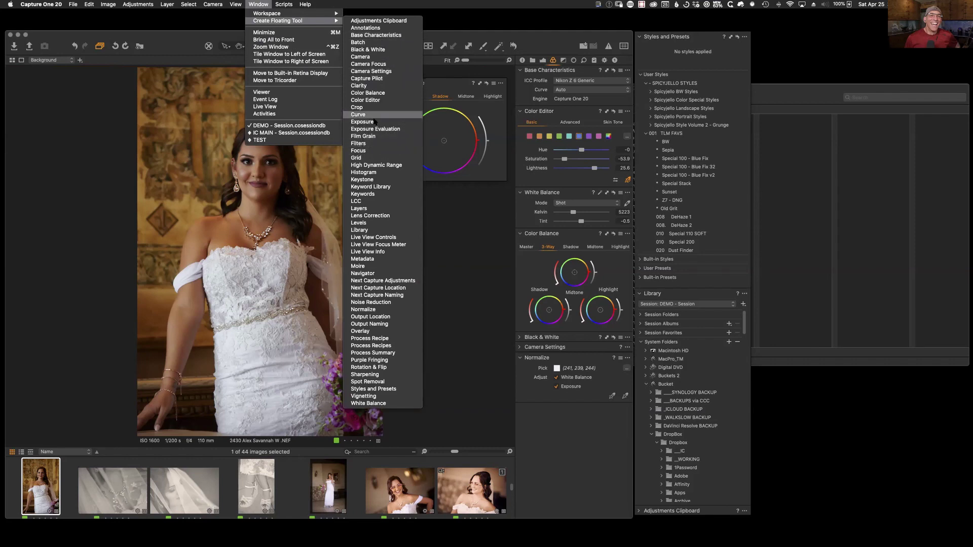
{"action": "left_click", "coordinate": [367, 93]}
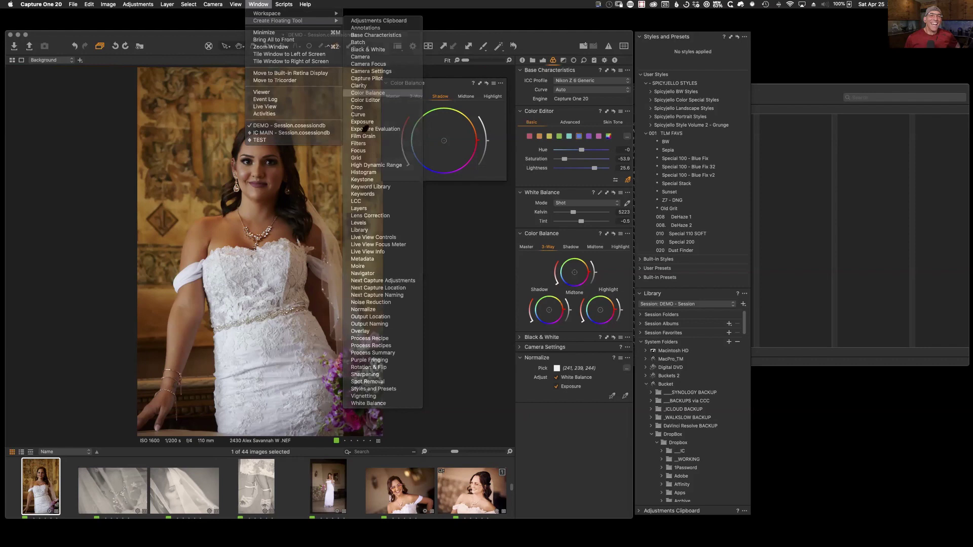
{"action": "left_click", "coordinate": [571, 167]}
{"action": "left_click_drag", "start_coordinate": [568, 161], "coordinate": [456, 189]}
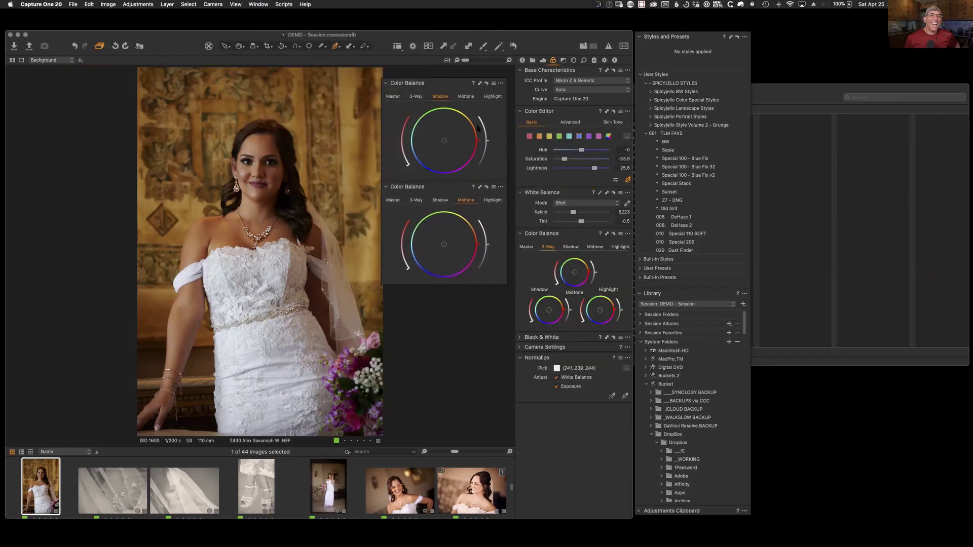
{"action": "mouse_move", "coordinate": [459, 88]}
{"action": "left_mouse_down"}
{"action": "mouse_move", "coordinate": [442, 123]}
{"action": "mouse_move", "coordinate": [456, 81]}
{"action": "mouse_move", "coordinate": [444, 82]}
{"action": "mouse_move", "coordinate": [463, 82]}
{"action": "left_mouse_up"}
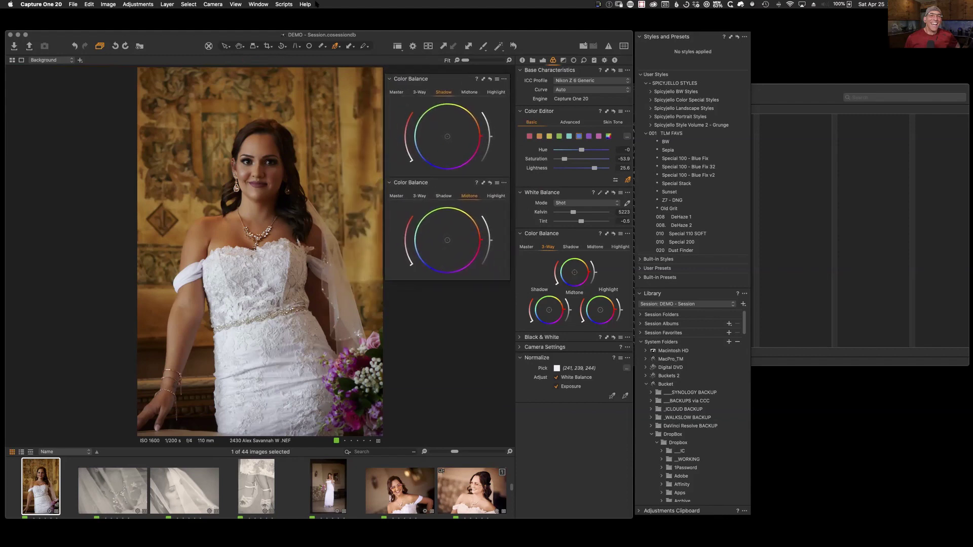
{"action": "left_click", "coordinate": [250, 4]}
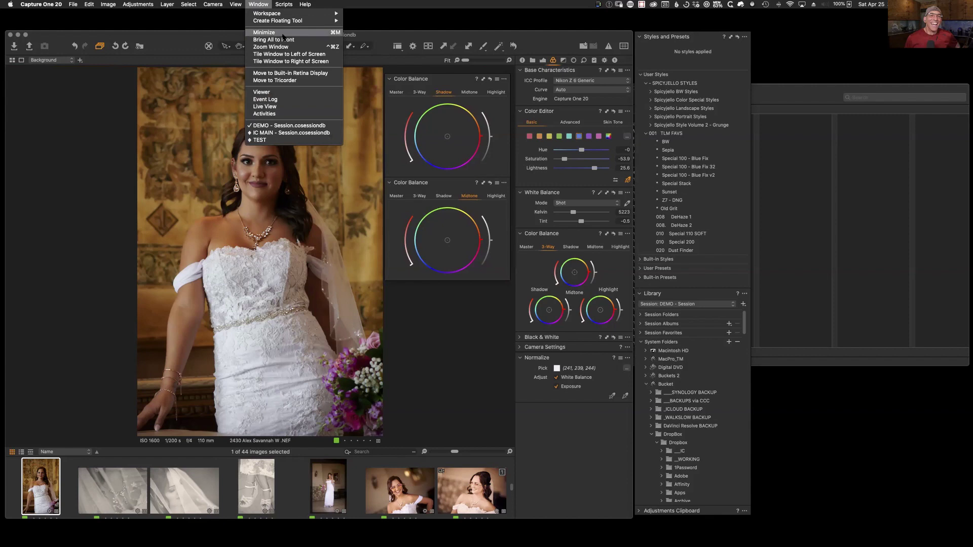
{"action": "mouse_move", "coordinate": [276, 20]}
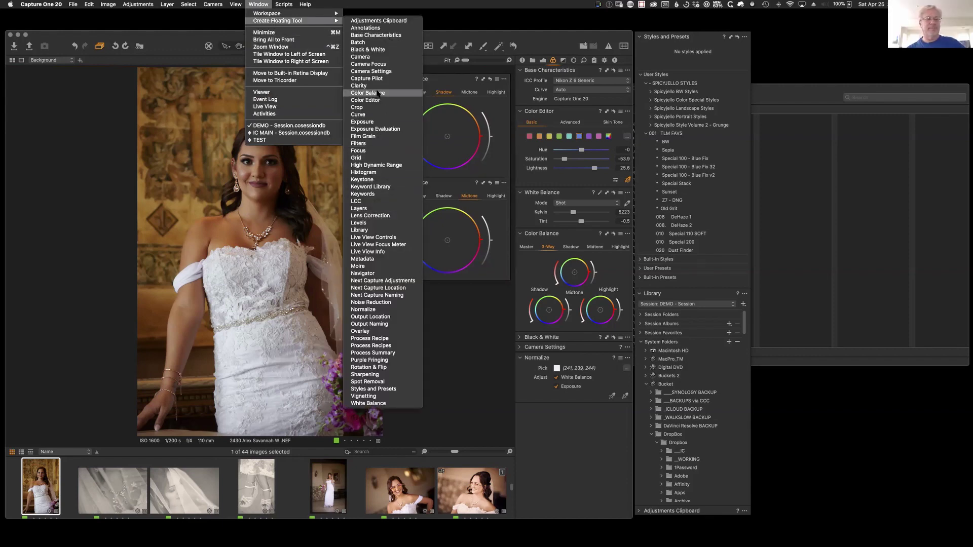
Step: Add a third floating Color Balance panel set to Highlight, stacked under the other two
{"action": "left_click", "coordinate": [377, 93]}
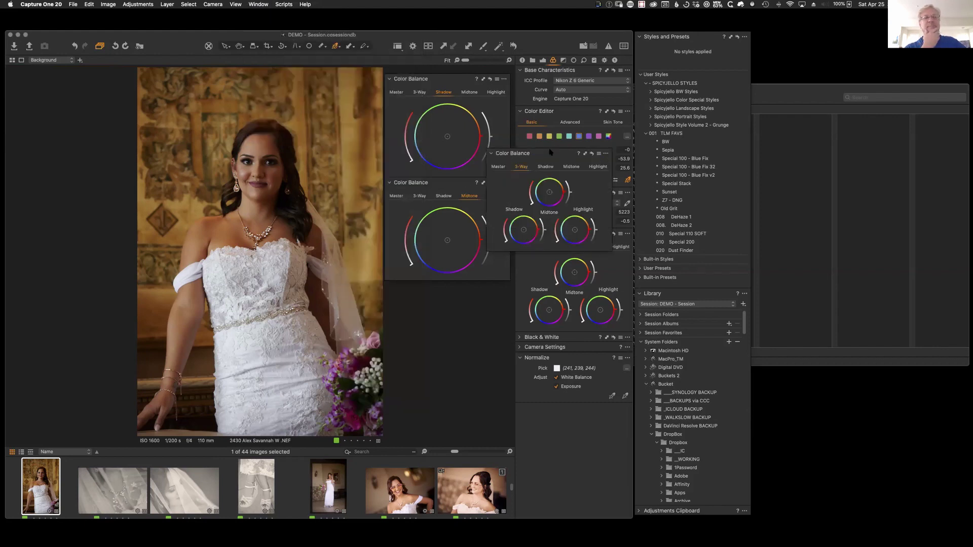
{"action": "left_click", "coordinate": [597, 166]}
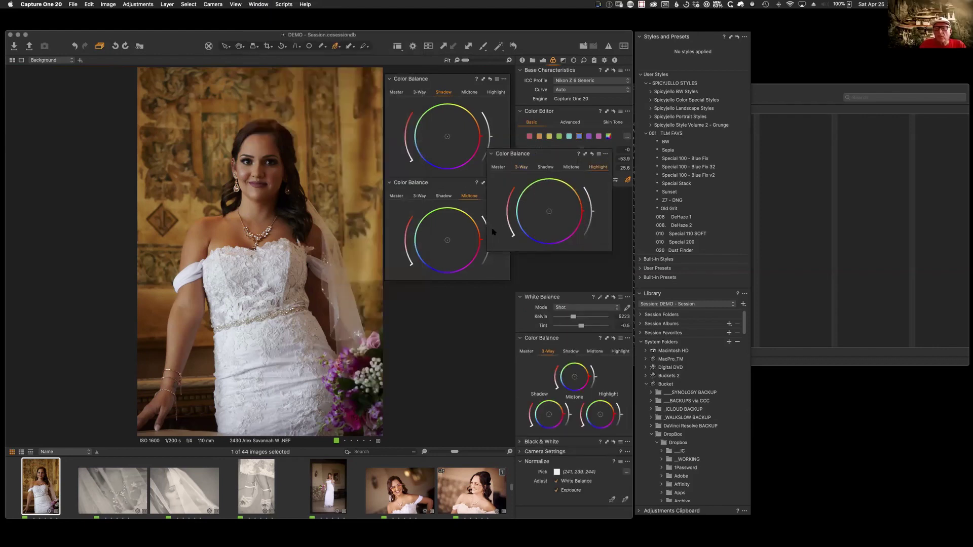
{"action": "left_click_drag", "start_coordinate": [557, 154], "coordinate": [461, 287]}
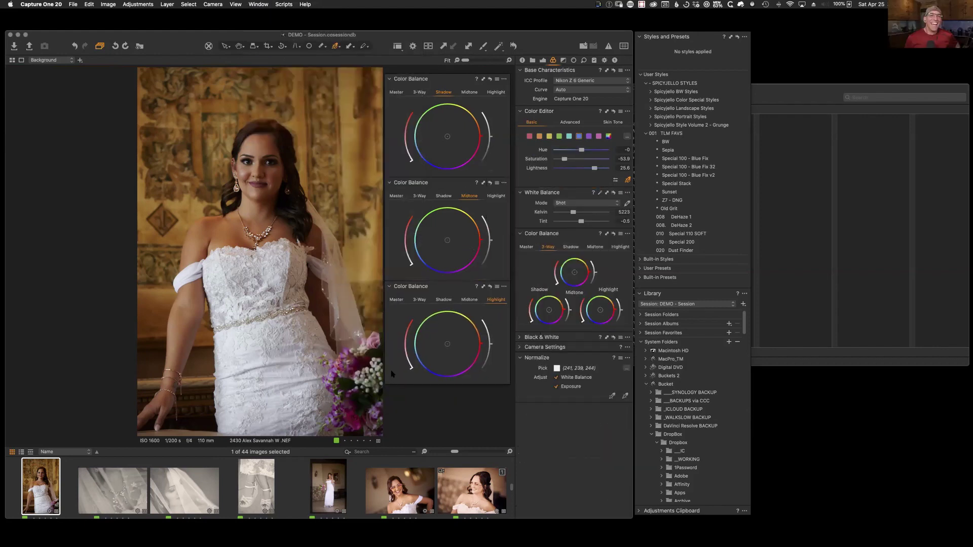
Step: Enlarge the three-wheel colour balance panel and place it beside the adjustment tools
{"action": "left_click_drag", "start_coordinate": [385, 381], "coordinate": [352, 413]}
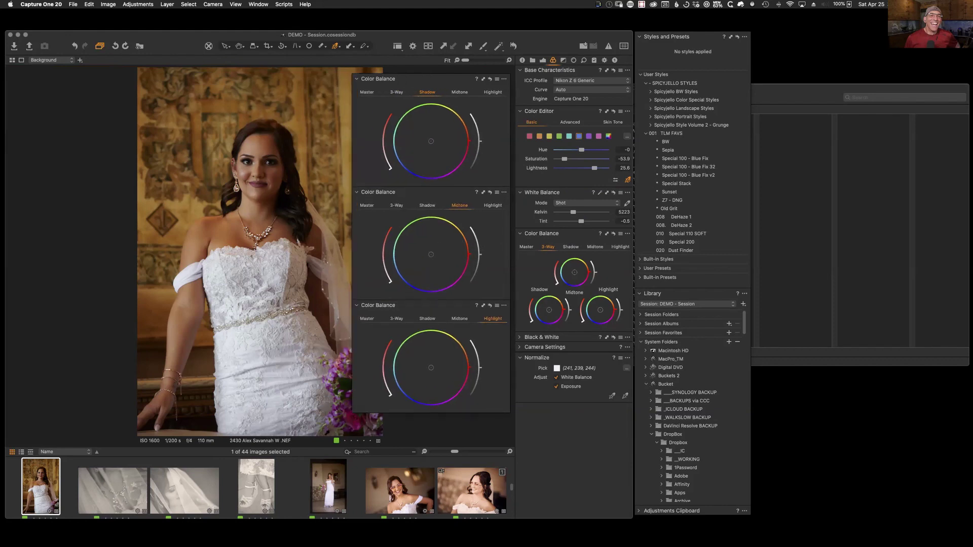
{"action": "left_click_drag", "start_coordinate": [431, 80], "coordinate": [502, 110]}
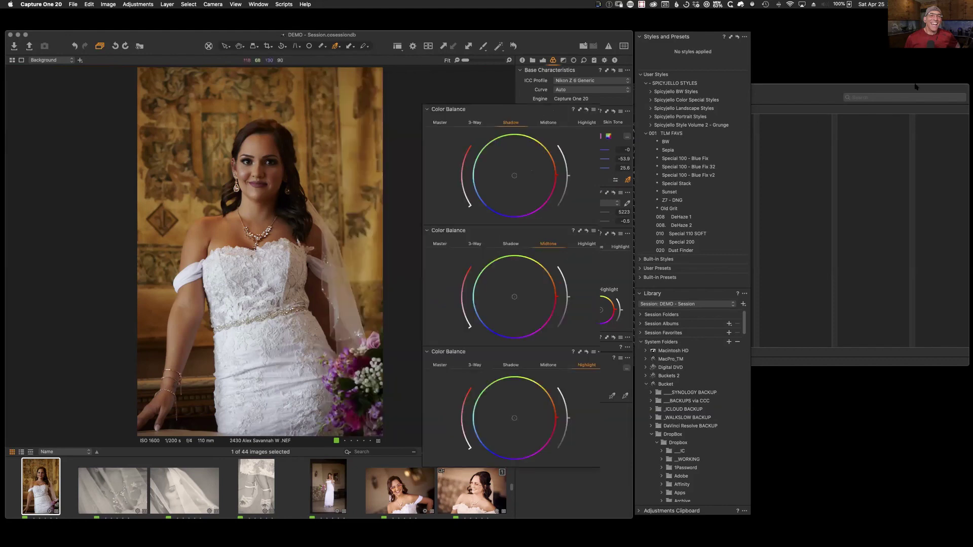
{"action": "left_click_drag", "start_coordinate": [915, 86], "coordinate": [870, 69]}
{"action": "left_click_drag", "start_coordinate": [511, 160], "coordinate": [182, 92]}
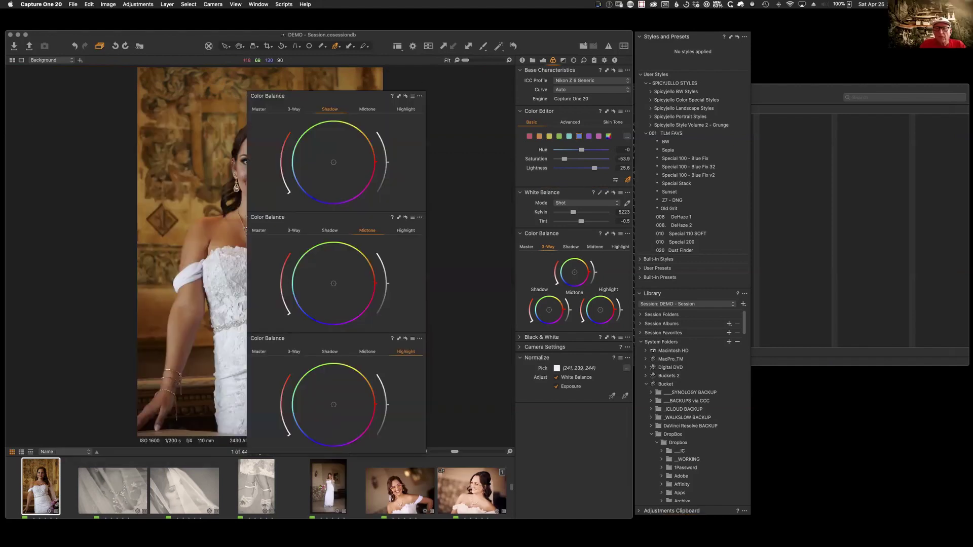
{"action": "left_click_drag", "start_coordinate": [342, 99], "coordinate": [427, 65]}
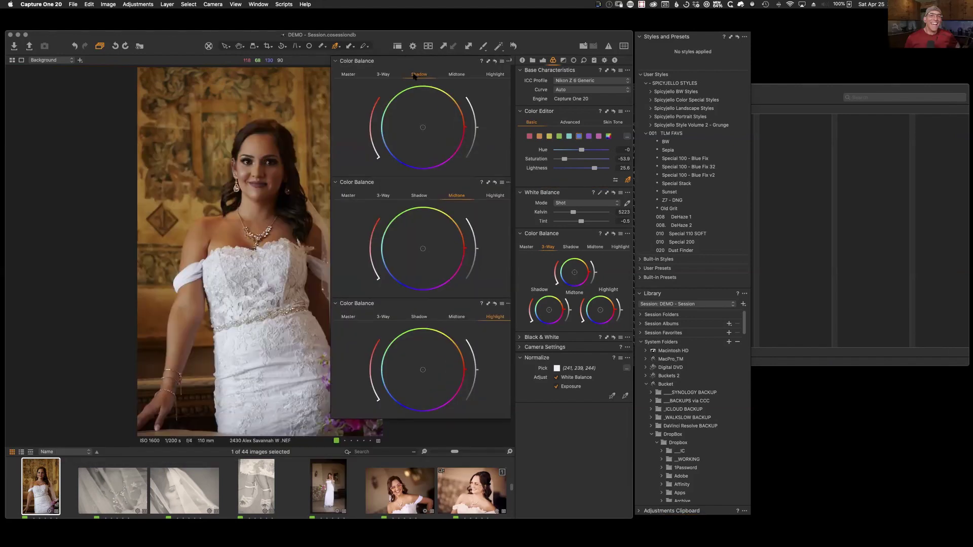
{"action": "left_click", "coordinate": [398, 46]}
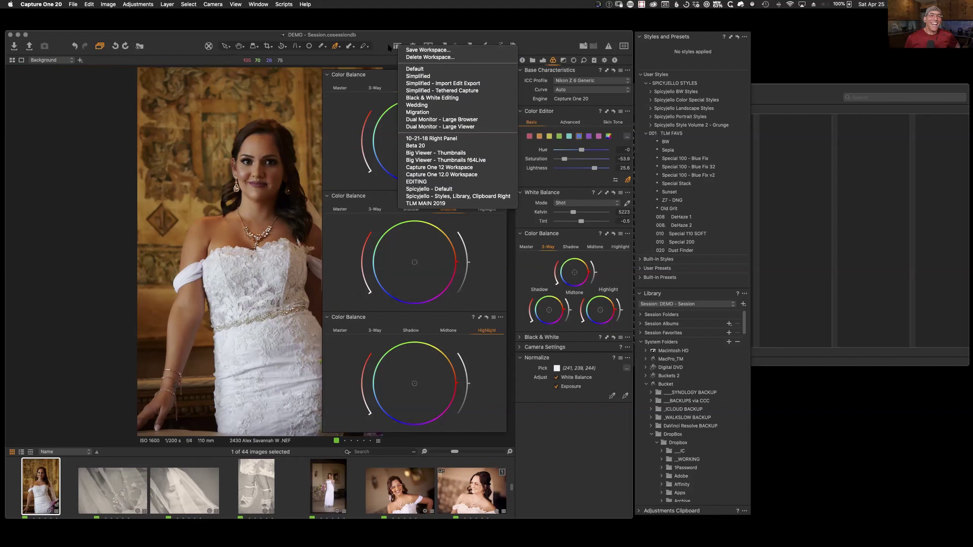
{"action": "left_click", "coordinate": [384, 50]}
{"action": "left_click_drag", "start_coordinate": [419, 83], "coordinate": [426, 80]}
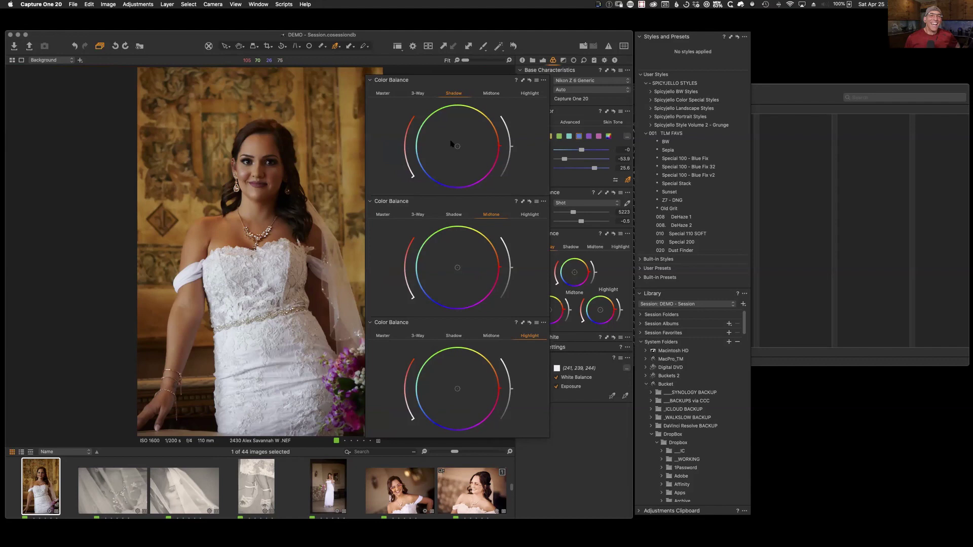
Step: Tint the shadows toward orange and rebalance their luminance
{"action": "left_click_drag", "start_coordinate": [457, 146], "coordinate": [406, 176]}
{"action": "left_click_drag", "start_coordinate": [510, 154], "coordinate": [500, 186]}
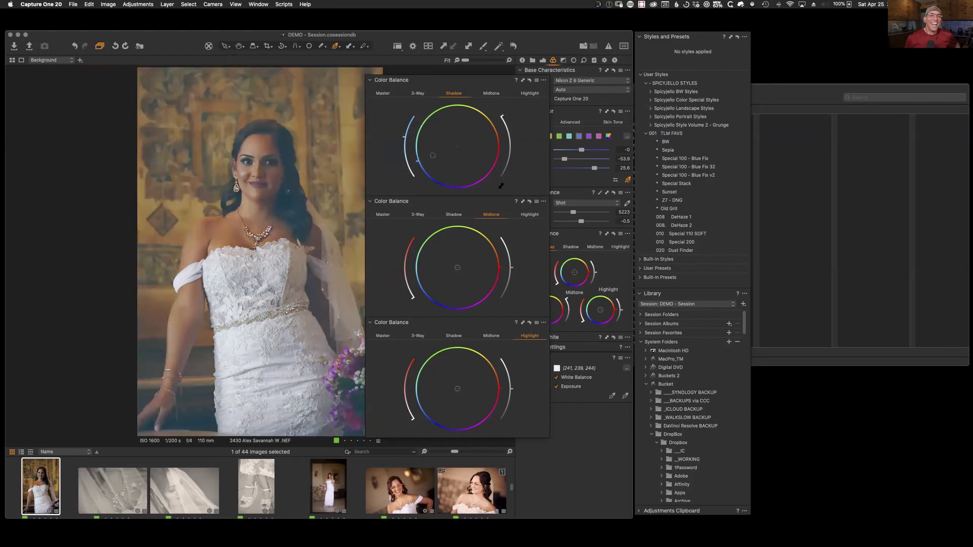
{"action": "mouse_move", "coordinate": [501, 108]}
{"action": "left_mouse_down"}
{"action": "mouse_move", "coordinate": [500, 135]}
{"action": "mouse_move", "coordinate": [496, 126]}
{"action": "left_mouse_up"}
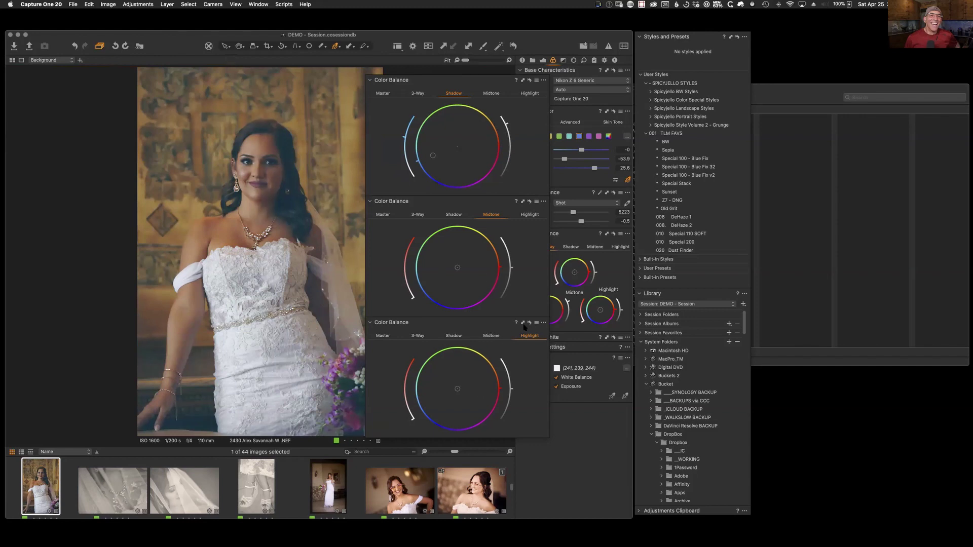
Step: Shift the highlights toward orange and brighten them, readjust shadow luminance, then move the wheels aside
{"action": "left_click_drag", "start_coordinate": [502, 390], "coordinate": [495, 369]}
{"action": "left_click_drag", "start_coordinate": [411, 363], "coordinate": [410, 365]}
{"action": "left_click_drag", "start_coordinate": [512, 389], "coordinate": [504, 361]}
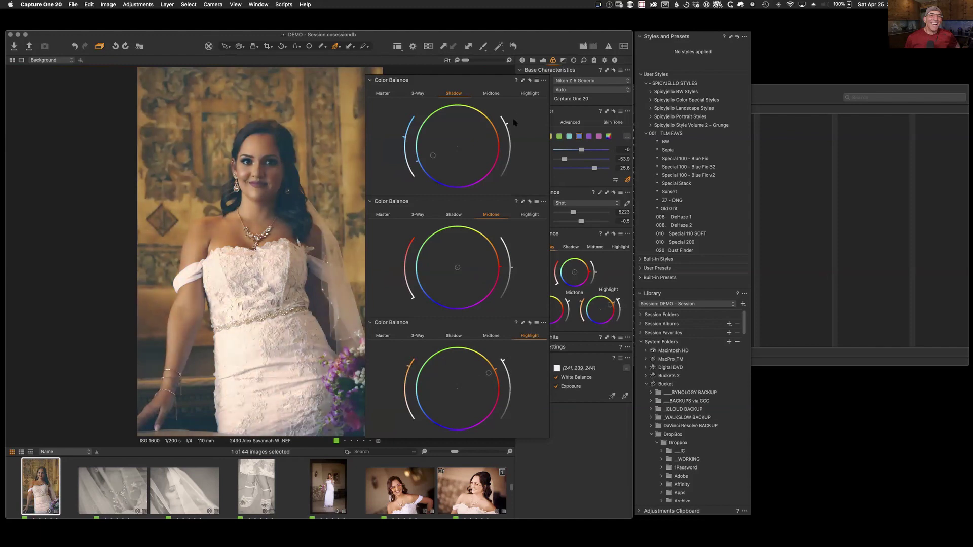
{"action": "left_click_drag", "start_coordinate": [507, 123], "coordinate": [509, 172]}
{"action": "left_click_drag", "start_coordinate": [513, 129], "coordinate": [511, 135]}
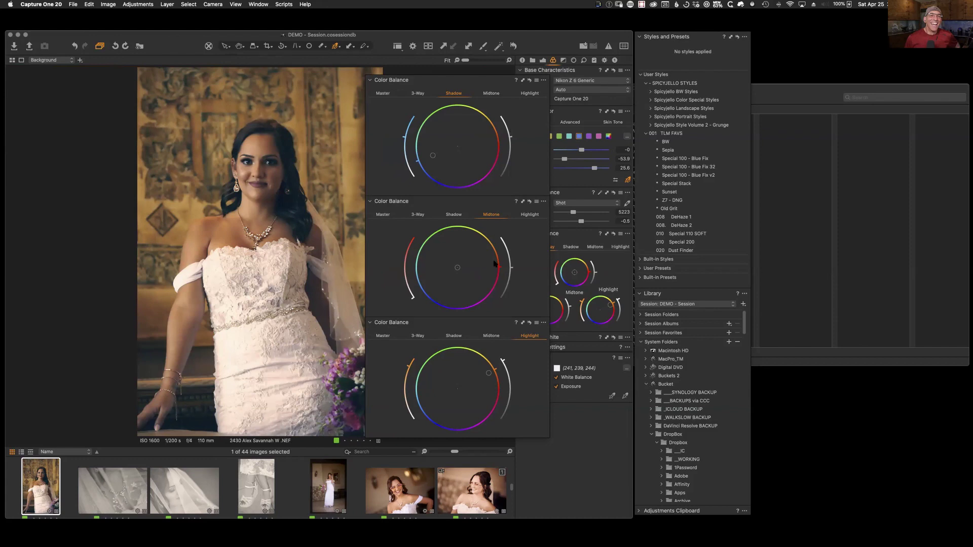
{"action": "left_click_drag", "start_coordinate": [442, 84], "coordinate": [882, 38]}
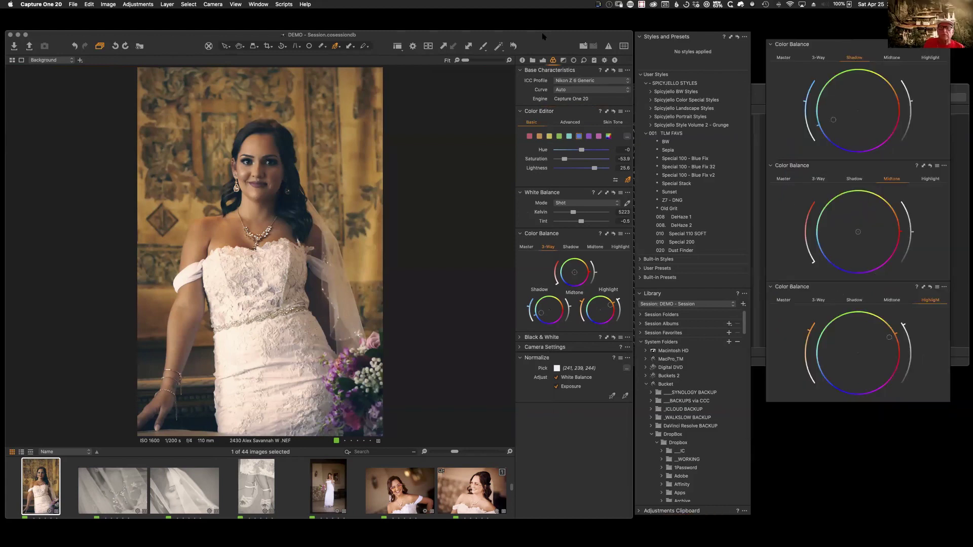
Step: Float the Color Editor, select its orange range, re-dock it, and show the Black & White tool tab
{"action": "left_click_drag", "start_coordinate": [551, 43], "coordinate": [551, 43]}
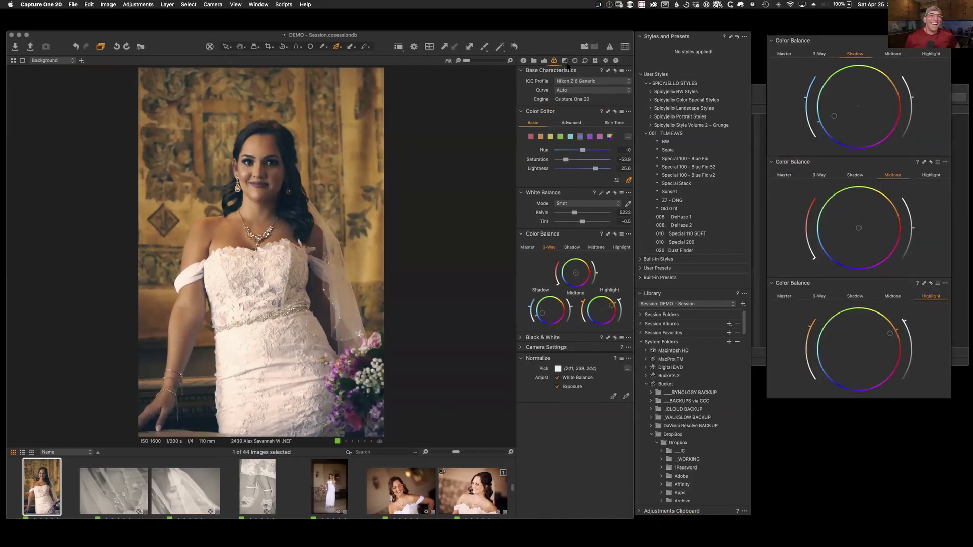
{"action": "left_click_drag", "start_coordinate": [572, 113], "coordinate": [348, 158]}
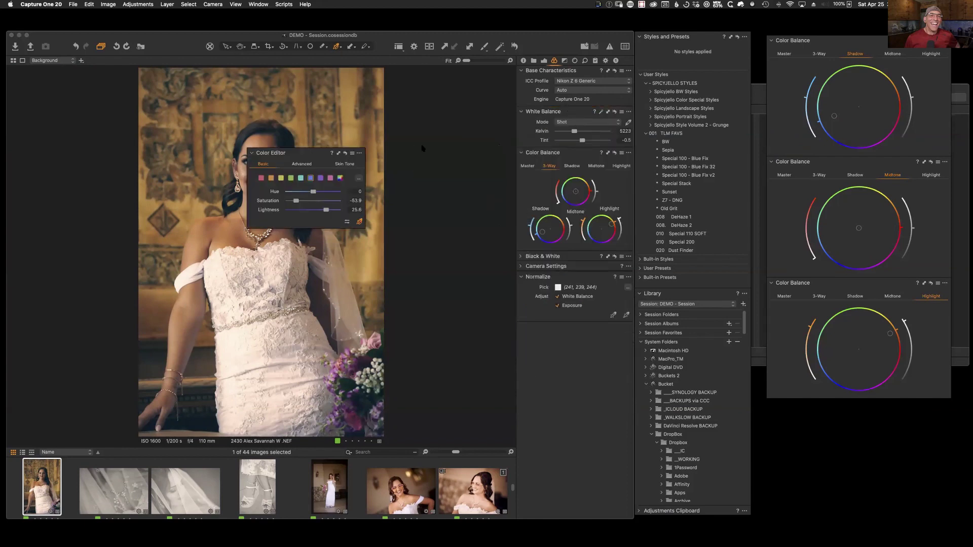
{"action": "left_click", "coordinate": [309, 144]}
{"action": "double_click", "coordinate": [317, 153]}
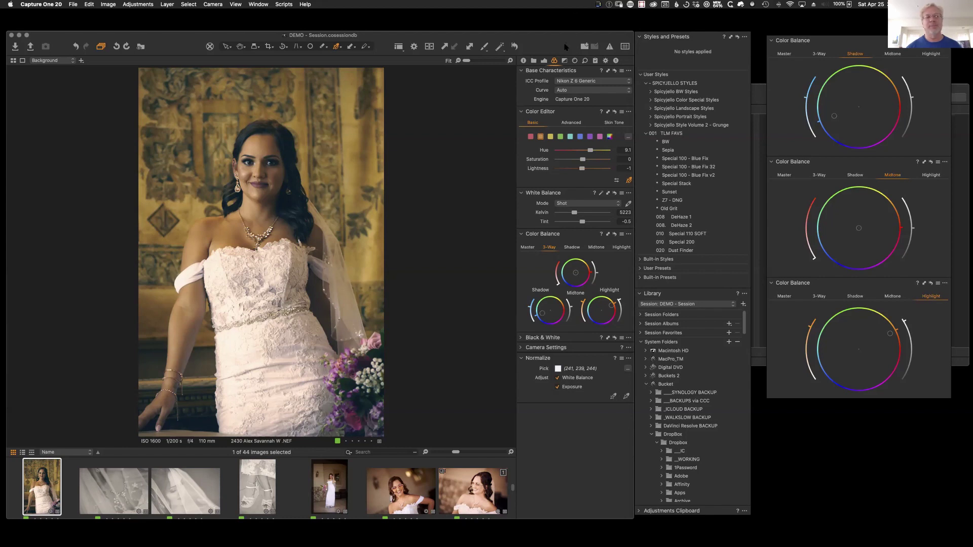
{"action": "left_click", "coordinate": [572, 61]}
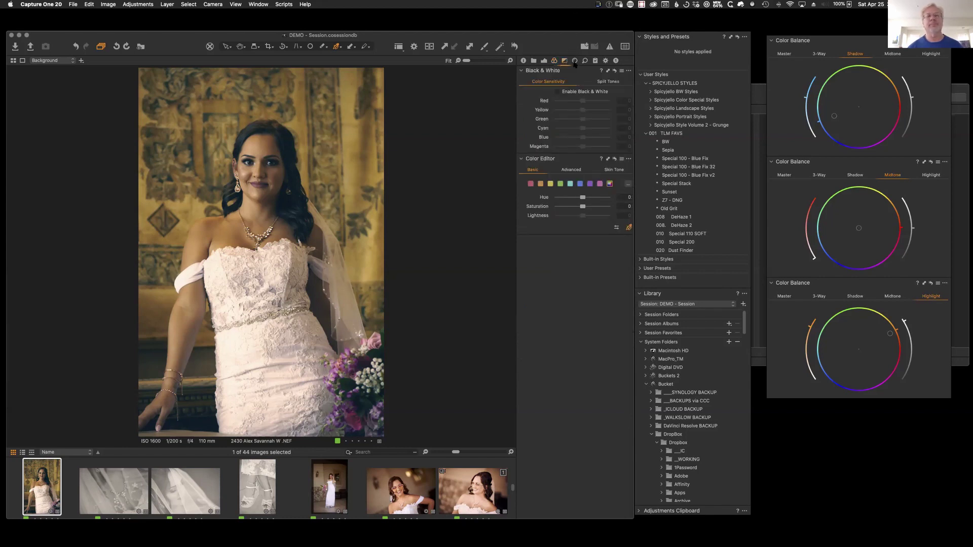
Step: Browse the Lens, Library and Color tool tabs, ending on the Exposure tab with Levels and Curve
{"action": "left_click", "coordinate": [575, 61]}
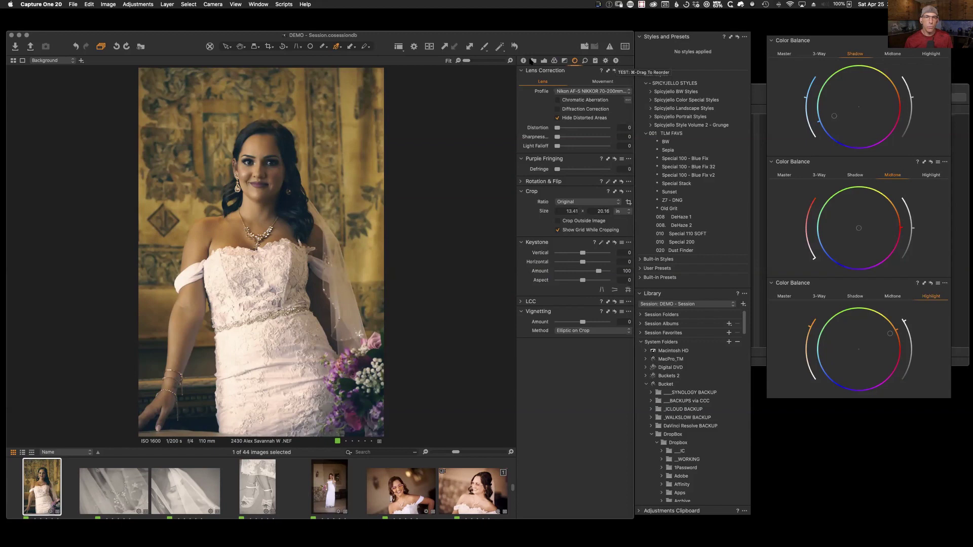
{"action": "left_click", "coordinate": [534, 60]}
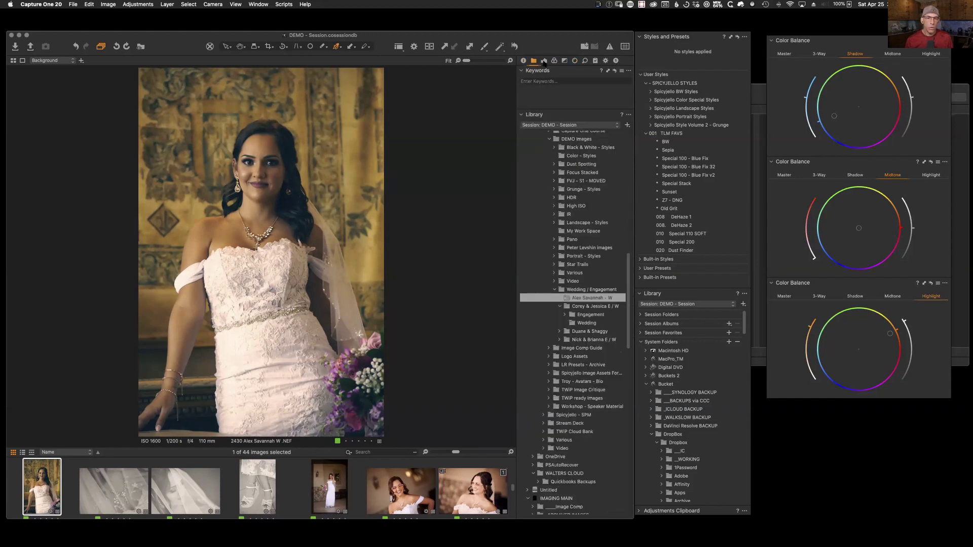
{"action": "left_click", "coordinate": [544, 61]}
{"action": "left_click", "coordinate": [554, 61]}
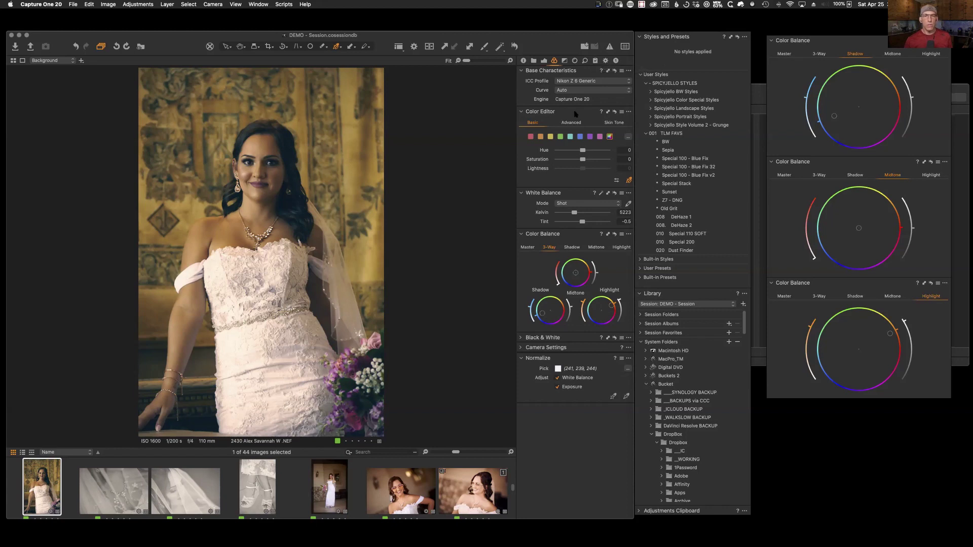
{"action": "left_click", "coordinate": [543, 61]}
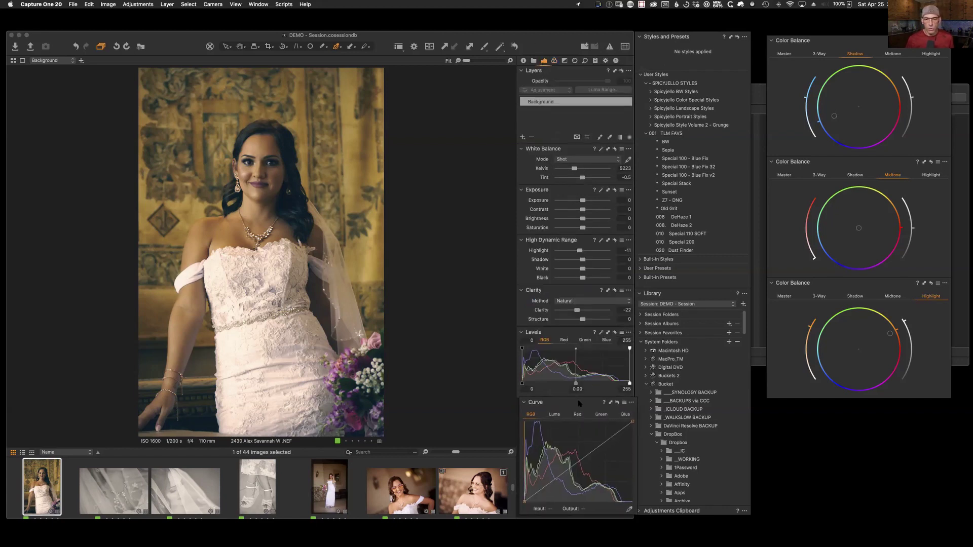
Step: Remove the Curve tool from the exposure tools
{"action": "left_click", "coordinate": [630, 404]}
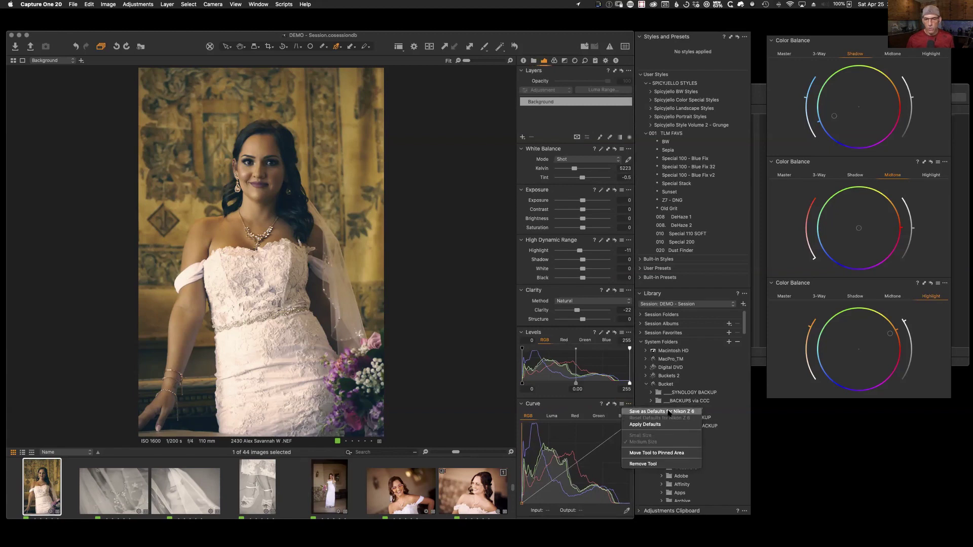
{"action": "left_click", "coordinate": [646, 464]}
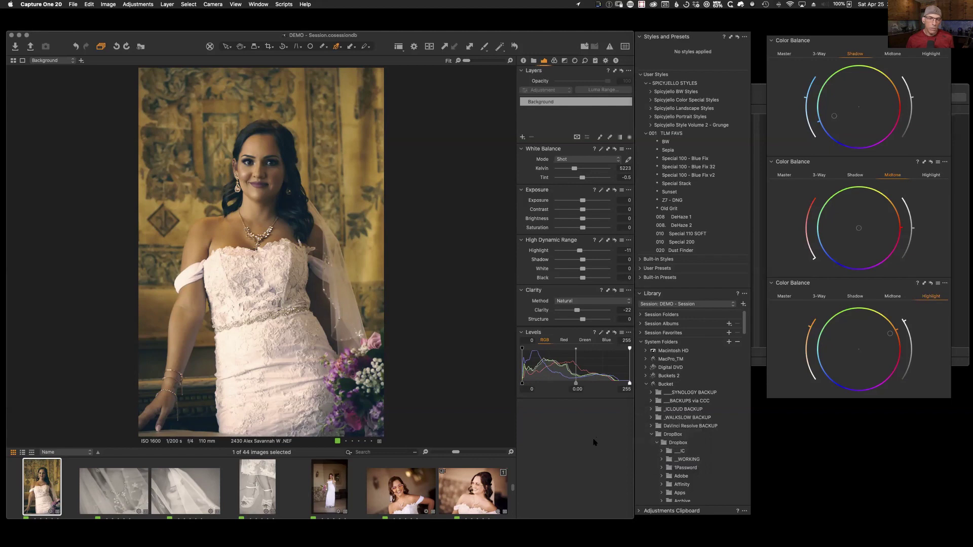
{"action": "left_click", "coordinate": [533, 61]}
{"action": "left_click", "coordinate": [523, 60]}
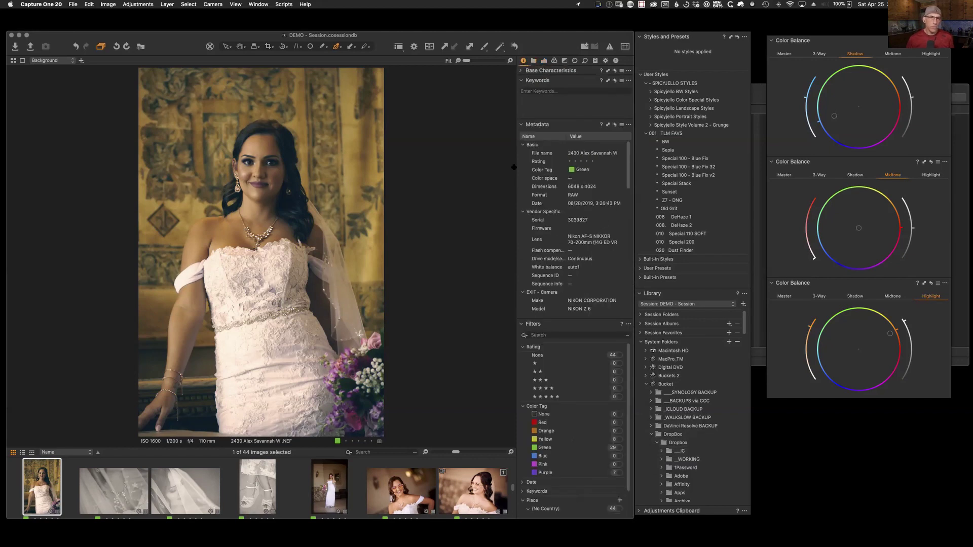
{"action": "left_click", "coordinate": [545, 61]}
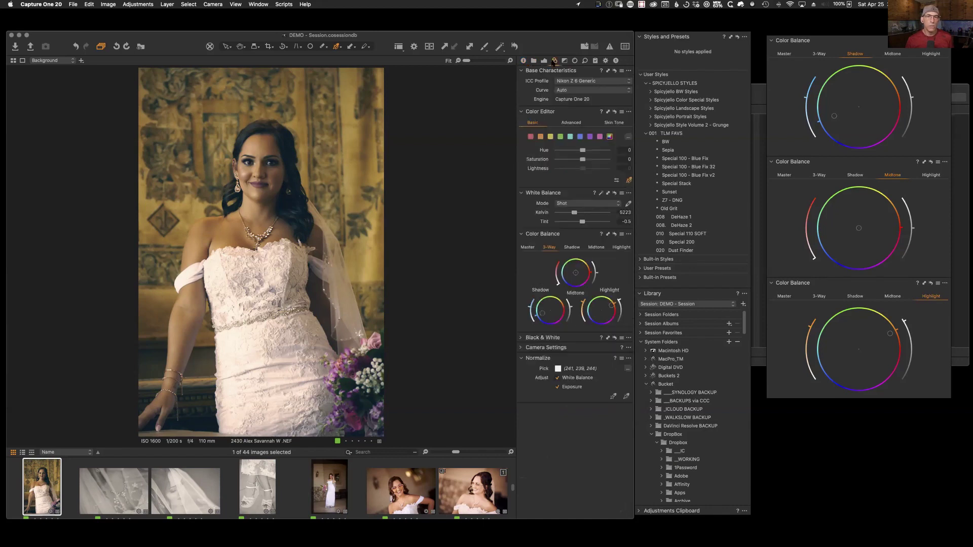
Step: Add Curve back below Levels and Keywords under Curve, then show the empty custom tool tab
{"action": "right_click", "coordinate": [577, 482]}
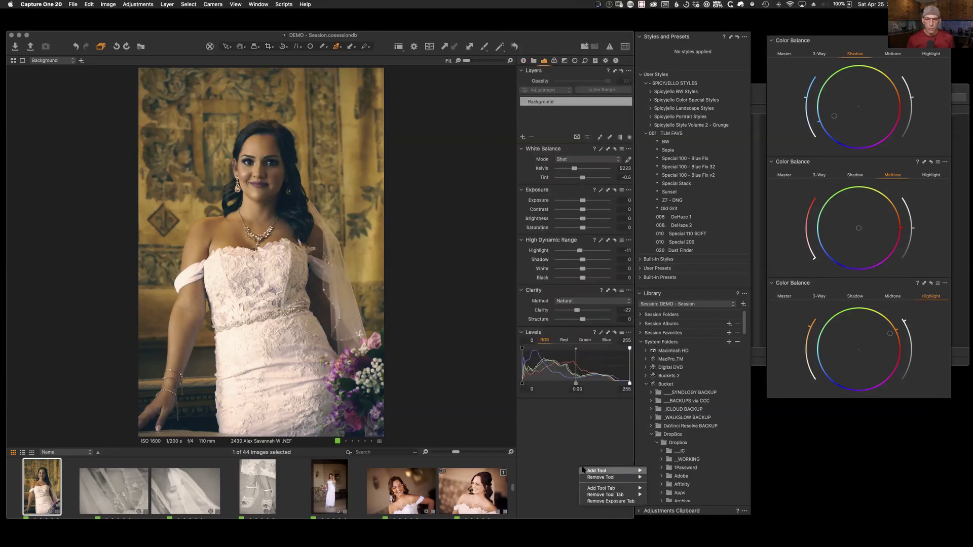
{"action": "mouse_move", "coordinate": [608, 471]}
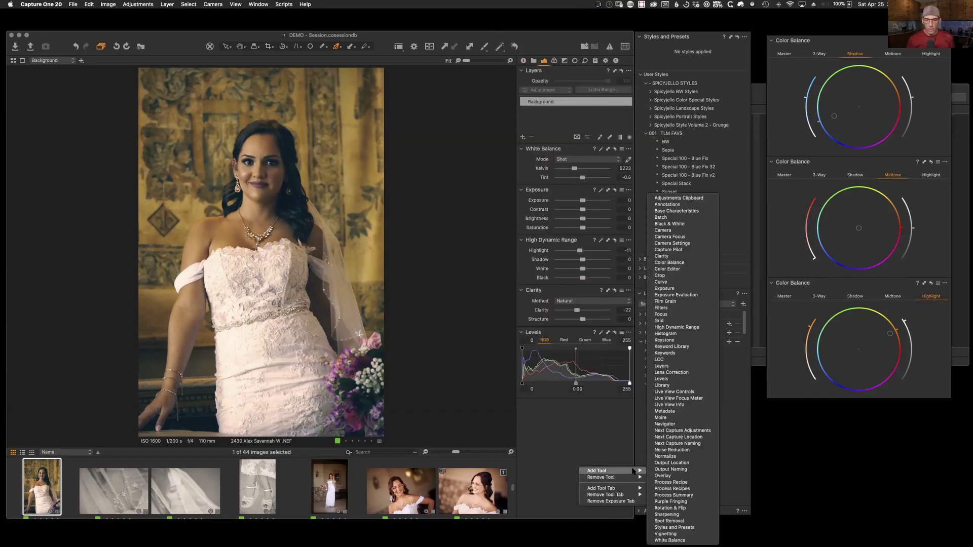
{"action": "left_click", "coordinate": [668, 282]}
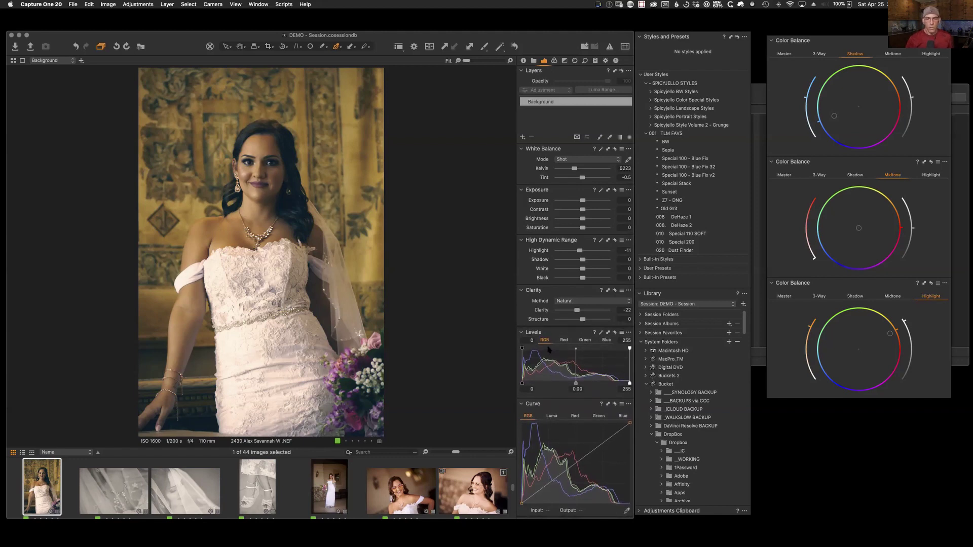
{"action": "right_click", "coordinate": [578, 405]}
{"action": "mouse_move", "coordinate": [583, 406]}
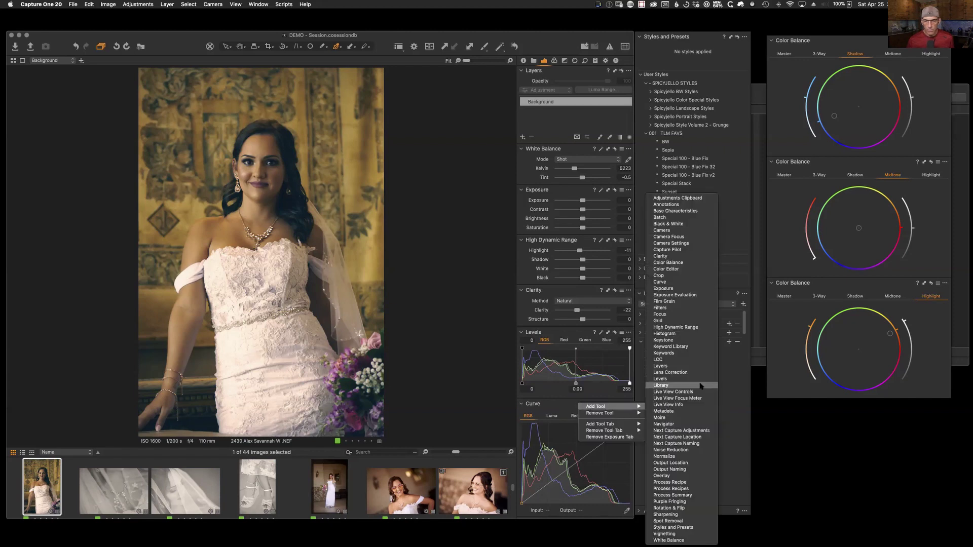
{"action": "left_click", "coordinate": [670, 359]}
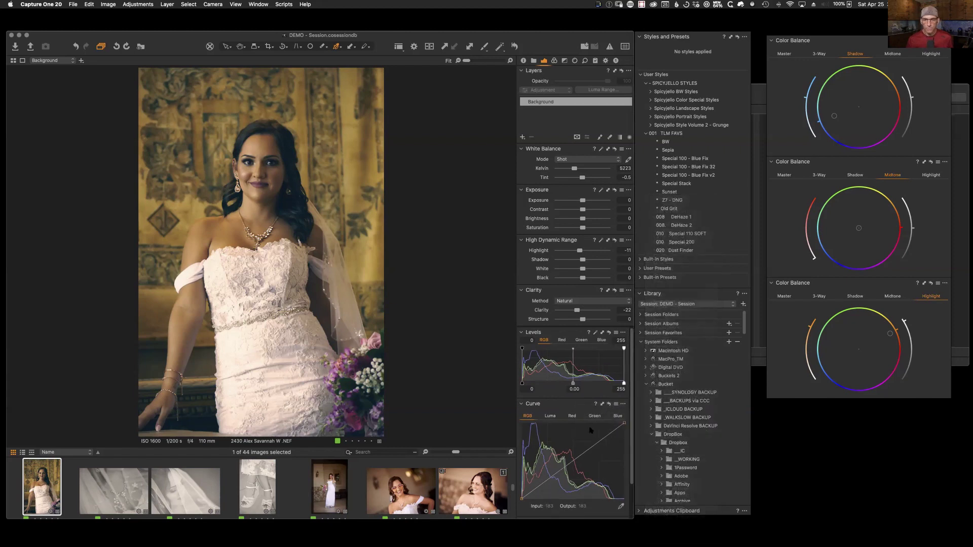
{"action": "scroll", "coordinate": [578, 495], "scroll_direction": "down", "scroll_amount": 3}
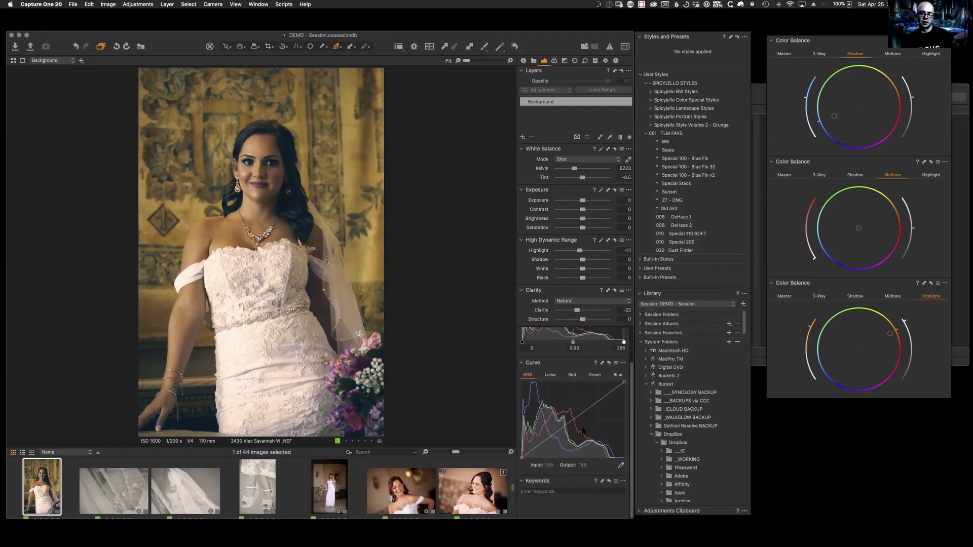
{"action": "scroll", "coordinate": [582, 430], "scroll_direction": "up", "scroll_amount": 3}
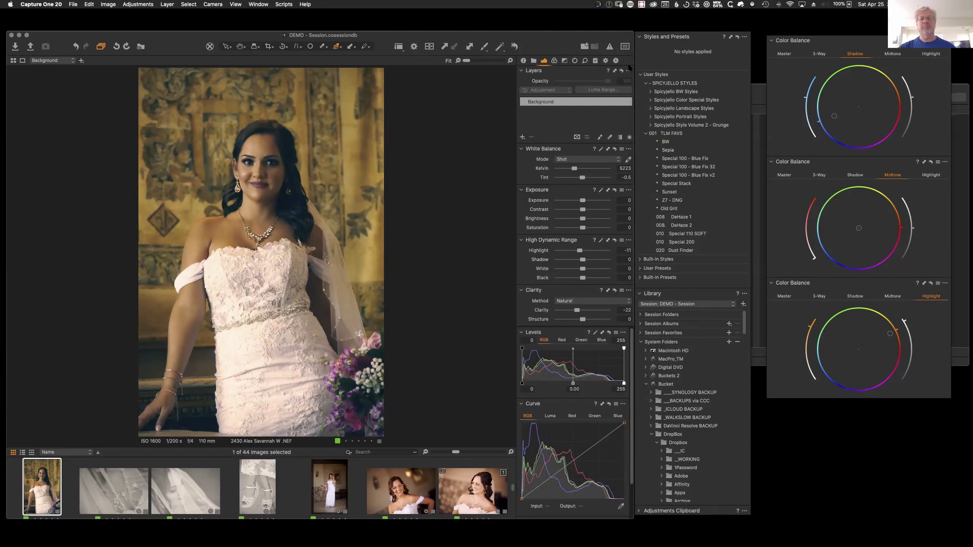
{"action": "left_click", "coordinate": [615, 61]}
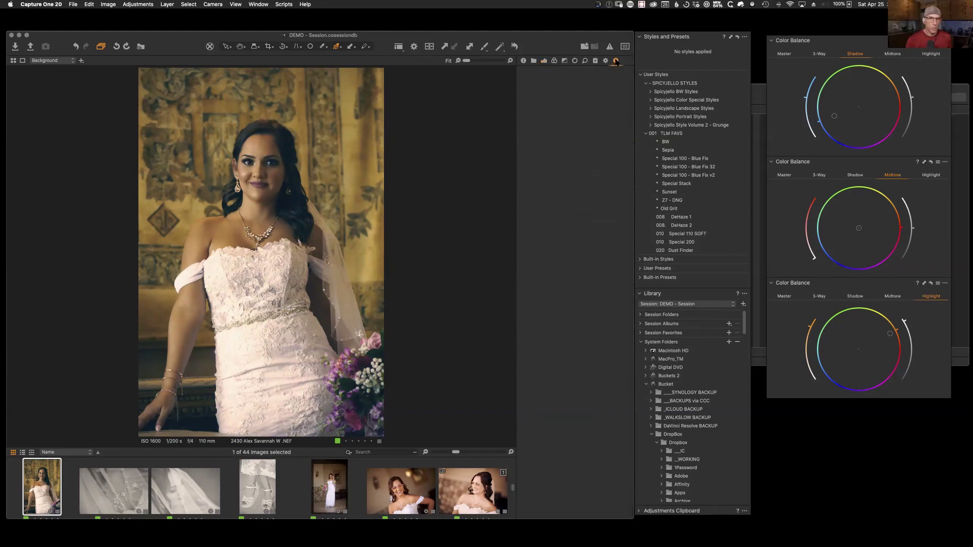
{"action": "right_click", "coordinate": [625, 61]}
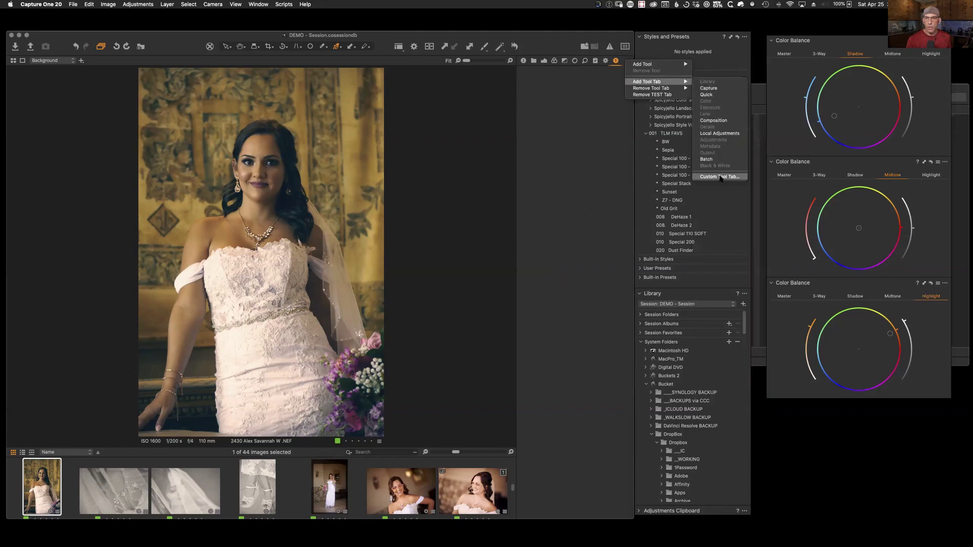
{"action": "left_click", "coordinate": [615, 61]}
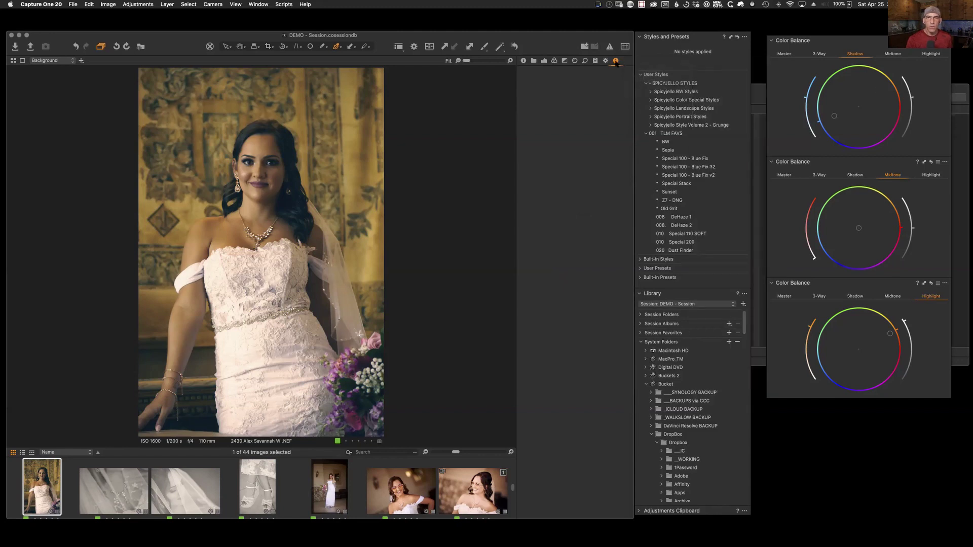
{"action": "right_click", "coordinate": [537, 107]}
{"action": "mouse_move", "coordinate": [554, 111]}
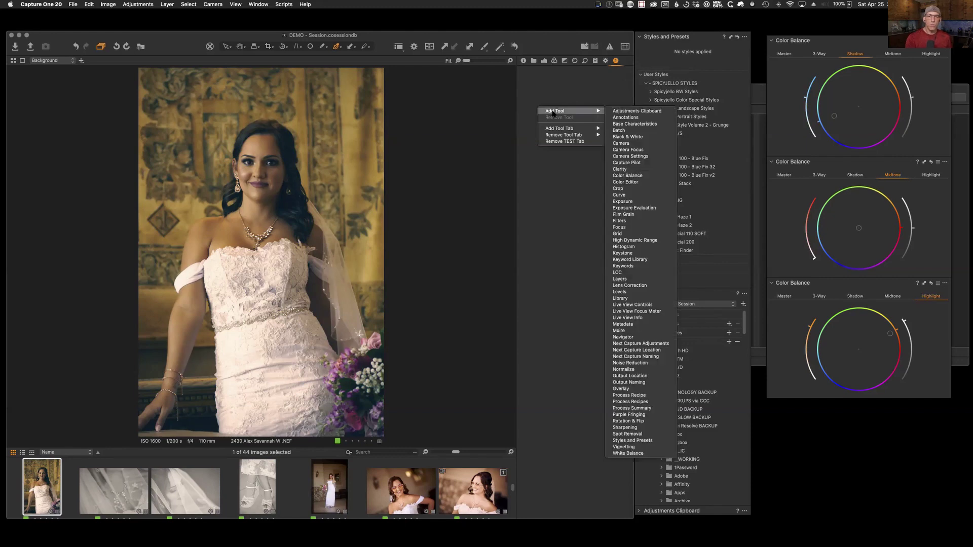
{"action": "left_click", "coordinate": [637, 231]}
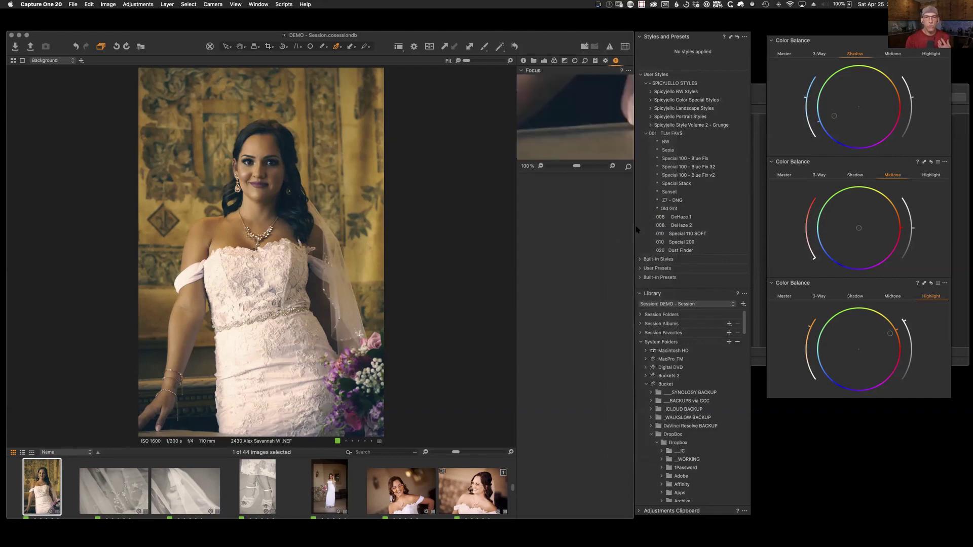
{"action": "right_click", "coordinate": [570, 209]}
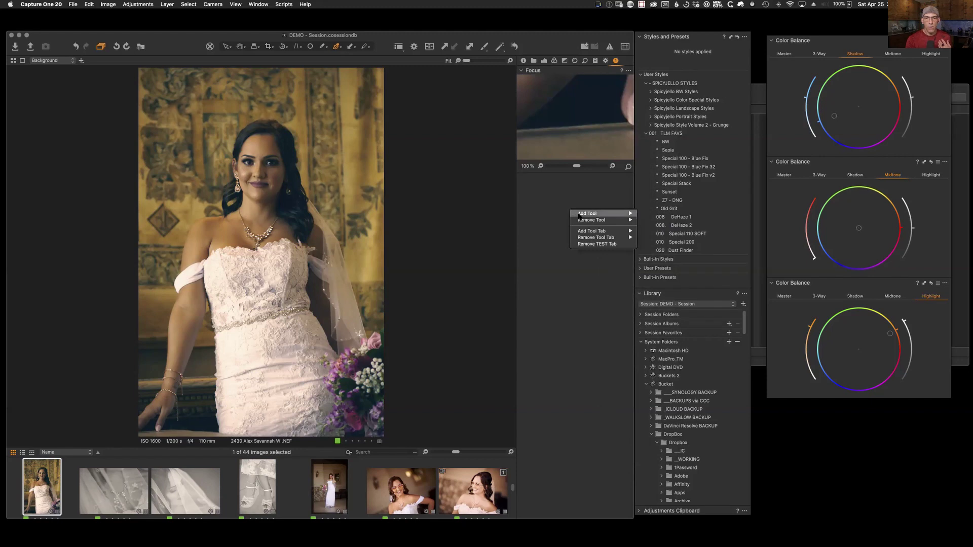
{"action": "mouse_move", "coordinate": [583, 231]}
{"action": "mouse_move", "coordinate": [584, 214]}
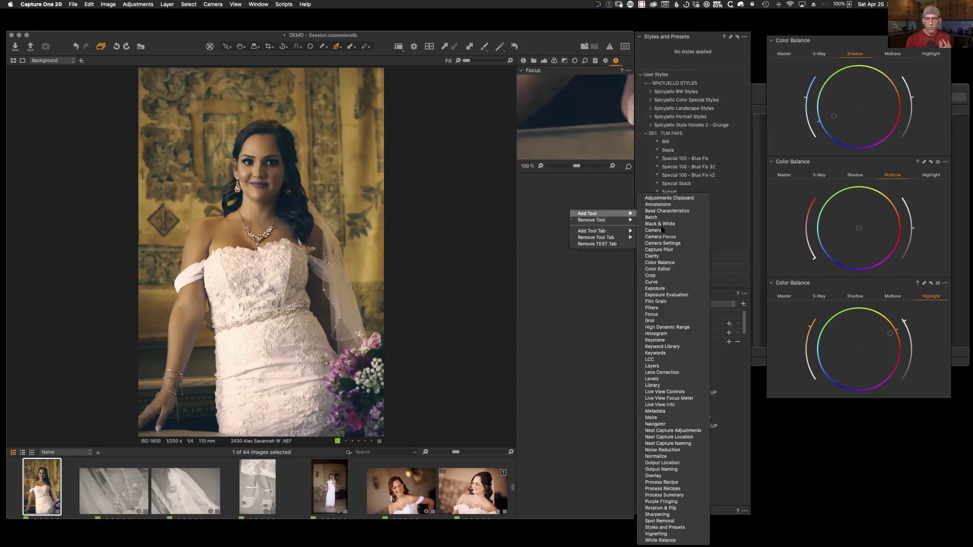
{"action": "left_click", "coordinate": [654, 321]}
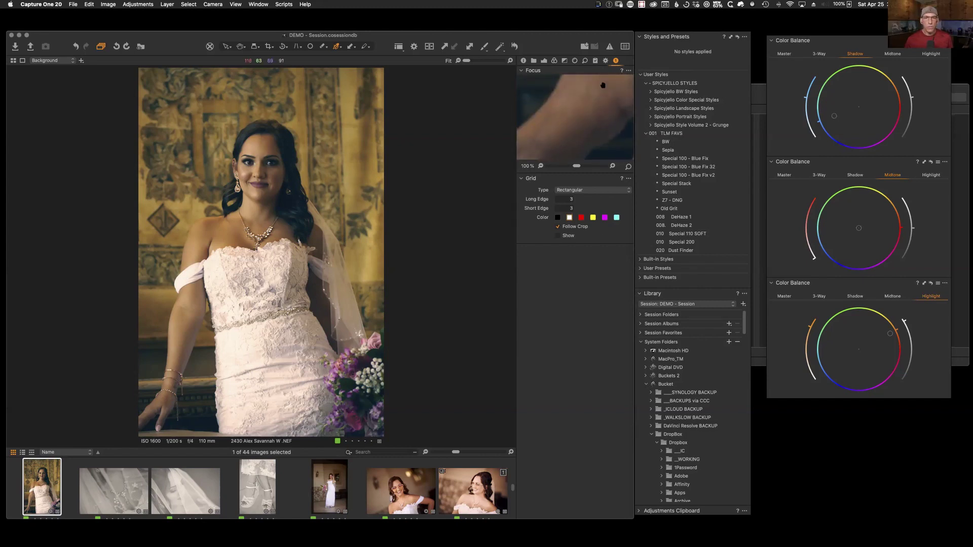
Step: Loupe-check the bride's eye, set the Focus preview to 25%, and expand the browser to the thumbnail grid
{"action": "left_click", "coordinate": [254, 46]}
{"action": "mouse_move", "coordinate": [266, 162]}
{"action": "left_mouse_down"}
{"action": "mouse_move", "coordinate": [254, 168]}
{"action": "mouse_move", "coordinate": [247, 159]}
{"action": "mouse_move", "coordinate": [253, 168]}
{"action": "left_mouse_up"}
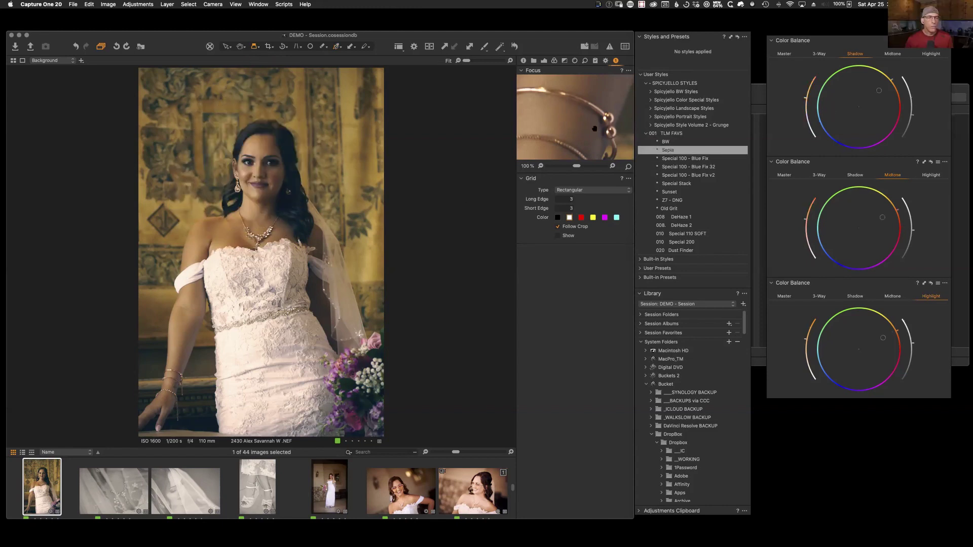
{"action": "left_click", "coordinate": [552, 166]}
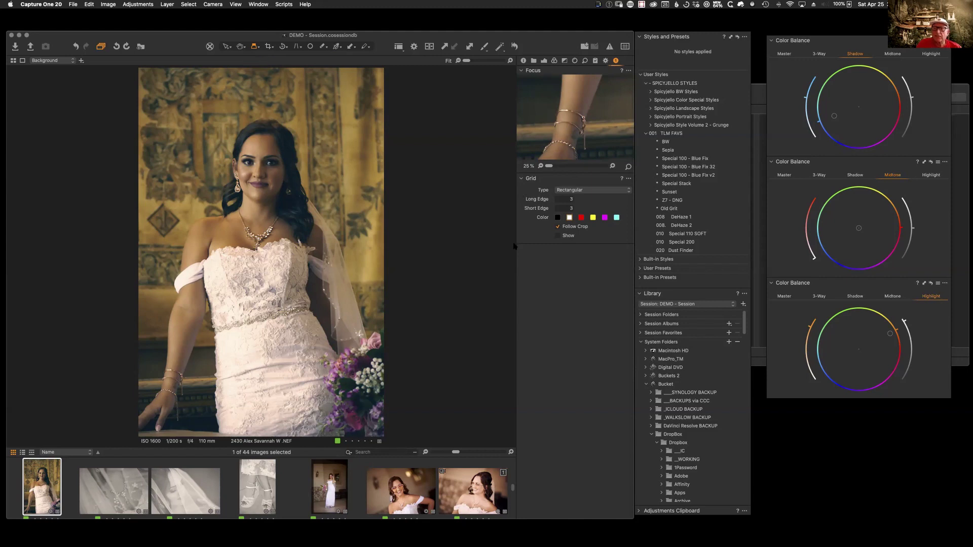
{"action": "left_click_drag", "start_coordinate": [554, 49], "coordinate": [556, 50]}
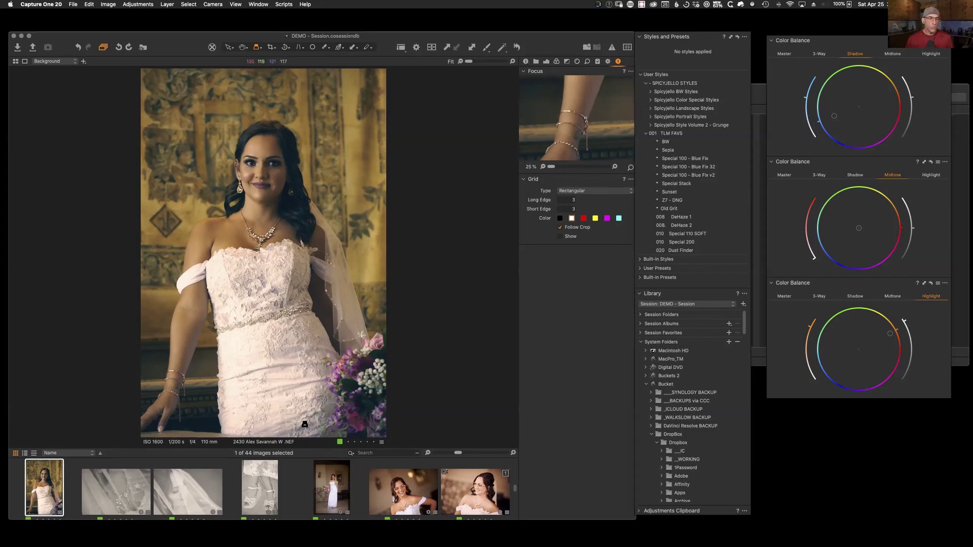
{"action": "left_click_drag", "start_coordinate": [384, 449], "coordinate": [384, 385]}
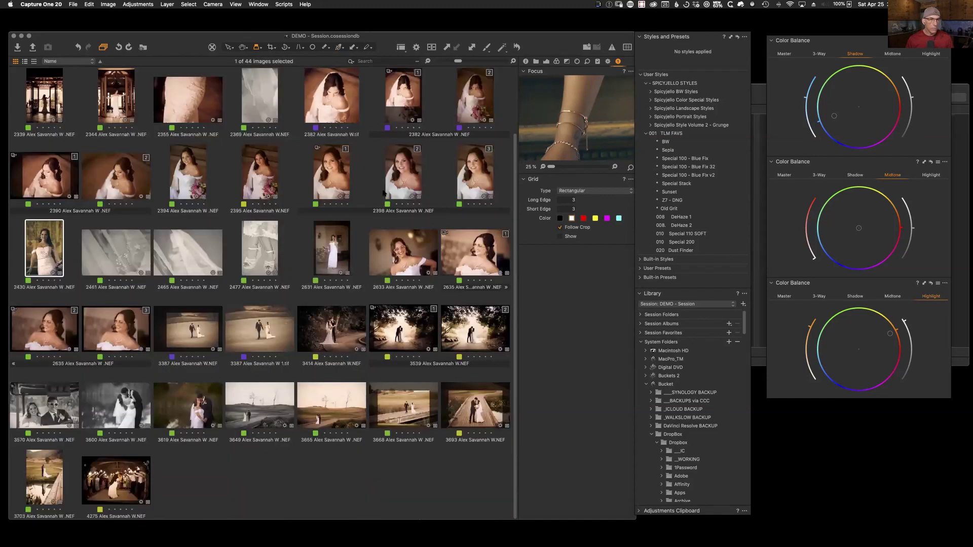
Step: Turn on the green Focus Mask, loupe-check thumbnail 2398, and open 2398 [3] in the viewer
{"action": "left_click", "coordinate": [433, 51]}
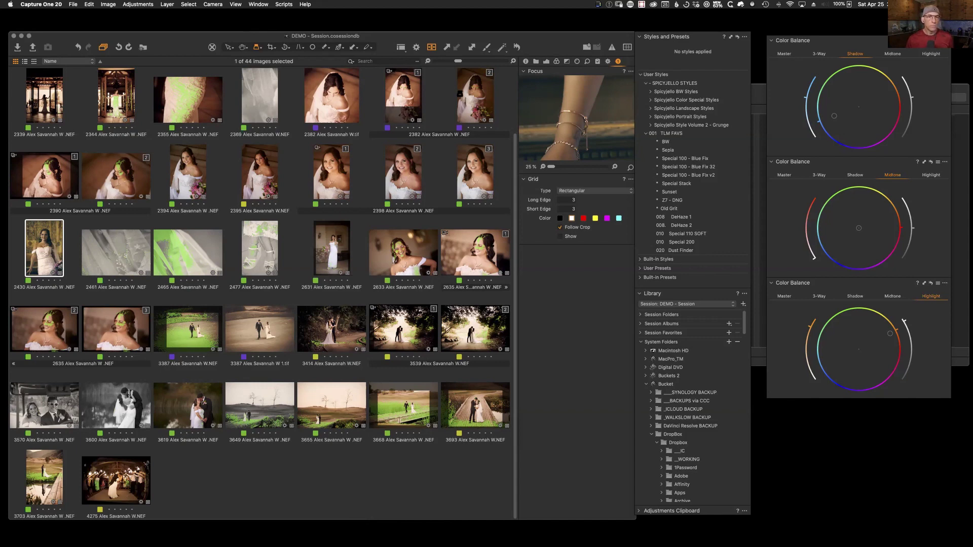
{"action": "mouse_move", "coordinate": [475, 163]}
{"action": "left_mouse_down"}
{"action": "mouse_move", "coordinate": [480, 156]}
{"action": "mouse_move", "coordinate": [460, 173]}
{"action": "left_mouse_up"}
{"action": "left_click", "coordinate": [228, 47]}
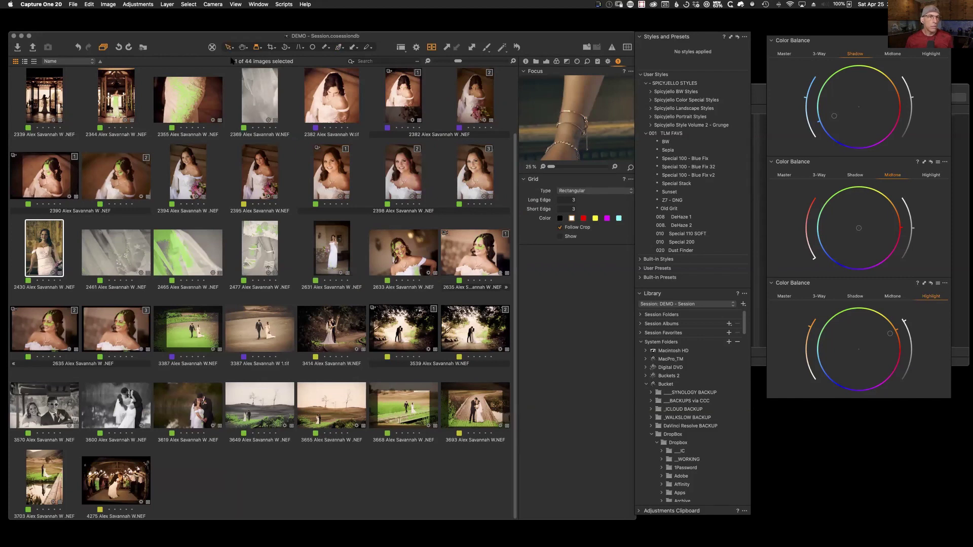
{"action": "double_click", "coordinate": [480, 177]}
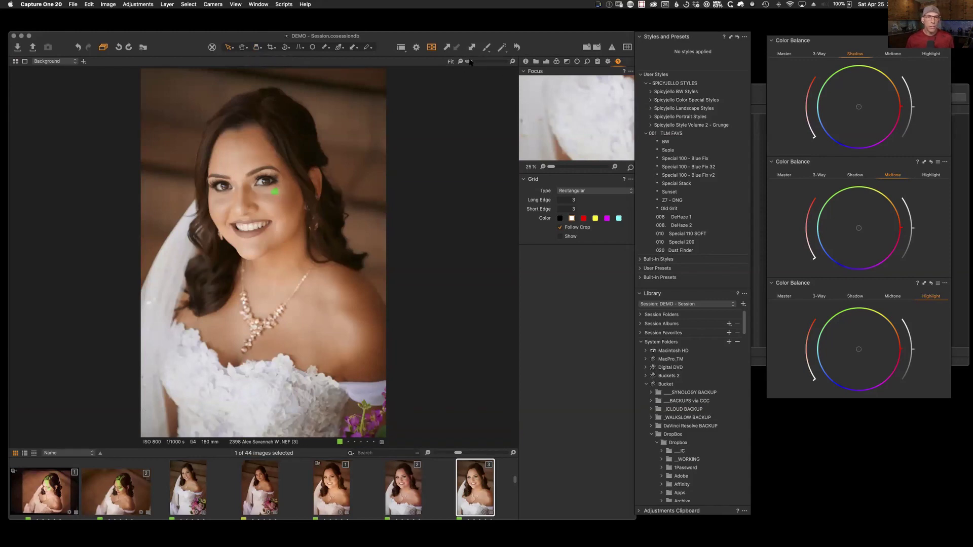
{"action": "left_click_drag", "start_coordinate": [470, 61], "coordinate": [481, 61]}
{"action": "left_click_drag", "start_coordinate": [332, 126], "coordinate": [299, 366]}
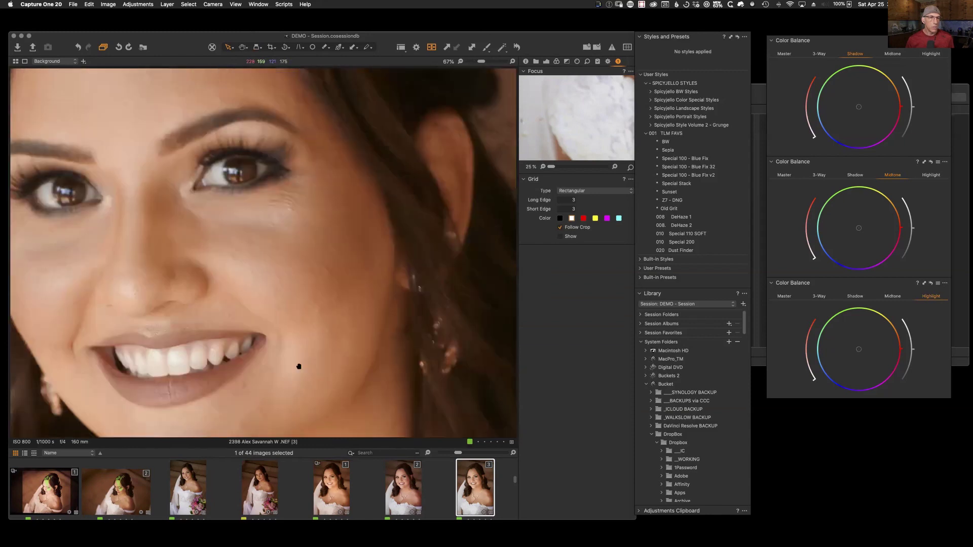
{"action": "left_click_drag", "start_coordinate": [213, 306], "coordinate": [309, 267]}
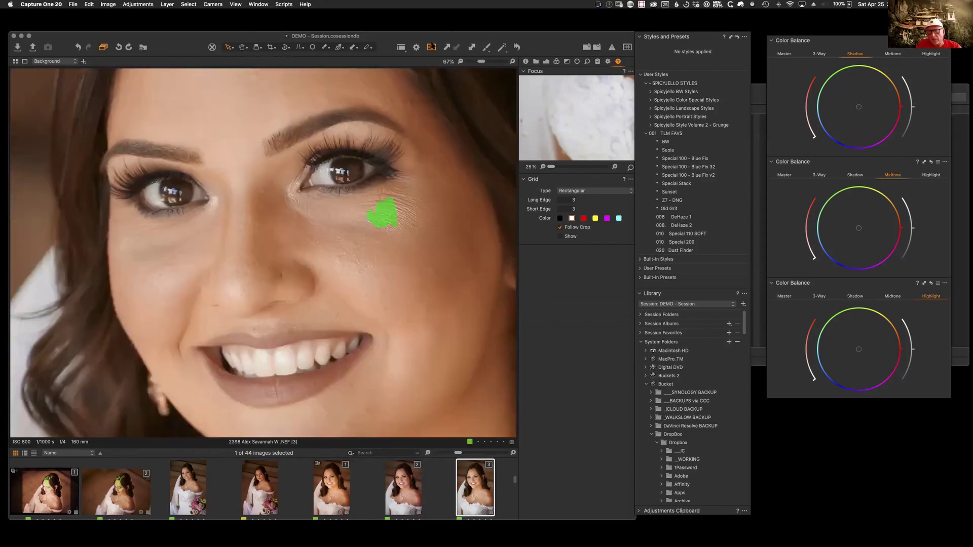
{"action": "left_click_drag", "start_coordinate": [481, 61], "coordinate": [451, 68]}
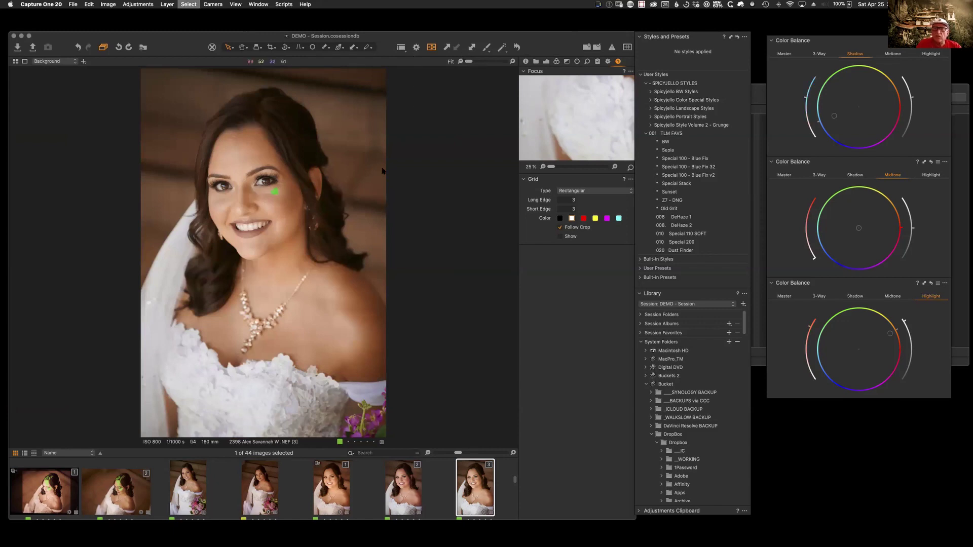
{"action": "key", "text": "Right"}
Step: Step forward through the images to bride image 2635
{"action": "key", "text": "Right"}
{"action": "key", "text": "Right"}
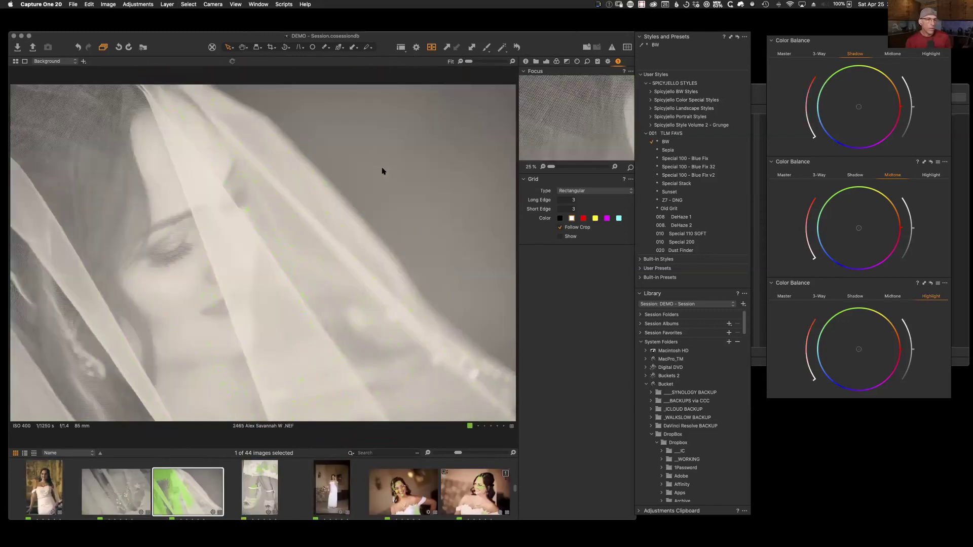
{"action": "key", "text": "Right"}
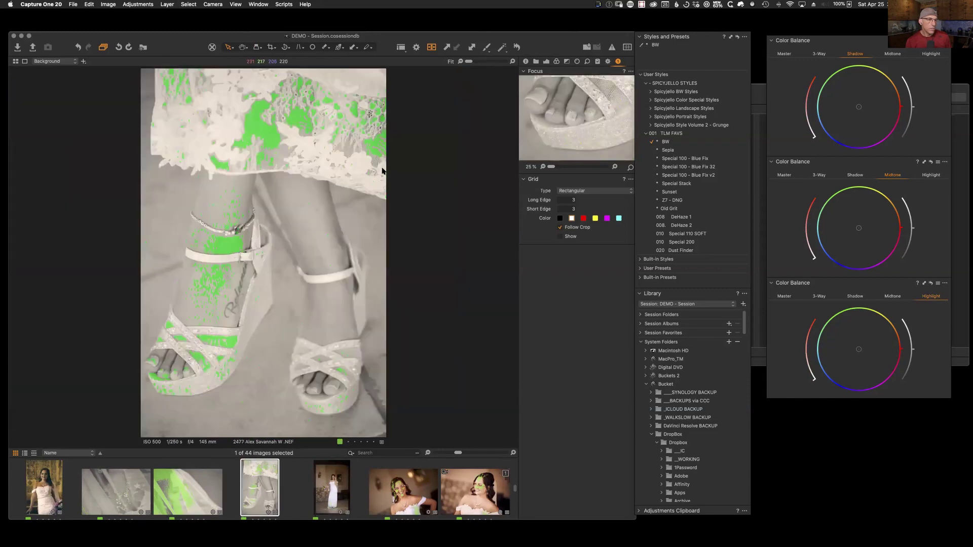
{"action": "key", "text": "Right"}
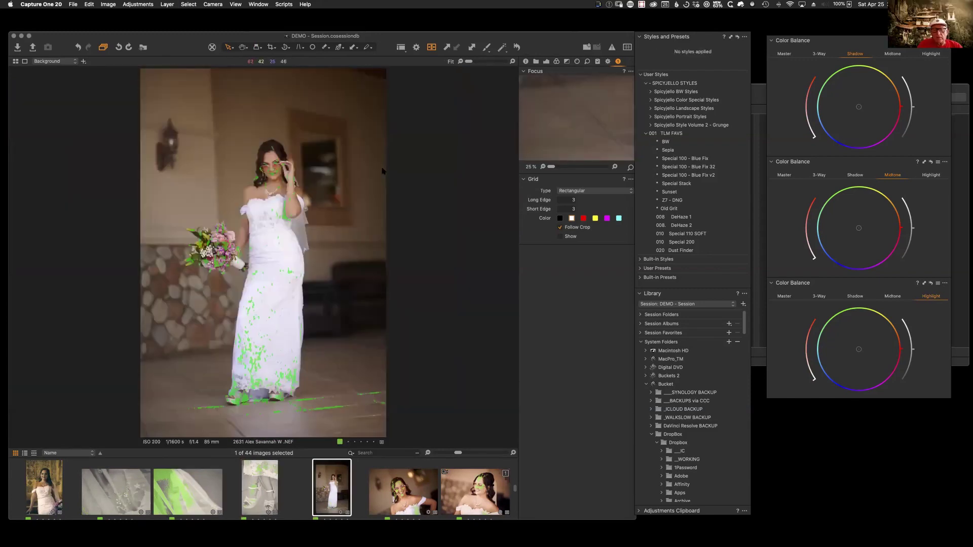
{"action": "key", "text": "Right"}
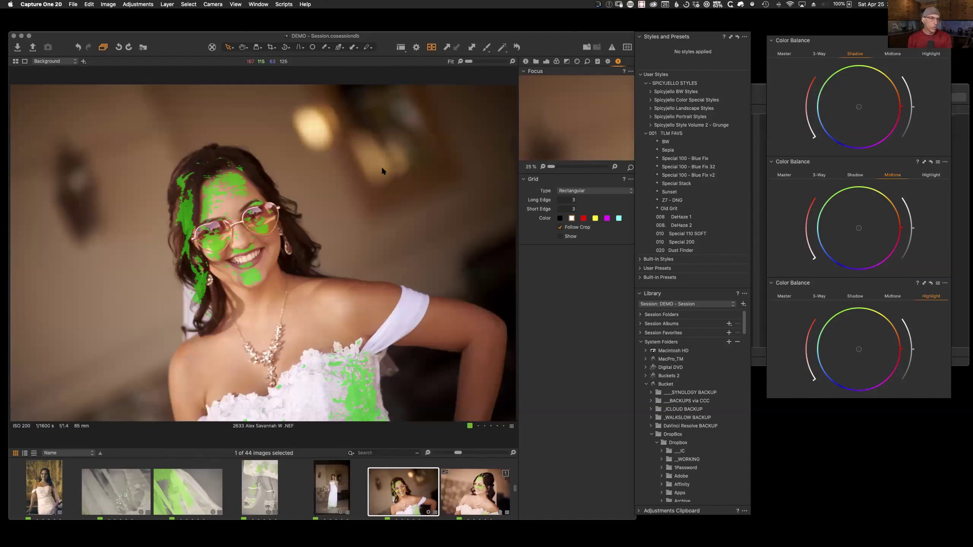
{"action": "key", "text": "Right"}
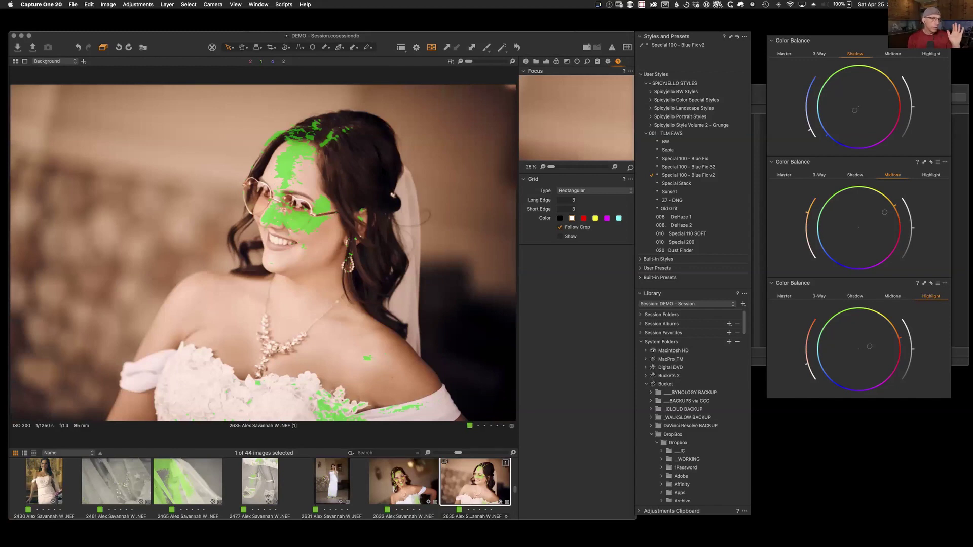
Step: Toggle the Focus Mask off with Shift+Cmd+F and bring Finder to the front
{"action": "key", "text": "shift+super+f"}
{"action": "key", "text": "shift+super+f"}
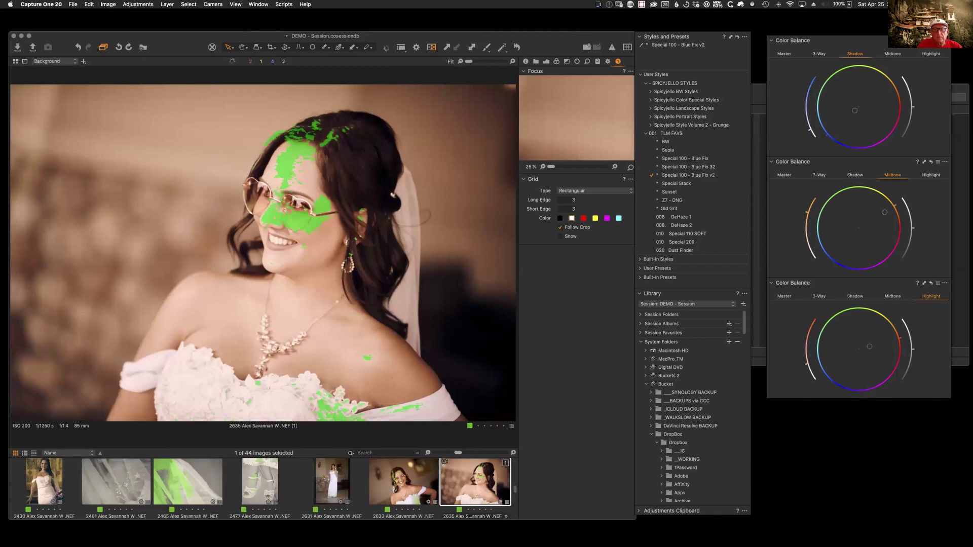
{"action": "key", "text": "shift+super+f"}
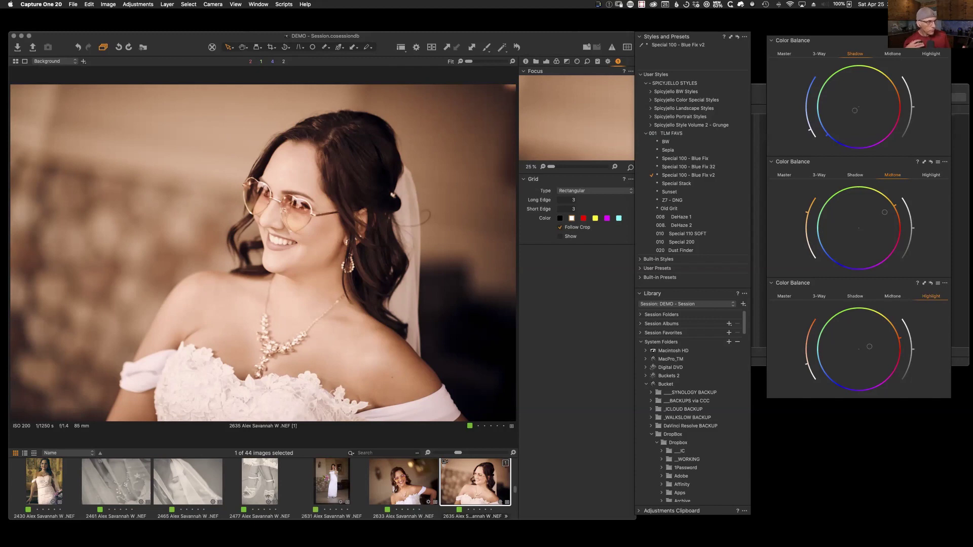
{"action": "left_click_drag", "start_coordinate": [565, 42], "coordinate": [618, 40]}
{"action": "left_click", "coordinate": [619, 23]}
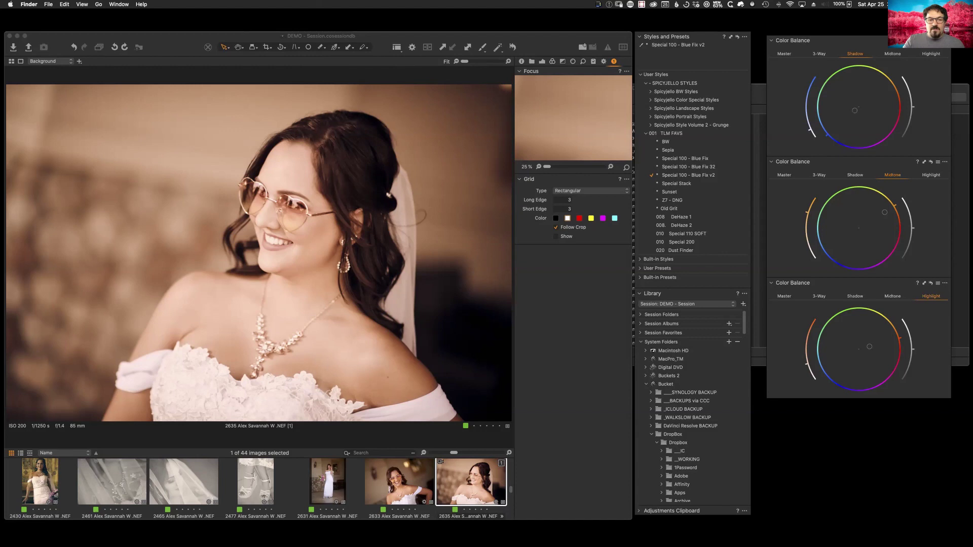
Step: Show the Exposure tool tab, toggle to the 44-image thumbnail grid, then open the Edit menu
{"action": "left_click", "coordinate": [543, 61]}
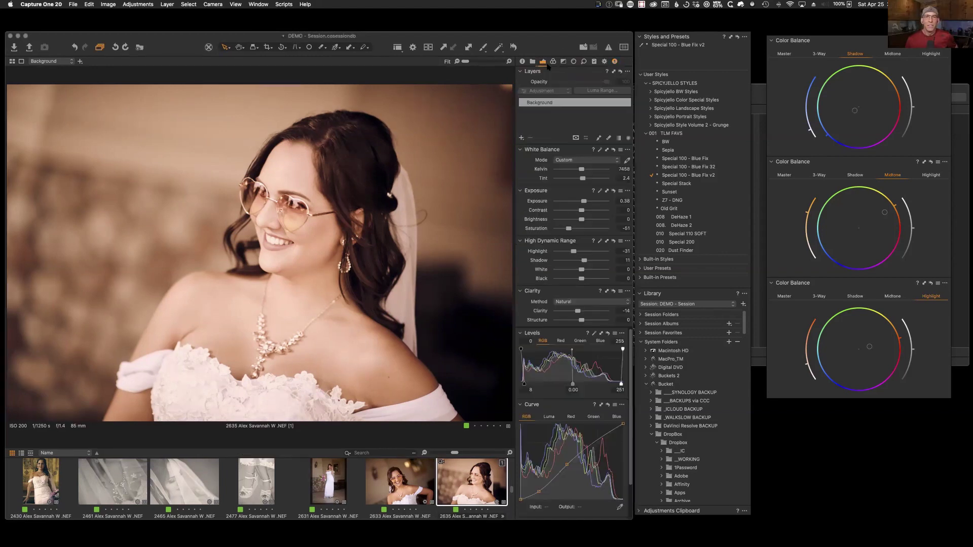
{"action": "left_click_drag", "start_coordinate": [548, 45], "coordinate": [547, 44]}
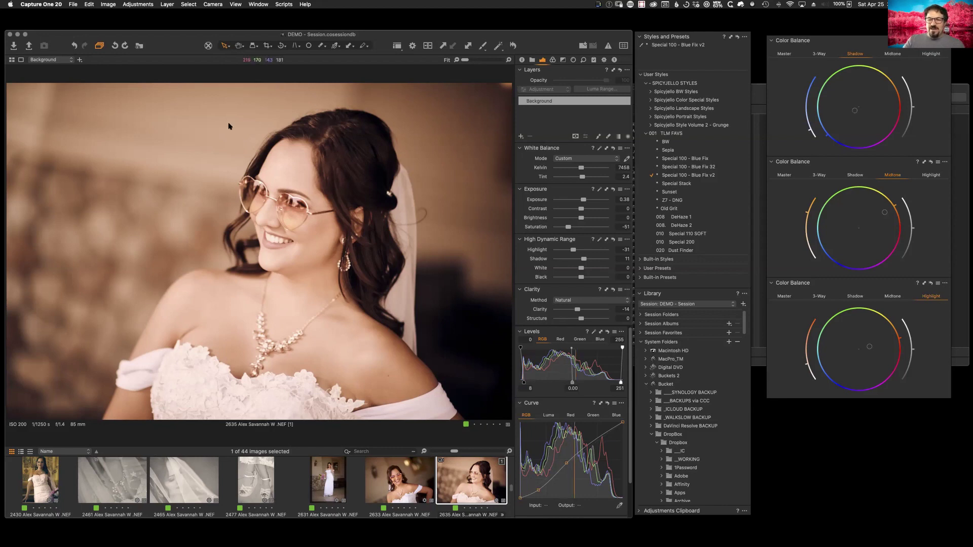
{"action": "key", "text": "alt+super+v"}
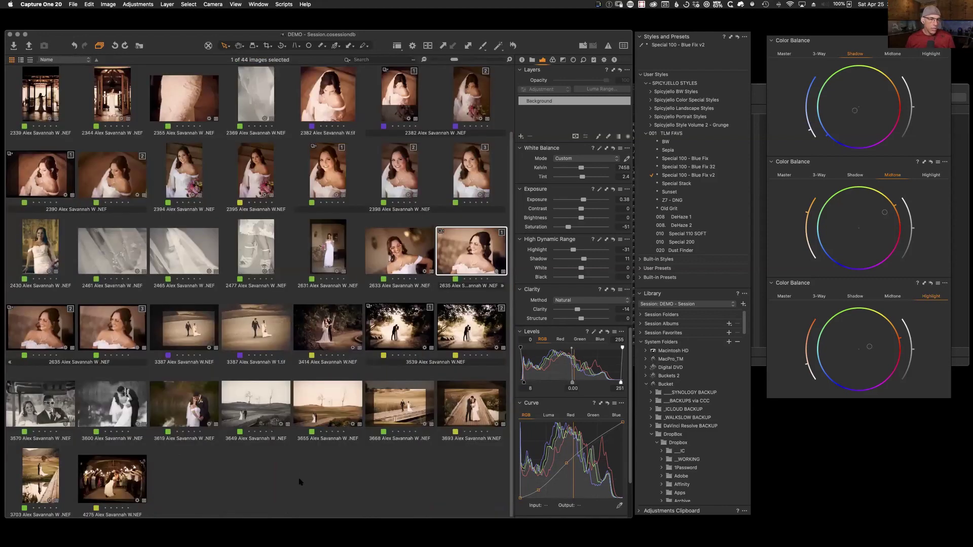
{"action": "key", "text": "alt+super+v"}
{"action": "key", "text": "alt+super+v"}
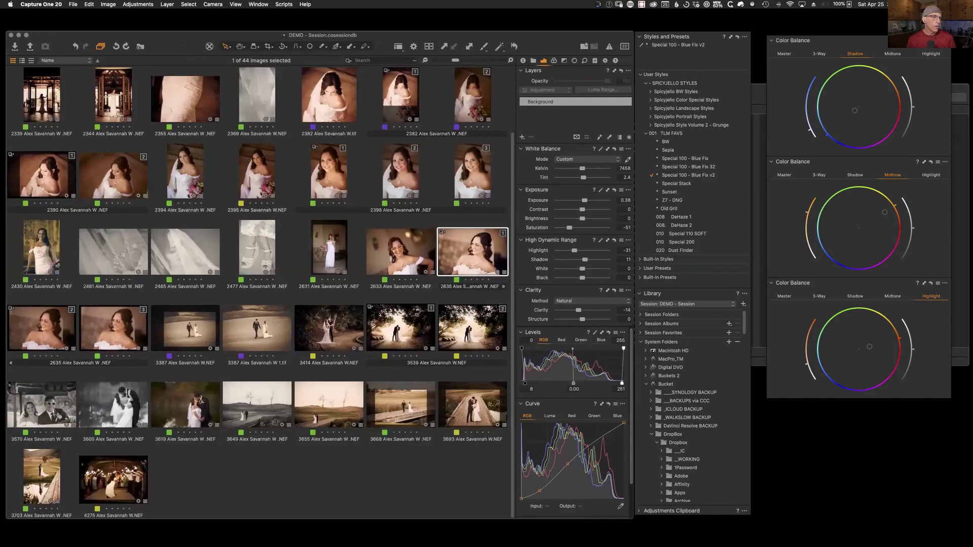
{"action": "left_click", "coordinate": [89, 5]}
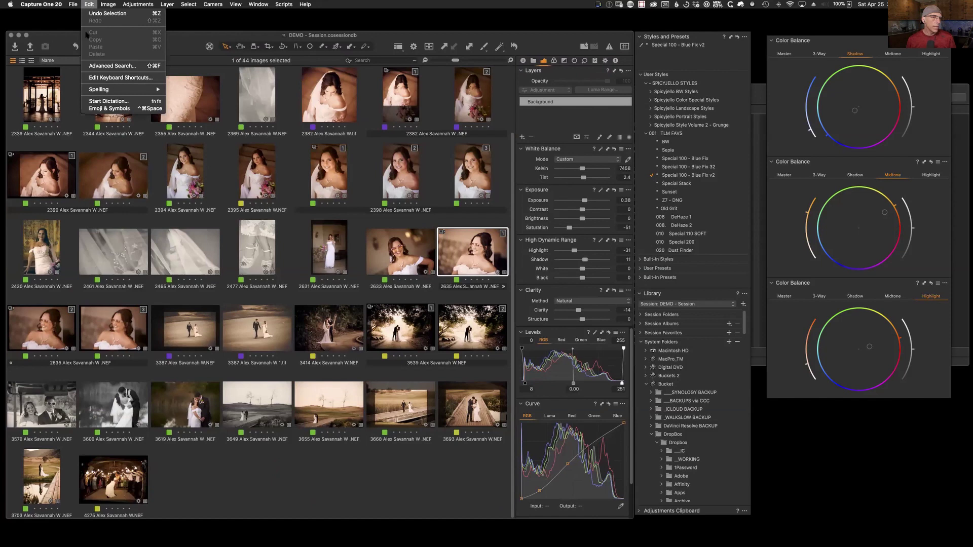
Step: Open the keyboard shortcut editor, keep the TLM set, and search shortcuts for 'grid' and 'grad'
{"action": "left_click", "coordinate": [122, 79]}
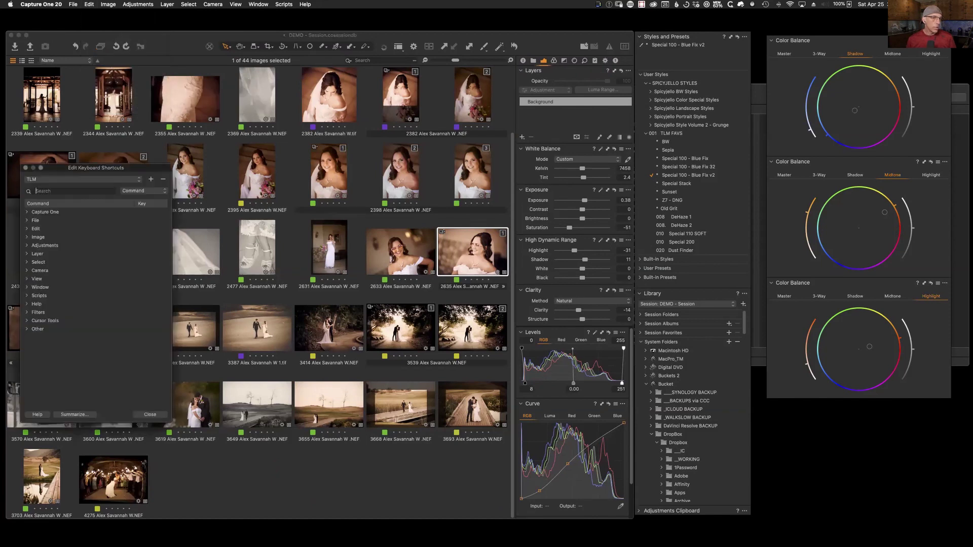
{"action": "left_click_drag", "start_coordinate": [136, 167], "coordinate": [391, 104]}
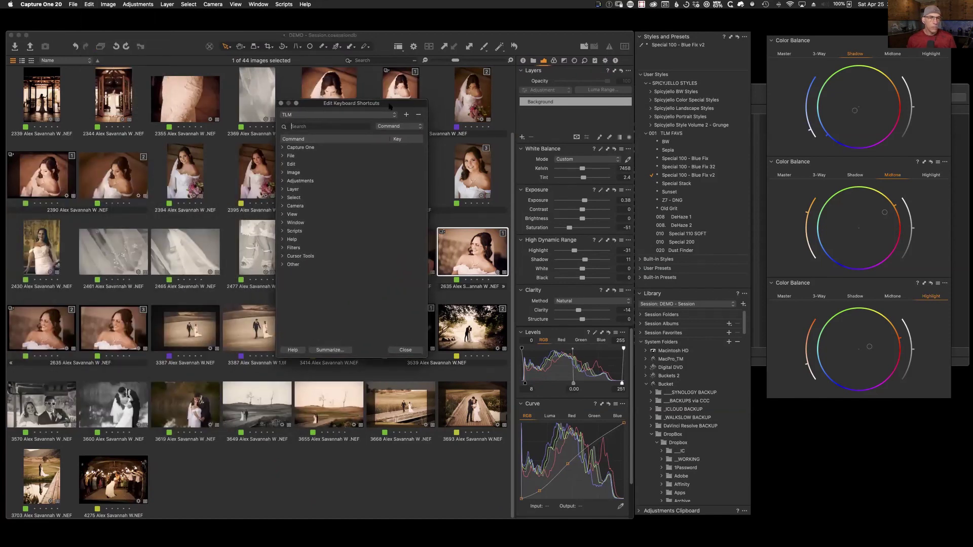
{"action": "left_click", "coordinate": [394, 118]}
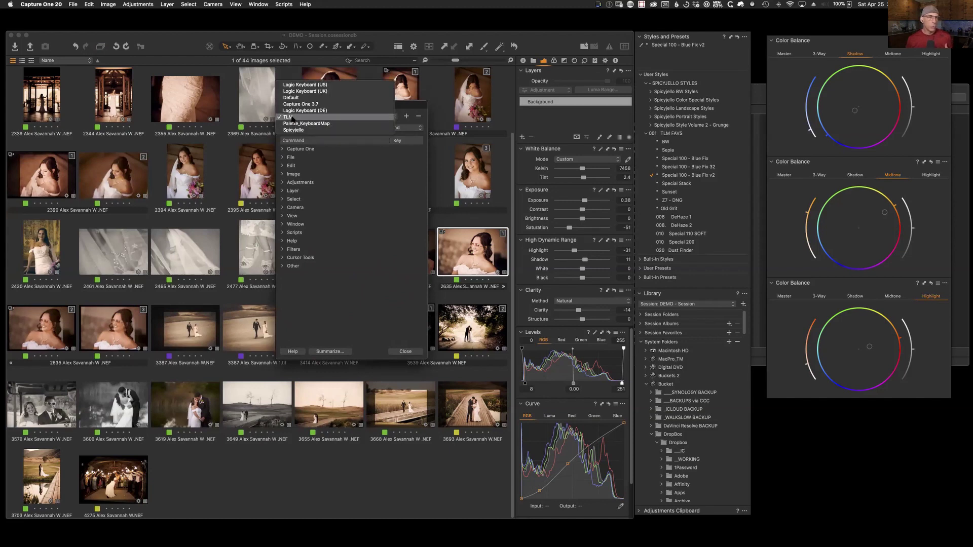
{"action": "left_click", "coordinate": [399, 106]}
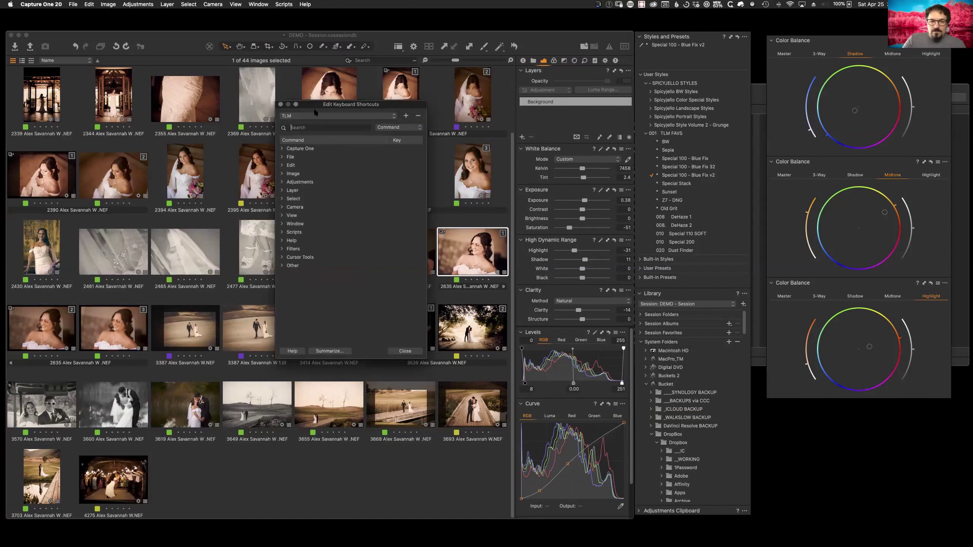
{"action": "type", "text": "grid"}
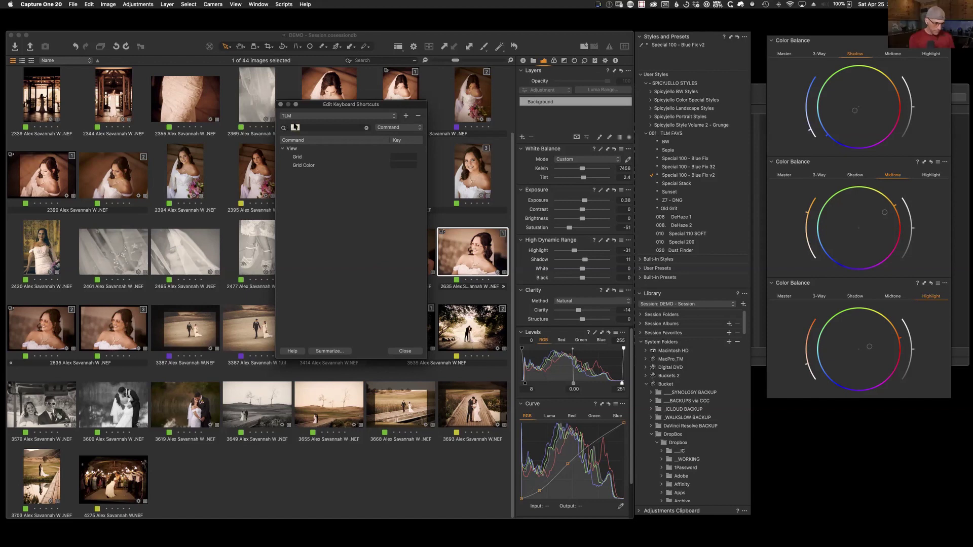
{"action": "type", "text": "grad"}
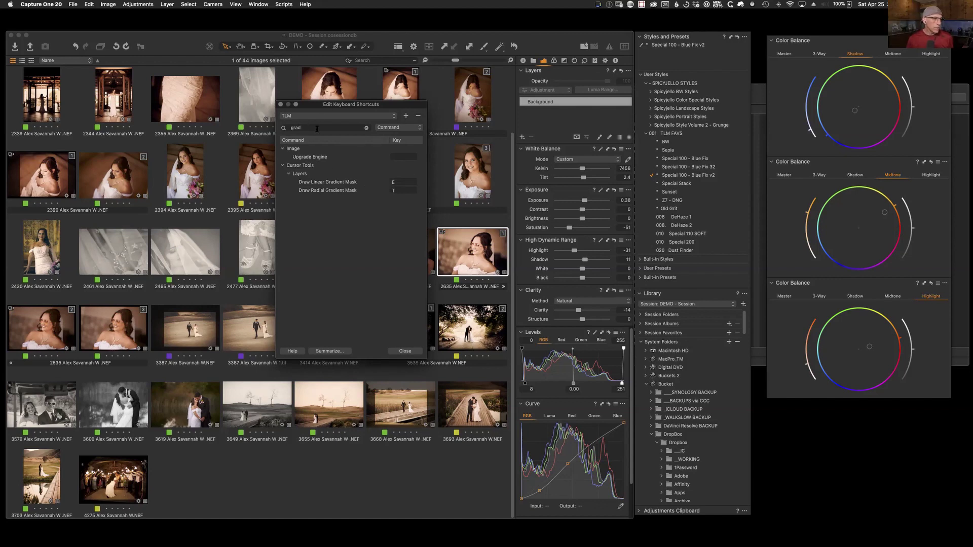
Step: Cancel the new shortcut set, reconfirm TLM as the active set, and close the editor
{"action": "left_click_drag", "start_coordinate": [373, 107], "coordinate": [374, 105]}
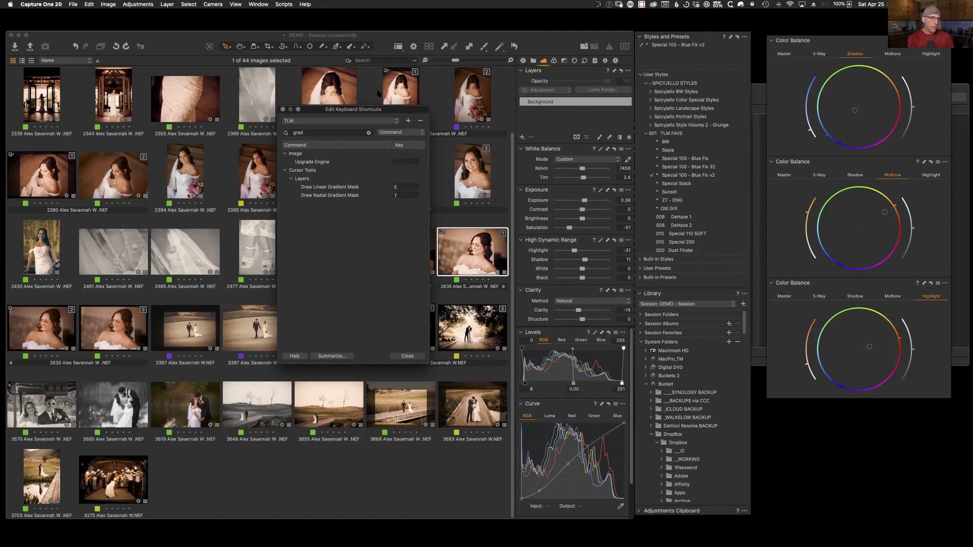
{"action": "left_click", "coordinate": [408, 121]}
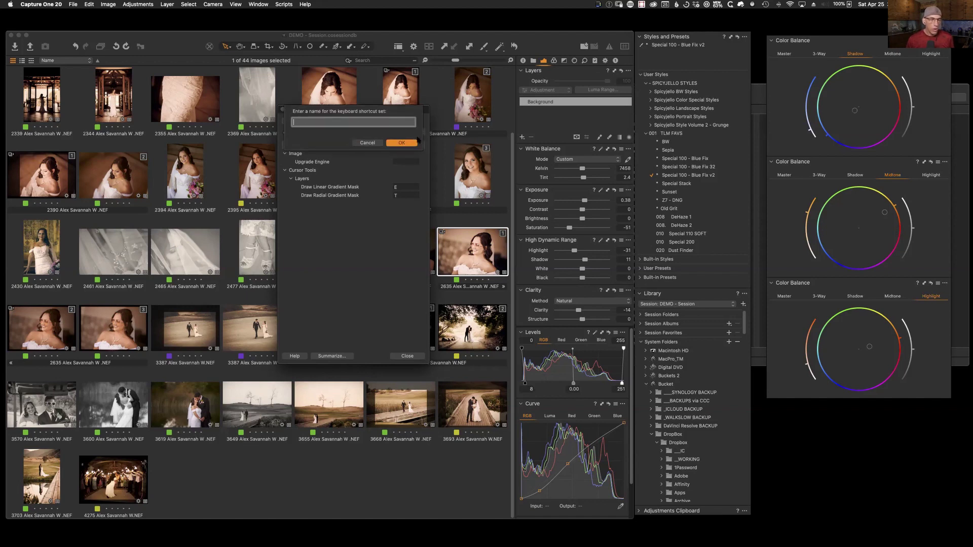
{"action": "left_click", "coordinate": [370, 142]}
{"action": "left_click", "coordinate": [397, 122]}
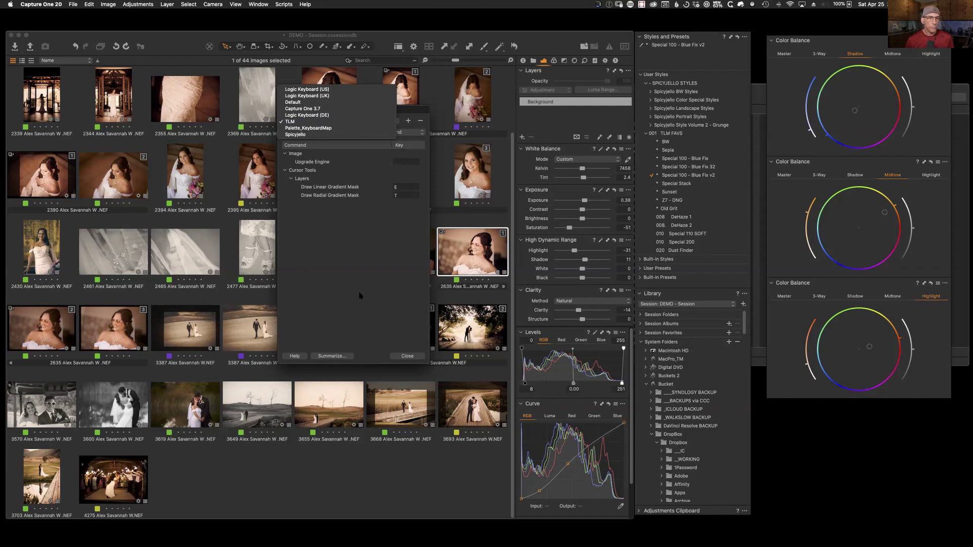
{"action": "left_click", "coordinate": [373, 282]}
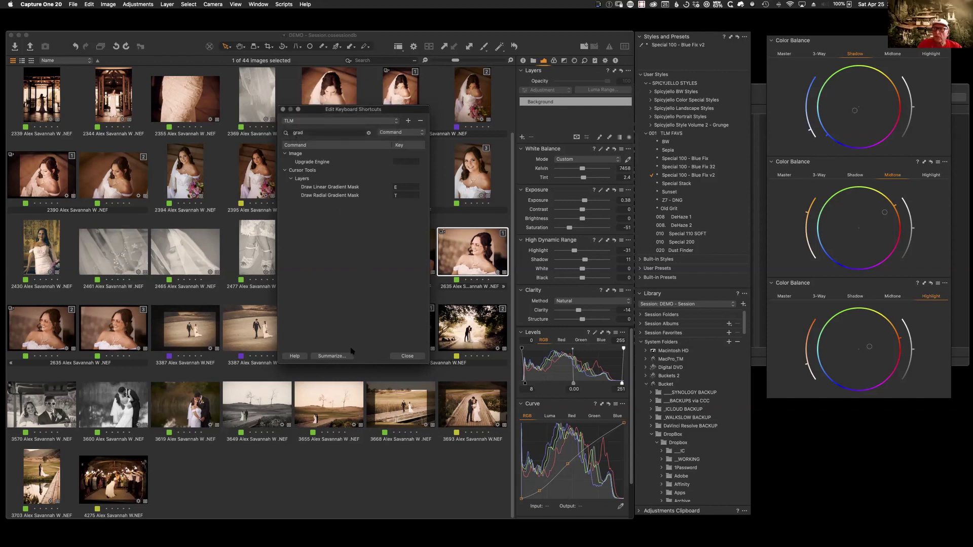
{"action": "left_click", "coordinate": [283, 109]}
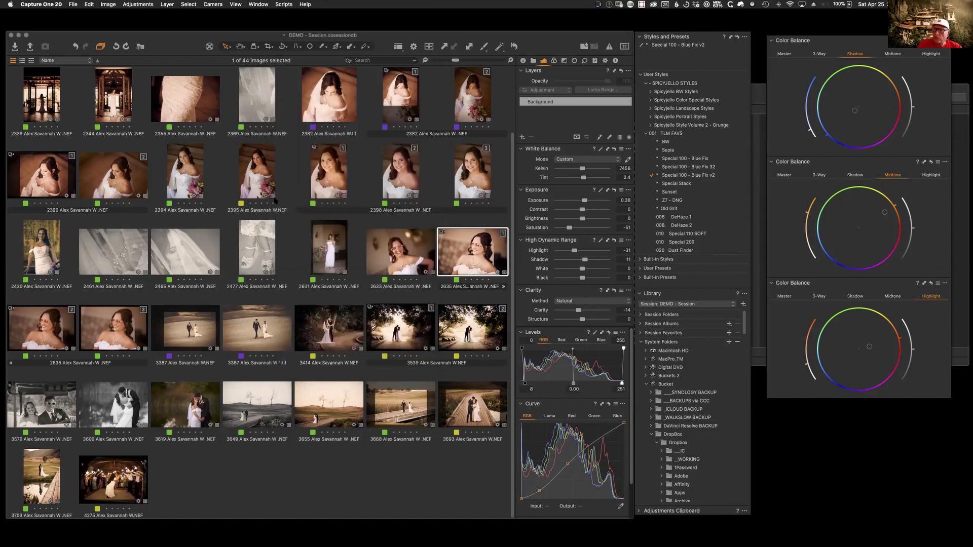
Step: Create a new variant of portrait 2398 with F3 and show the Library folder tree
{"action": "left_click", "coordinate": [327, 179]}
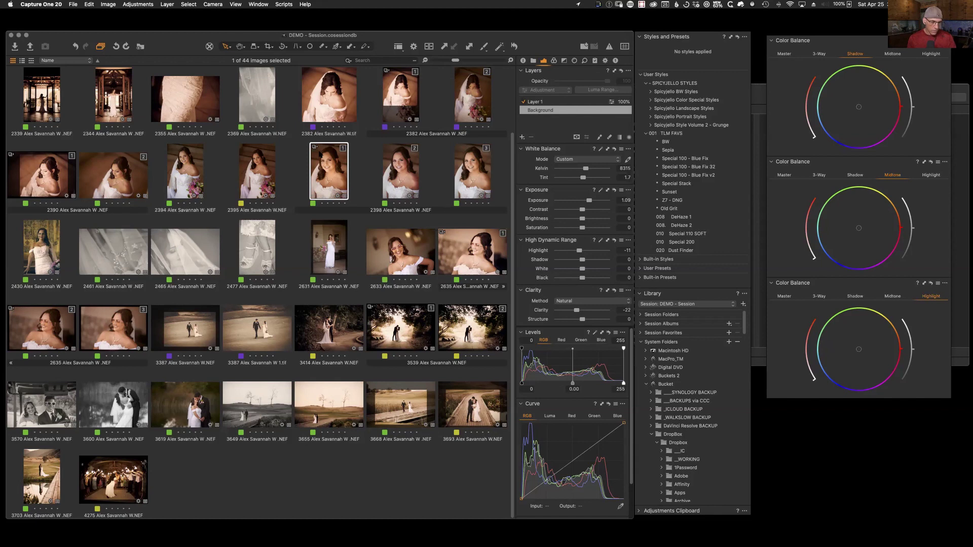
{"action": "key", "text": "F3"}
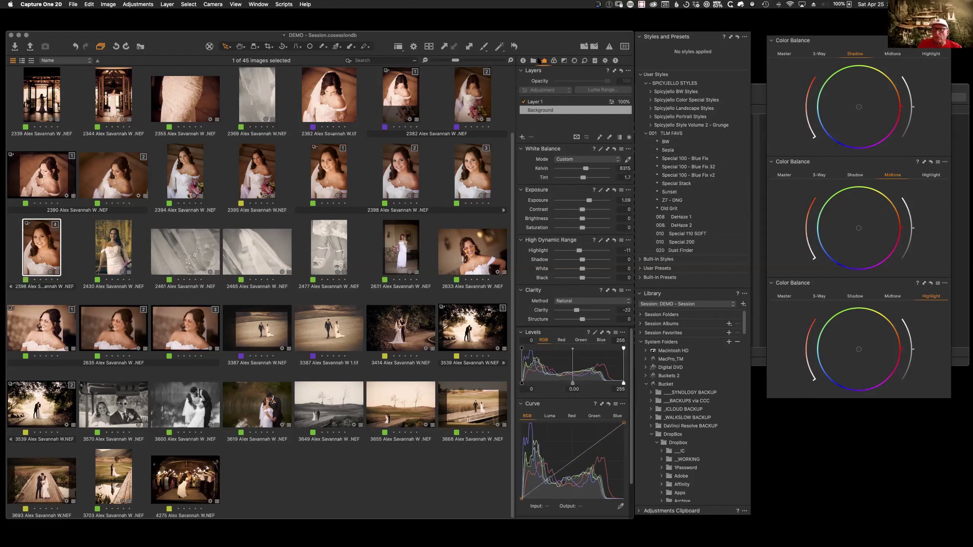
{"action": "left_click", "coordinate": [533, 61]}
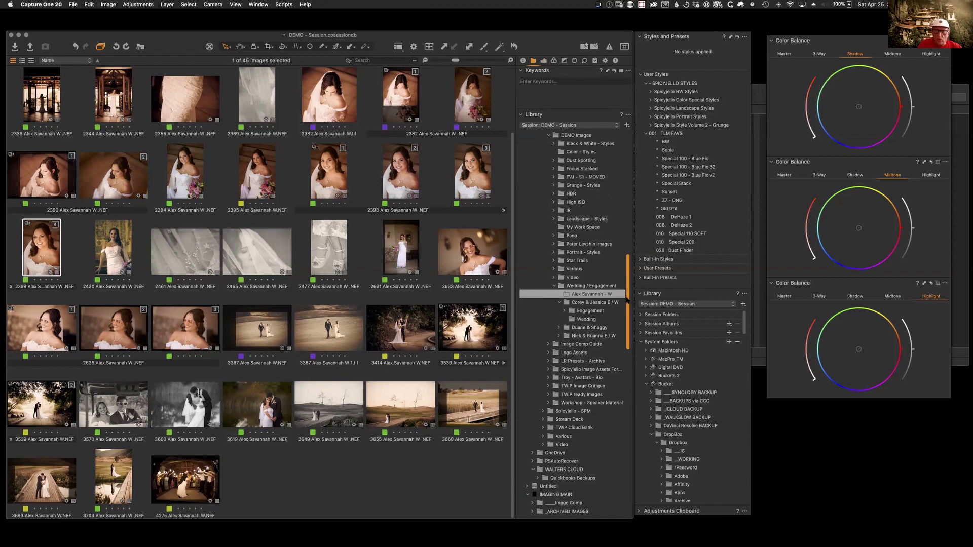
Step: Open _DSC4646 1.tif from Landscape - Styles, comparing it with the blue-sky original and rock-arch shot
{"action": "scroll", "coordinate": [627, 299], "scroll_direction": "up", "scroll_amount": 2}
{"action": "left_click", "coordinate": [600, 237]}
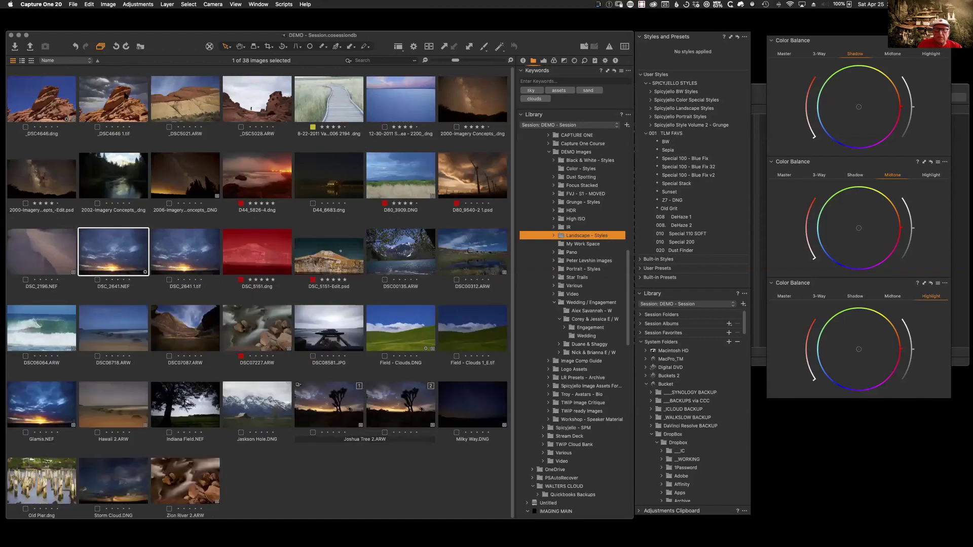
{"action": "double_click", "coordinate": [124, 103]}
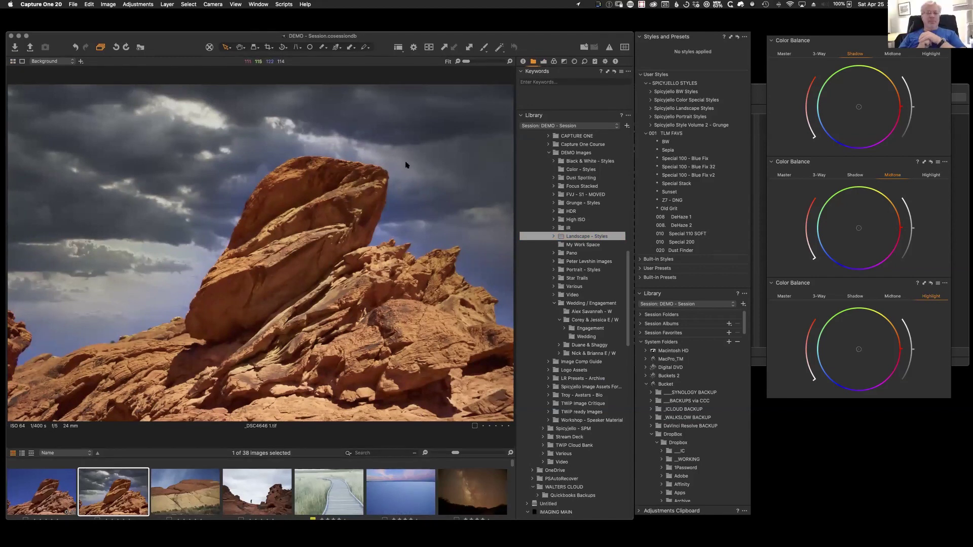
{"action": "key", "text": "Left"}
{"action": "key", "text": "Right"}
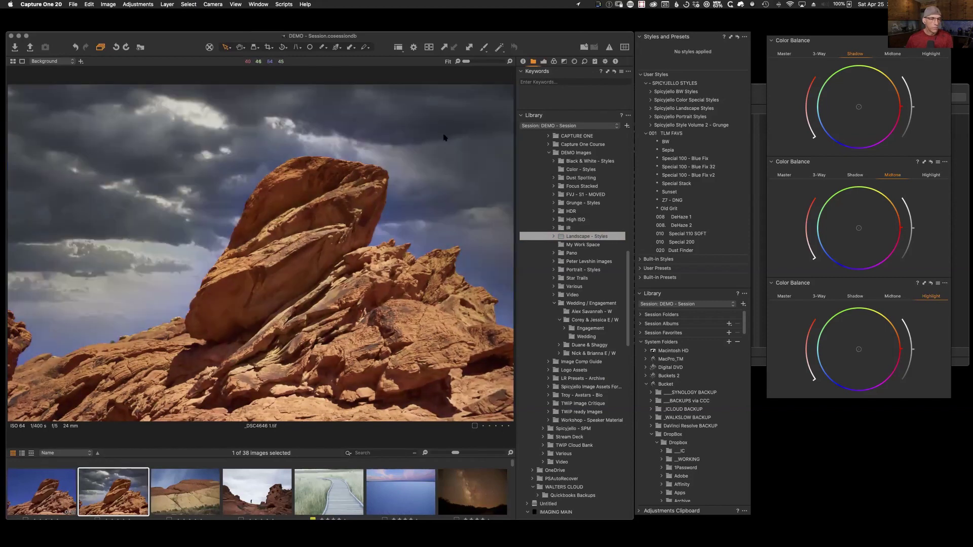
{"action": "left_click", "coordinate": [545, 61]}
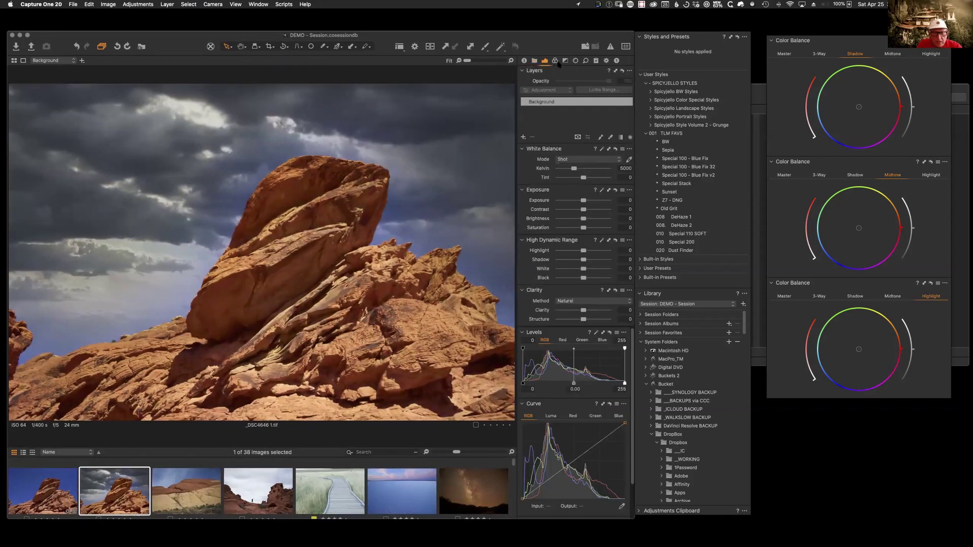
{"action": "left_click", "coordinate": [262, 496]}
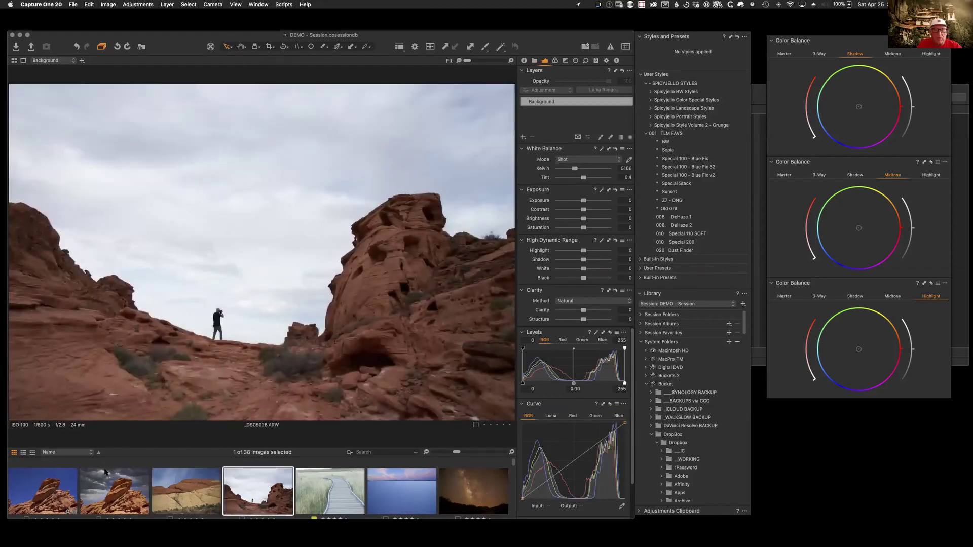
{"action": "left_click", "coordinate": [131, 494]}
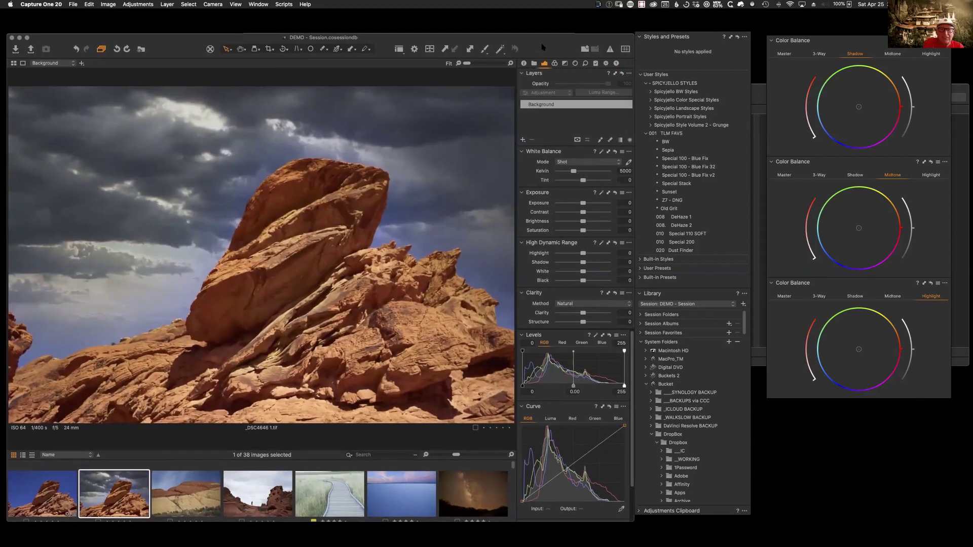
Step: Replace the darkening RGB curve point on _DSC4646 1.tif with a contrast-boosting Luma S-curve
{"action": "left_click_drag", "start_coordinate": [538, 46], "coordinate": [535, 47]}
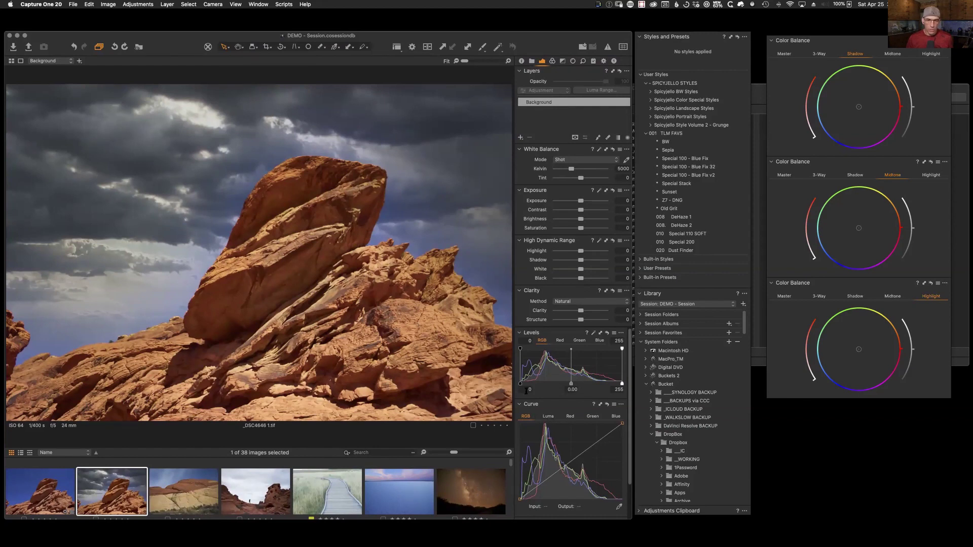
{"action": "left_click_drag", "start_coordinate": [554, 474], "coordinate": [585, 448]}
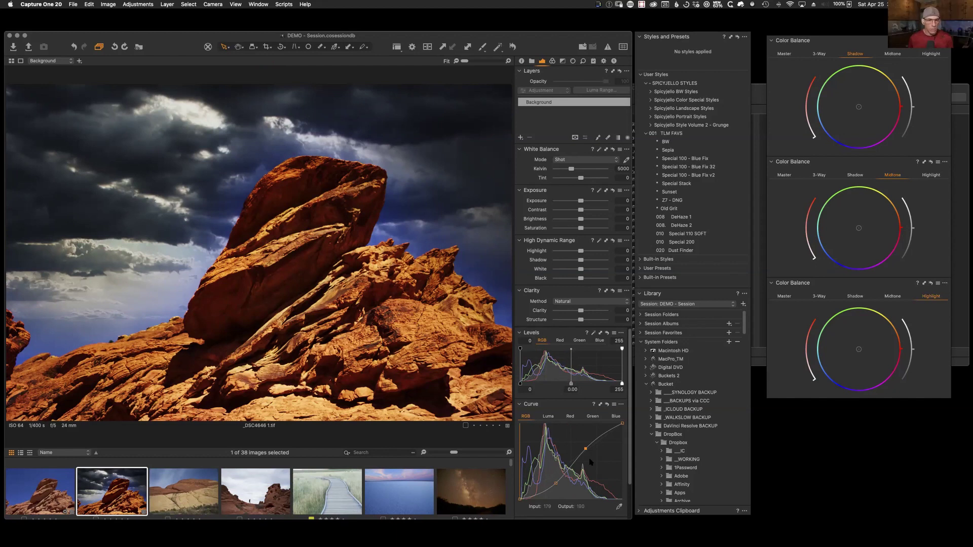
{"action": "left_click", "coordinate": [607, 405]}
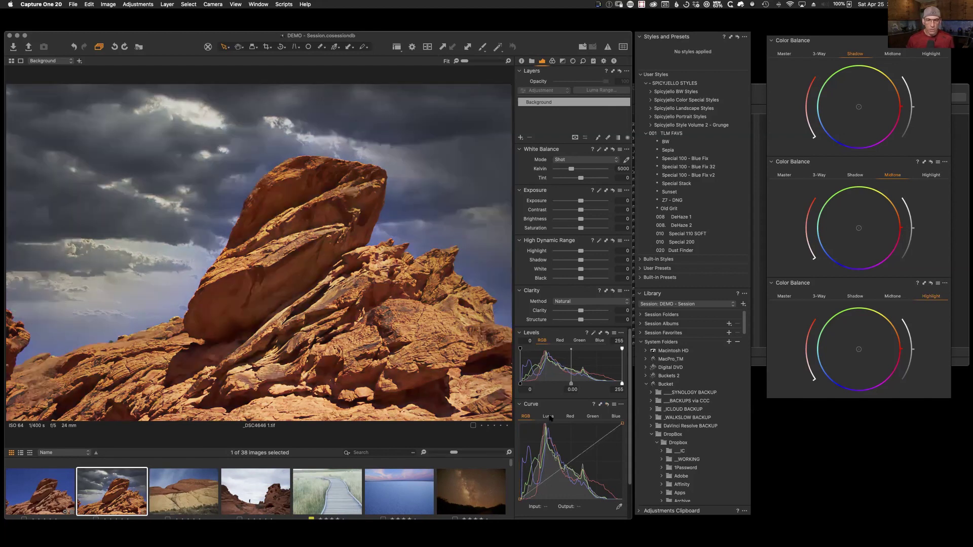
{"action": "left_click", "coordinate": [550, 416]}
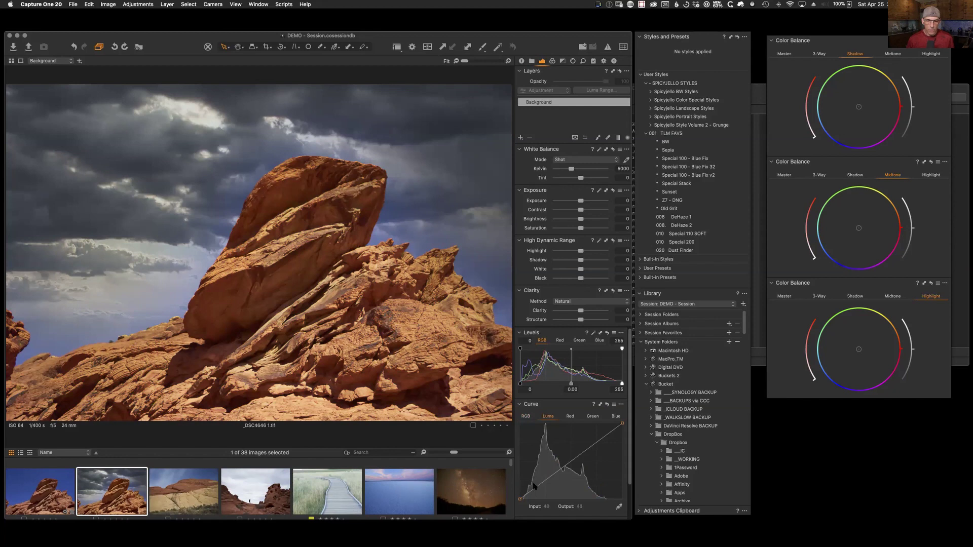
{"action": "left_click_drag", "start_coordinate": [546, 482], "coordinate": [580, 456]}
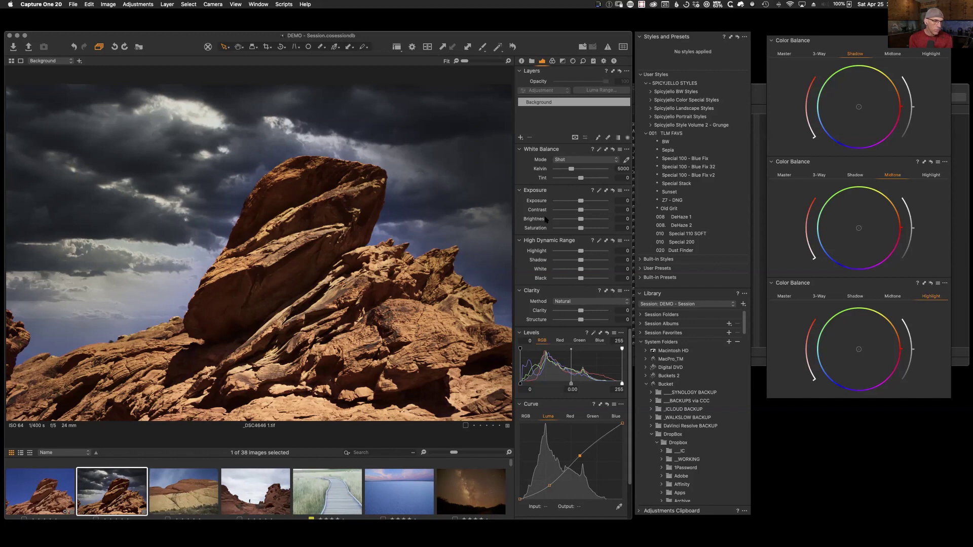
Step: On _DSC4646.dng, pick the blue sky in Color Editor Advanced and make it a masked Layer 1
{"action": "left_click", "coordinate": [52, 485]}
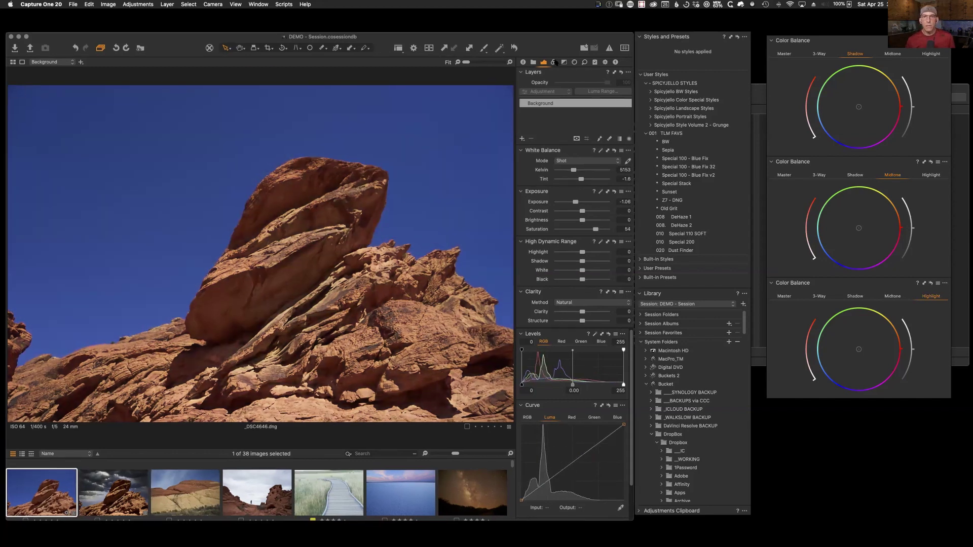
{"action": "left_click", "coordinate": [553, 61]}
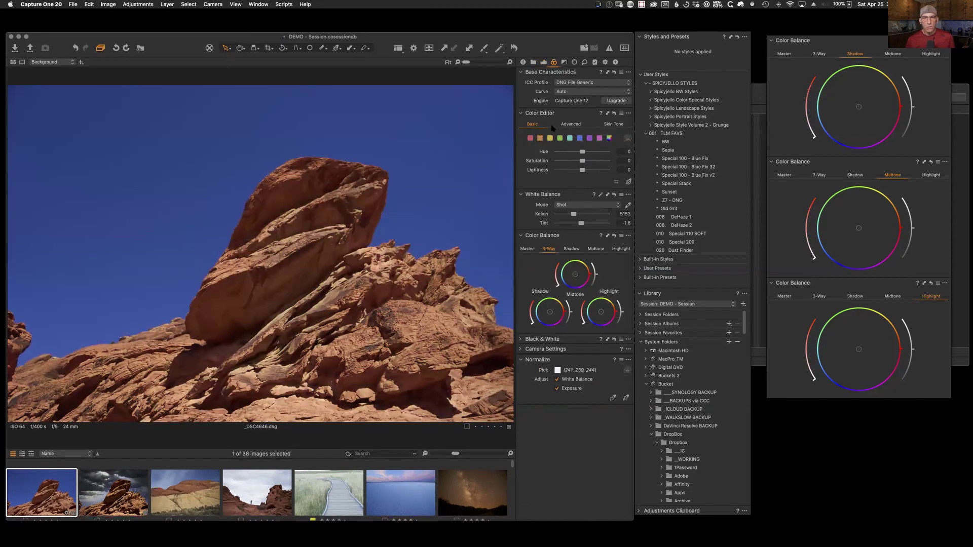
{"action": "left_click", "coordinate": [571, 124]}
{"action": "left_click", "coordinate": [628, 186]}
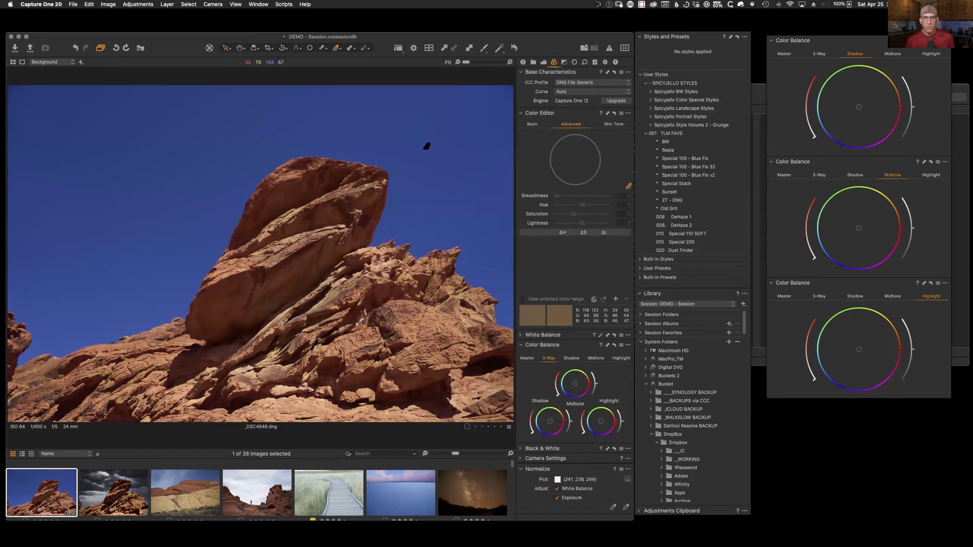
{"action": "left_click", "coordinate": [431, 150]}
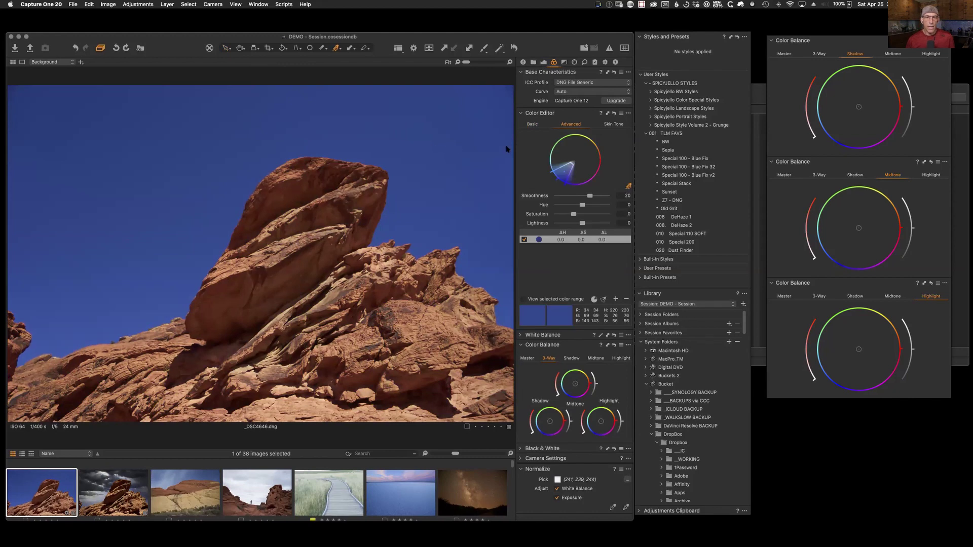
{"action": "left_click", "coordinate": [629, 113]}
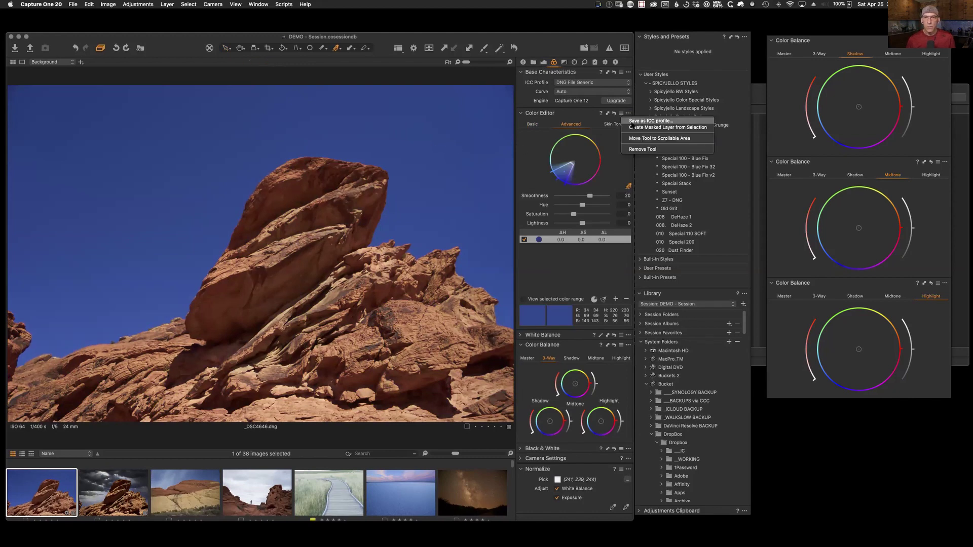
{"action": "left_click", "coordinate": [655, 127]}
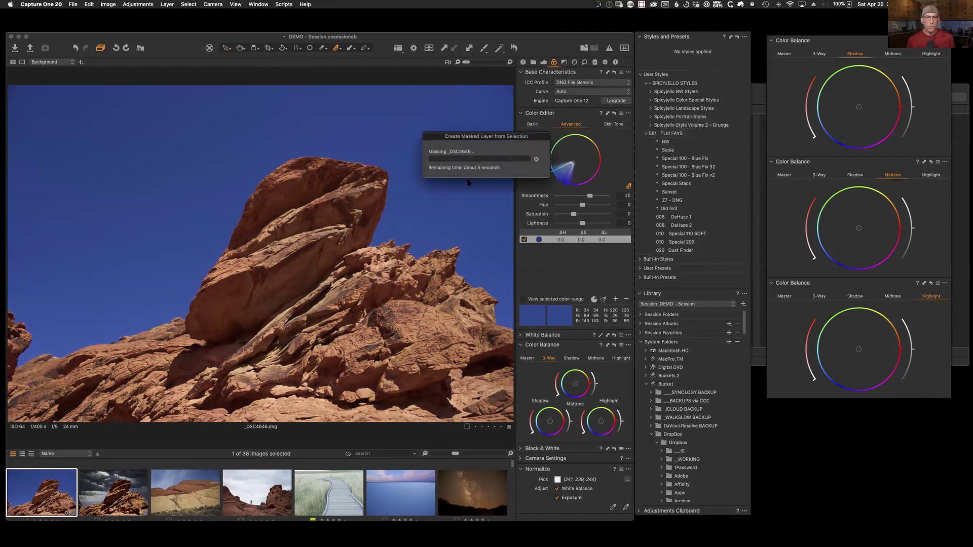
Step: Add Layer 2, copy Layer 1's sky mask into it, and invert it to cover the rocks
{"action": "left_click", "coordinate": [543, 63]}
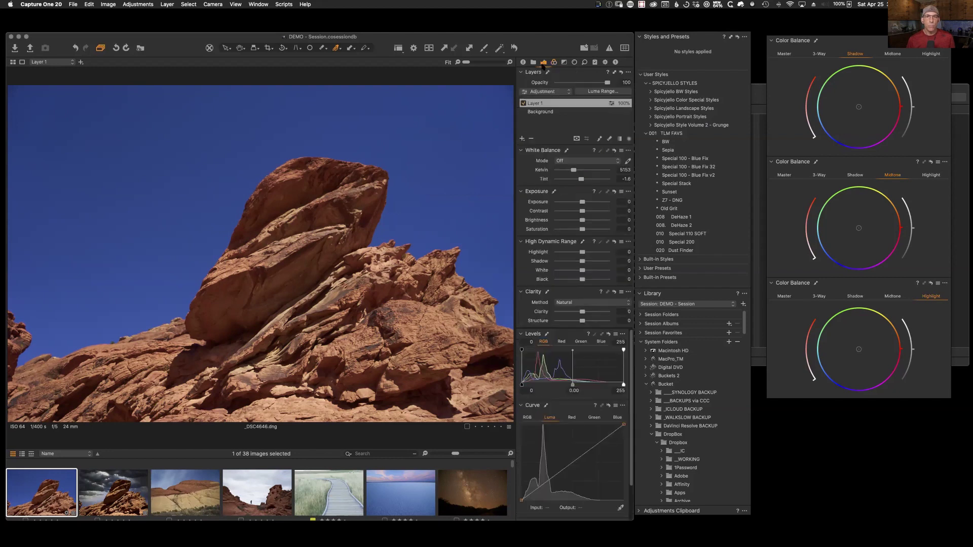
{"action": "key", "text": "m"}
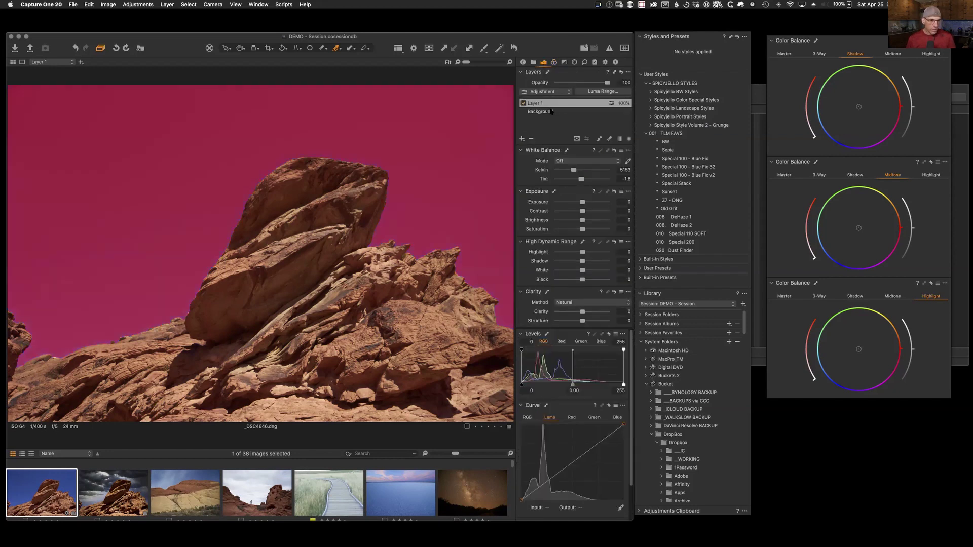
{"action": "key", "text": "m"}
{"action": "left_click", "coordinate": [522, 138]}
{"action": "right_click", "coordinate": [539, 104]}
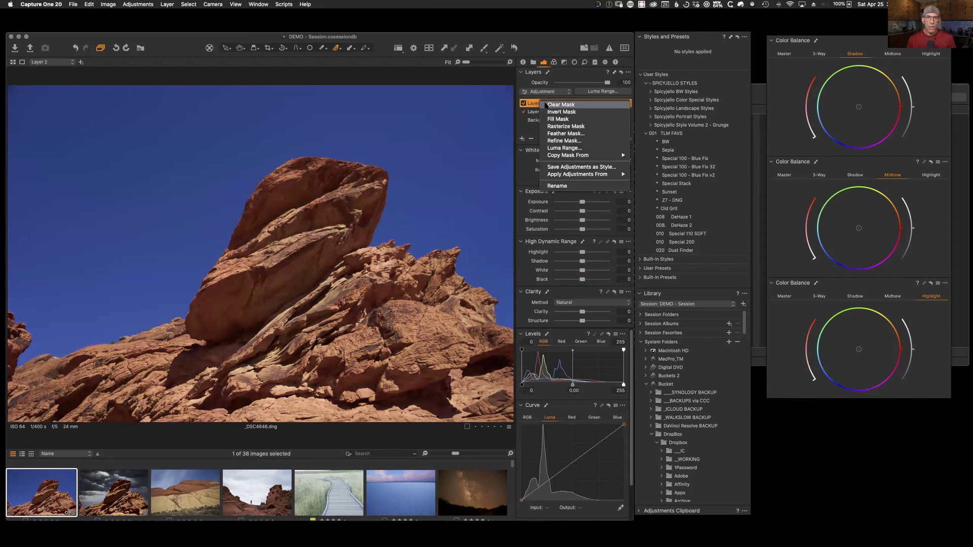
{"action": "mouse_move", "coordinate": [608, 155]}
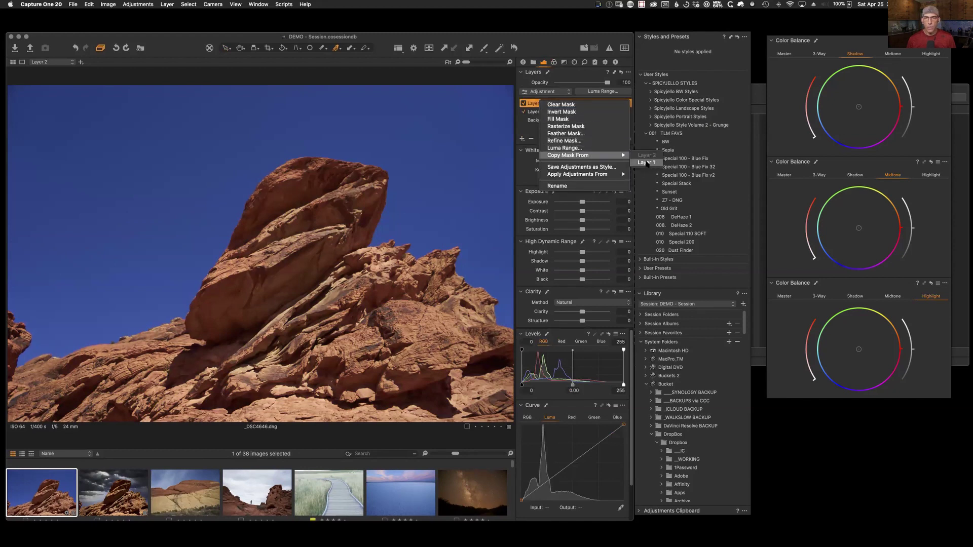
{"action": "left_click", "coordinate": [646, 163]}
{"action": "right_click", "coordinate": [549, 105]}
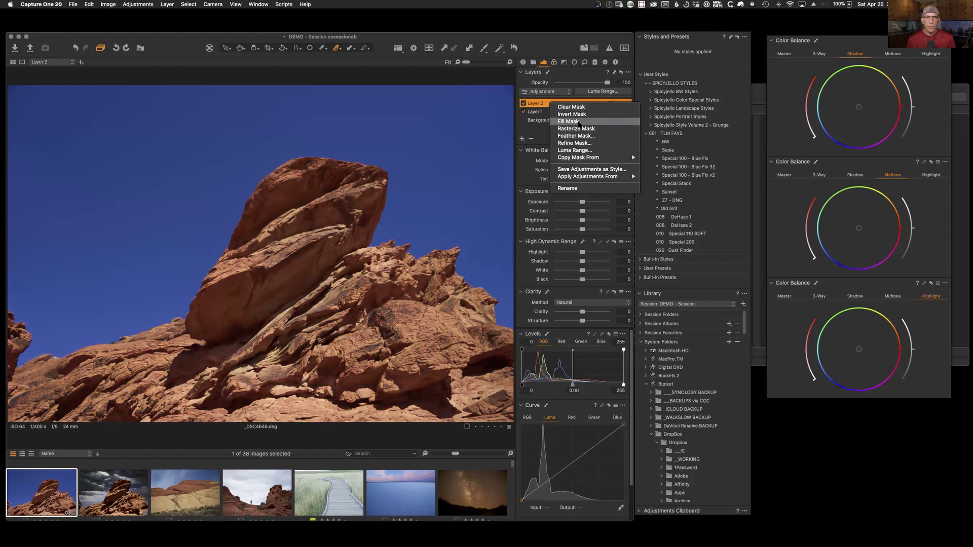
{"action": "left_click", "coordinate": [576, 120]}
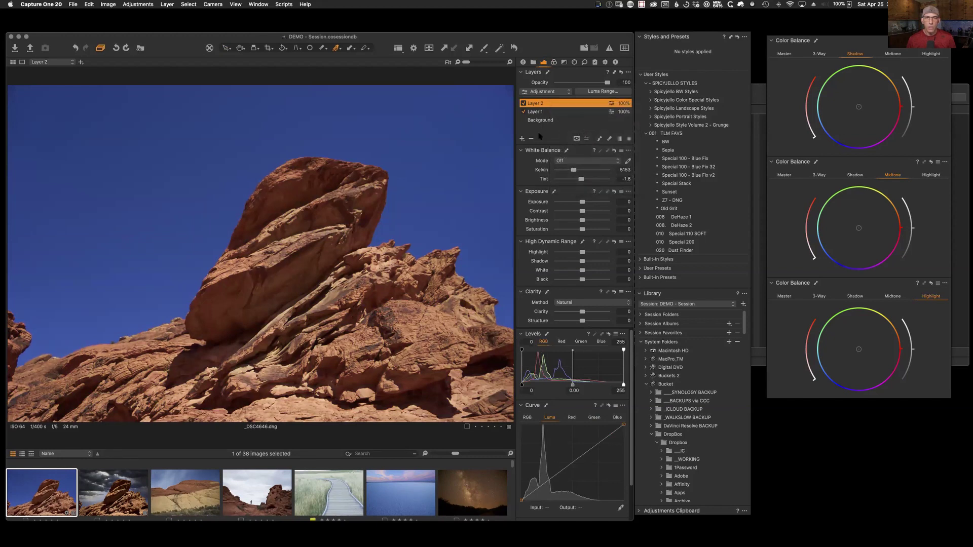
{"action": "key", "text": "m"}
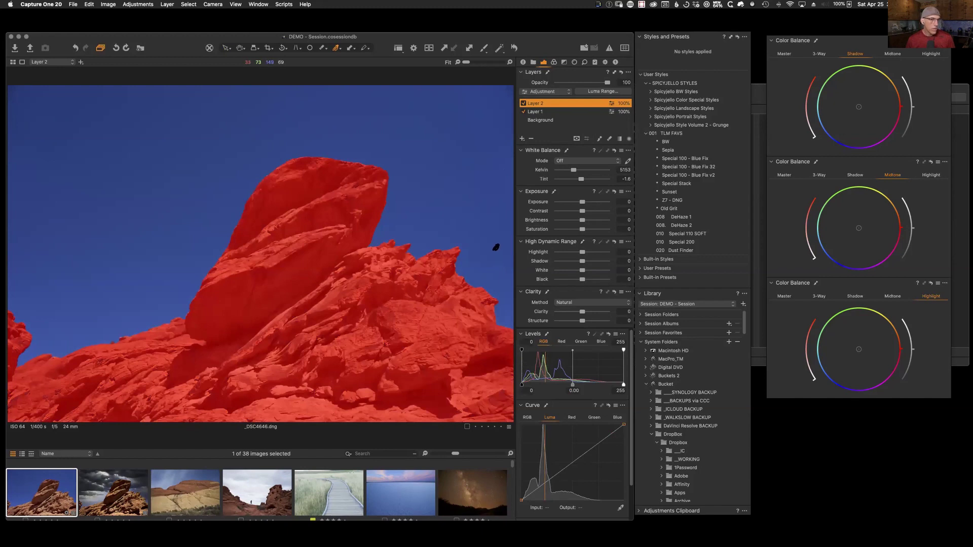
{"action": "key", "text": "m"}
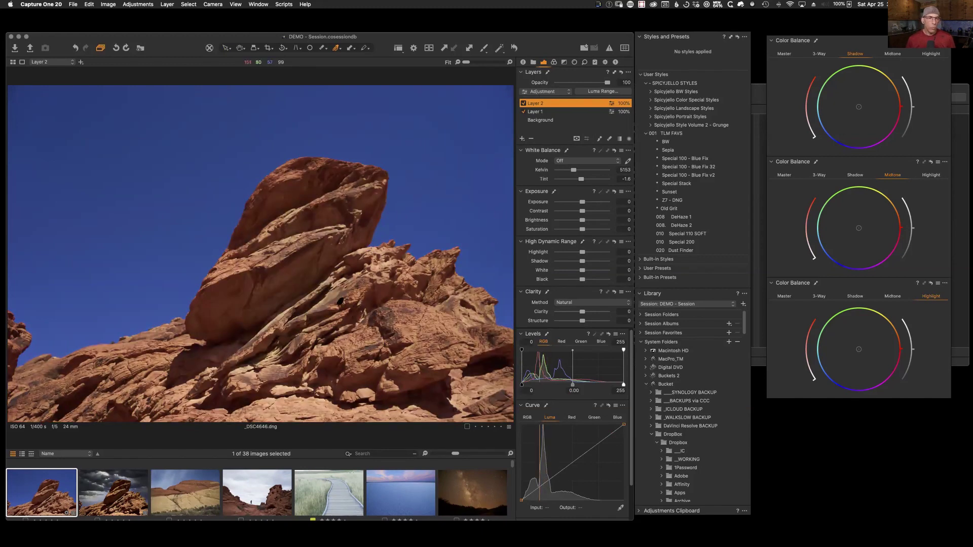
Step: Set Layer 1 Saturation to 100; give Layer 2 a brighter luma curve, Clarity 39, Highlight -65, White -82
{"action": "left_click", "coordinate": [535, 112]}
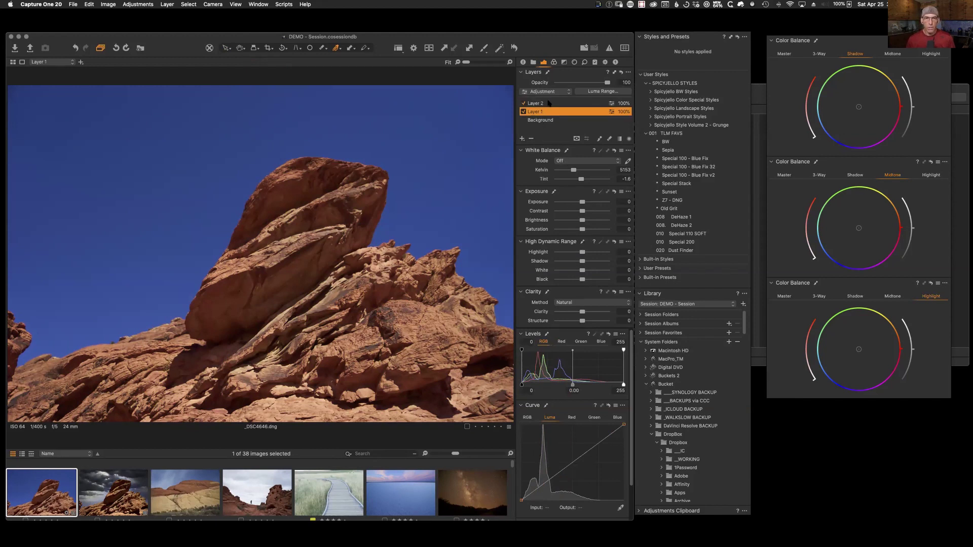
{"action": "left_click_drag", "start_coordinate": [582, 229], "coordinate": [620, 237]}
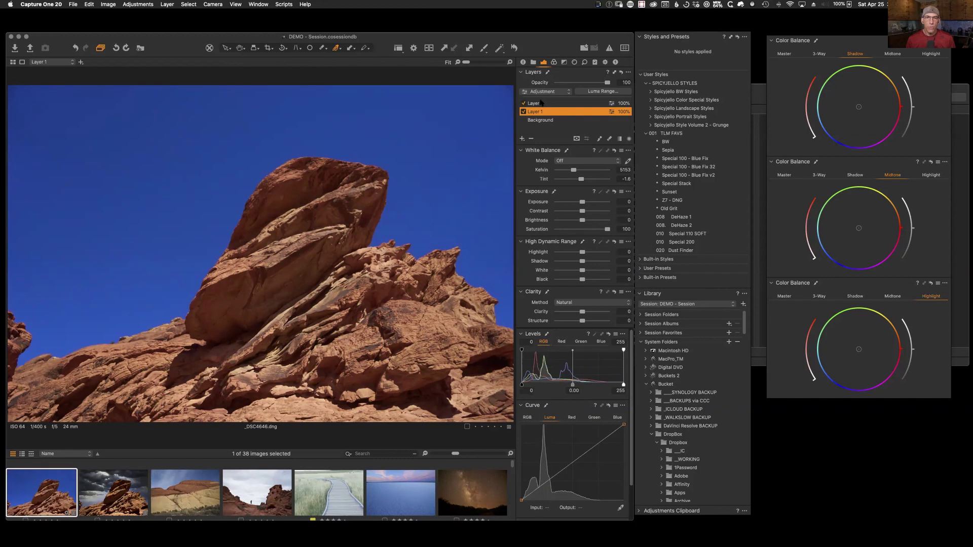
{"action": "left_click", "coordinate": [541, 103]}
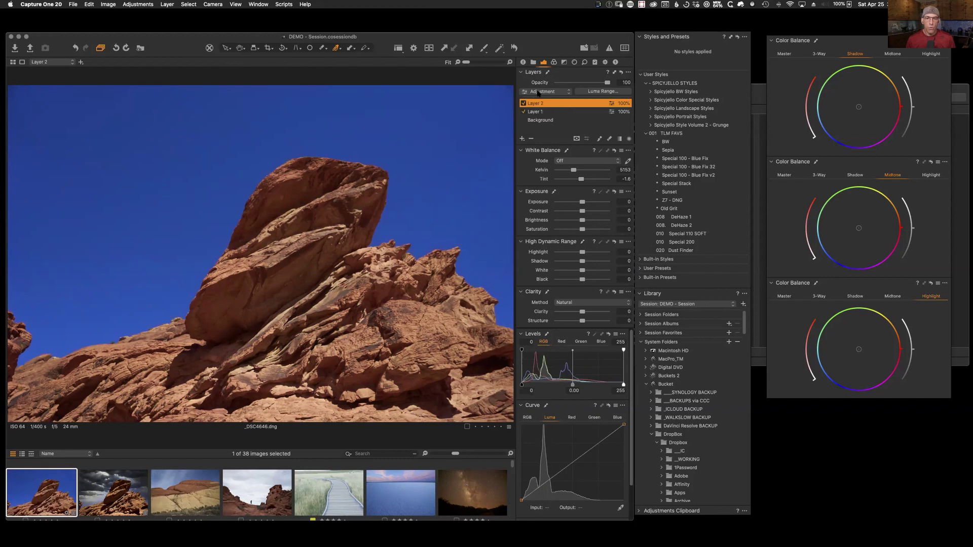
{"action": "mouse_move", "coordinate": [552, 480]}
{"action": "left_mouse_down"}
{"action": "mouse_move", "coordinate": [545, 472]}
{"action": "mouse_move", "coordinate": [571, 464]}
{"action": "mouse_move", "coordinate": [577, 447]}
{"action": "mouse_move", "coordinate": [551, 473]}
{"action": "left_mouse_up"}
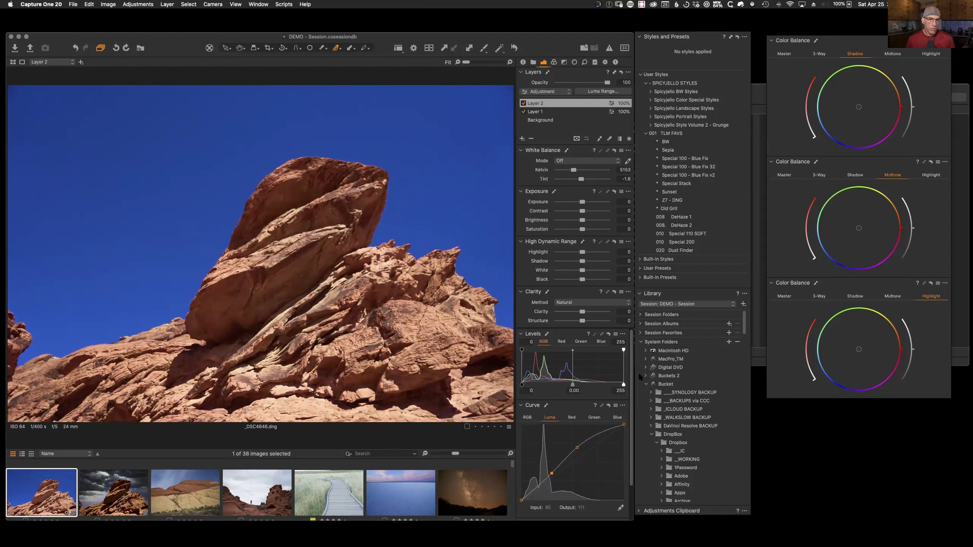
{"action": "left_click_drag", "start_coordinate": [583, 312], "coordinate": [592, 315]}
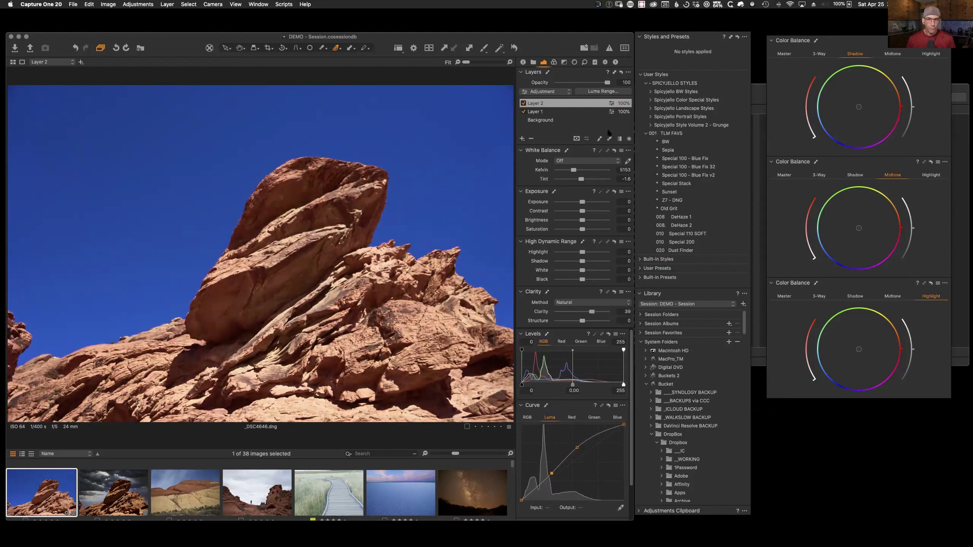
{"action": "left_click_drag", "start_coordinate": [582, 252], "coordinate": [561, 272]}
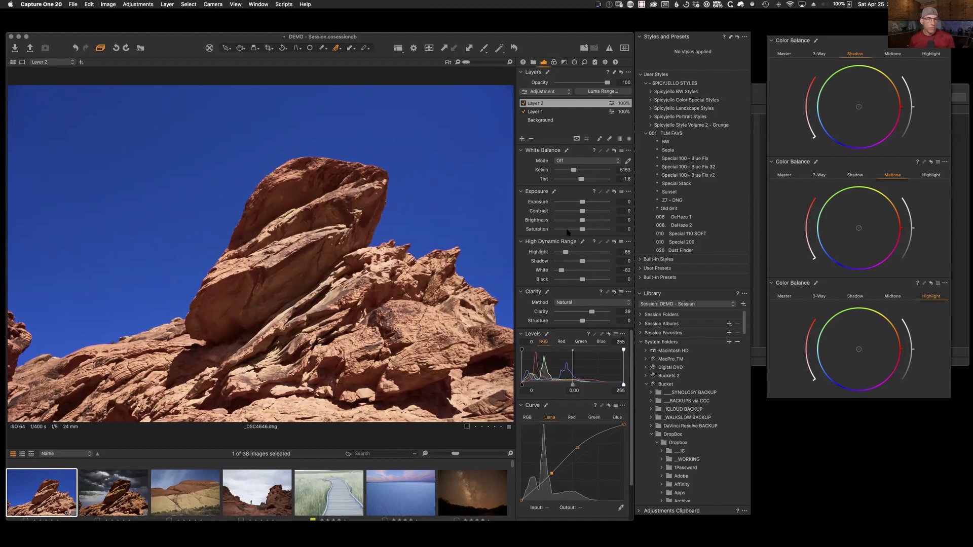
{"action": "left_click", "coordinate": [537, 111]}
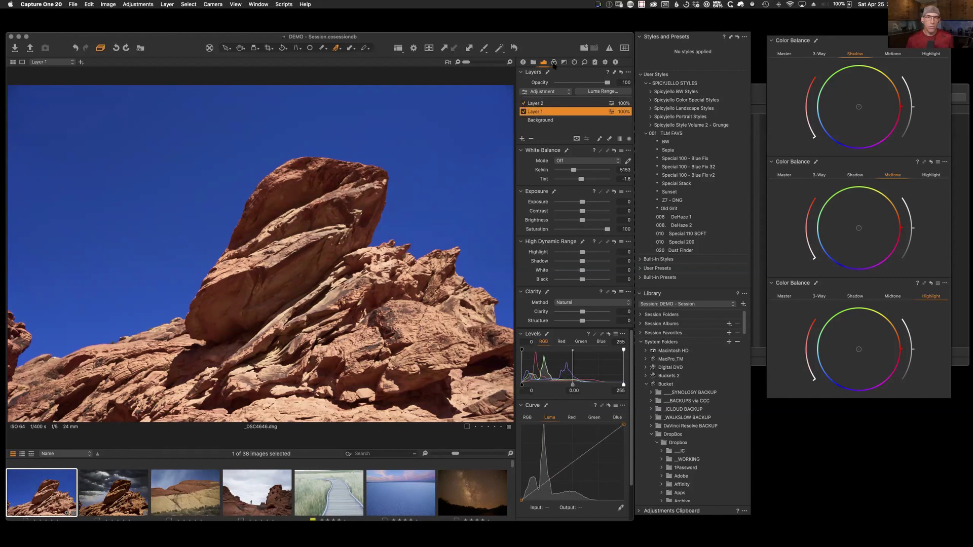
{"action": "left_click", "coordinate": [554, 62]}
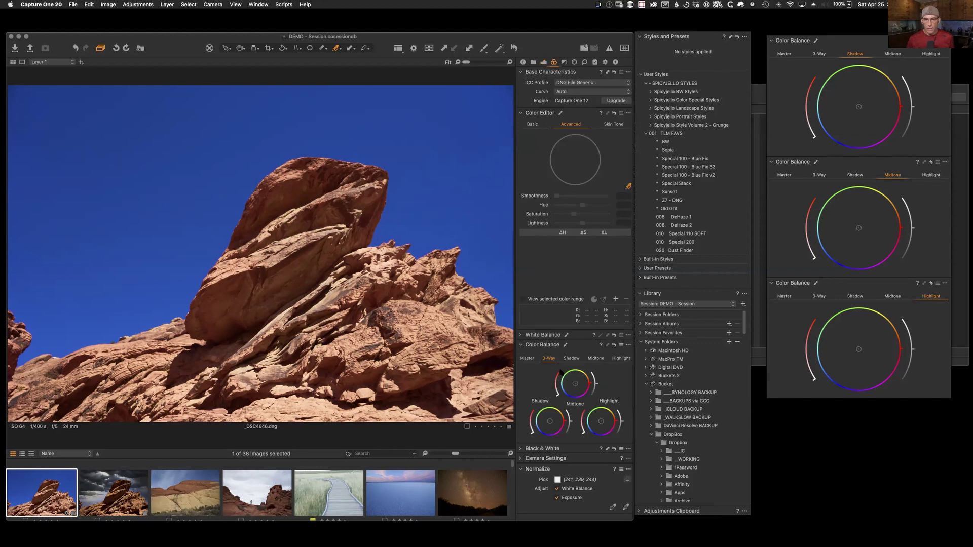
Step: Drag the 3-Way Shadow wheel toward yellow and the Midtone wheel toward green on _DSC4646.dng
{"action": "mouse_move", "coordinate": [551, 423]}
{"action": "left_mouse_down"}
{"action": "mouse_move", "coordinate": [537, 415]}
{"action": "mouse_move", "coordinate": [562, 411]}
{"action": "mouse_move", "coordinate": [552, 407]}
{"action": "mouse_move", "coordinate": [558, 431]}
{"action": "mouse_move", "coordinate": [573, 423]}
{"action": "mouse_move", "coordinate": [548, 429]}
{"action": "left_mouse_up"}
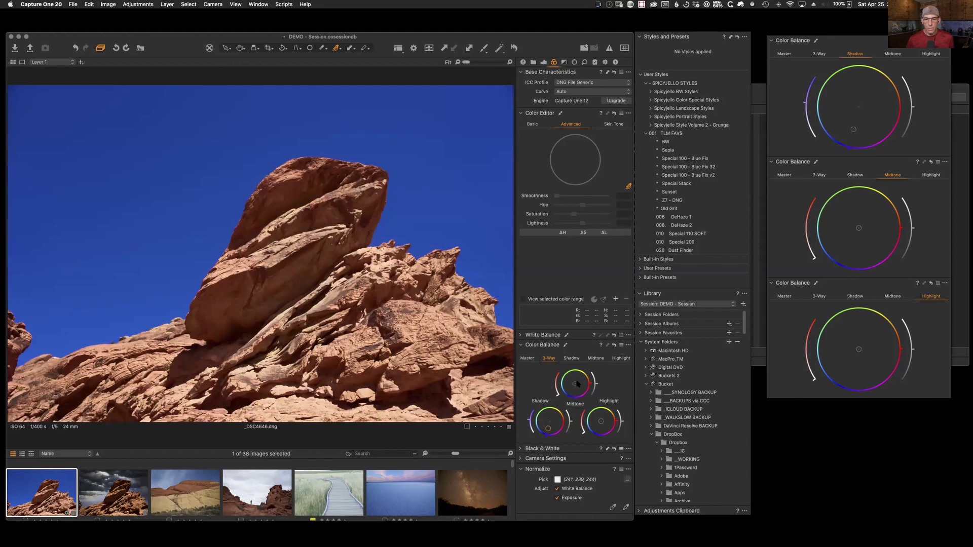
{"action": "mouse_move", "coordinate": [575, 384]}
{"action": "left_mouse_down"}
{"action": "mouse_move", "coordinate": [557, 387]}
{"action": "mouse_move", "coordinate": [586, 375]}
{"action": "mouse_move", "coordinate": [569, 374]}
{"action": "left_mouse_up"}
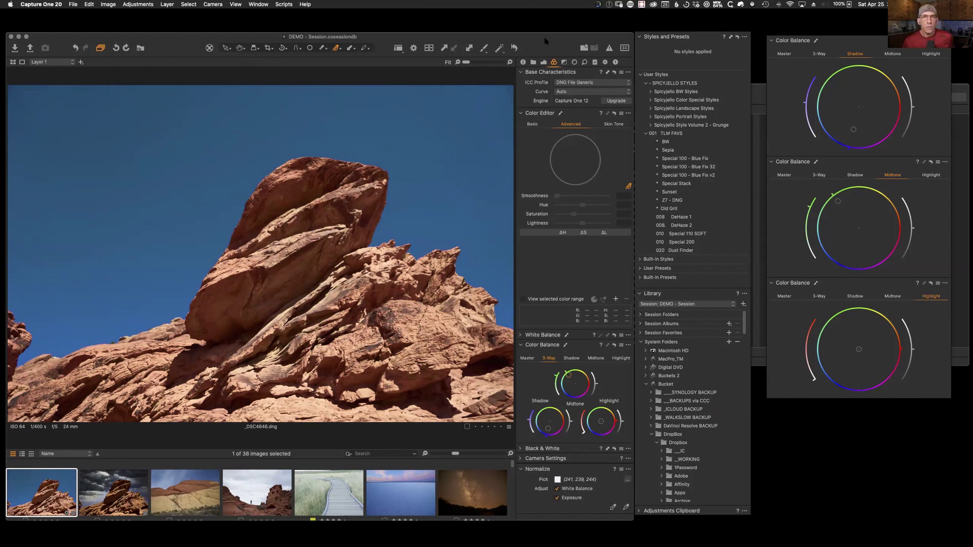
{"action": "left_click_drag", "start_coordinate": [545, 41], "coordinate": [546, 42]}
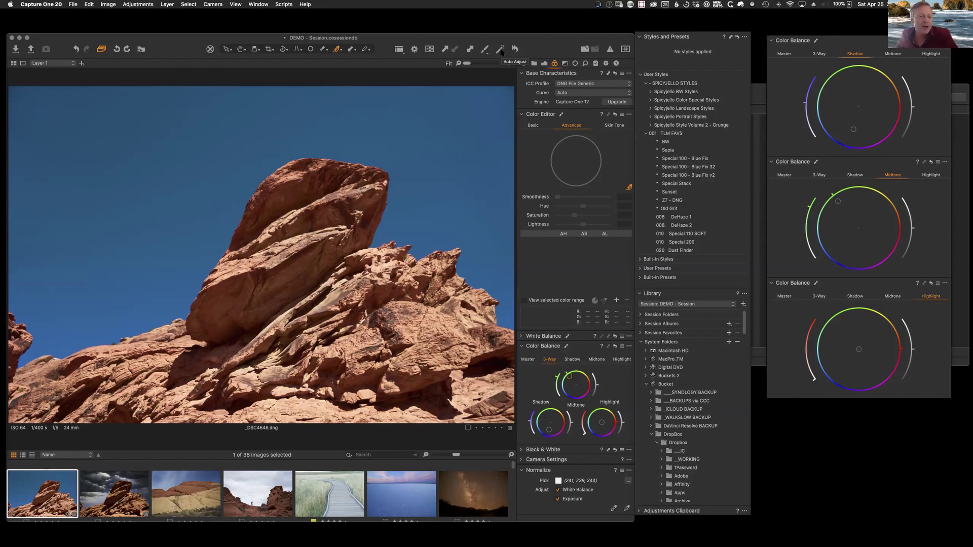
{"action": "left_click_drag", "start_coordinate": [563, 48], "coordinate": [561, 46]}
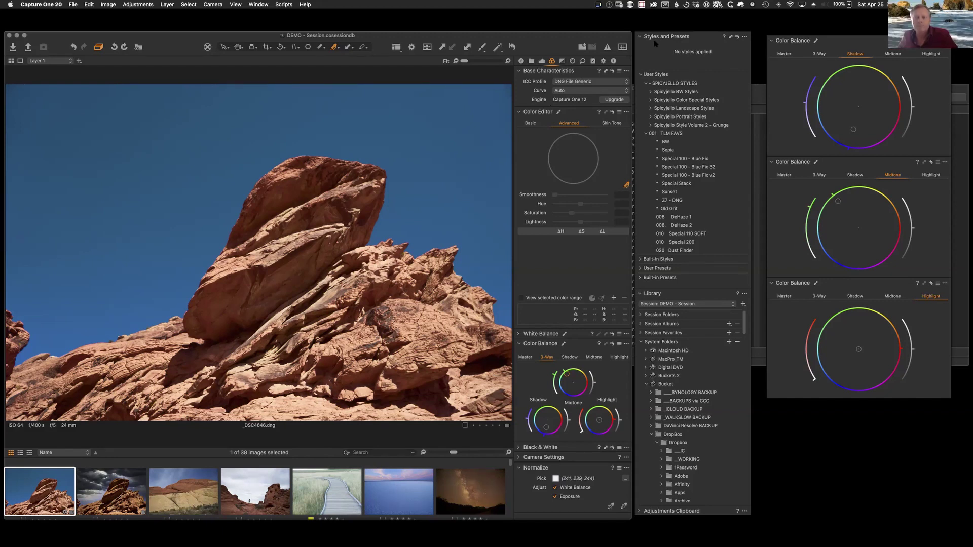
{"action": "left_click", "coordinate": [665, 142]}
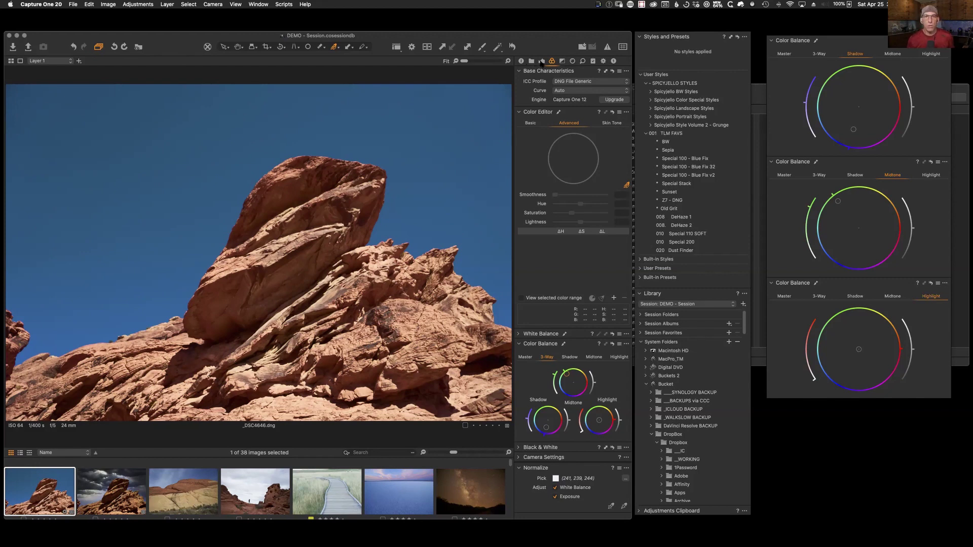
{"action": "left_click", "coordinate": [531, 61]}
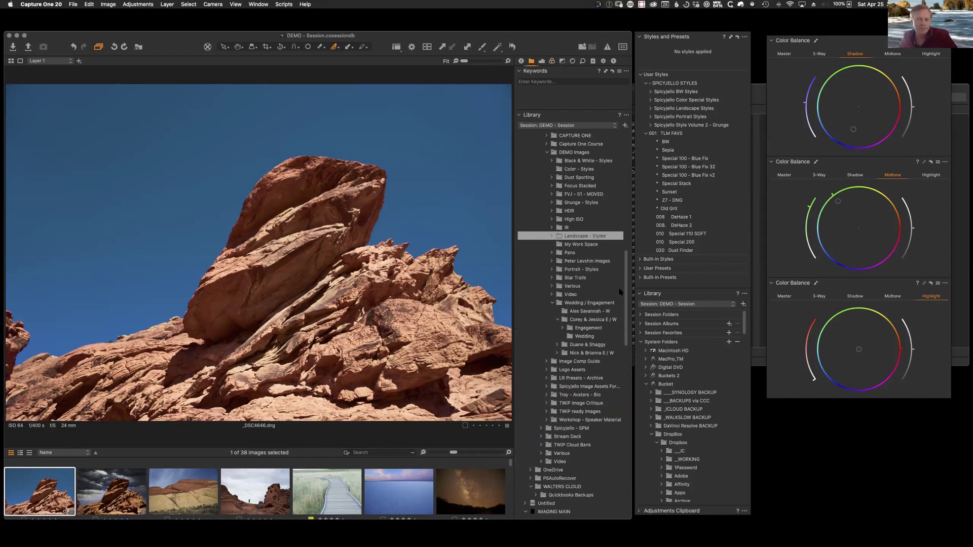
Step: Expand Focus Stacked, browse Watch images 0005, 0006 and 0007, then open the IR folder
{"action": "mouse_move", "coordinate": [624, 299]}
{"action": "left_mouse_down"}
{"action": "mouse_move", "coordinate": [623, 317]}
{"action": "mouse_move", "coordinate": [622, 300]}
{"action": "left_mouse_up"}
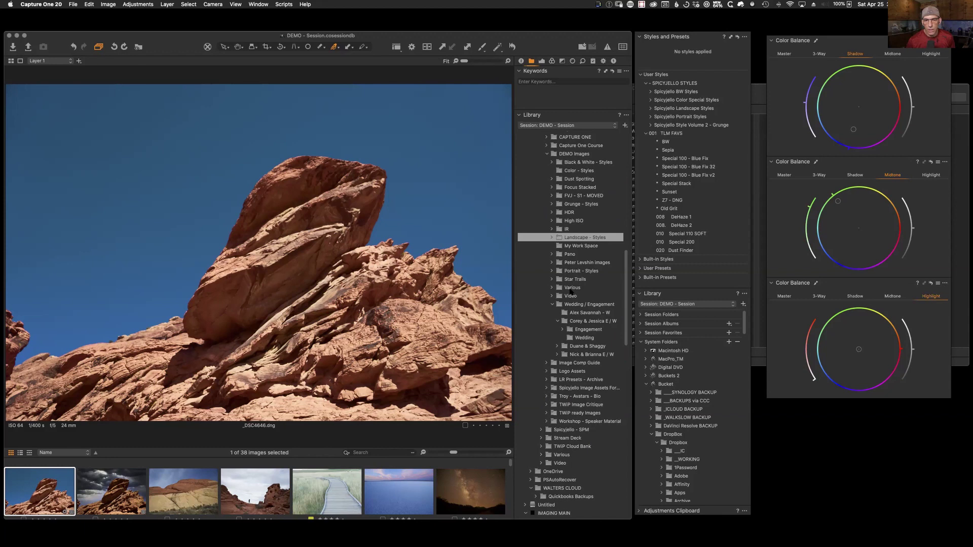
{"action": "left_click", "coordinate": [573, 188]}
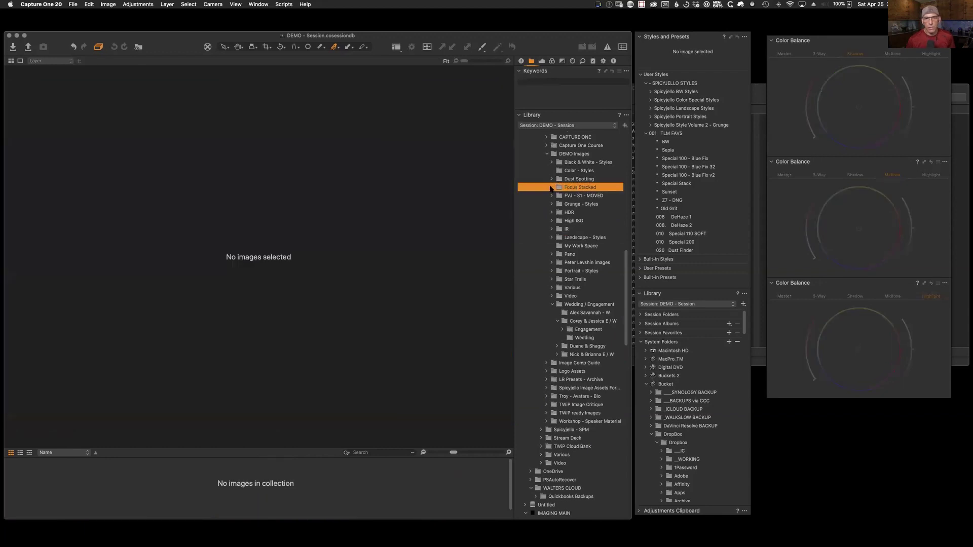
{"action": "left_click", "coordinate": [552, 187]}
{"action": "left_click", "coordinate": [573, 204]}
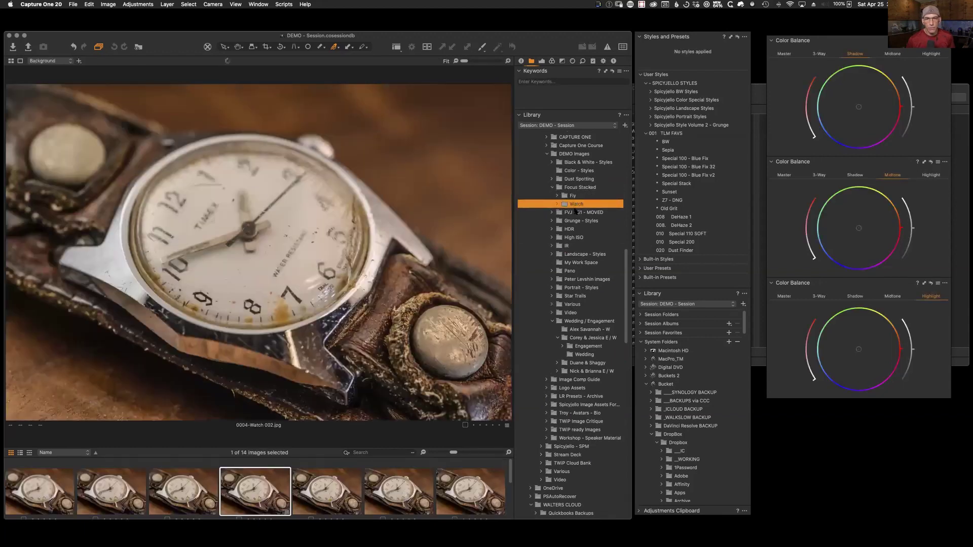
{"action": "left_click", "coordinate": [329, 494]}
{"action": "left_click", "coordinate": [404, 496]}
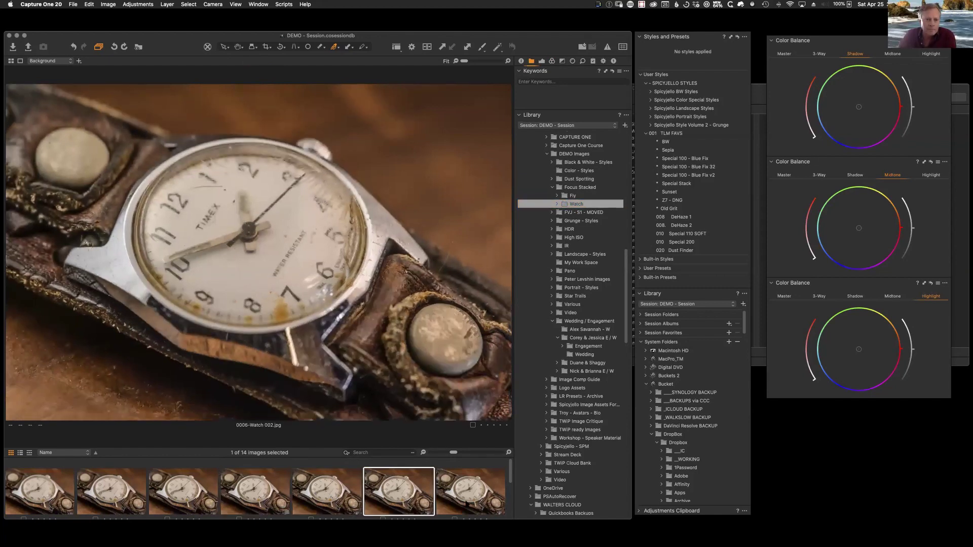
{"action": "left_click", "coordinate": [470, 498]}
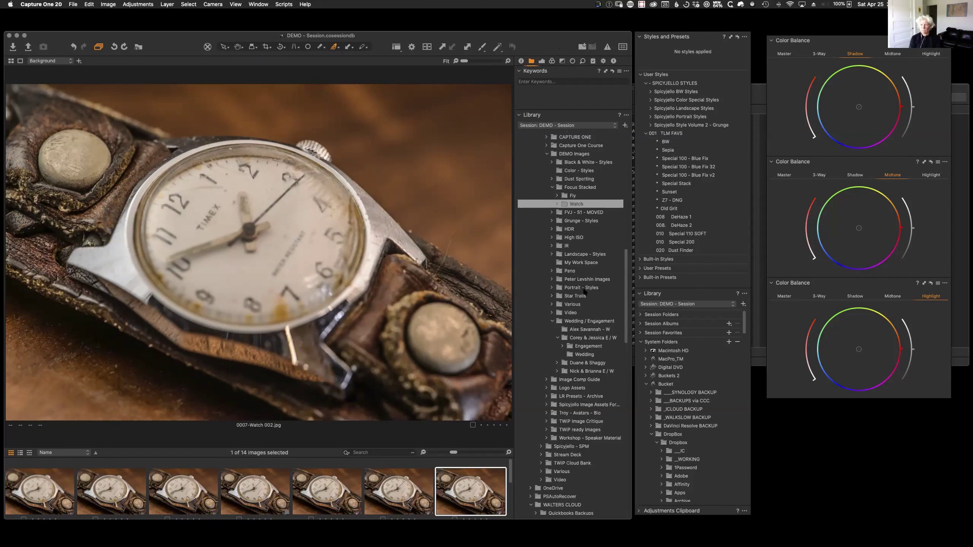
{"action": "left_click", "coordinate": [571, 247]}
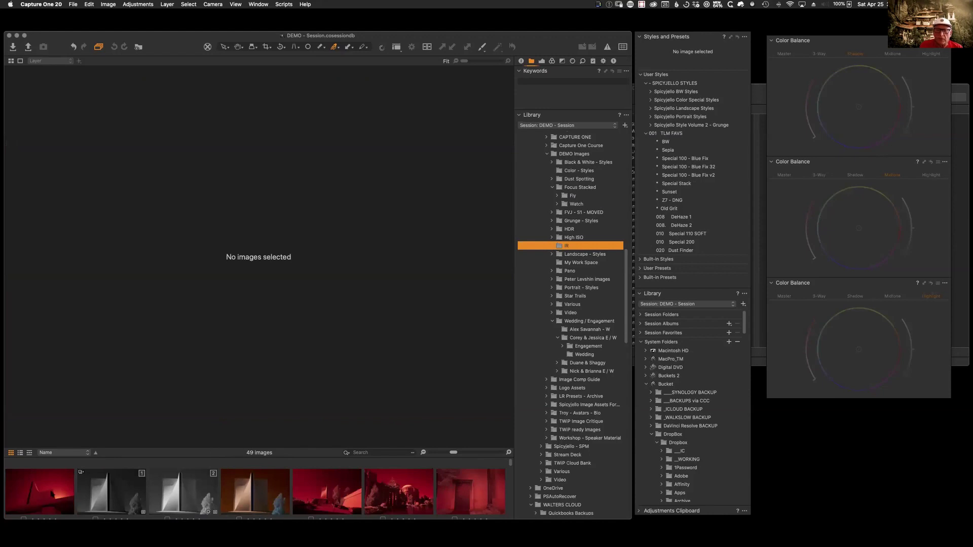
Step: Enlarge the filmstrip to show file names and reset variant 0002 [1] to its original red infrared
{"action": "left_click", "coordinate": [328, 490]}
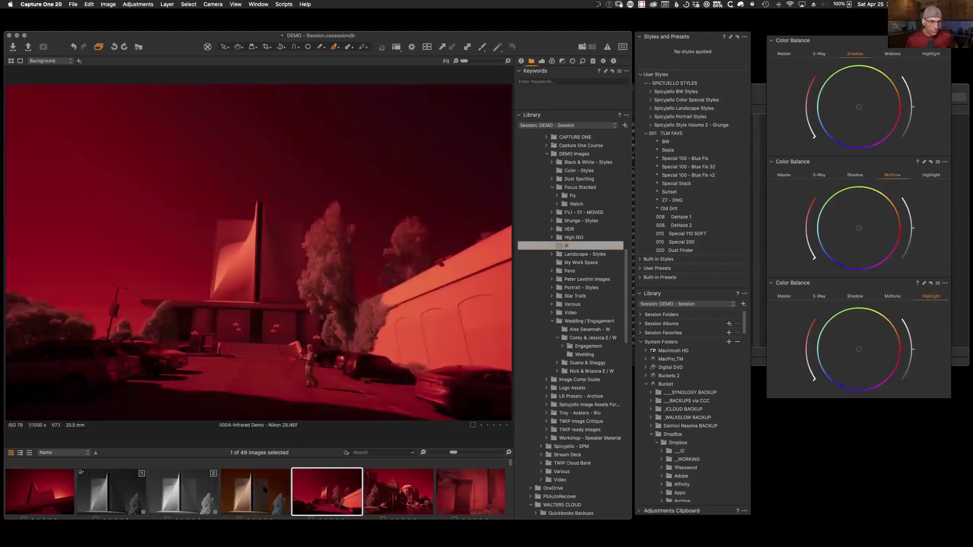
{"action": "left_click", "coordinate": [264, 490]}
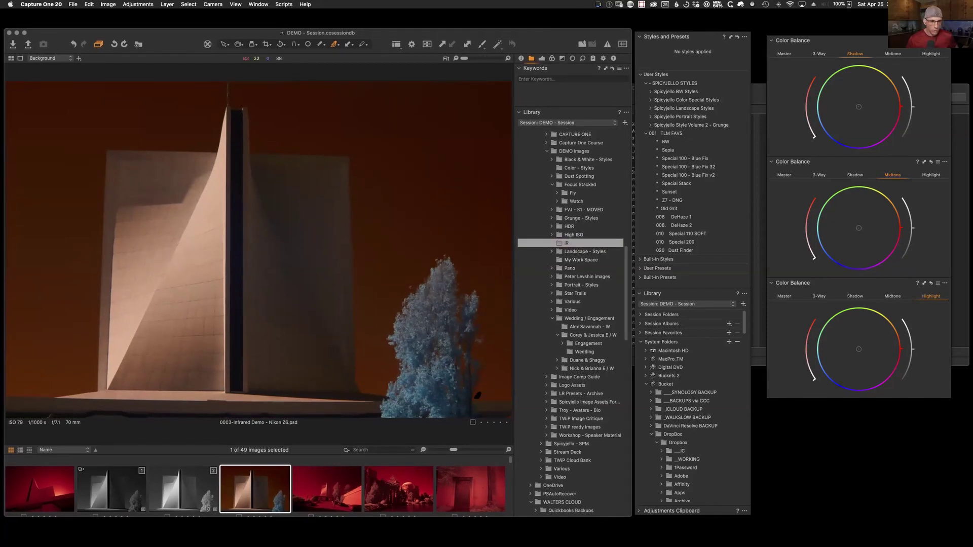
{"action": "left_click_drag", "start_coordinate": [332, 445], "coordinate": [333, 431]}
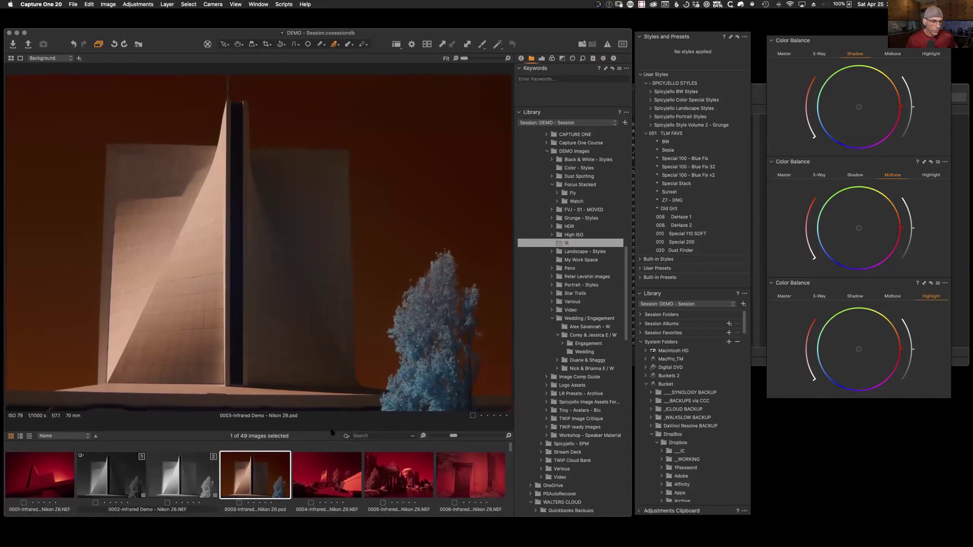
{"action": "left_click", "coordinate": [196, 481]}
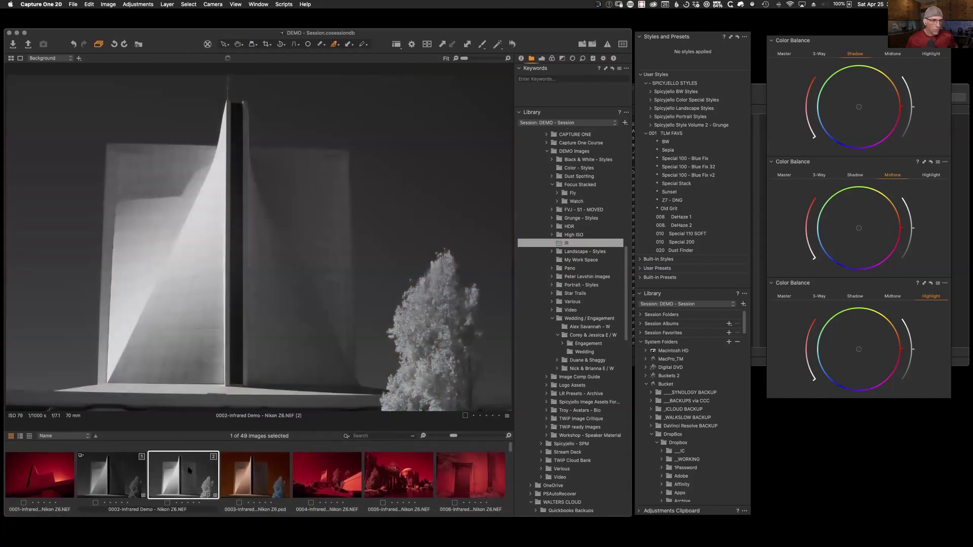
{"action": "left_click", "coordinate": [125, 471]}
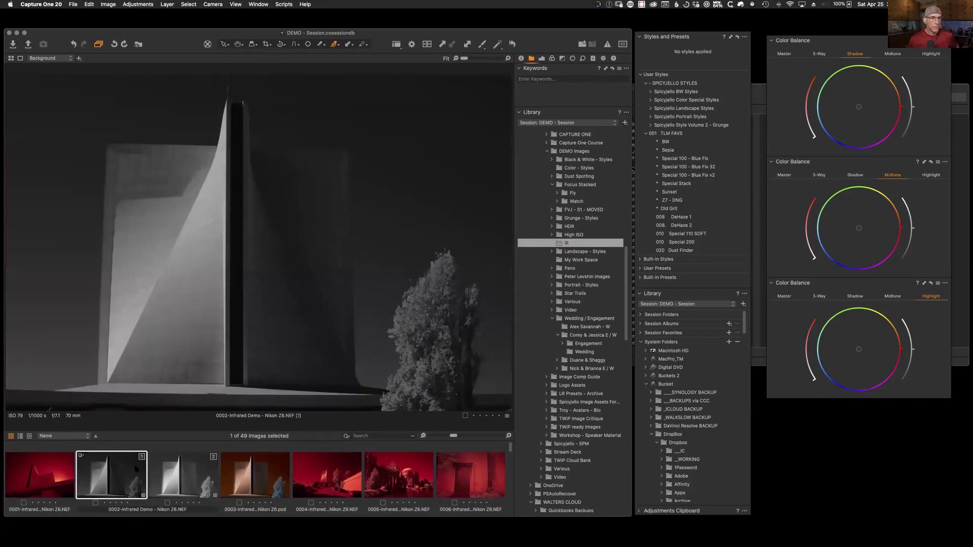
{"action": "left_click", "coordinate": [512, 44]}
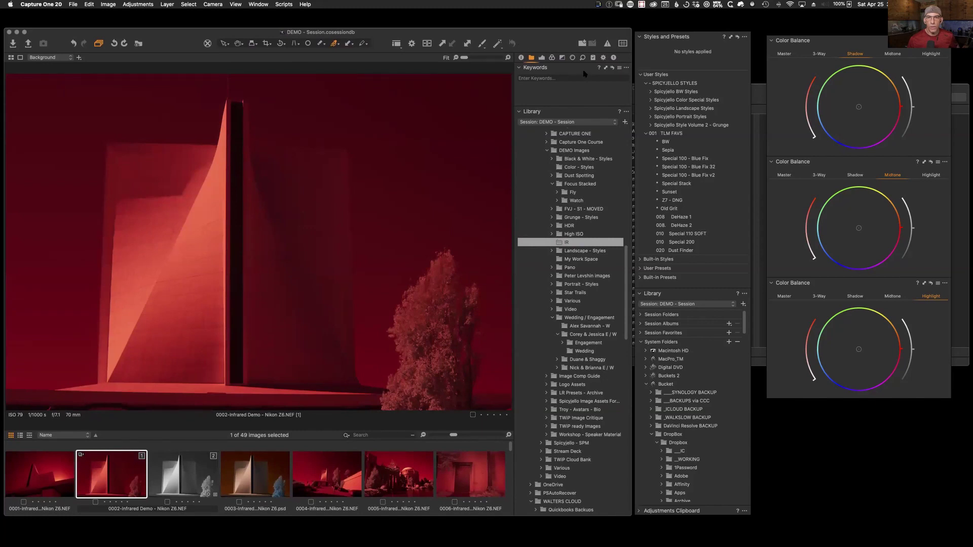
{"action": "left_click", "coordinate": [541, 58]}
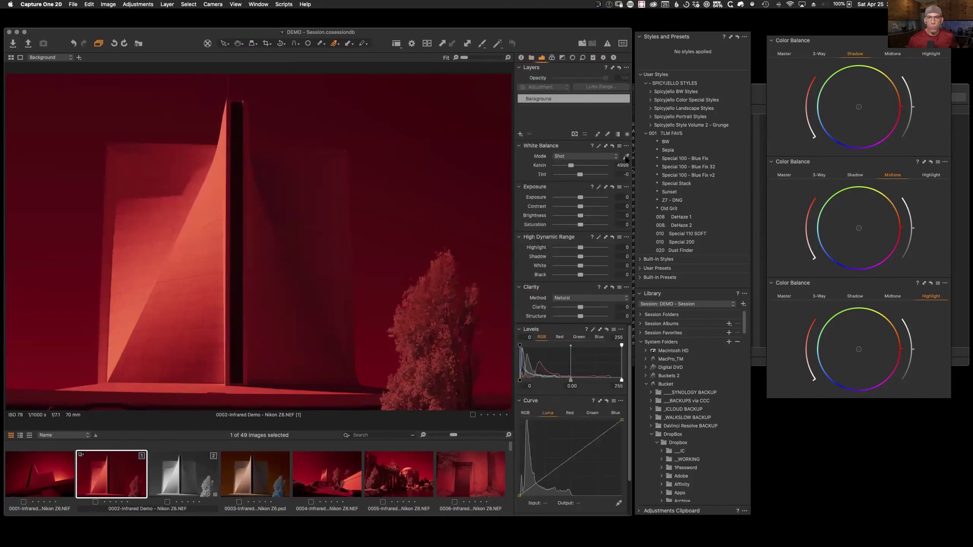
Step: Pick white balance from the grey wall of variant 0002 [1], ending at 1110 K and tint -50.1
{"action": "left_click", "coordinate": [208, 272]}
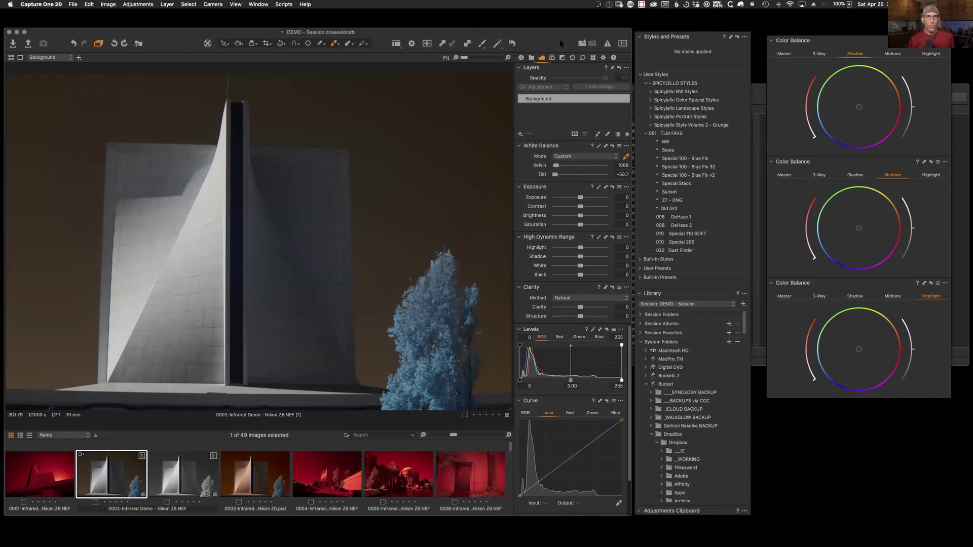
{"action": "left_click", "coordinate": [513, 43]}
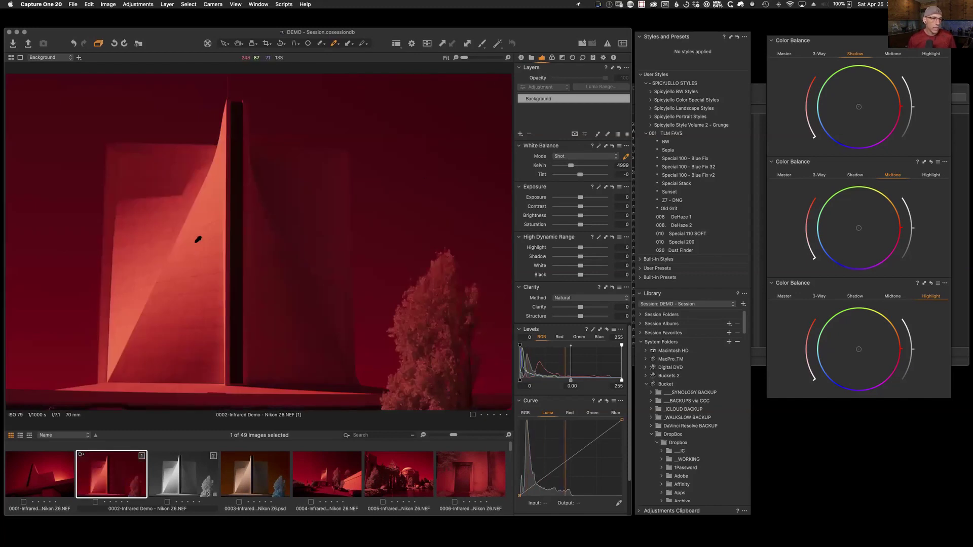
{"action": "left_click", "coordinate": [198, 252]}
{"action": "left_click", "coordinate": [408, 314]}
{"action": "left_click", "coordinate": [398, 276]}
{"action": "left_click", "coordinate": [229, 275]}
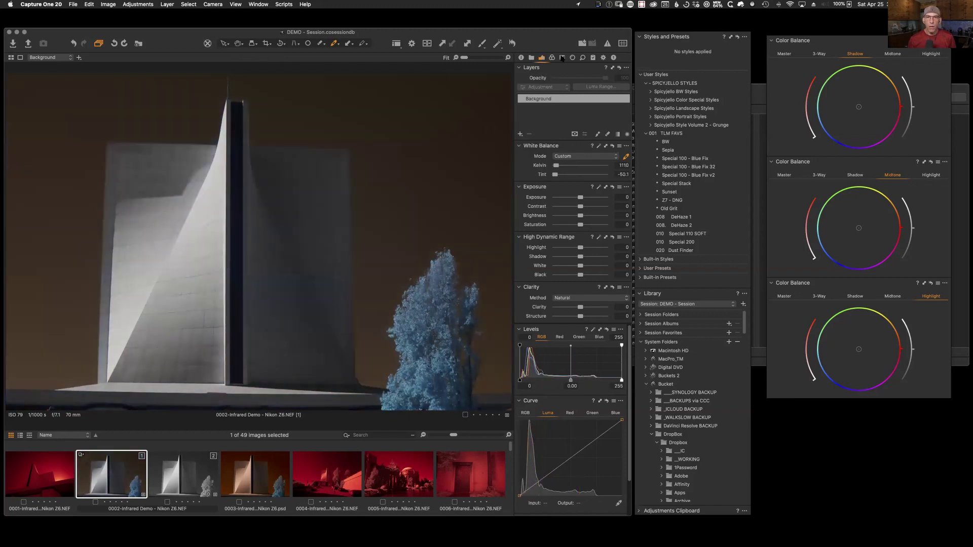
{"action": "left_click", "coordinate": [562, 57]}
Step: Enable Black & White and darken the tree and grey sky ranges to Lightness -50
{"action": "left_click", "coordinate": [571, 89]}
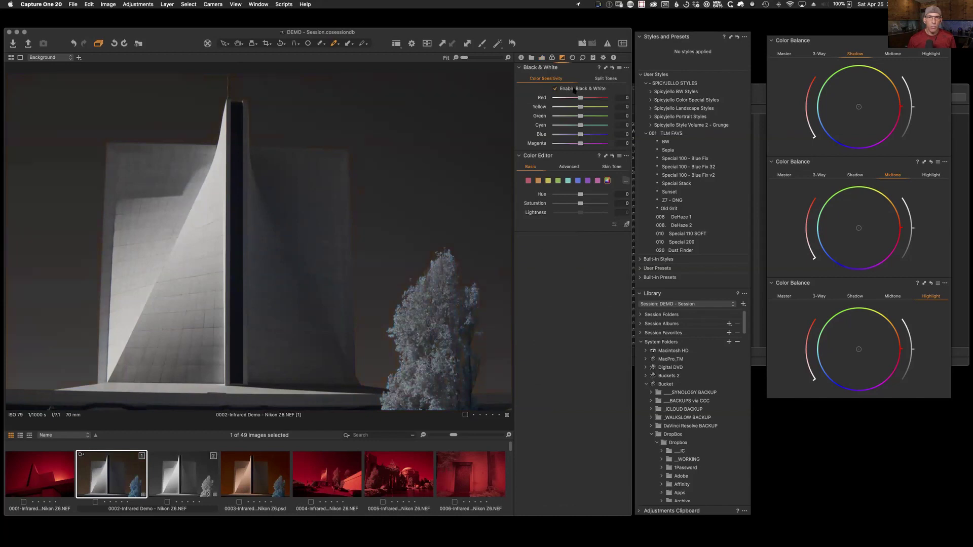
{"action": "left_click", "coordinate": [626, 224]}
{"action": "left_click_drag", "start_coordinate": [445, 285], "coordinate": [451, 188]}
{"action": "left_click_drag", "start_coordinate": [386, 214], "coordinate": [371, 299]}
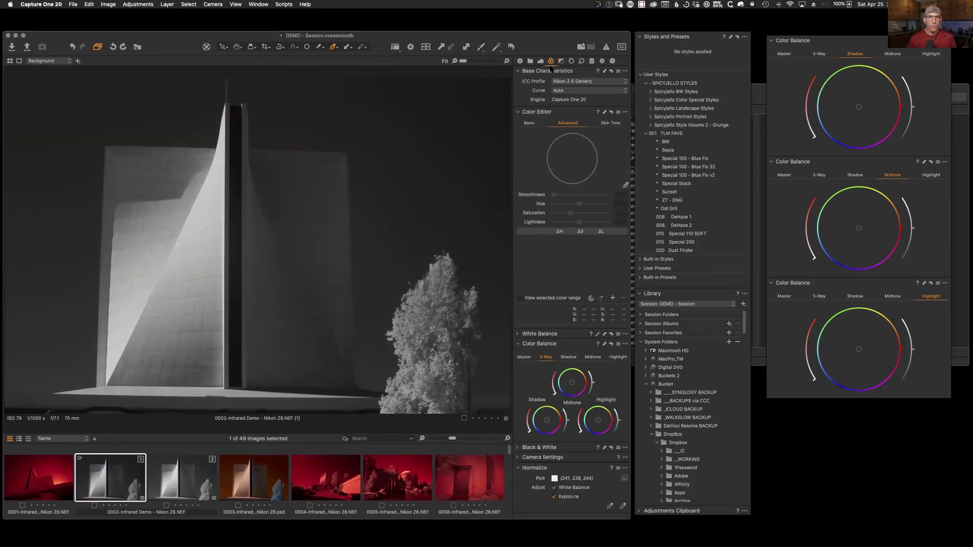
Step: Reset the infrared photo's adjustments and give it a custom white balance picked from the image
{"action": "left_click", "coordinate": [540, 61]}
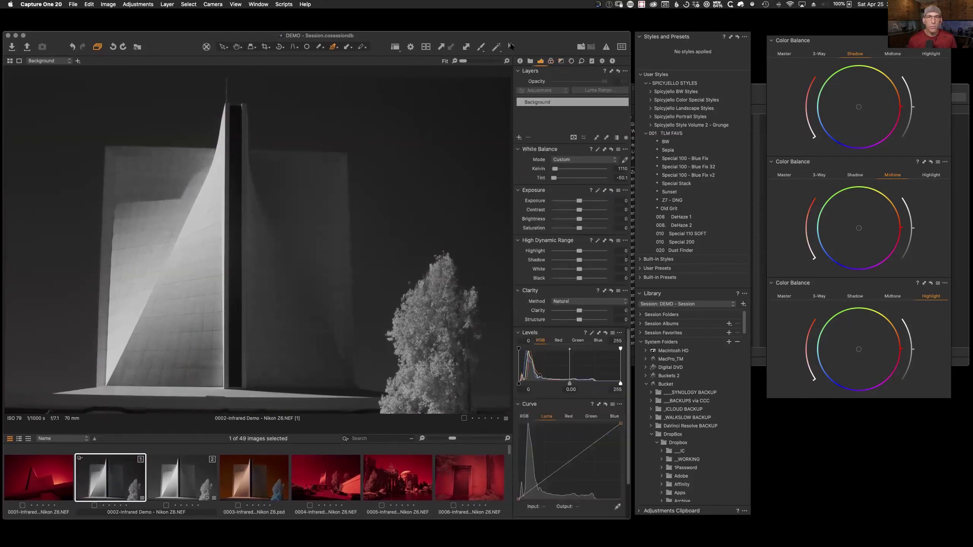
{"action": "left_click", "coordinate": [511, 47]}
{"action": "left_click", "coordinate": [550, 61]}
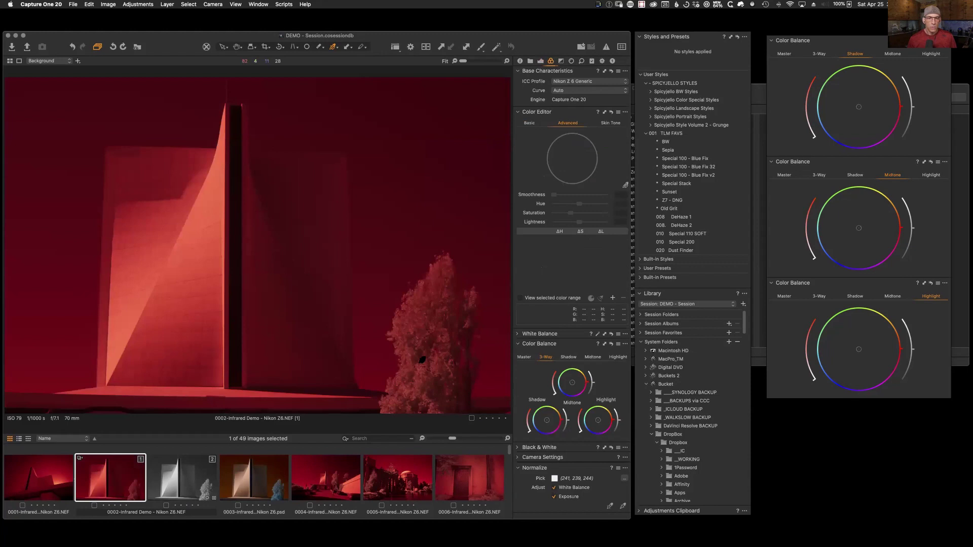
{"action": "left_click", "coordinate": [541, 61]}
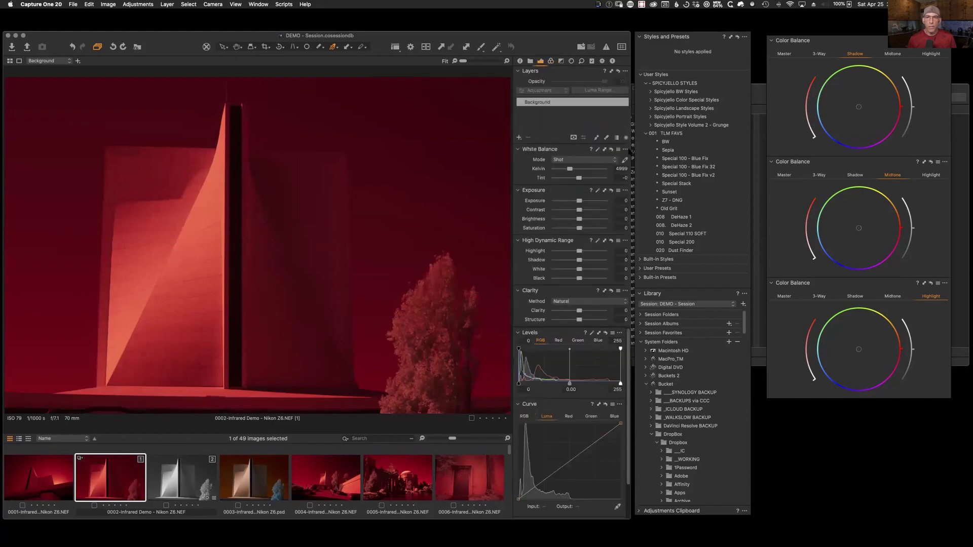
{"action": "left_click", "coordinate": [398, 283]}
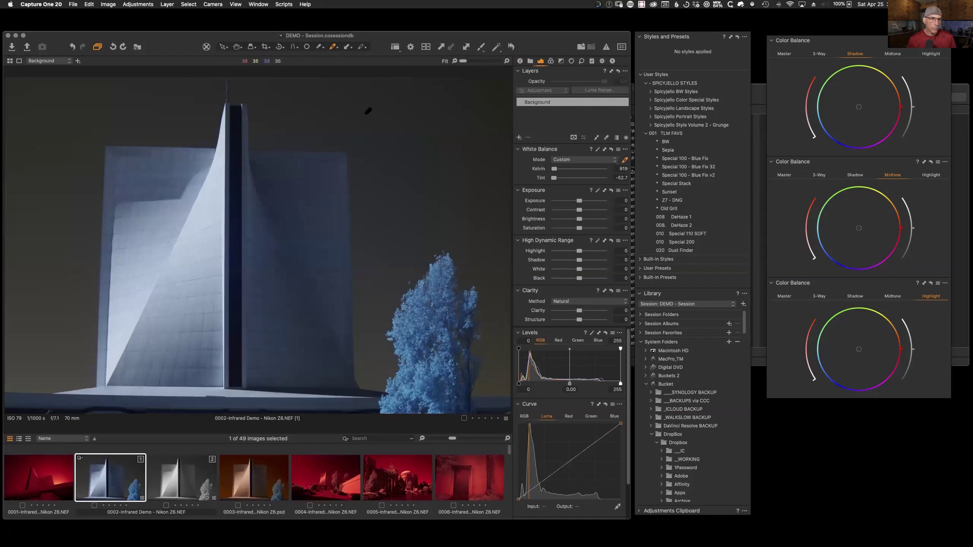
{"action": "left_click", "coordinate": [384, 257]}
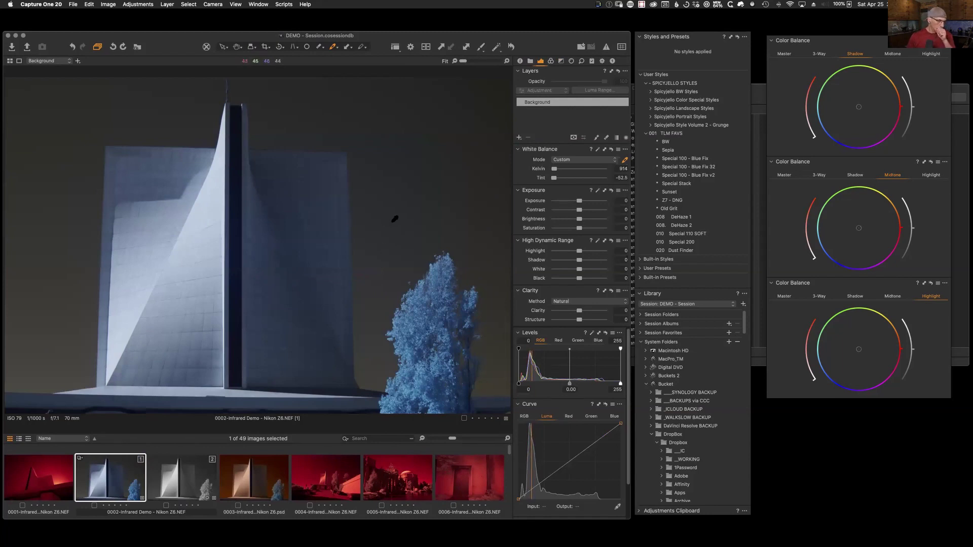
{"action": "left_click", "coordinate": [550, 61]}
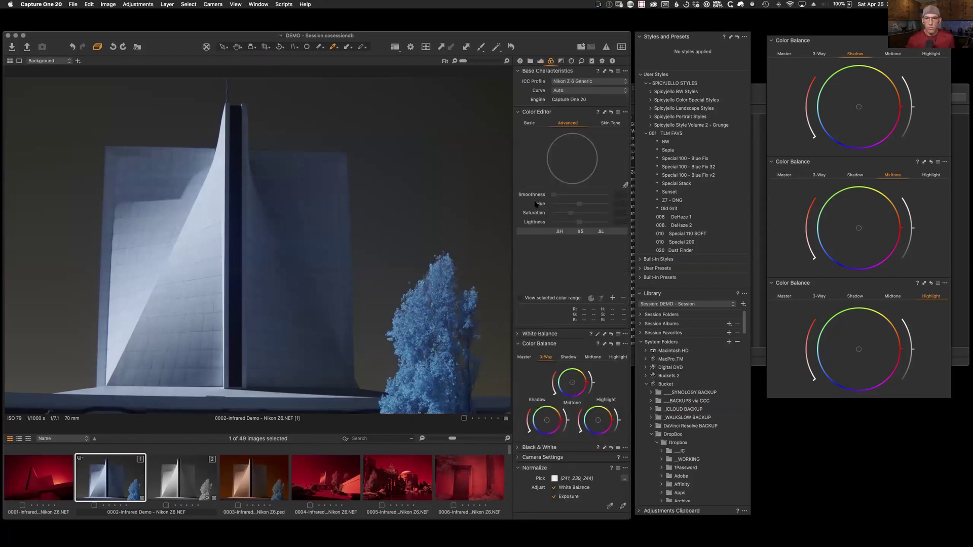
Step: Sample three tree colour ranges in the Color Editor, shifting two of them by hue 30
{"action": "left_click", "coordinate": [625, 186]}
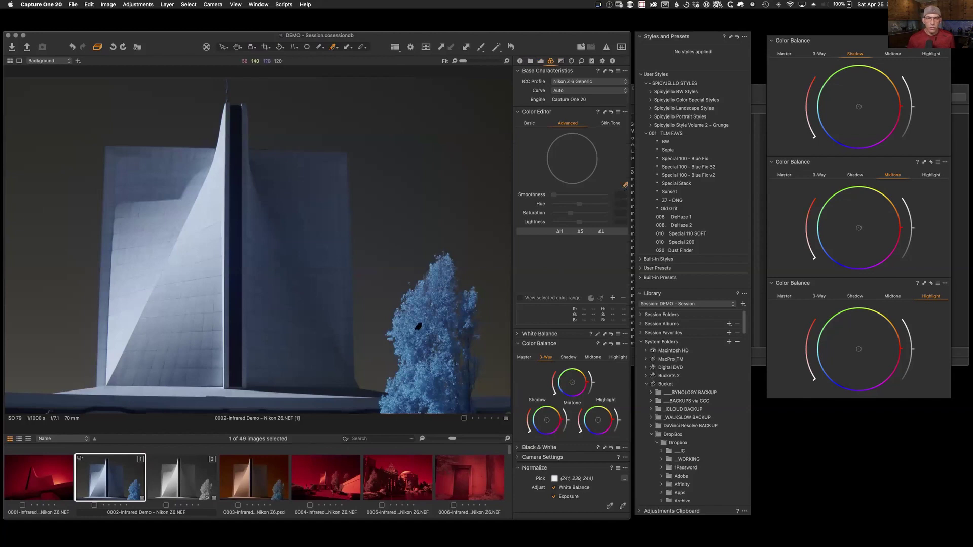
{"action": "left_click", "coordinate": [423, 319]}
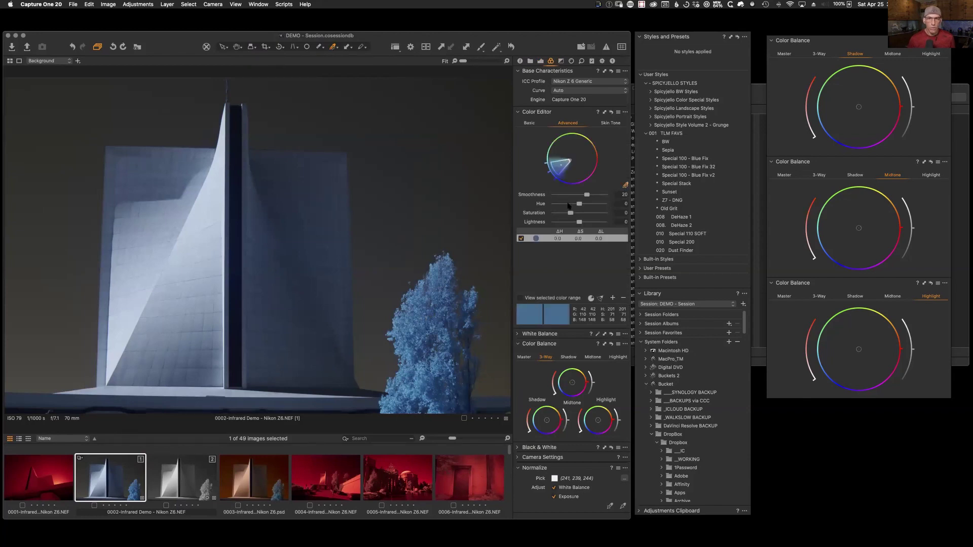
{"action": "left_click_drag", "start_coordinate": [579, 203], "coordinate": [604, 204]}
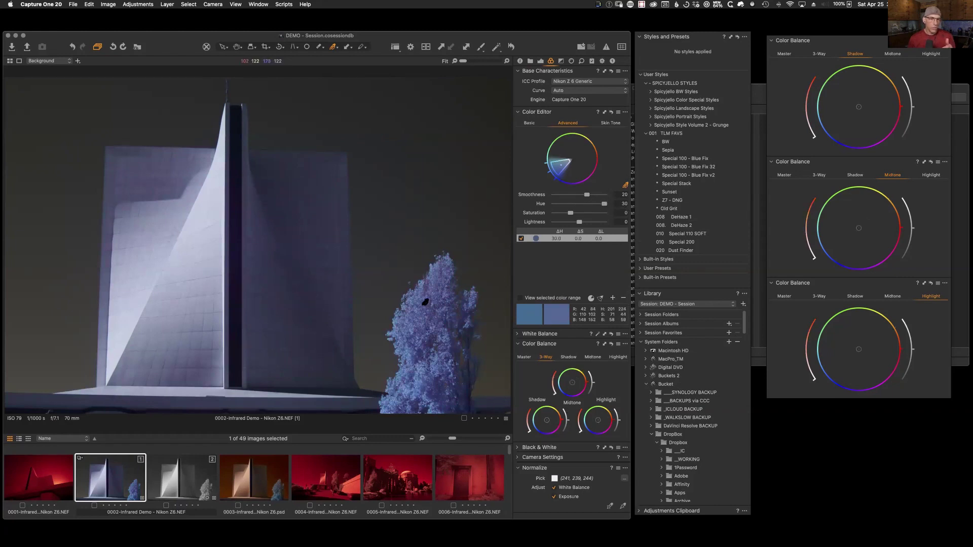
{"action": "left_click", "coordinate": [428, 317]}
{"action": "left_click_drag", "start_coordinate": [580, 203], "coordinate": [604, 204]}
{"action": "left_click", "coordinate": [447, 311]}
{"action": "left_click", "coordinate": [520, 239]}
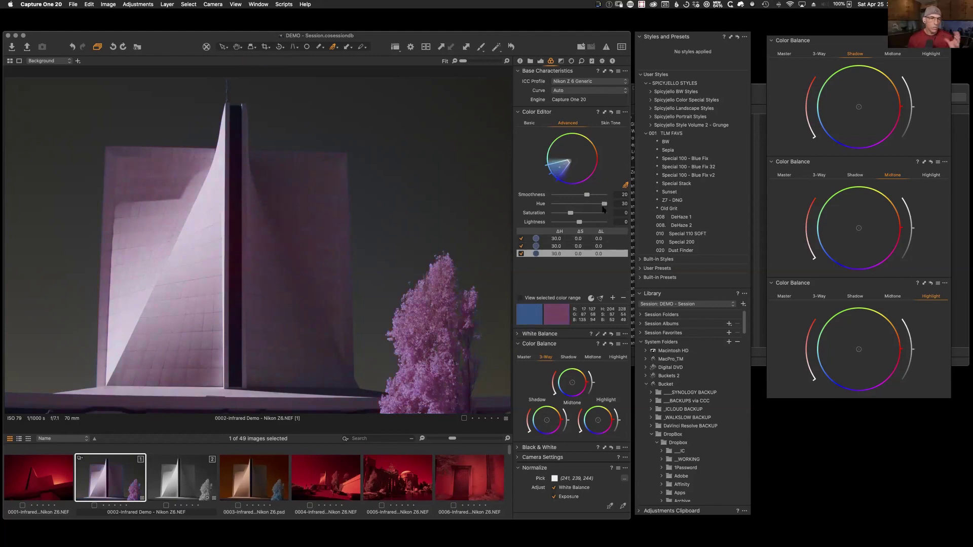
Step: Clear all Color Editor ranges, dismiss its presets menu, and sample the dark blue sky
{"action": "left_click", "coordinate": [611, 112]}
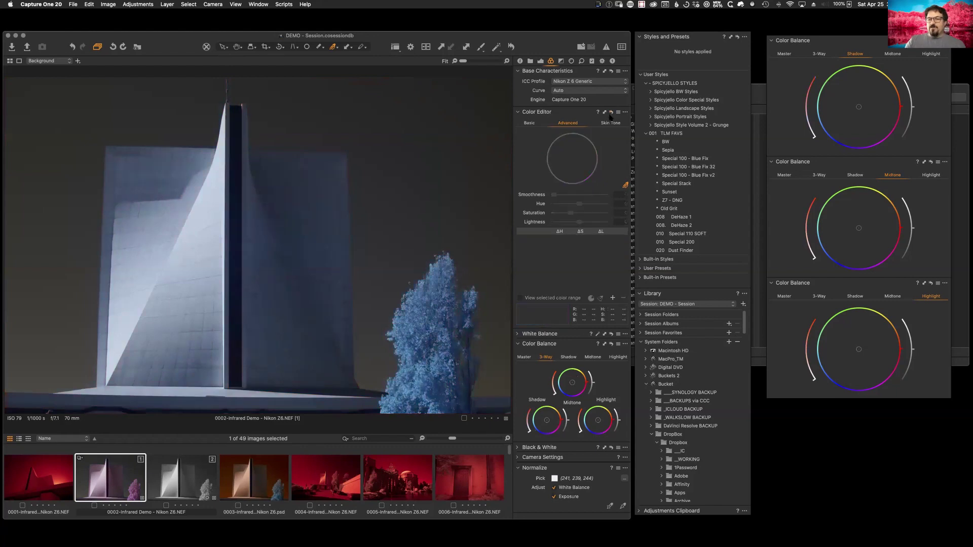
{"action": "left_click", "coordinate": [617, 113]}
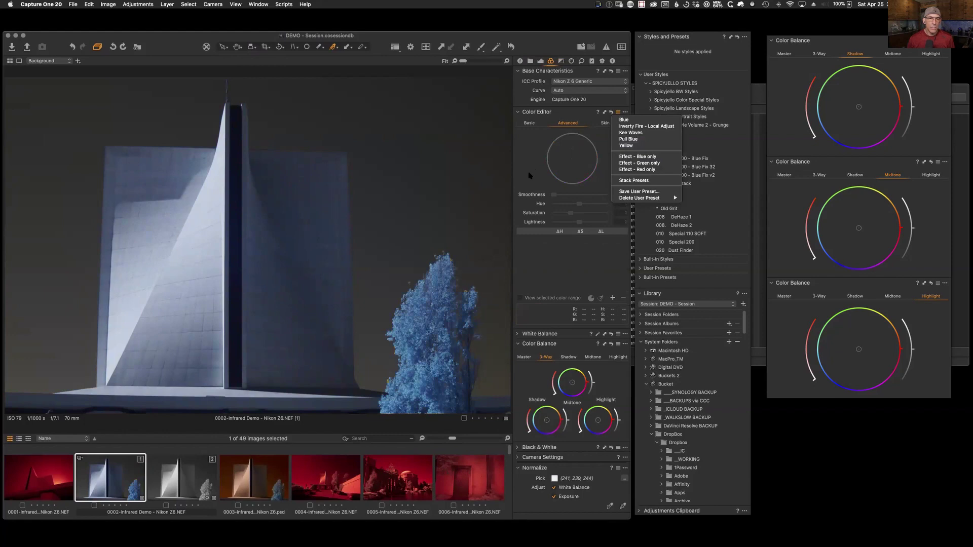
{"action": "left_click", "coordinate": [553, 188]}
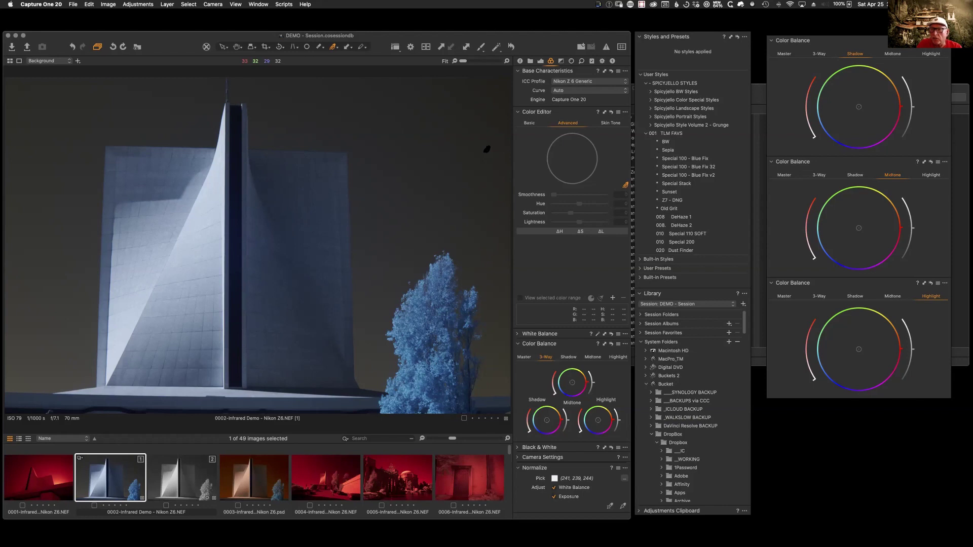
{"action": "left_click", "coordinate": [487, 149]}
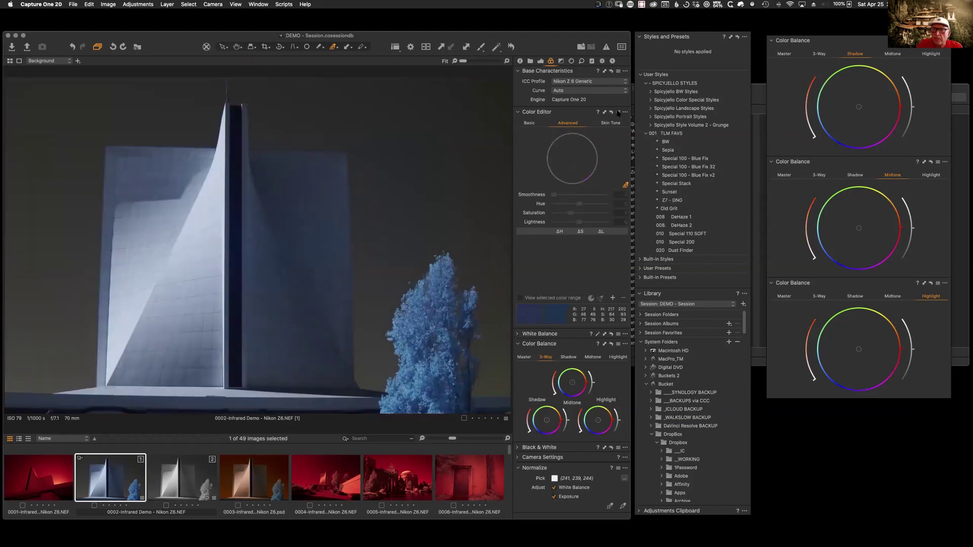
Step: Dismiss the Color Editor presets menu and compare the 0003 and 0002 infrared variants
{"action": "left_click", "coordinate": [618, 112]}
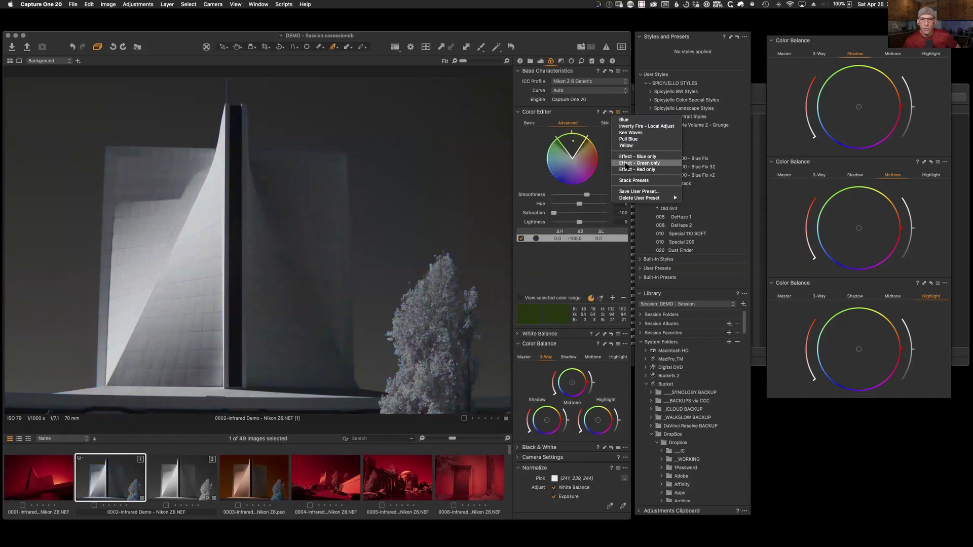
{"action": "mouse_move", "coordinate": [626, 199]}
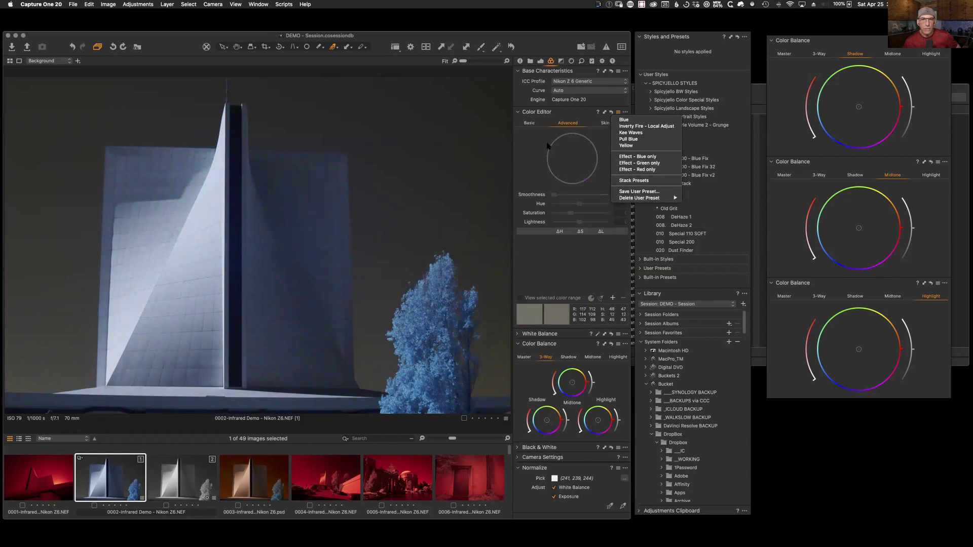
{"action": "key", "text": "Escape"}
{"action": "left_click", "coordinate": [266, 479]}
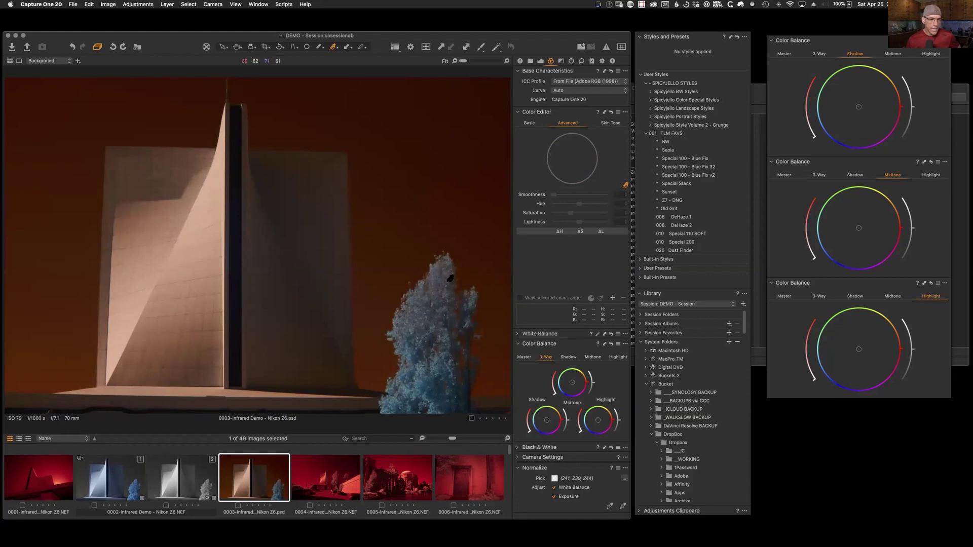
{"action": "left_click", "coordinate": [191, 469]}
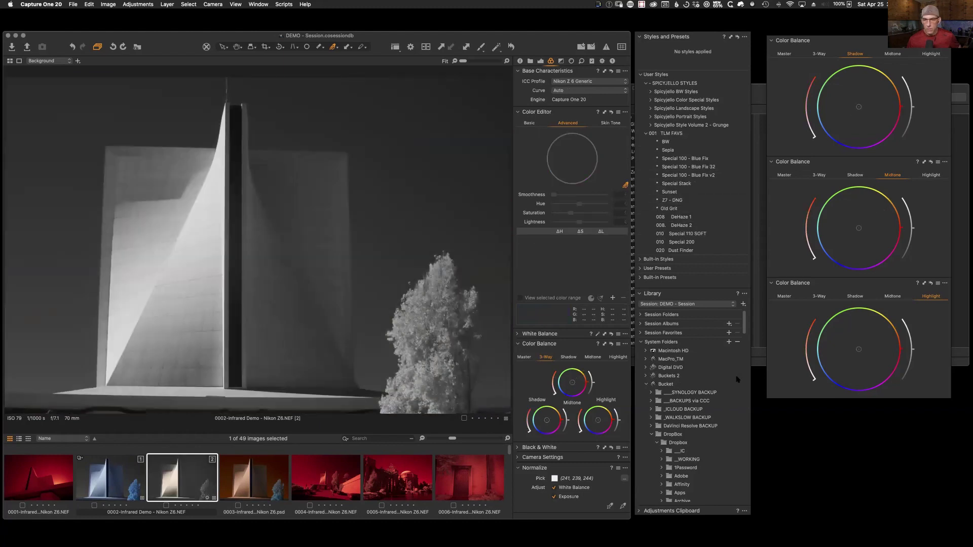
Step: Scroll the Library panel down and open the Fly folder
{"action": "scroll", "coordinate": [739, 379], "scroll_direction": "down", "scroll_amount": 15}
{"action": "scroll", "coordinate": [746, 378], "scroll_direction": "down", "scroll_amount": 5}
{"action": "left_click_drag", "start_coordinate": [670, 375], "coordinate": [692, 330]}
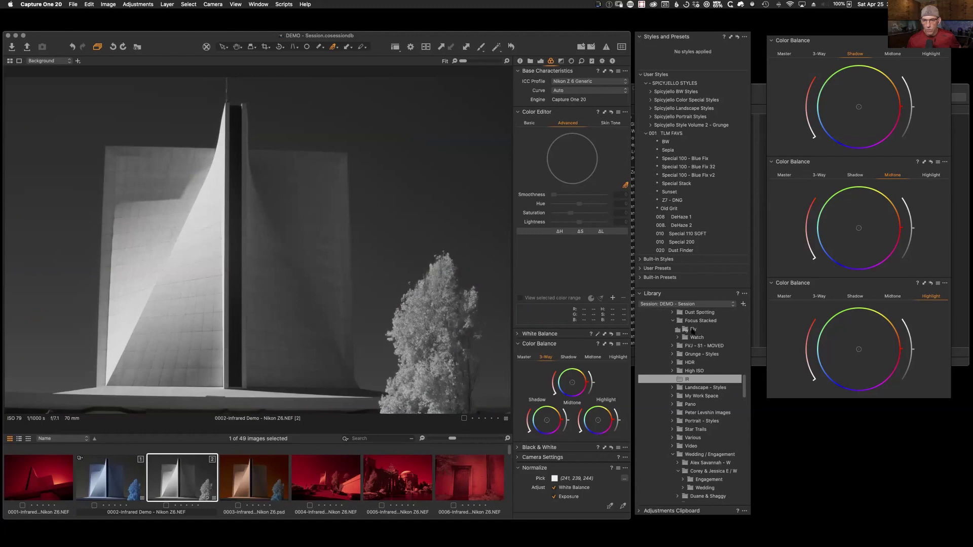
{"action": "left_click", "coordinate": [679, 330]}
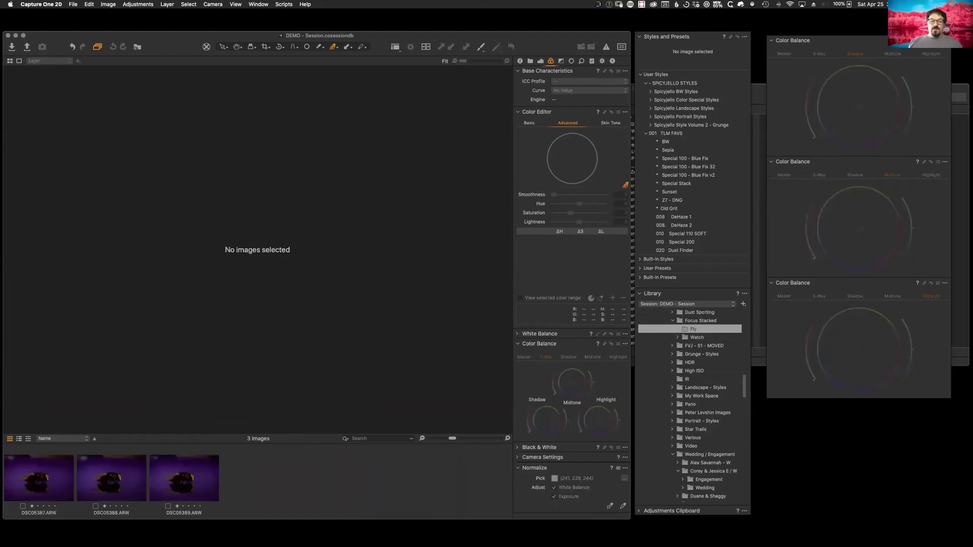
Step: Select the DSC05389 fly photo and raise its Exposure slider to brighten it
{"action": "left_click", "coordinate": [184, 478]}
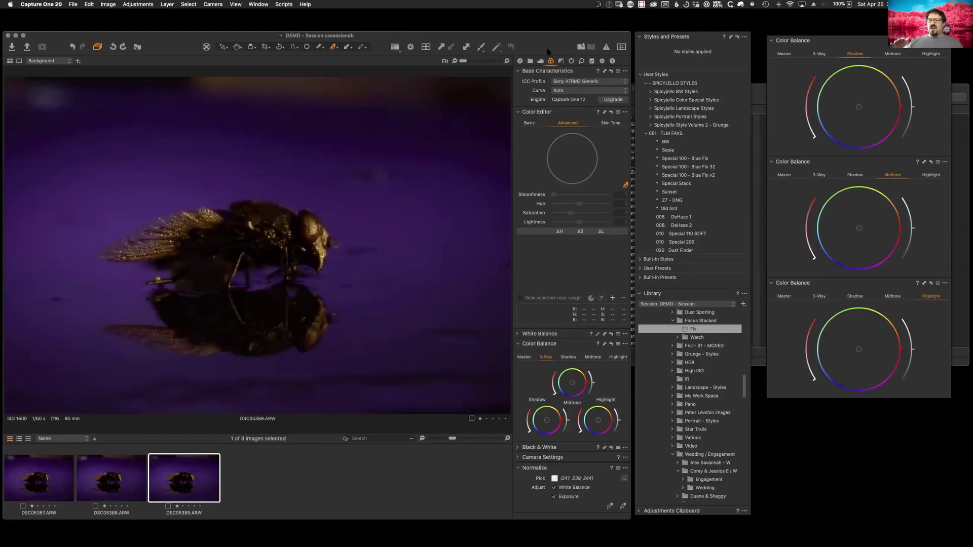
{"action": "left_click", "coordinate": [530, 61]}
{"action": "left_click", "coordinate": [540, 62]}
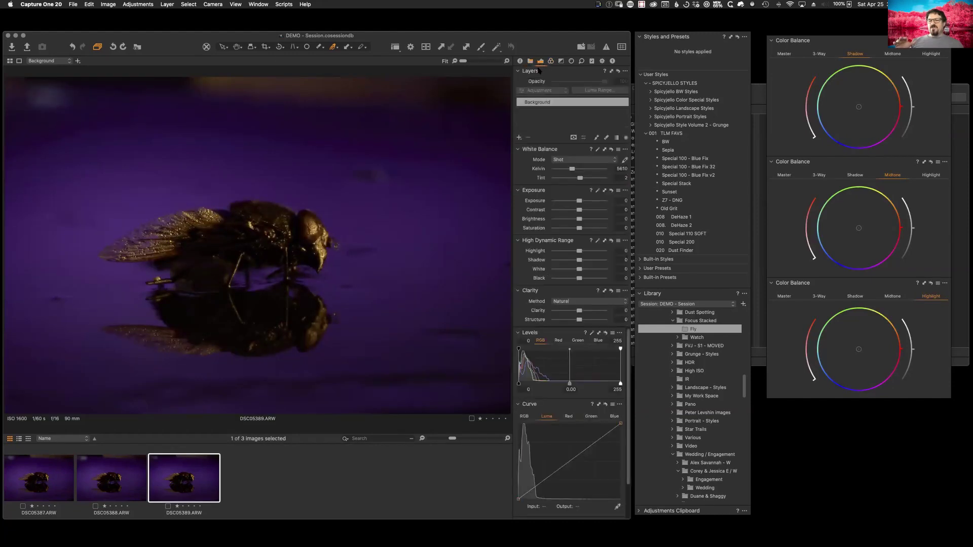
{"action": "left_click_drag", "start_coordinate": [578, 202], "coordinate": [591, 201]}
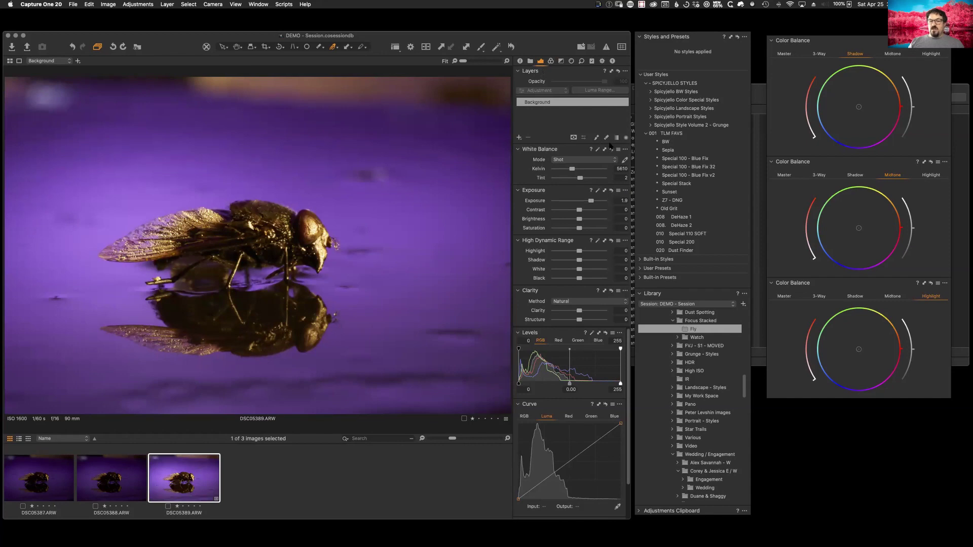
{"action": "left_click", "coordinate": [550, 61]}
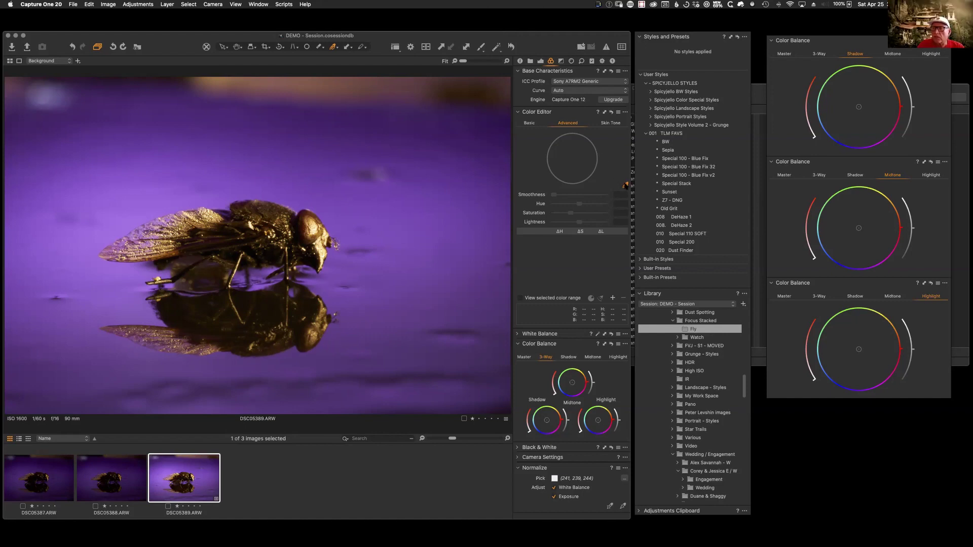
Step: Sample the fly's purple background as a colour range, preview it alone, then open Landscape - Styles
{"action": "left_click", "coordinate": [433, 260]}
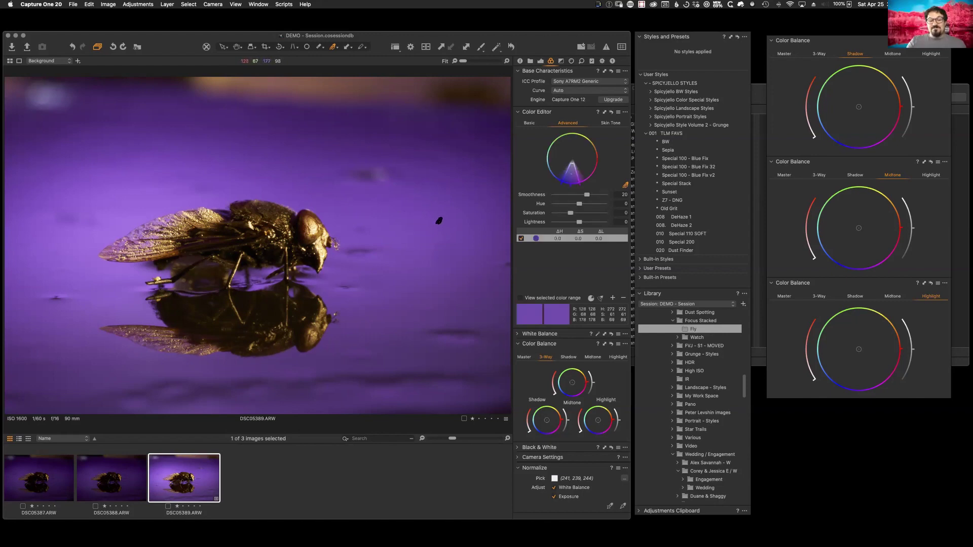
{"action": "left_click", "coordinate": [521, 298]}
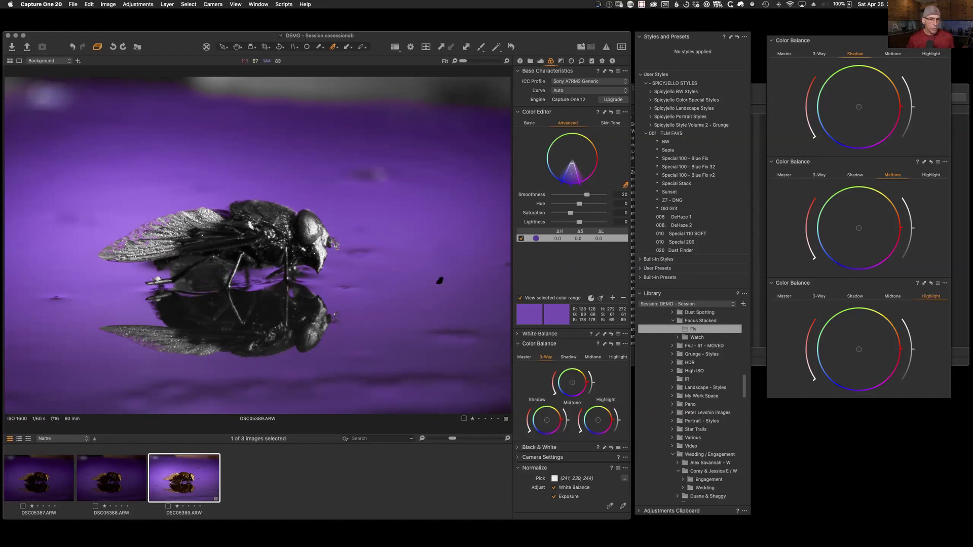
{"action": "left_click", "coordinate": [519, 298]}
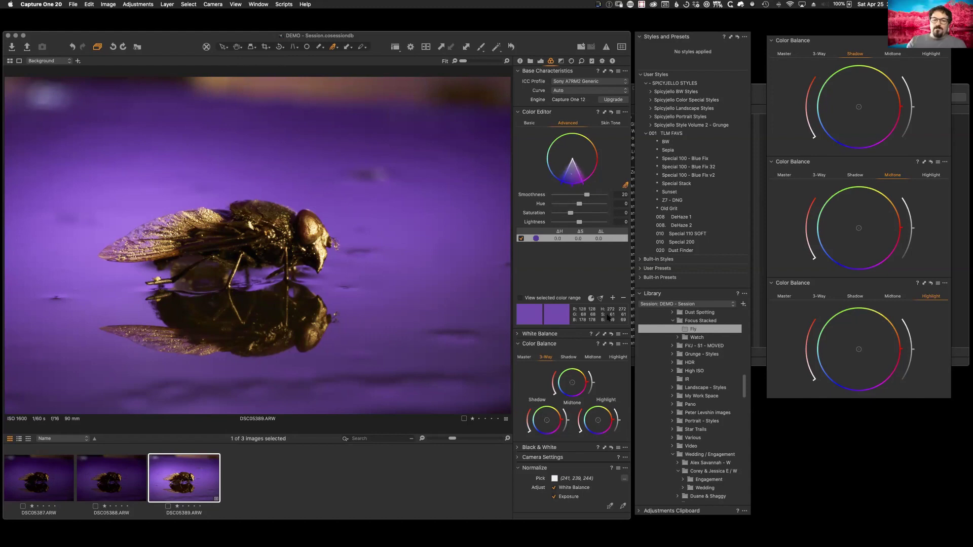
{"action": "left_click", "coordinate": [591, 298]}
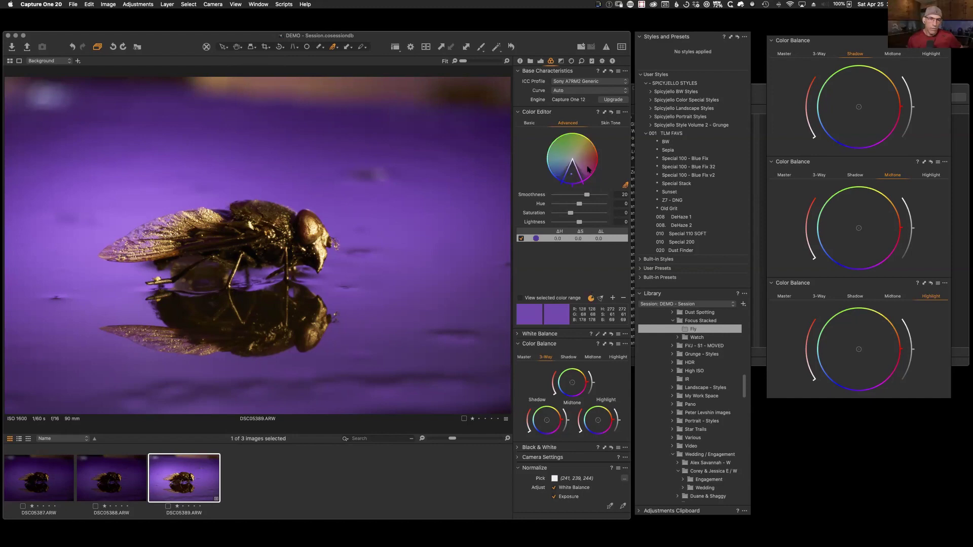
{"action": "left_click", "coordinate": [521, 298]}
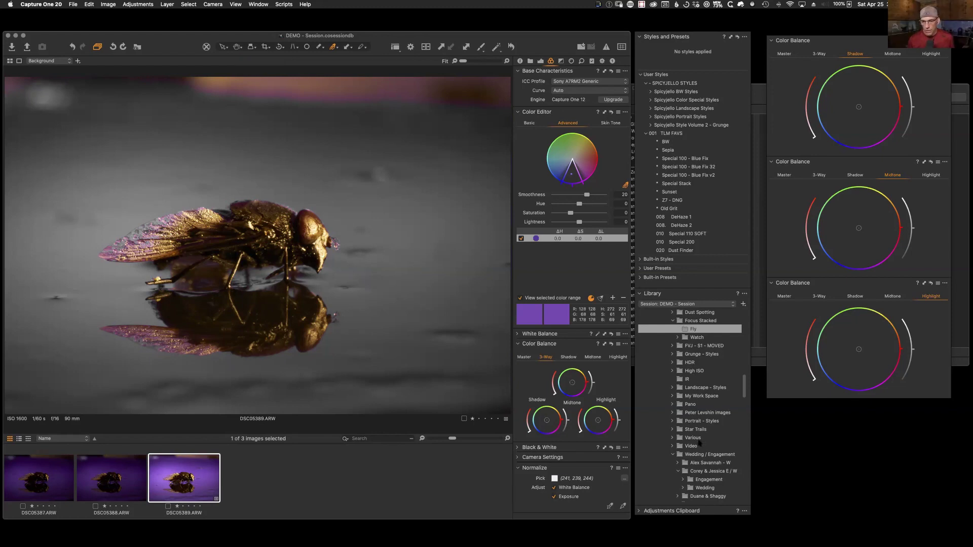
{"action": "left_click", "coordinate": [697, 388]}
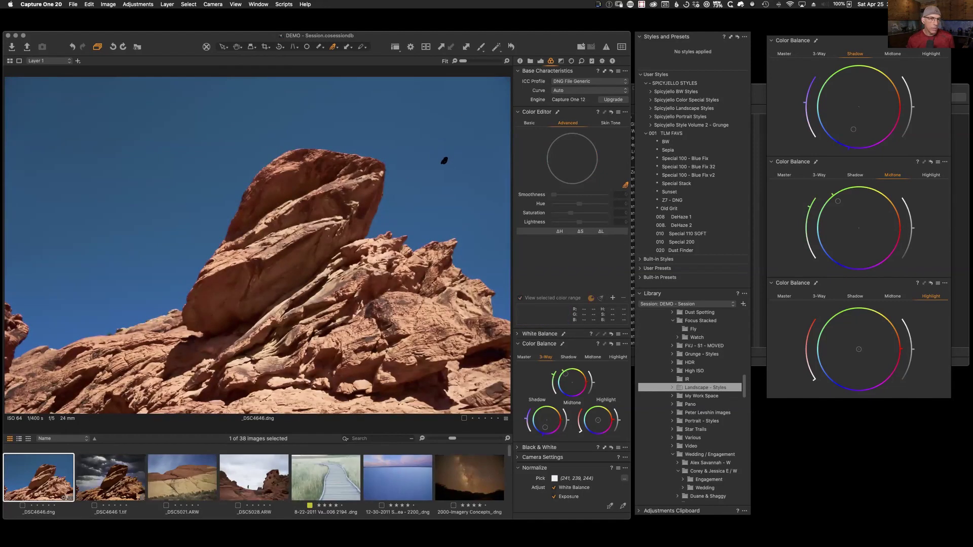
Step: Sample the blue sky and the tan rock of _DSC5021.ARW as Color Editor ranges, previewing the selection
{"action": "left_click", "coordinate": [452, 183]}
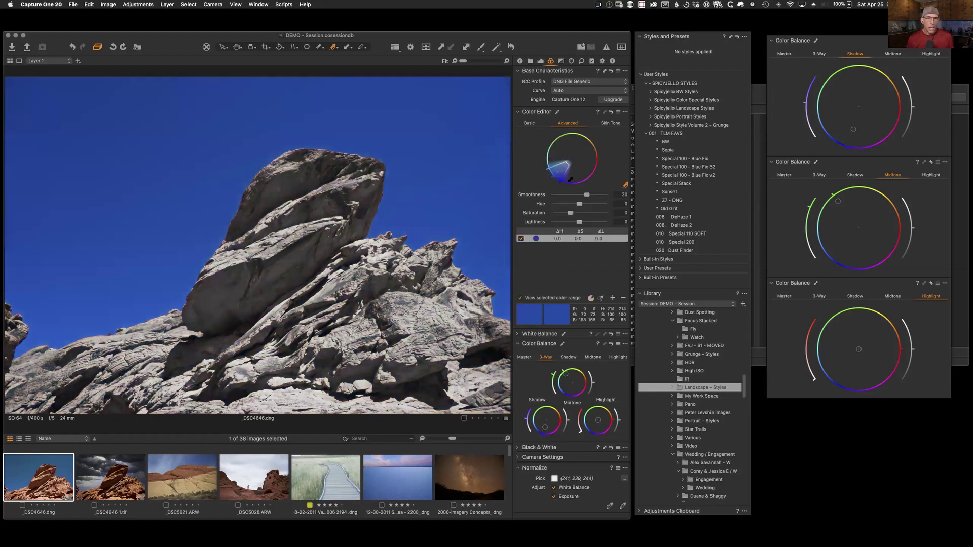
{"action": "left_click", "coordinate": [592, 298]}
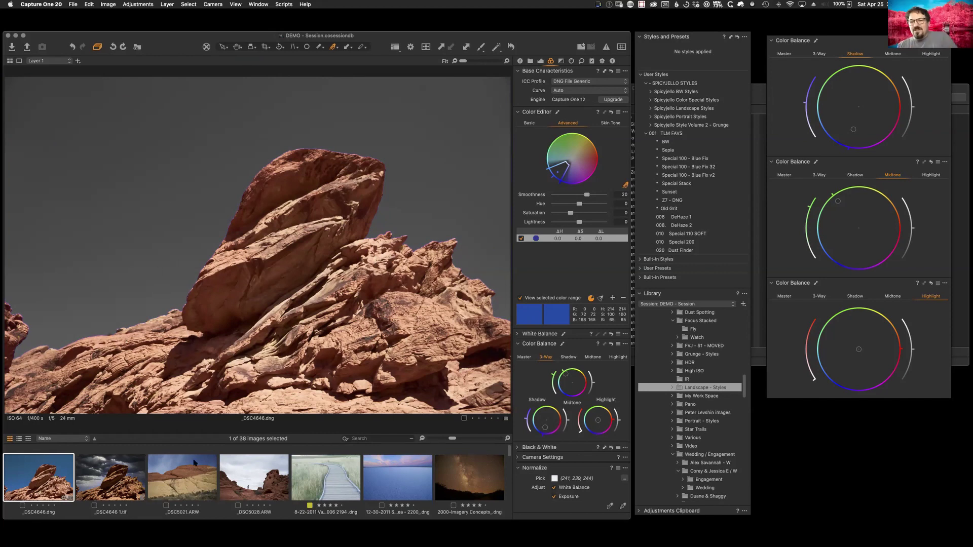
{"action": "left_click", "coordinate": [195, 471]}
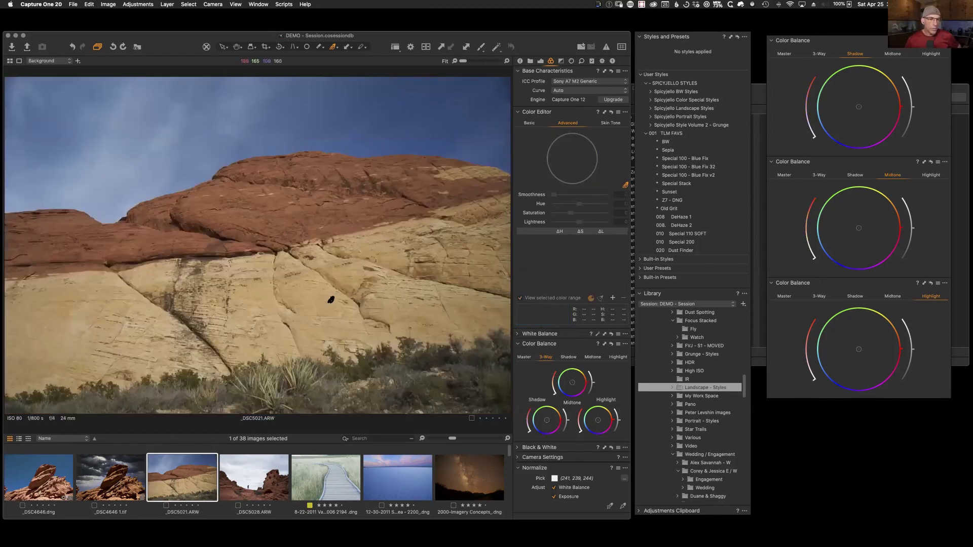
{"action": "left_click", "coordinate": [334, 303]}
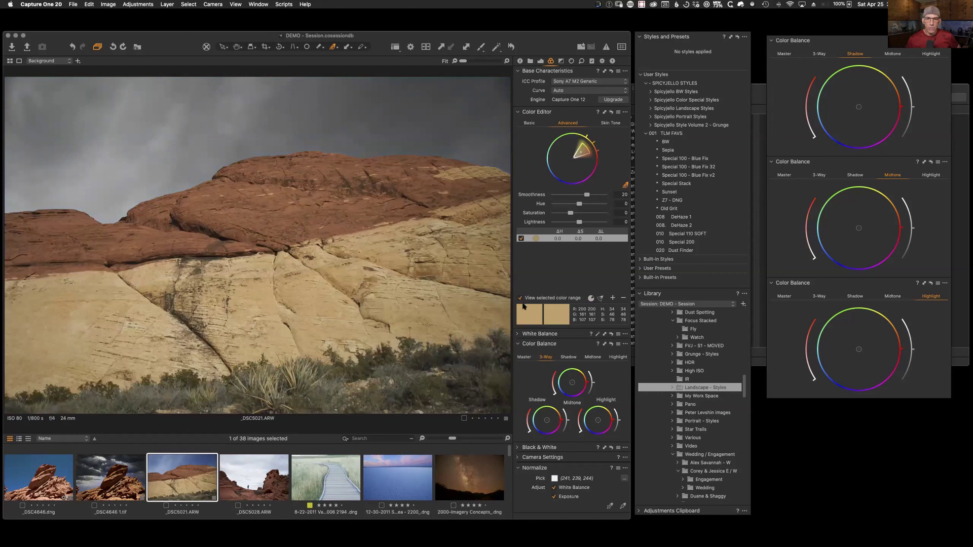
{"action": "left_click", "coordinate": [520, 298]}
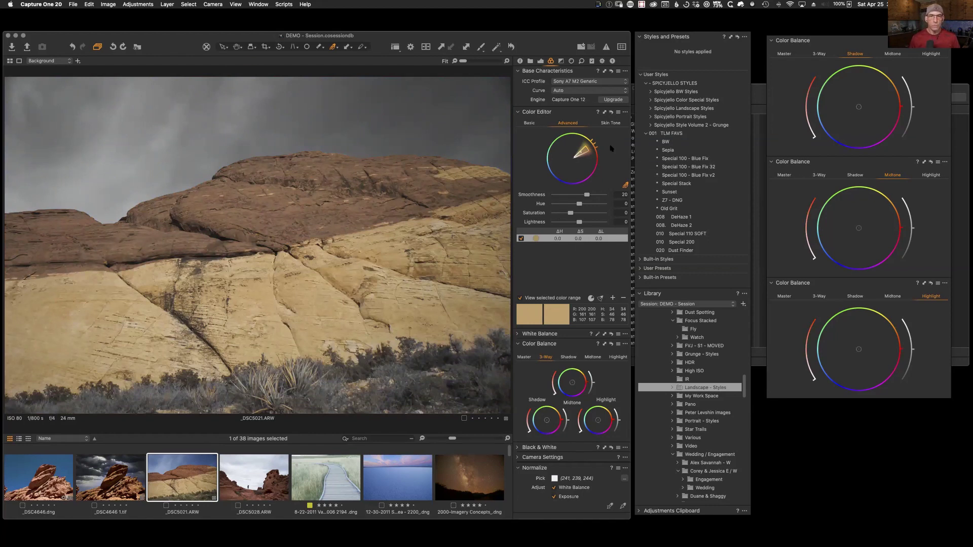
Step: Open the Various folder of photos in the Library
{"action": "left_click_drag", "start_coordinate": [546, 36], "coordinate": [550, 36]}
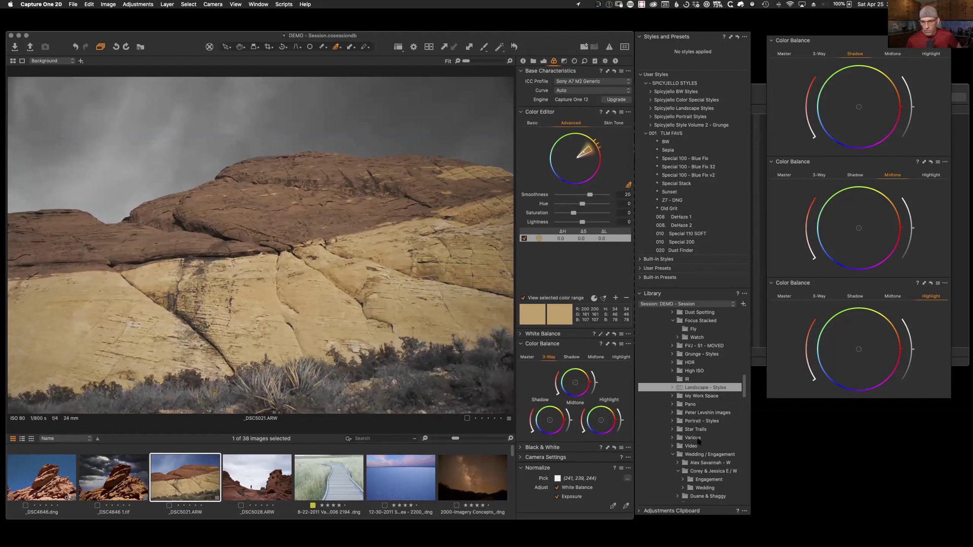
{"action": "left_click", "coordinate": [697, 440]}
{"action": "left_click_drag", "start_coordinate": [514, 484], "coordinate": [511, 512]}
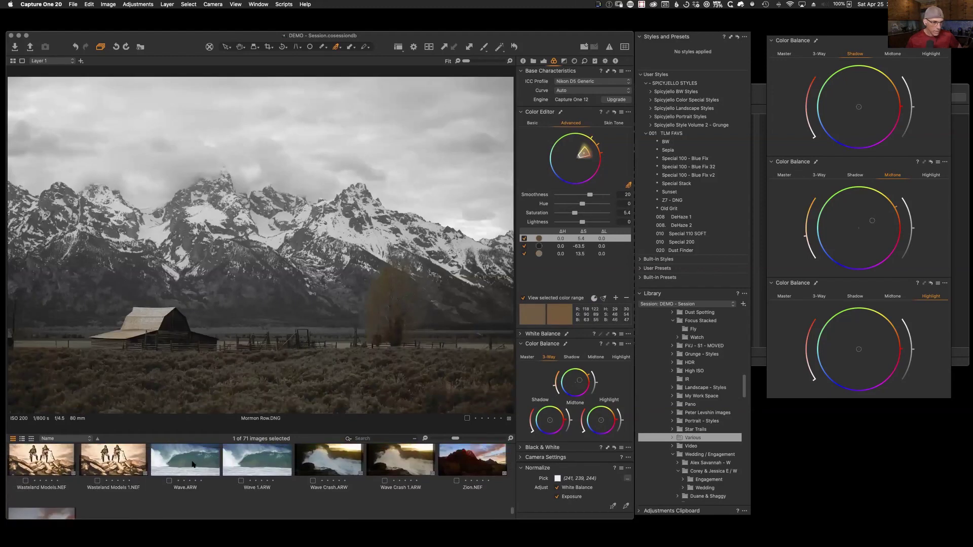
Step: Open Wave.ARW and set its white balance to 5643 K and saturation to 48
{"action": "left_click", "coordinate": [193, 465]}
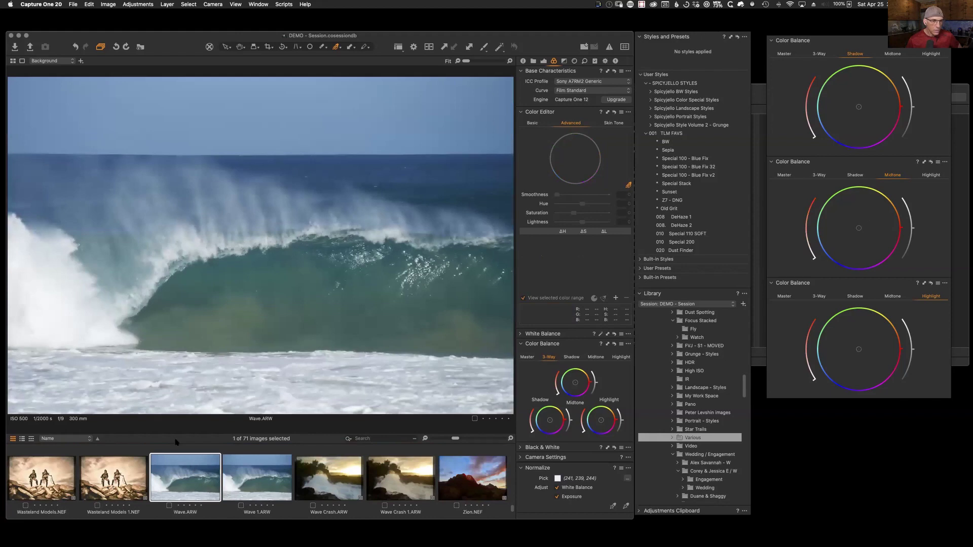
{"action": "left_click", "coordinate": [199, 482]}
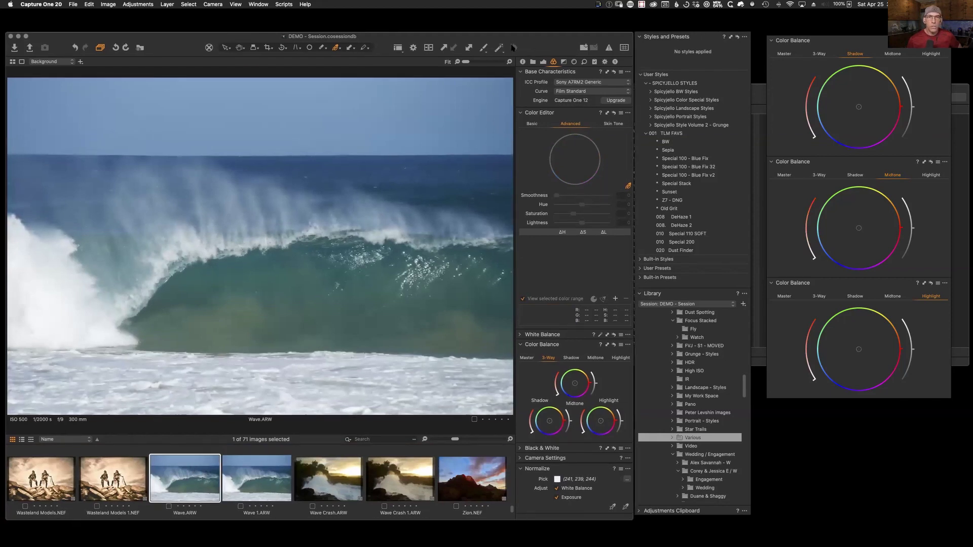
{"action": "left_click", "coordinate": [543, 62]}
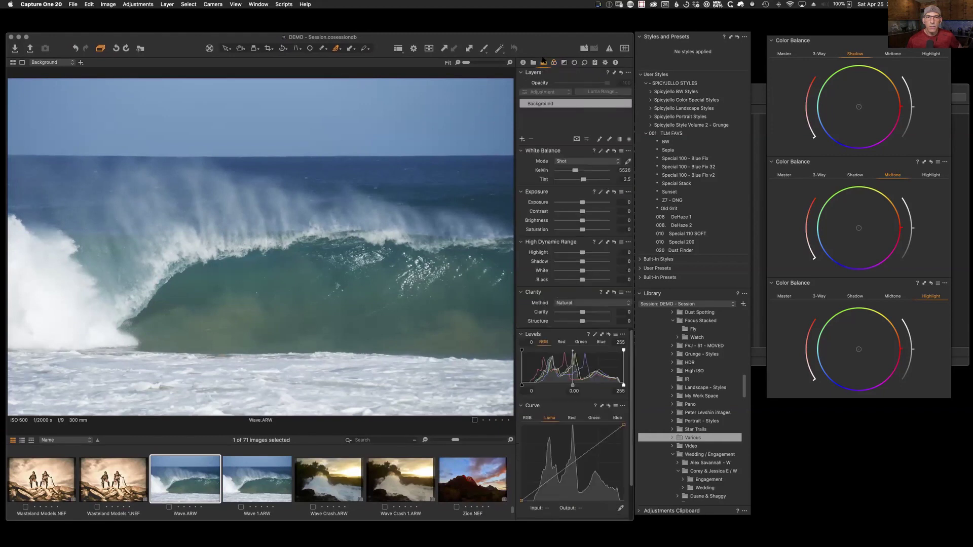
{"action": "left_click_drag", "start_coordinate": [584, 171], "coordinate": [577, 171]}
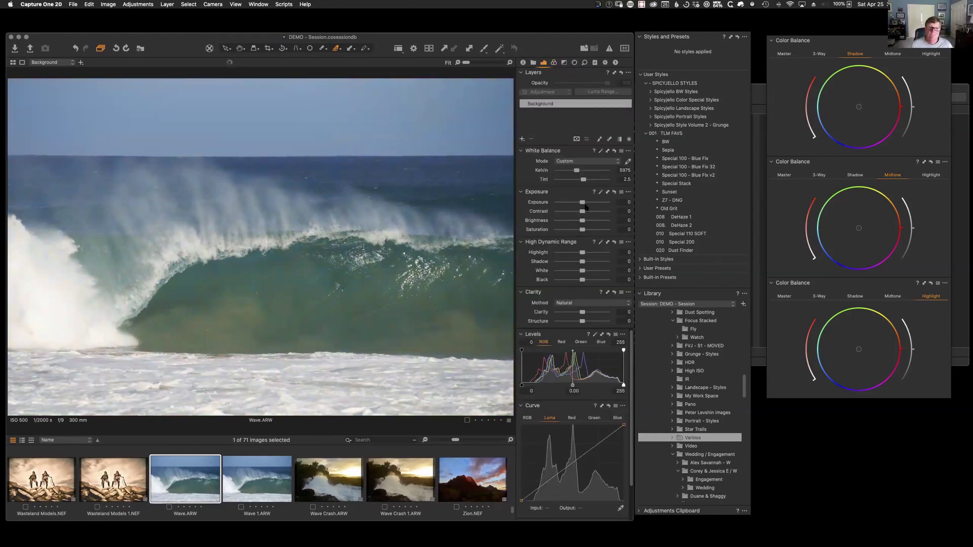
{"action": "left_click_drag", "start_coordinate": [582, 229], "coordinate": [593, 232]}
{"action": "left_click_drag", "start_coordinate": [577, 171], "coordinate": [575, 173]}
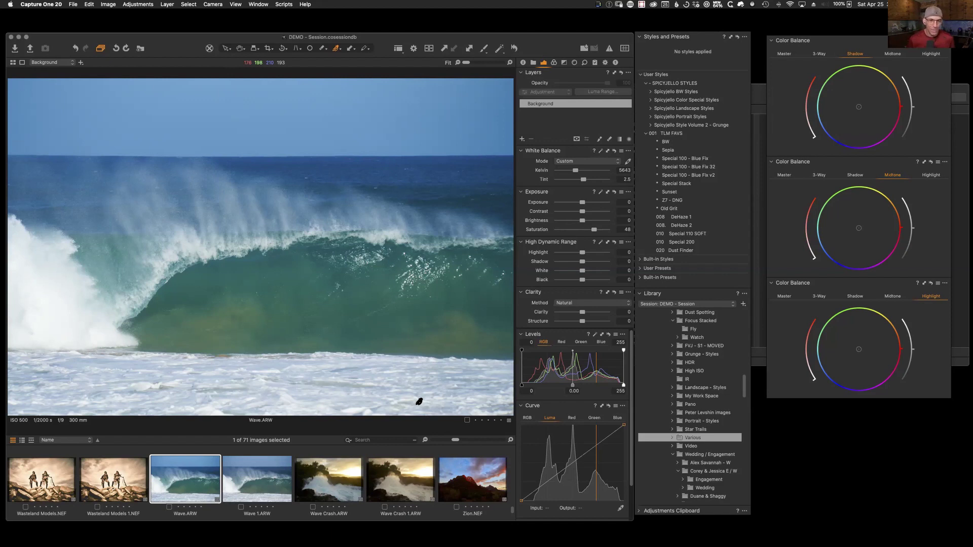
{"action": "left_click", "coordinate": [554, 63]}
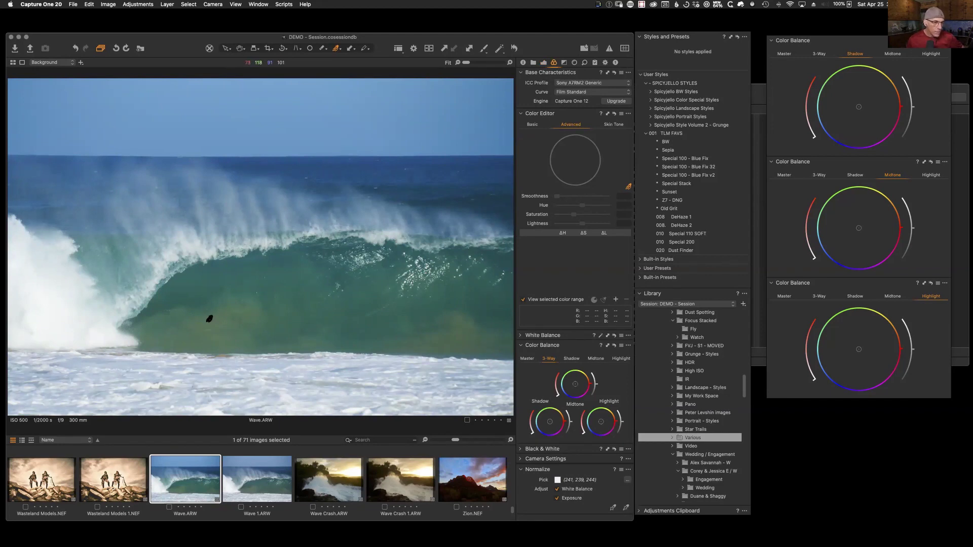
Step: Sample the wave's green water and create a masked layer from that colour selection
{"action": "left_click", "coordinate": [209, 319]}
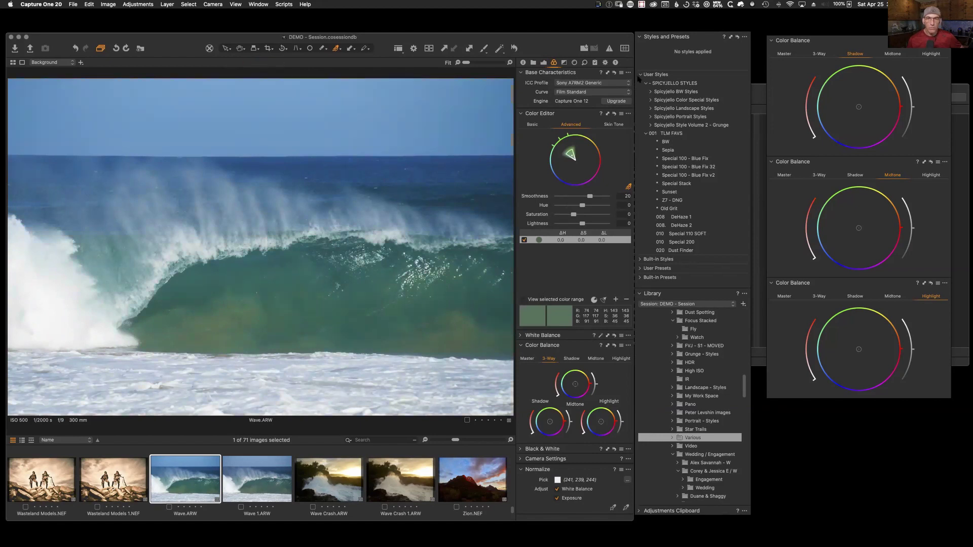
{"action": "left_click", "coordinate": [627, 115]}
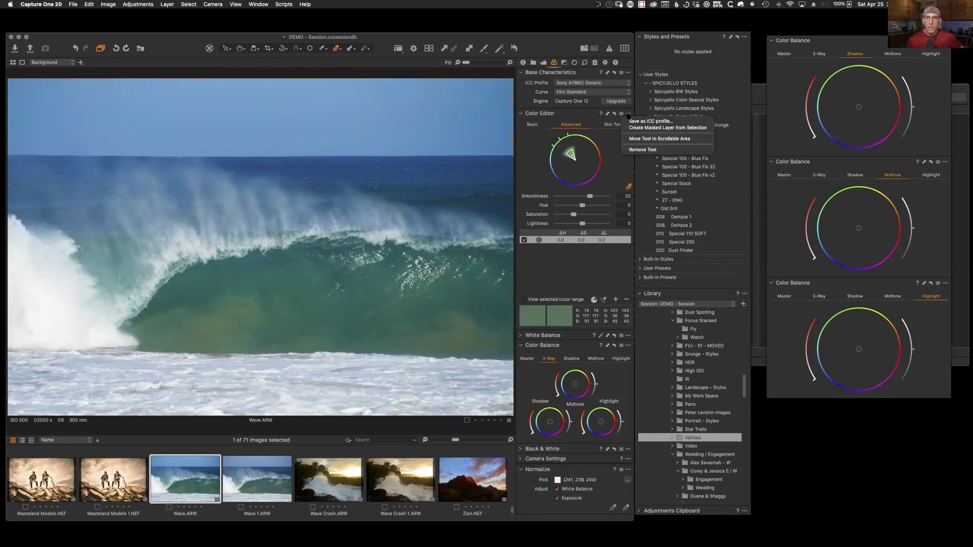
{"action": "left_click", "coordinate": [656, 130]}
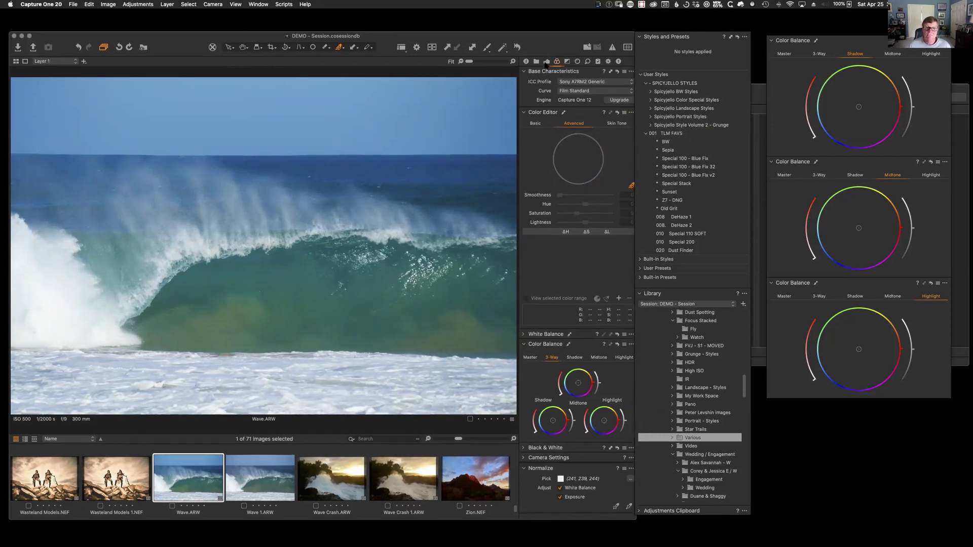
{"action": "left_click", "coordinate": [546, 61]}
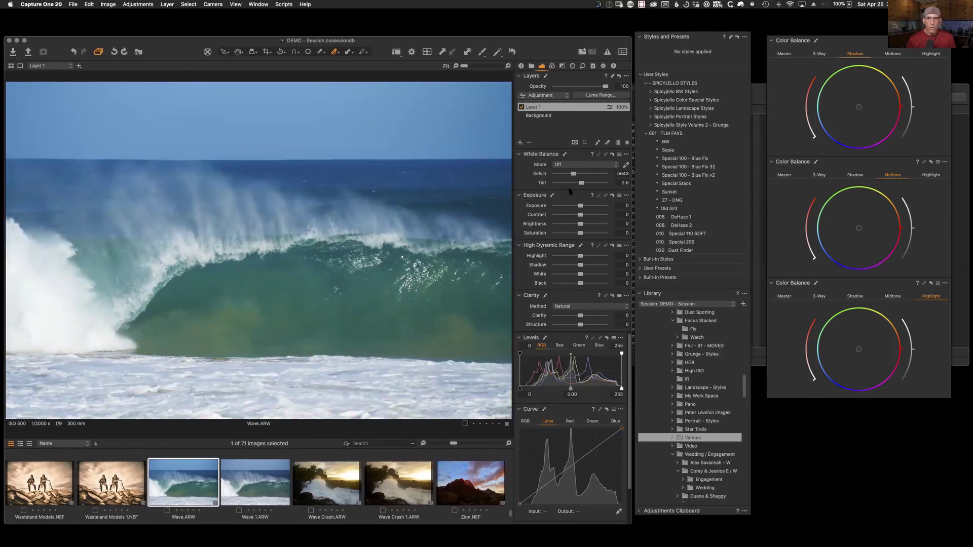
{"action": "left_click", "coordinate": [551, 66]}
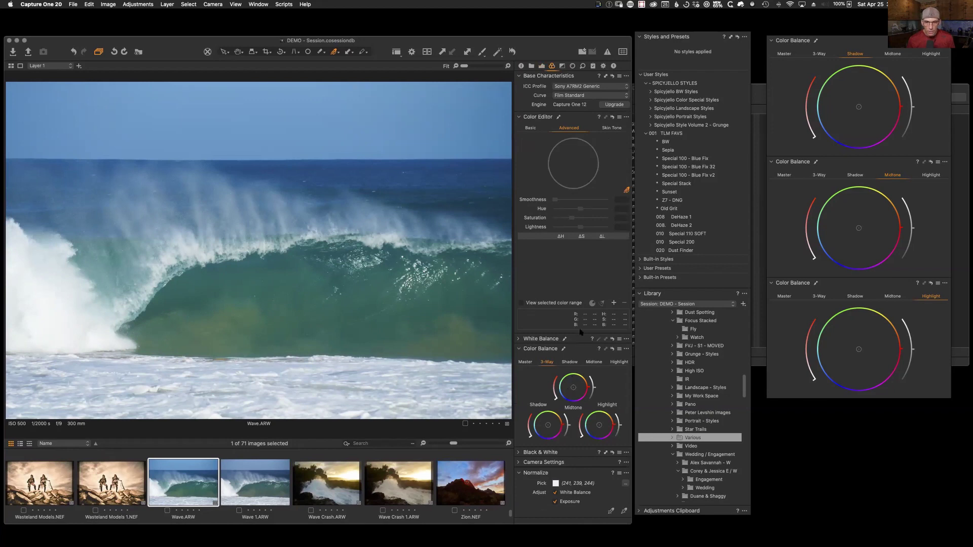
Step: In the Basic Color Editor, pick the wave's green-cyan and shift its hue toward blue-green
{"action": "left_click", "coordinate": [531, 128]}
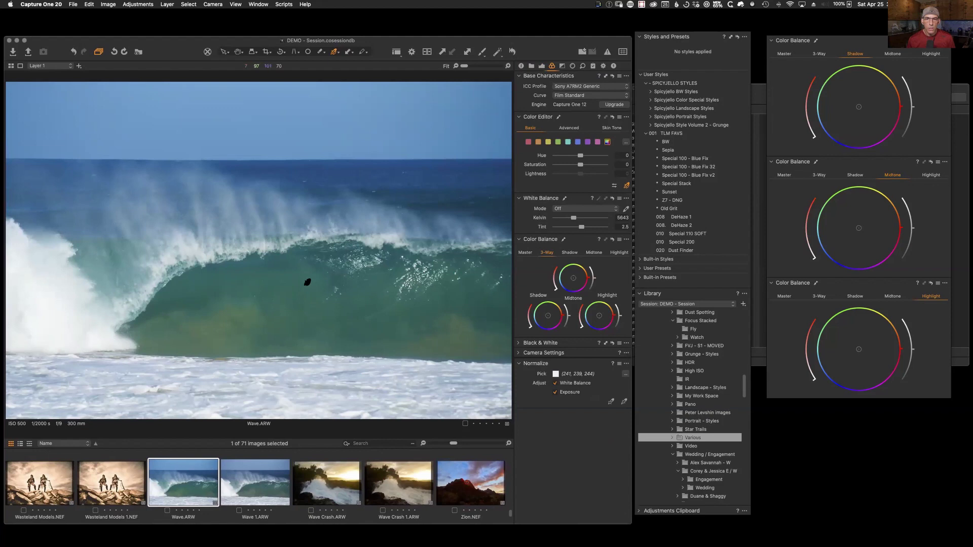
{"action": "left_click_drag", "start_coordinate": [212, 322], "coordinate": [177, 325]}
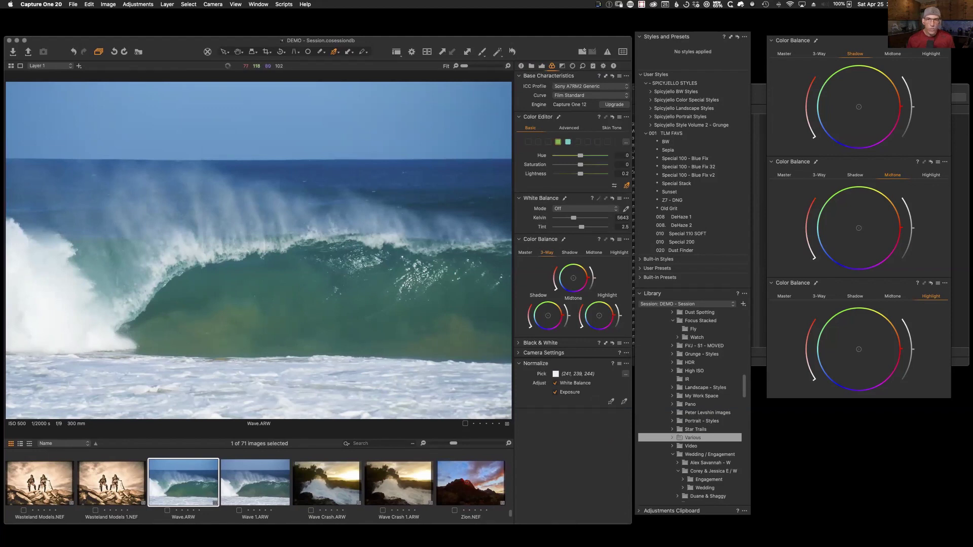
{"action": "left_click_drag", "start_coordinate": [580, 155], "coordinate": [572, 174]}
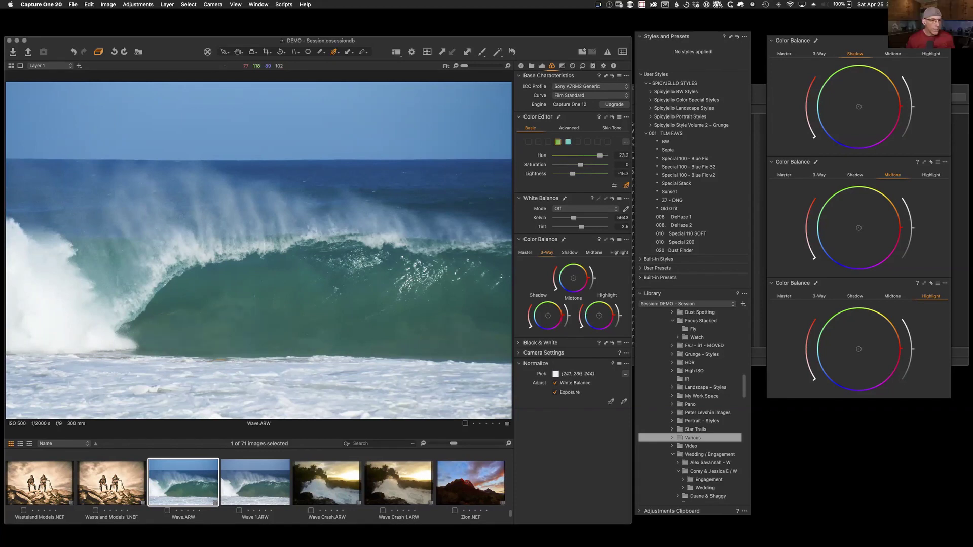
Step: Compare the edited Wave.ARW against the unedited Wave 1.ARW shot
{"action": "left_click", "coordinate": [274, 484]}
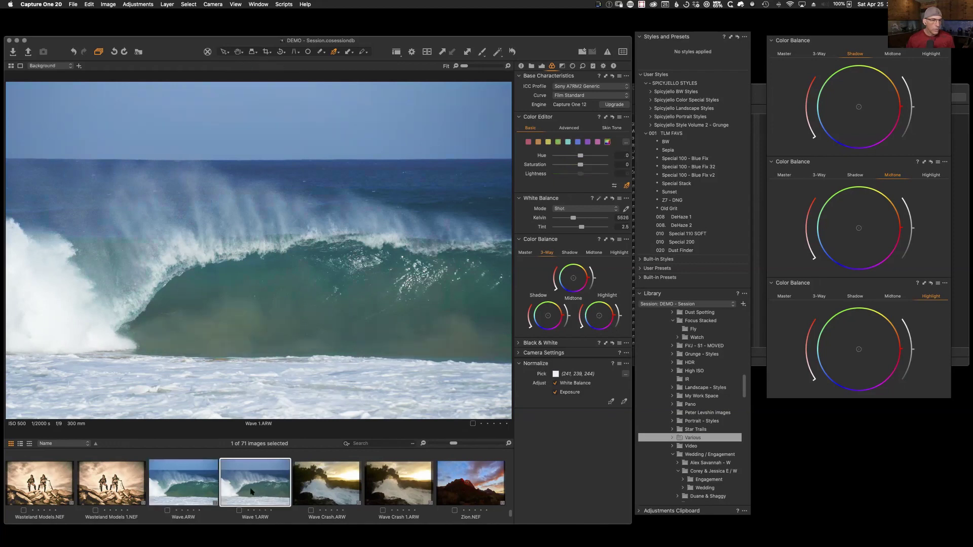
{"action": "left_click", "coordinate": [186, 479]}
{"action": "left_click", "coordinate": [250, 482]}
{"action": "left_click", "coordinate": [193, 465]}
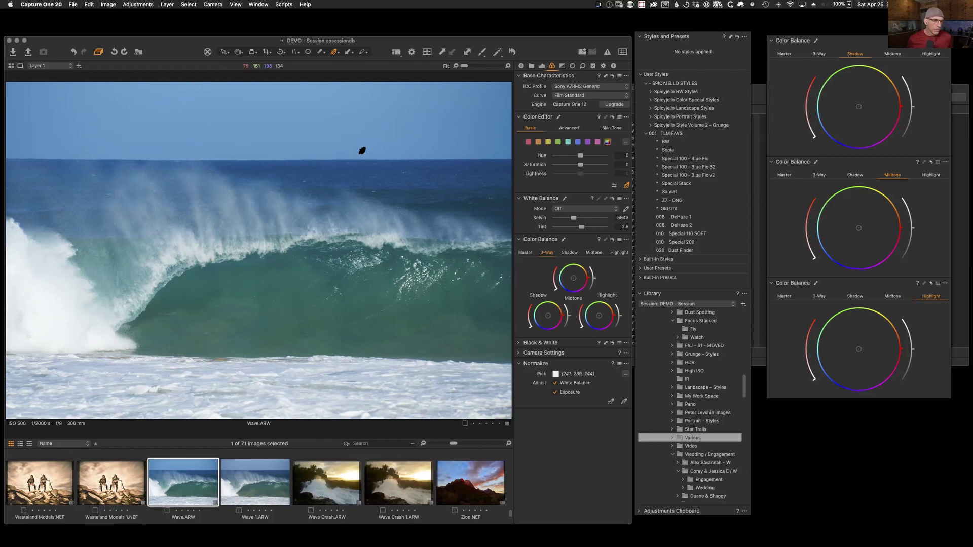
{"action": "left_click_drag", "start_coordinate": [509, 513], "coordinate": [519, 483]}
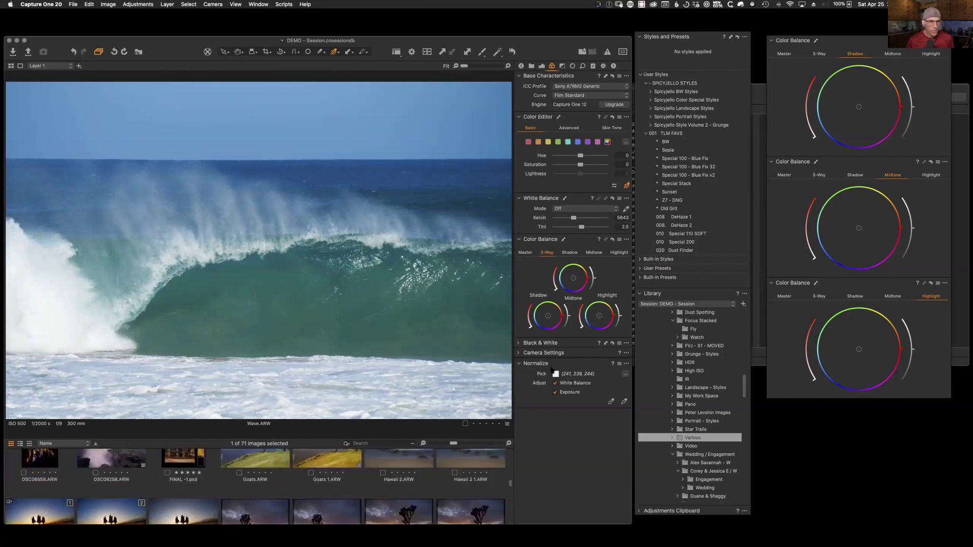
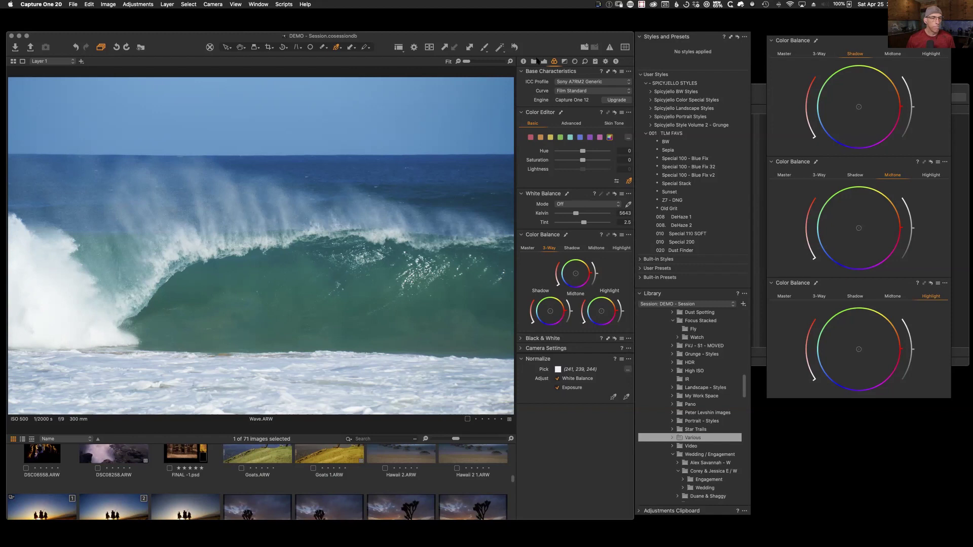
Step: Show the session as a thumbnail grid and loupe-inspect old guy beach, Red Rock, Tufa and Wasteland Models 1
{"action": "key", "text": "alt+super+v"}
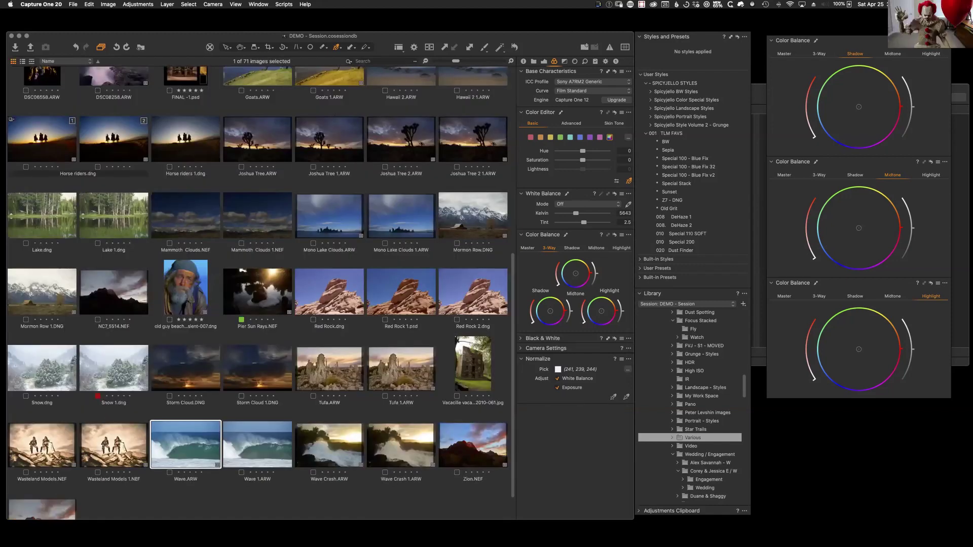
{"action": "left_click_drag", "start_coordinate": [185, 279], "coordinate": [276, 287]}
{"action": "left_click_drag", "start_coordinate": [339, 285], "coordinate": [337, 288]}
{"action": "left_click_drag", "start_coordinate": [322, 359], "coordinate": [323, 359]}
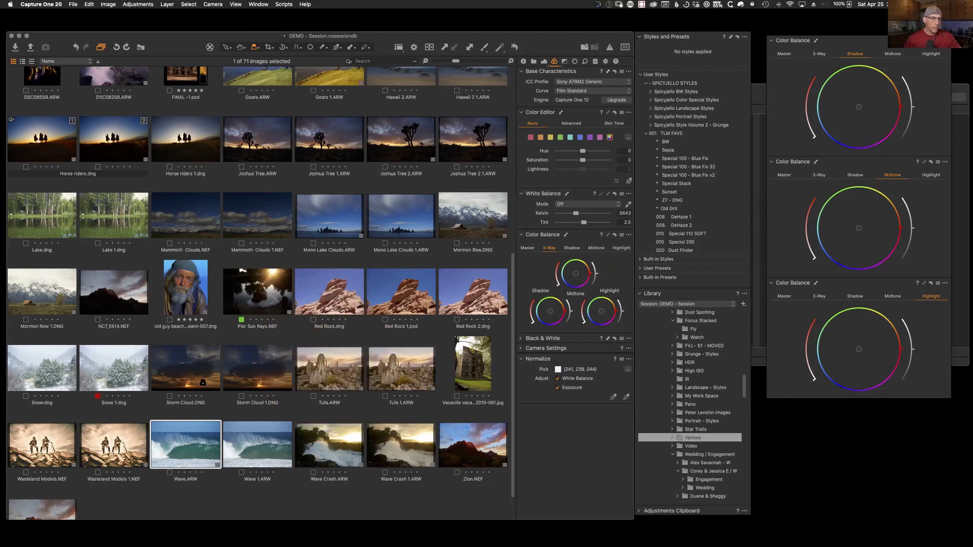
{"action": "left_click_drag", "start_coordinate": [118, 445], "coordinate": [130, 387]}
Step: Recheck the old guy beach and Horse riders thumbnails, then bring up the Exposure tools
{"action": "left_click_drag", "start_coordinate": [183, 277], "coordinate": [179, 277]}
{"action": "left_click_drag", "start_coordinate": [183, 139], "coordinate": [185, 133]}
{"action": "left_click_drag", "start_coordinate": [118, 136], "coordinate": [117, 135]}
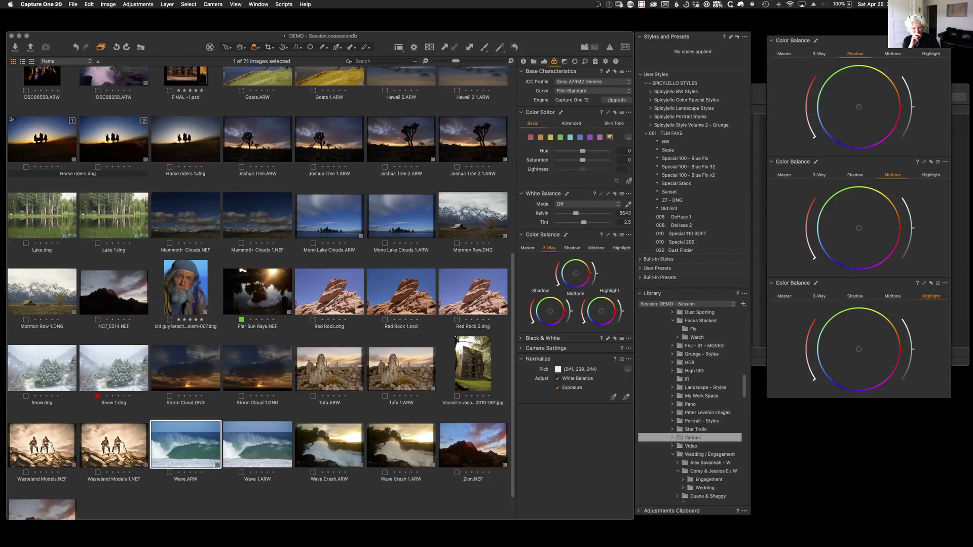
{"action": "left_click_drag", "start_coordinate": [41, 132], "coordinate": [41, 131]}
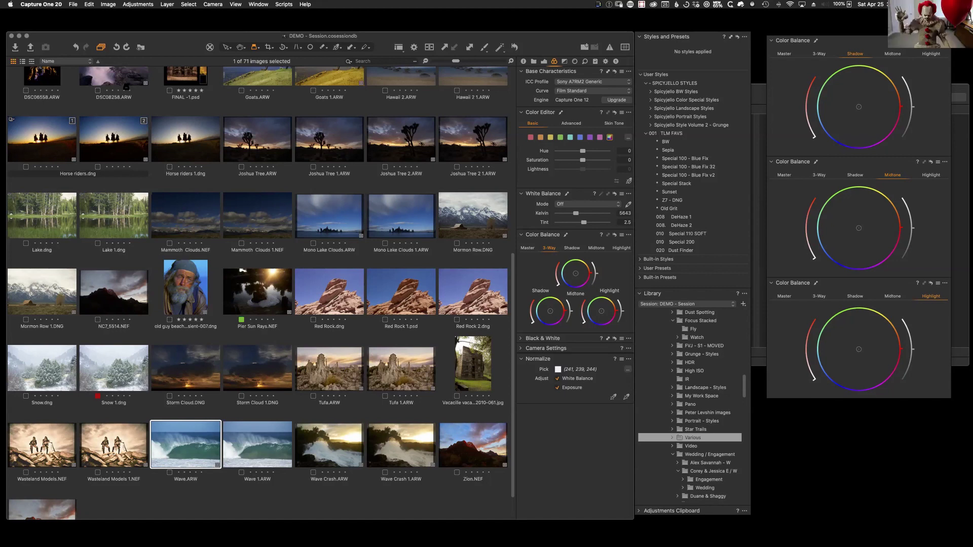
{"action": "left_click", "coordinate": [544, 60]}
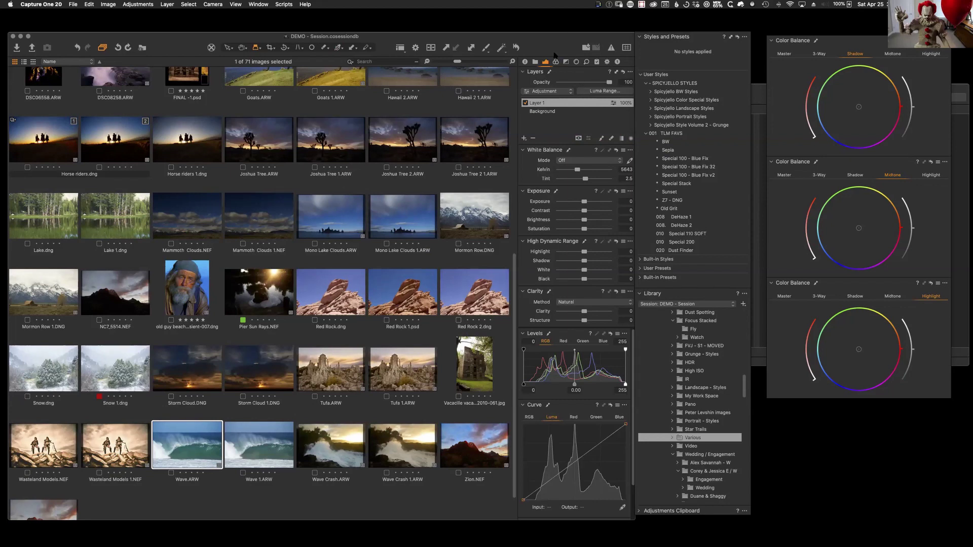
Step: Open the old guy beach transient-007.dng thumbnail large in the Viewer with the filmstrip
{"action": "left_click", "coordinate": [189, 306]}
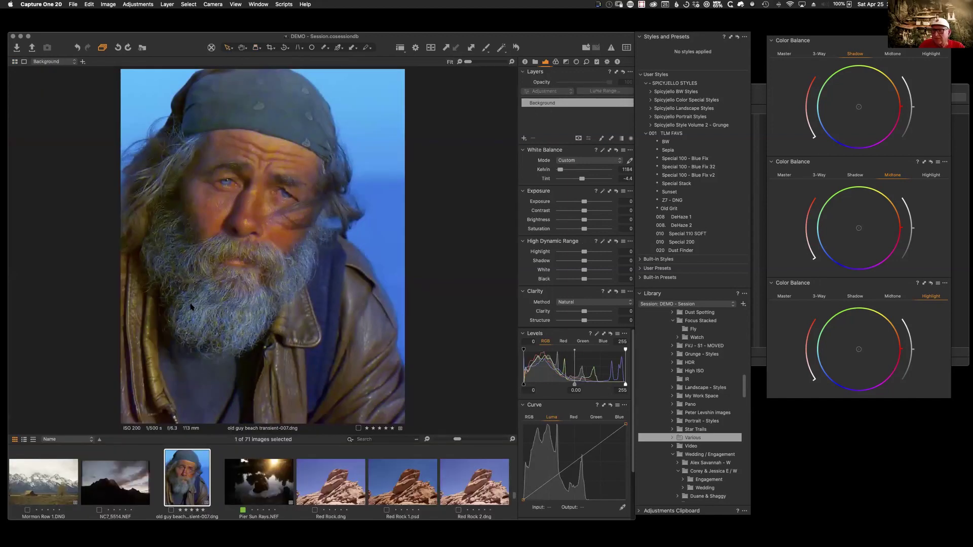
{"action": "double_click", "coordinate": [189, 298]}
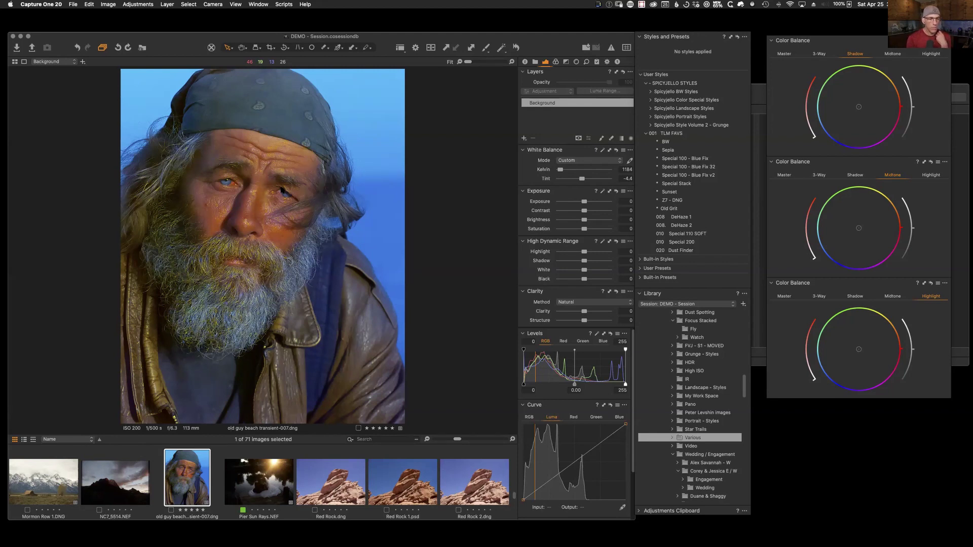
Step: Reset Pier Sun Rays.NEF, warm it to 8955 K and set the Levels black point to 18
{"action": "left_click", "coordinate": [277, 480]}
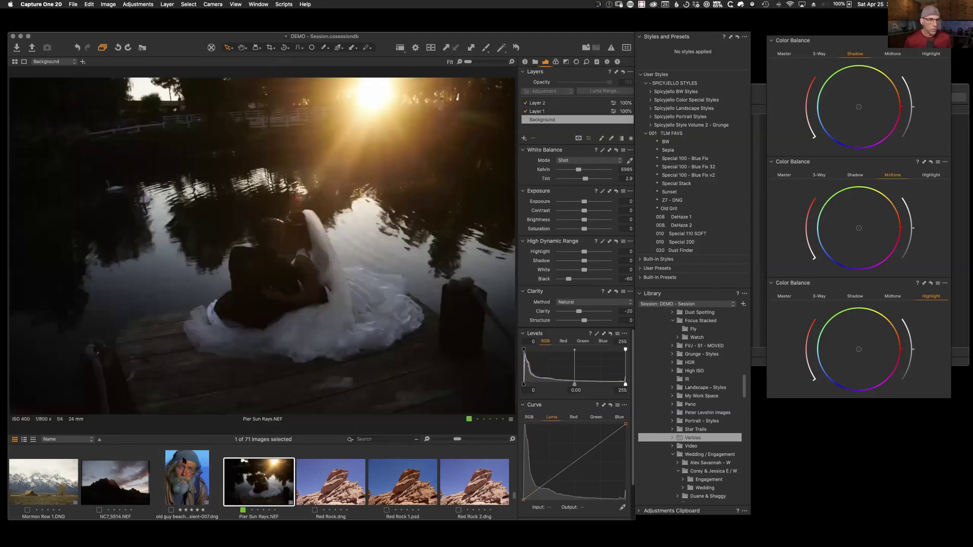
{"action": "left_click", "coordinate": [516, 47]}
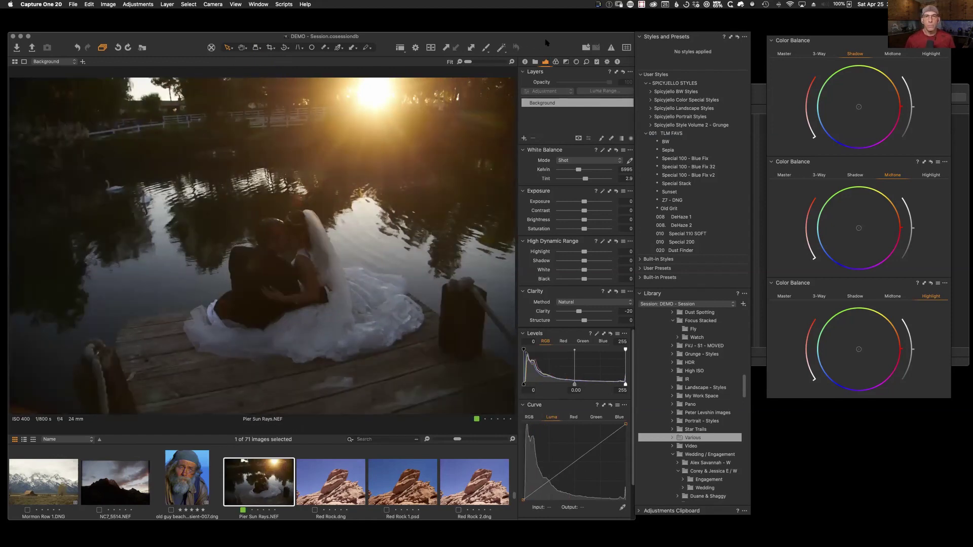
{"action": "left_click_drag", "start_coordinate": [545, 45], "coordinate": [542, 42]}
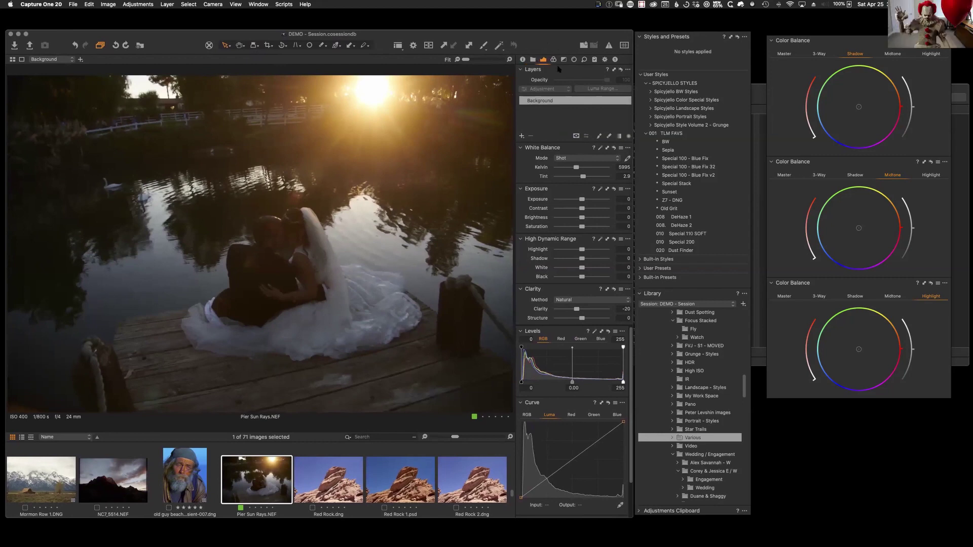
{"action": "left_click", "coordinate": [587, 171]}
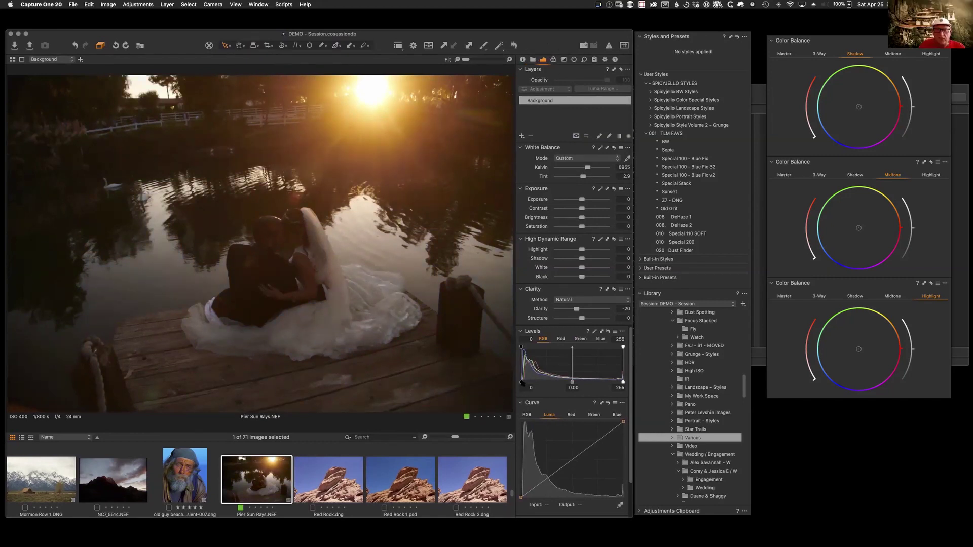
{"action": "left_click_drag", "start_coordinate": [521, 382], "coordinate": [528, 381]}
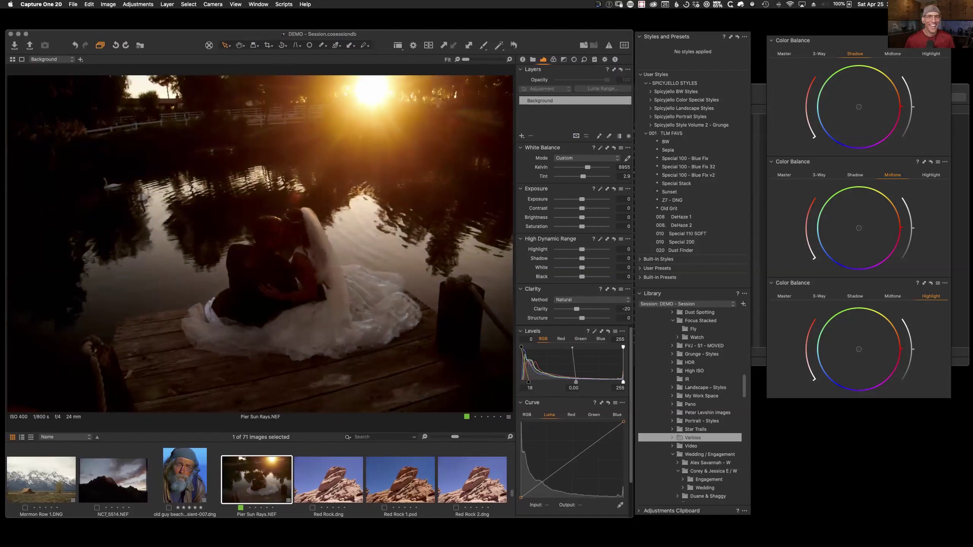
Step: Try a Draw Mask brush stroke over the sun, then delete the resulting Layer 1
{"action": "left_click", "coordinate": [599, 136]}
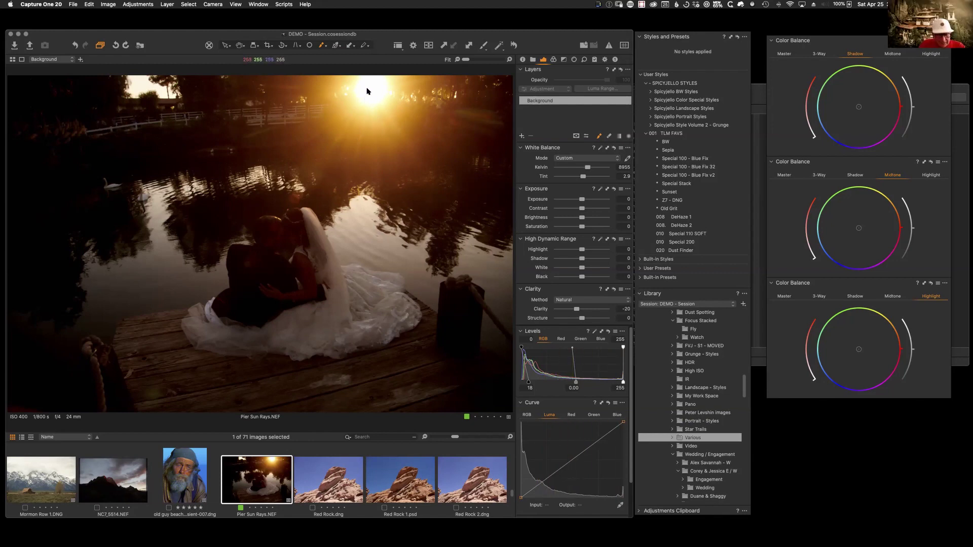
{"action": "right_click", "coordinate": [346, 137]}
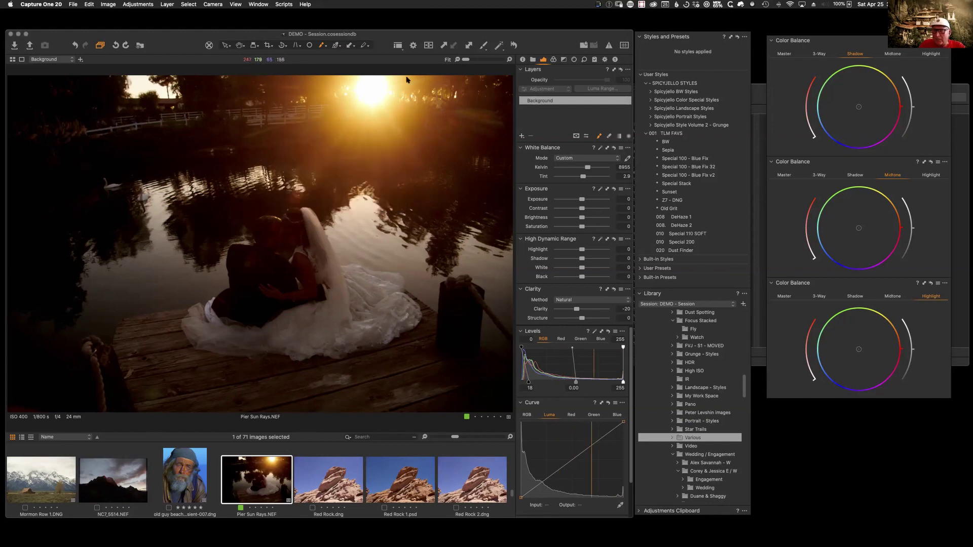
{"action": "left_click", "coordinate": [371, 91]}
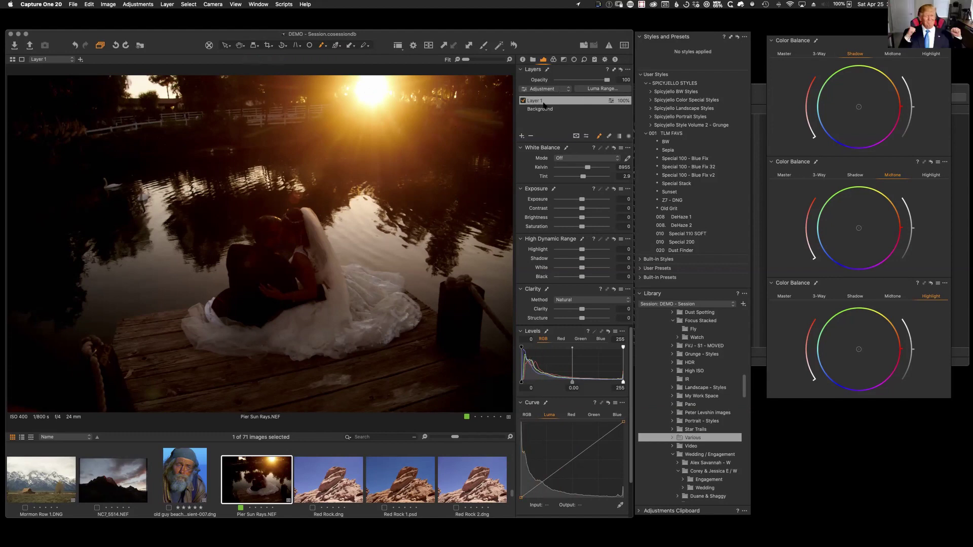
{"action": "left_click", "coordinate": [530, 136]}
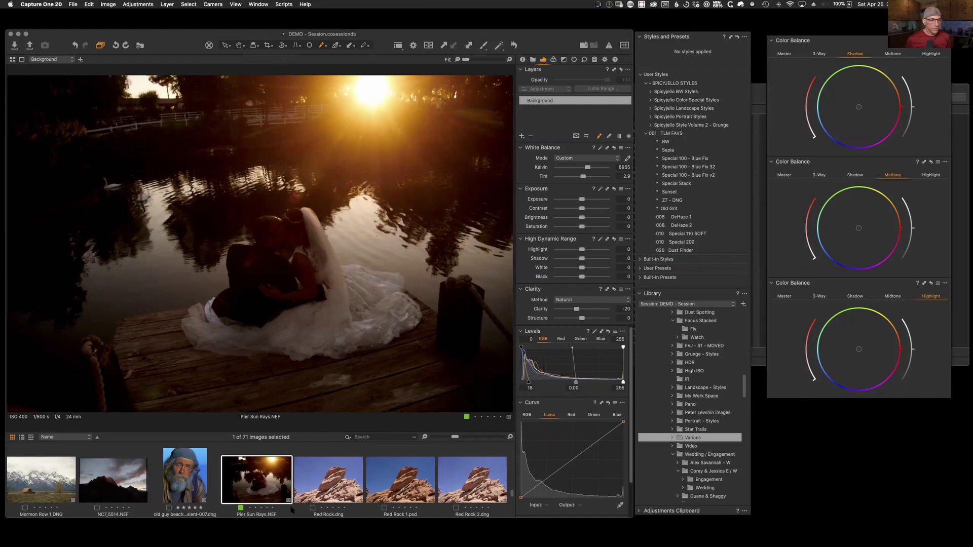
{"action": "left_click_drag", "start_coordinate": [549, 37], "coordinate": [551, 36]}
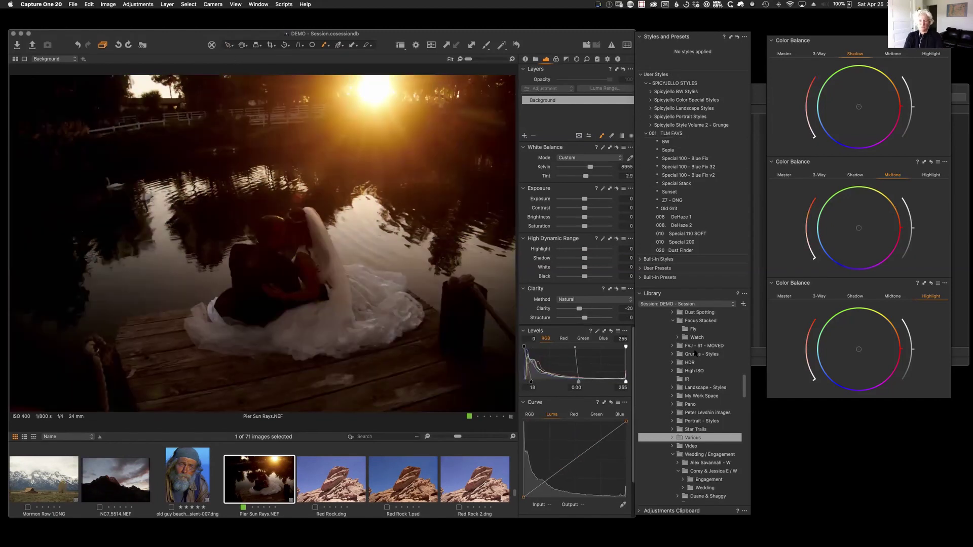
{"action": "left_click_drag", "start_coordinate": [745, 389], "coordinate": [744, 395]}
{"action": "left_click_drag", "start_coordinate": [515, 493], "coordinate": [514, 508]}
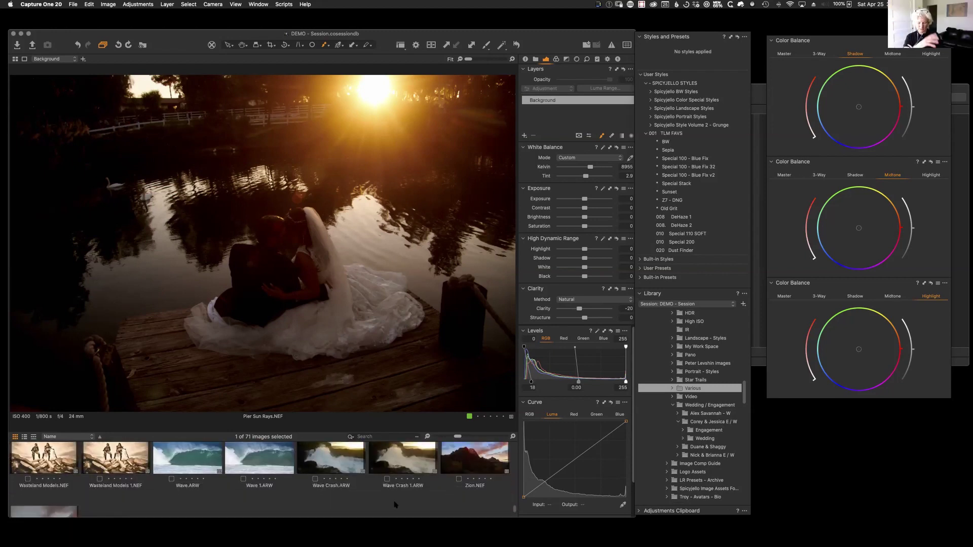
{"action": "left_click", "coordinate": [270, 457]}
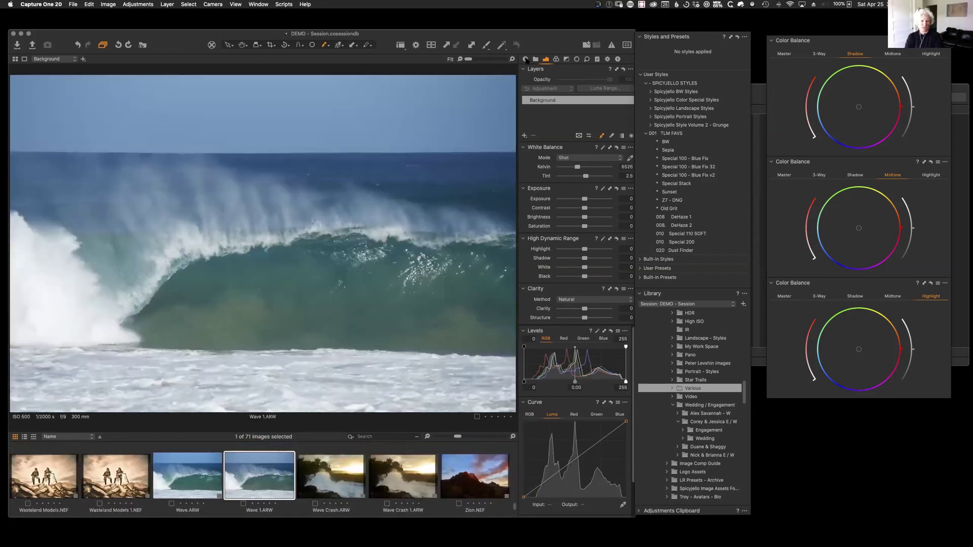
{"action": "left_click", "coordinate": [525, 59]}
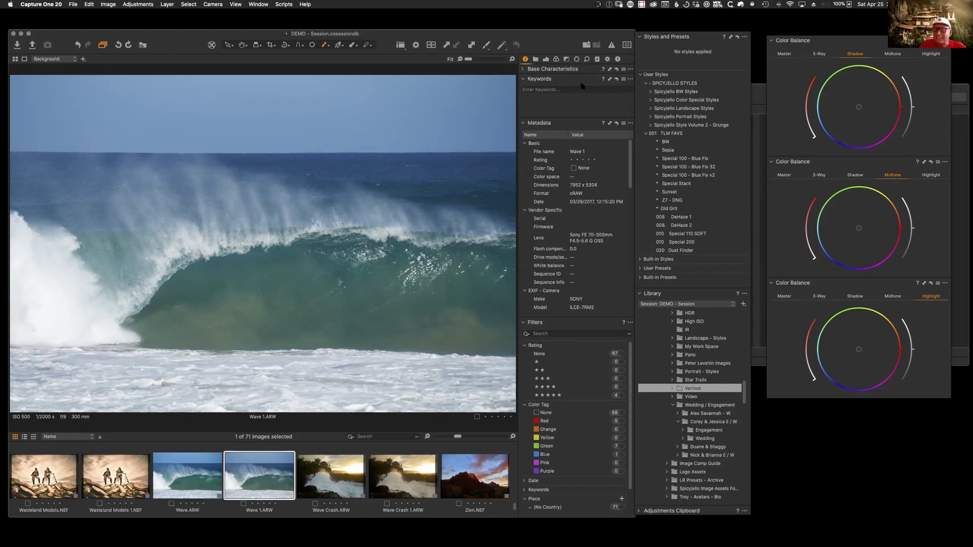
{"action": "left_click", "coordinate": [546, 59]}
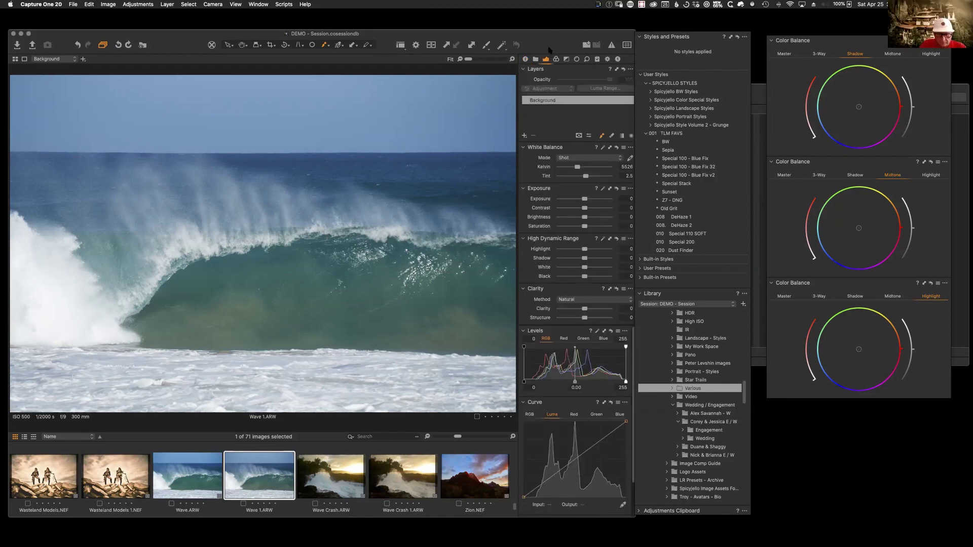
{"action": "left_click", "coordinate": [536, 59]}
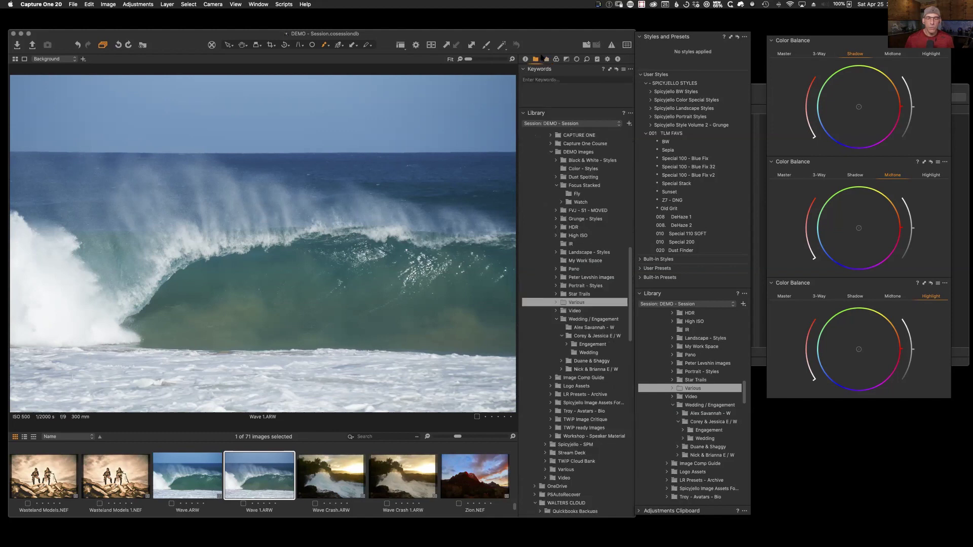
{"action": "left_click", "coordinate": [546, 58]}
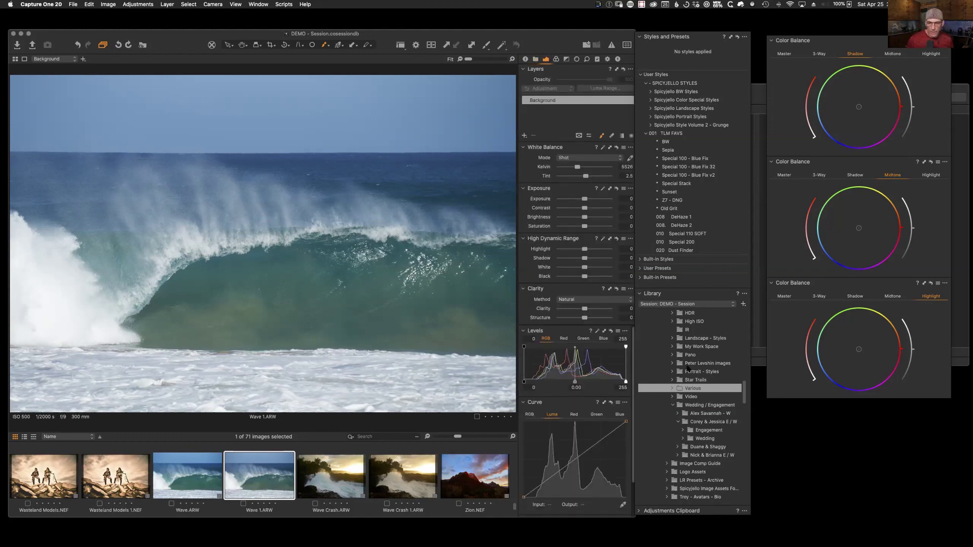
{"action": "scroll", "coordinate": [515, 508], "scroll_direction": "down", "scroll_amount": 1}
{"action": "left_click_drag", "start_coordinate": [516, 508], "coordinate": [511, 484]}
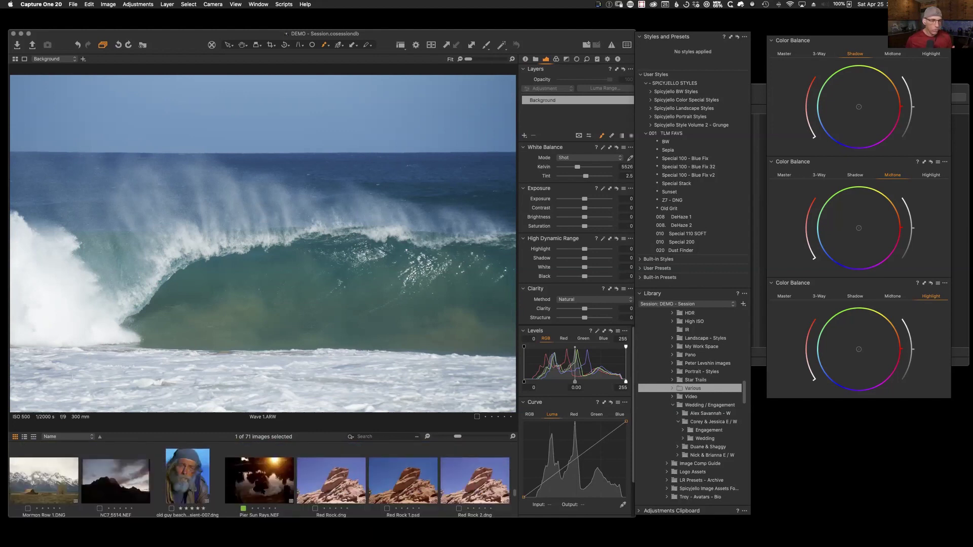
{"action": "left_click", "coordinate": [240, 464]}
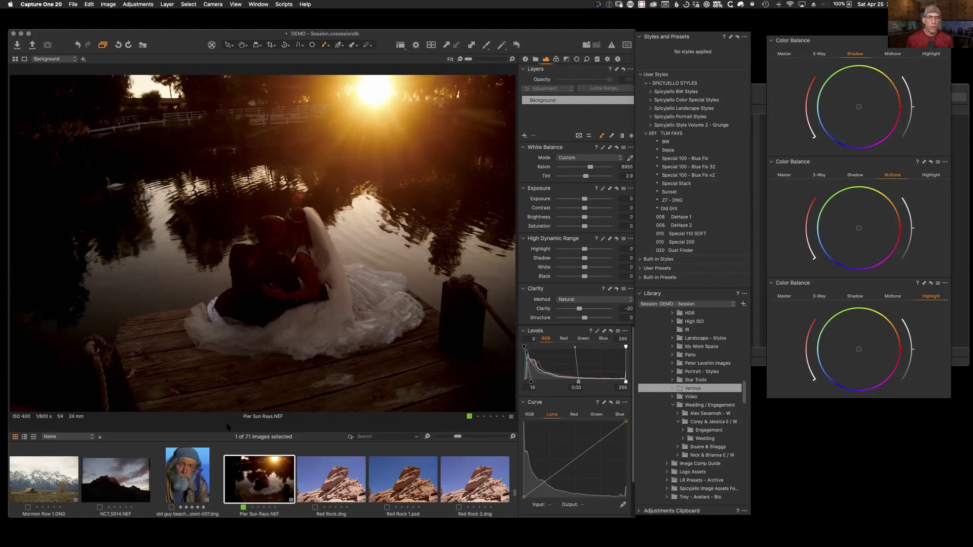
{"action": "left_click_drag", "start_coordinate": [701, 37], "coordinate": [712, 34]}
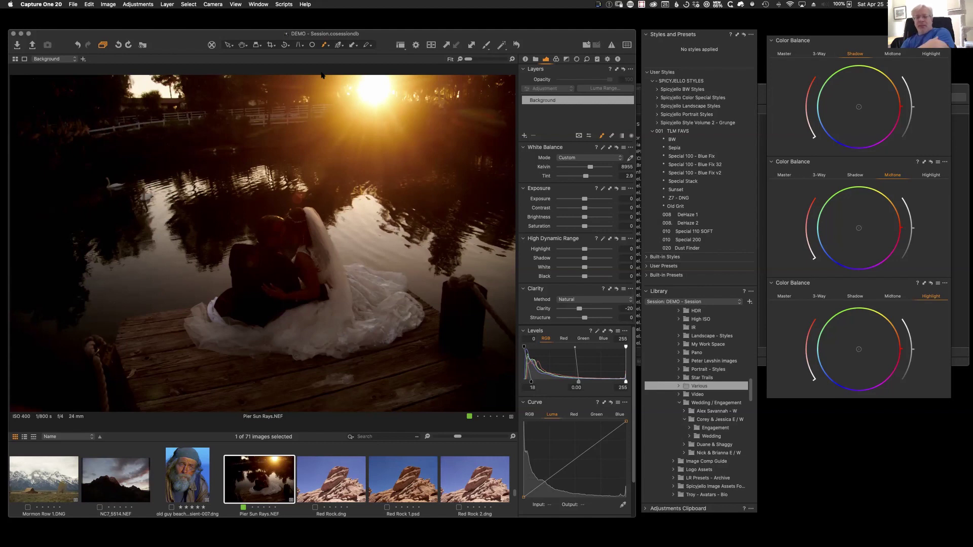
{"action": "left_click", "coordinate": [372, 90]}
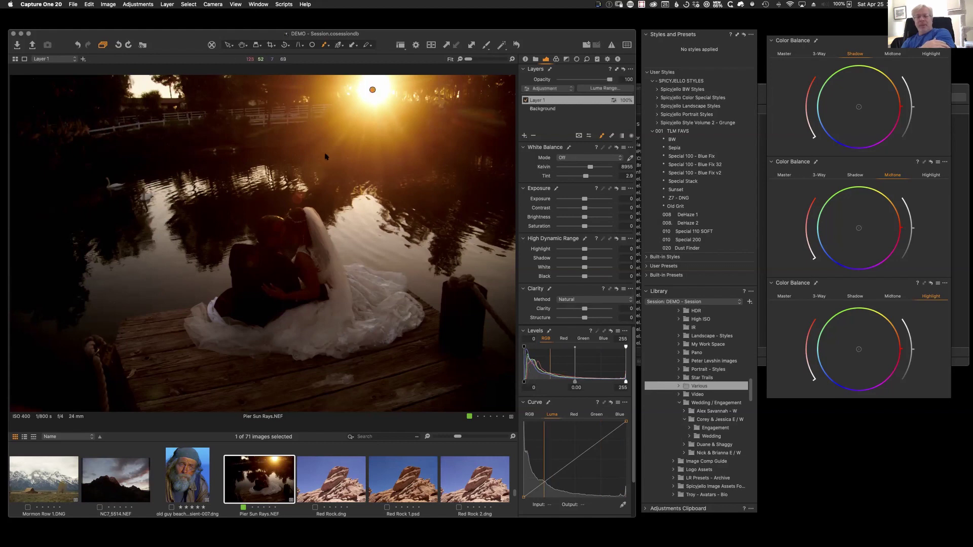
{"action": "key", "text": "m"}
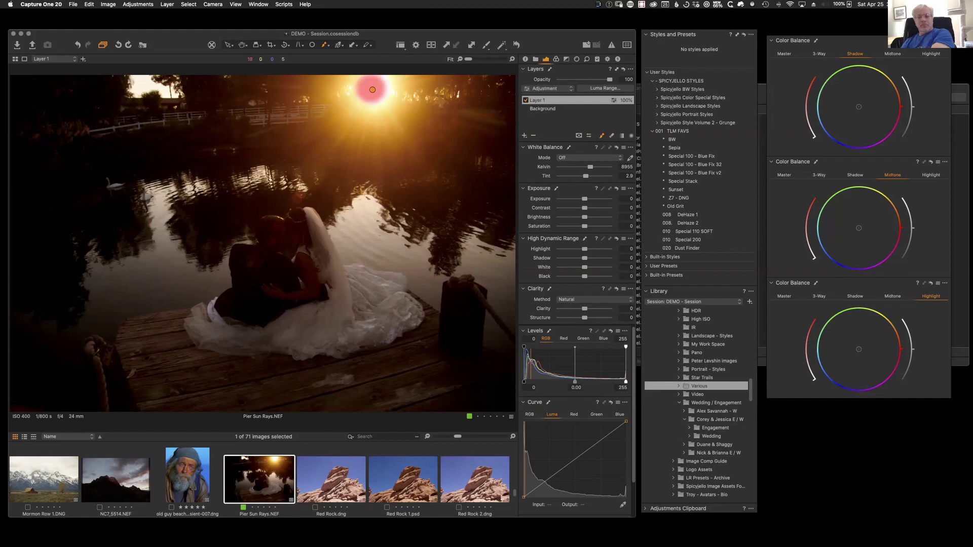
{"action": "left_click", "coordinate": [283, 265], "text": "shift"}
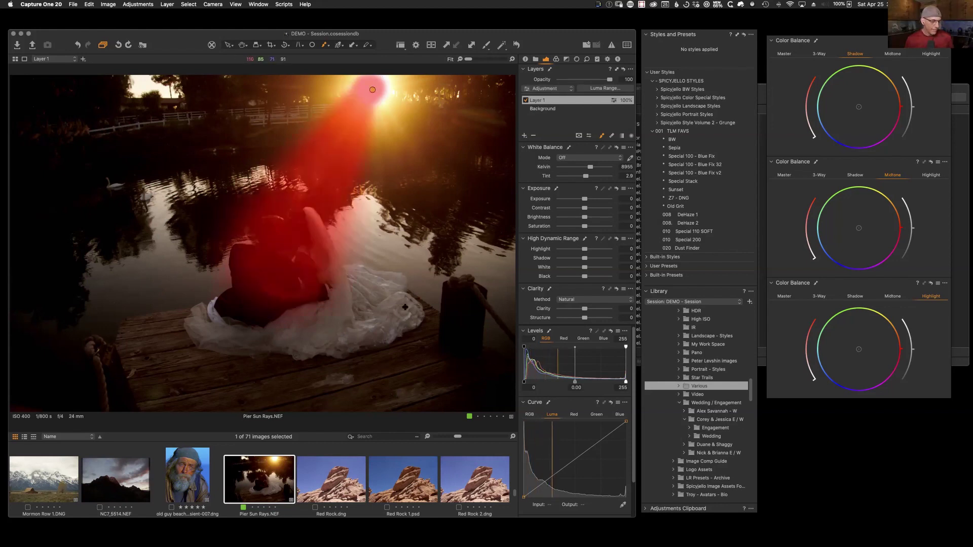
{"action": "key", "text": "m"}
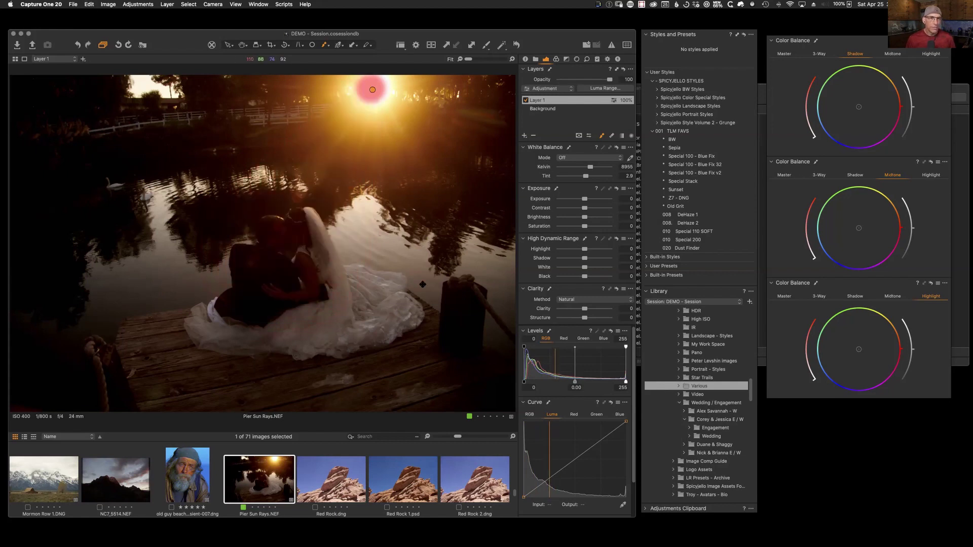
{"action": "left_click", "coordinate": [534, 136]}
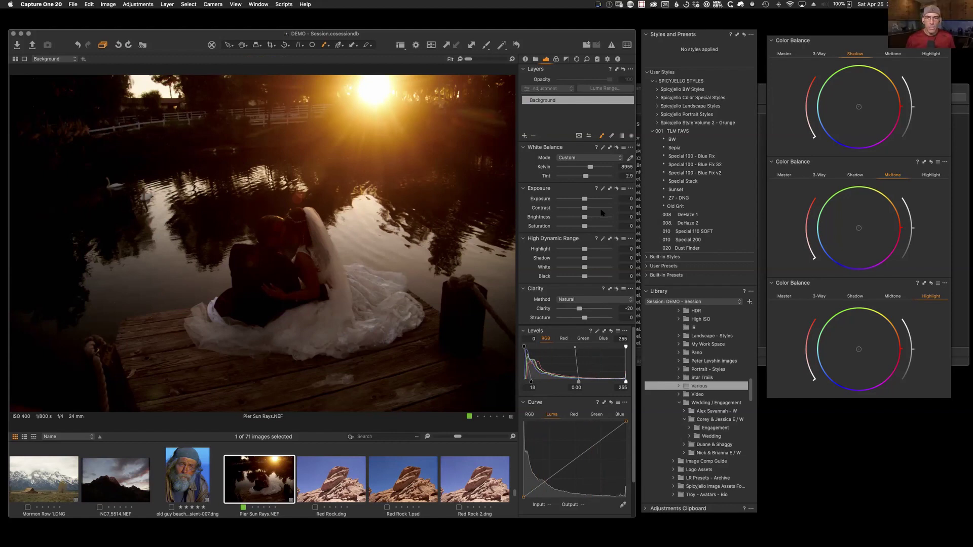
Step: Nudge Exposure, then paint a first mask dot in the sky right of the sun, creating Layer 1
{"action": "mouse_move", "coordinate": [585, 199]}
{"action": "left_mouse_down"}
{"action": "mouse_move", "coordinate": [609, 199]}
{"action": "mouse_move", "coordinate": [576, 199]}
{"action": "left_mouse_up"}
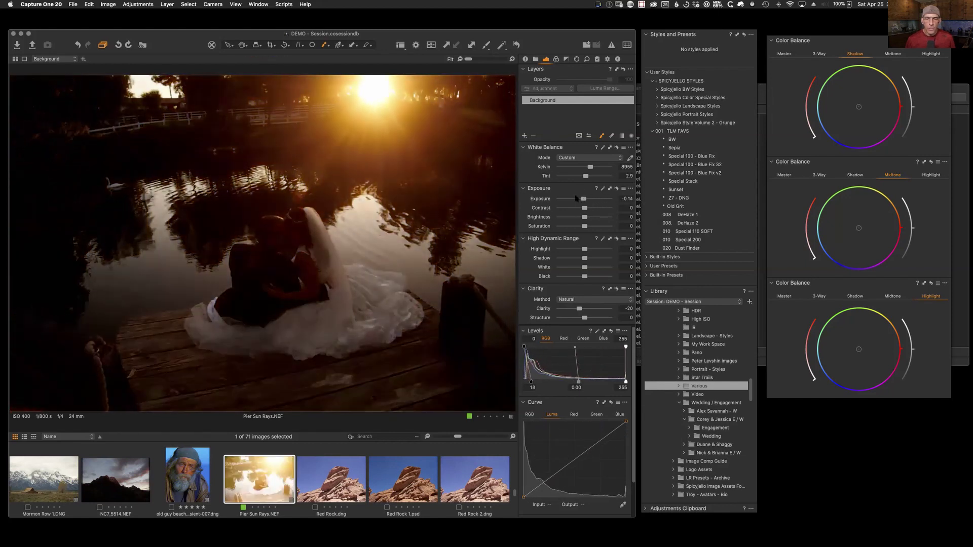
{"action": "left_click", "coordinate": [479, 144]}
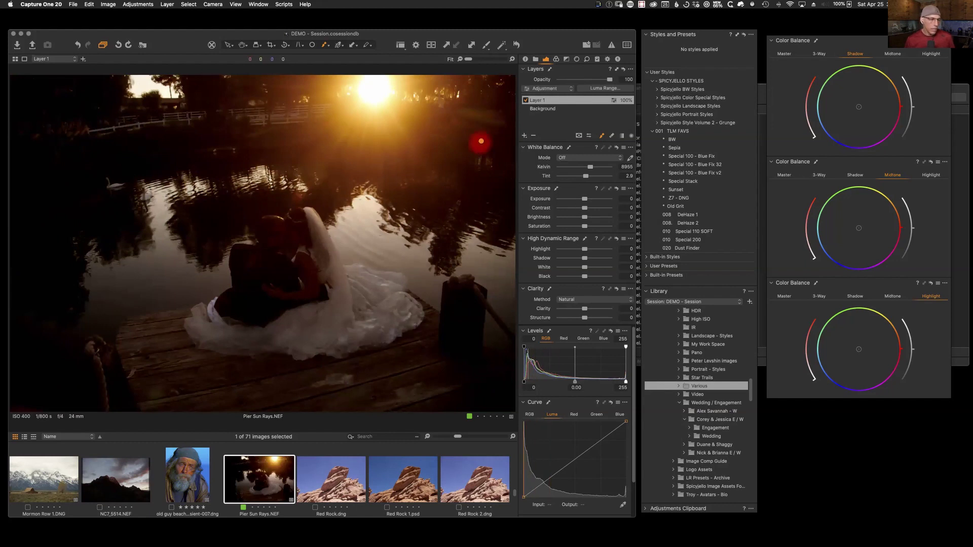
Step: Raise Layer 1 exposure and draw straight brush strokes from the left edge down to the dock and around
{"action": "left_click_drag", "start_coordinate": [584, 199], "coordinate": [606, 202]}
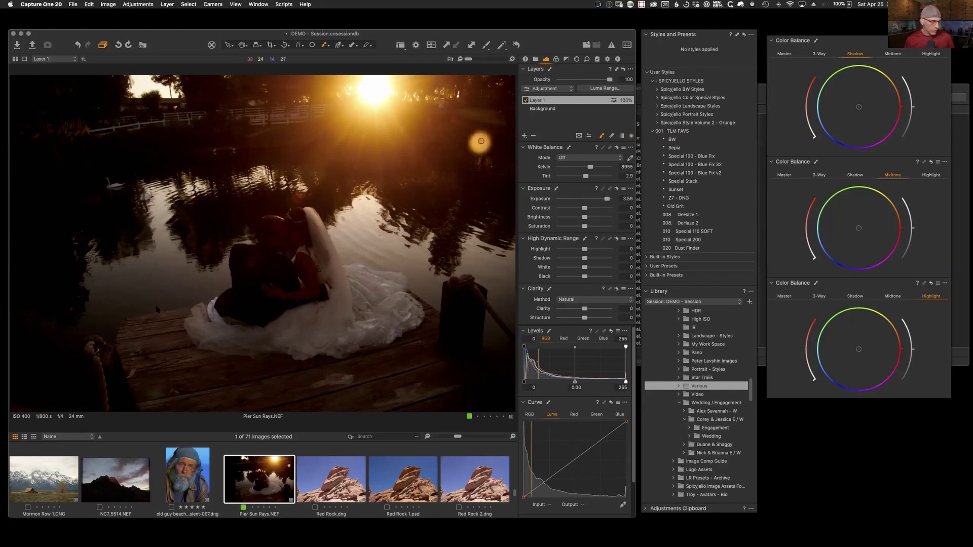
{"action": "left_click", "coordinate": [59, 226], "text": "shift"}
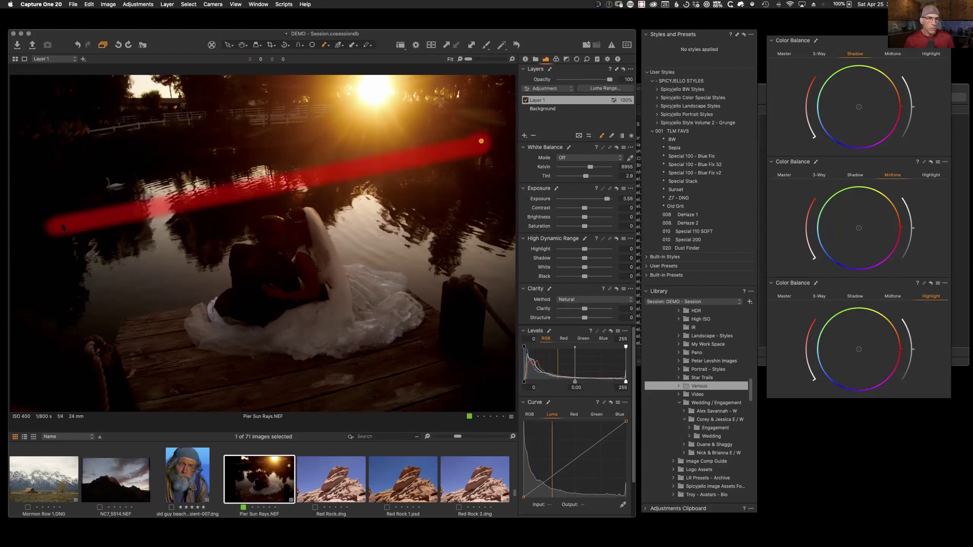
{"action": "left_click", "coordinate": [267, 384], "text": "shift"}
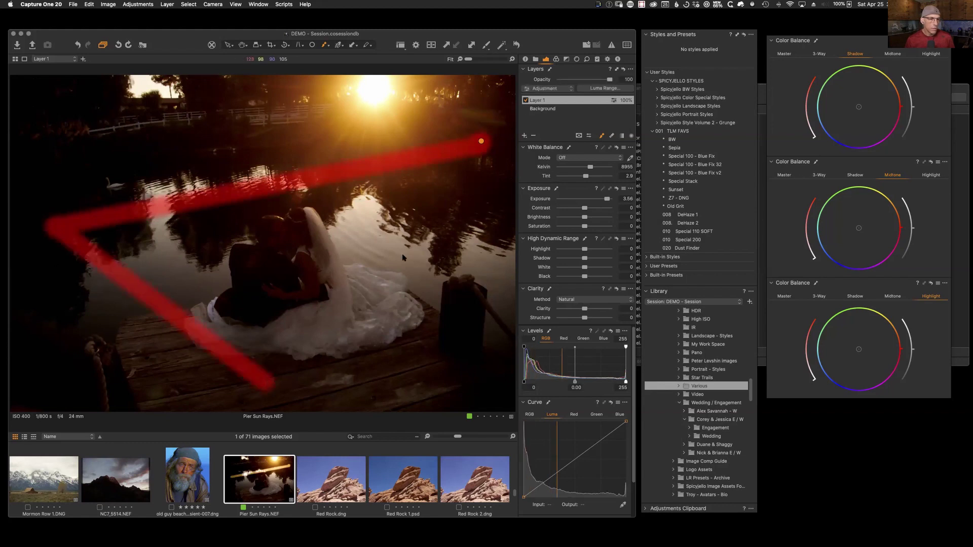
{"action": "left_click", "coordinate": [429, 236], "text": "shift"}
{"action": "left_click", "coordinate": [332, 204], "text": "shift"}
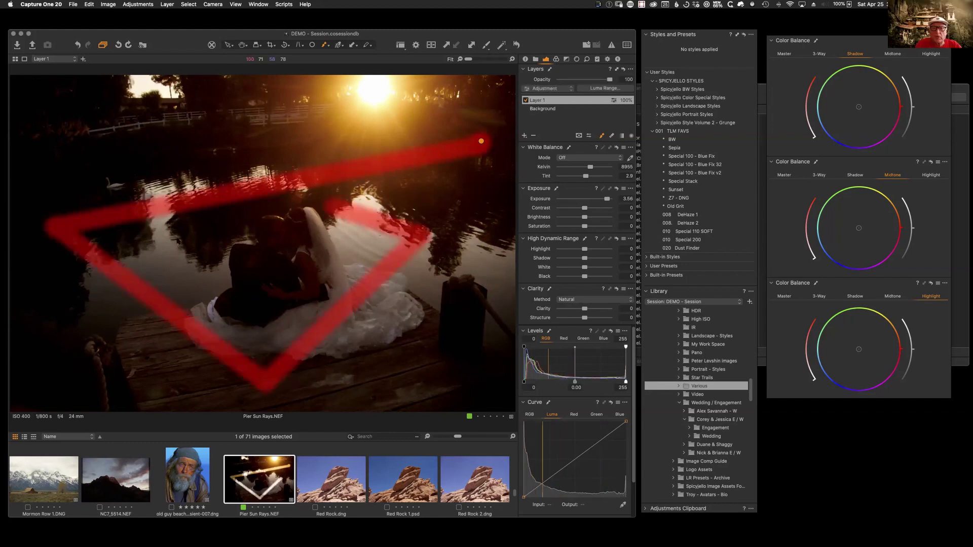
{"action": "left_click", "coordinate": [179, 239], "text": "shift"}
{"action": "left_click", "coordinate": [267, 324], "text": "shift"}
Step: Finish the spiral at its centre, view the strokes without the mask, and delete Layer 1
{"action": "left_click", "coordinate": [326, 267], "text": "shift"}
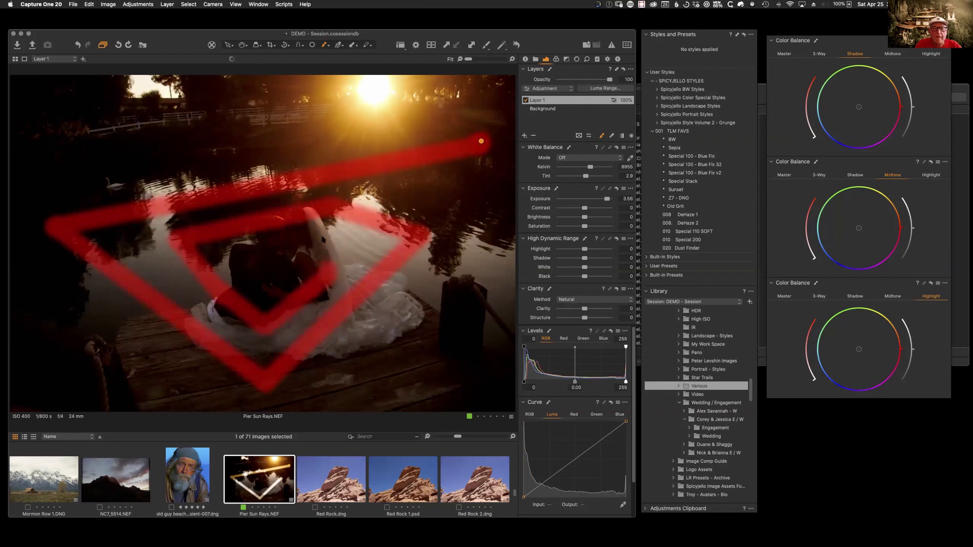
{"action": "left_click", "coordinate": [319, 238], "text": "shift"}
{"action": "left_click", "coordinate": [269, 239], "text": "shift"}
{"action": "left_click", "coordinate": [286, 271], "text": "shift"}
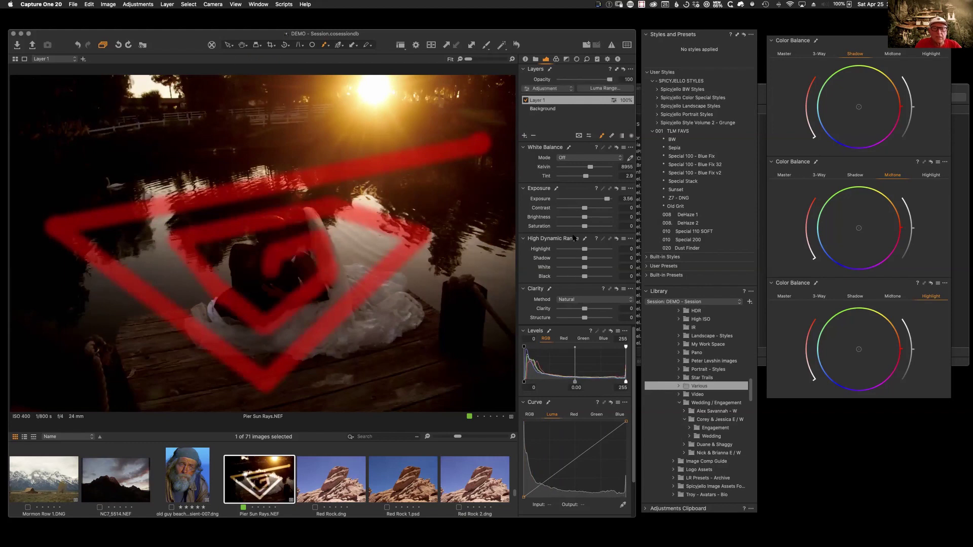
{"action": "key", "text": "m"}
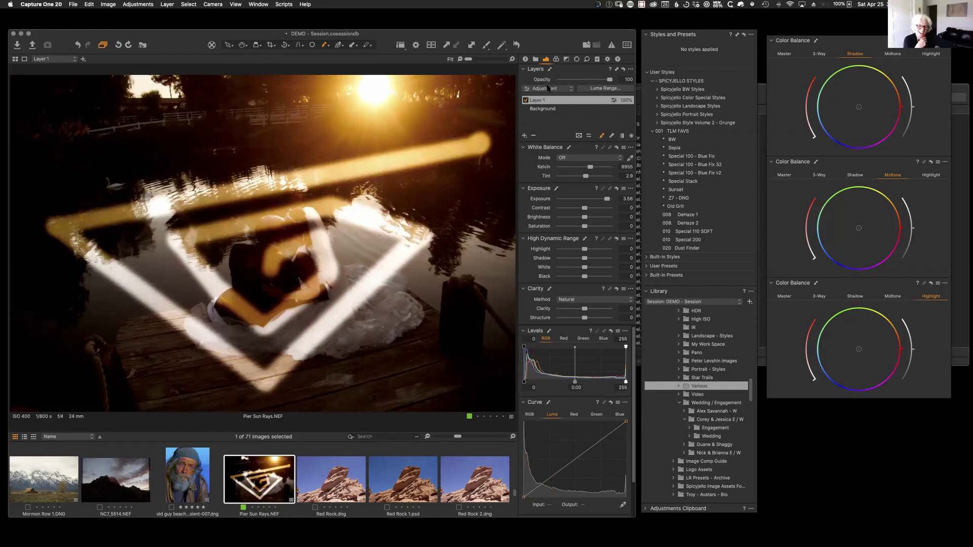
{"action": "left_click", "coordinate": [534, 136]}
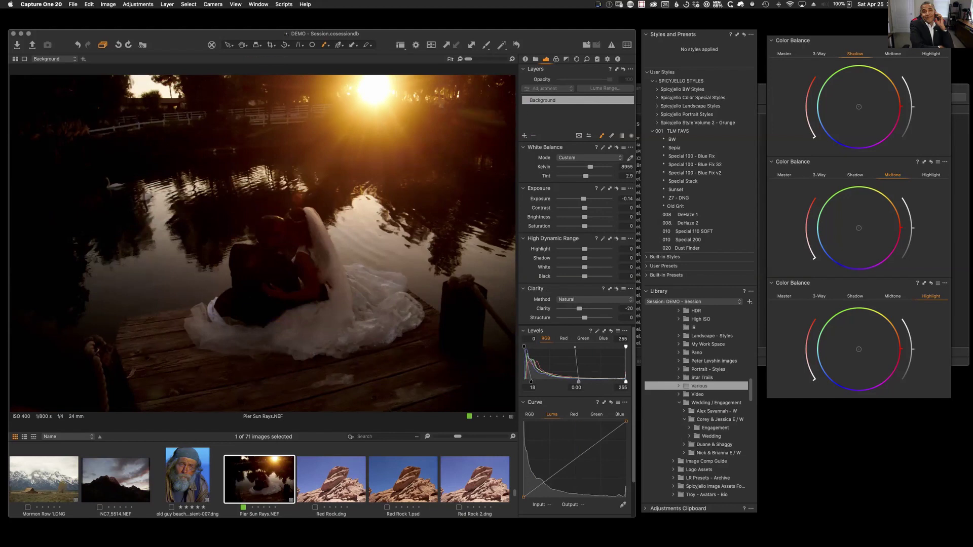
{"action": "key", "text": "super+Tab"}
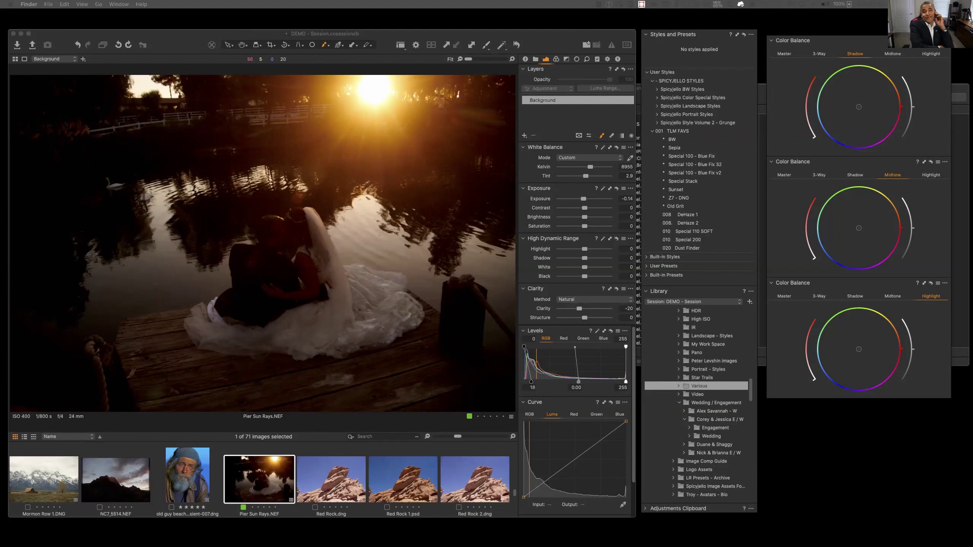
{"action": "left_click", "coordinate": [404, 82]}
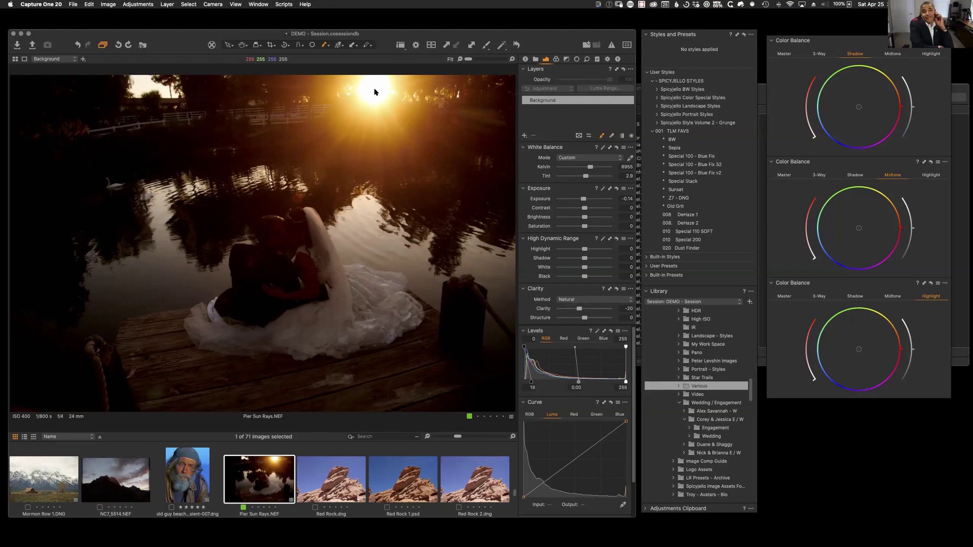
Step: Paint a brightened ray from the sun to the couple on a new layer, then open NC7_5514.NEF
{"action": "key", "text": "super+shift+l"}
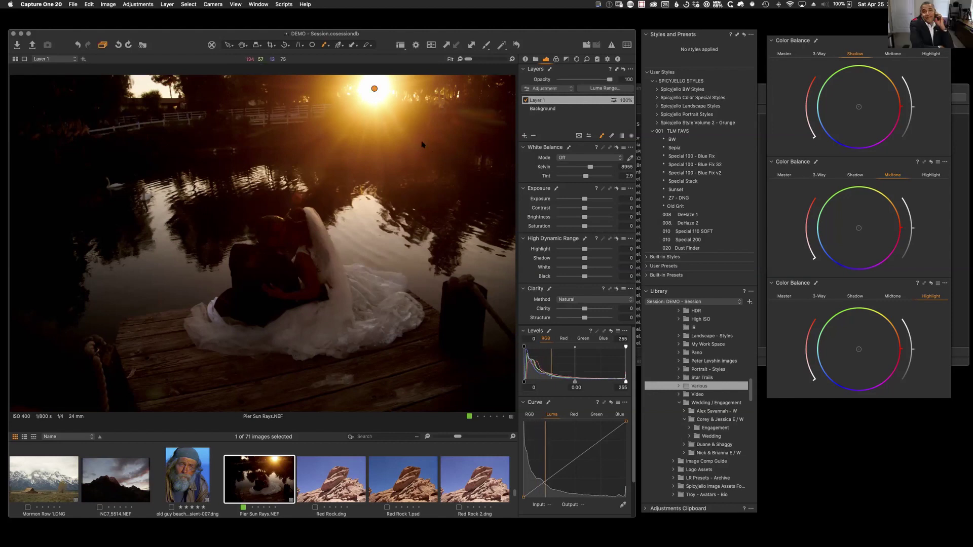
{"action": "left_click", "coordinate": [374, 89]}
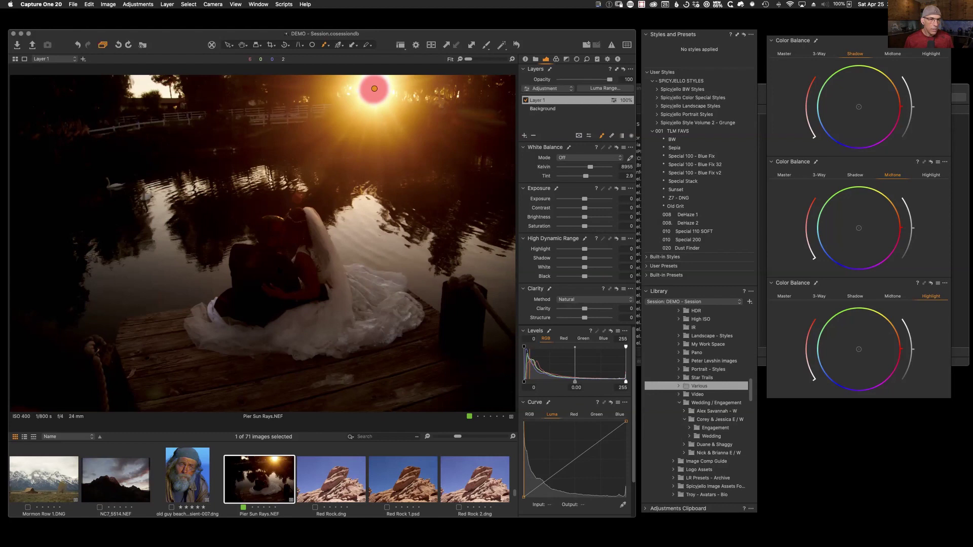
{"action": "left_click_drag", "start_coordinate": [251, 269], "coordinate": [374, 89]}
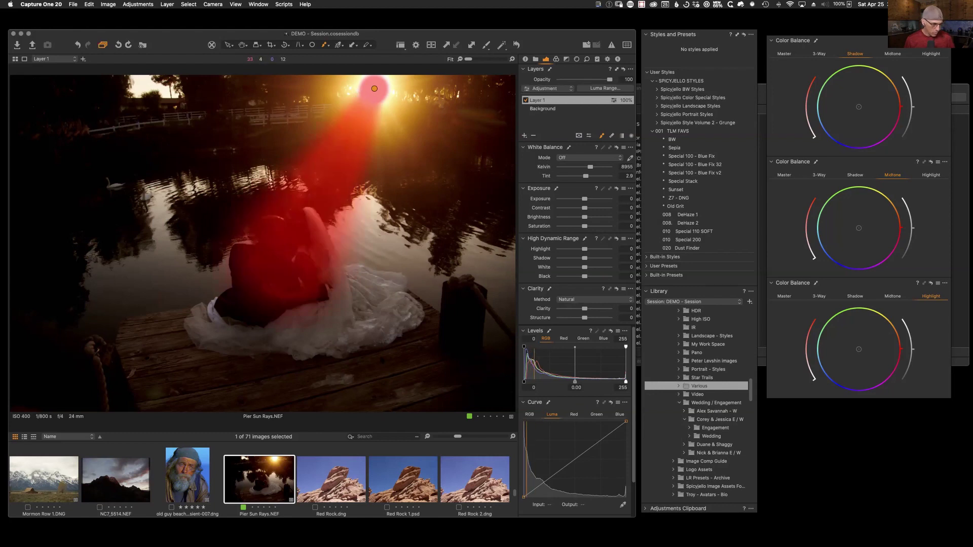
{"action": "left_click_drag", "start_coordinate": [584, 218], "coordinate": [607, 227]}
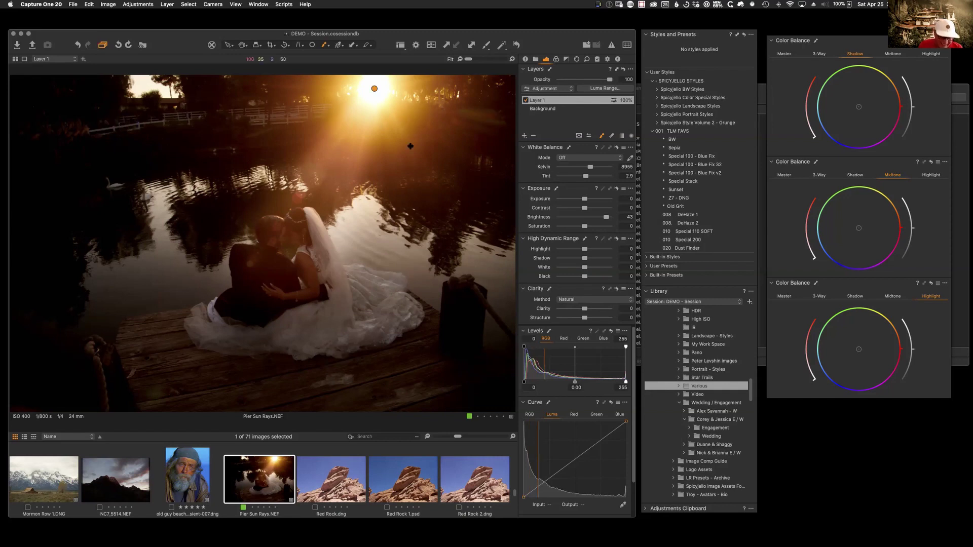
{"action": "left_click", "coordinate": [117, 469]}
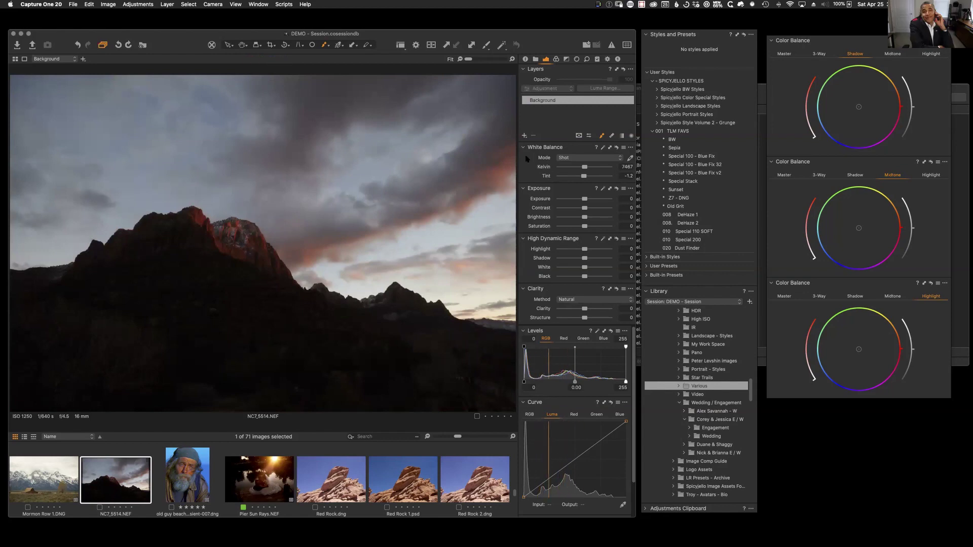
Step: Add Layer 1 on NC7_5514.NEF, brush a spot on the lit peak, and raise Brightness to 22
{"action": "left_click", "coordinate": [524, 135]}
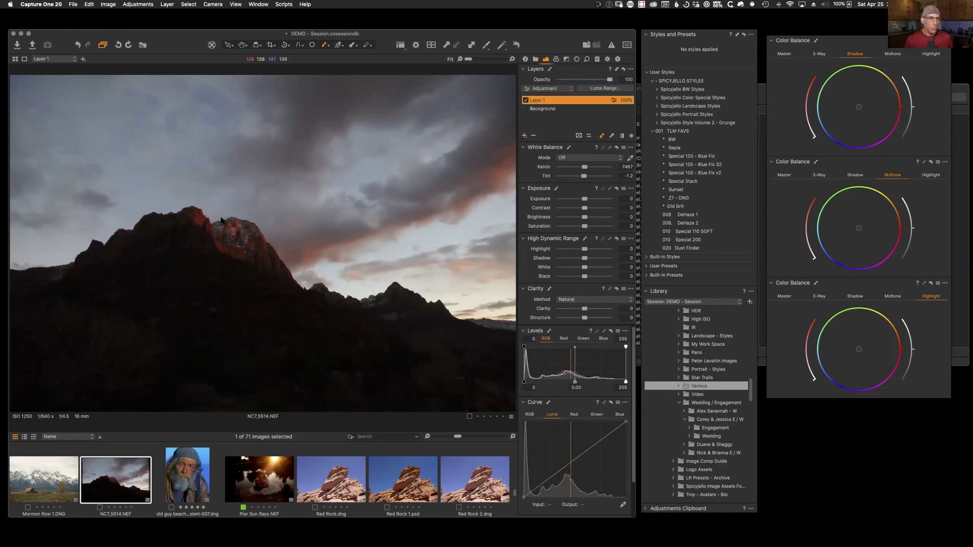
{"action": "left_click", "coordinate": [262, 229]}
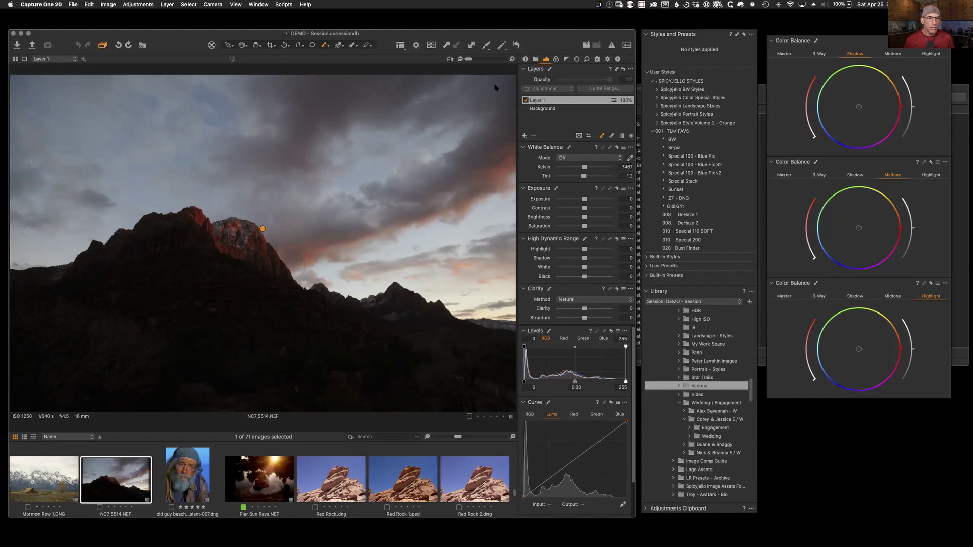
{"action": "left_click_drag", "start_coordinate": [585, 217], "coordinate": [595, 218]}
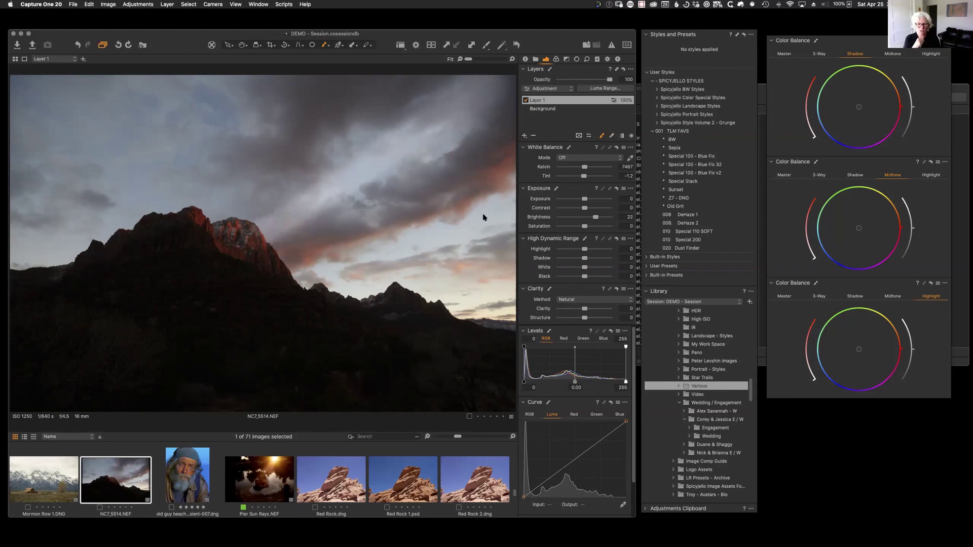
Step: Restrict the layer's mask to brighter tones with Luma Range
{"action": "left_click", "coordinate": [600, 90]}
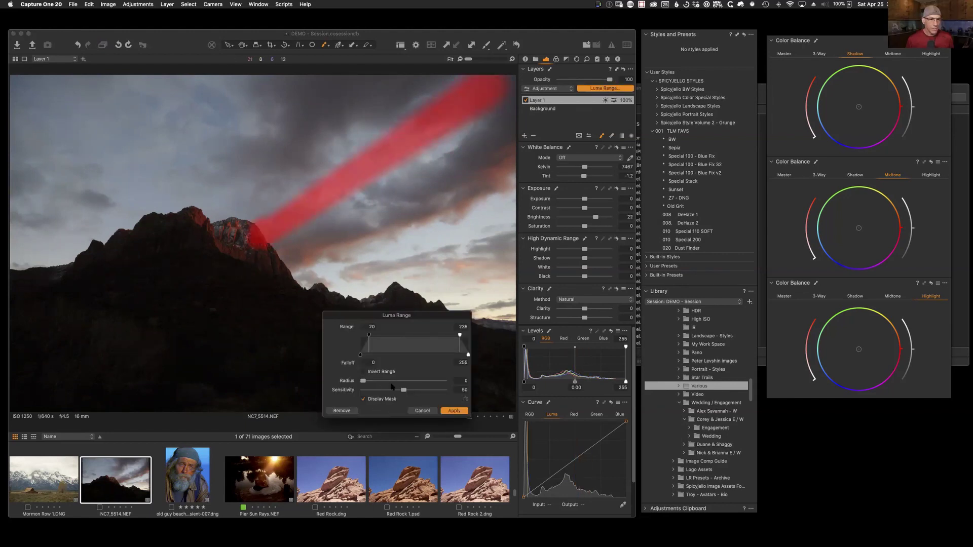
{"action": "left_click_drag", "start_coordinate": [369, 338], "coordinate": [401, 349]}
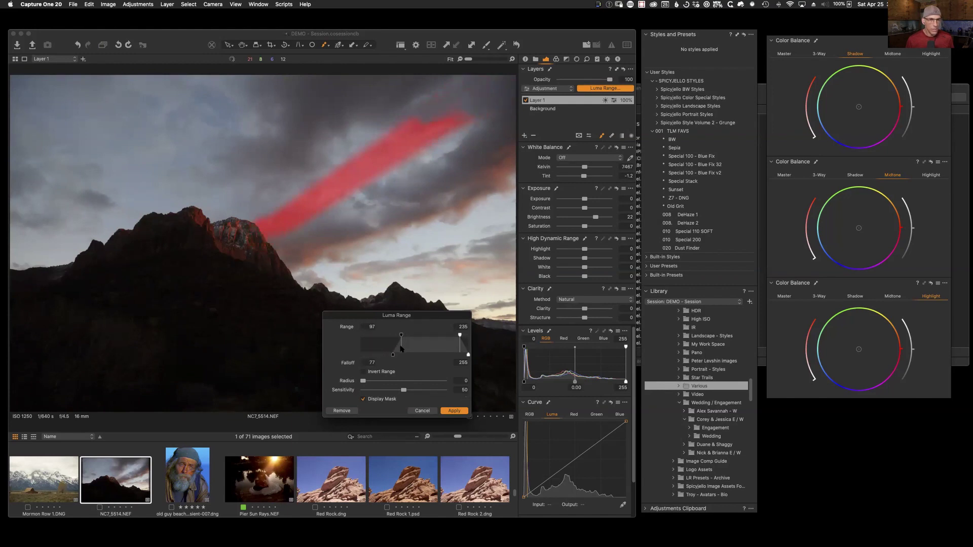
{"action": "left_click", "coordinate": [453, 411]}
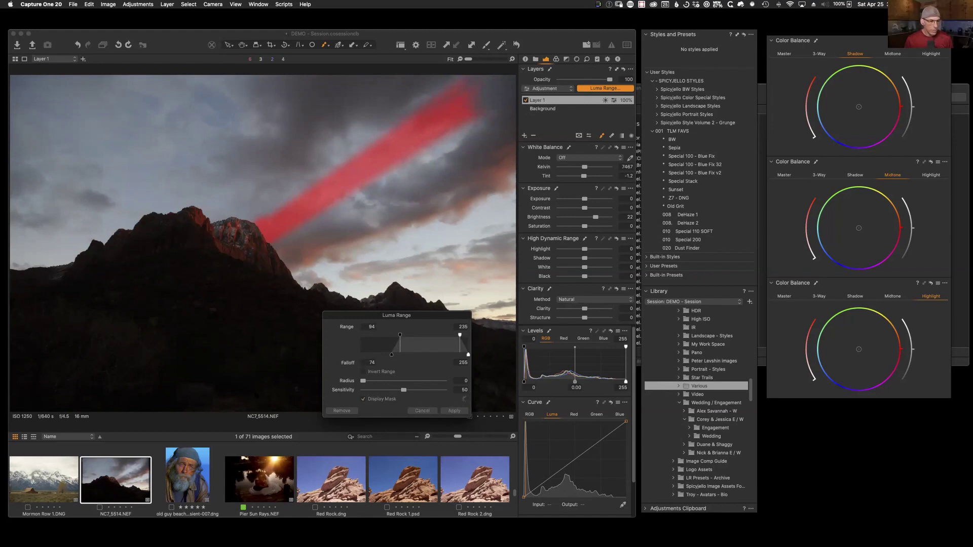
Step: Close Luma Range, warm the ray area to about 7598 K, and open the Landscape - Styles folder
{"action": "left_click", "coordinate": [422, 411]}
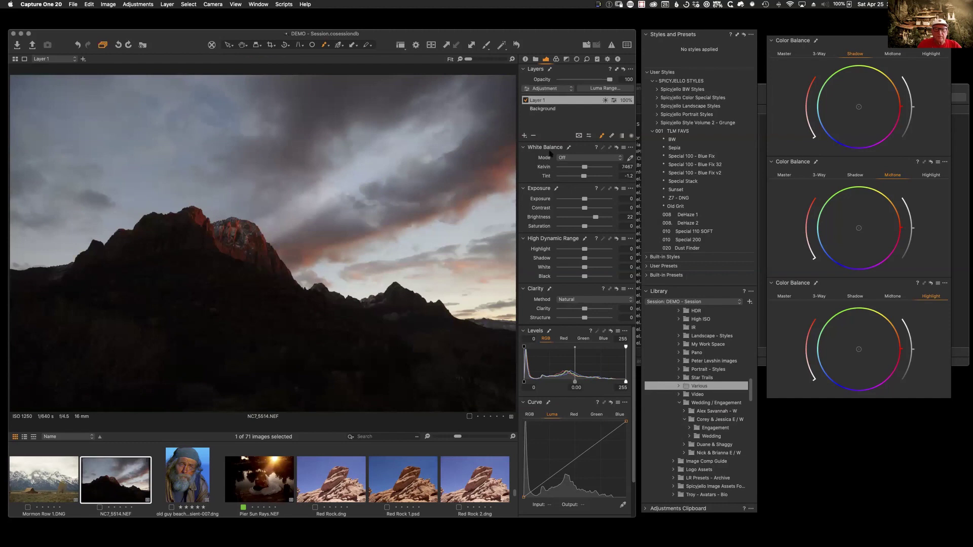
{"action": "mouse_move", "coordinate": [585, 167]}
{"action": "left_mouse_down"}
{"action": "mouse_move", "coordinate": [604, 168]}
{"action": "mouse_move", "coordinate": [589, 177]}
{"action": "left_mouse_up"}
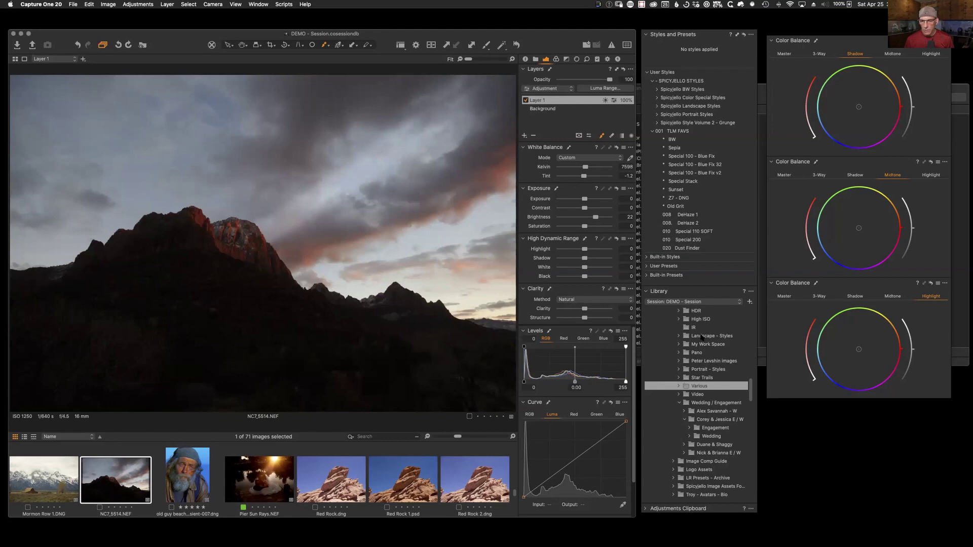
{"action": "left_click", "coordinate": [697, 338]}
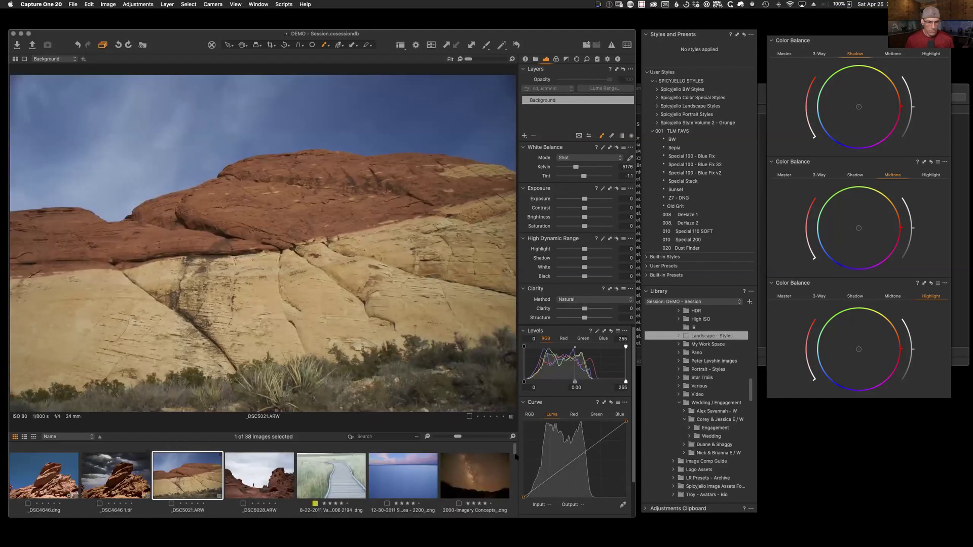
Step: Open DSC_2641.NEF from the browser and start a Layer 1 mask at the sun
{"action": "scroll", "coordinate": [512, 459], "scroll_direction": "down", "scroll_amount": 6}
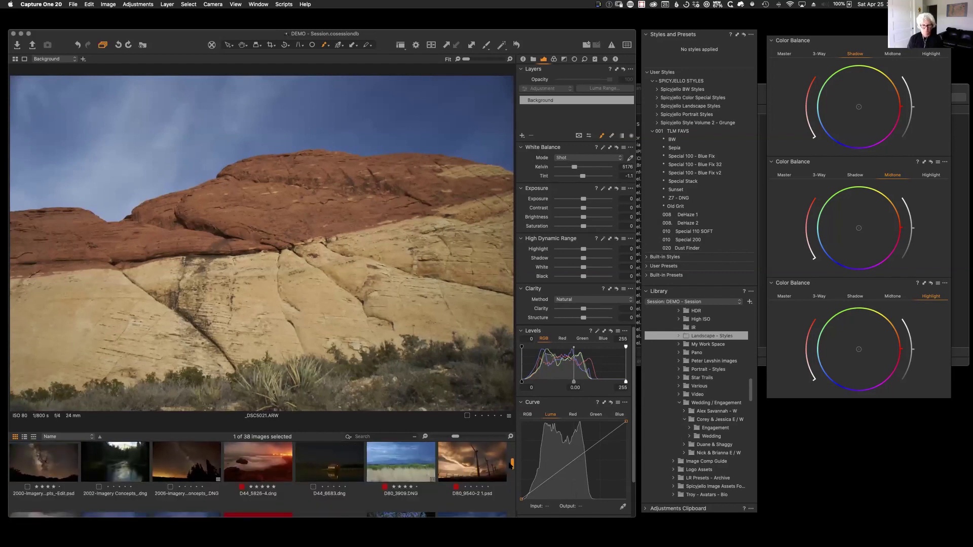
{"action": "scroll", "coordinate": [509, 466], "scroll_direction": "down", "scroll_amount": 5}
{"action": "scroll", "coordinate": [502, 485], "scroll_direction": "down", "scroll_amount": 2}
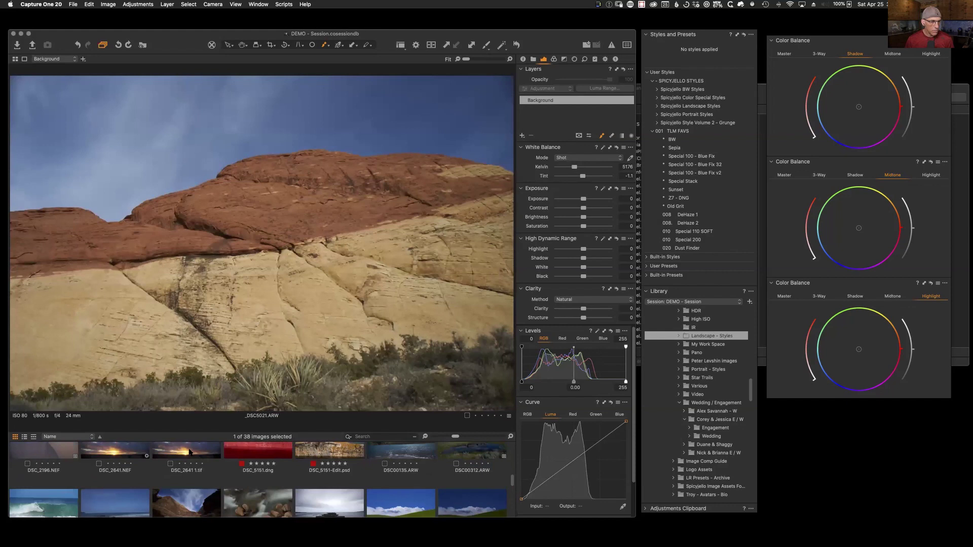
{"action": "left_click", "coordinate": [120, 454]}
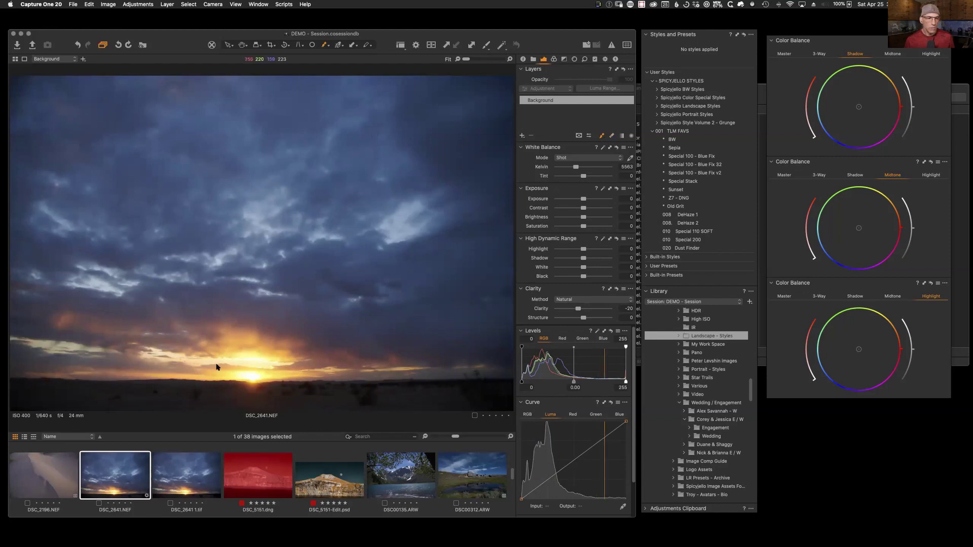
{"action": "left_click", "coordinate": [252, 379]}
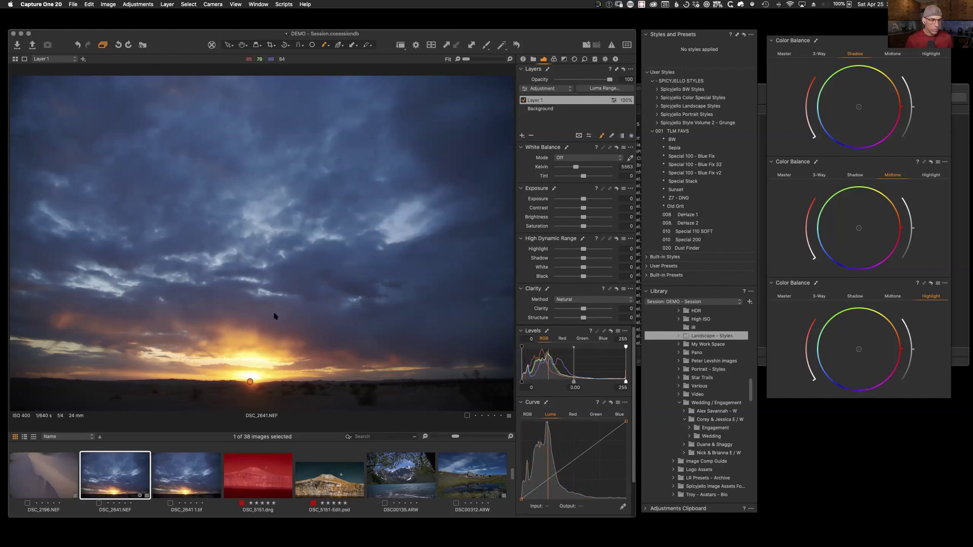
{"action": "right_click", "coordinate": [264, 306]}
Step: Set brush opacity to 7, paint straight rays from the sun, and warm them to 10239 K
{"action": "mouse_move", "coordinate": [243, 325]}
{"action": "left_mouse_down"}
{"action": "mouse_move", "coordinate": [283, 325]}
{"action": "mouse_move", "coordinate": [242, 316]}
{"action": "left_mouse_up"}
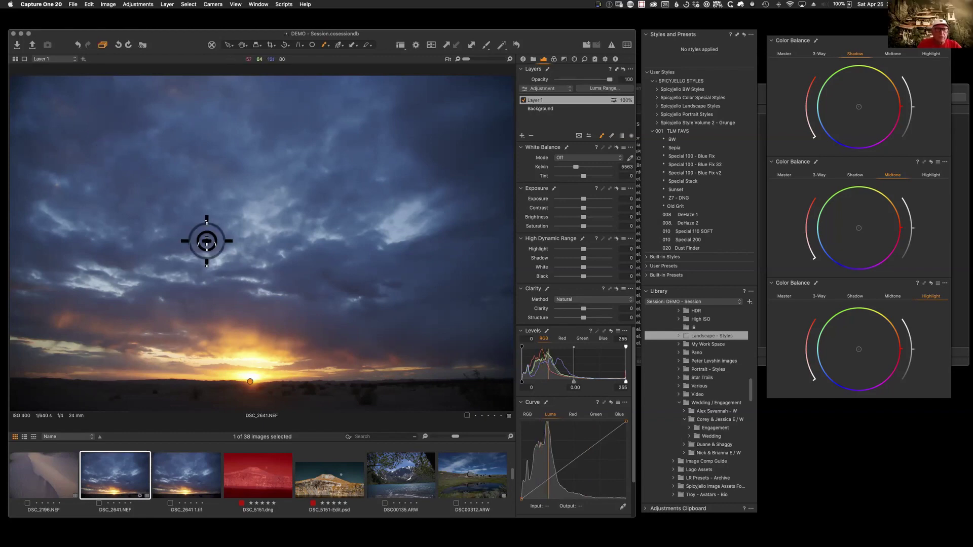
{"action": "key", "text": "m"}
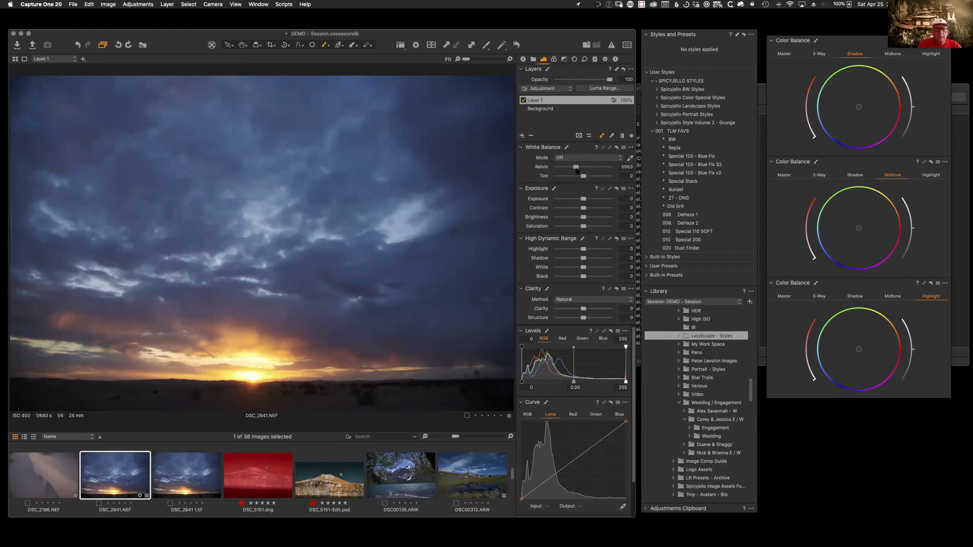
{"action": "left_click_drag", "start_coordinate": [576, 169], "coordinate": [594, 171]}
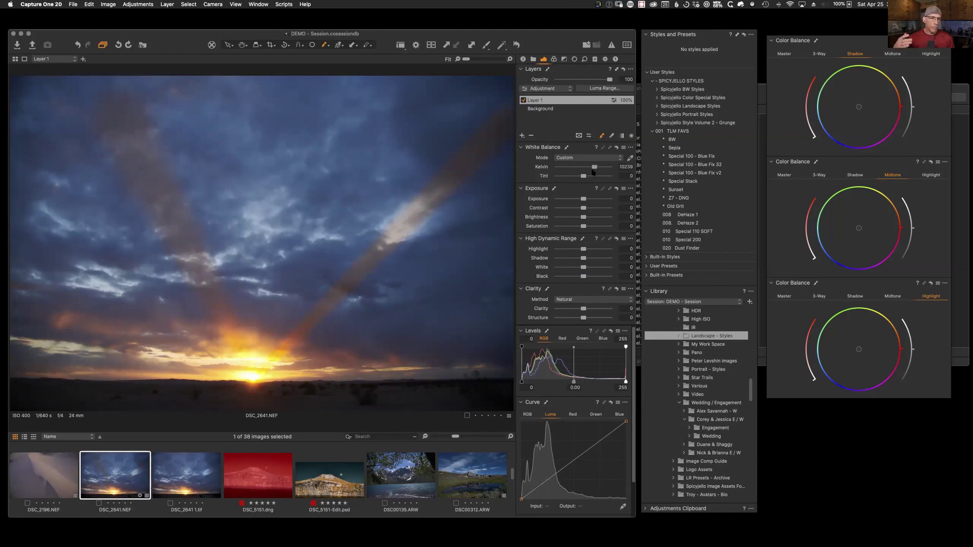
{"action": "left_click", "coordinate": [603, 88]}
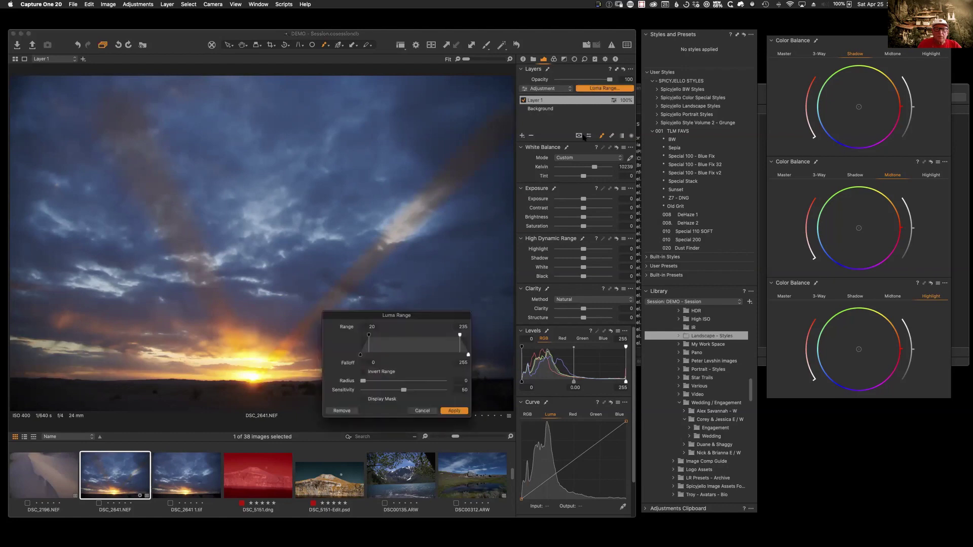
Step: Restrict Layer 1's luma range to about 0–63 with 131 falloff and apply it
{"action": "left_click_drag", "start_coordinate": [433, 315], "coordinate": [674, 311]}
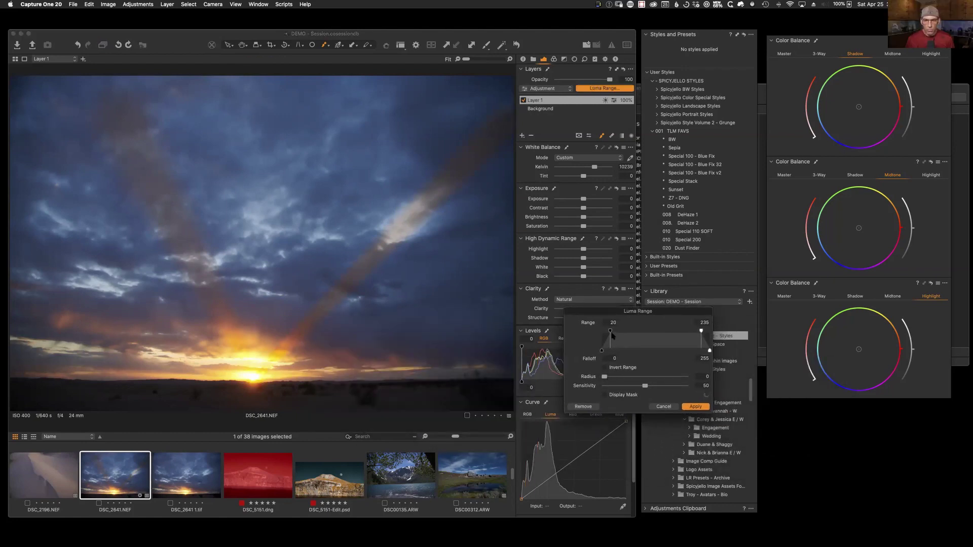
{"action": "left_click_drag", "start_coordinate": [610, 333], "coordinate": [585, 344]}
{"action": "left_click_drag", "start_coordinate": [702, 331], "coordinate": [625, 334]}
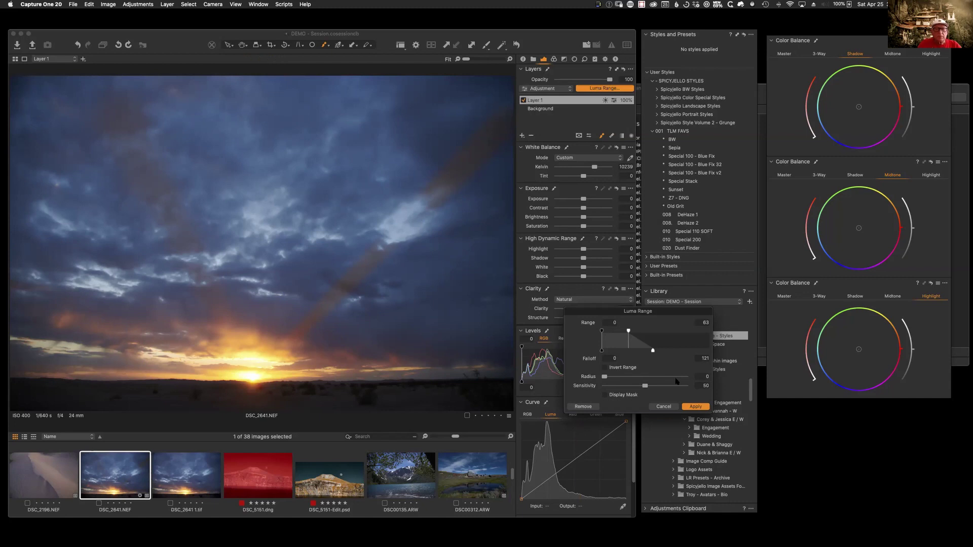
{"action": "left_click", "coordinate": [696, 407]}
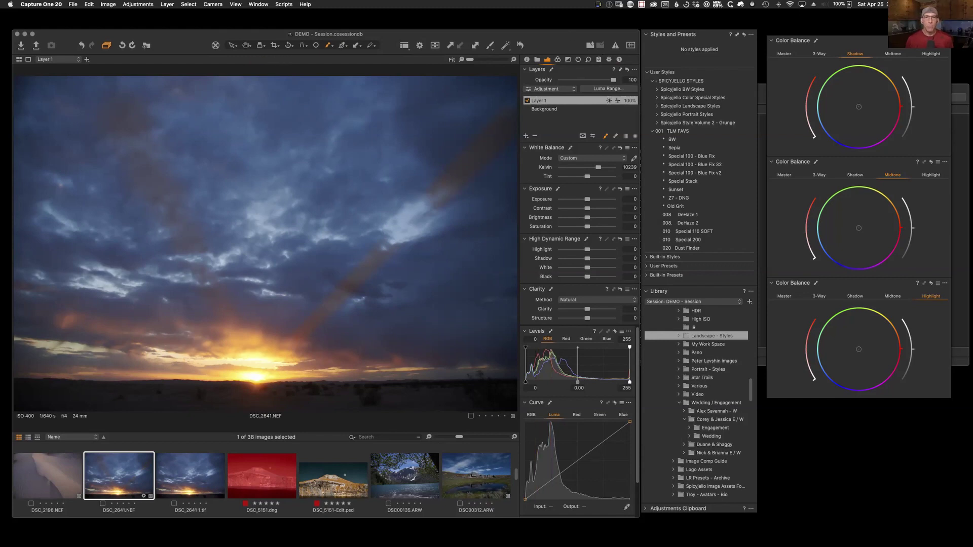
Step: Send the DSC_2641 1.tif sunset copy to Adobe Photoshop 2020 via Edit With
{"action": "left_click", "coordinate": [333, 476]}
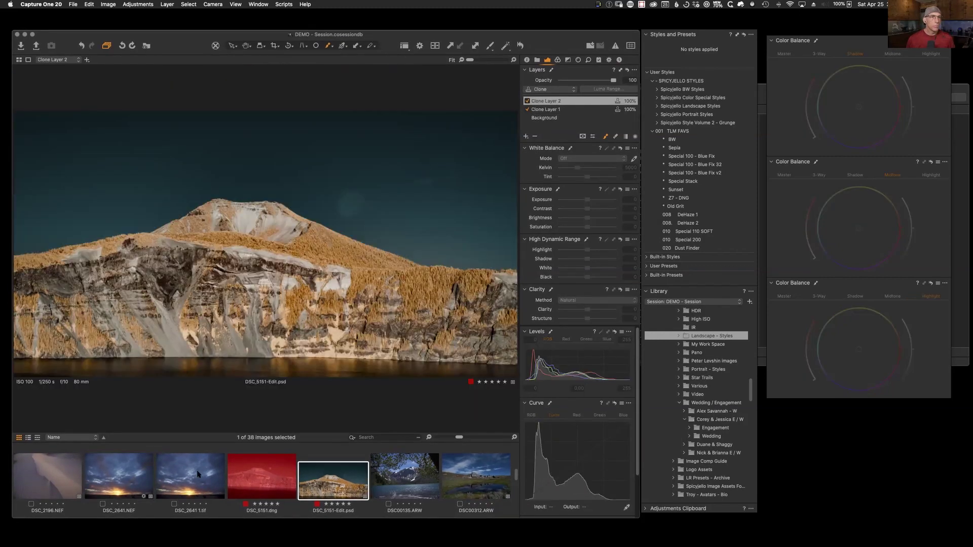
{"action": "left_click", "coordinate": [205, 490]}
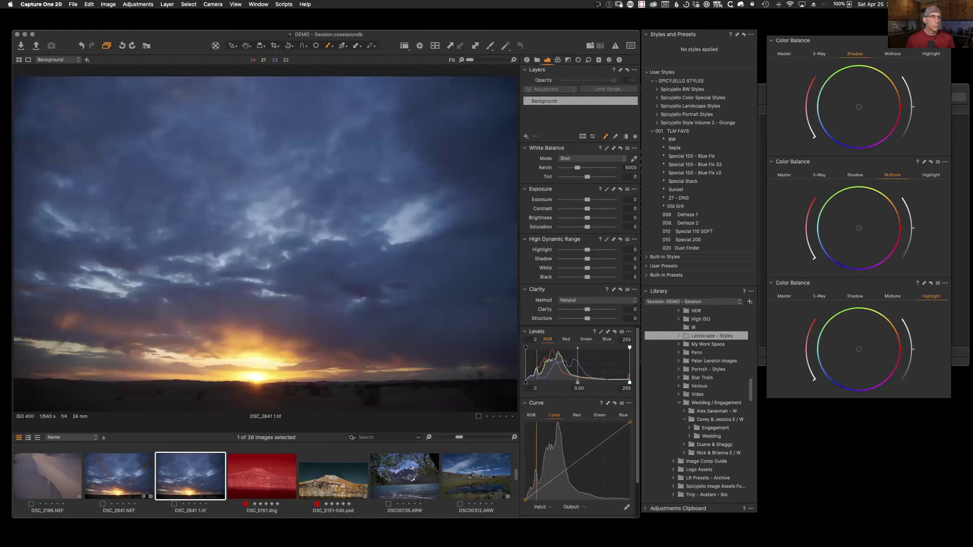
{"action": "right_click", "coordinate": [199, 476]}
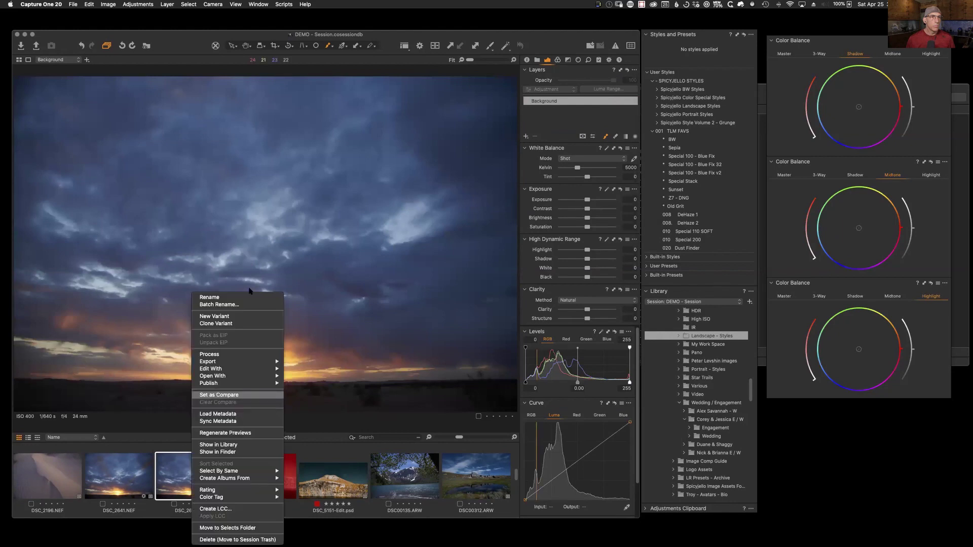
{"action": "mouse_move", "coordinate": [263, 368]}
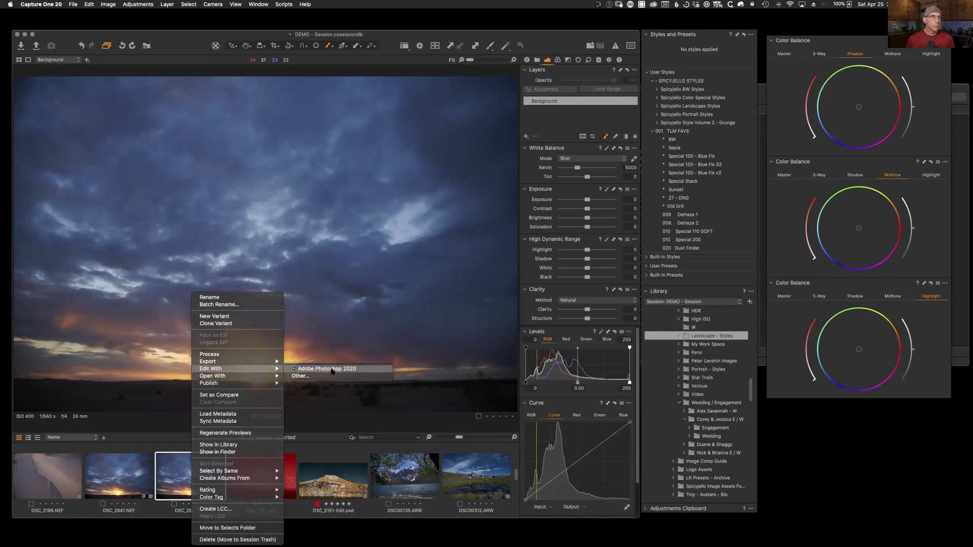
{"action": "left_click", "coordinate": [388, 158]}
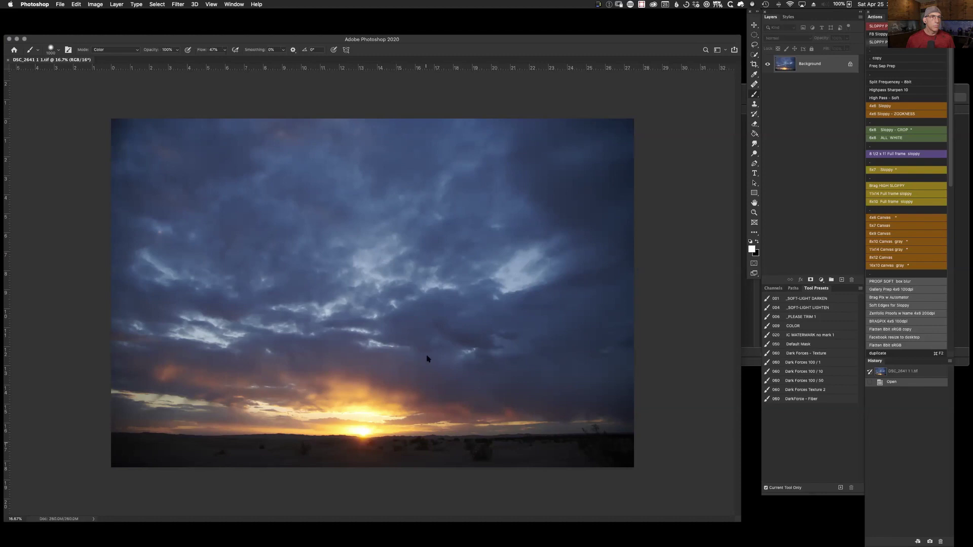
Step: Run Filter > Skylum Software > Luminar 4 on DSC_2641 1.tif
{"action": "left_click_drag", "start_coordinate": [144, 37], "coordinate": [145, 38]}
{"action": "left_click", "coordinate": [178, 4]}
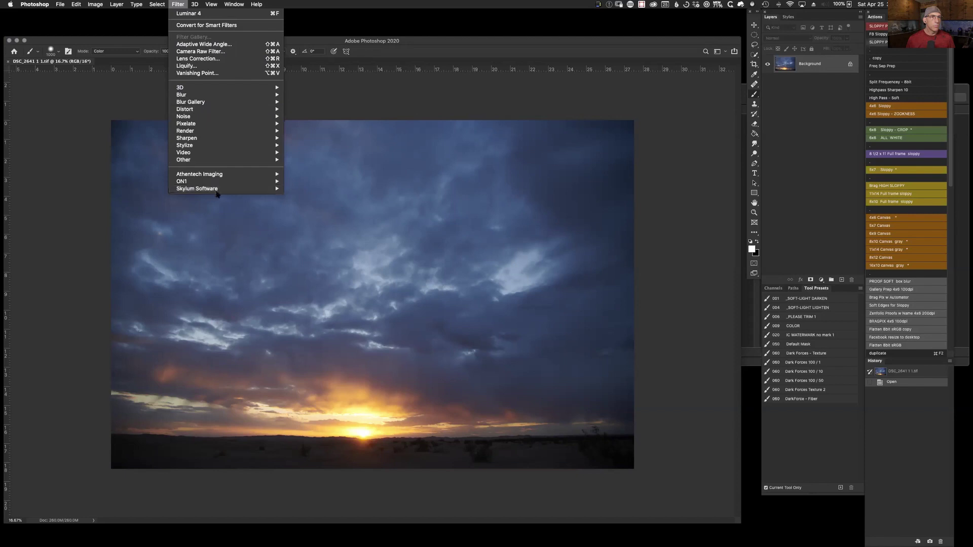
{"action": "mouse_move", "coordinate": [260, 191]}
{"action": "left_click", "coordinate": [314, 189]}
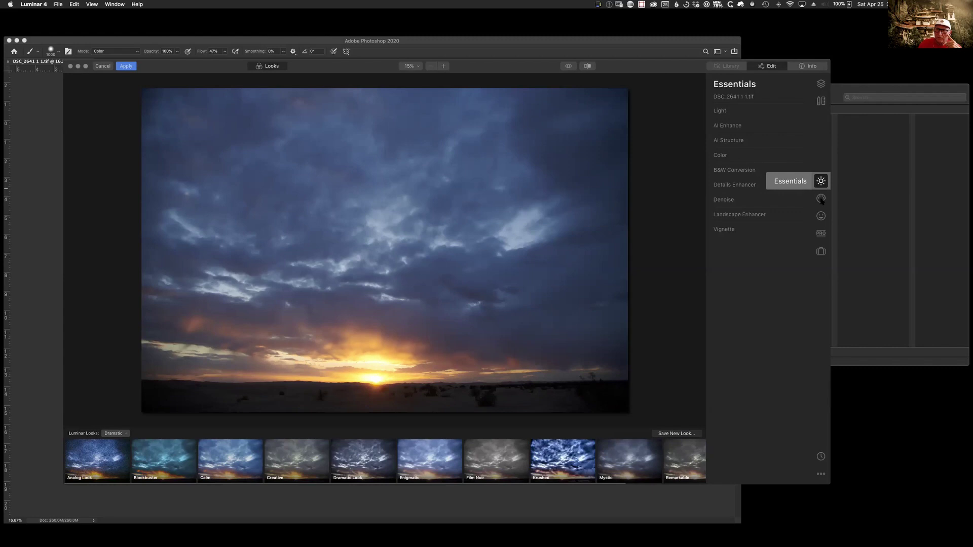
Step: Add Sunrays centred on the horizon sun with Amount 44 and Penetration 2
{"action": "left_click", "coordinate": [820, 199]}
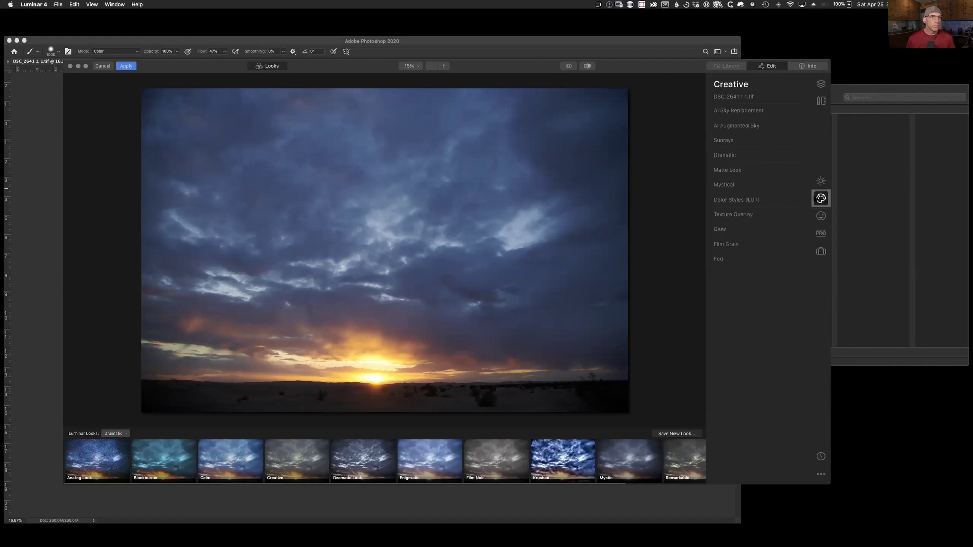
{"action": "left_click", "coordinate": [733, 142]}
{"action": "left_click", "coordinate": [758, 156]}
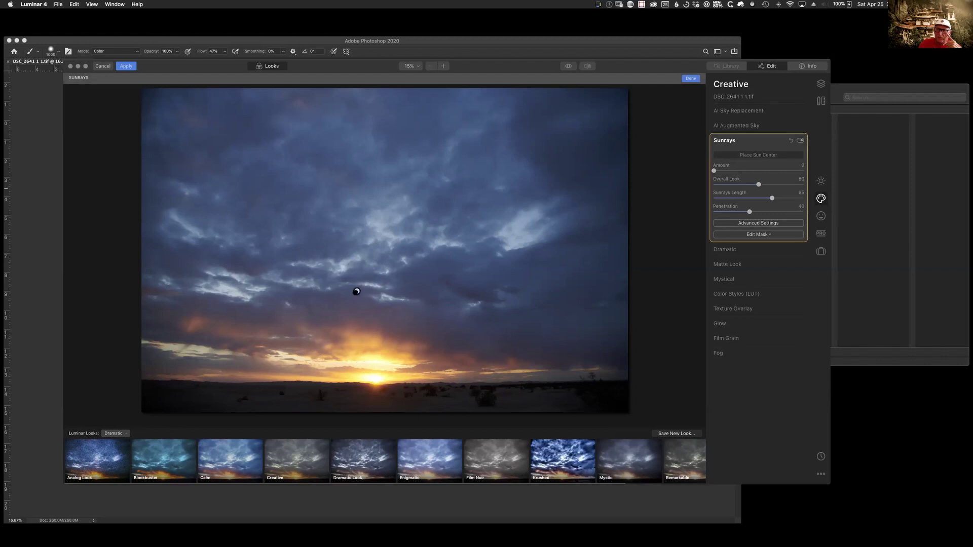
{"action": "left_click", "coordinate": [375, 378]}
{"action": "left_click_drag", "start_coordinate": [714, 170], "coordinate": [755, 181]}
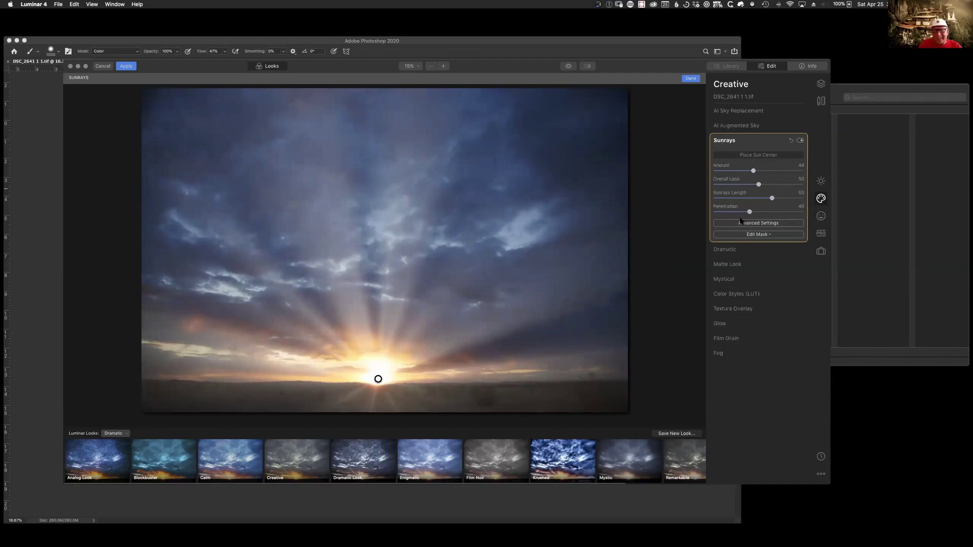
{"action": "left_click_drag", "start_coordinate": [735, 216], "coordinate": [715, 218]}
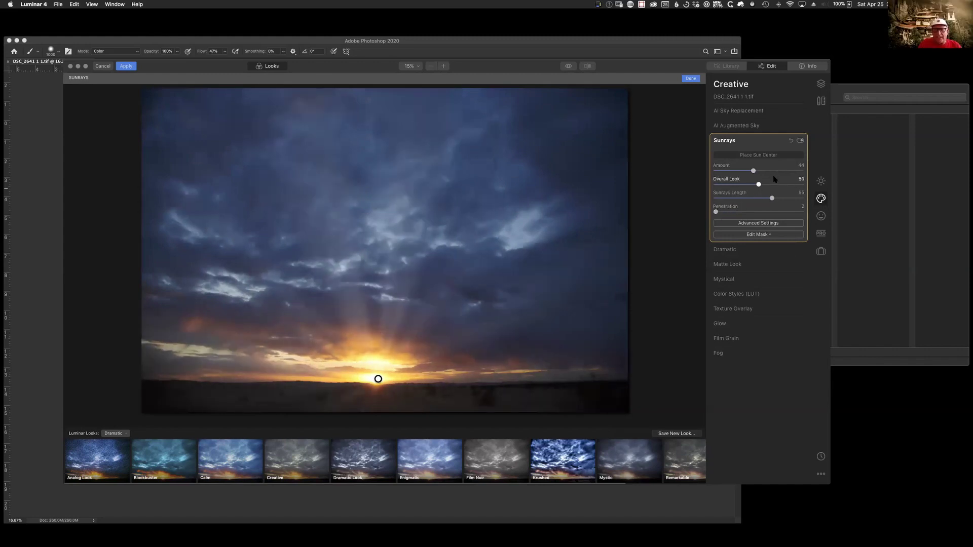
{"action": "left_click", "coordinate": [764, 224]}
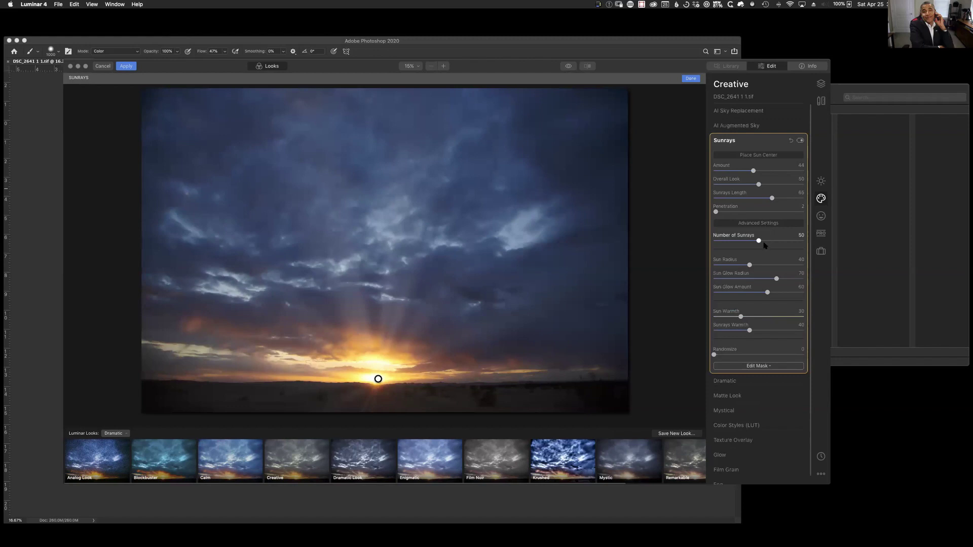